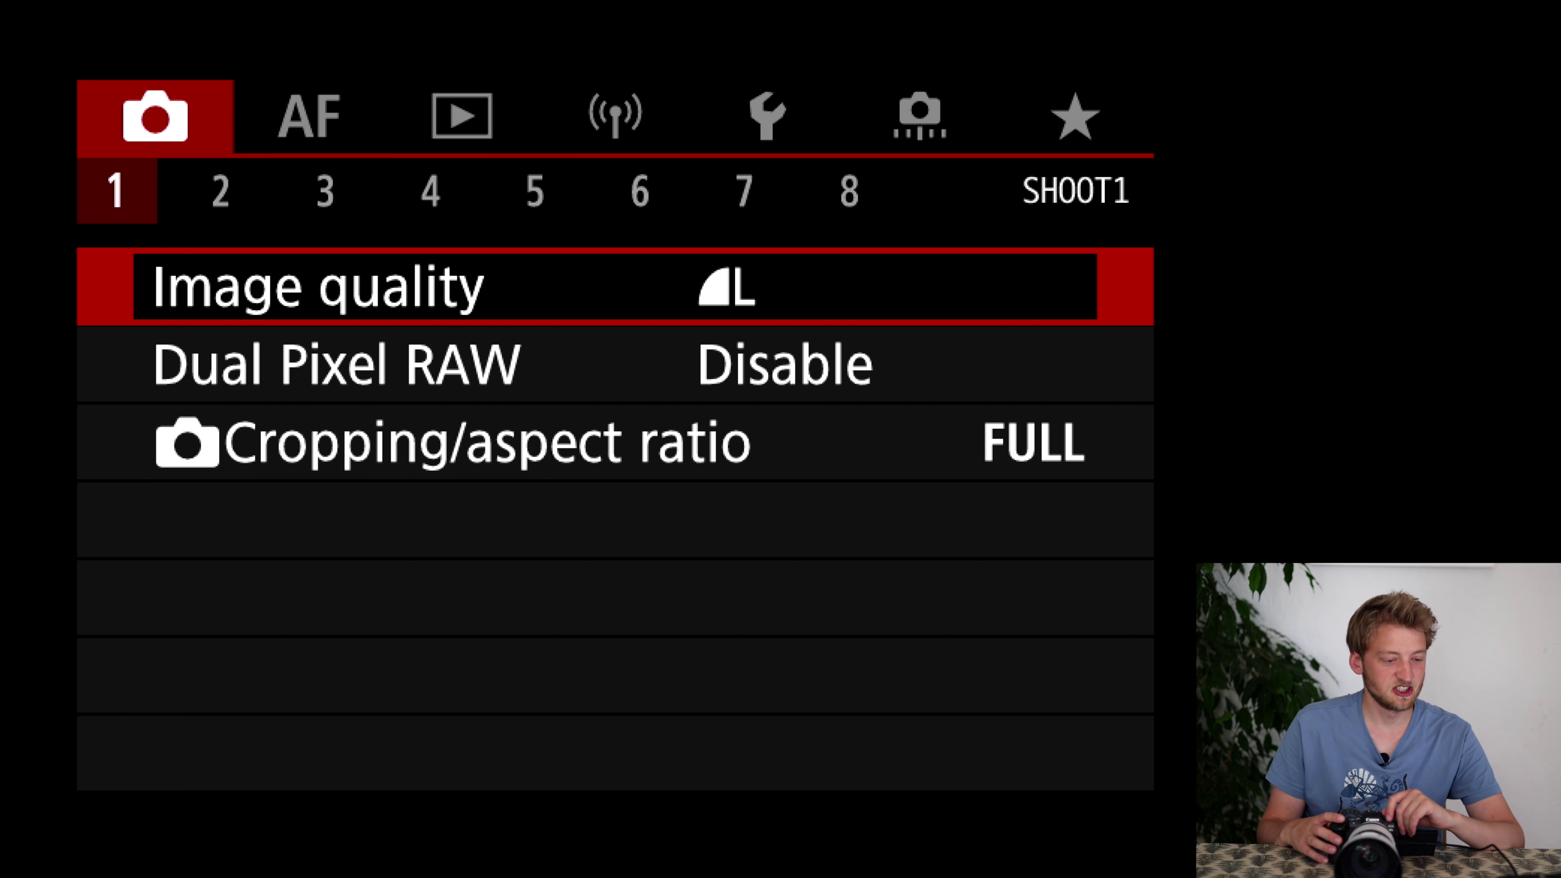
# - Set image quality to compact RAW (C-RAW) with JPEG recording turned off
pyautogui.press('Return')
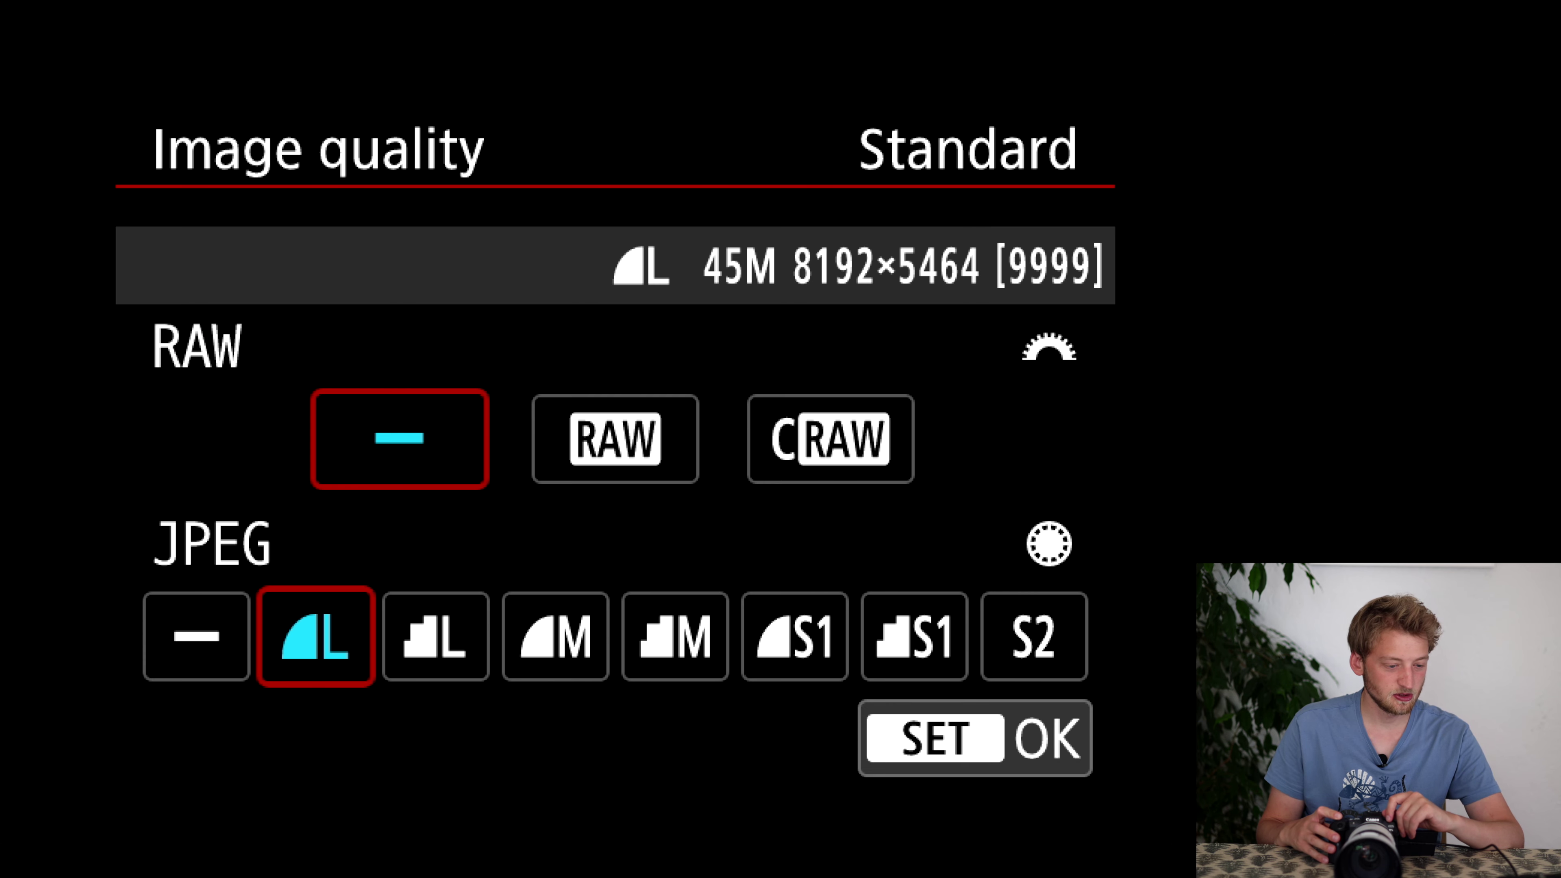
pyautogui.press('Right')
pyautogui.press('Right')
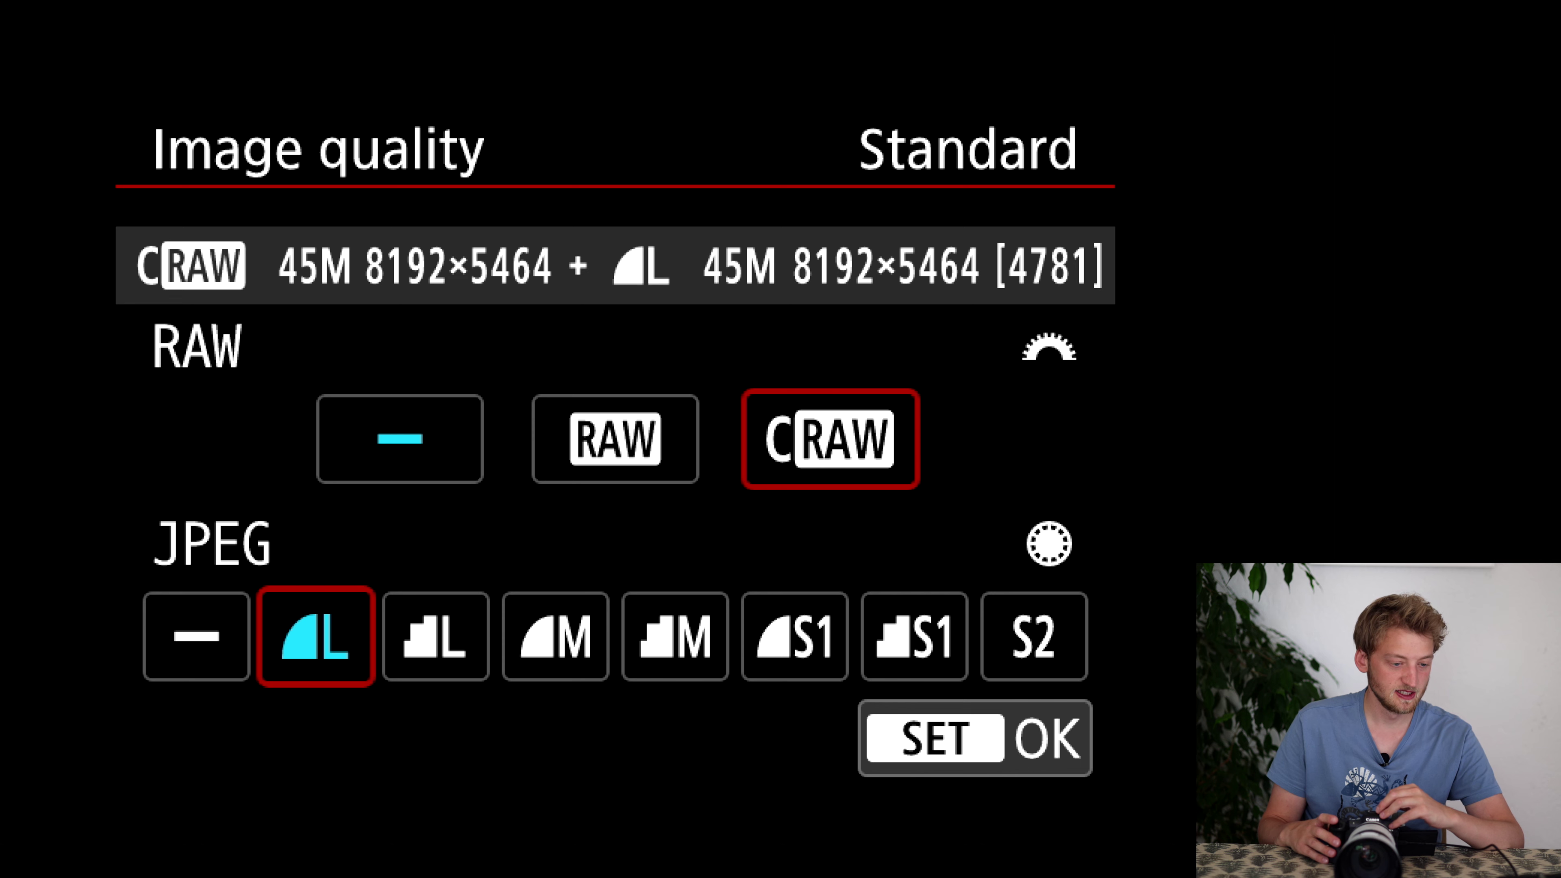
pyautogui.press('Return')
pyautogui.press('Return')
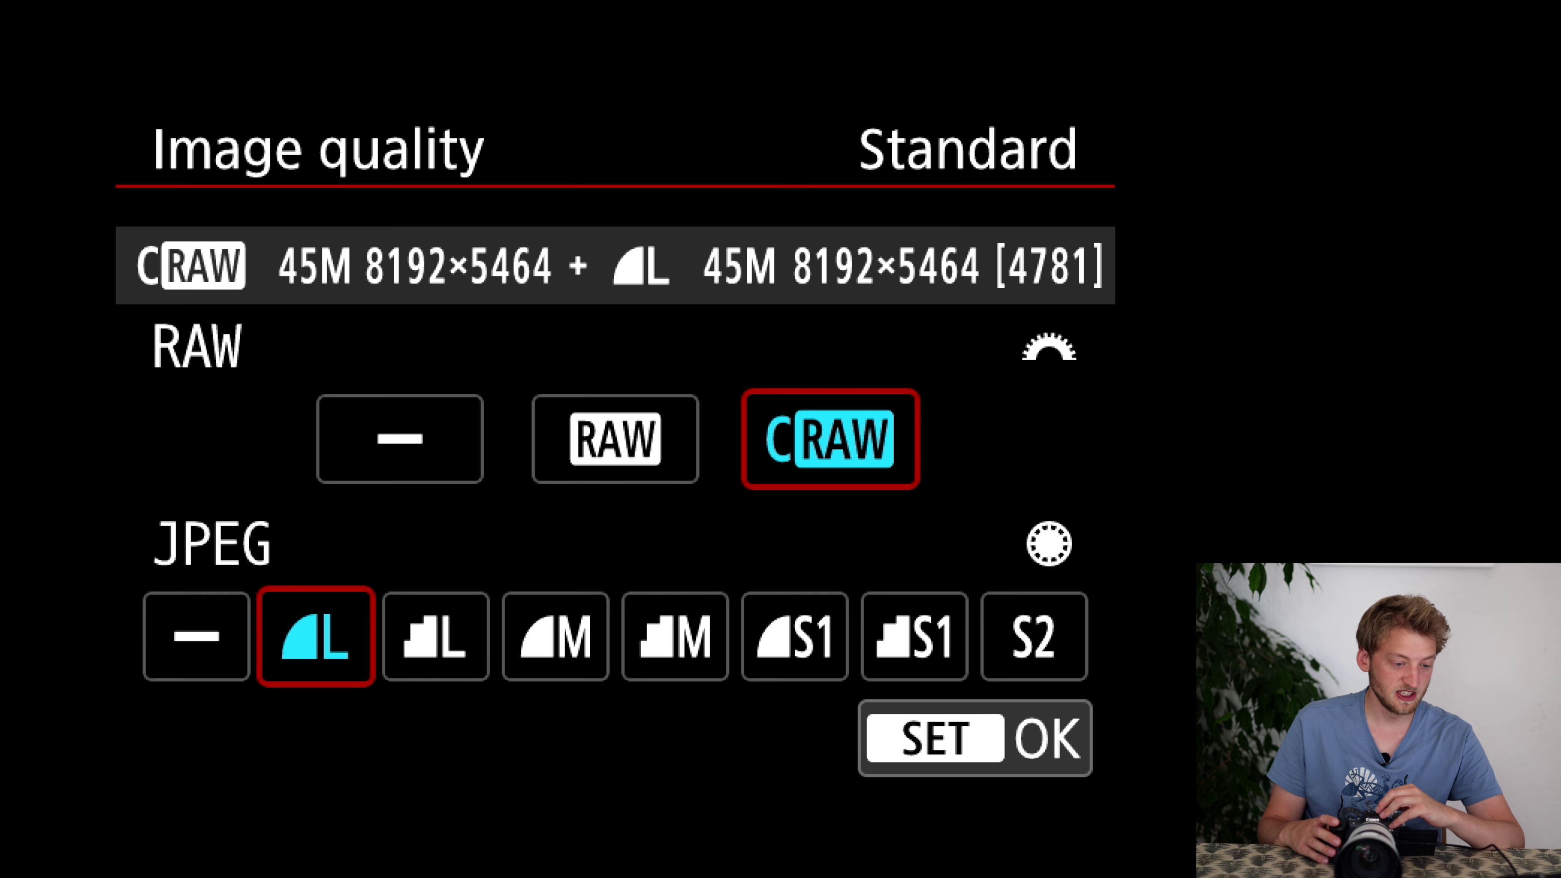
pyautogui.press('Left')
pyautogui.press('Return')
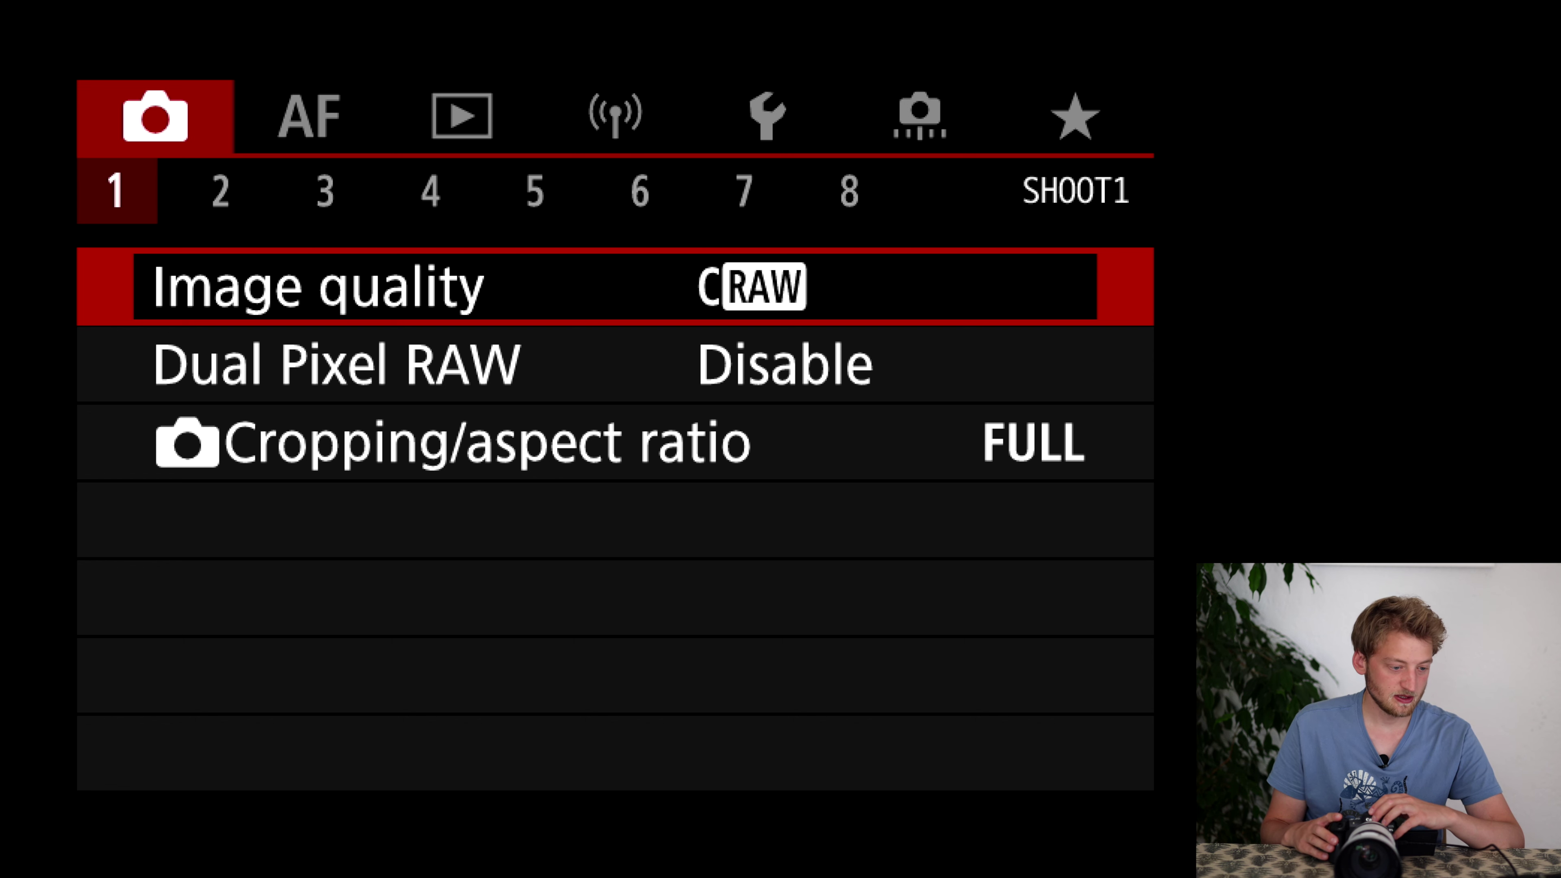
pyautogui.press('Down')
pyautogui.press('Down')
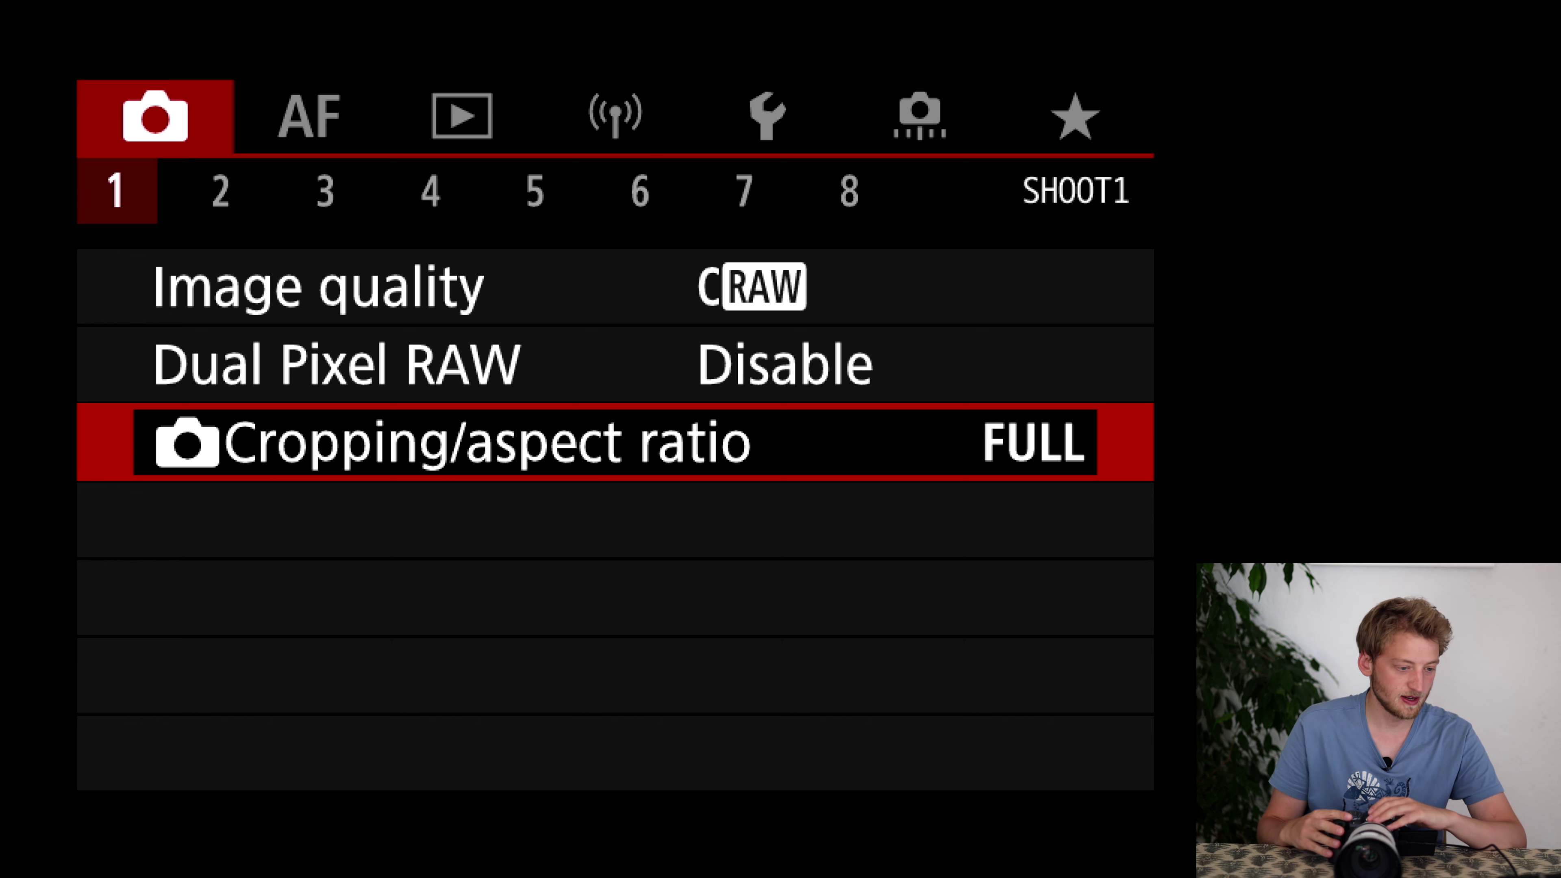
# - Browse SHOOT2's ISO, HDR PQ, Auto Lighting Optimizer, Highlight tone and anti-flicker settings unchanged
pyautogui.press('Down')
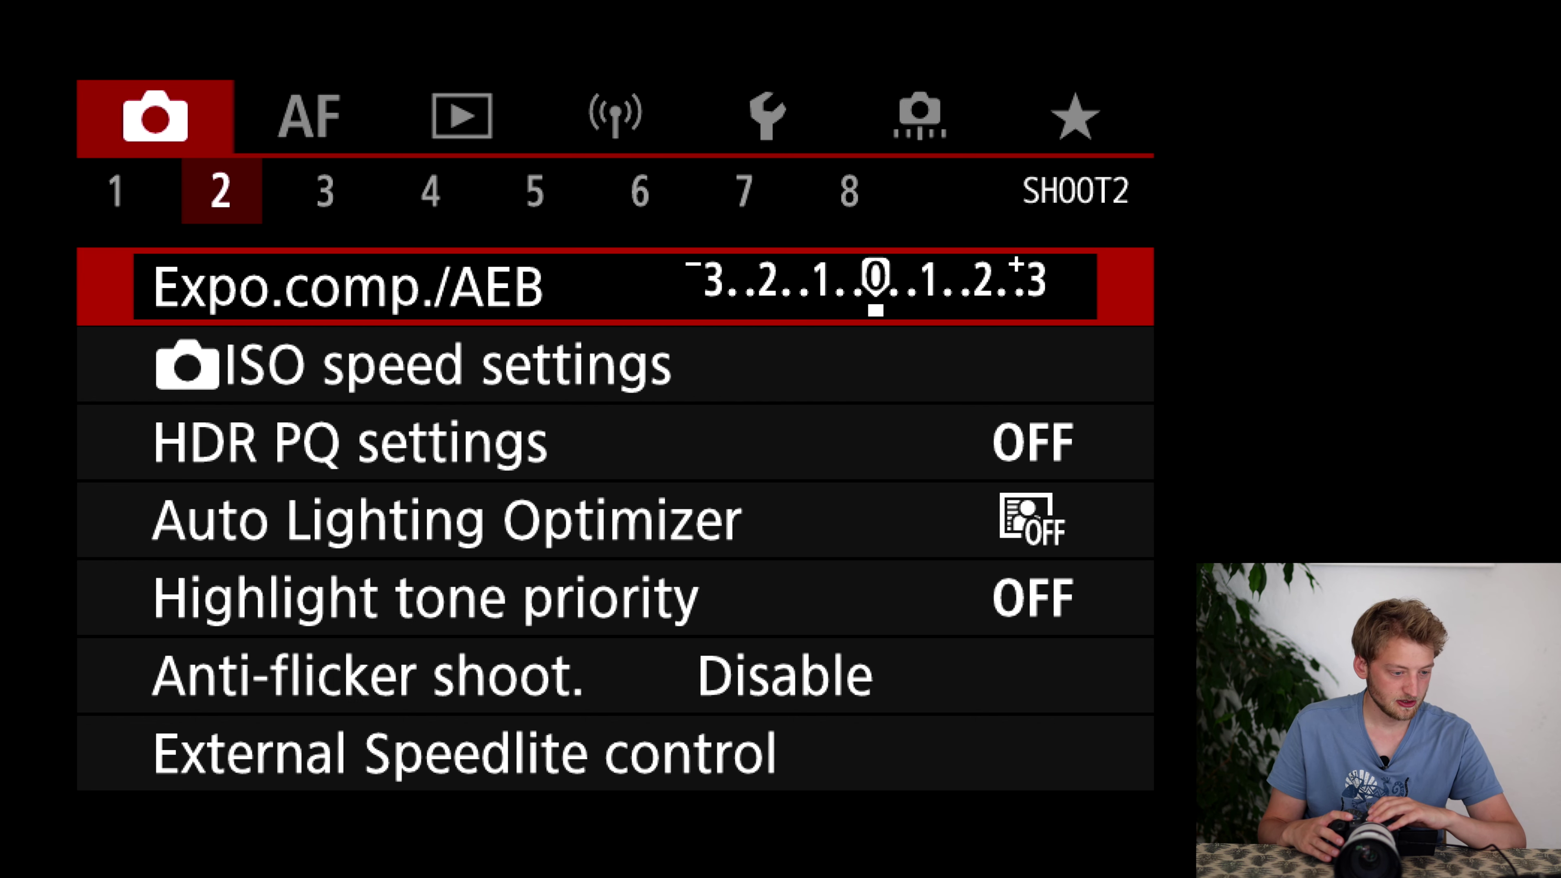
pyautogui.press('Down')
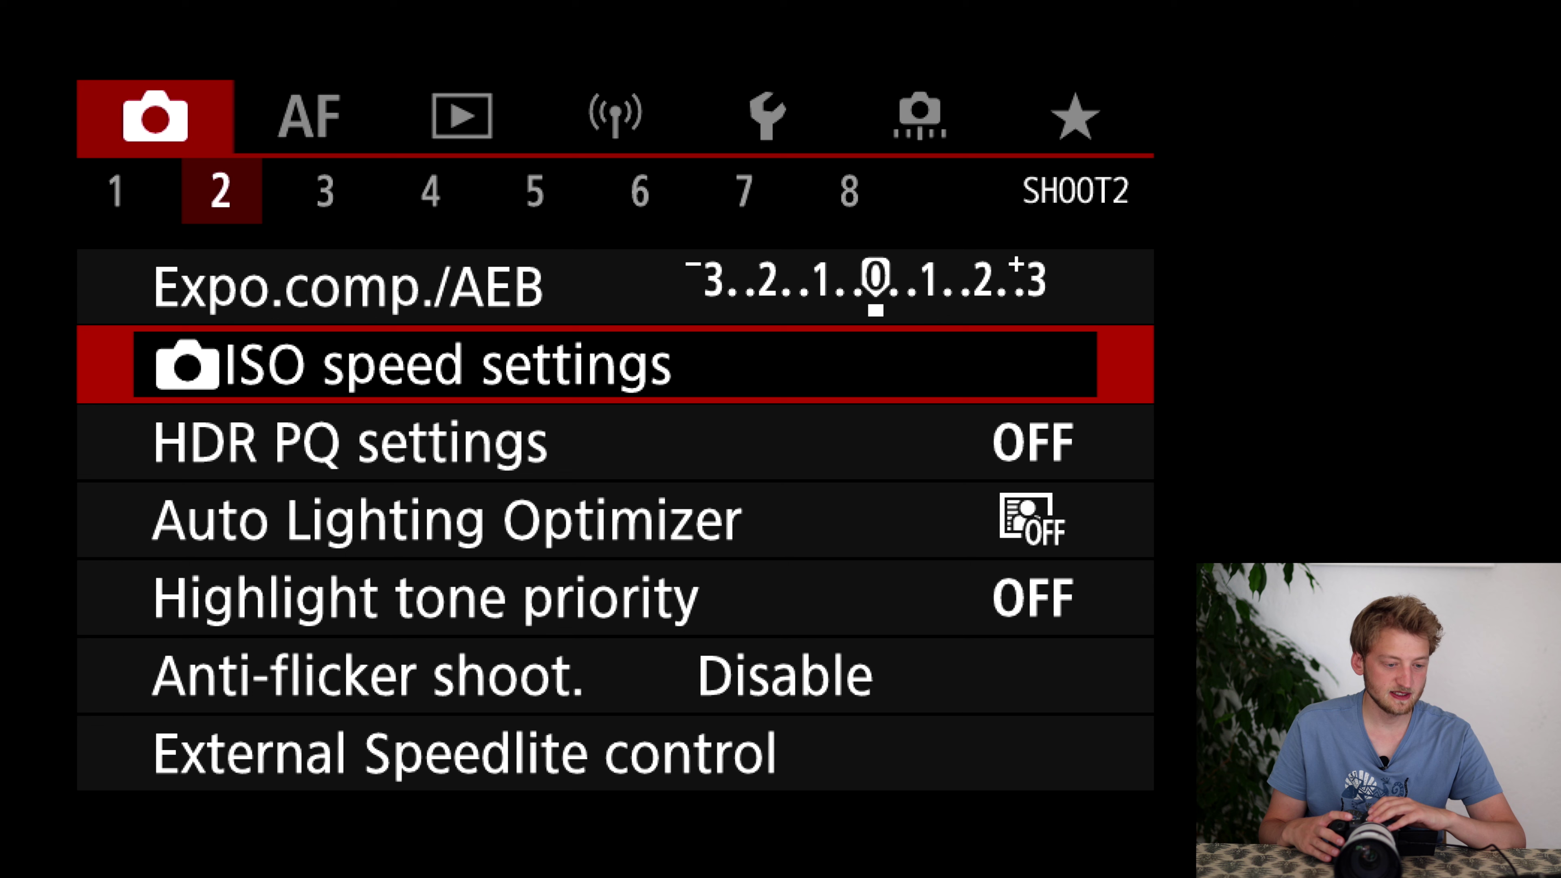
pyautogui.press('Down')
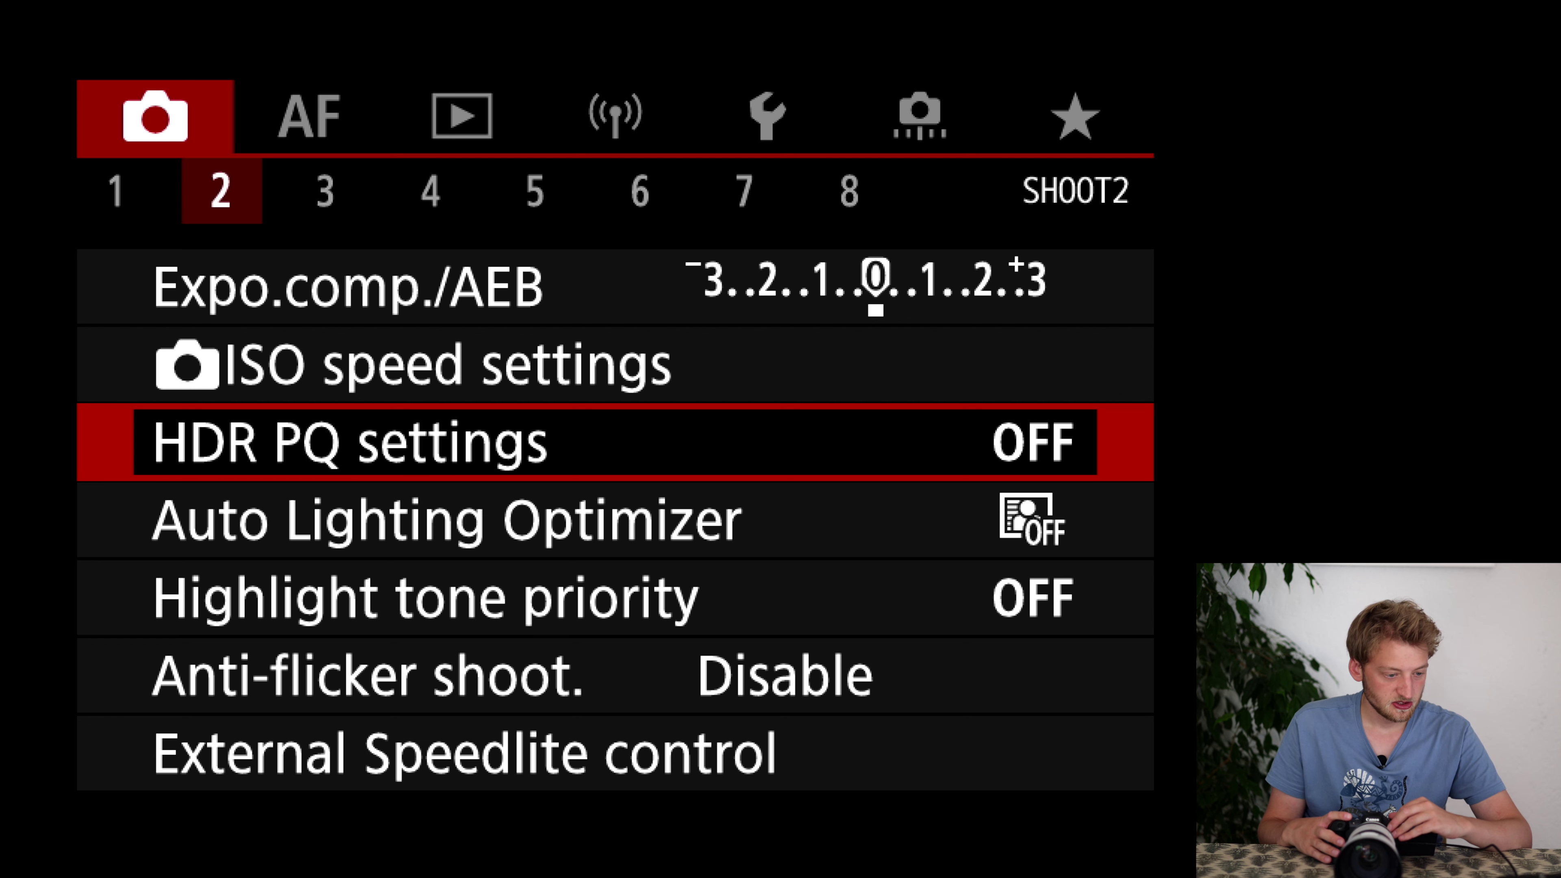
pyautogui.press('Down')
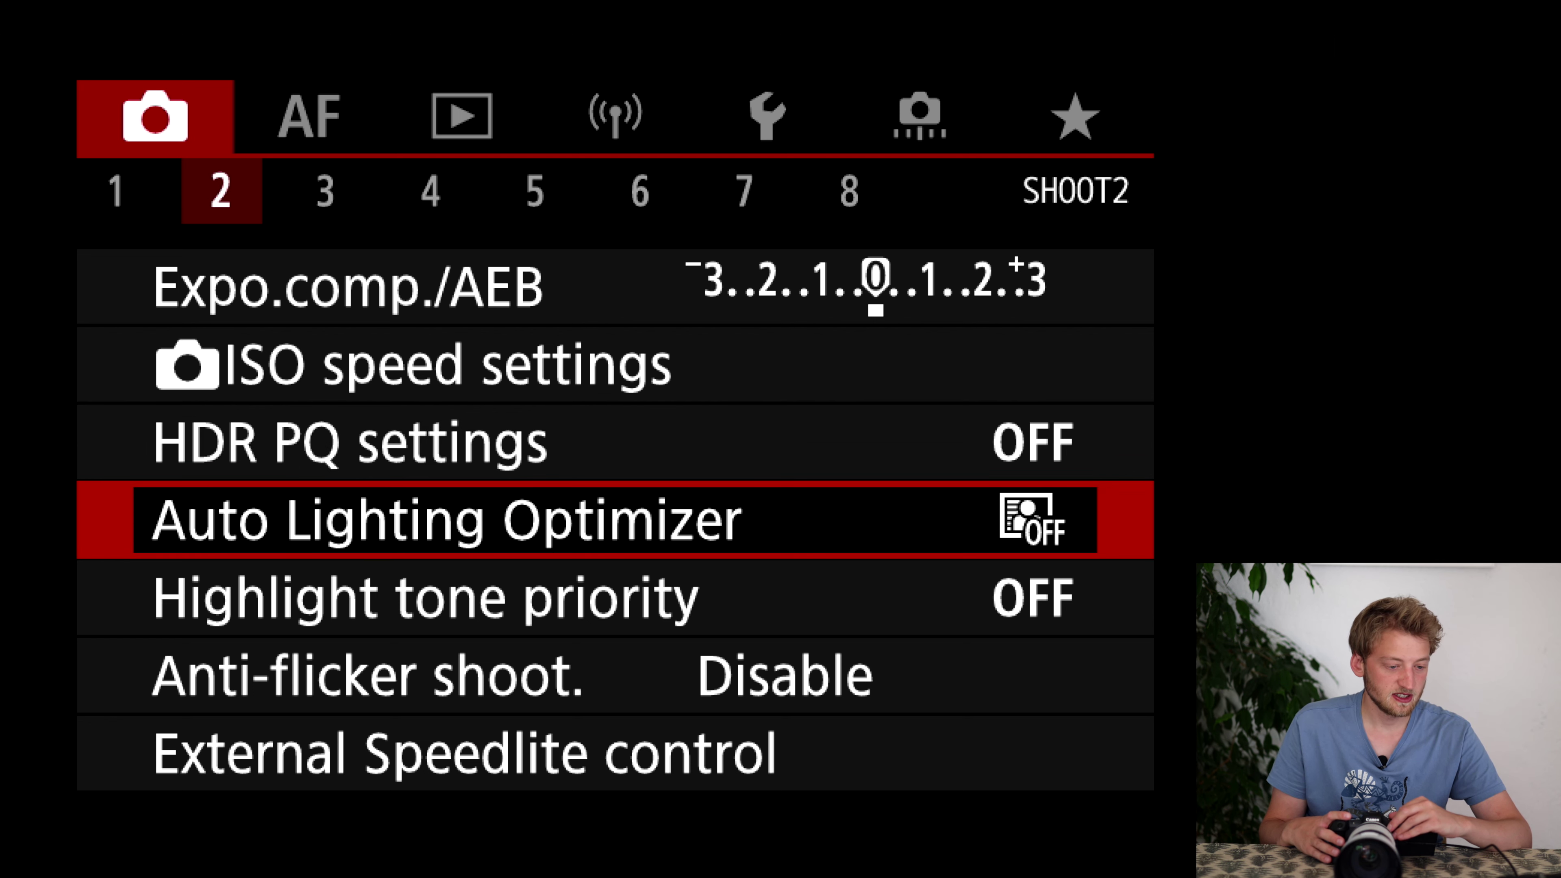
pyautogui.press('Down')
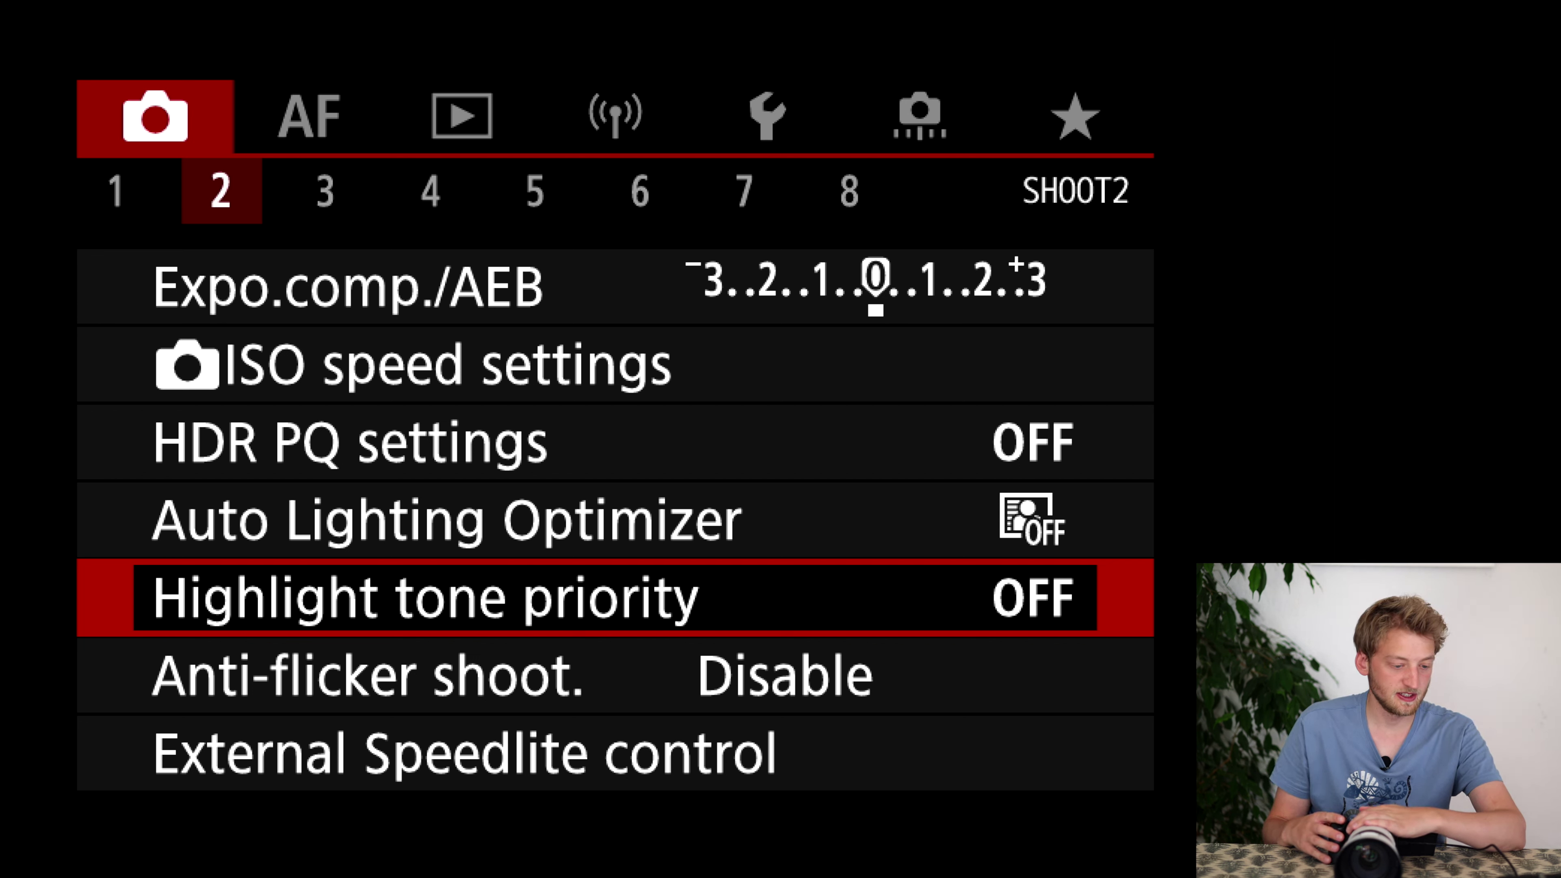
pyautogui.click(615, 675)
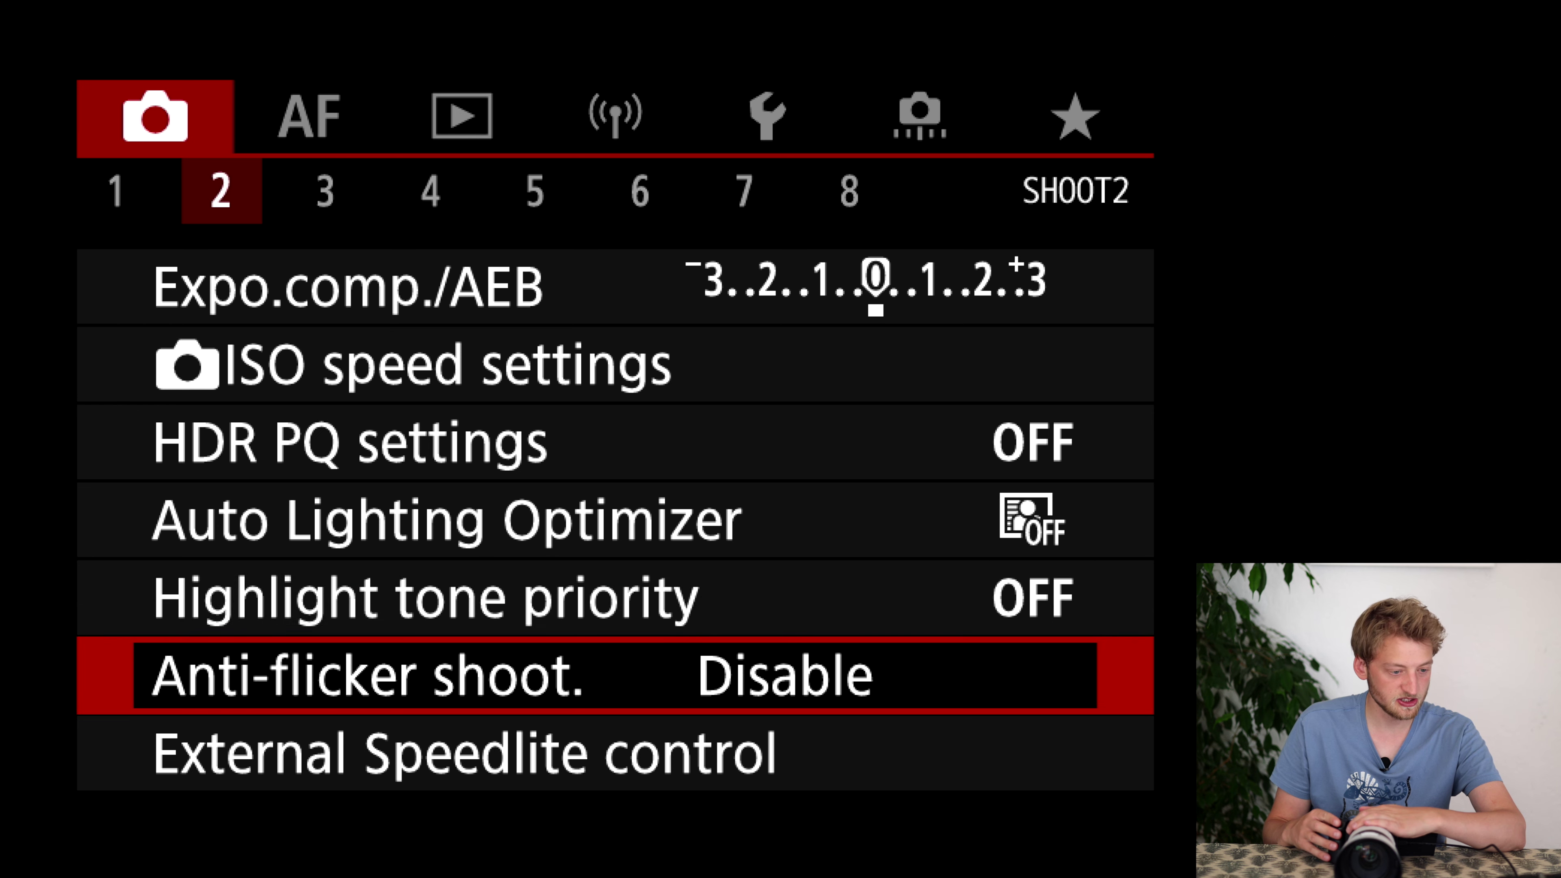
pyautogui.press('Right')
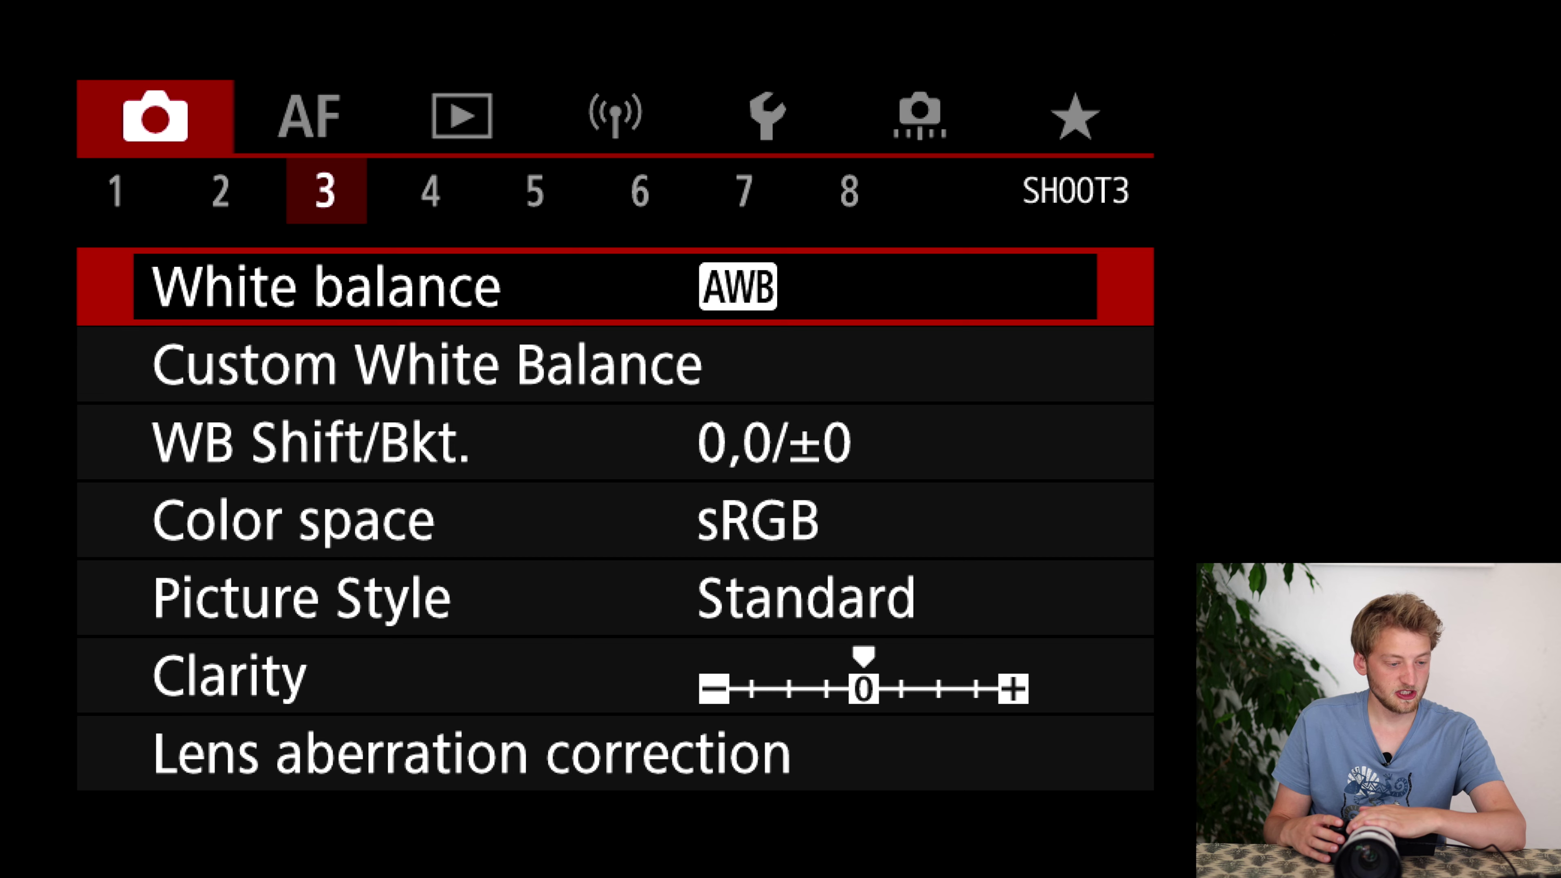
# - Change white balance from AWB to the Daylight preset
pyautogui.press('Return')
pyautogui.press('Right')
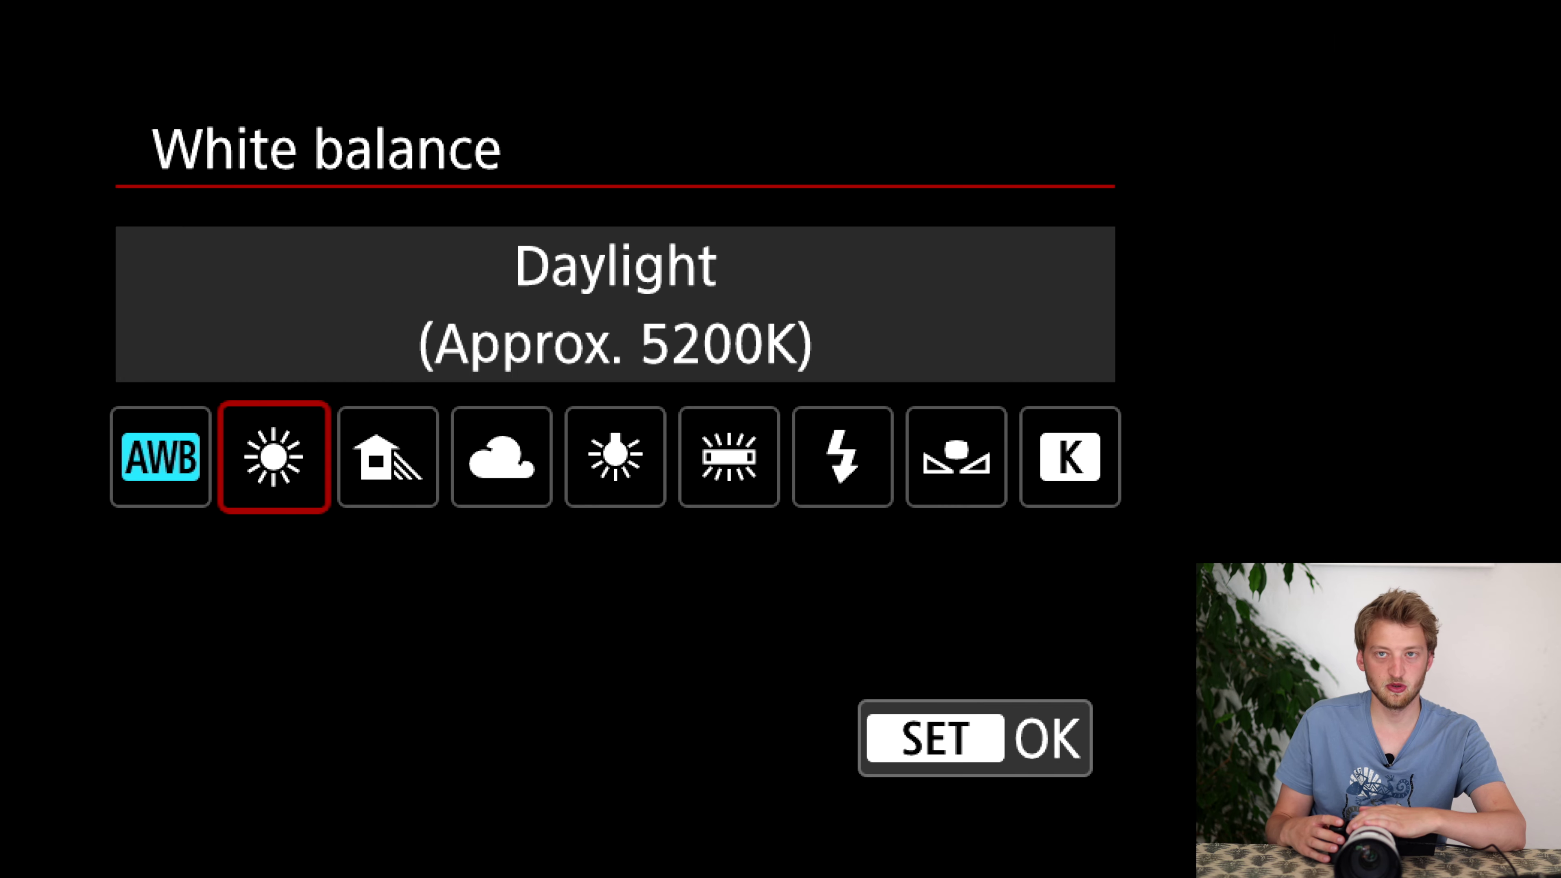
pyautogui.press('Return')
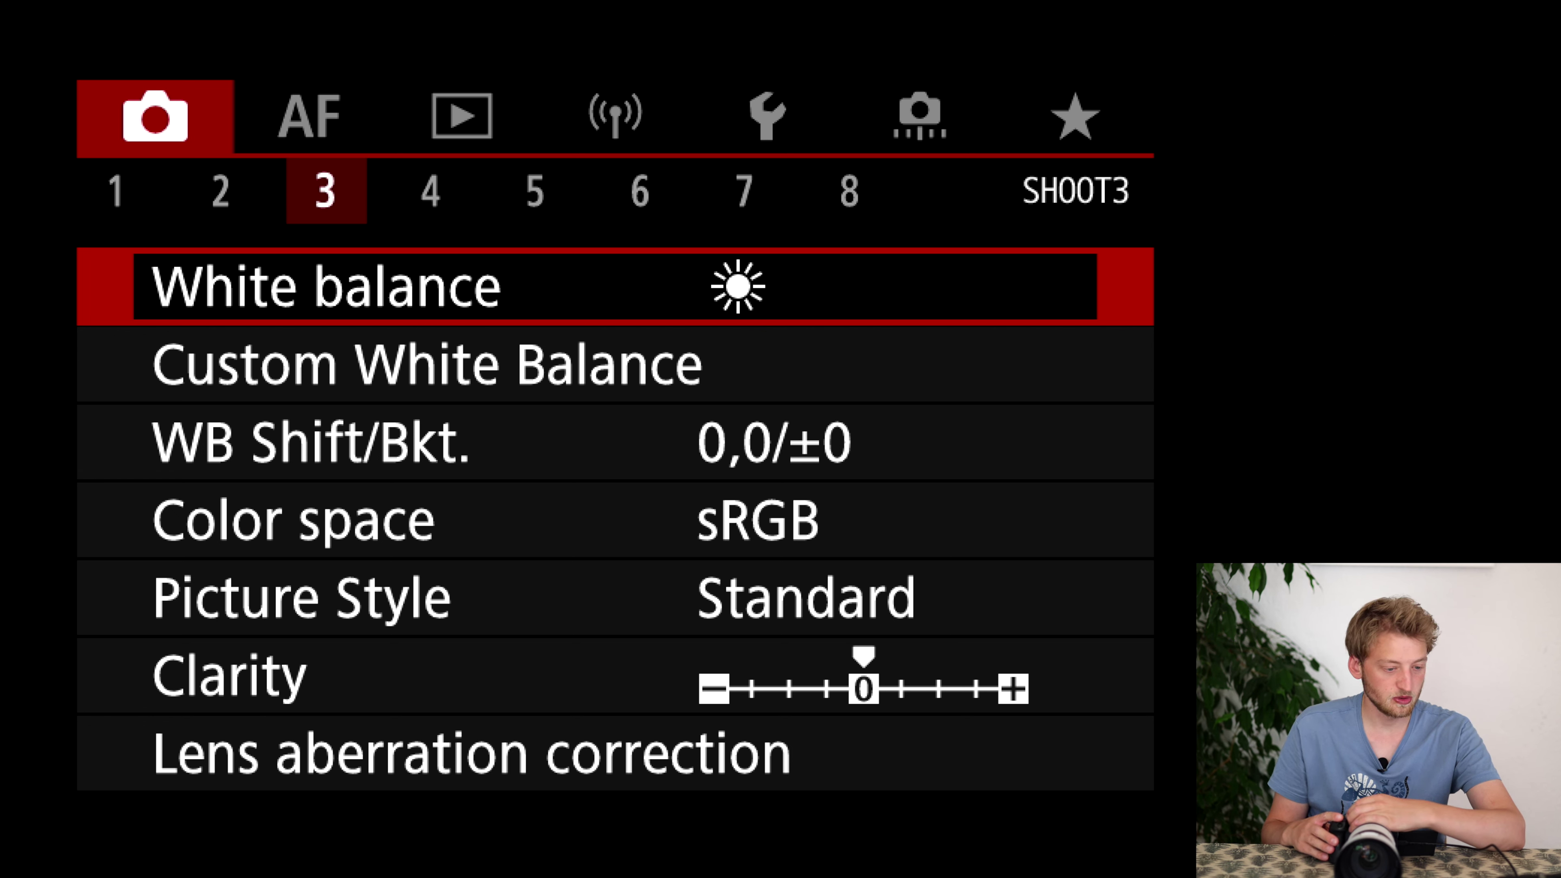
# - Move past Custom White Balance, WB Shift/Bkt. and Color space to Picture Style
pyautogui.press('Down')
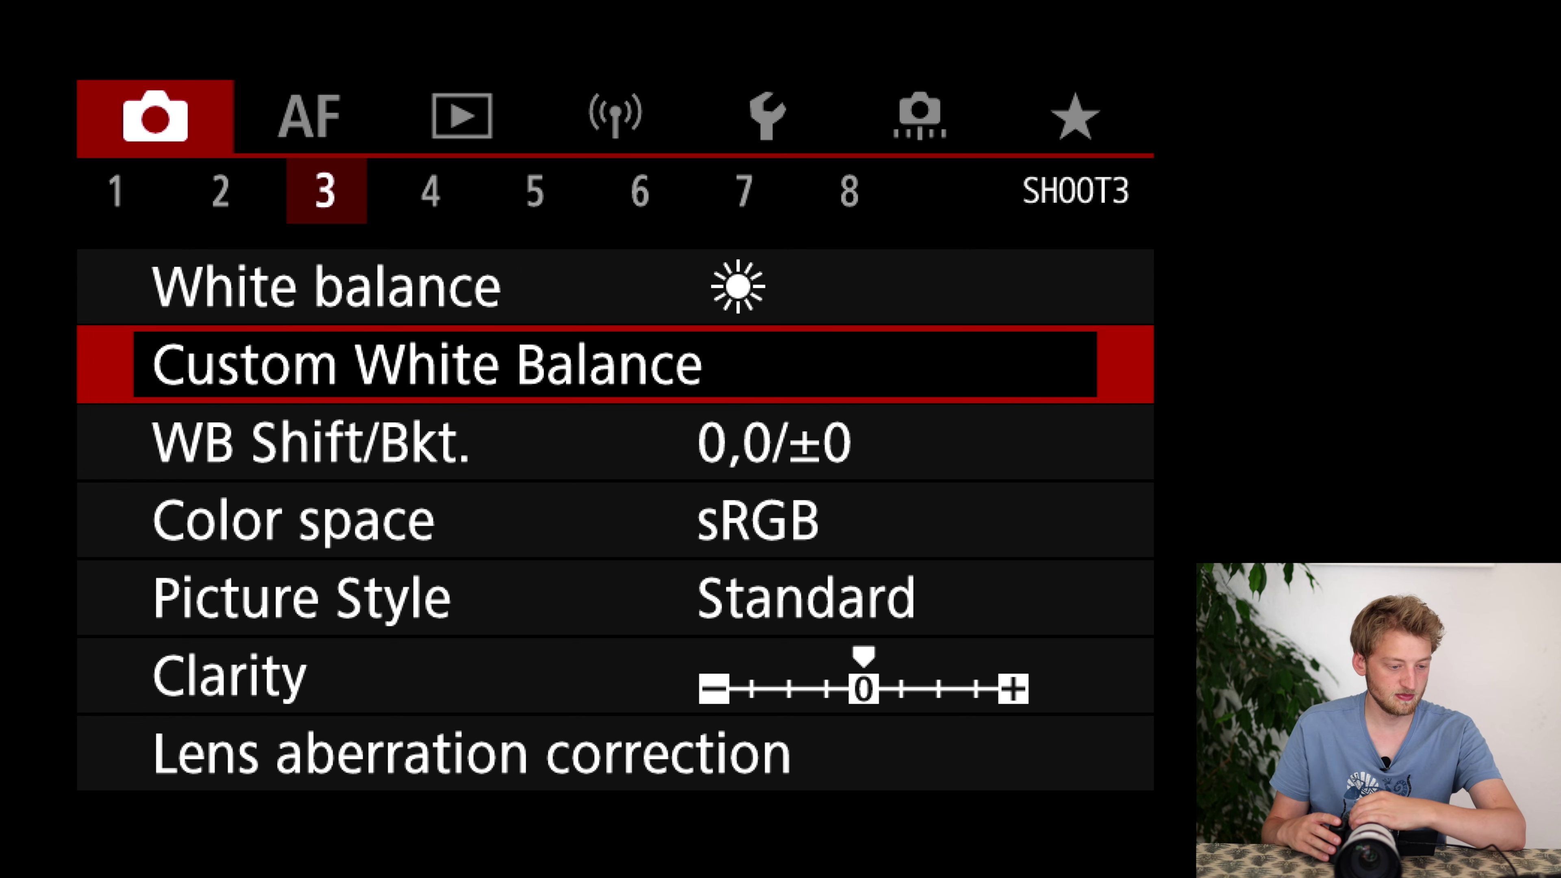
pyautogui.press('Down')
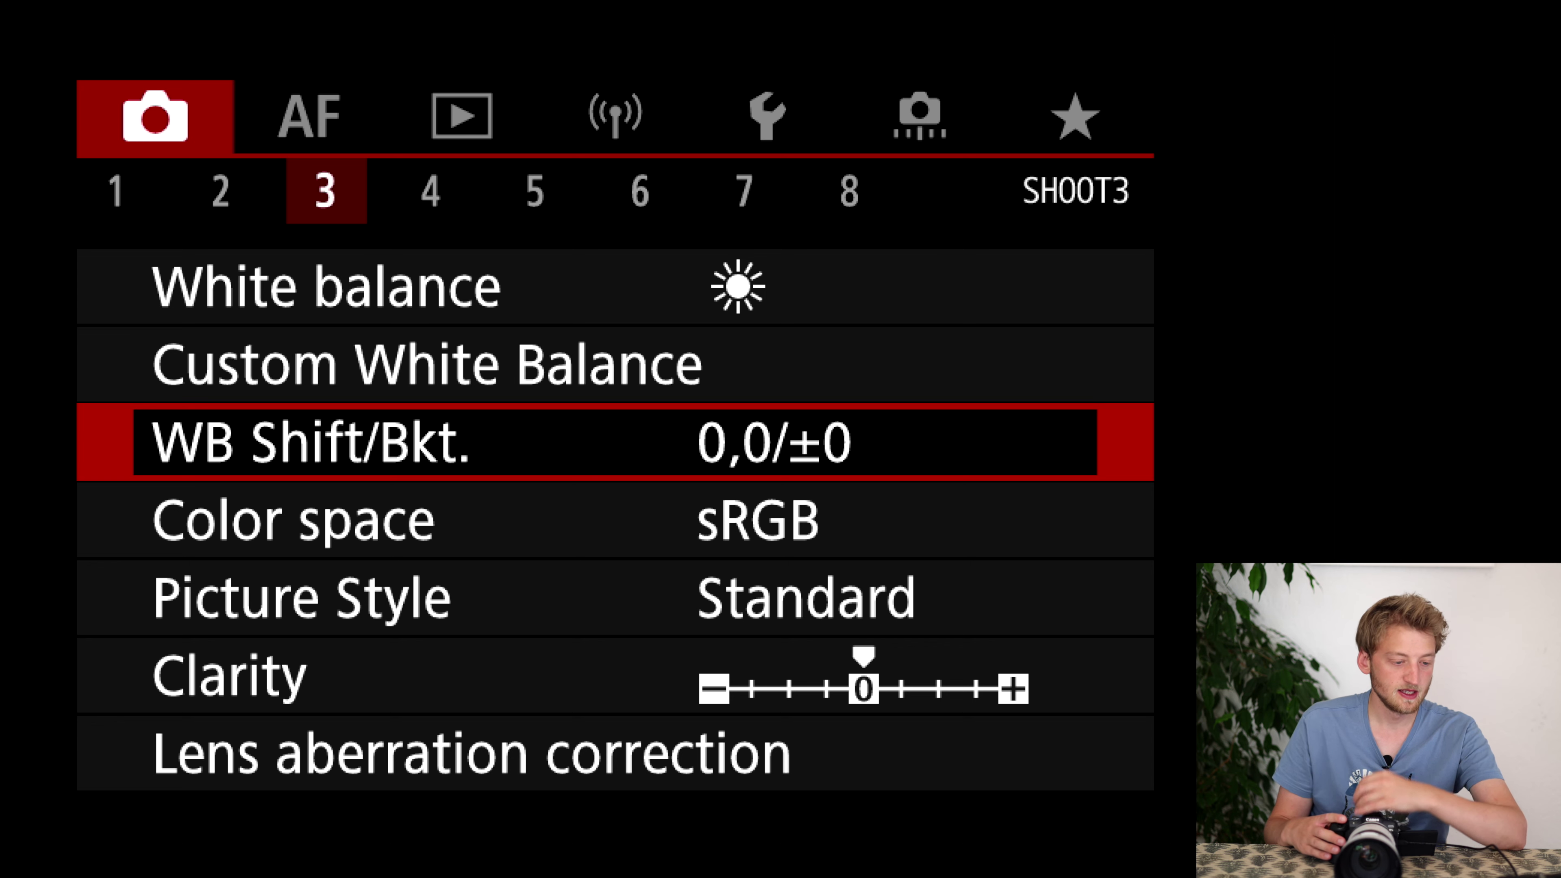
pyautogui.press('Down')
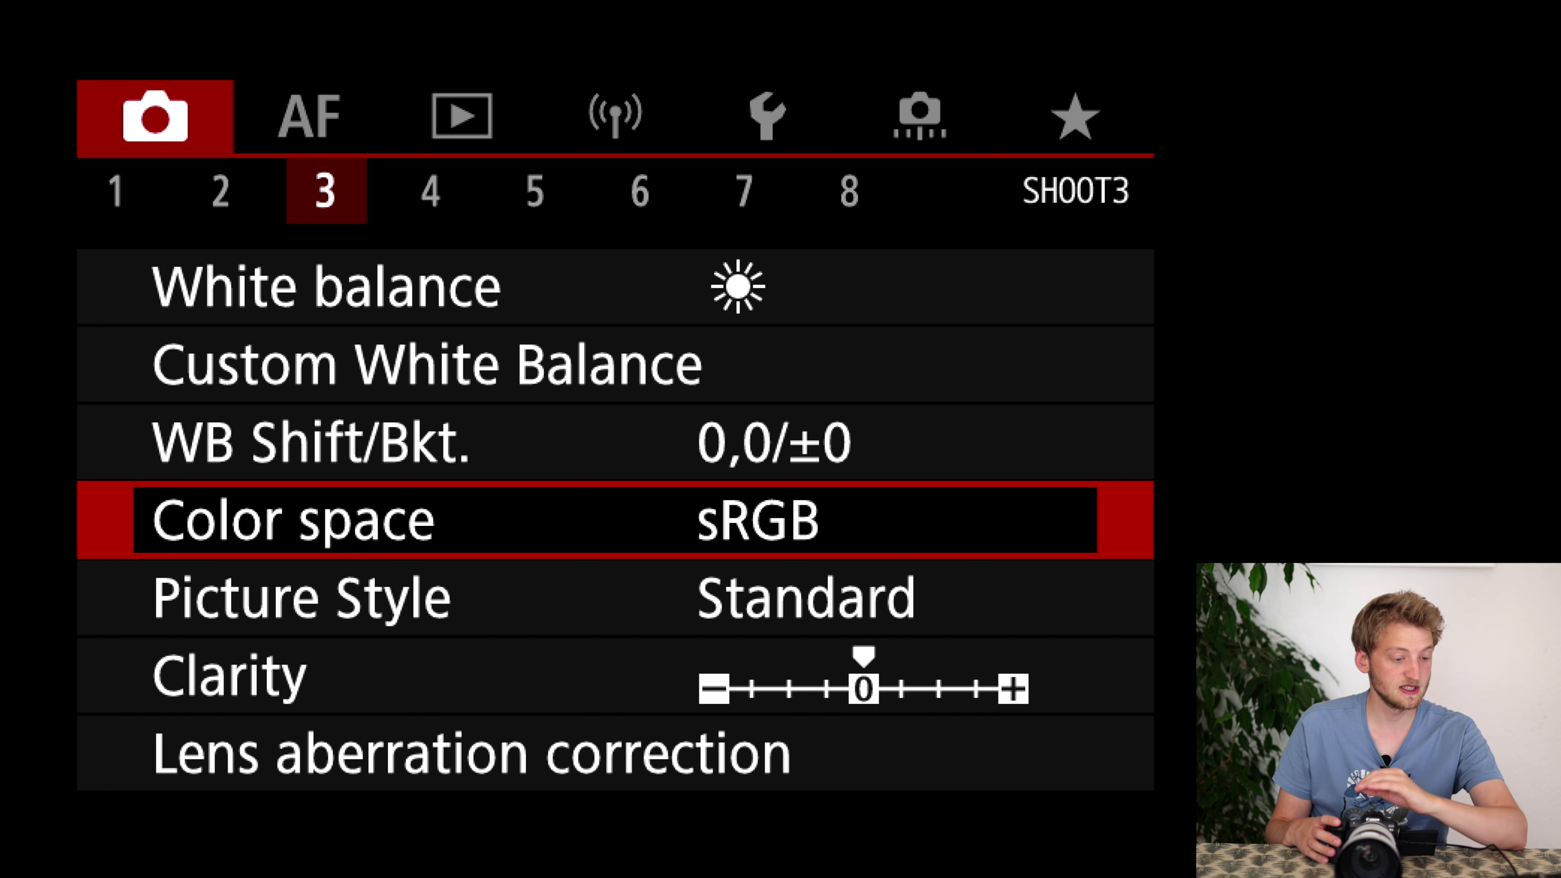
pyautogui.press('Down')
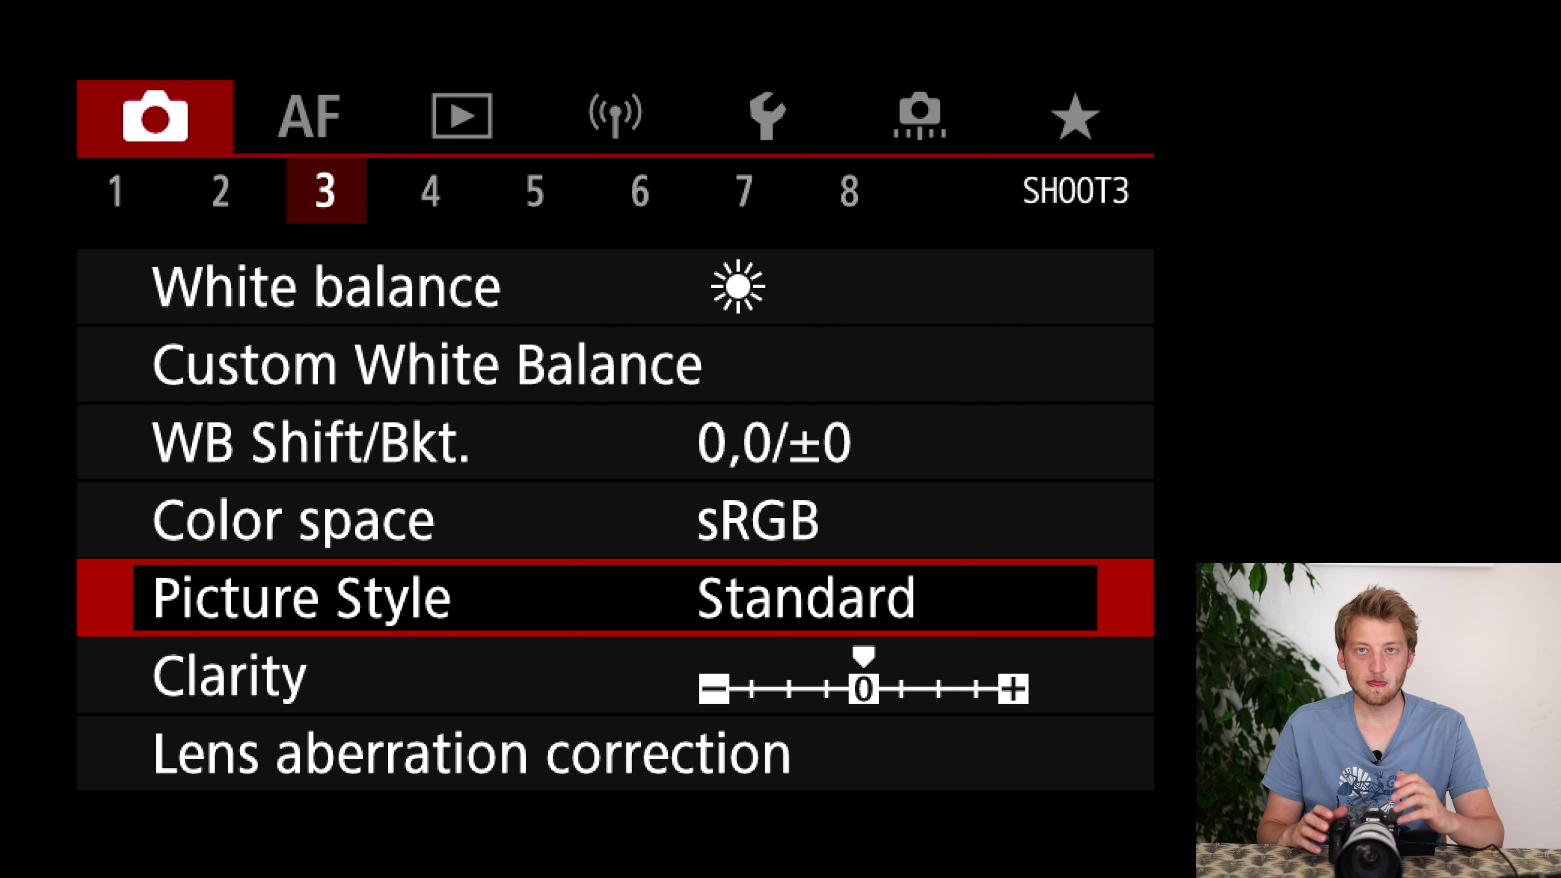
pyautogui.press('Return')
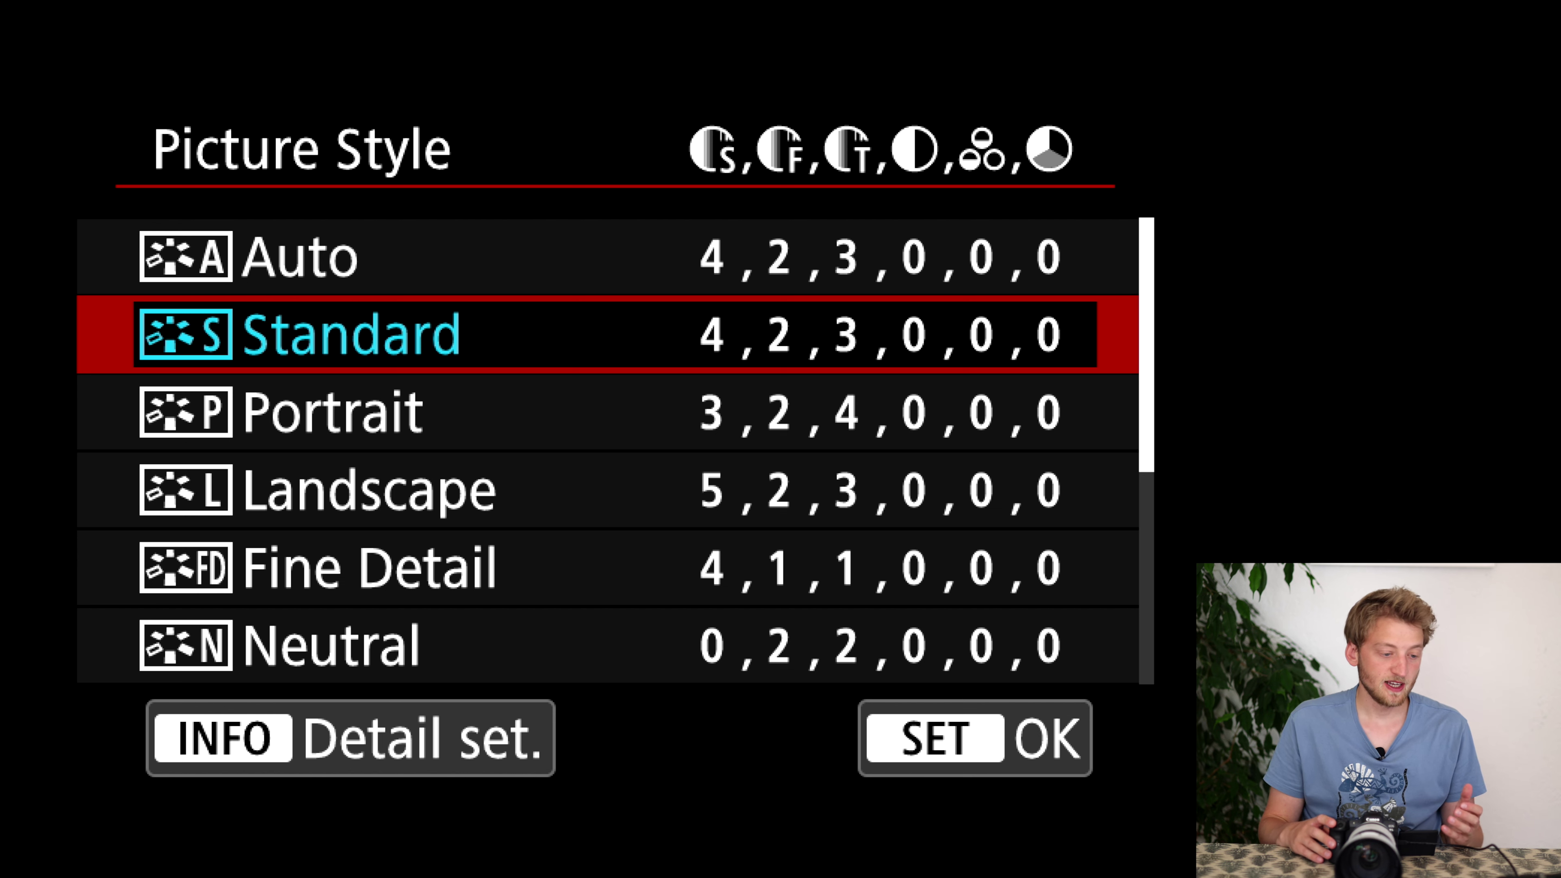
pyautogui.press('Down')
pyautogui.press('Down')
pyautogui.press('Down')
pyautogui.press('Down')
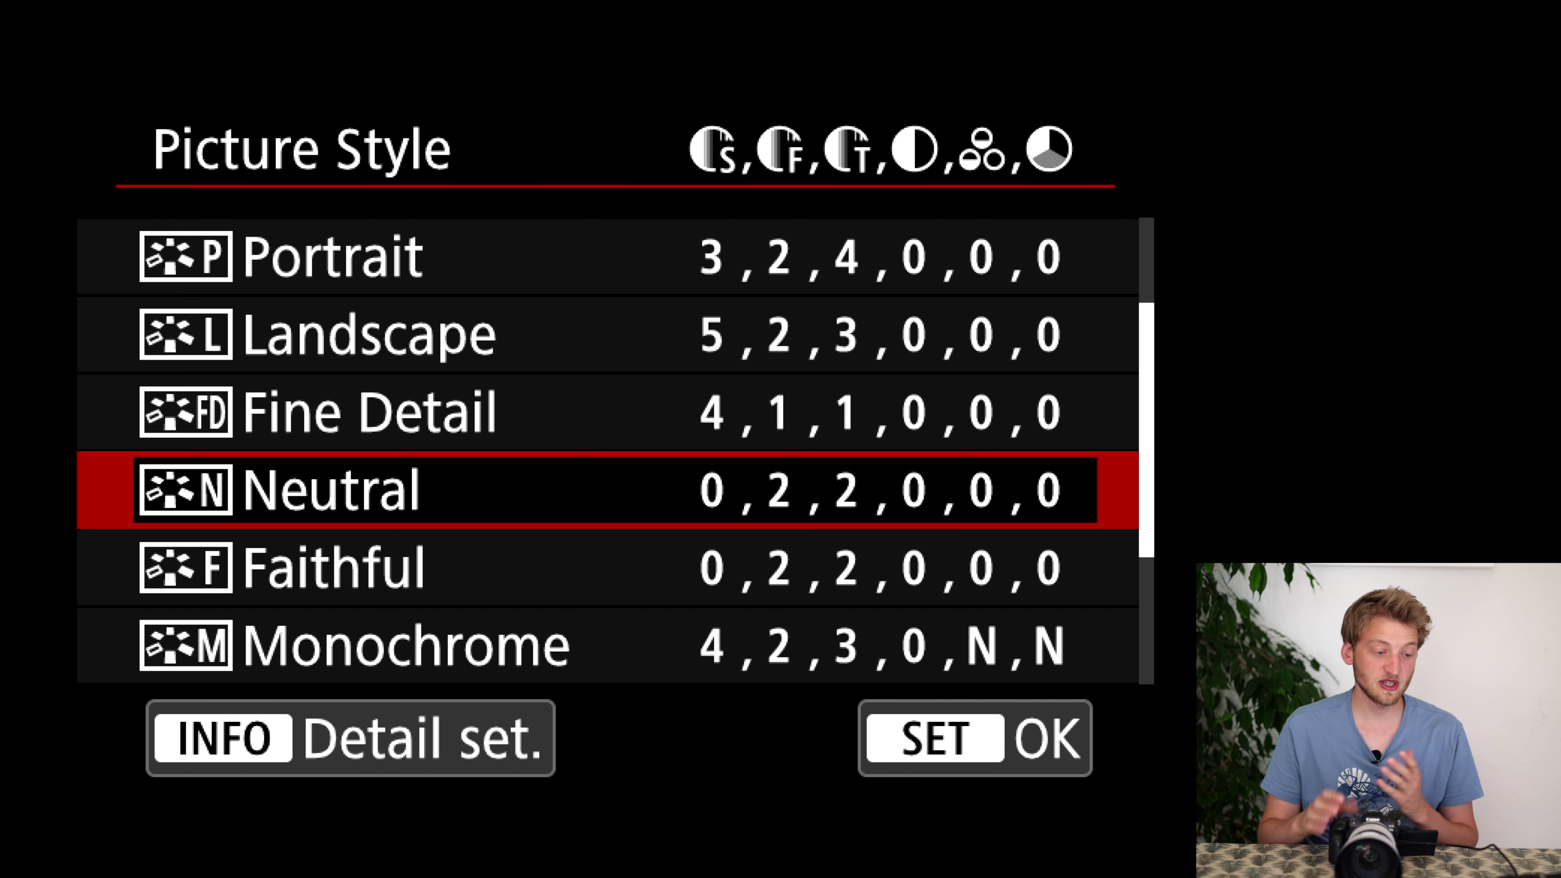
pyautogui.press('Up')
pyautogui.press('Up')
pyautogui.press('Up')
pyautogui.press('Up')
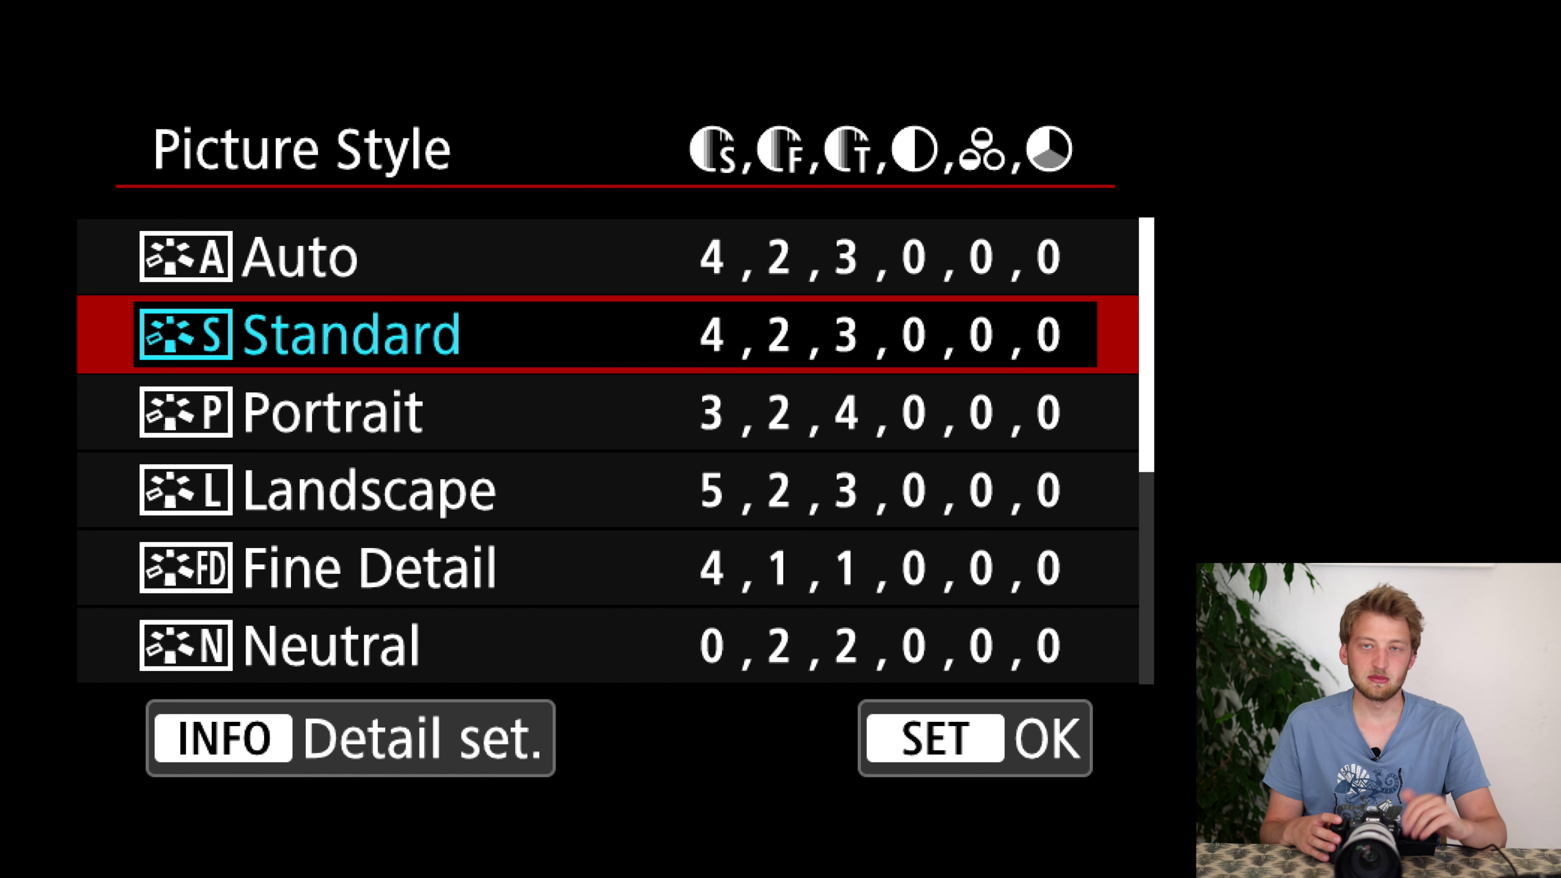
pyautogui.press('Return')
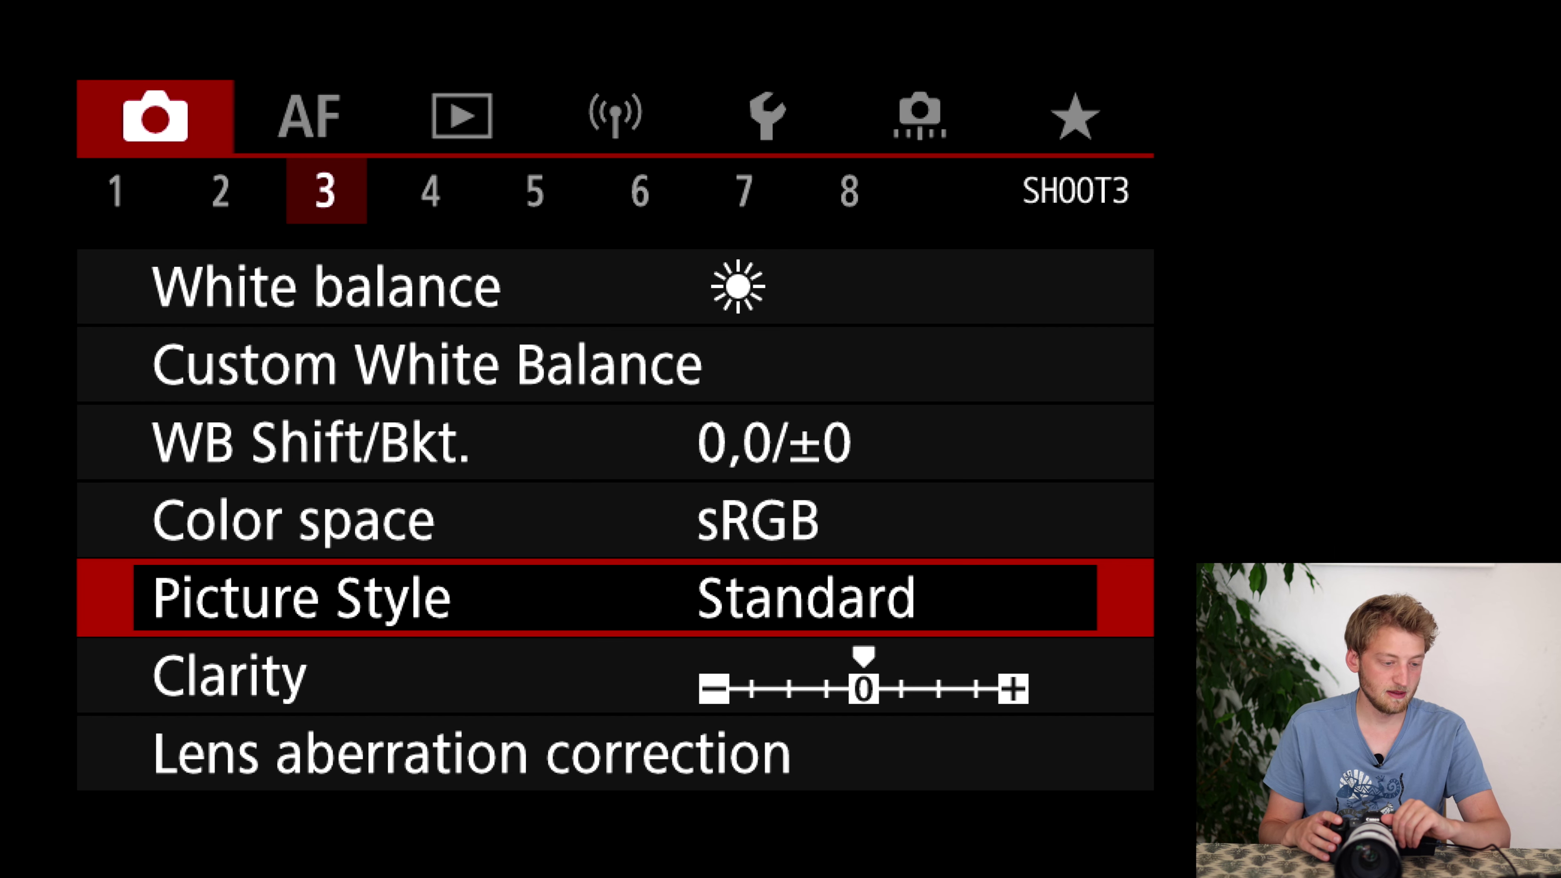
pyautogui.click(472, 754)
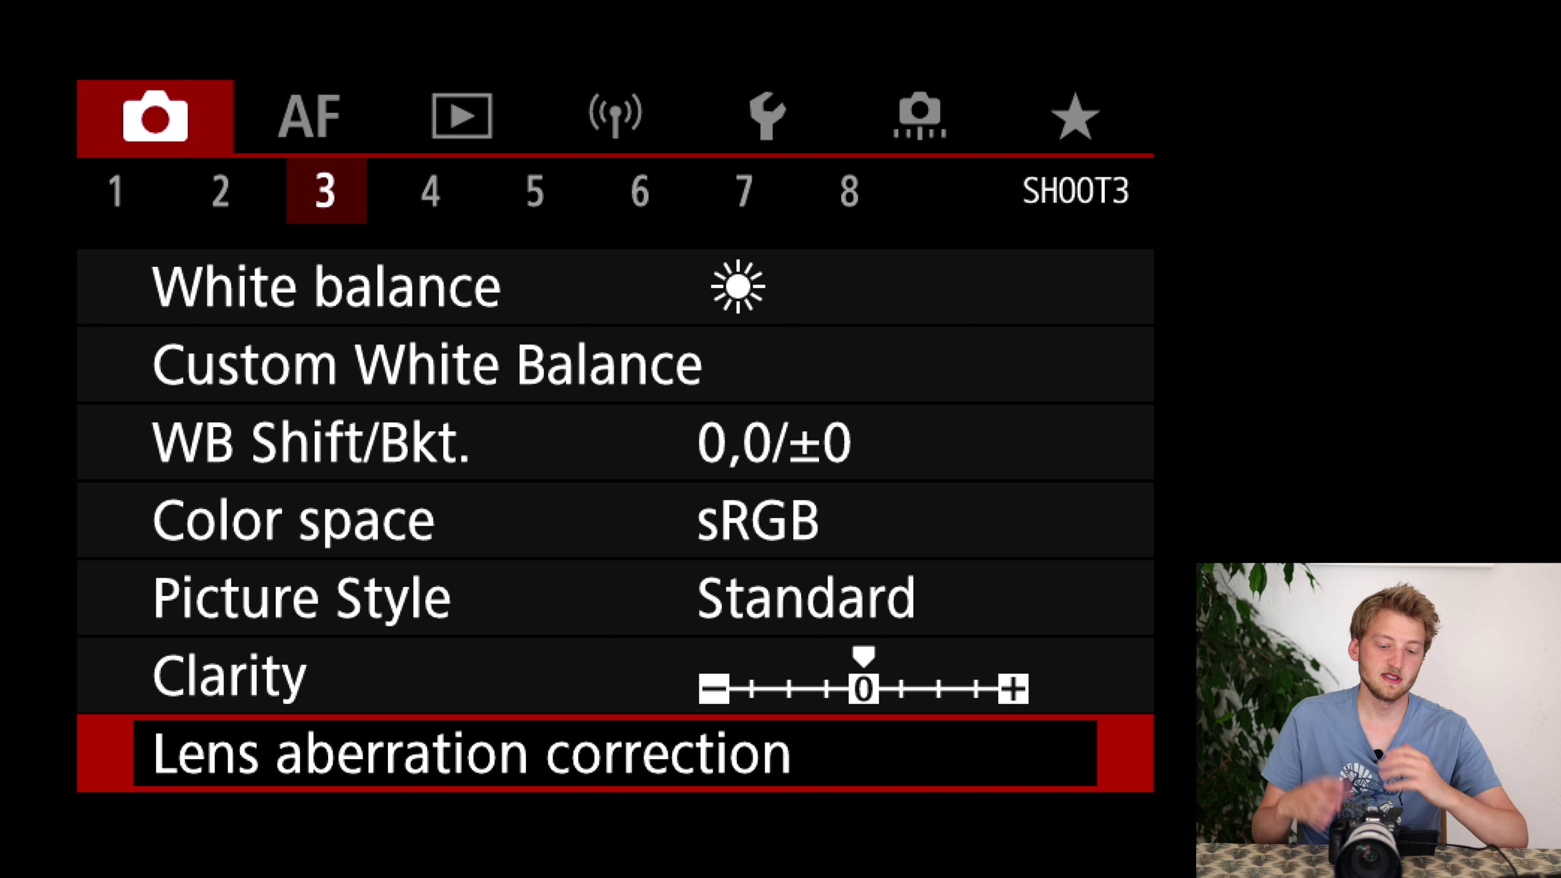
# - Turn peripheral illumination correction off in Lens aberration correction
pyautogui.press('Return')
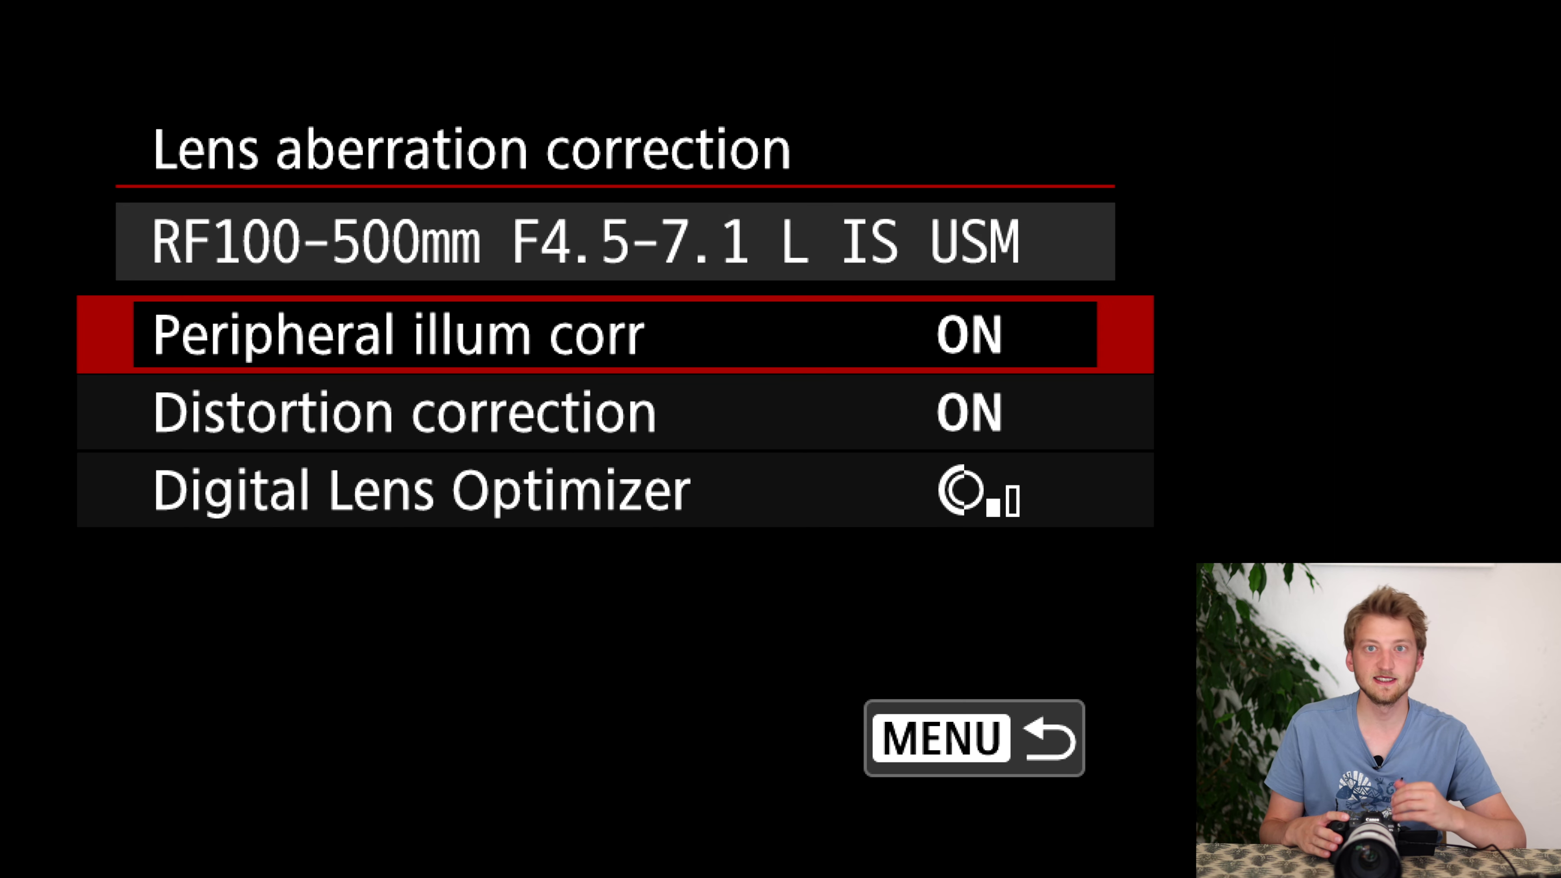
pyautogui.press('Return')
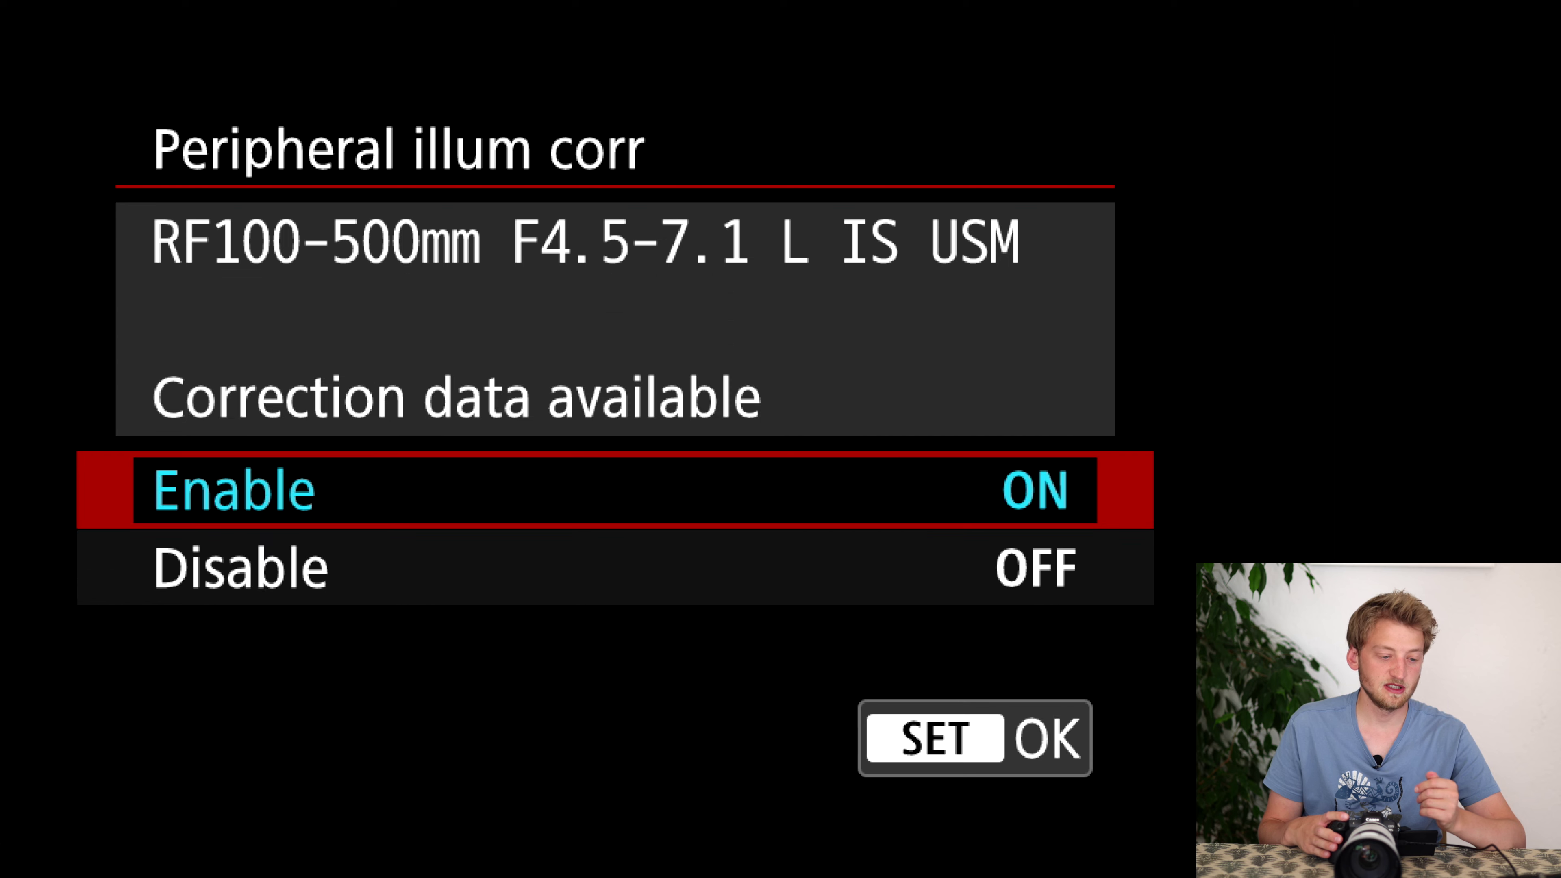
pyautogui.press('Down')
pyautogui.press('Return')
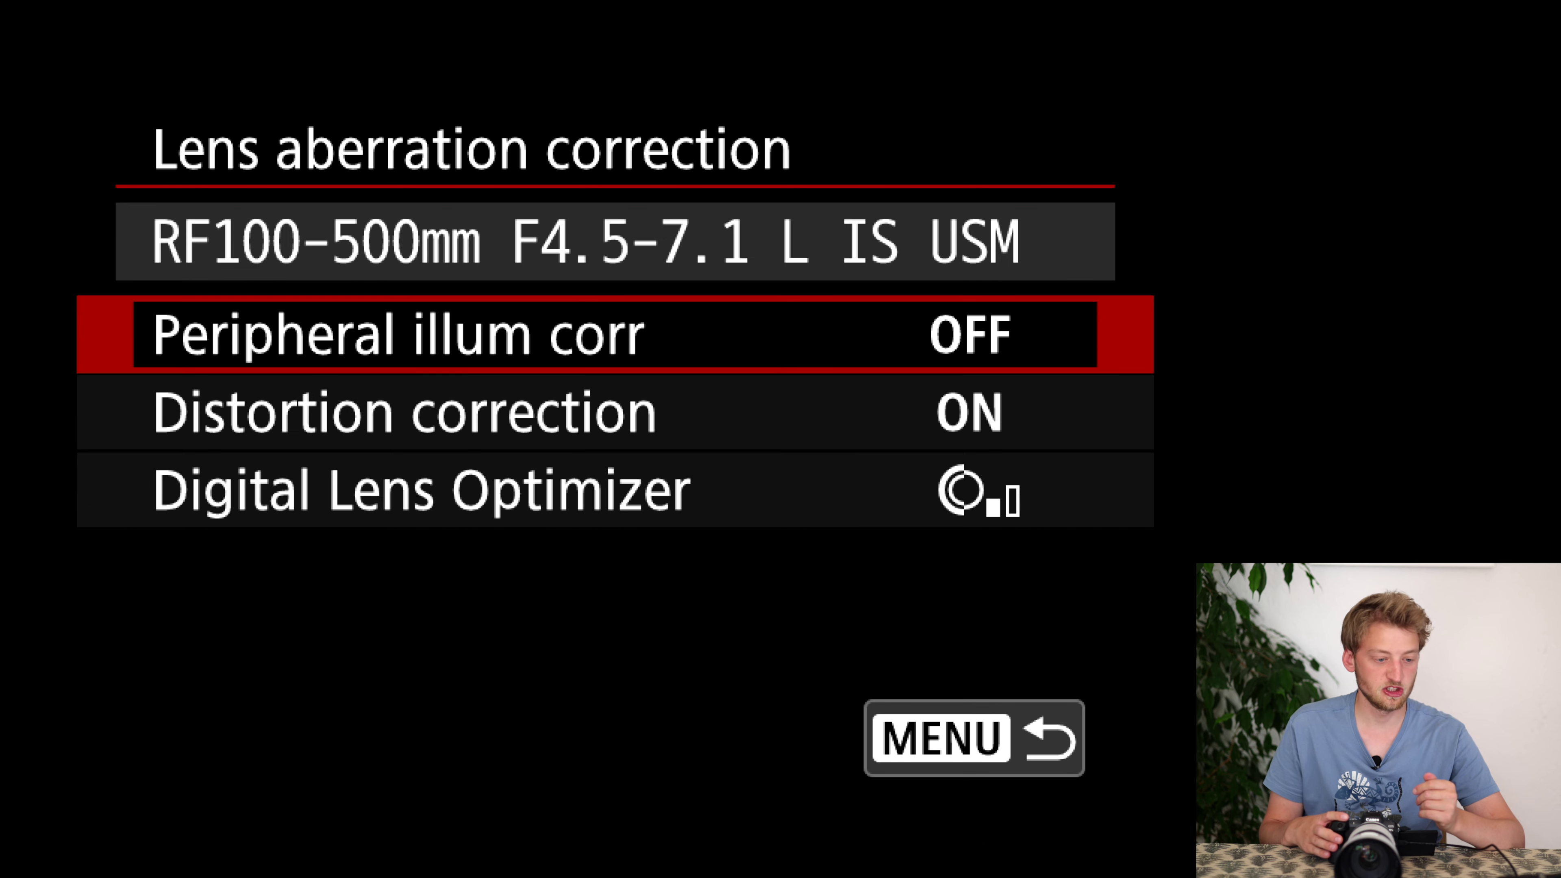
# - Turn distortion correction and the Digital Lens Optimizer off
pyautogui.press('Down')
pyautogui.press('Return')
pyautogui.press('Up')
pyautogui.press('Return')
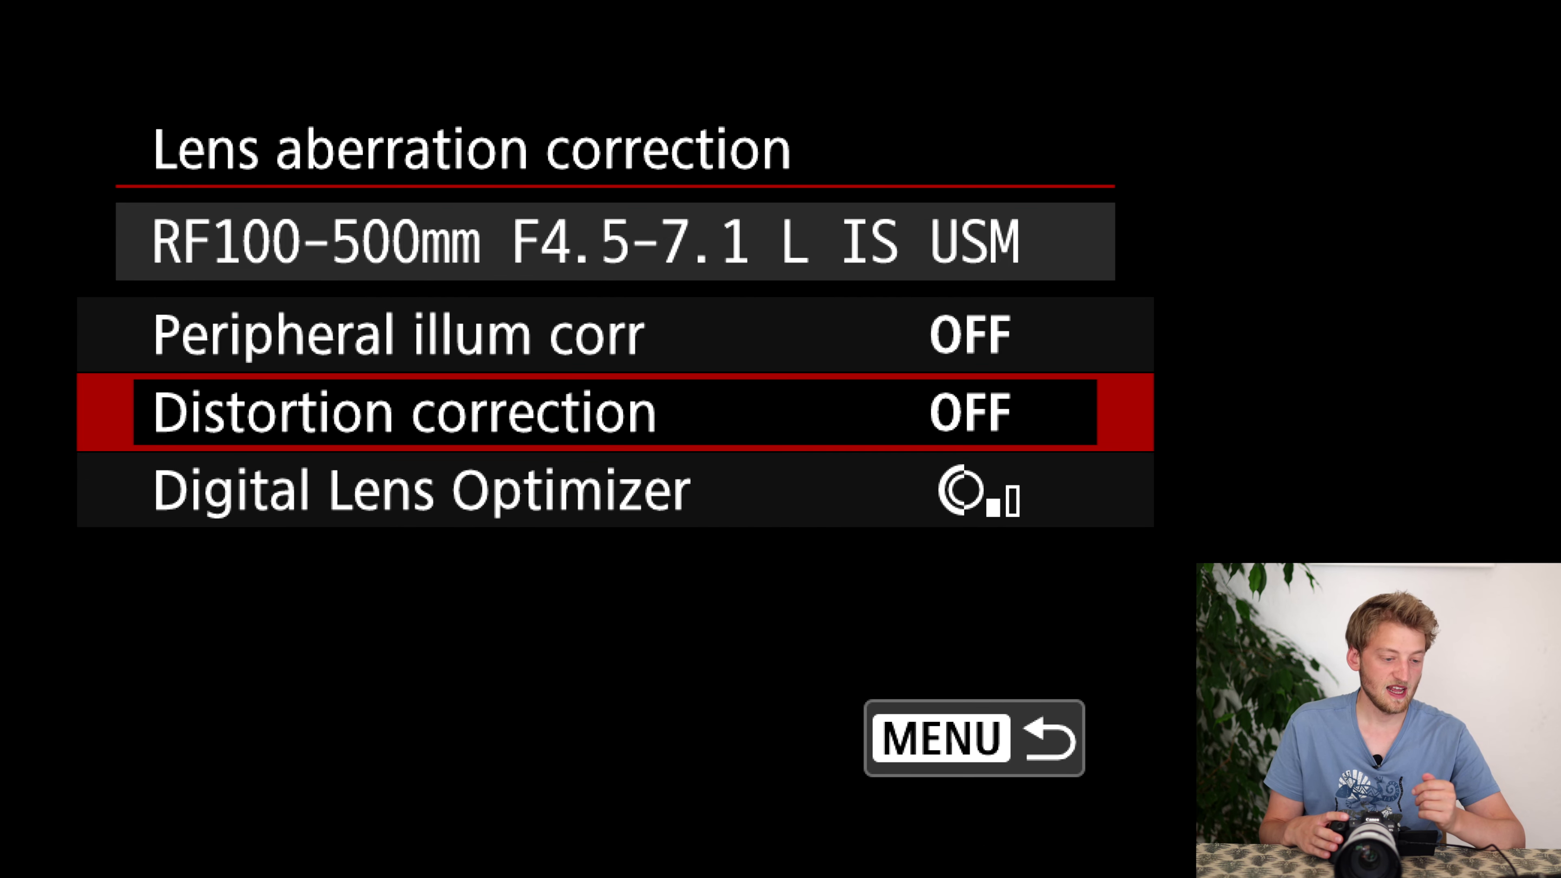
pyautogui.press('Down')
pyautogui.press('Return')
pyautogui.press('Up')
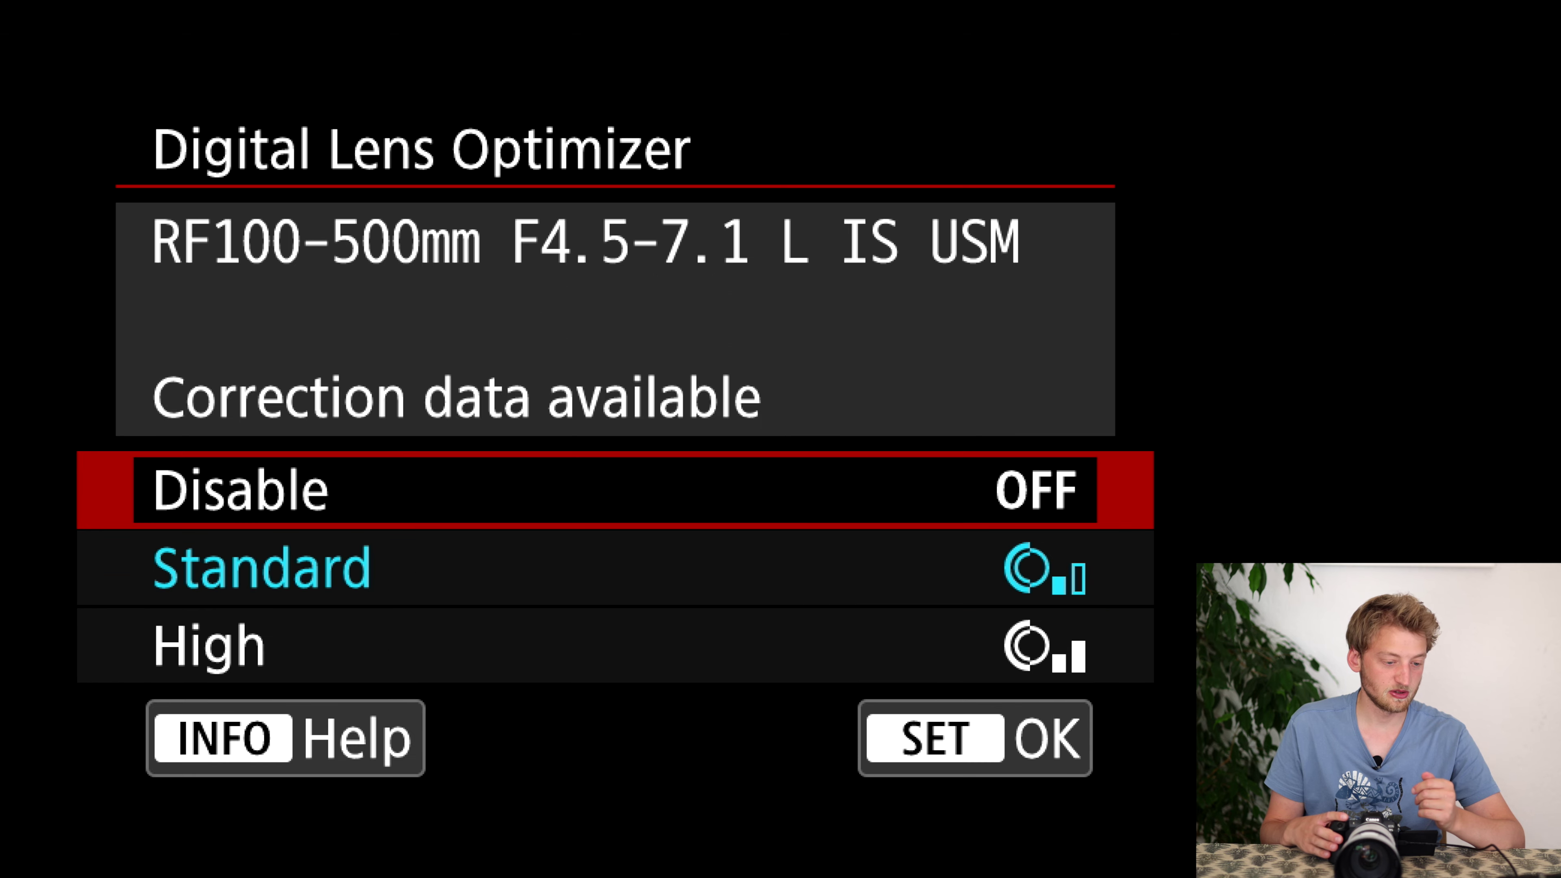
pyautogui.press('Return')
# - Leave lens corrections and check Long exp. noise reduction on SHOOT4
pyautogui.press('Down')
pyautogui.press('Down')
pyautogui.press('Down')
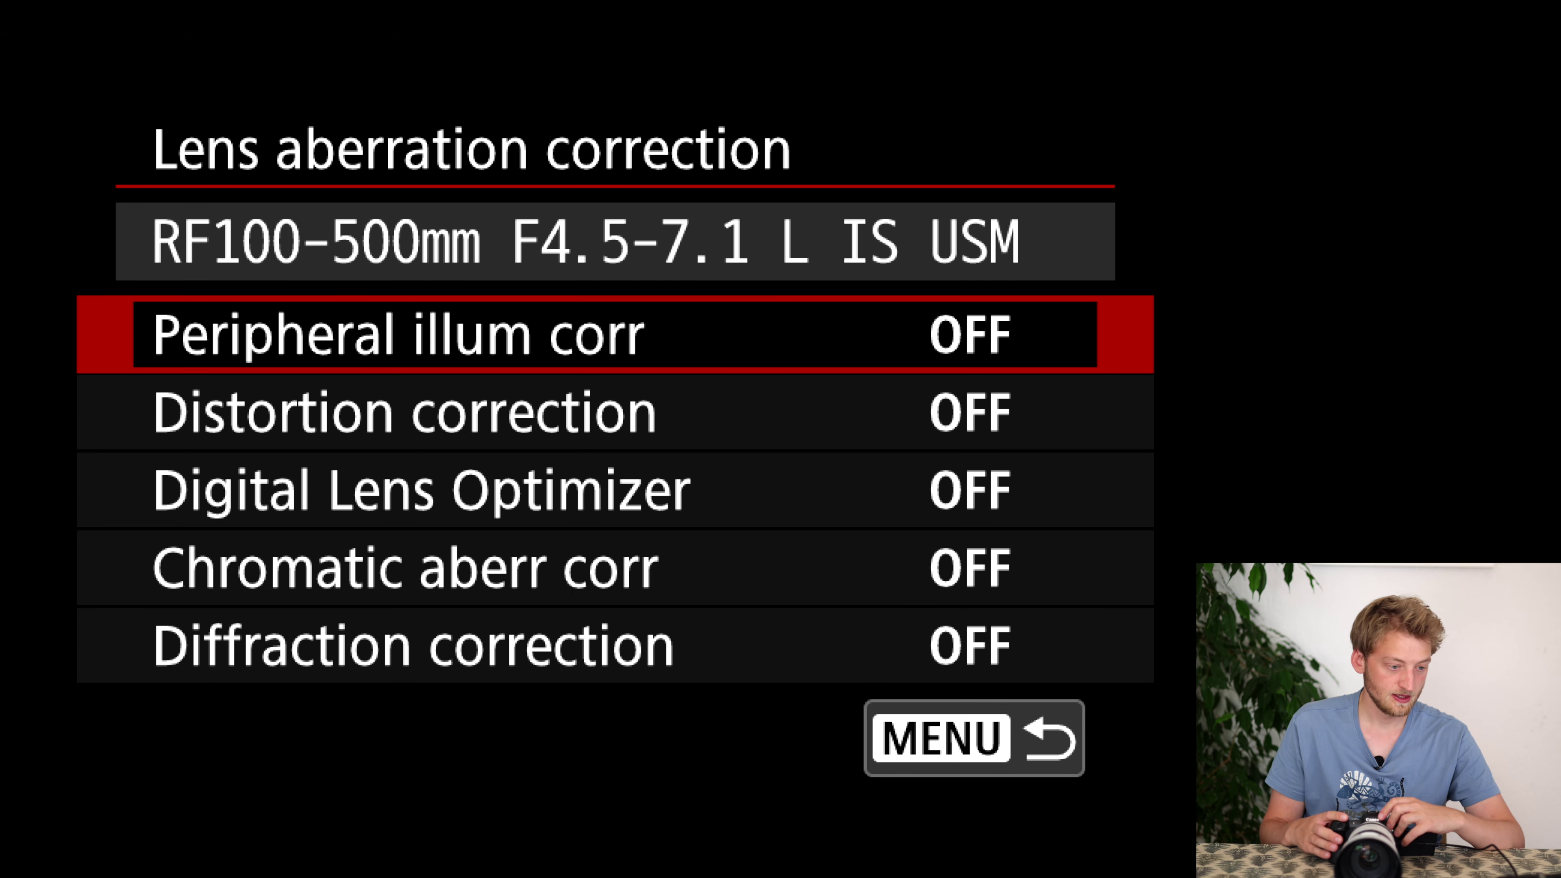
pyautogui.press('Escape')
pyautogui.press('Right')
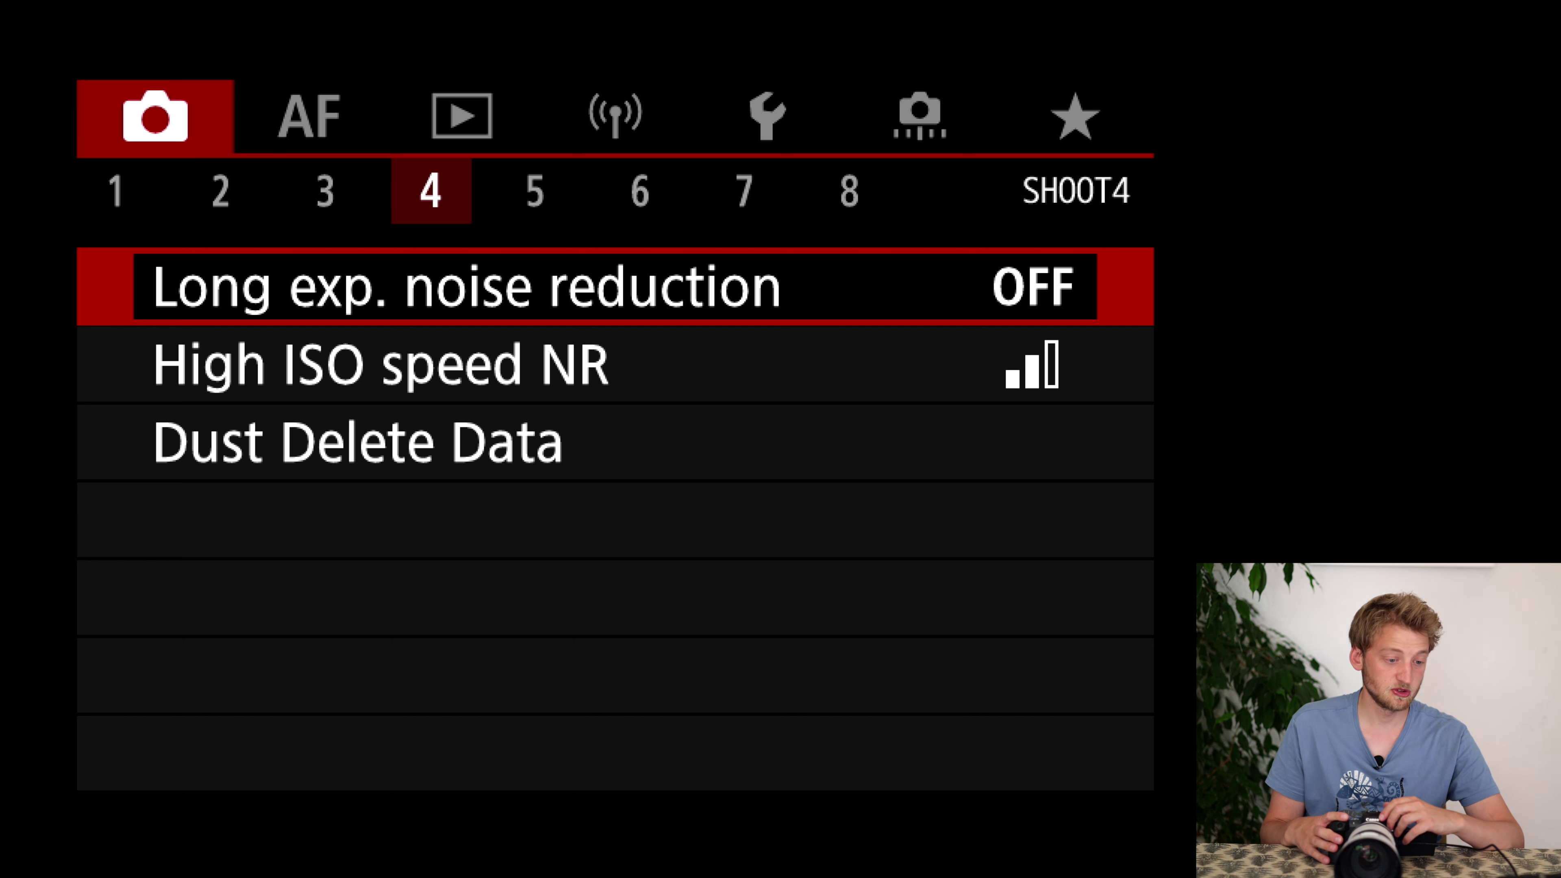
pyautogui.press('Return')
# - Keep long exposure NR OFF, set High ISO speed NR to Disable, and move to SHOOT5
pyautogui.press('Escape')
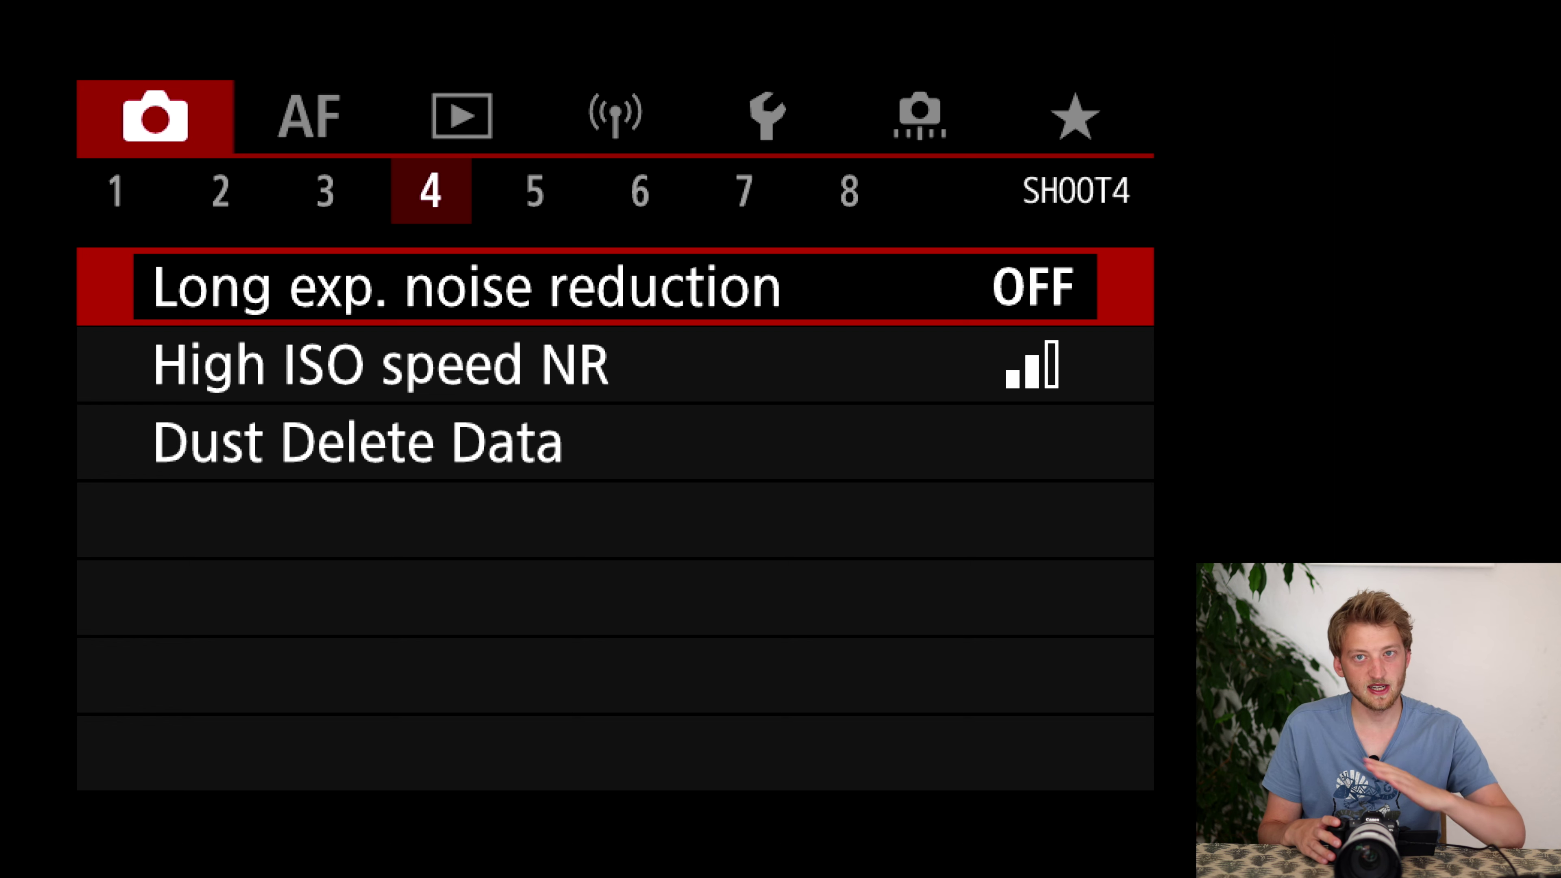
pyautogui.press('Down')
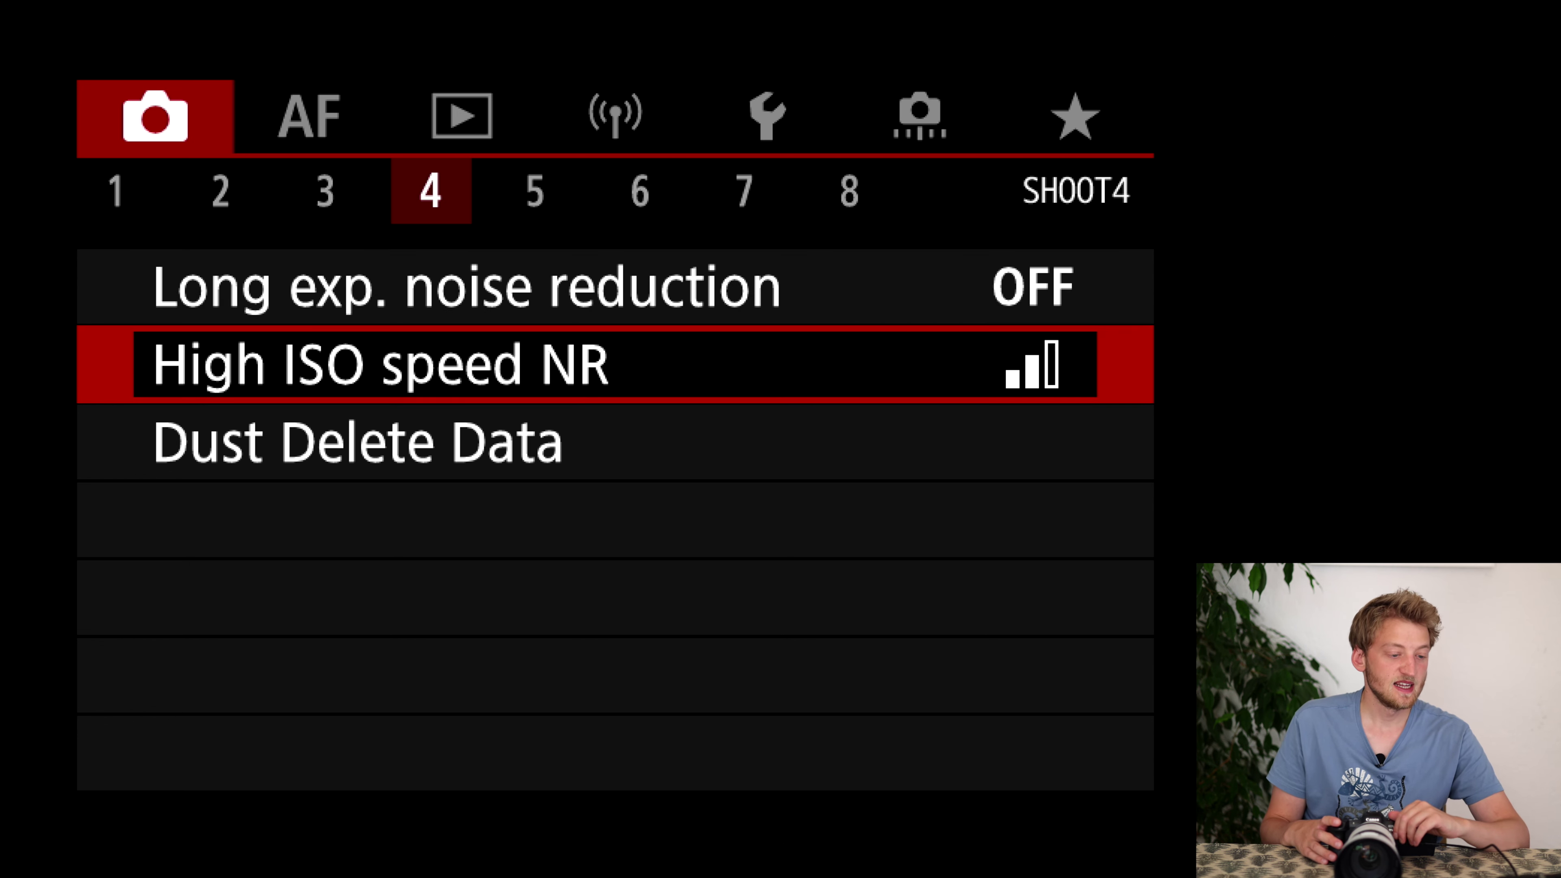
pyautogui.press('Return')
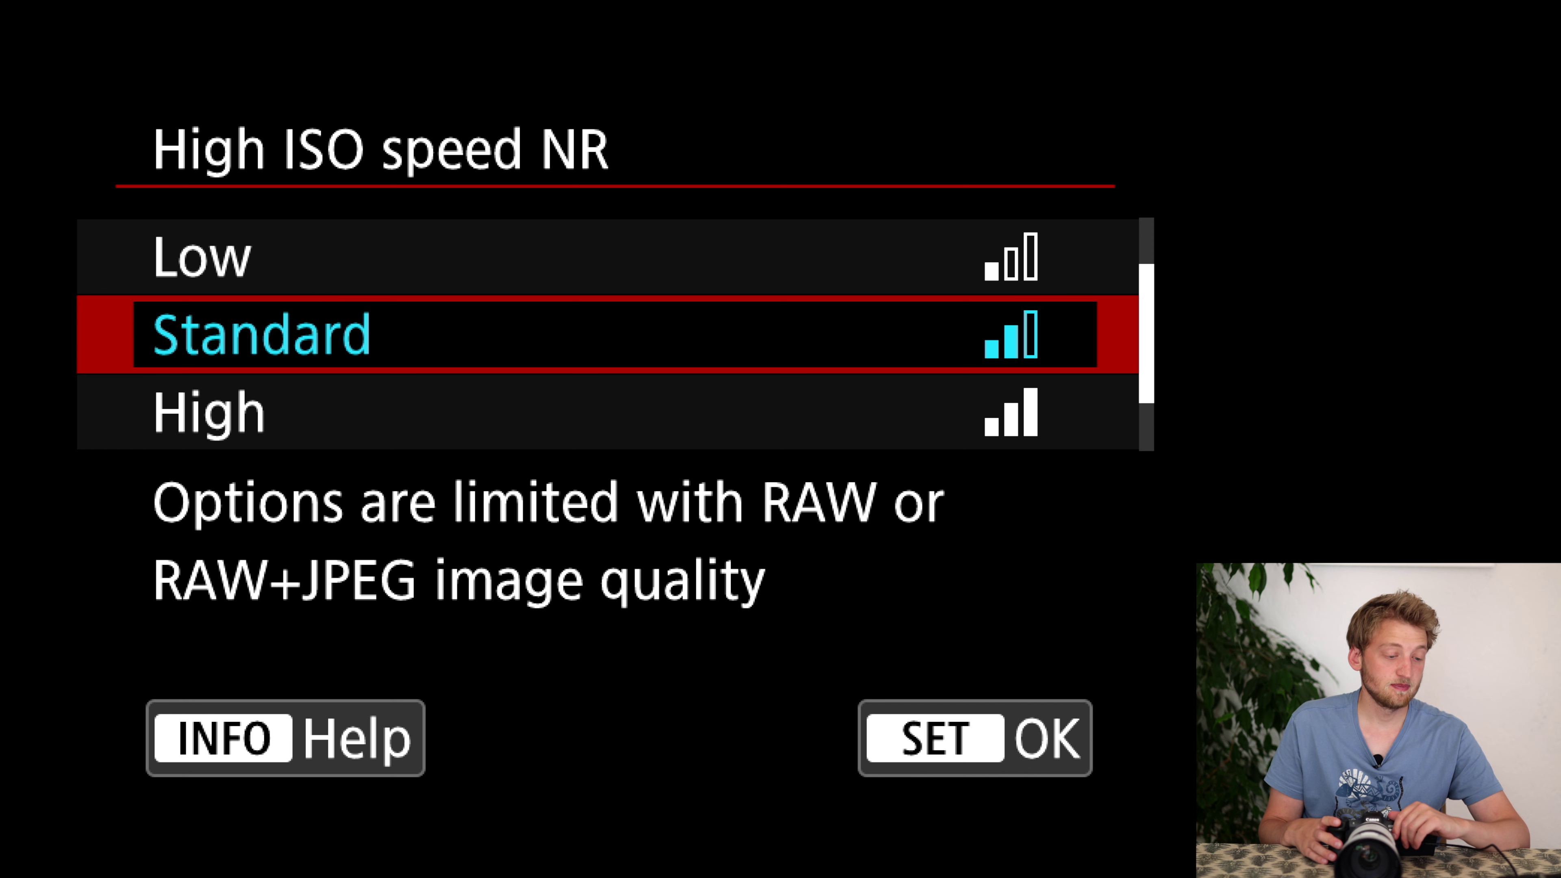
pyautogui.press('Down')
pyautogui.press('Up')
pyautogui.press('Up')
pyautogui.press('Up')
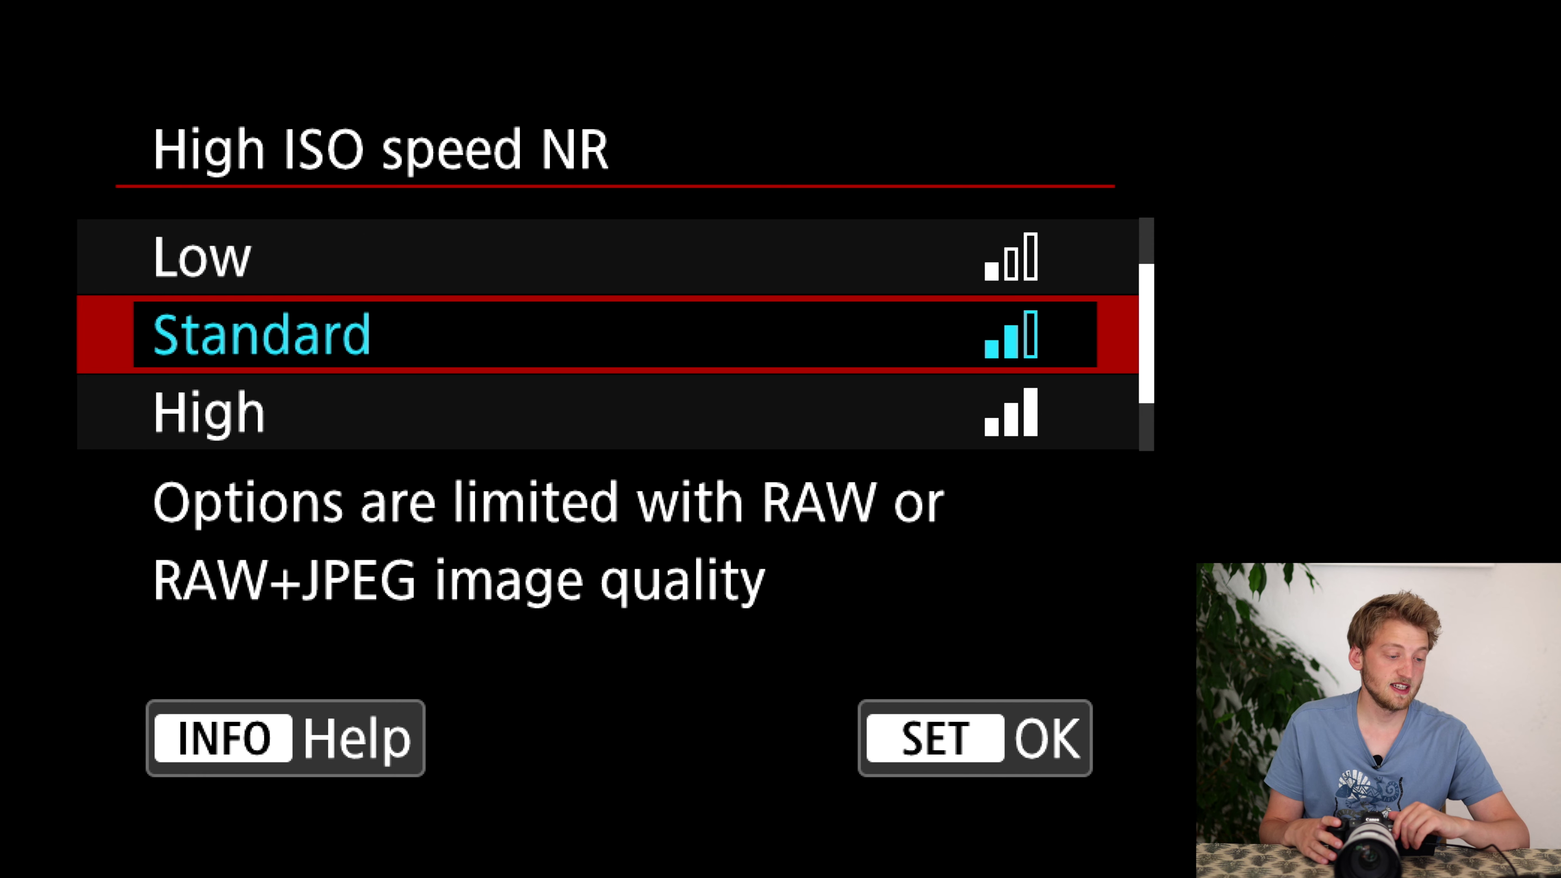
pyautogui.press('Return')
pyautogui.press('Return')
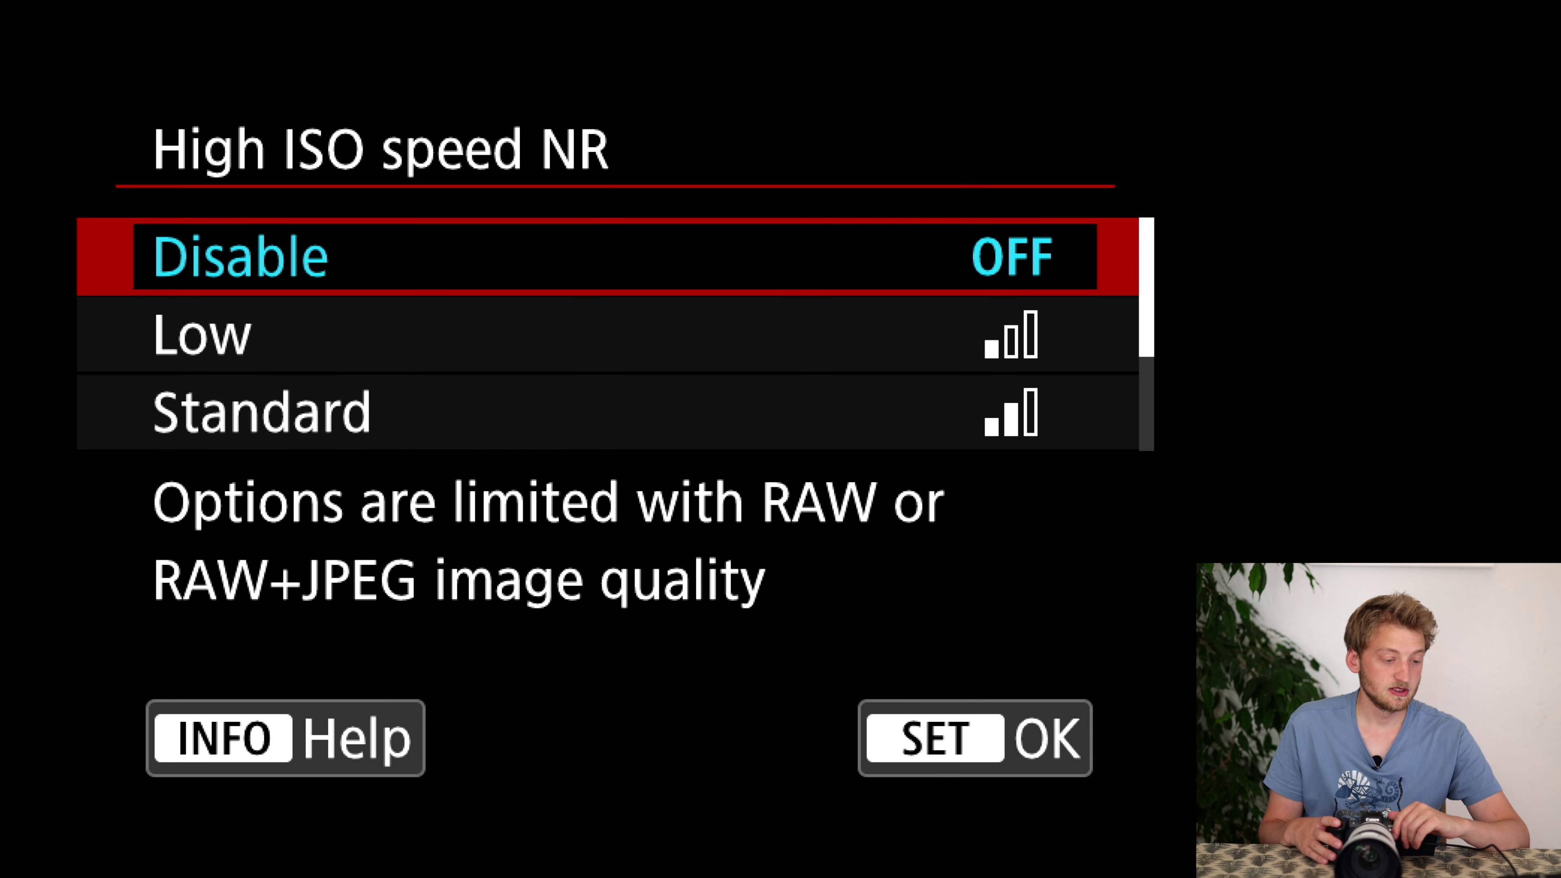
pyautogui.press('Return')
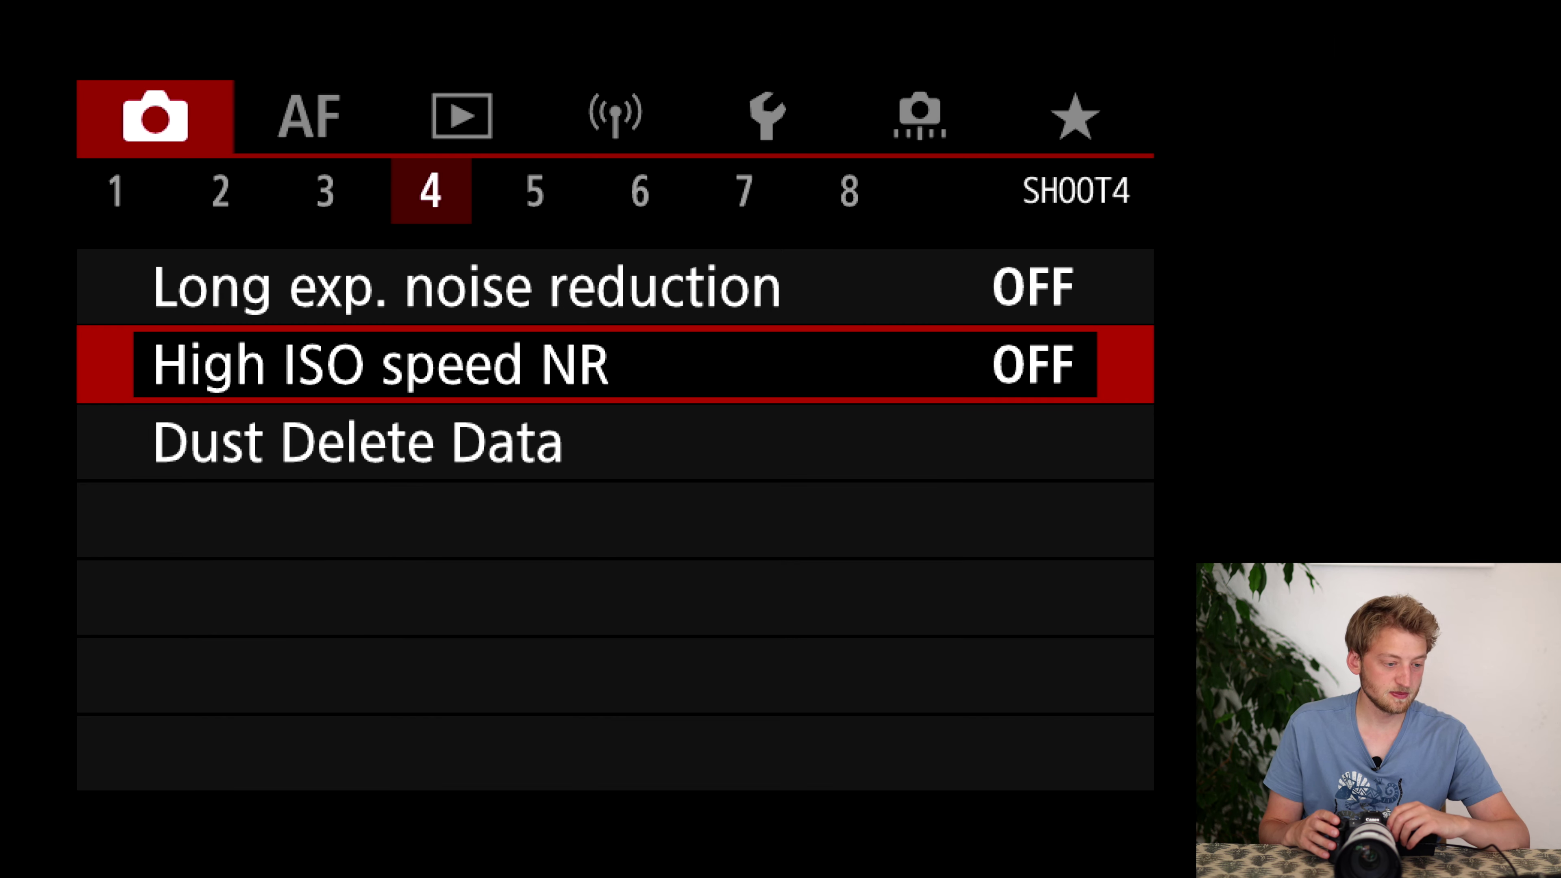
pyautogui.press('Right')
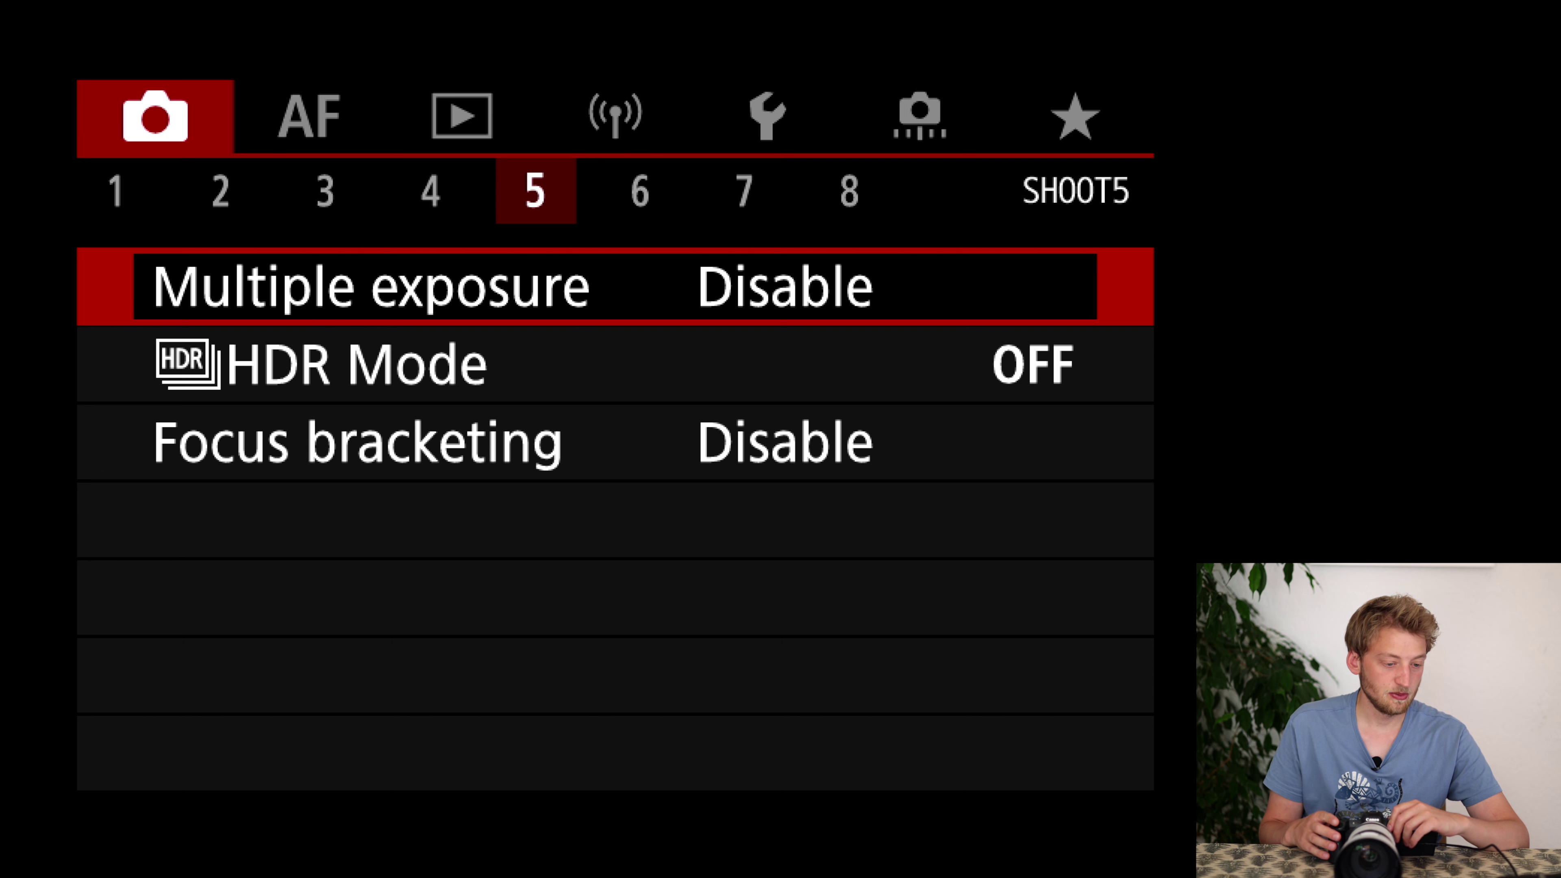
# - Set Shutter mode on SHOOT6 to Electronic
pyautogui.press('Right')
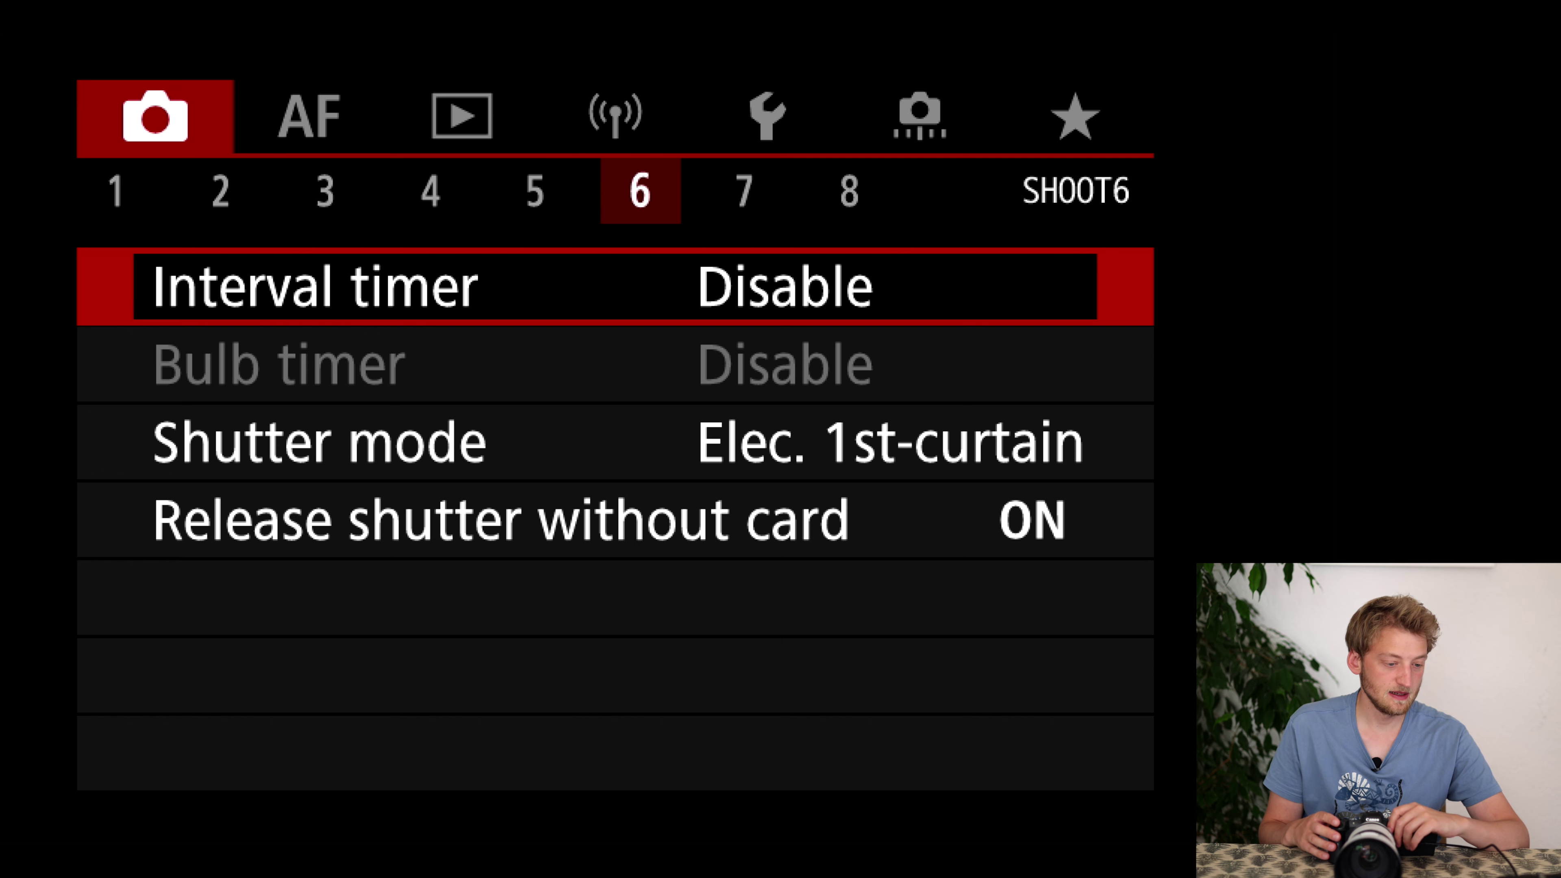
pyautogui.press('Down')
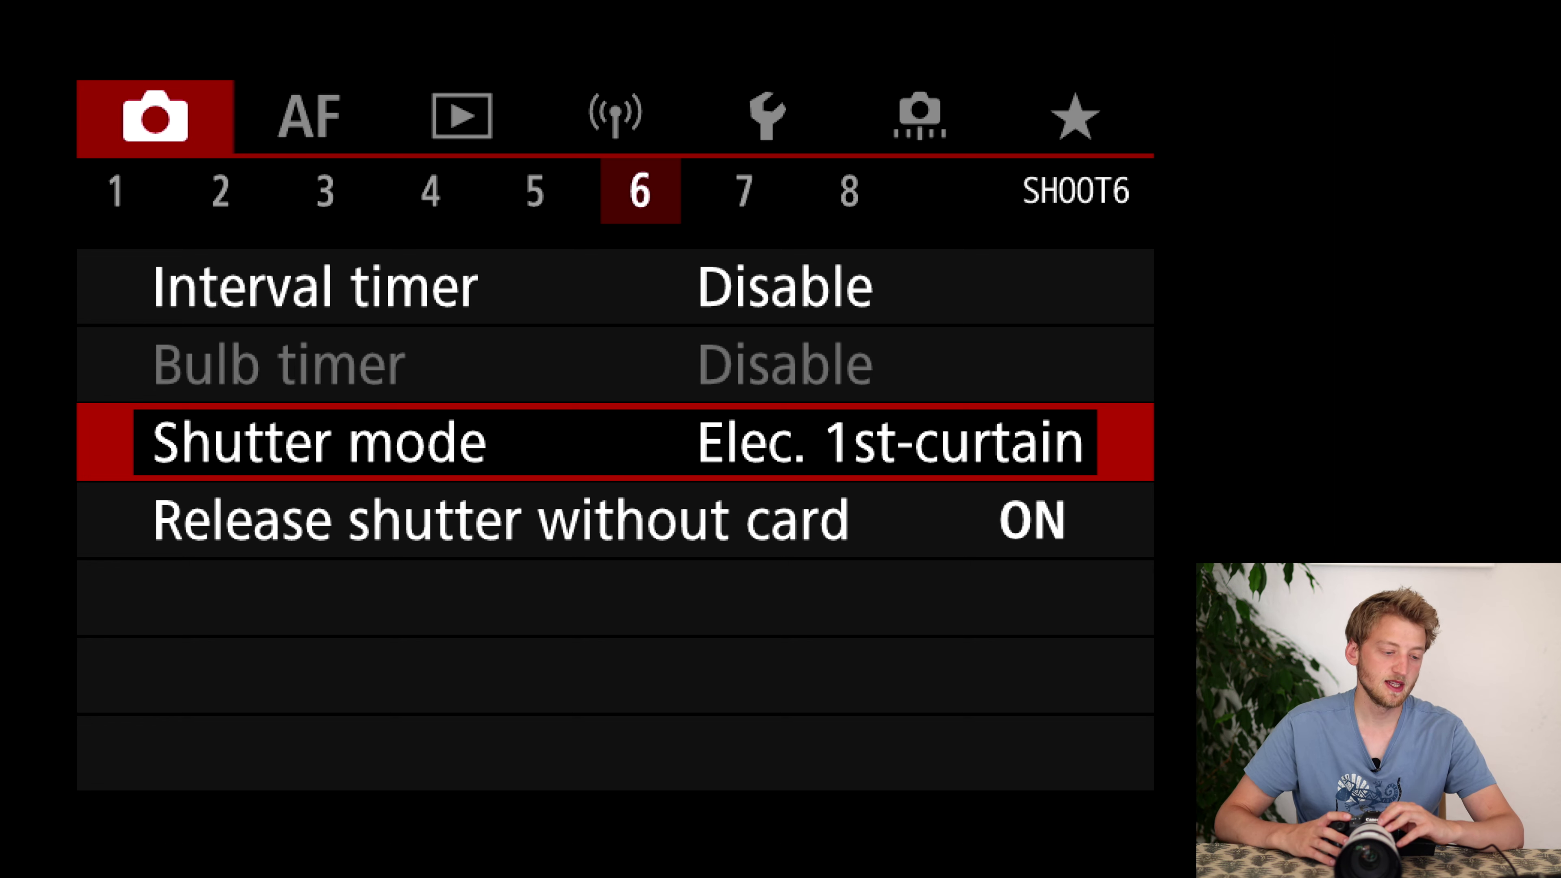
pyautogui.press('Return')
pyautogui.press('Down')
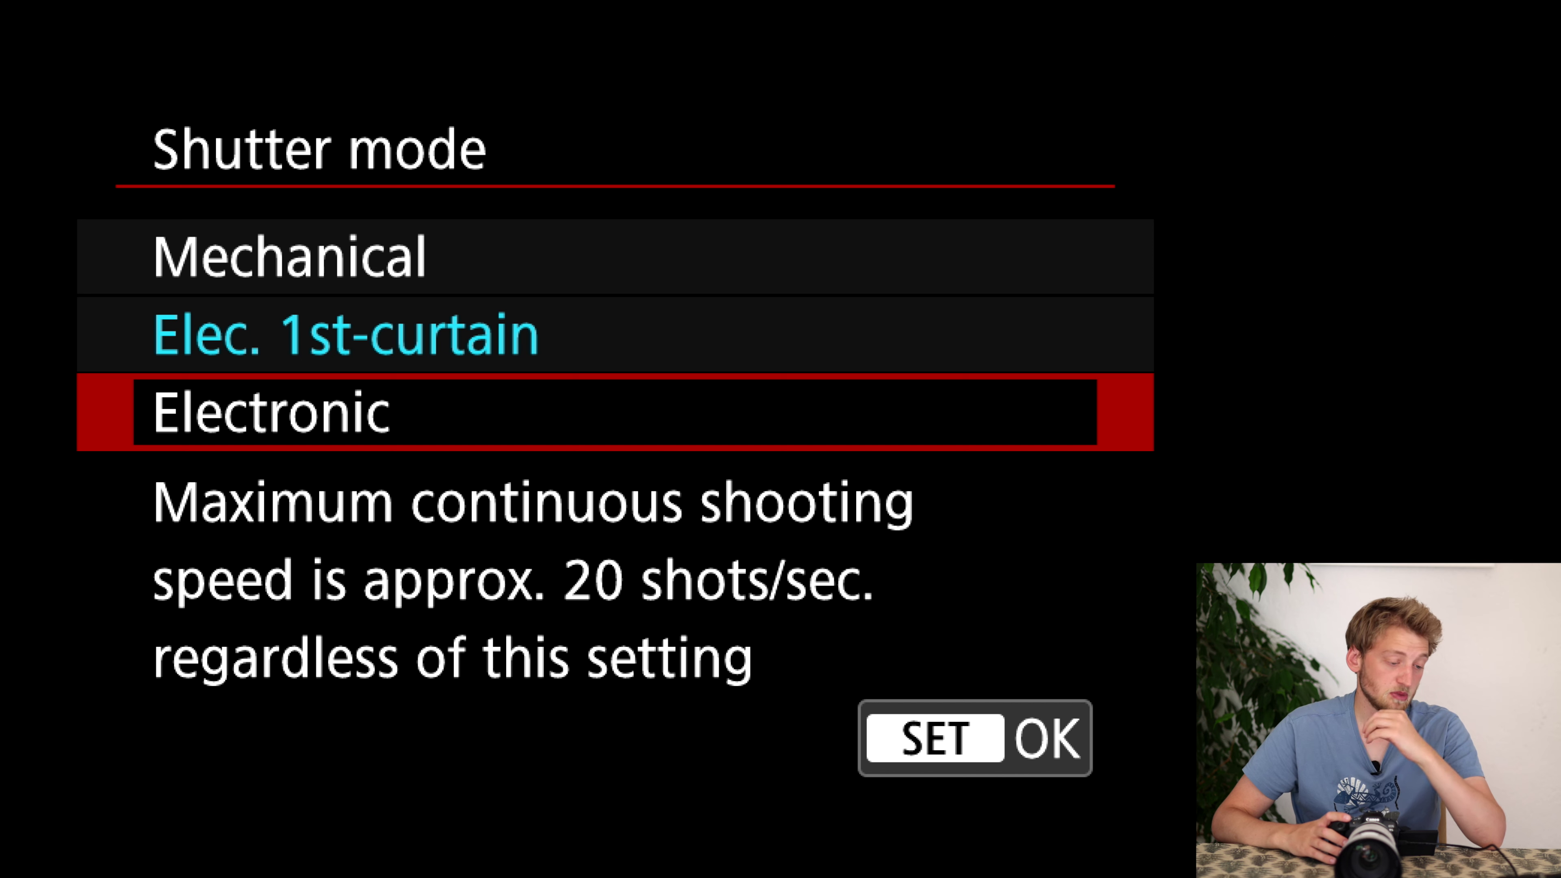
pyautogui.press('Return')
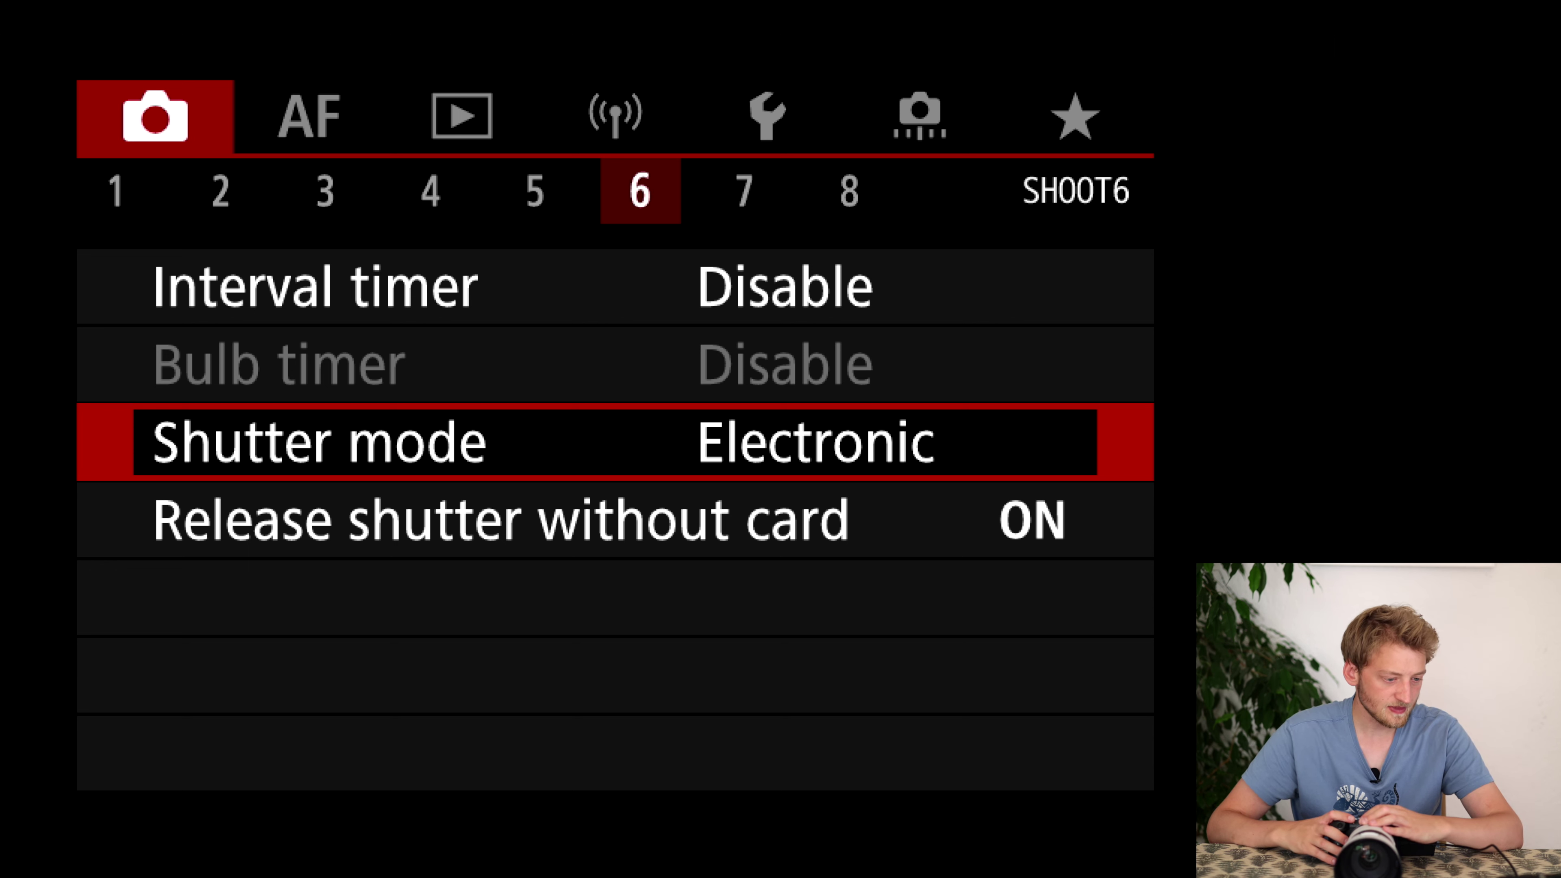
# - Set Release shutter without card to Disable
pyautogui.press('Down')
pyautogui.press('Return')
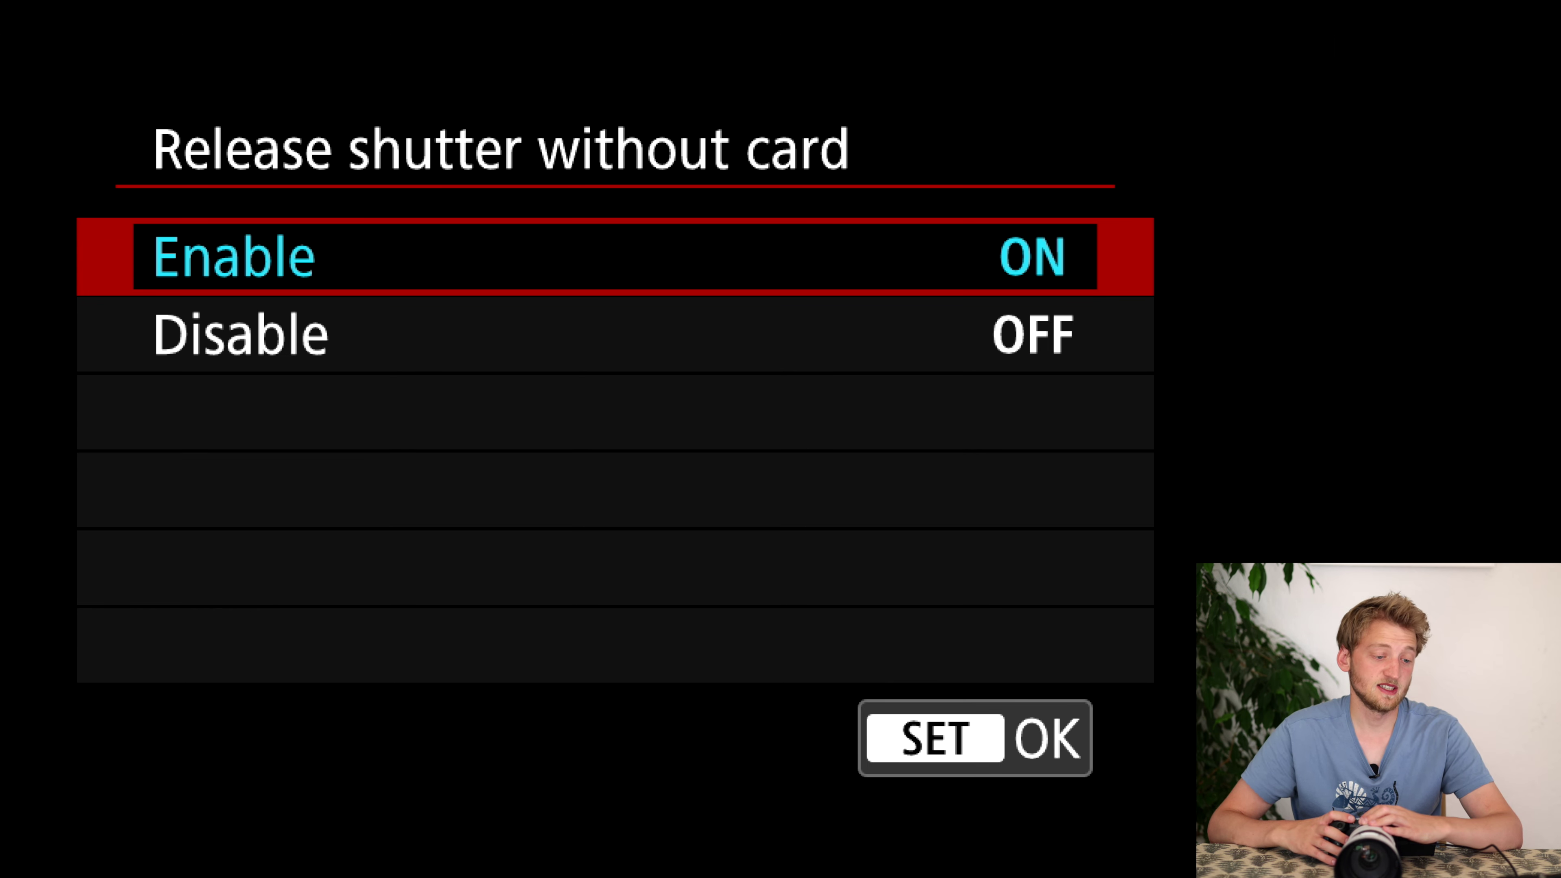
pyautogui.press('Down')
pyautogui.press('Return')
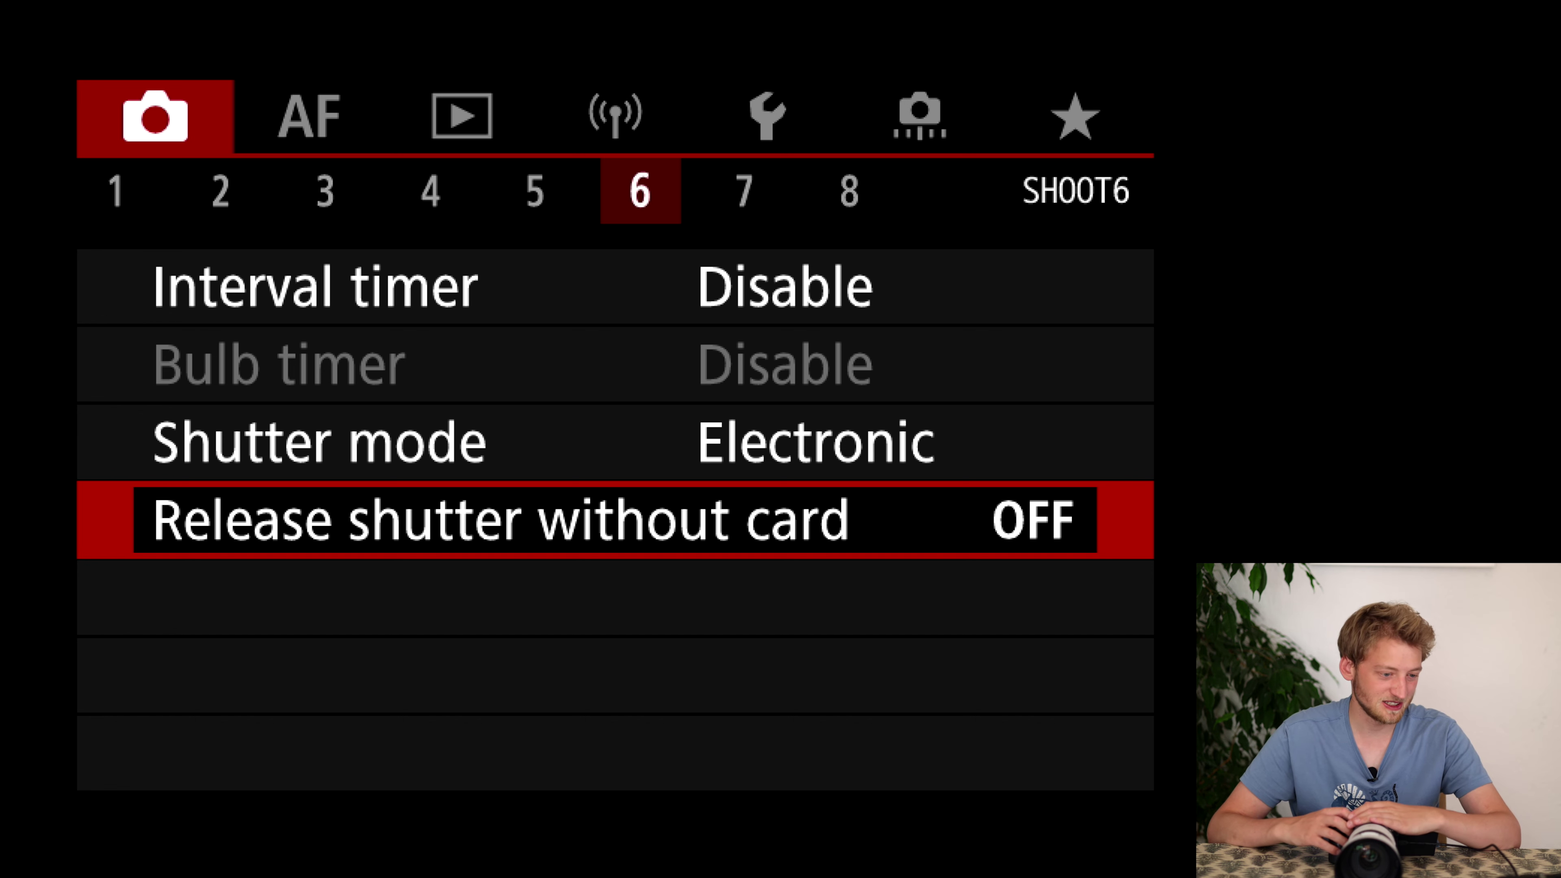
pyautogui.press('Right')
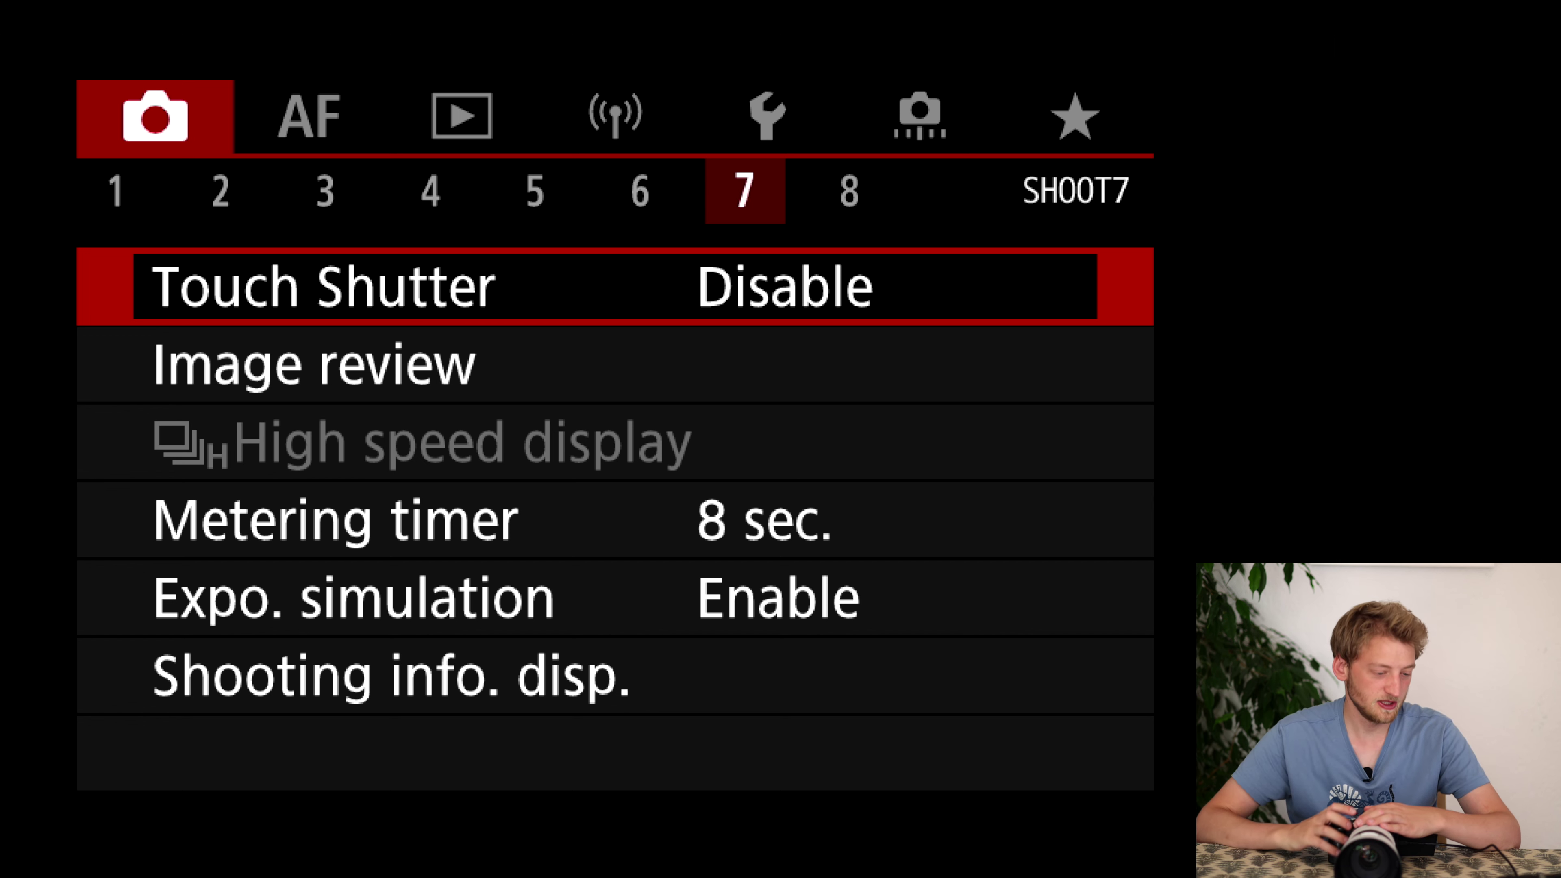
# - Set Image review's Review duration to Off
pyautogui.press('Down')
pyautogui.press('Return')
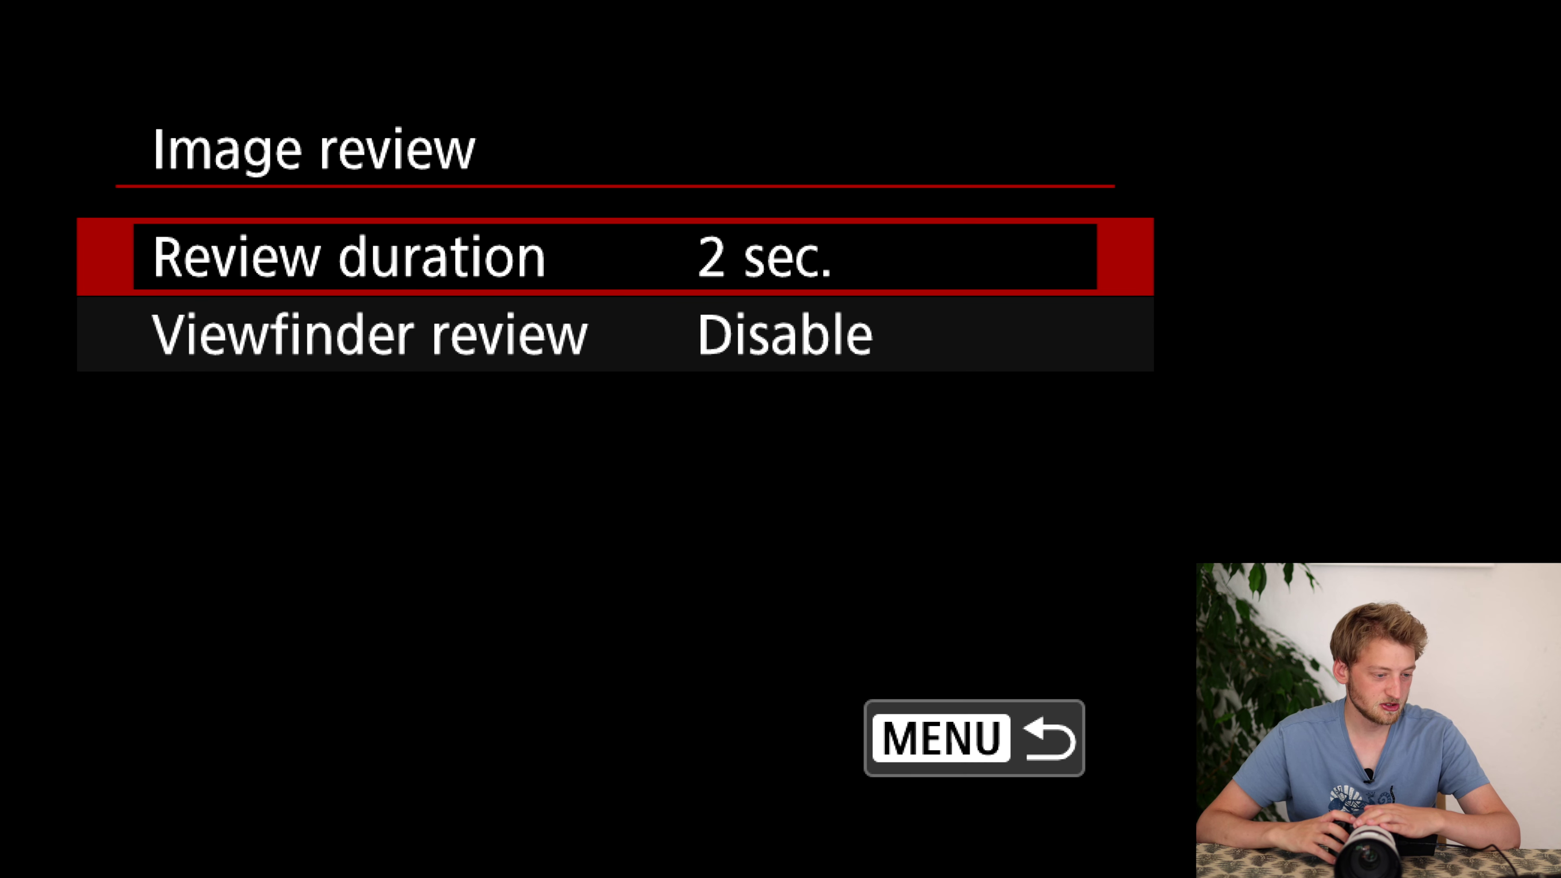
pyautogui.press('Return')
pyautogui.press('Up')
pyautogui.press('Return')
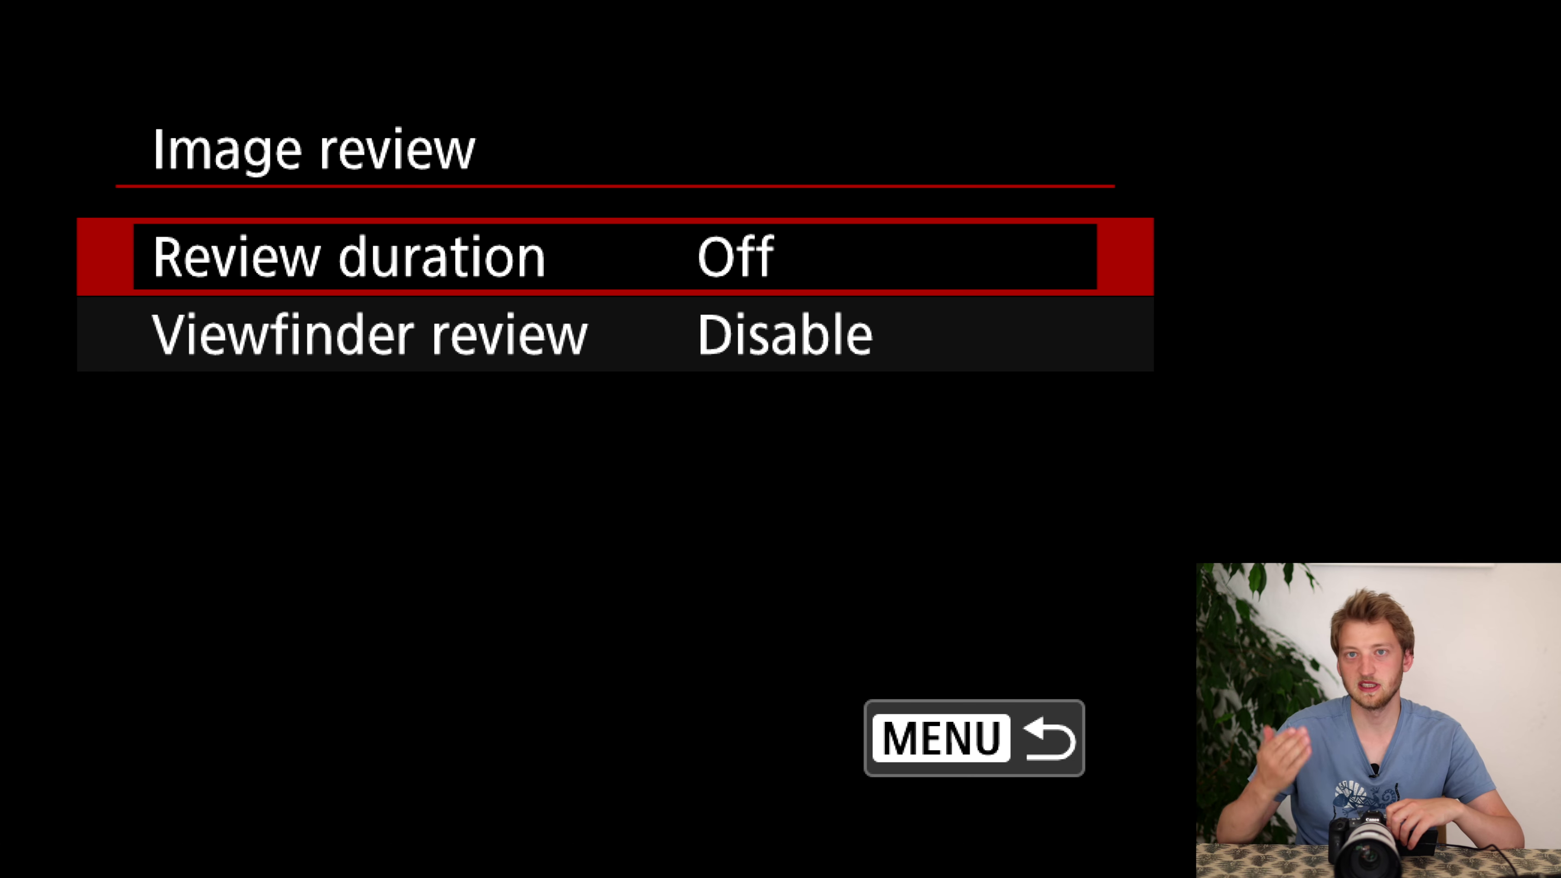
pyautogui.press('Escape')
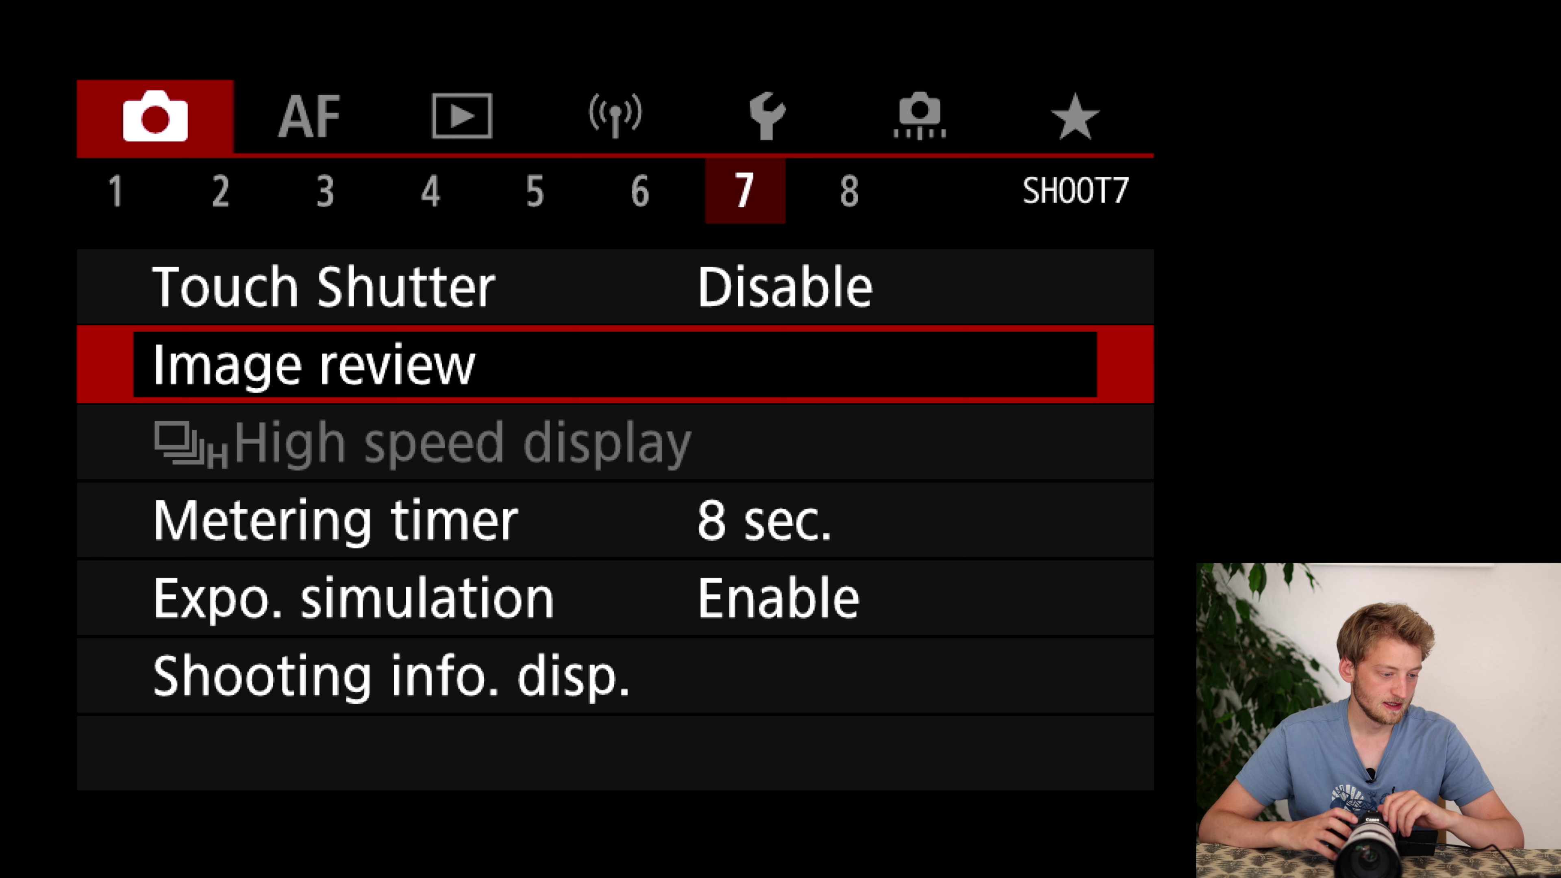
# - Open the Shooting info. disp. settings
pyautogui.press('Down')
pyautogui.press('Down')
pyautogui.press('Down')
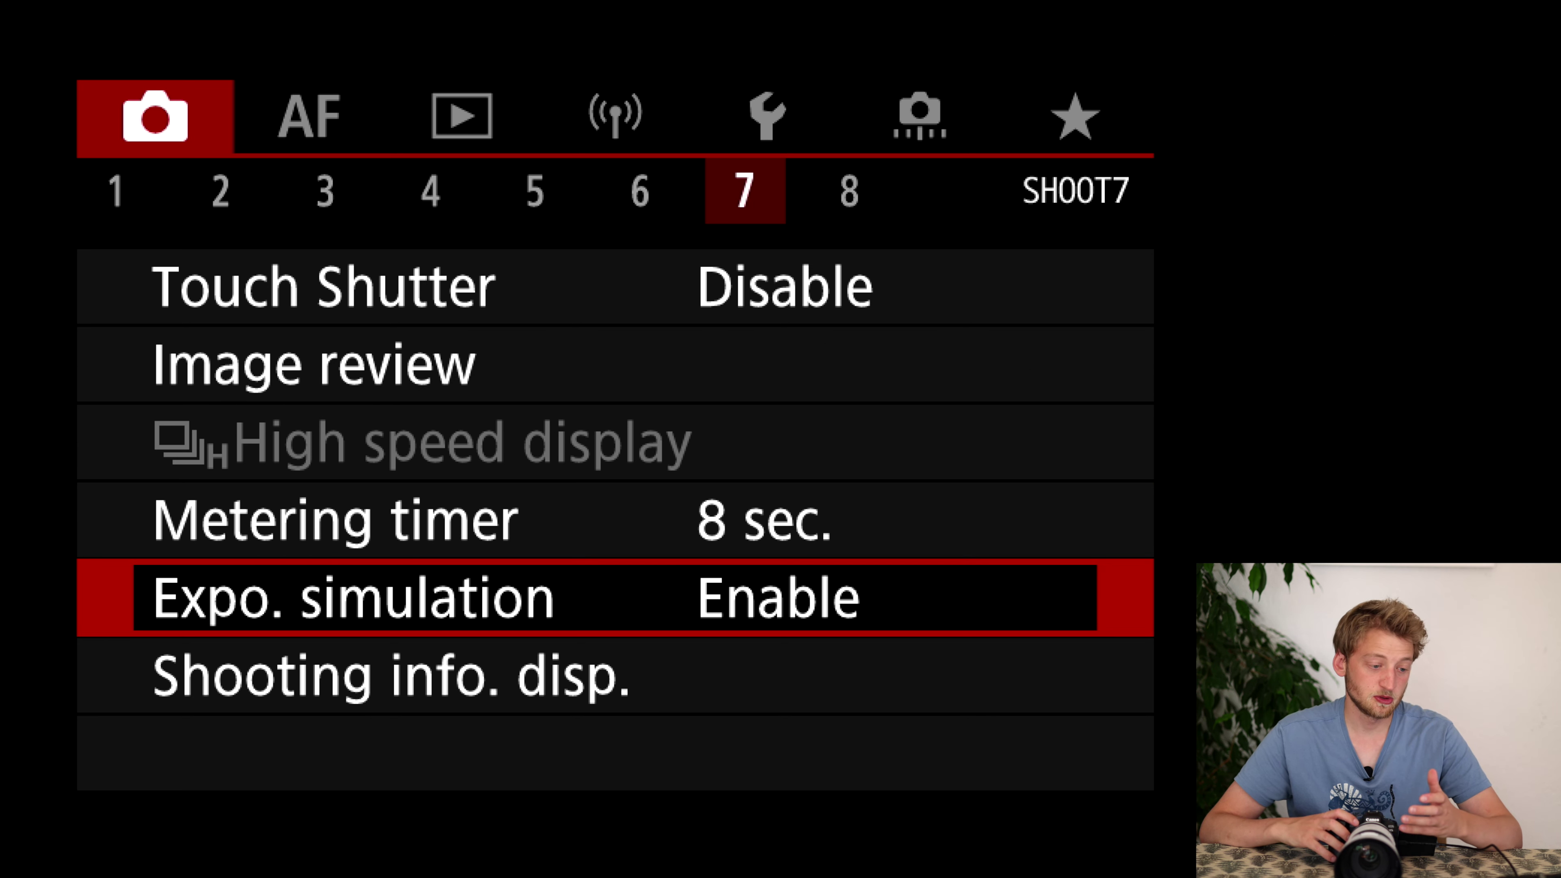
pyautogui.press('Down')
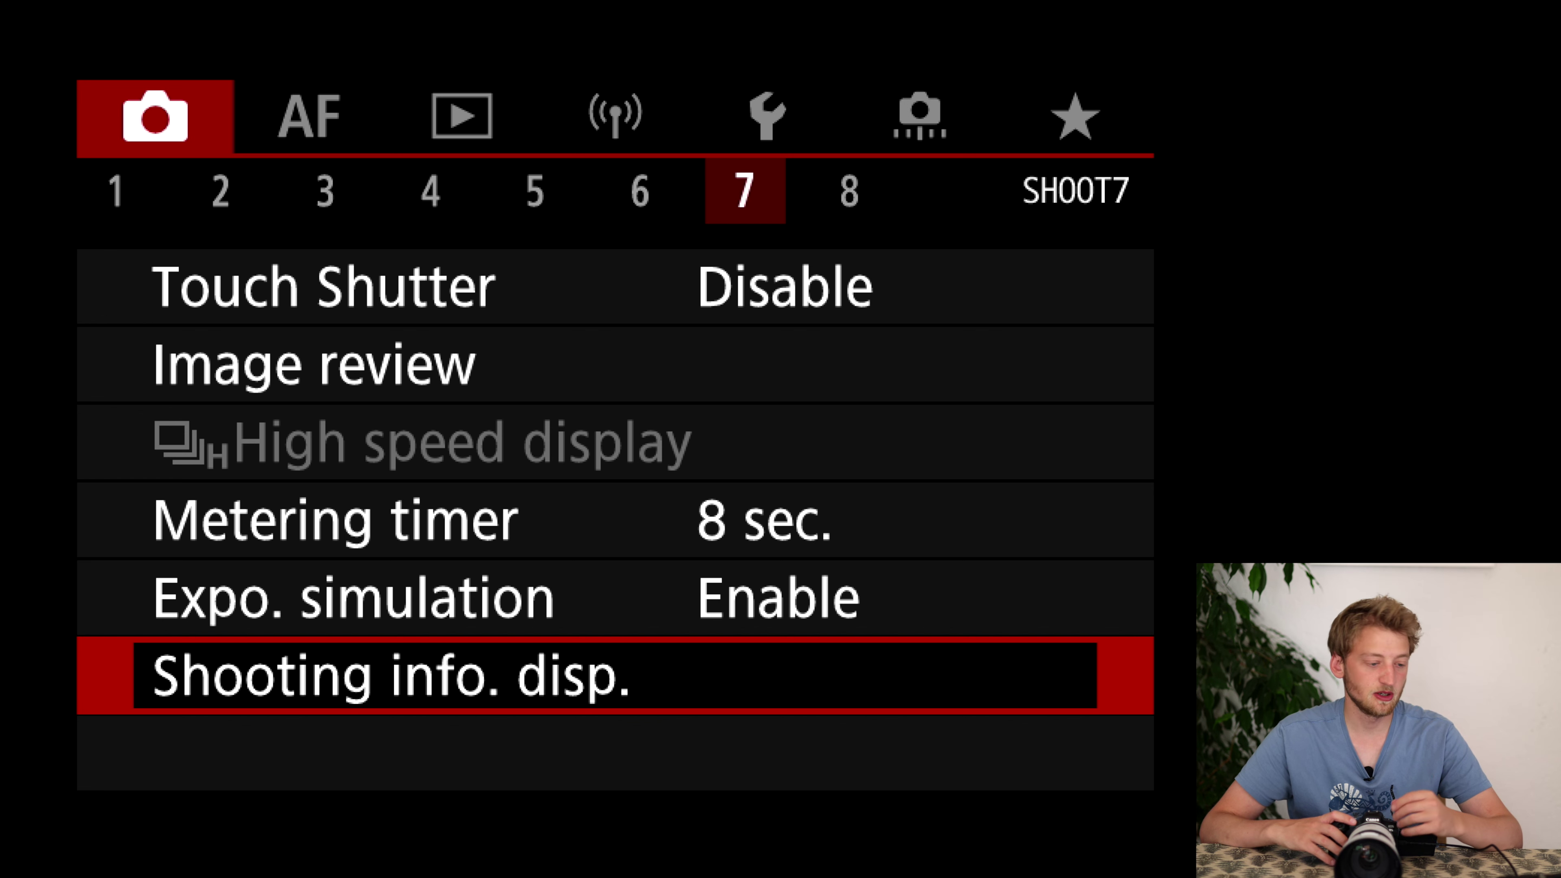
pyautogui.press('Return')
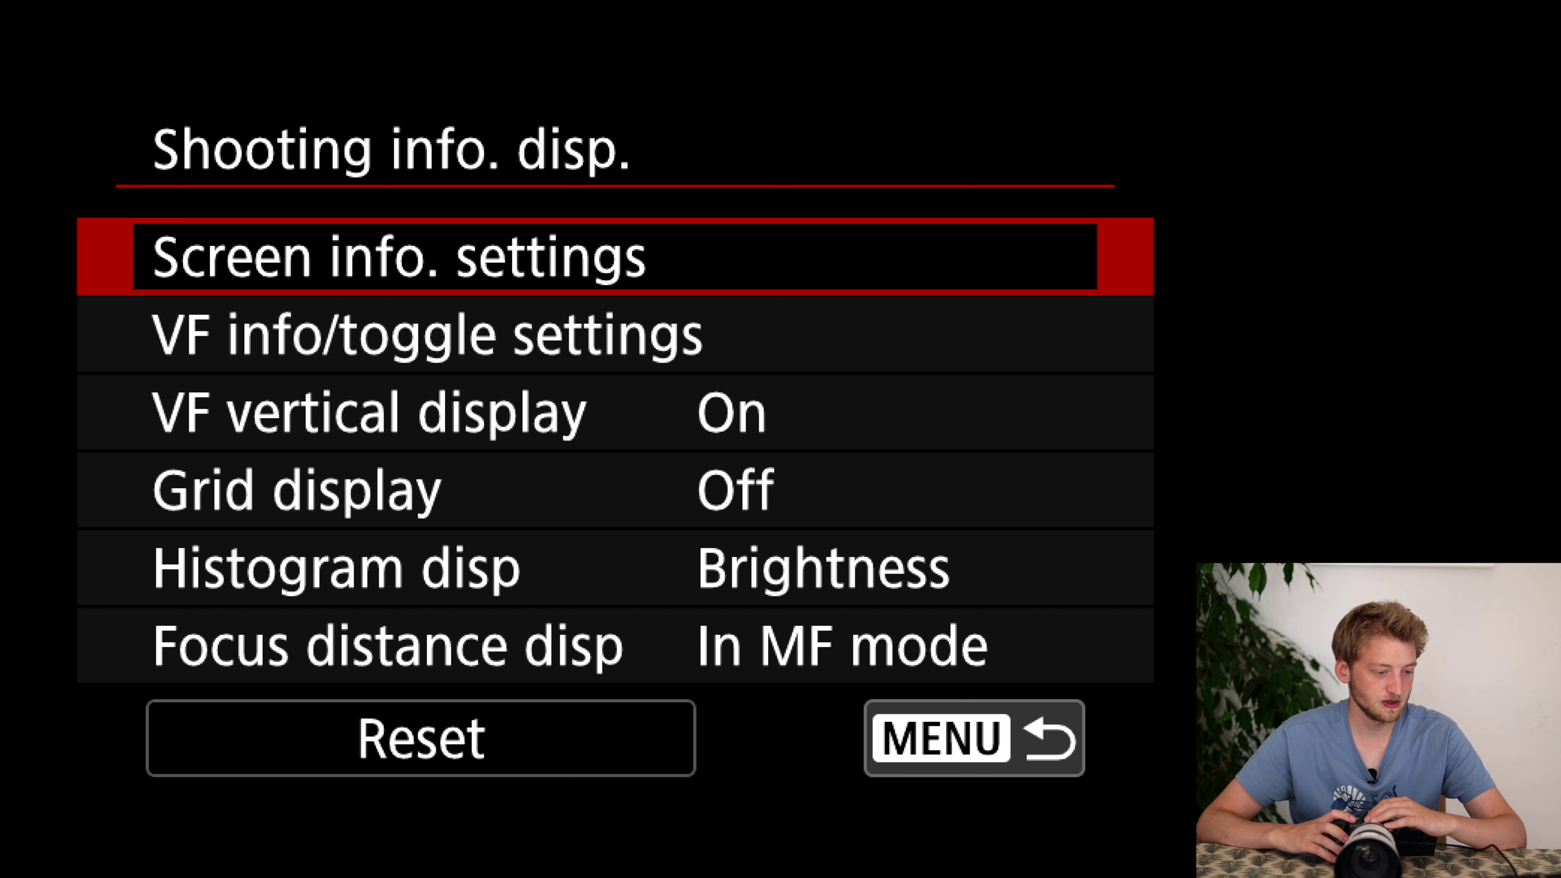
# - Preview Screen info. layouts 1 through 6 and select layout 3
pyautogui.press('Return')
pyautogui.press('Down')
pyautogui.press('Down')
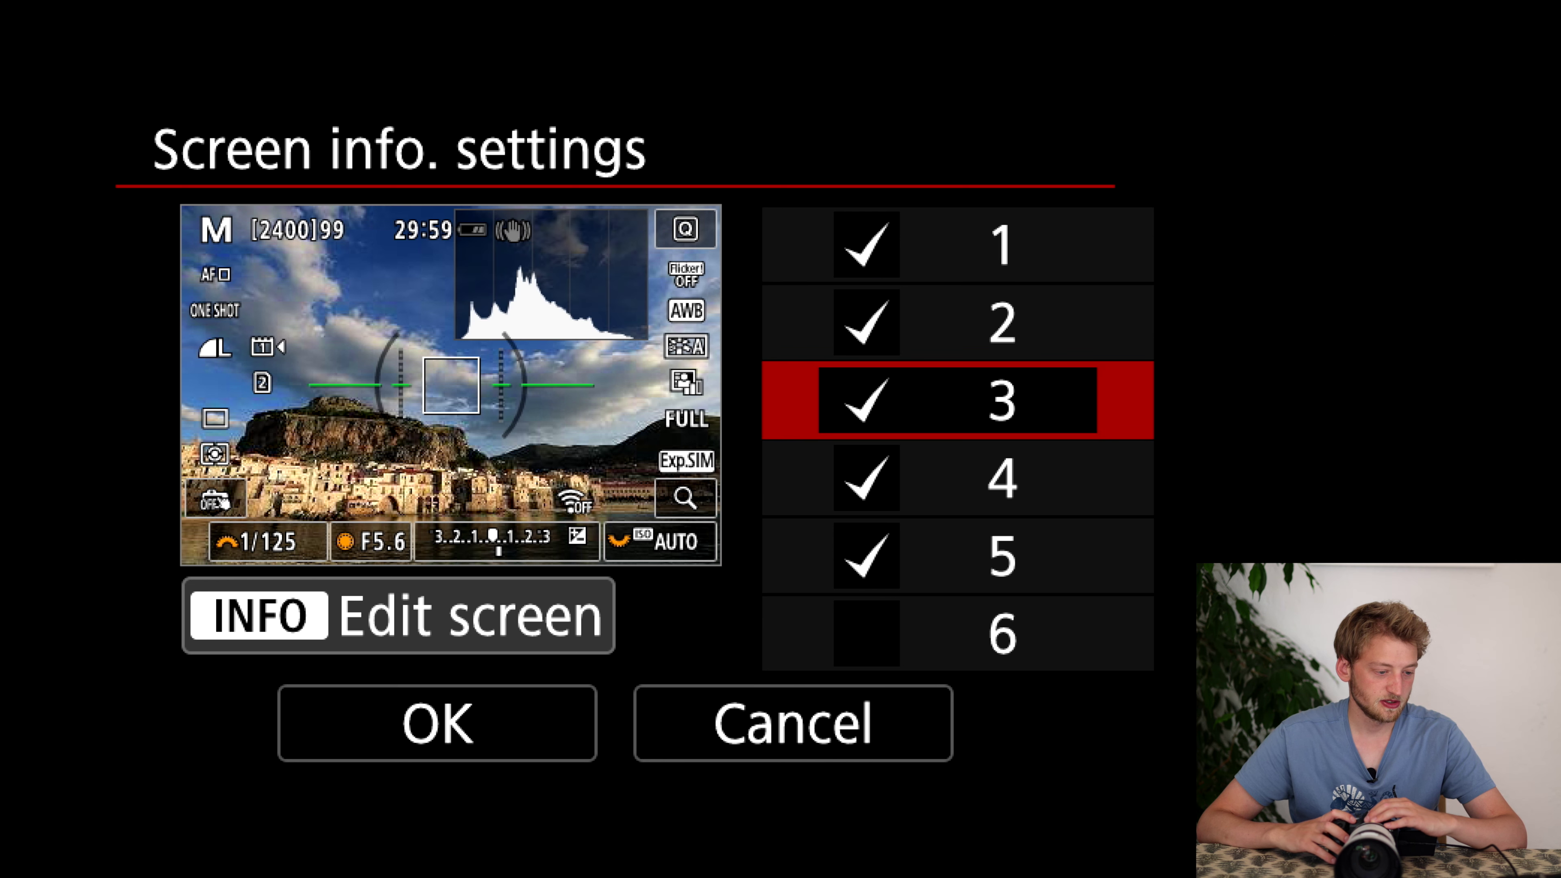
pyautogui.press('Down')
pyautogui.press('Down')
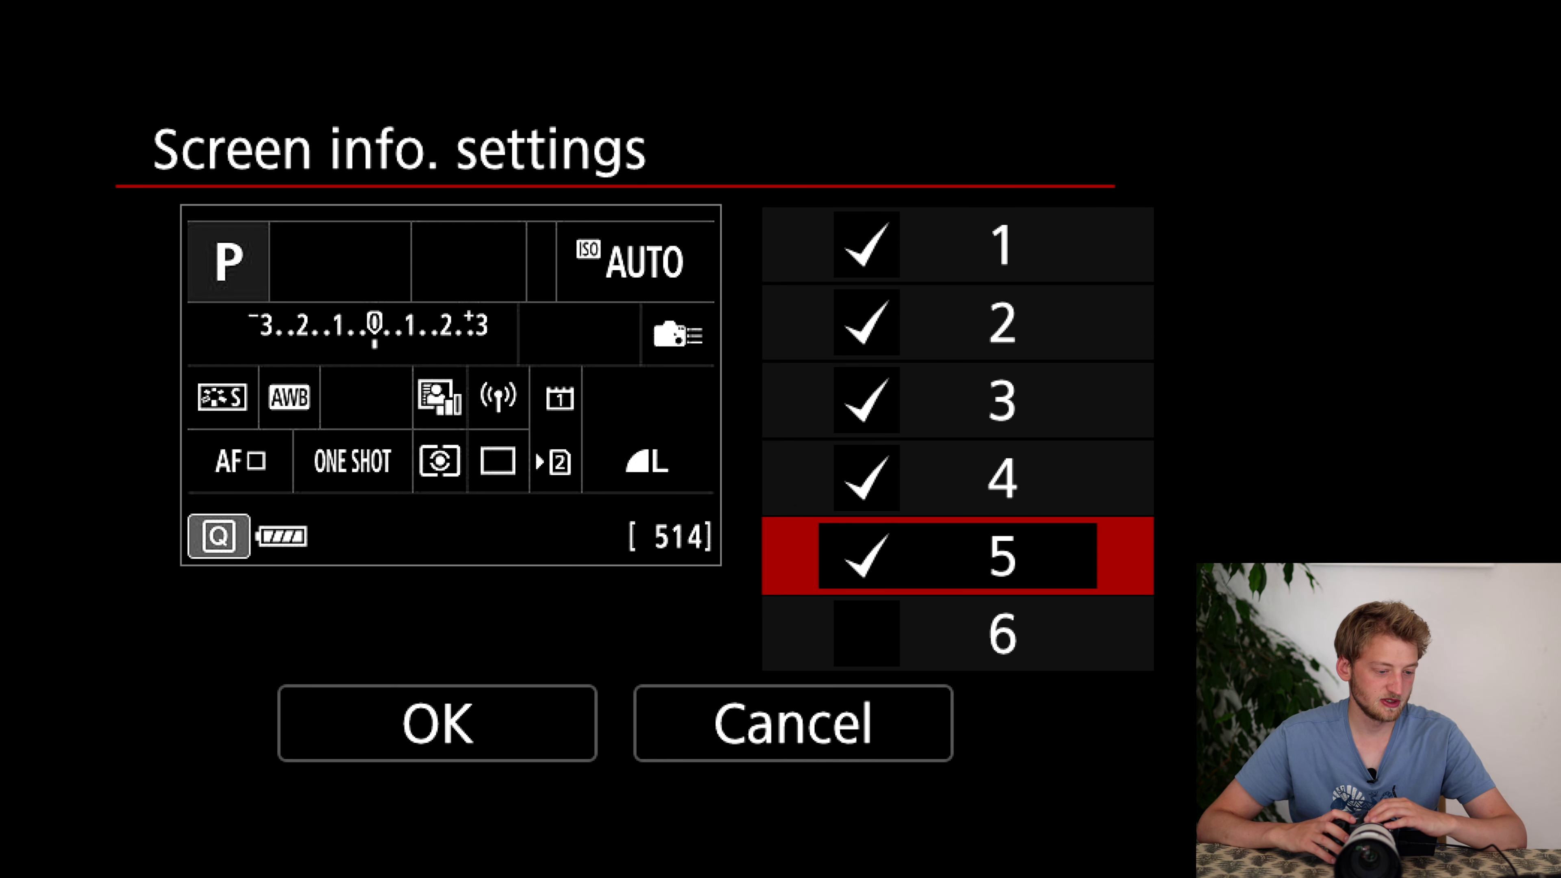
pyautogui.press('Down')
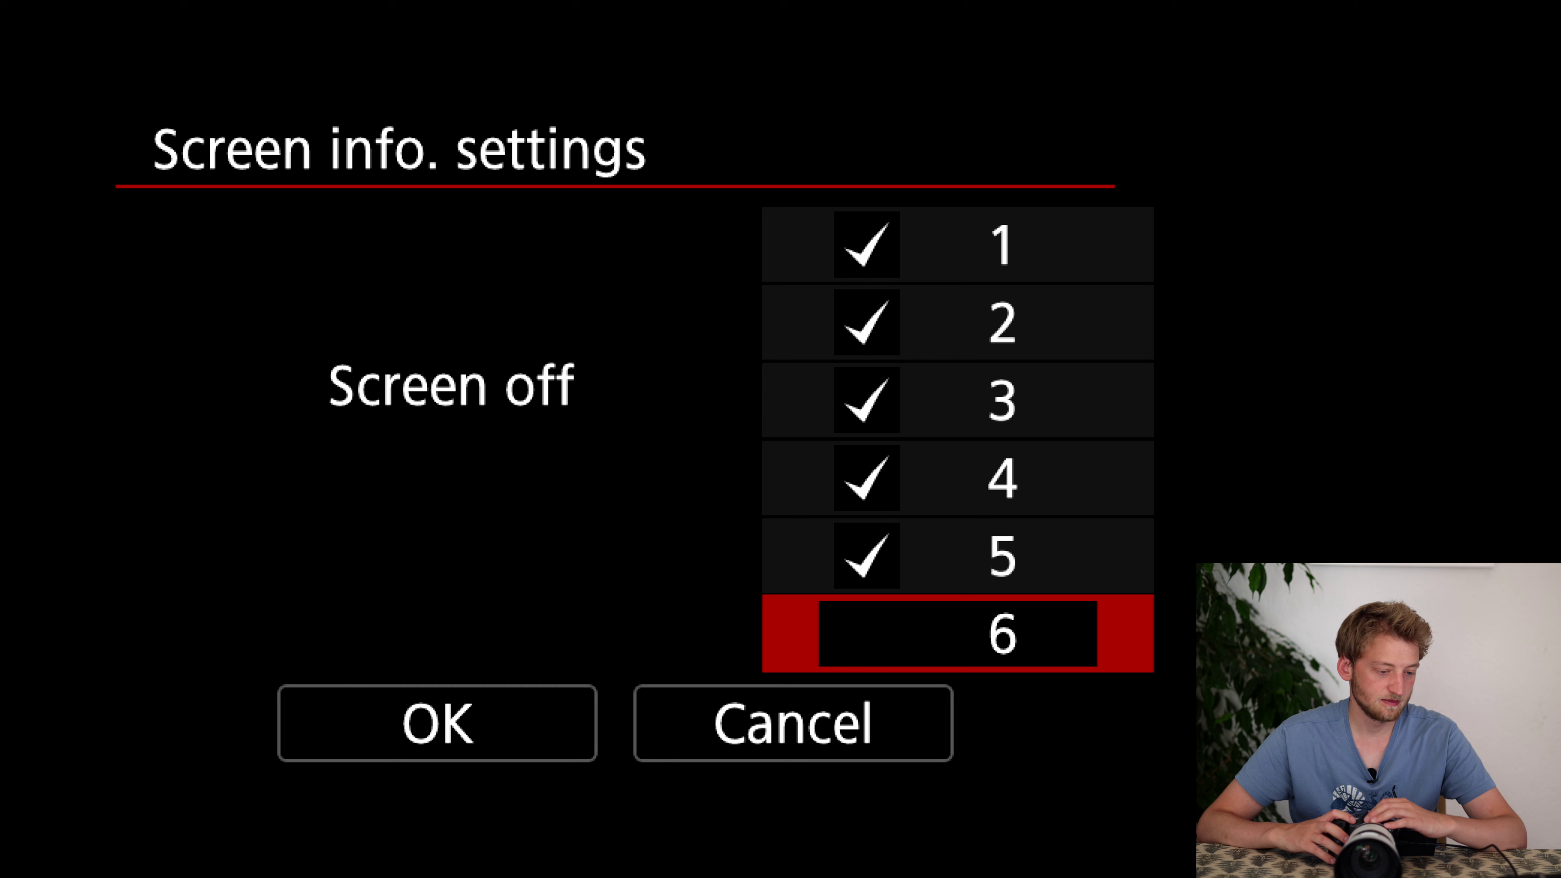
pyautogui.press('Up')
pyautogui.press('Down')
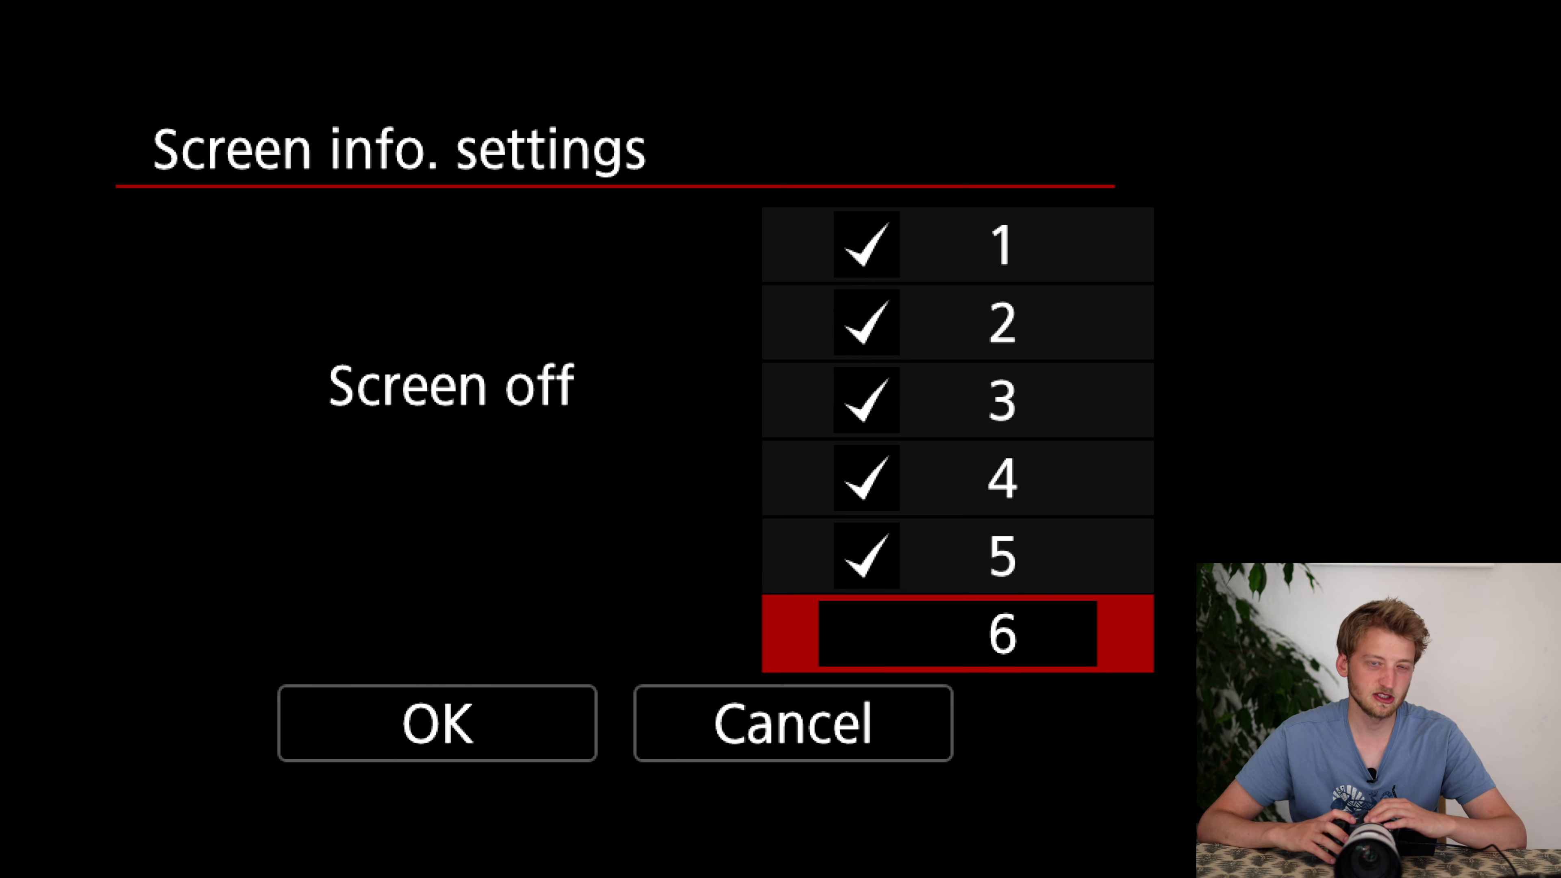
pyautogui.press('Up')
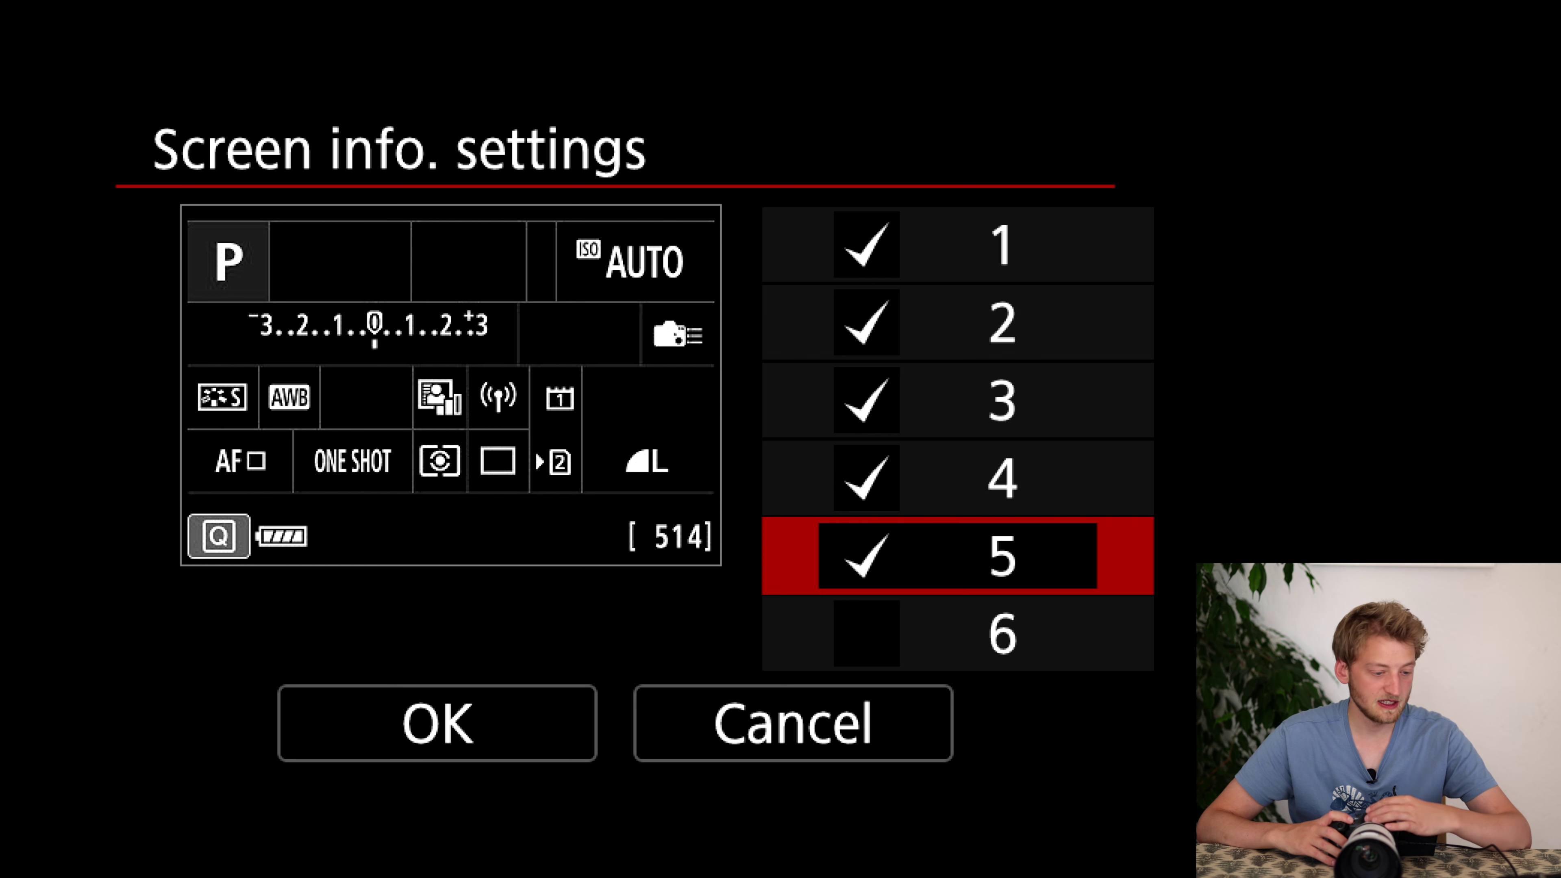
pyautogui.press('Up')
pyautogui.press('Up')
pyautogui.press('Down')
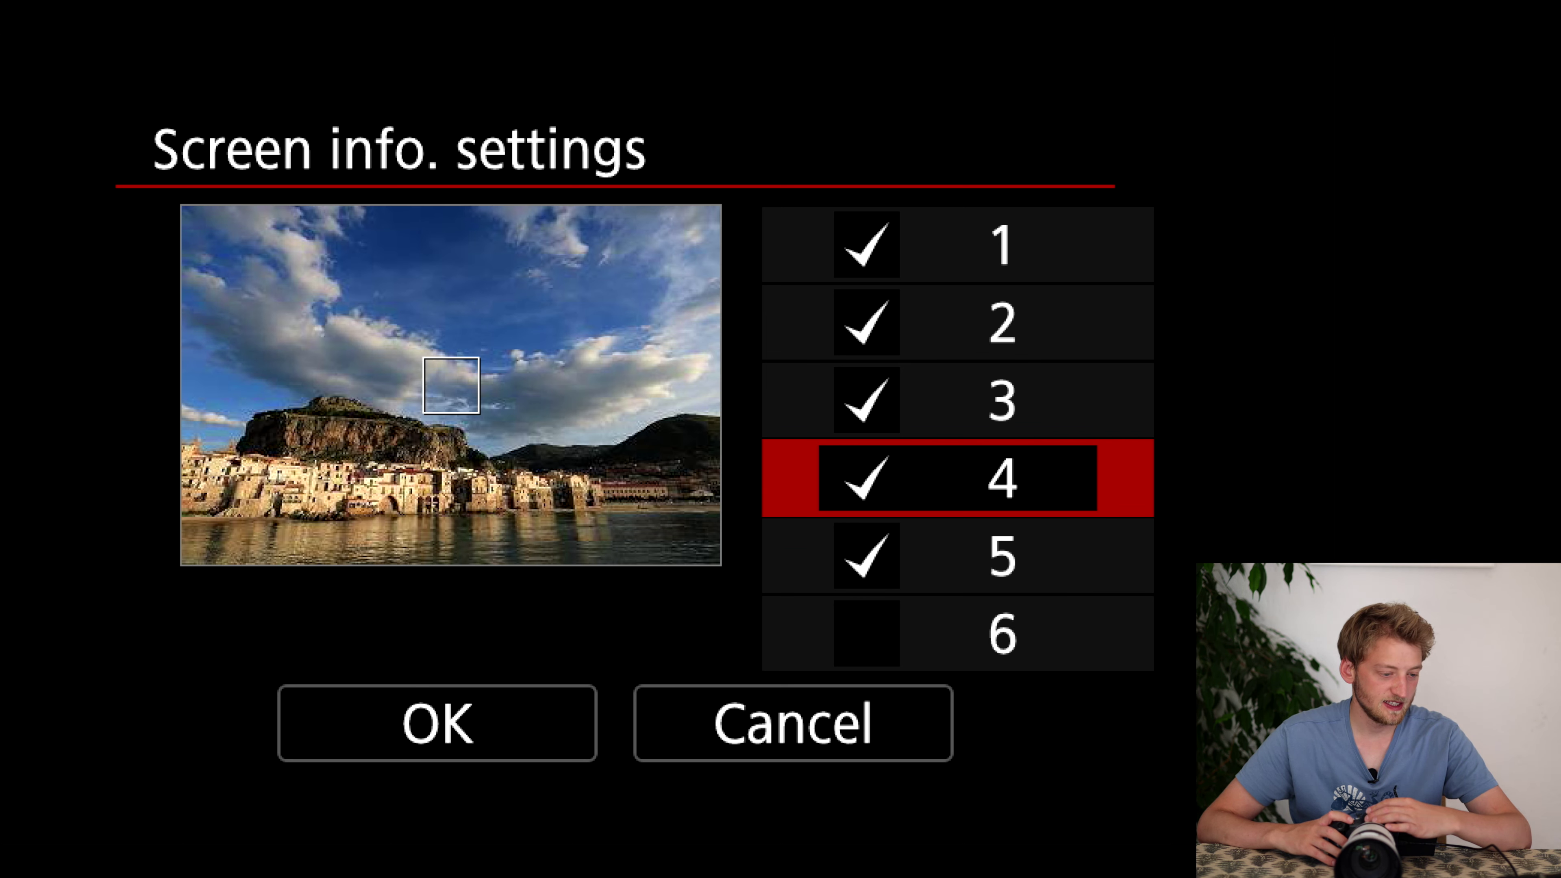
pyautogui.press('Up')
pyautogui.press('Up')
pyautogui.press('Up')
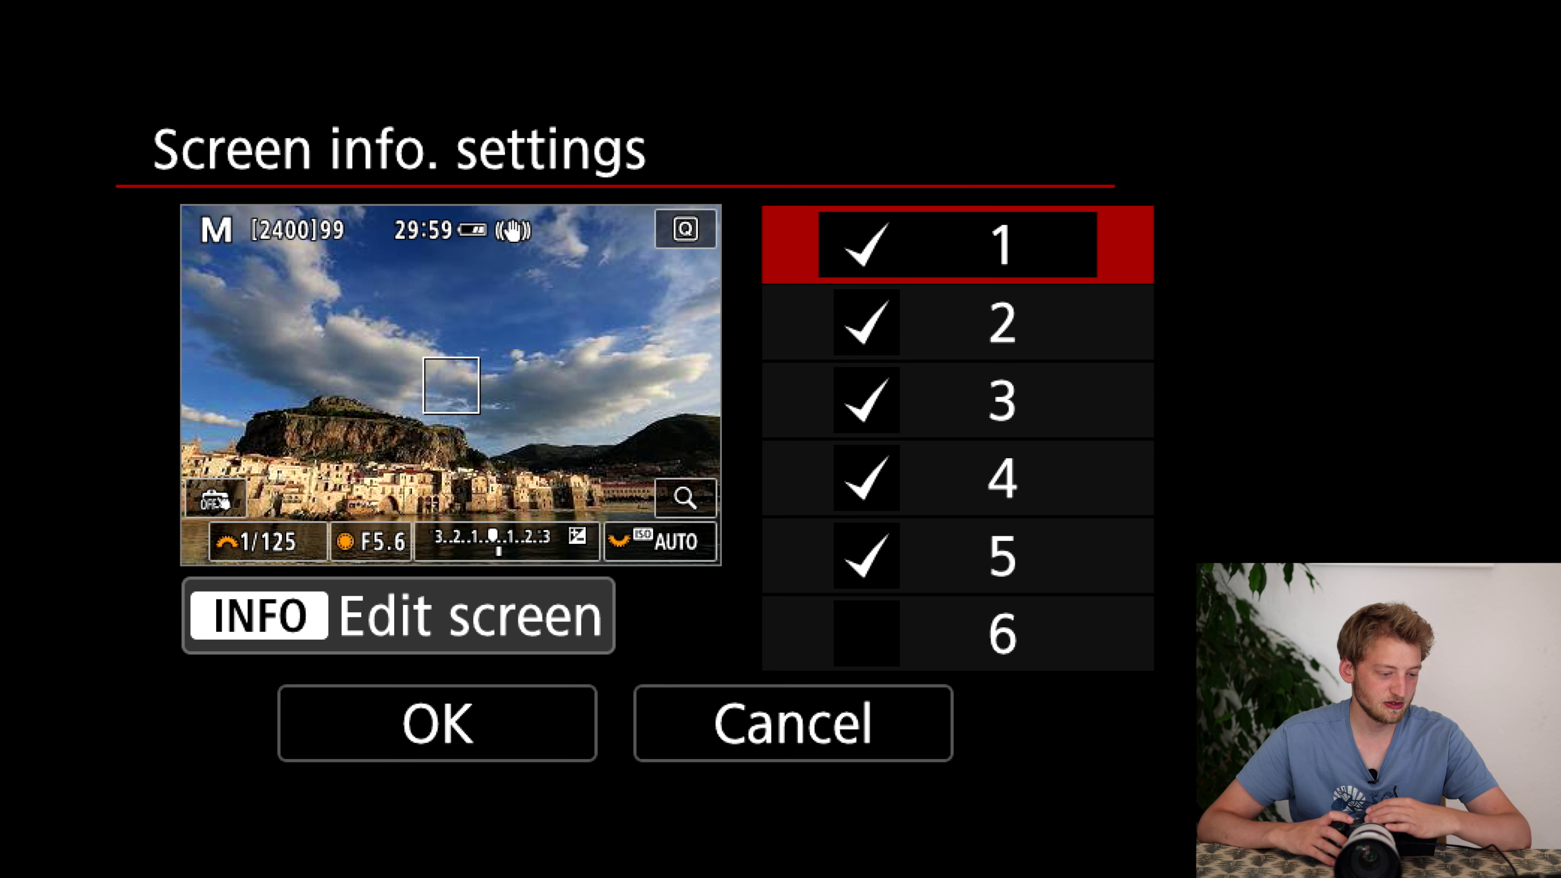
pyautogui.press('Down')
pyautogui.press('Down')
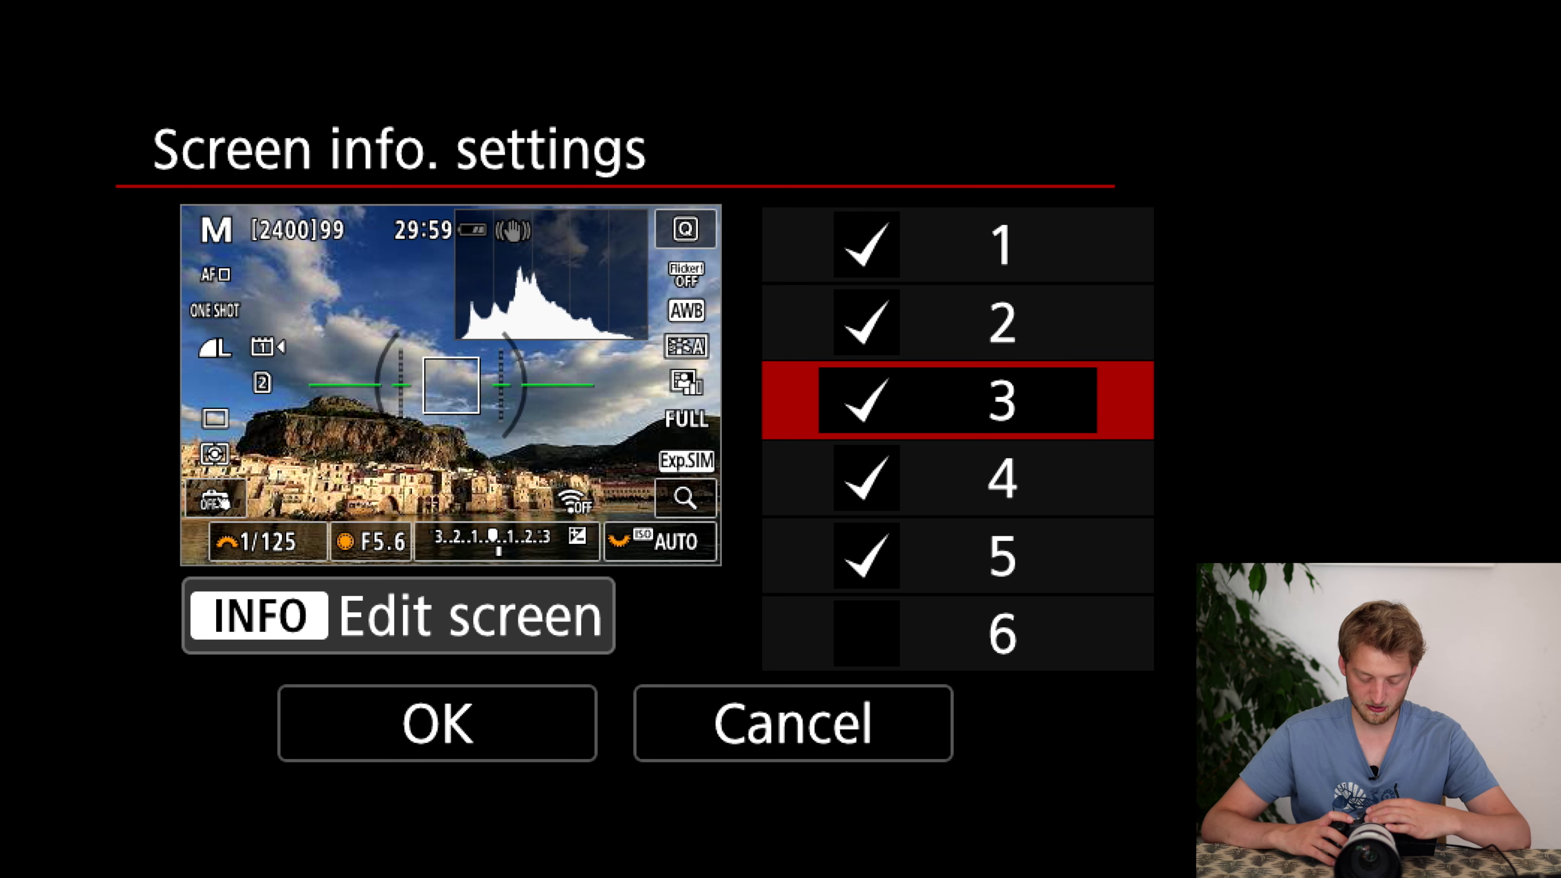
# - In the display 3 editor, uncheck and recheck Histogram, then confirm with OK
pyautogui.press('i')
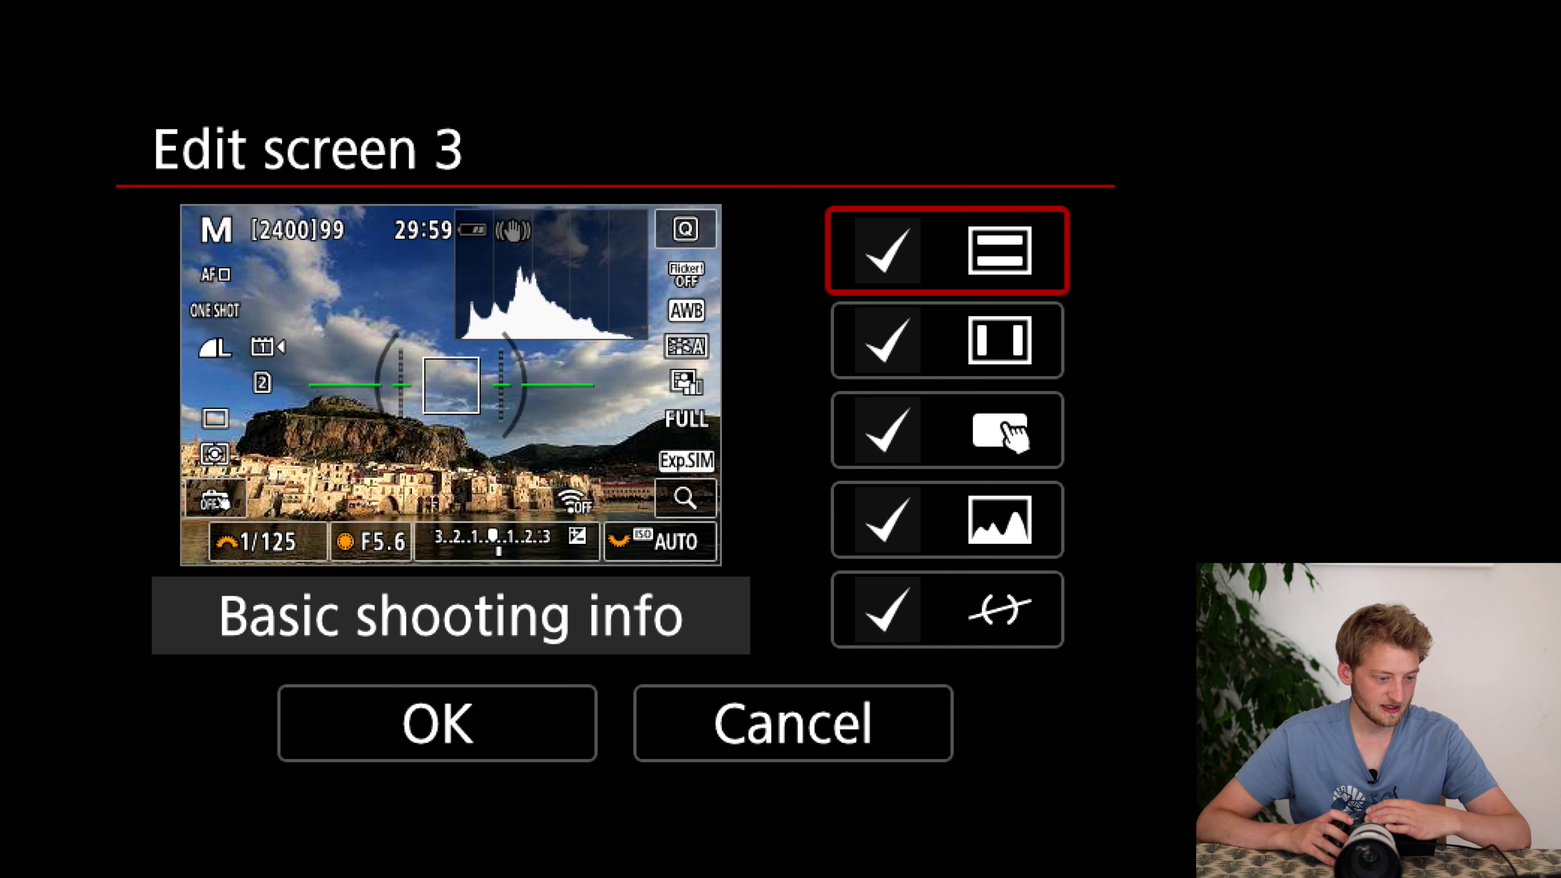
pyautogui.press('Down')
pyautogui.press('Down')
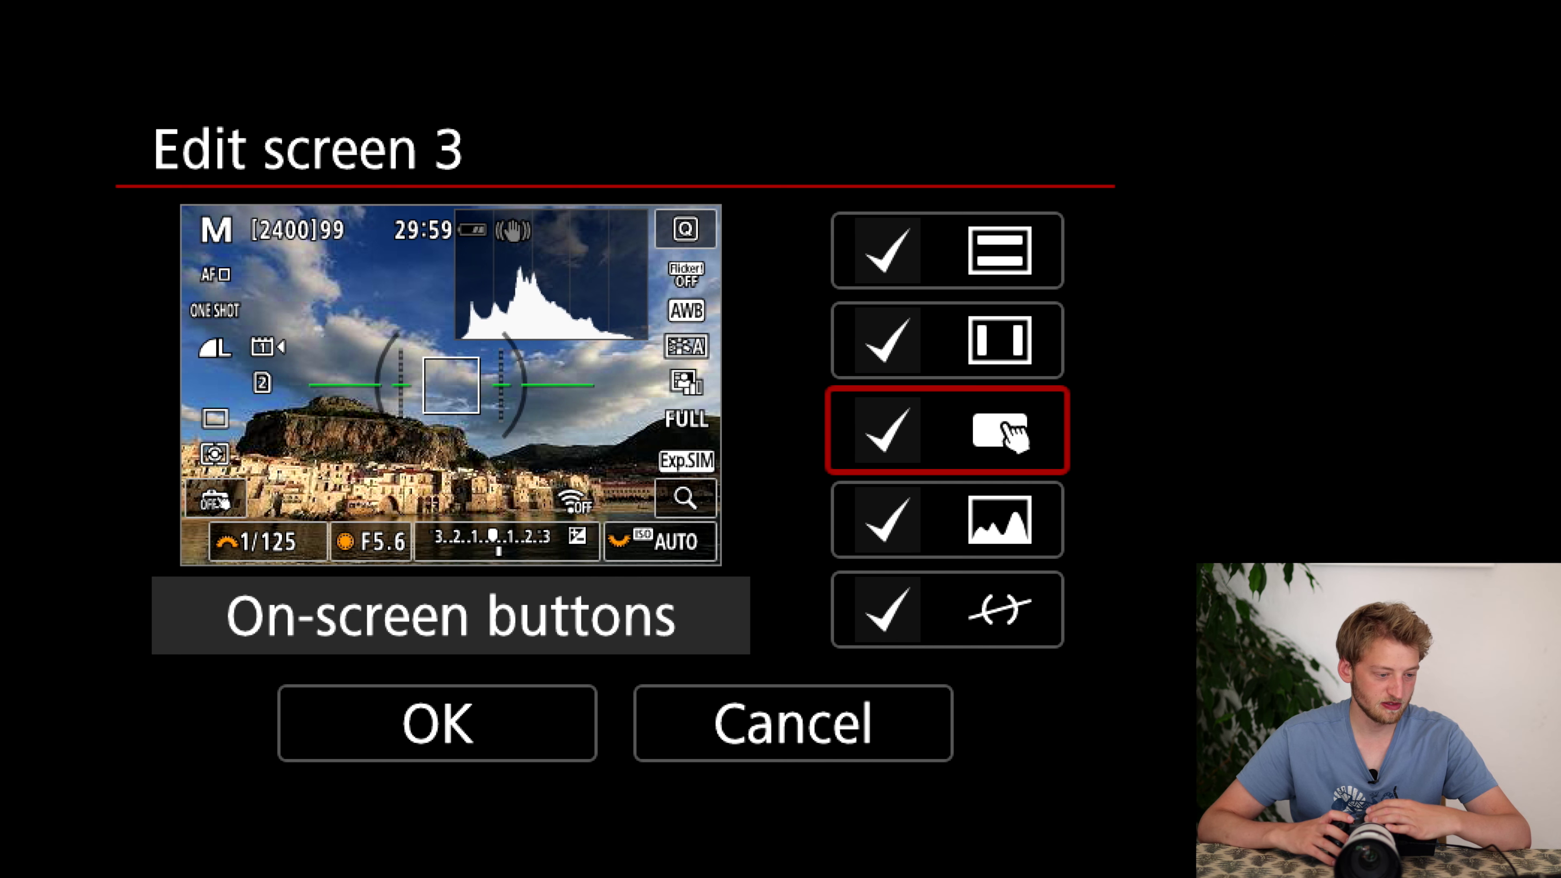
pyautogui.press('Down')
pyautogui.press('Return')
pyautogui.press('Return')
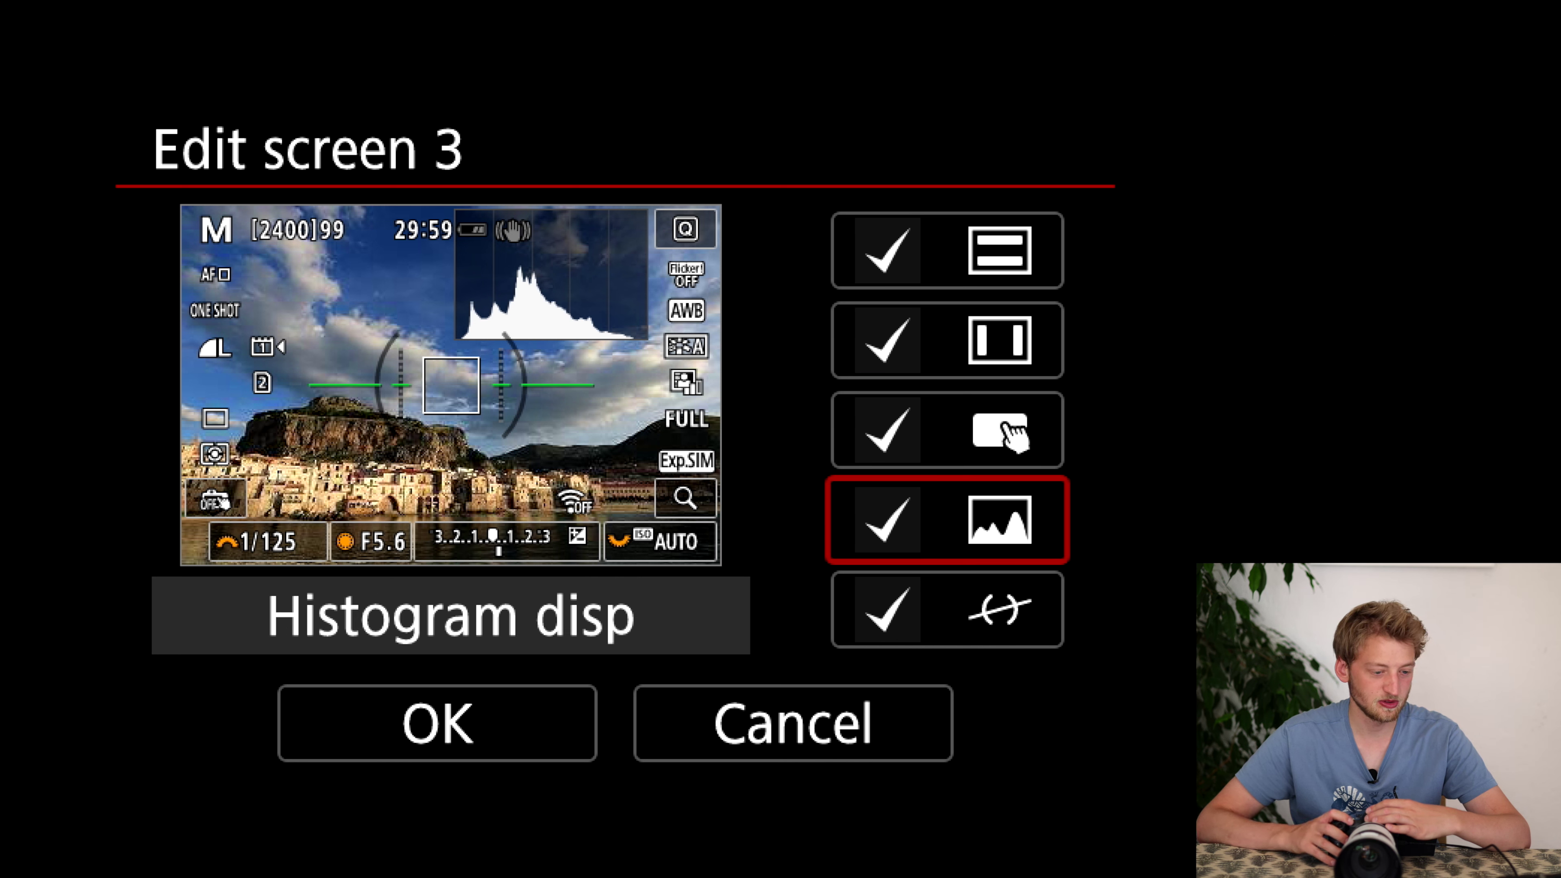
pyautogui.press('Up')
pyautogui.press('Return')
pyautogui.press('Return')
pyautogui.press('Return')
pyautogui.press('Return')
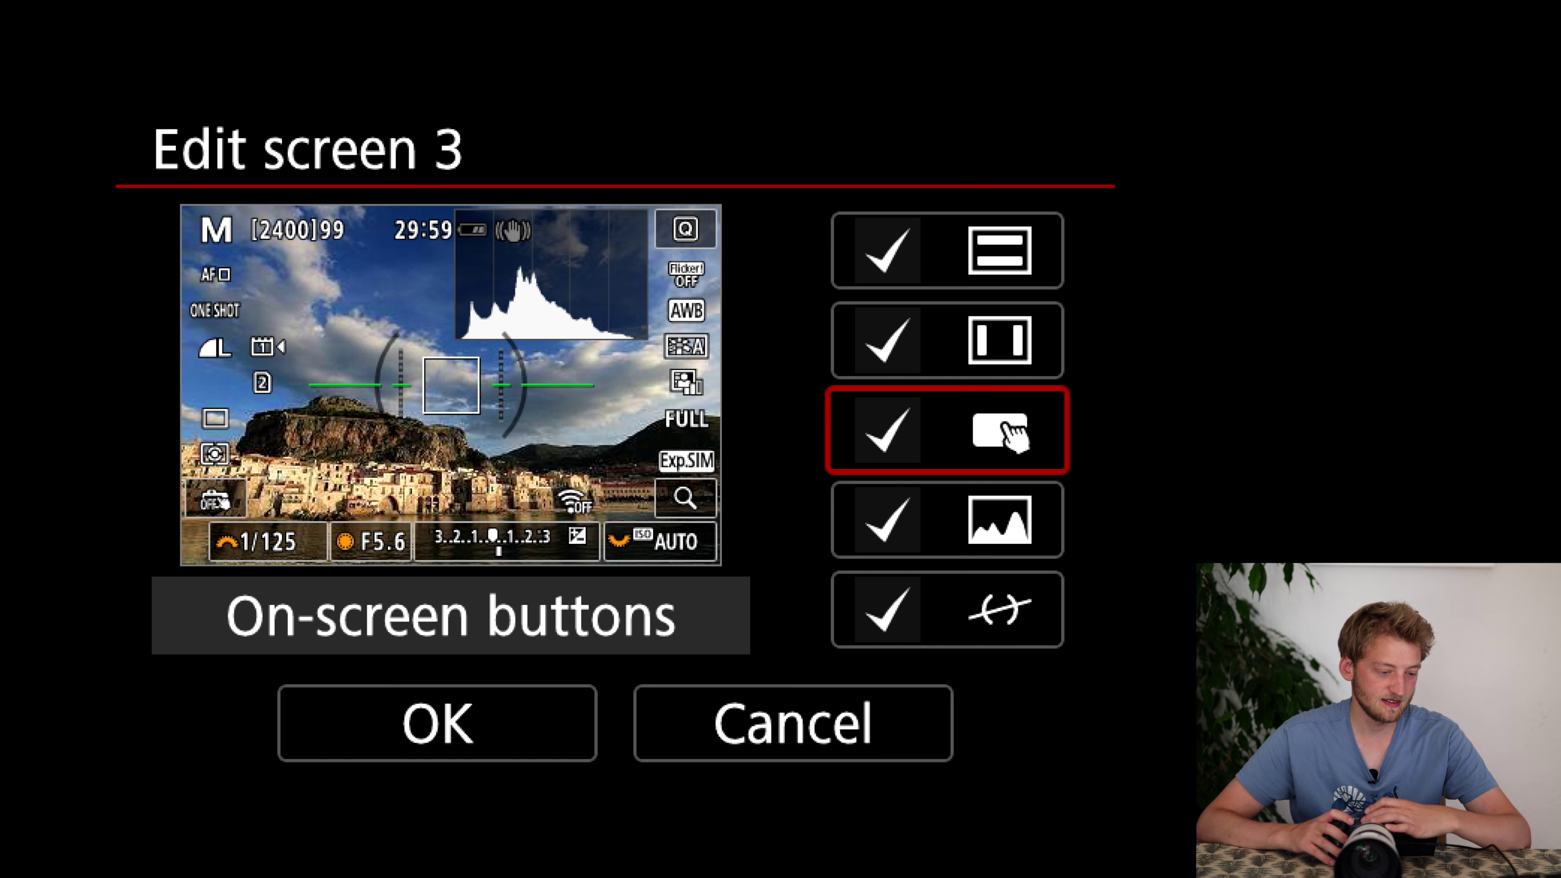
pyautogui.click(948, 609)
pyautogui.press('Return')
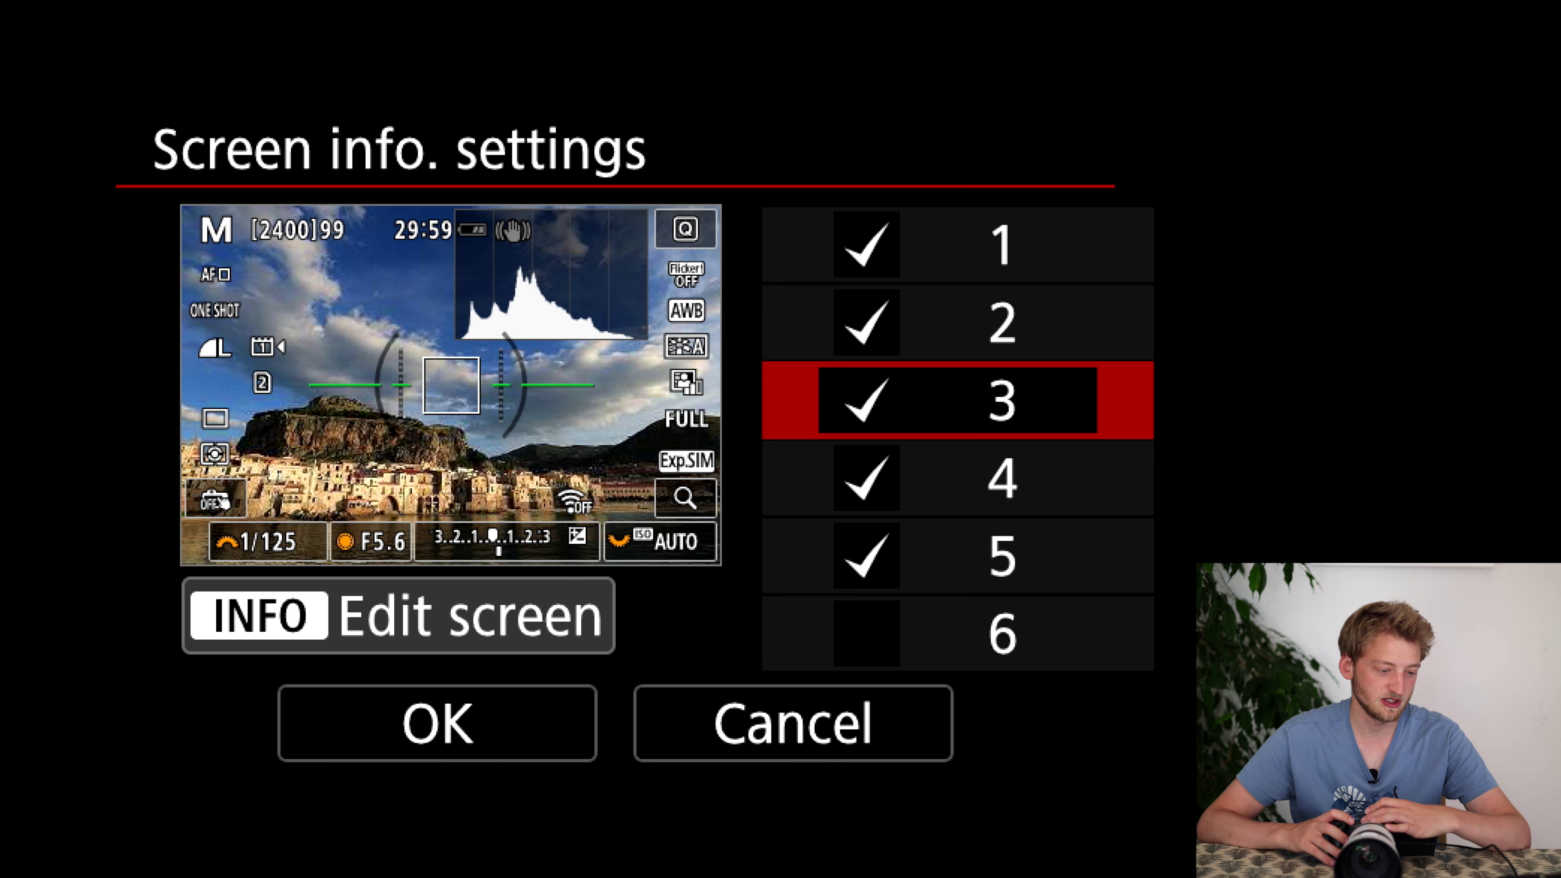
# - Cancel out of Screen info. settings back to the Shooting info. disp. list
pyautogui.press('Up')
pyautogui.press('Up')
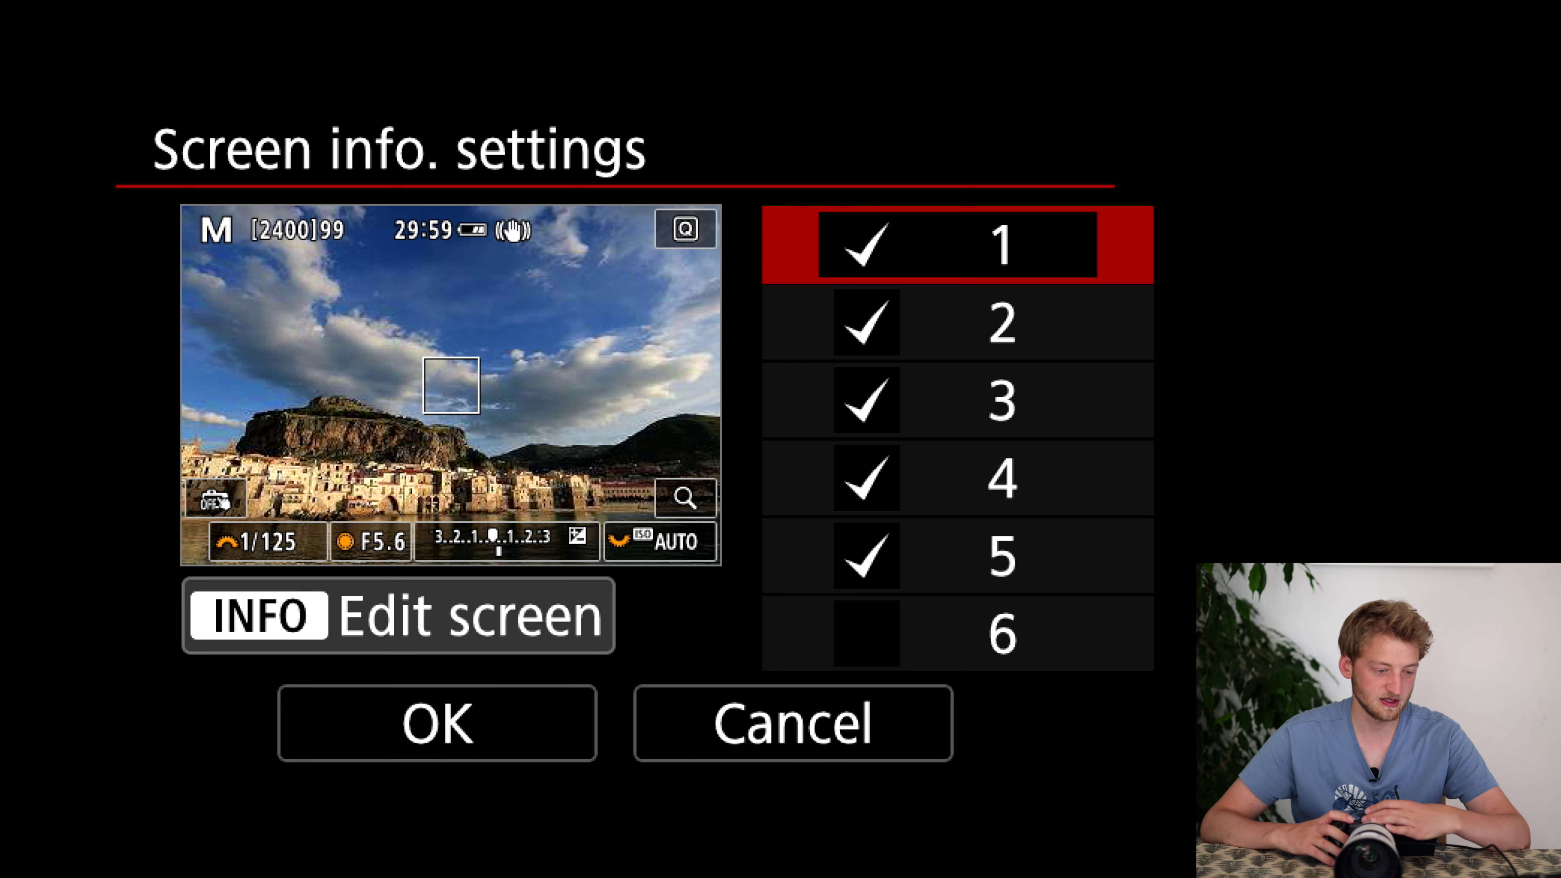
pyautogui.press('Down')
pyautogui.press('Down')
pyautogui.press('Down')
pyautogui.press('Down')
pyautogui.press('Down')
pyautogui.press('Down')
pyautogui.press('Return')
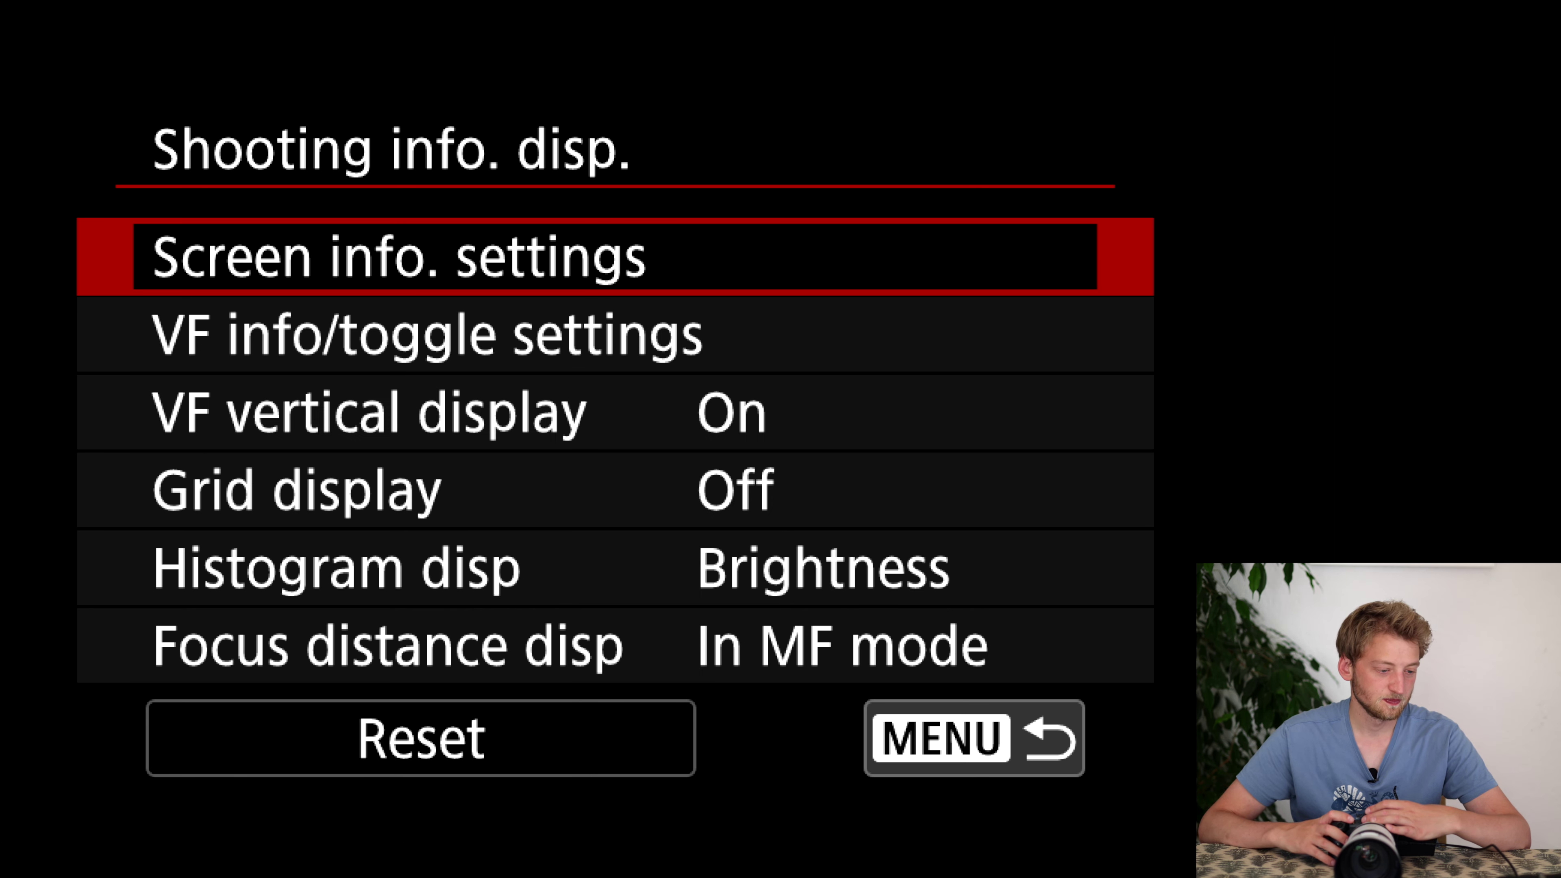
# - Review the VF info/toggle displays, toggling display 3 off and back on
pyautogui.press('Down')
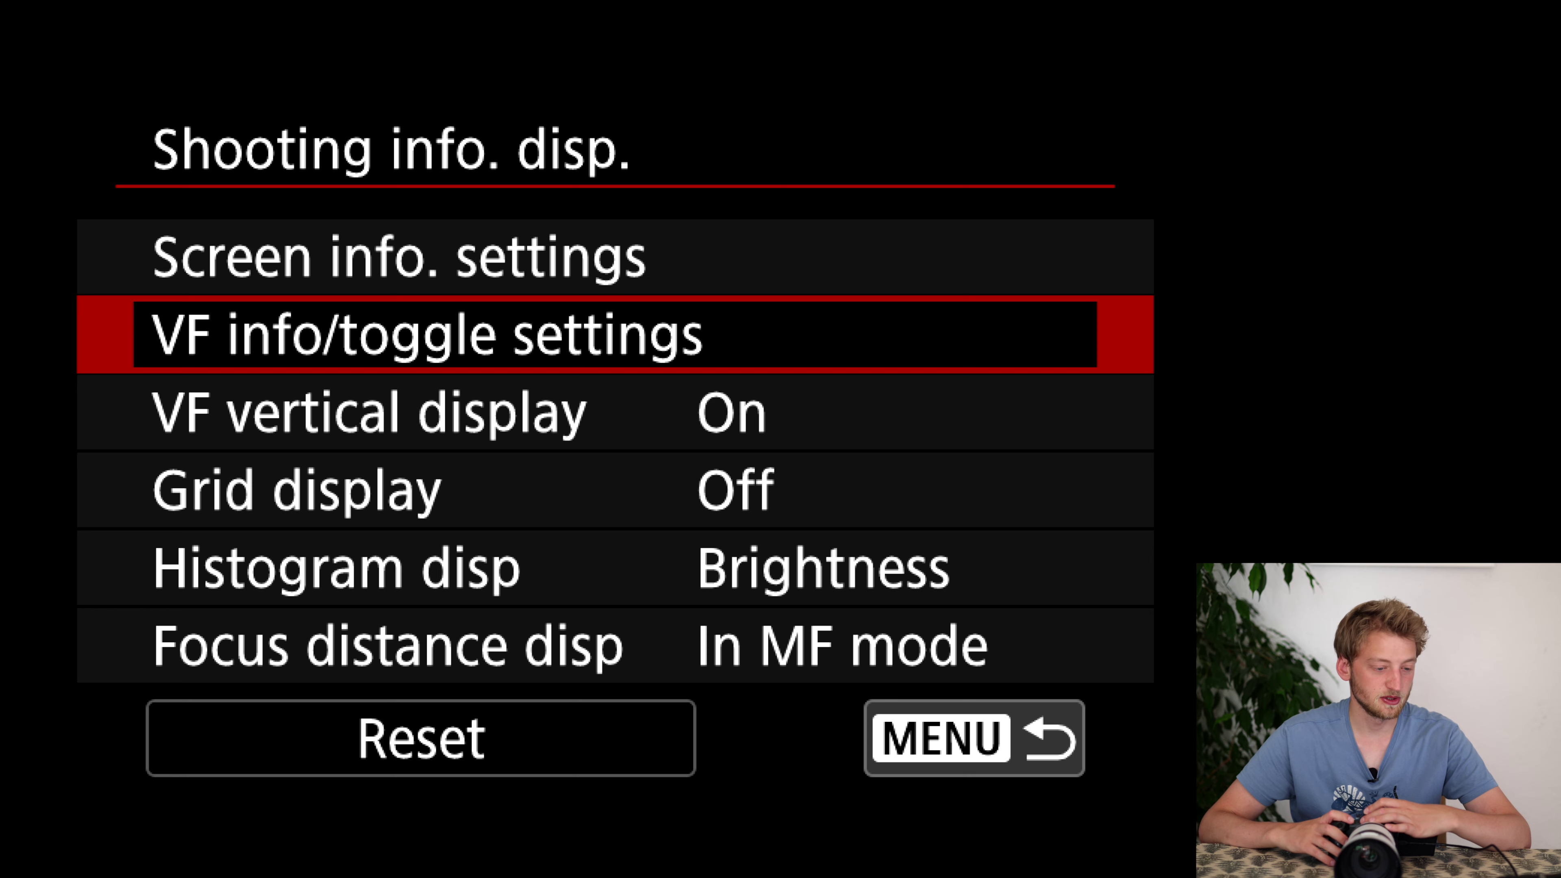
pyautogui.press('Return')
pyautogui.press('Down')
pyautogui.press('Down')
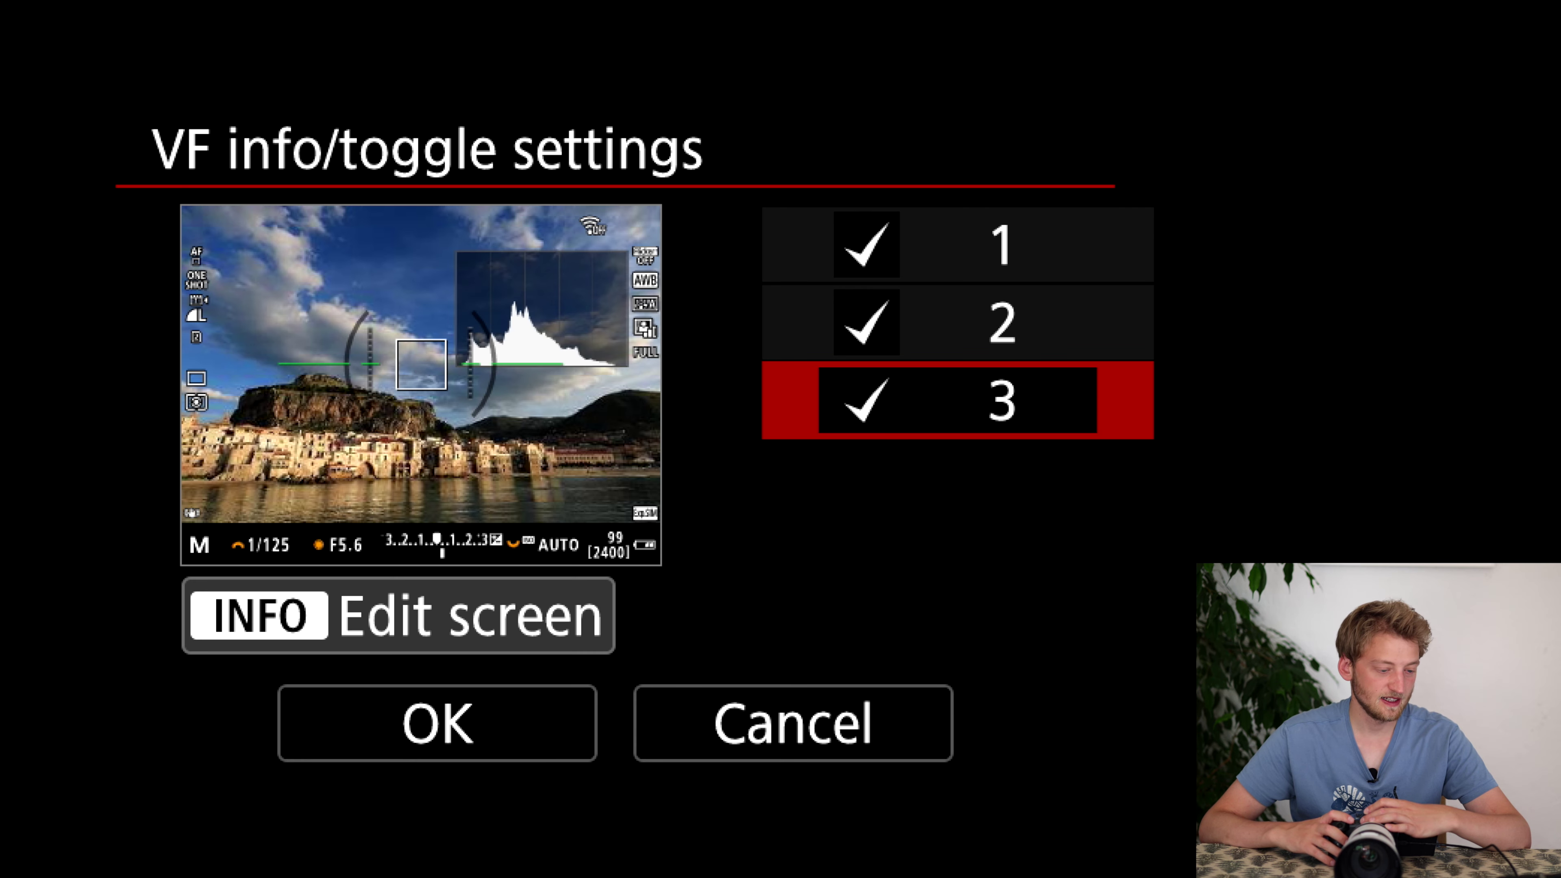
pyautogui.press('Return')
pyautogui.press('Return')
pyautogui.press('Escape')
pyautogui.press('Down')
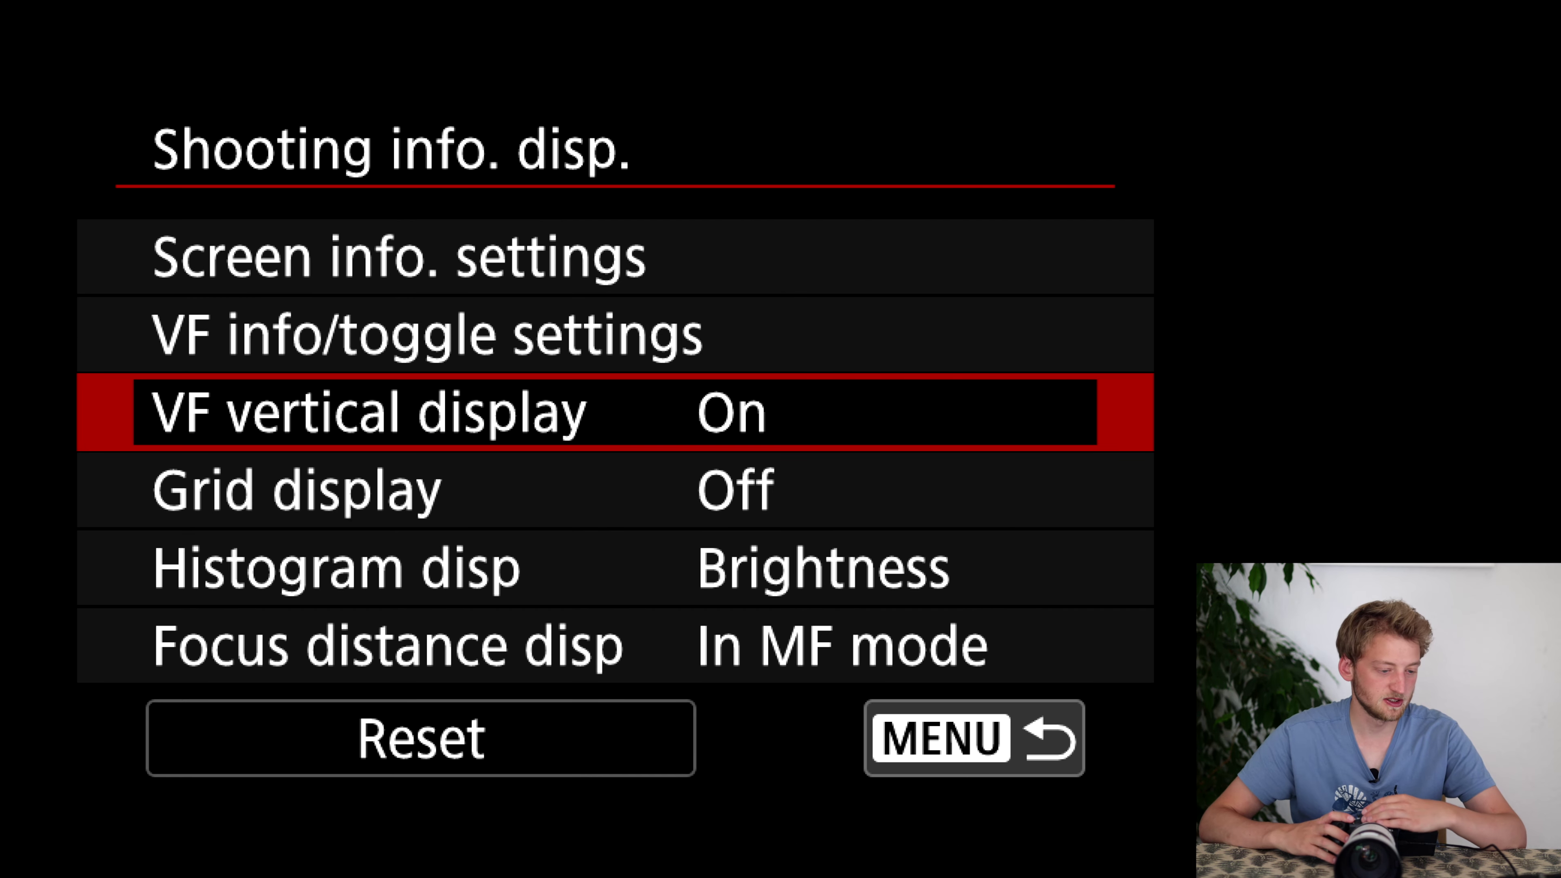
# - Leave Grid display set to Off after viewing the 6x4 option
pyautogui.press('Down')
pyautogui.press('Return')
pyautogui.press('Down')
pyautogui.press('Down')
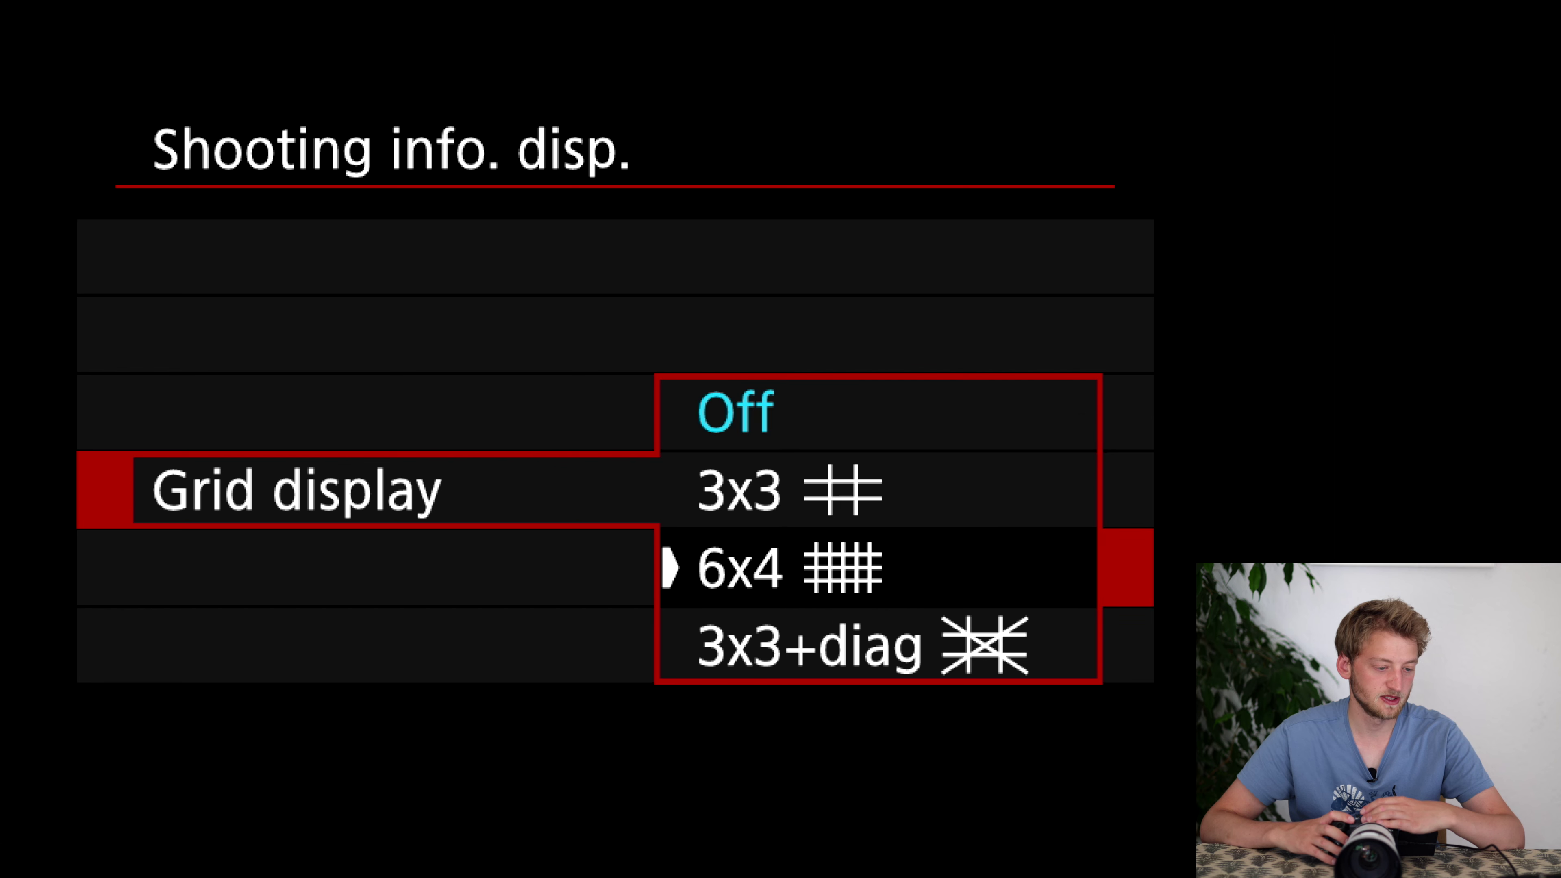
pyautogui.press('Up')
pyautogui.press('Up')
pyautogui.press('Return')
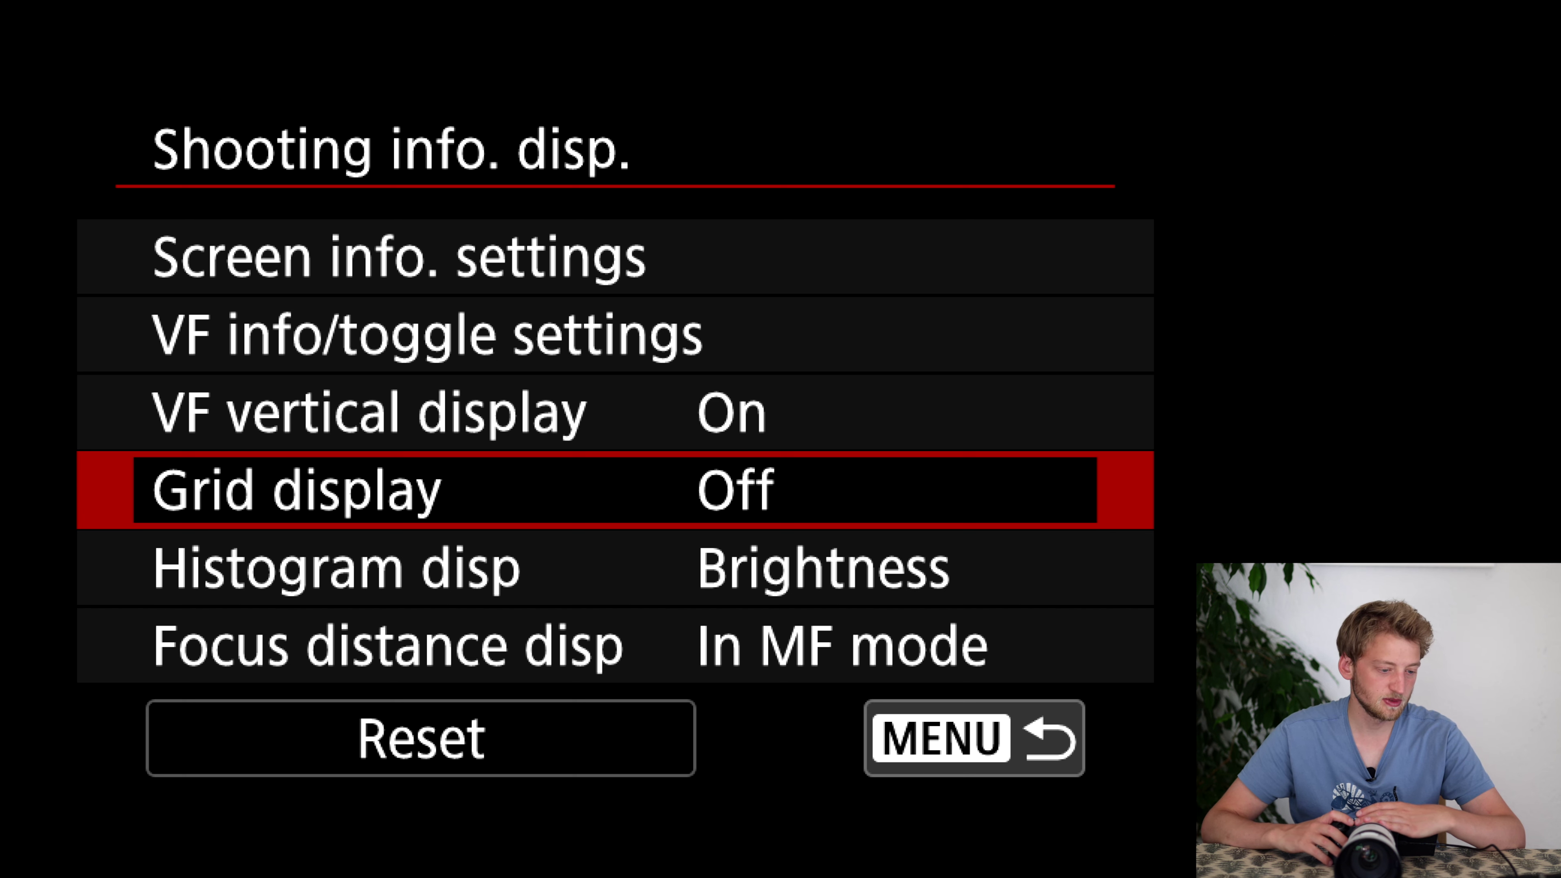
# - Open the Histogram disp settings and select Display size
pyautogui.press('Down')
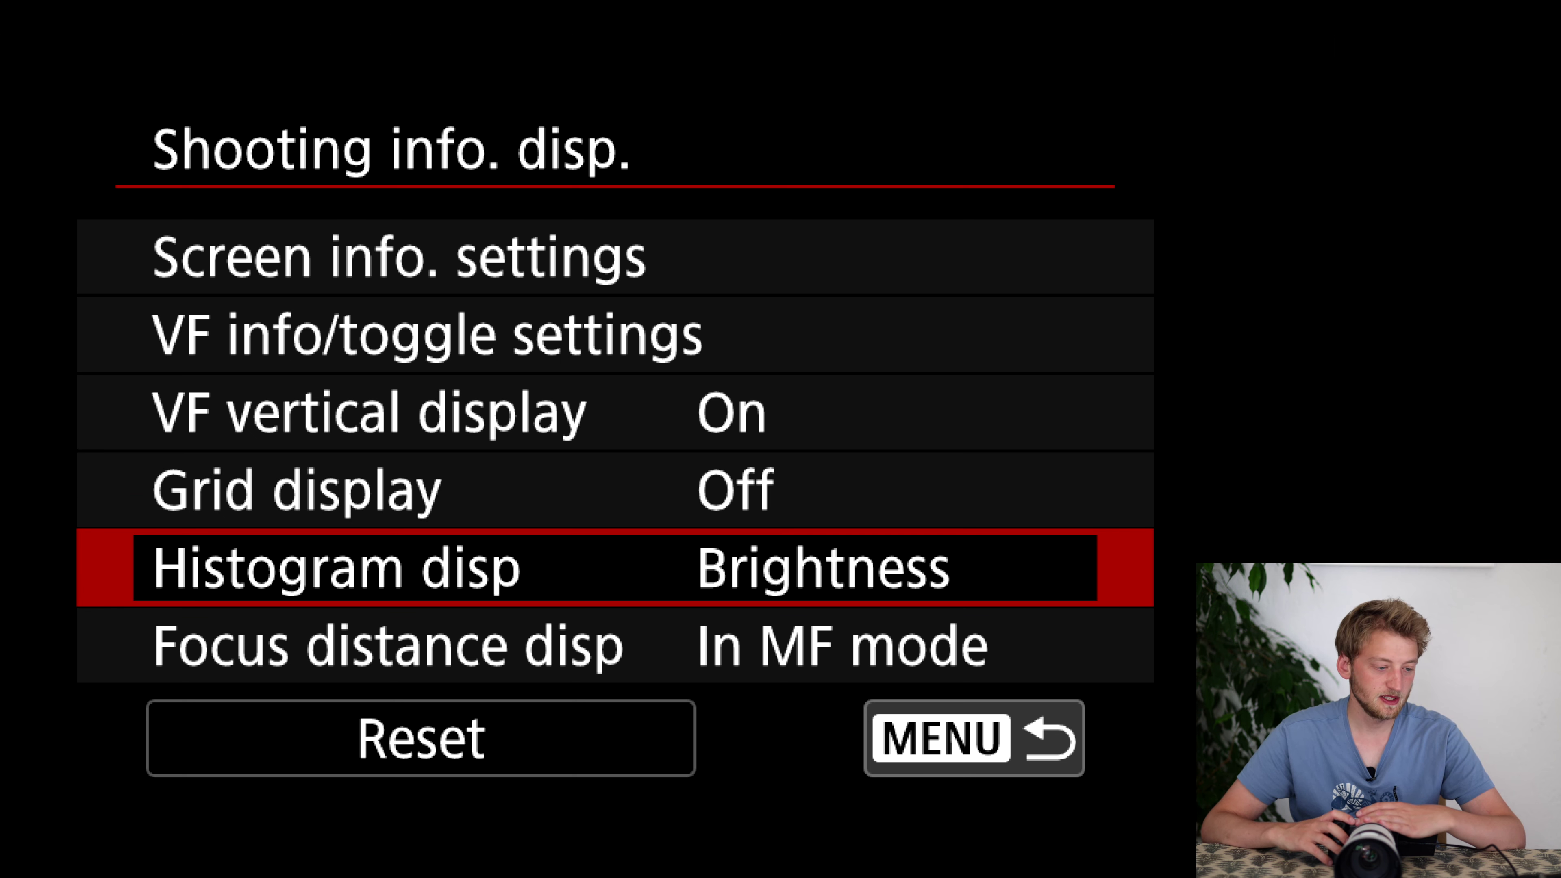
pyautogui.press('Return')
pyautogui.press('Return')
pyautogui.press('Return')
pyautogui.press('Down')
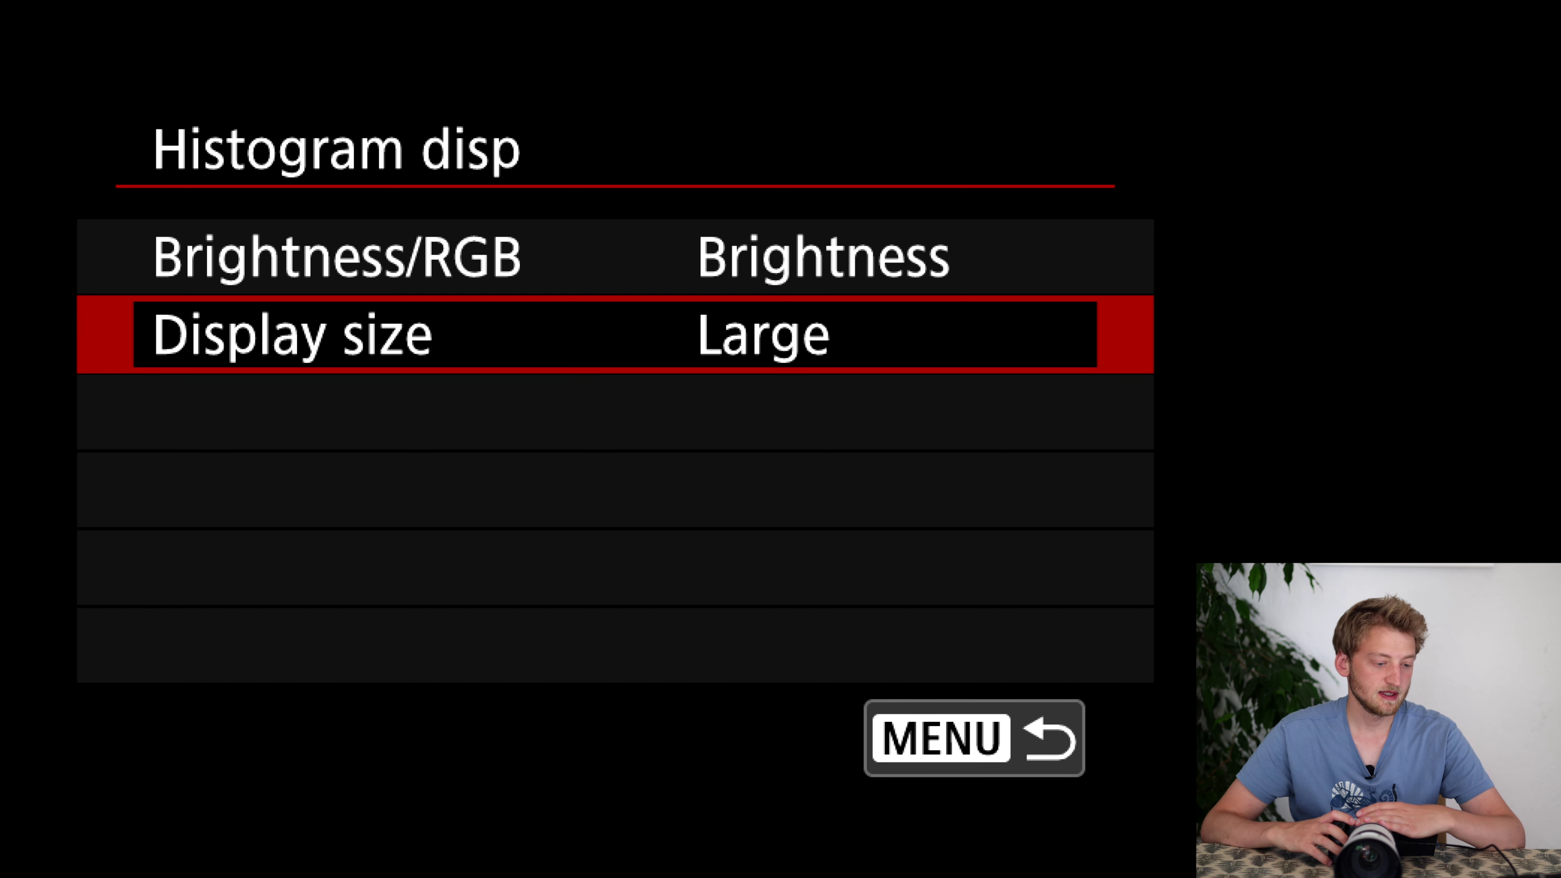
# - Set the histogram Display size to Small and preview it on viewfinder display 3
pyautogui.press('Return')
pyautogui.press('Down')
pyautogui.press('Return')
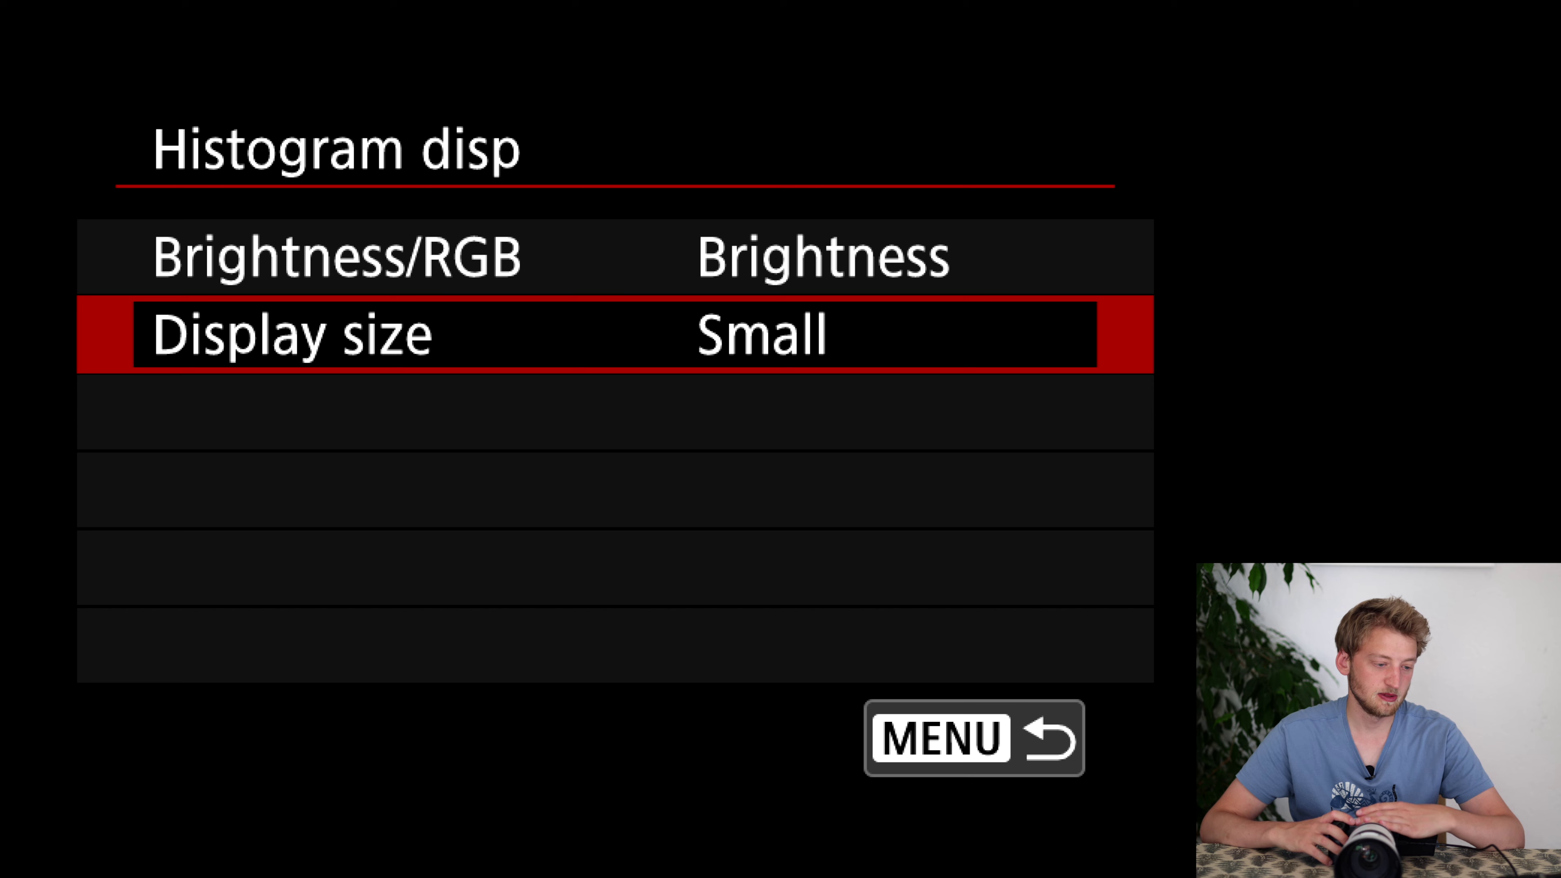
pyautogui.press('Escape')
pyautogui.press('Up')
pyautogui.press('Up')
pyautogui.press('Up')
pyautogui.press('Return')
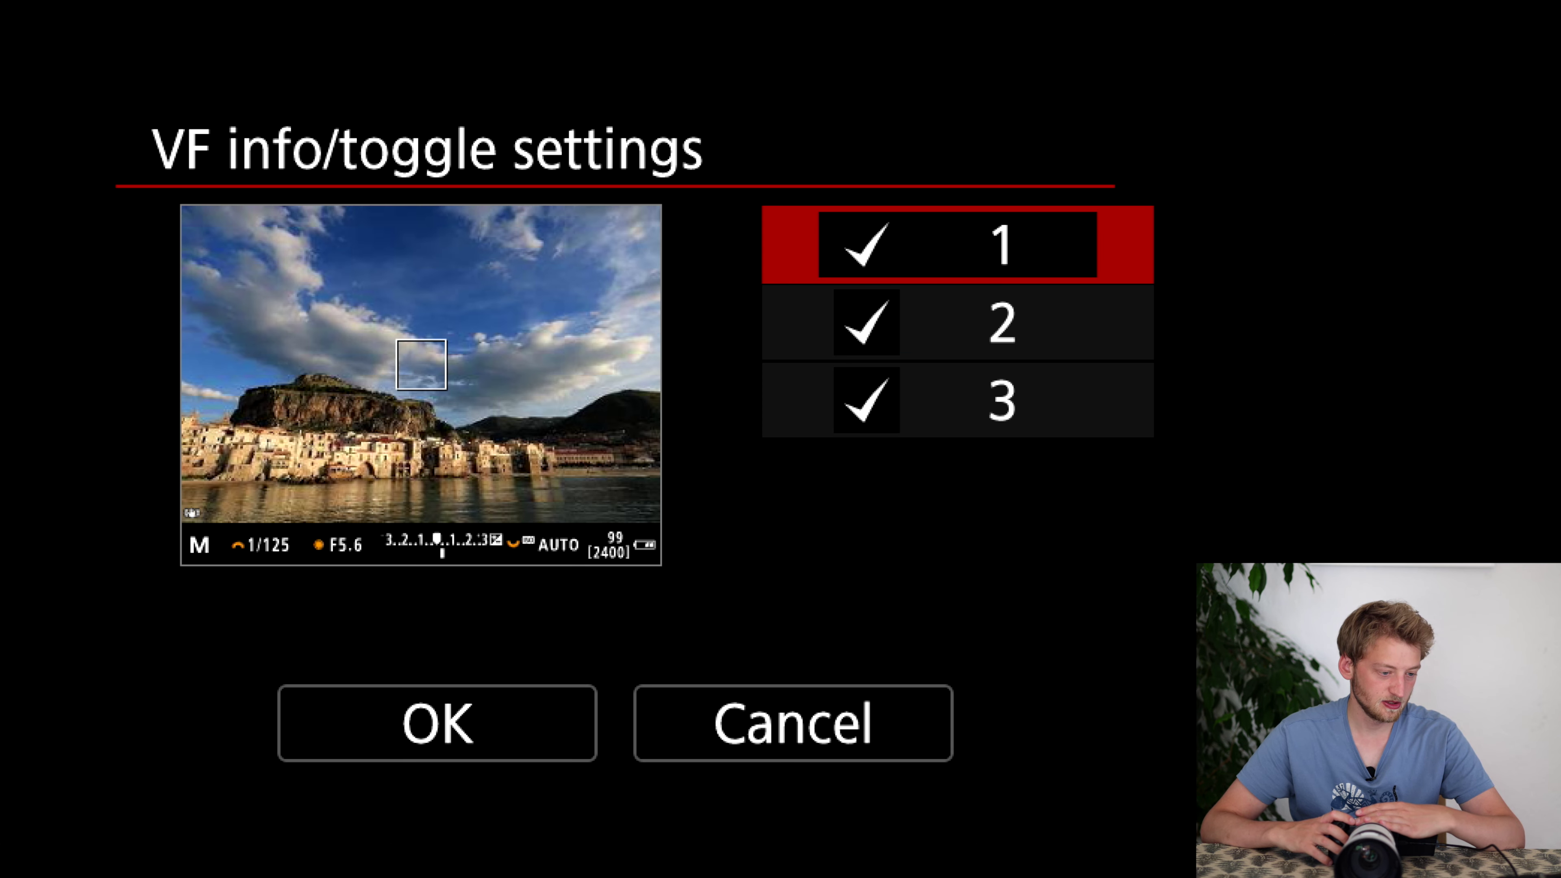
pyautogui.press('Down')
pyautogui.press('Down')
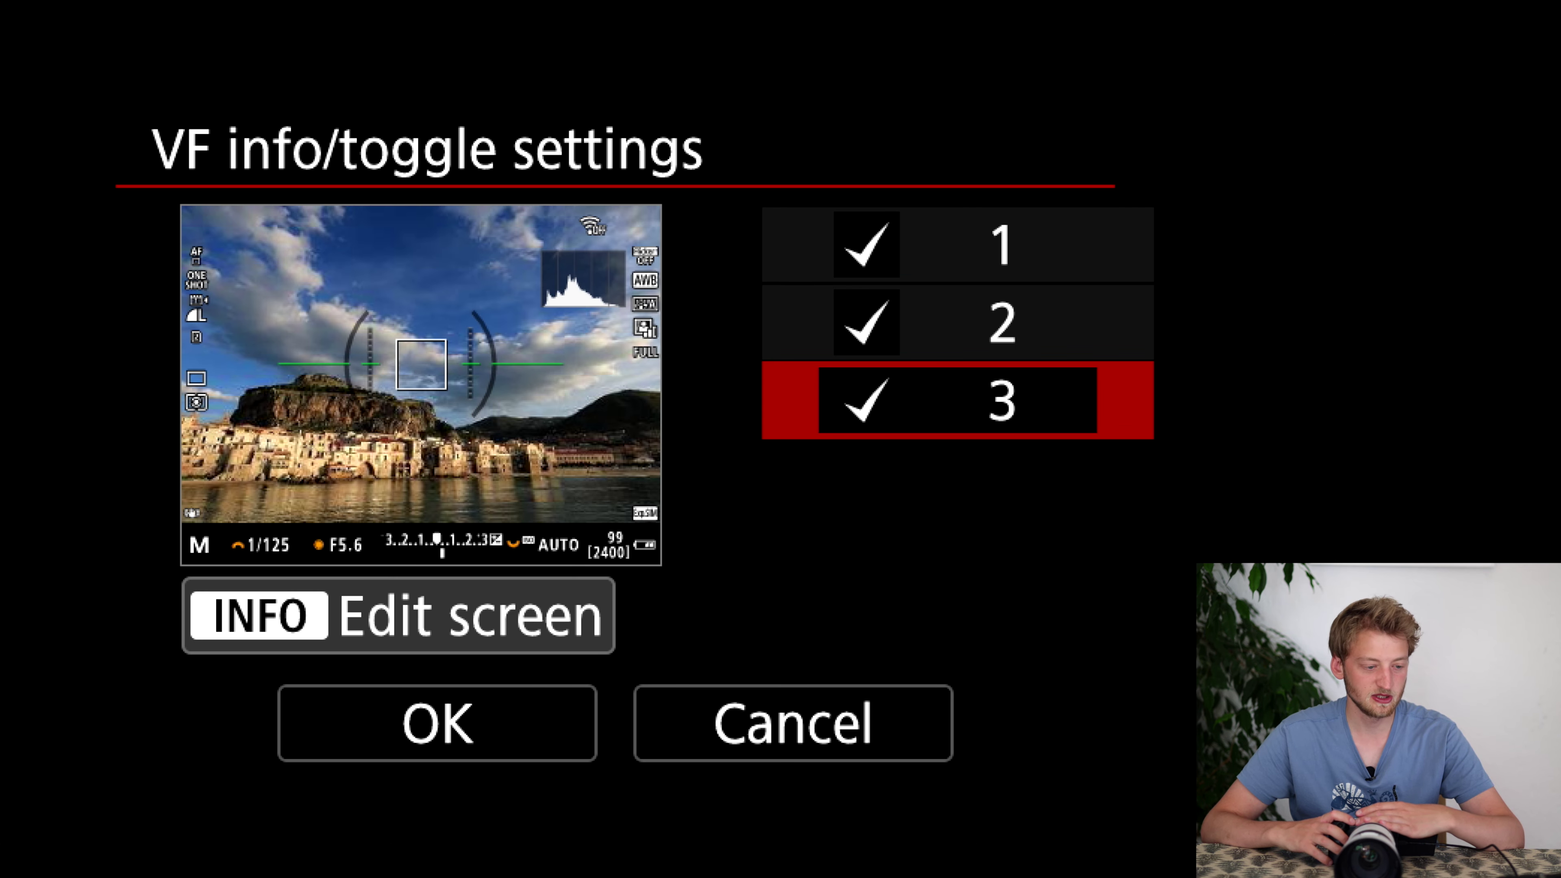
pyautogui.press('Escape')
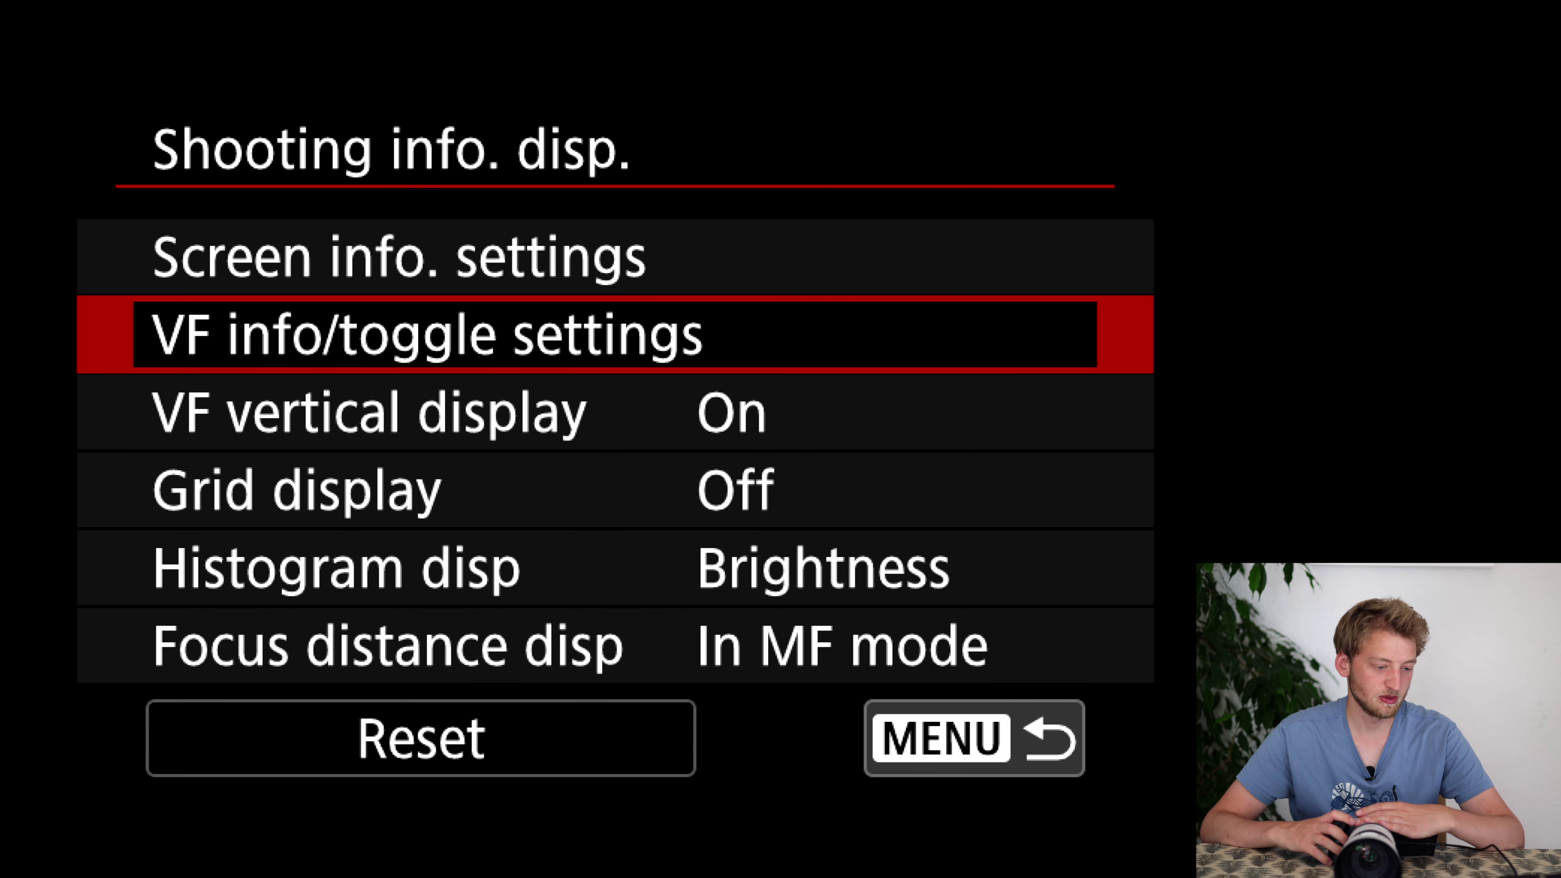
# - Set Focus distance disp to When focusing
pyautogui.press('Down')
pyautogui.press('Down')
pyautogui.press('Down')
pyautogui.press('Down')
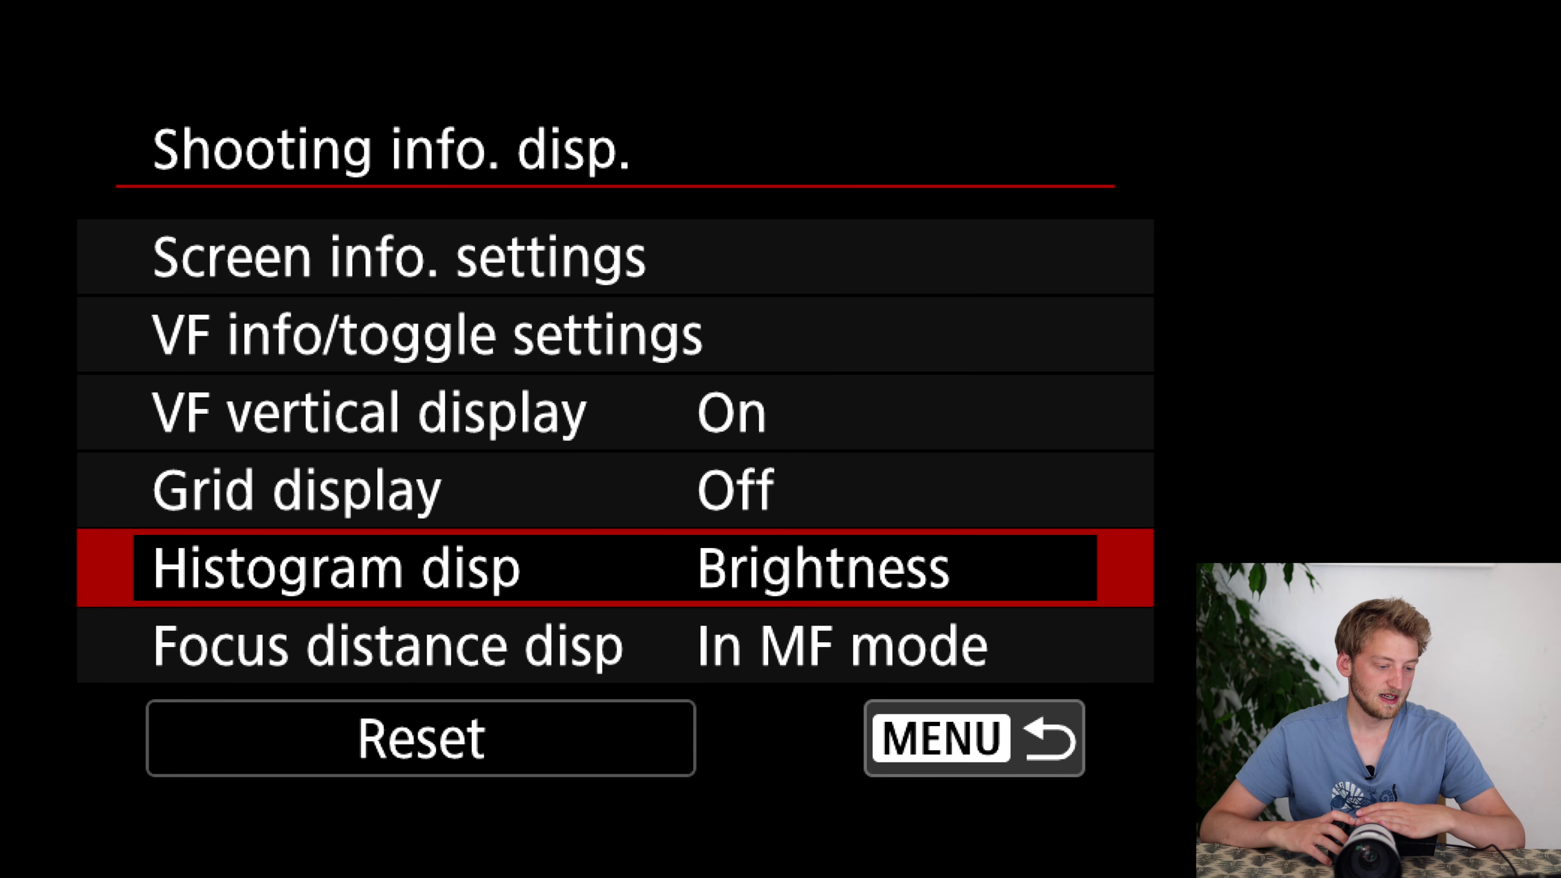
pyautogui.press('Return')
pyautogui.press('Return')
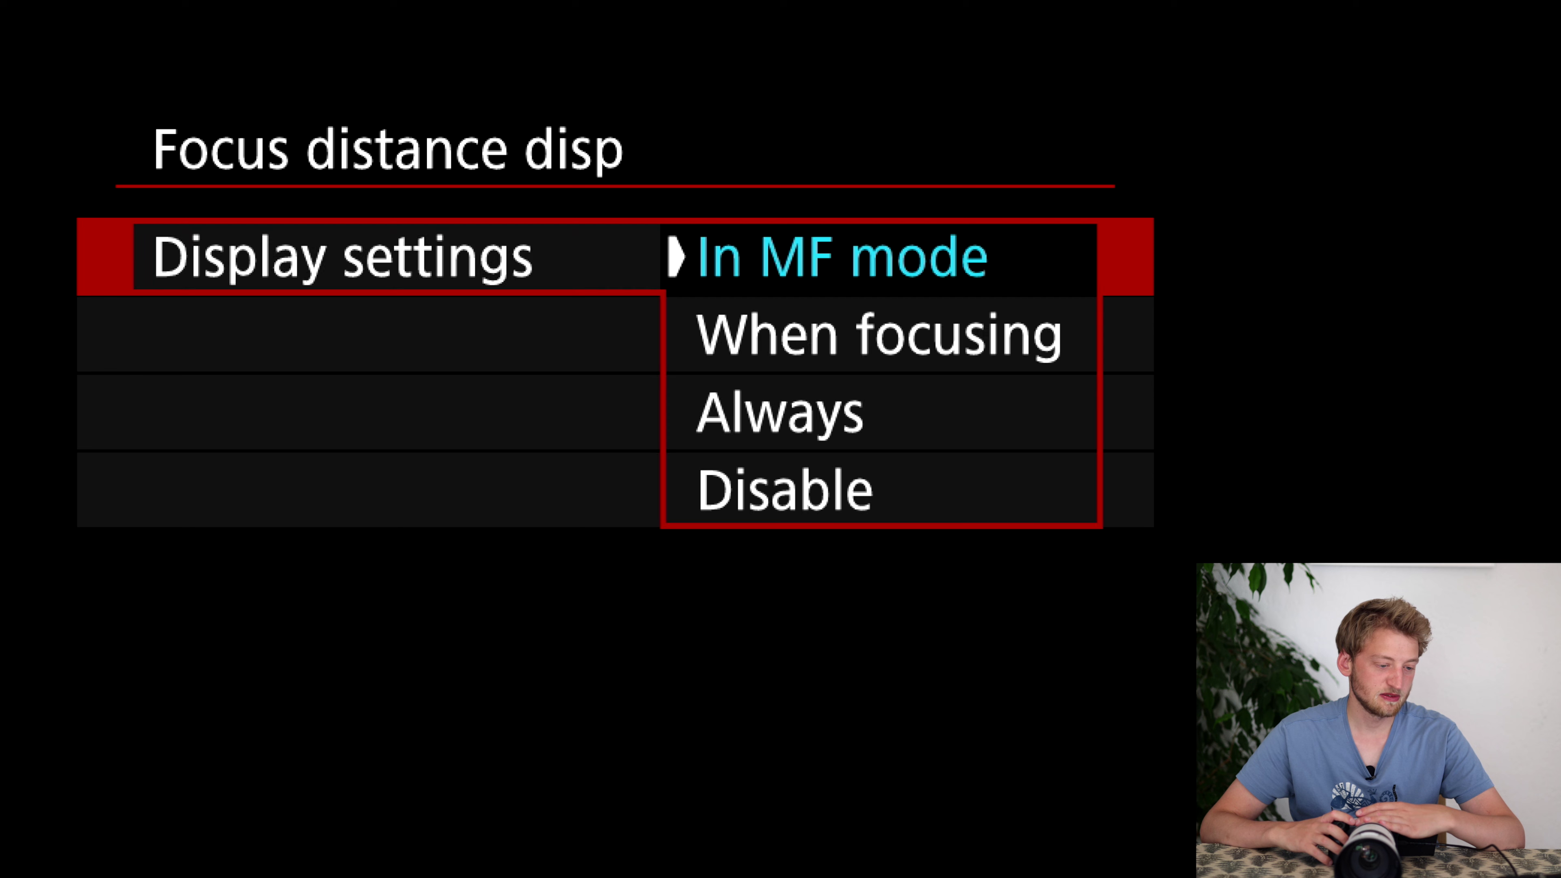
pyautogui.press('Down')
pyautogui.press('Down')
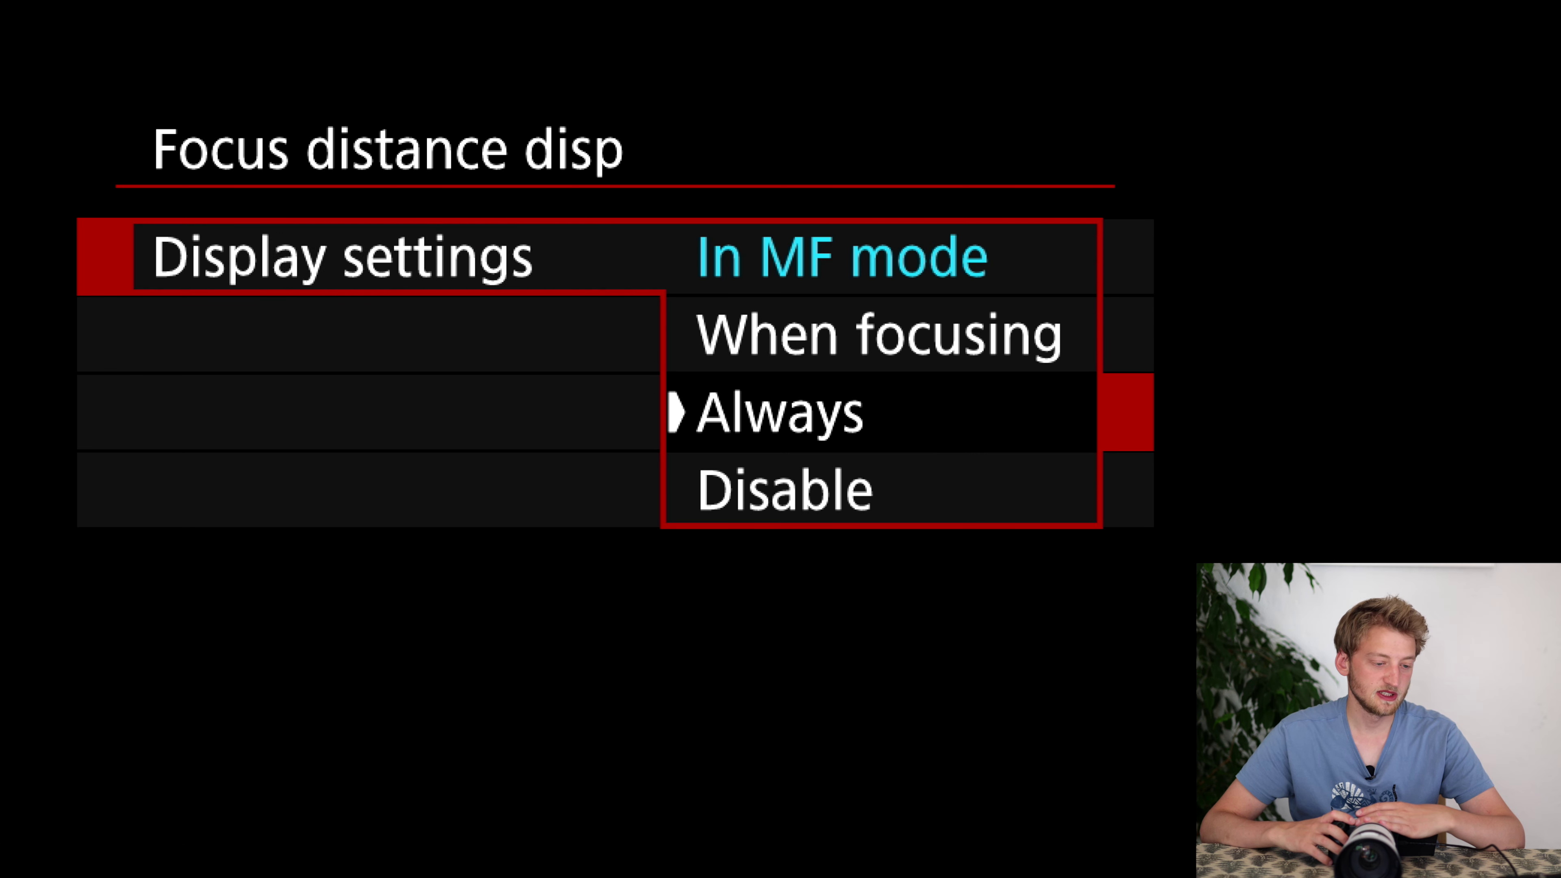
pyautogui.press('Up')
pyautogui.press('Return')
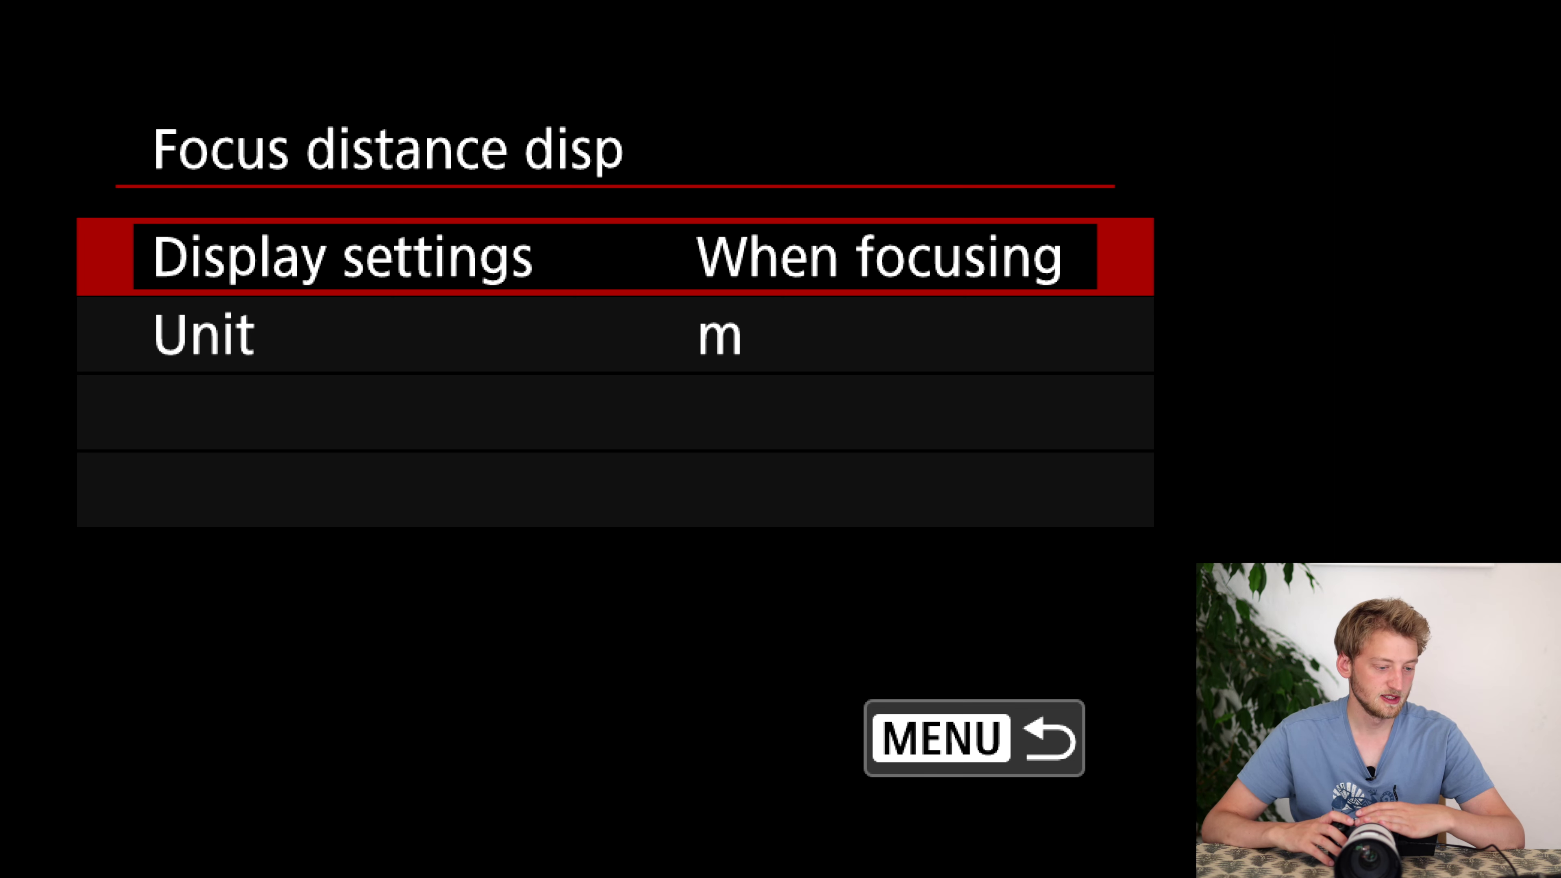
pyautogui.press('Escape')
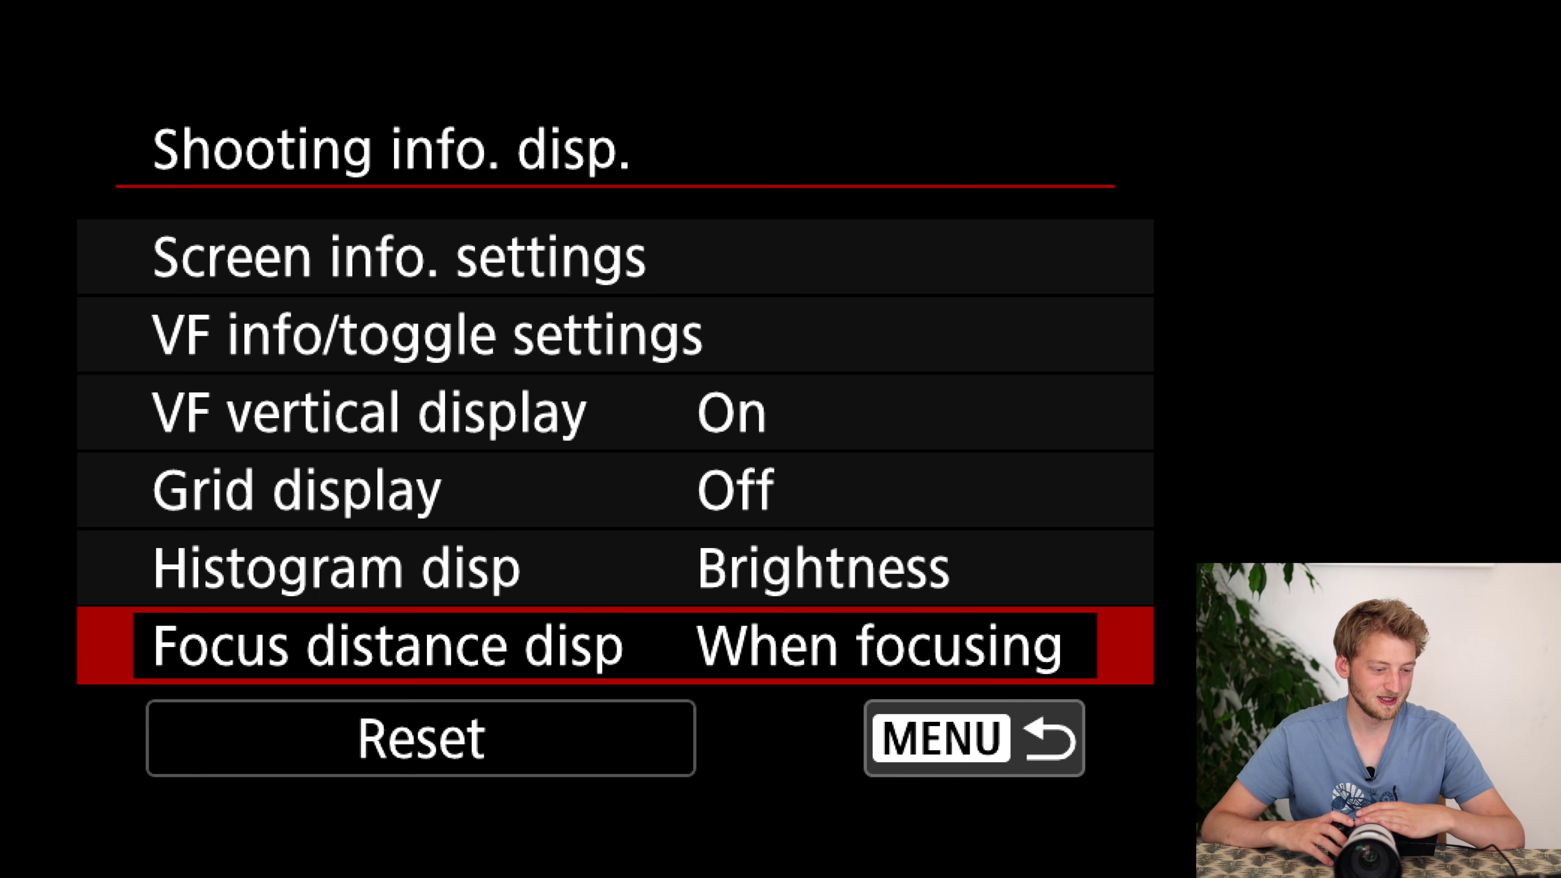
# - Return from the Shooting info. disp. list to the SHOOT7 page
pyautogui.press('Down')
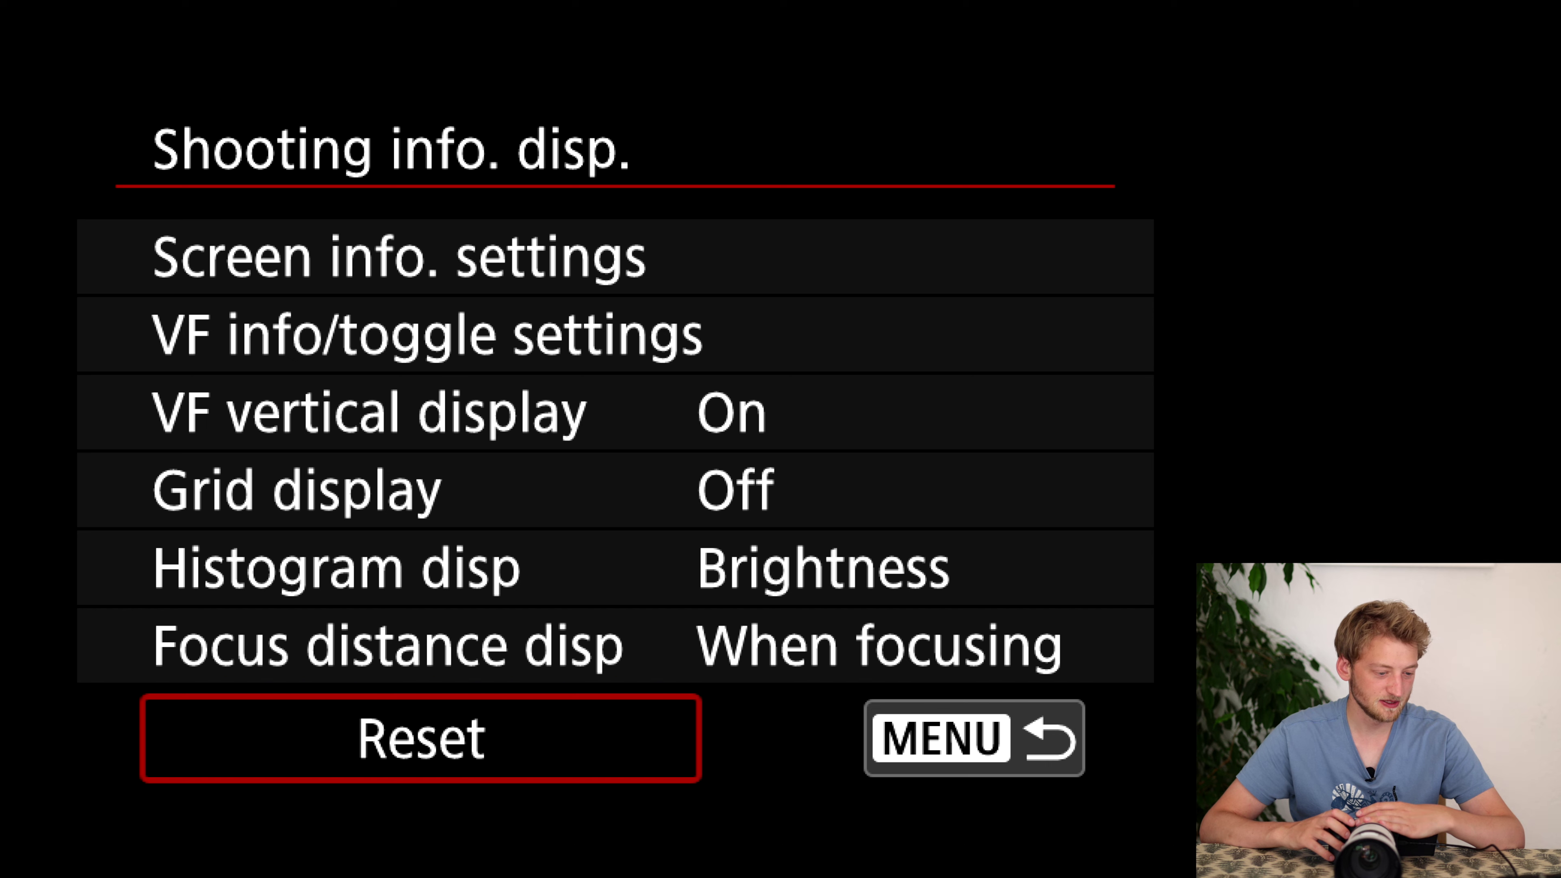
pyautogui.press('Down')
pyautogui.press('Escape')
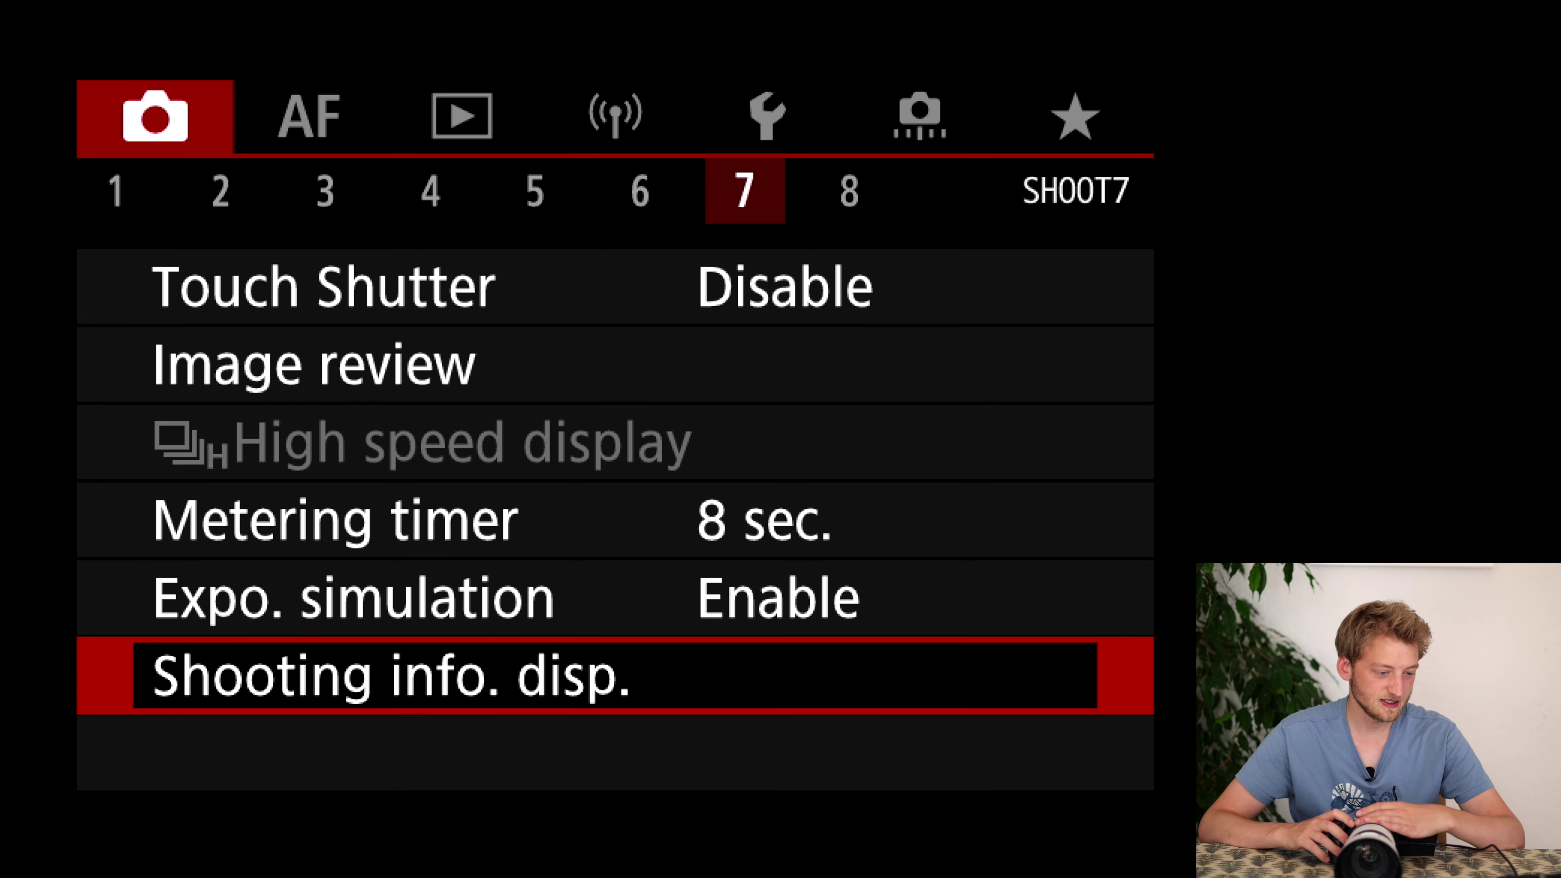
# - On SHOOT8, compare viewfinder Display 1 and Display 2, keeping Display 1
pyautogui.press('Right')
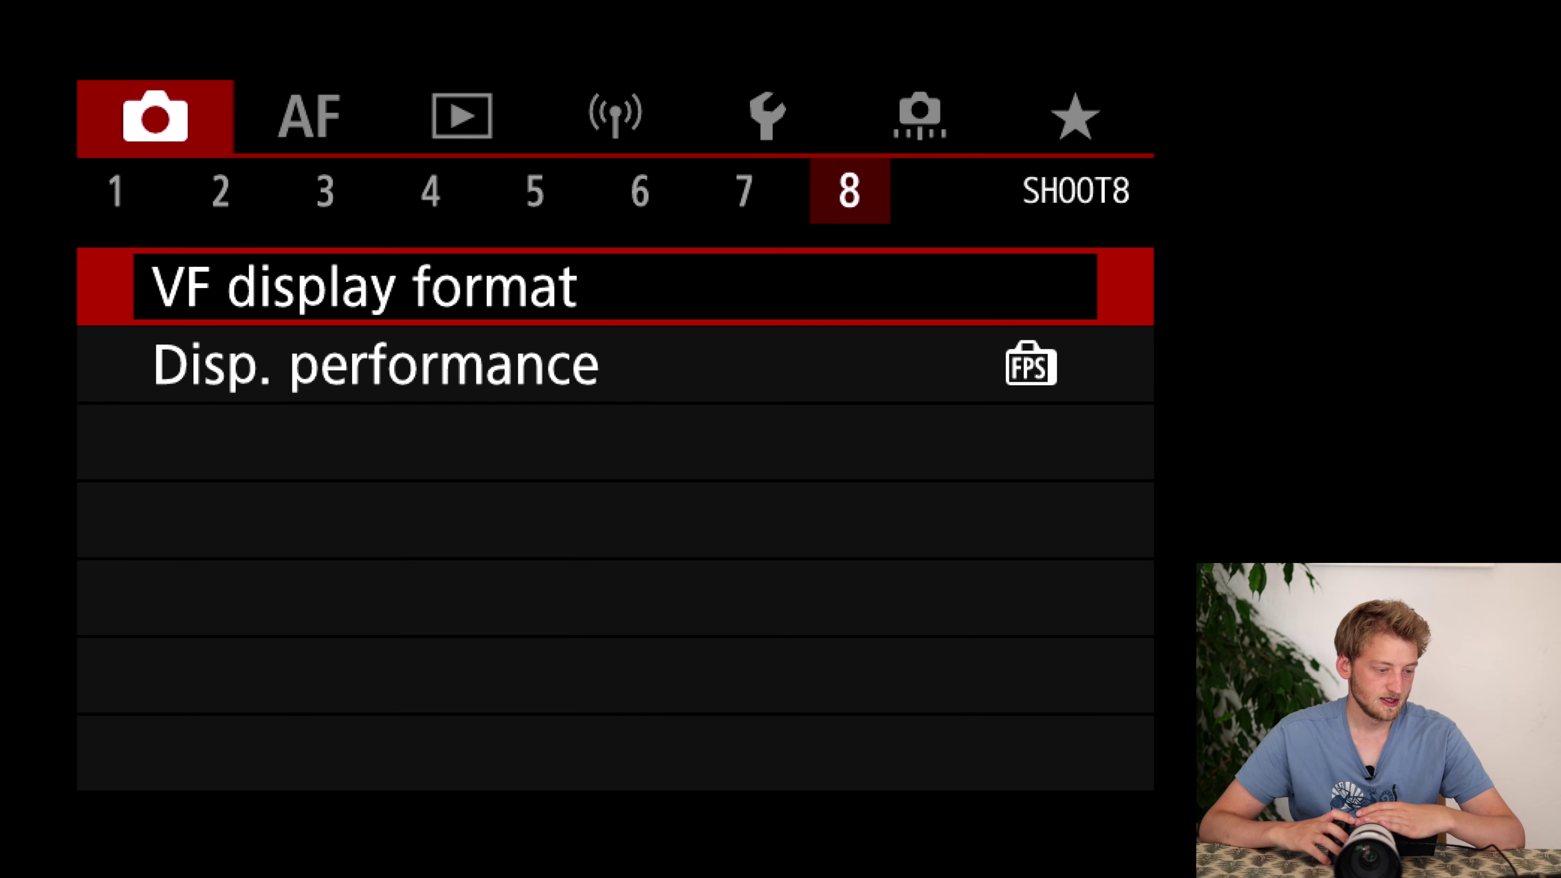
pyautogui.press('Return')
pyautogui.press('Down')
pyautogui.press('Up')
pyautogui.press('Down')
pyautogui.press('Up')
pyautogui.press('Down')
pyautogui.press('Up')
pyautogui.press('Down')
pyautogui.press('Up')
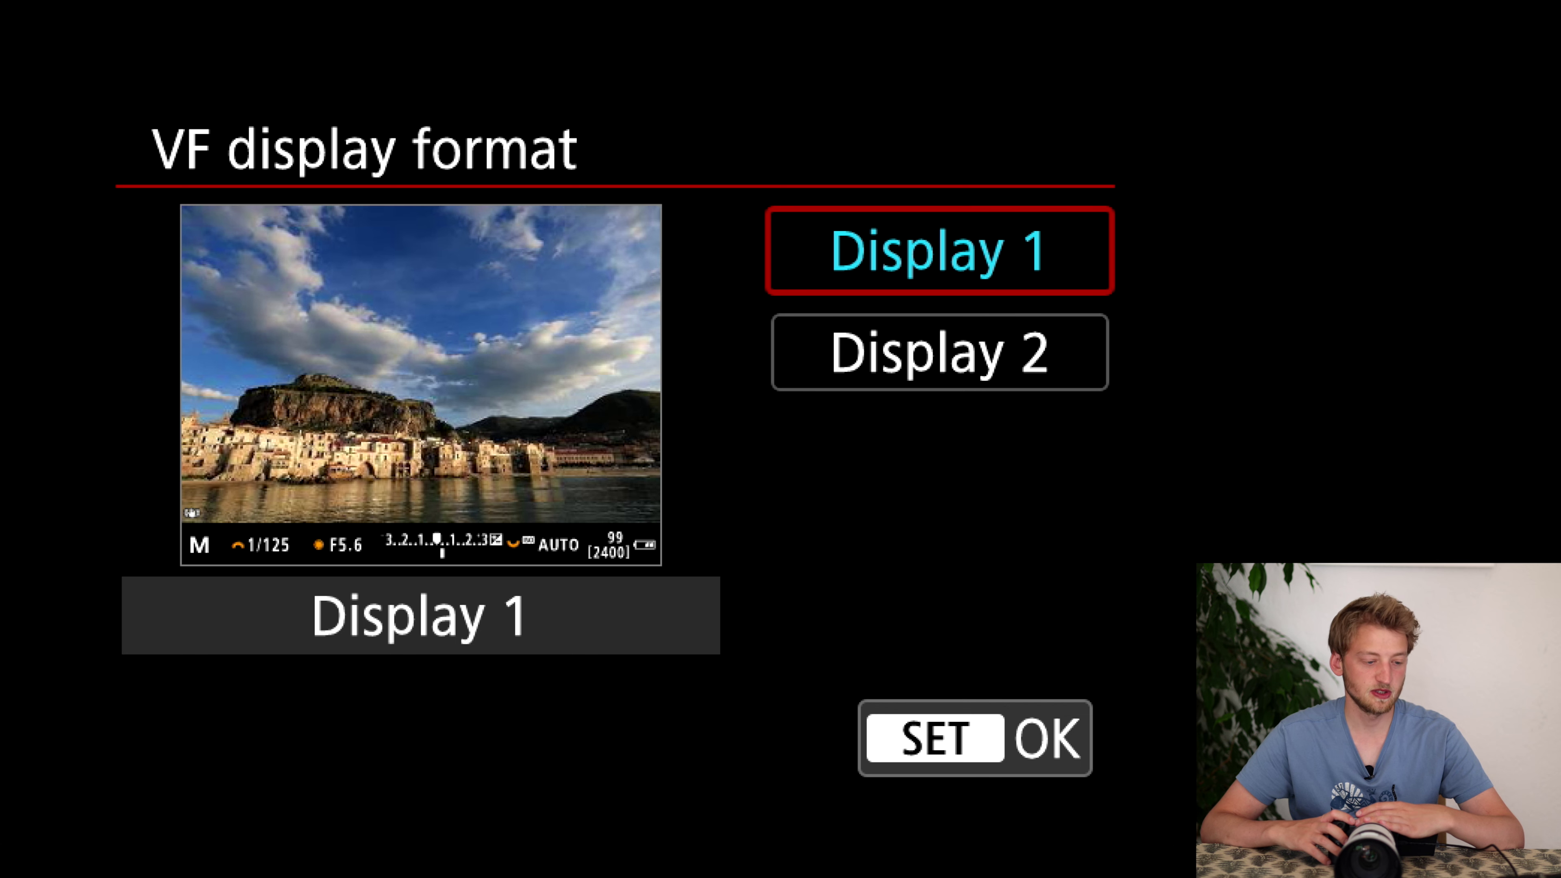
pyautogui.press('Down')
pyautogui.press('Up')
pyautogui.press('Return')
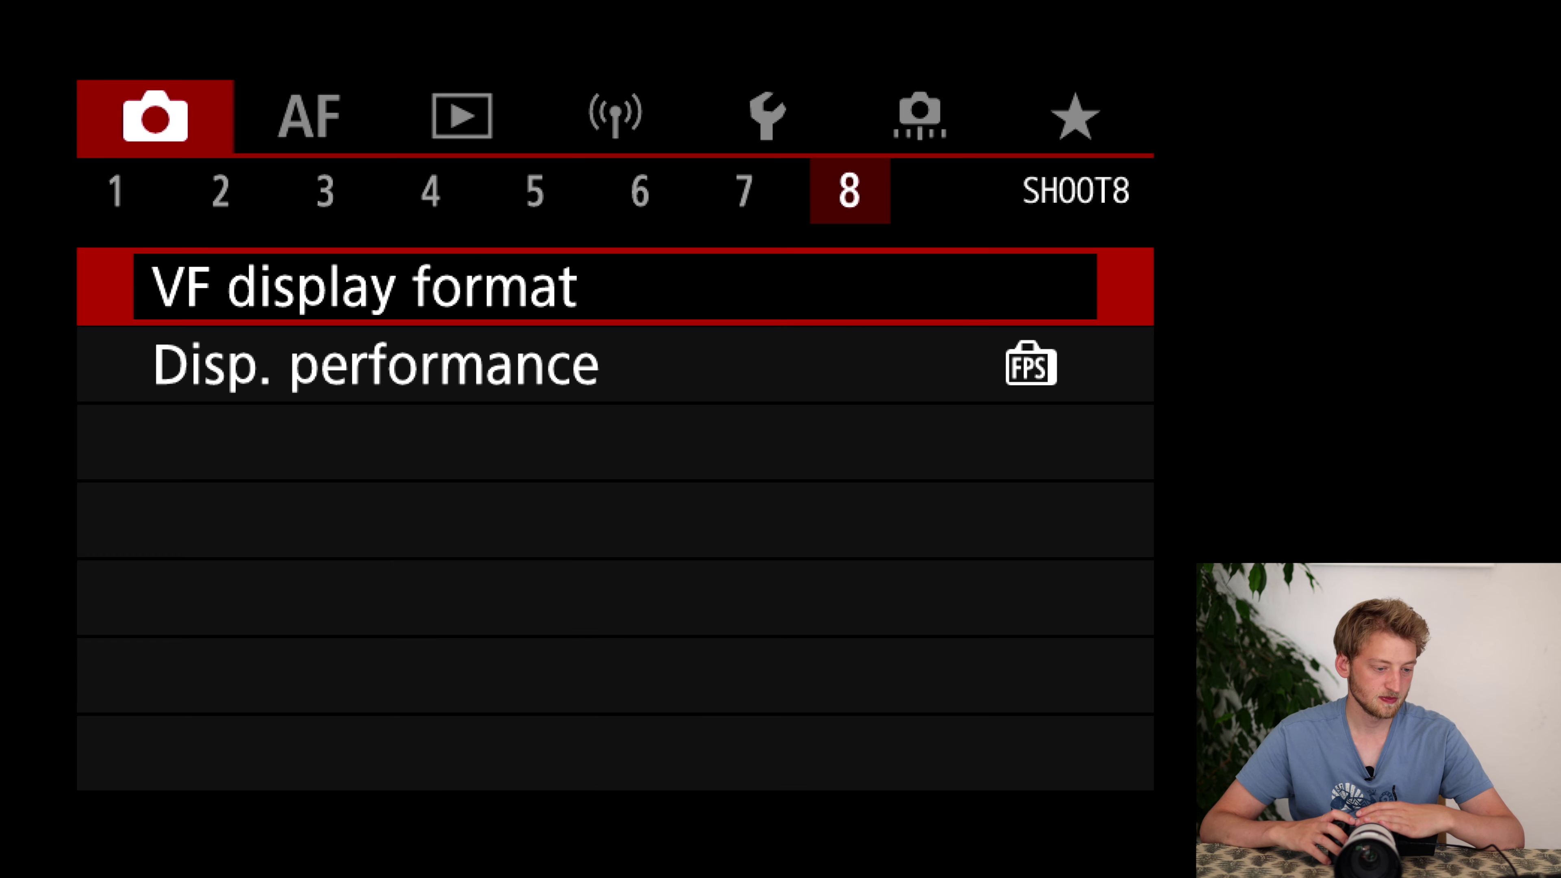
# - Set display performance to Smooth
pyautogui.press('Down')
pyautogui.press('Return')
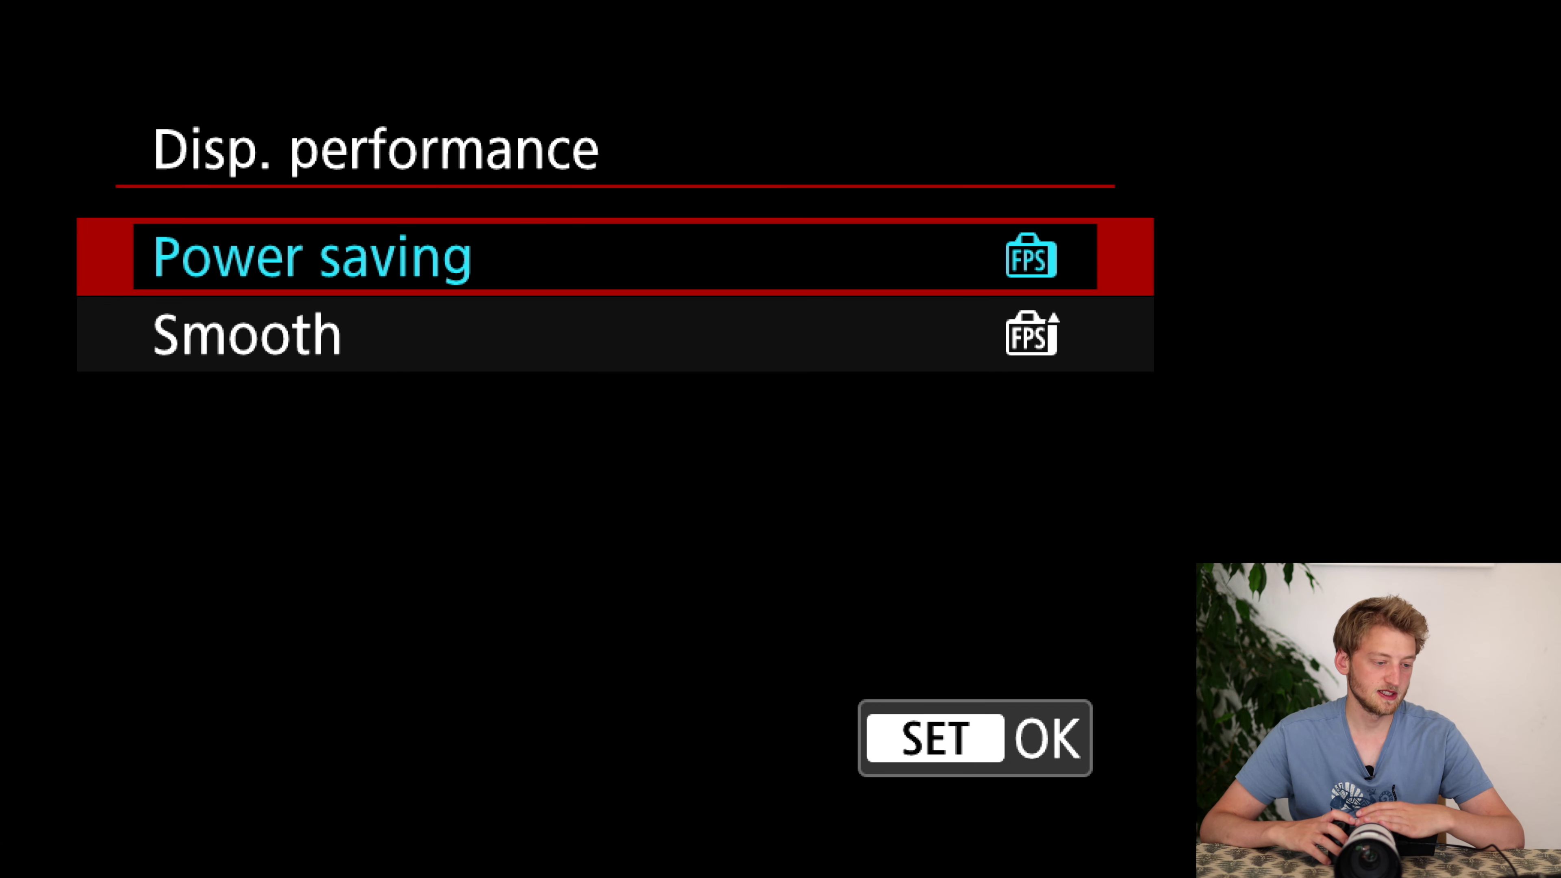
pyautogui.press('Down')
pyautogui.press('Return')
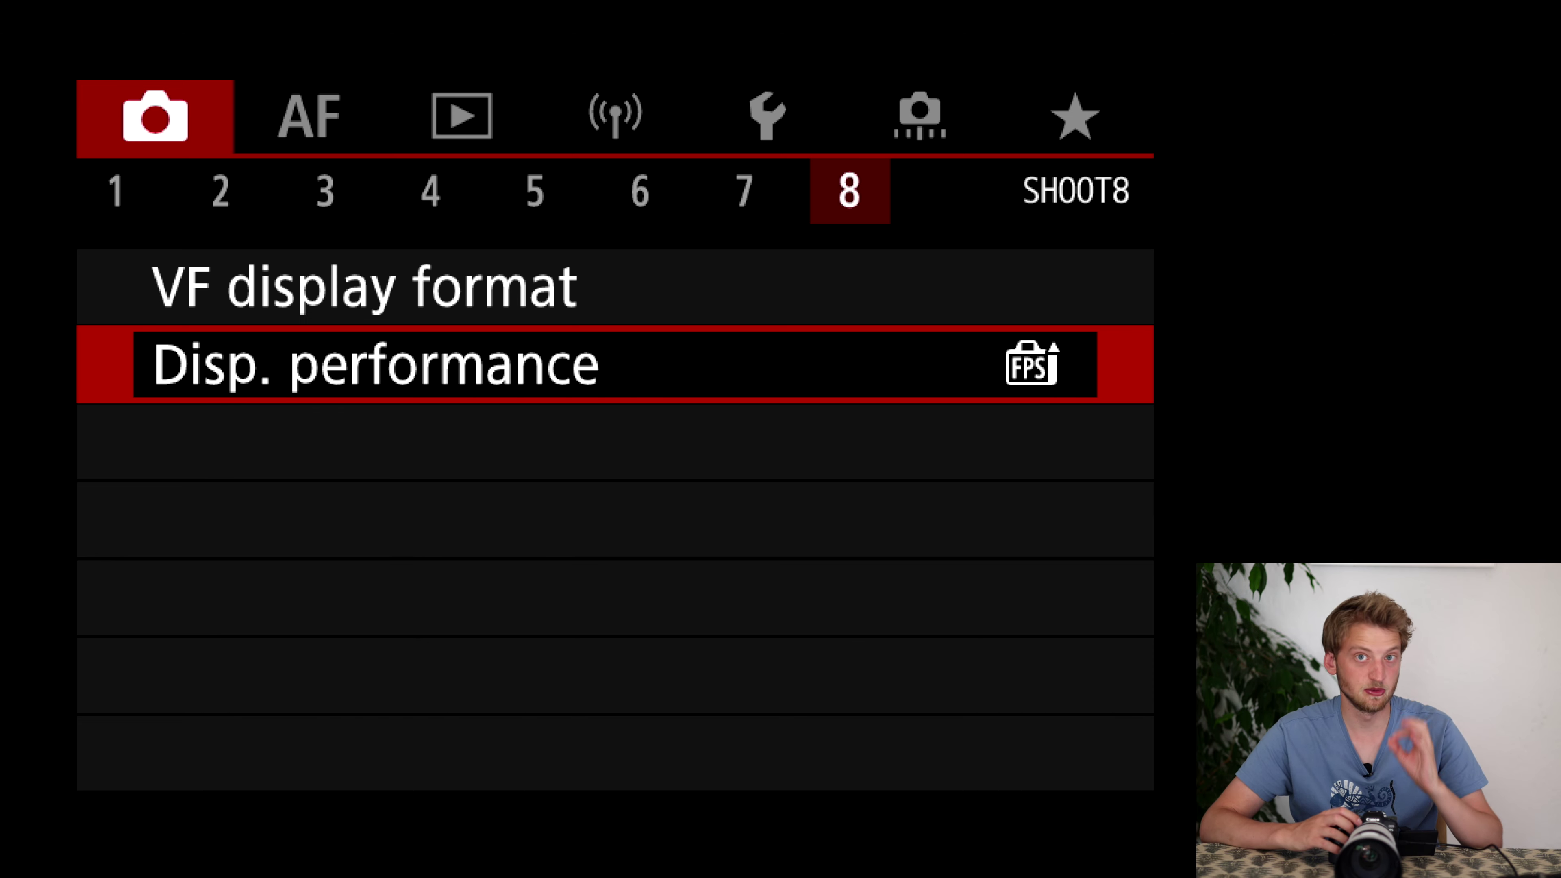
pyautogui.press('Right')
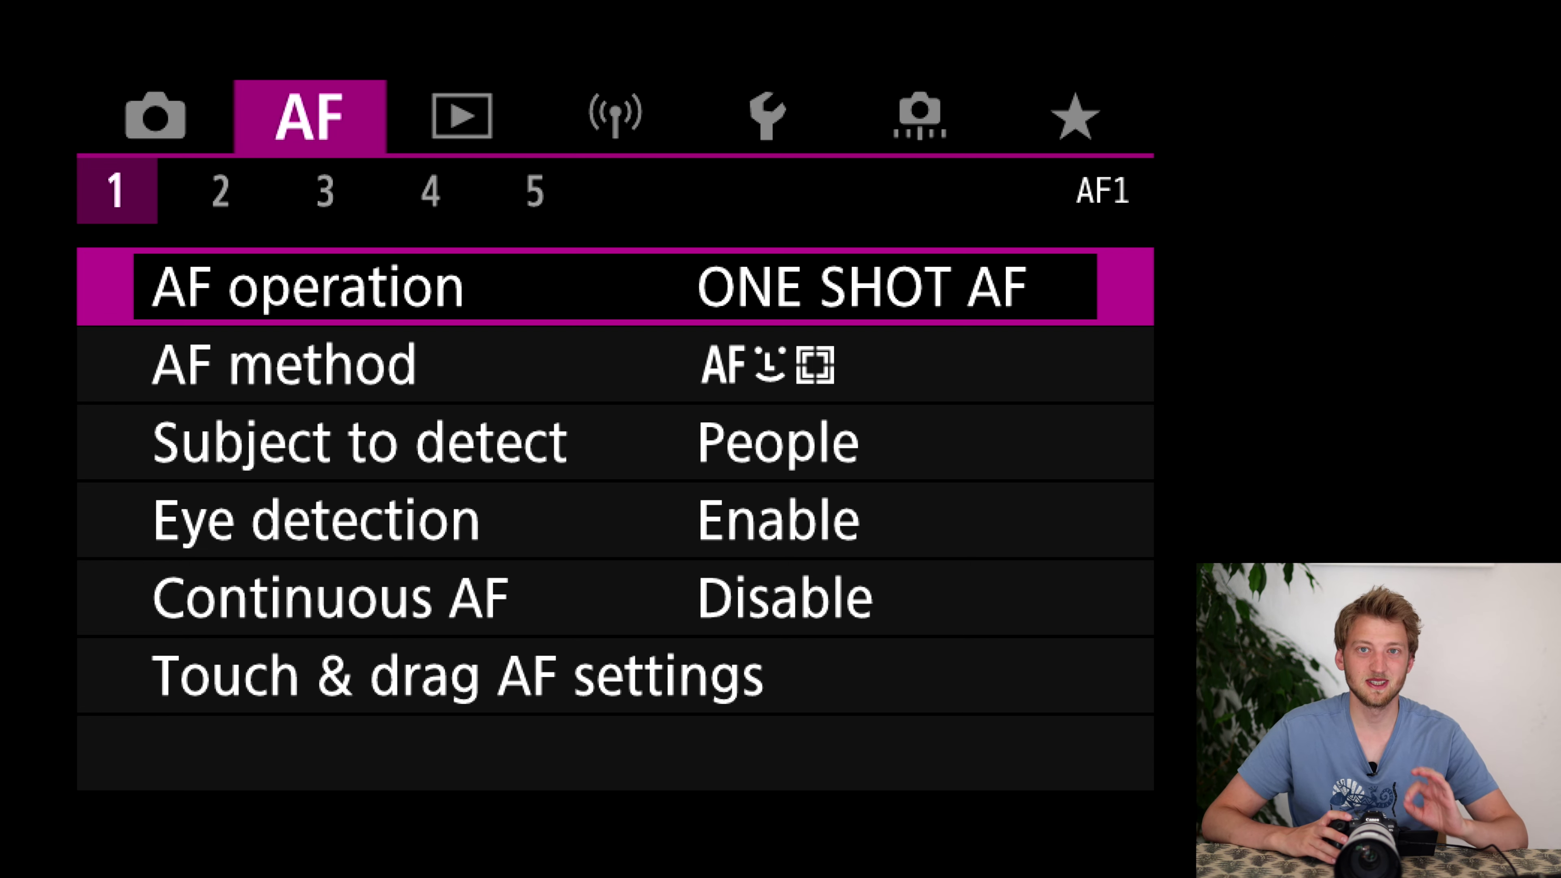
# - Set AF operation to SERVO AF
pyautogui.press('Return')
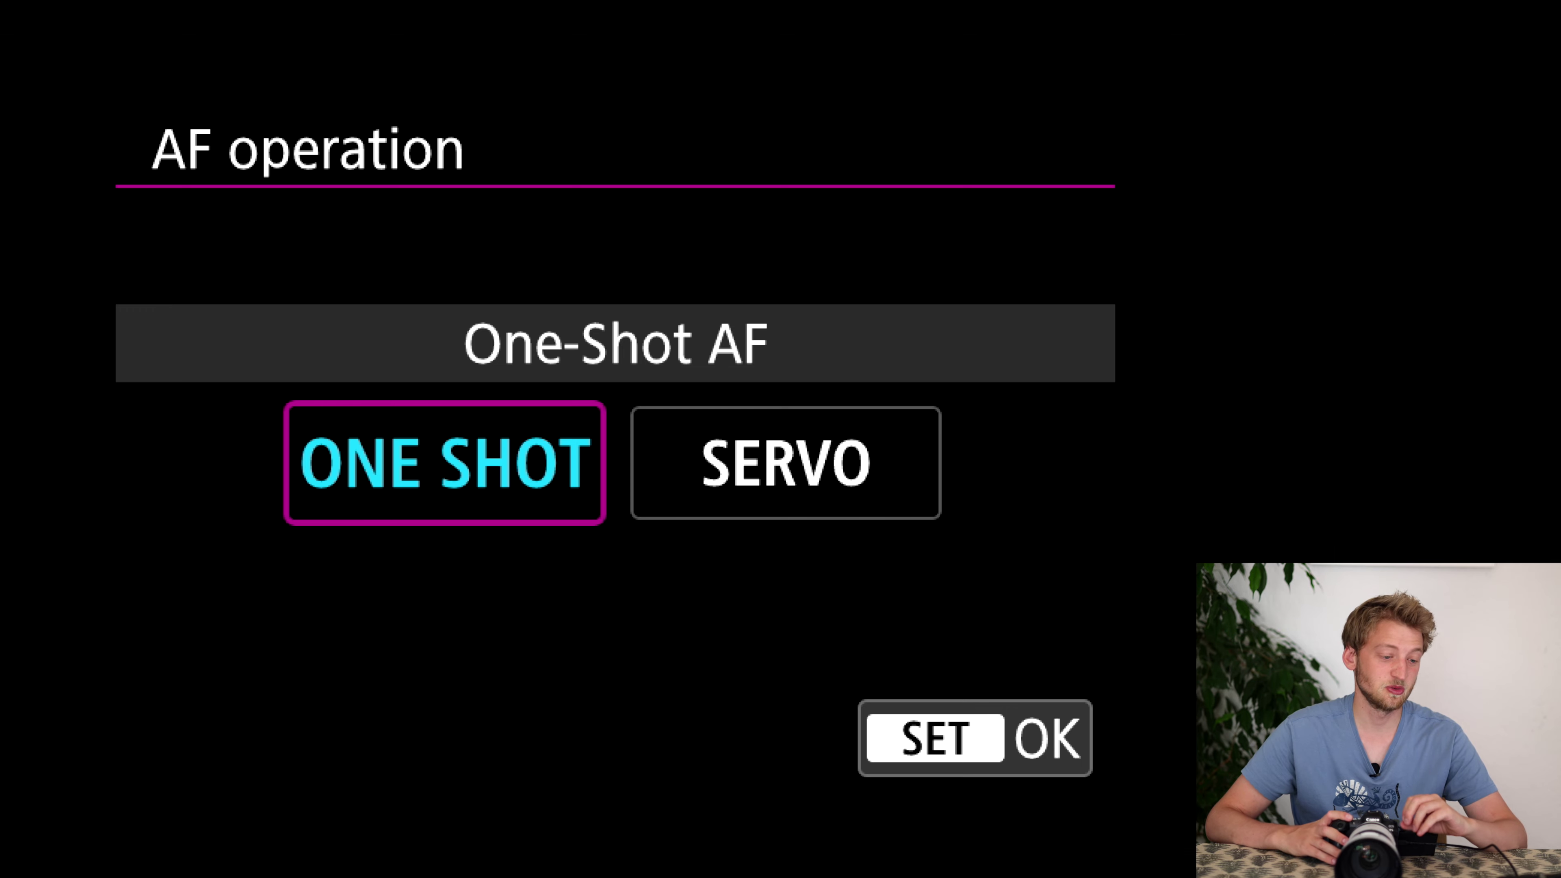
pyautogui.press('Right')
pyautogui.press('Return')
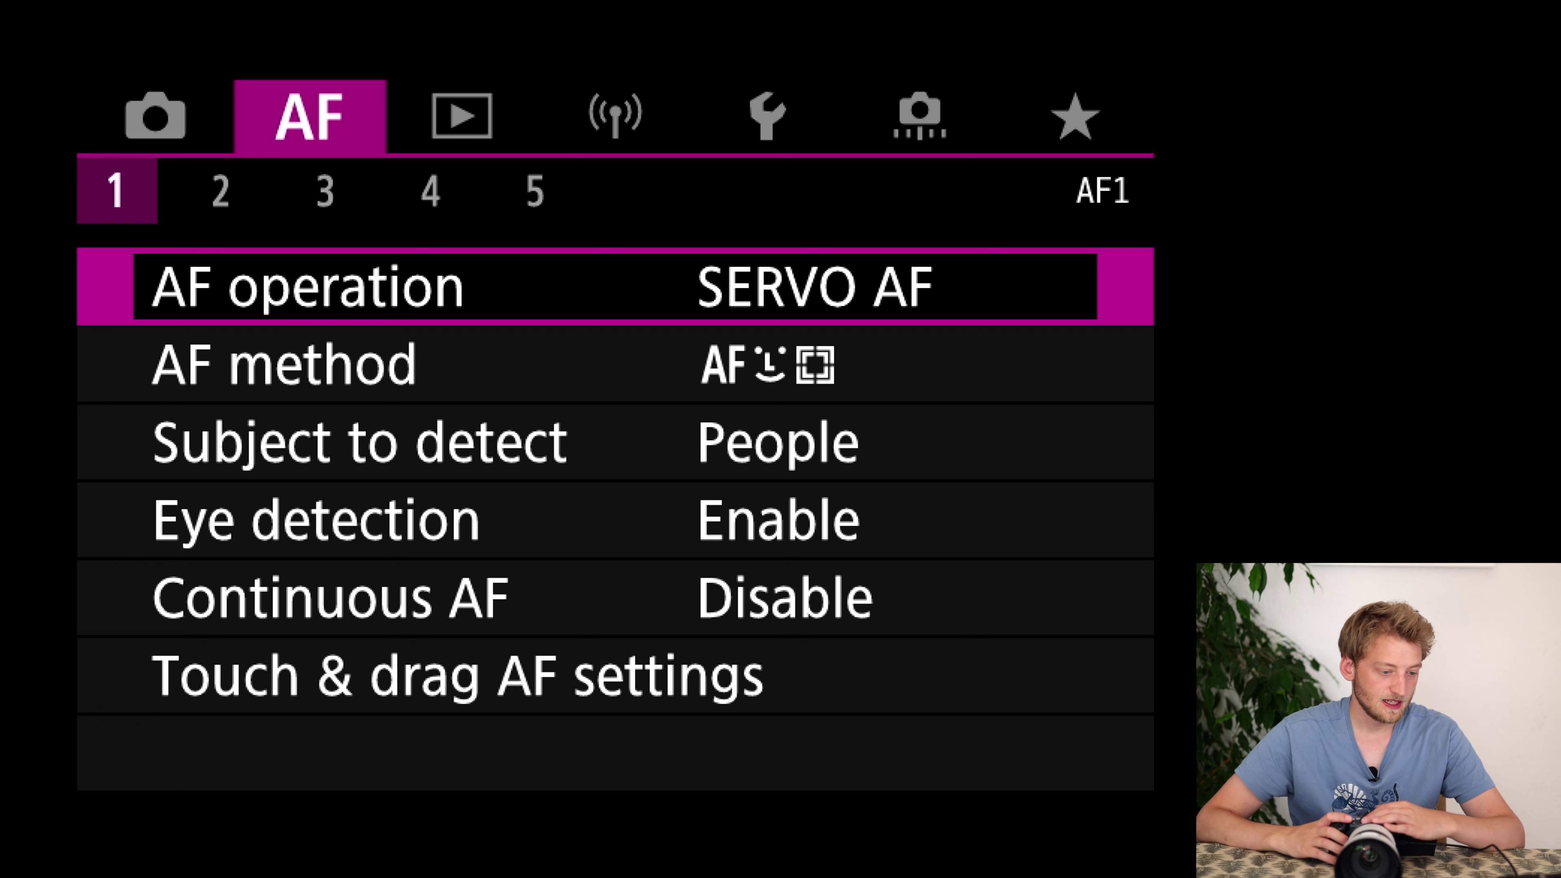
# - Set AF method to Spot AF, passing over 1-point AF
pyautogui.press('Down')
pyautogui.press('Return')
pyautogui.press('Right')
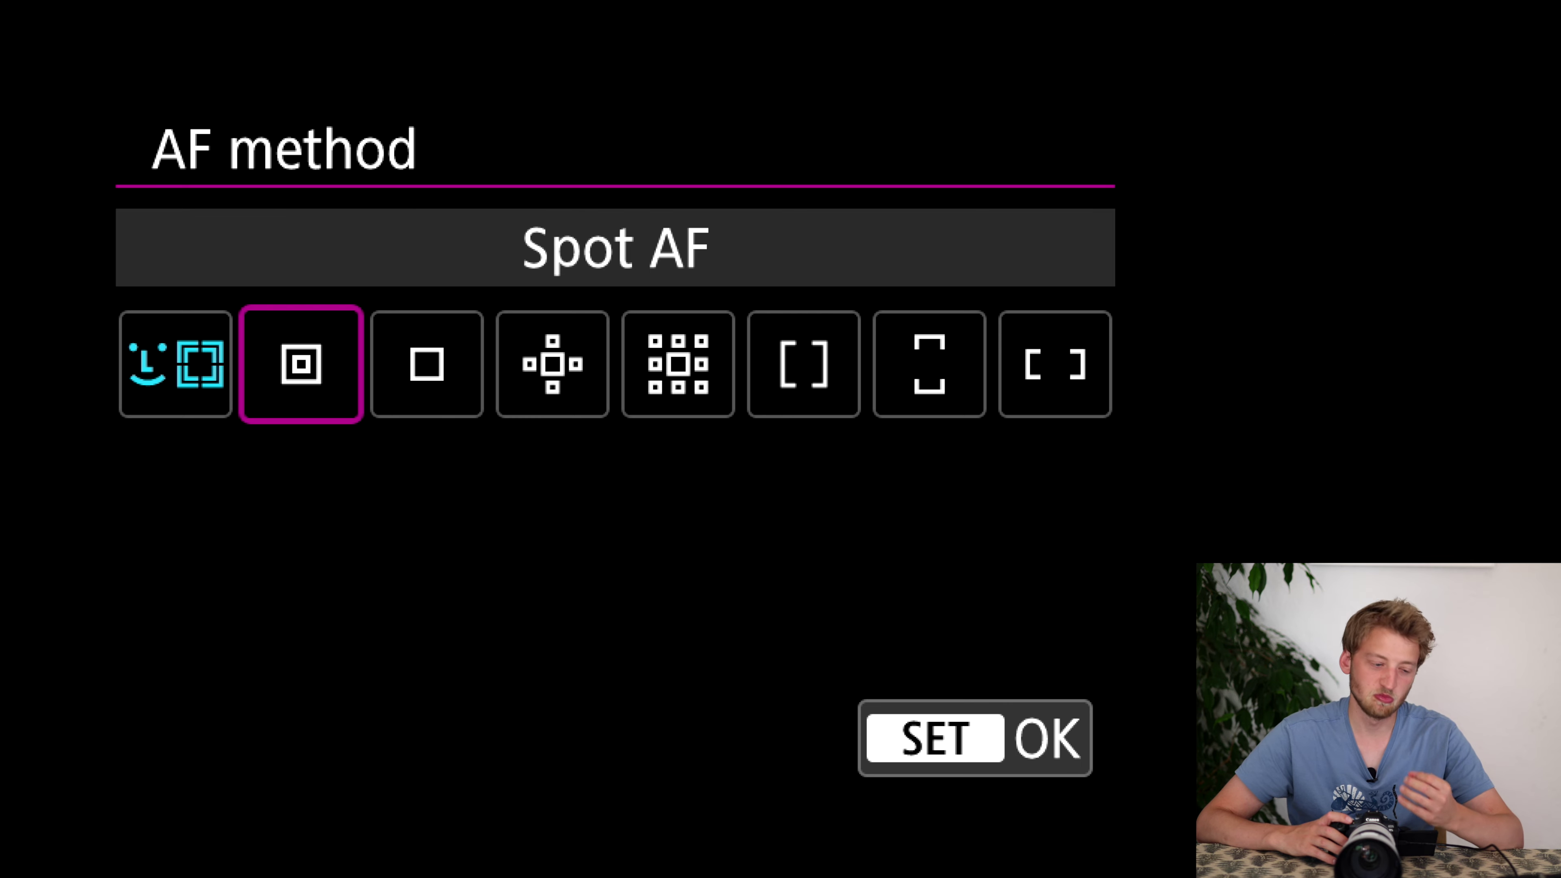
pyautogui.press('Return')
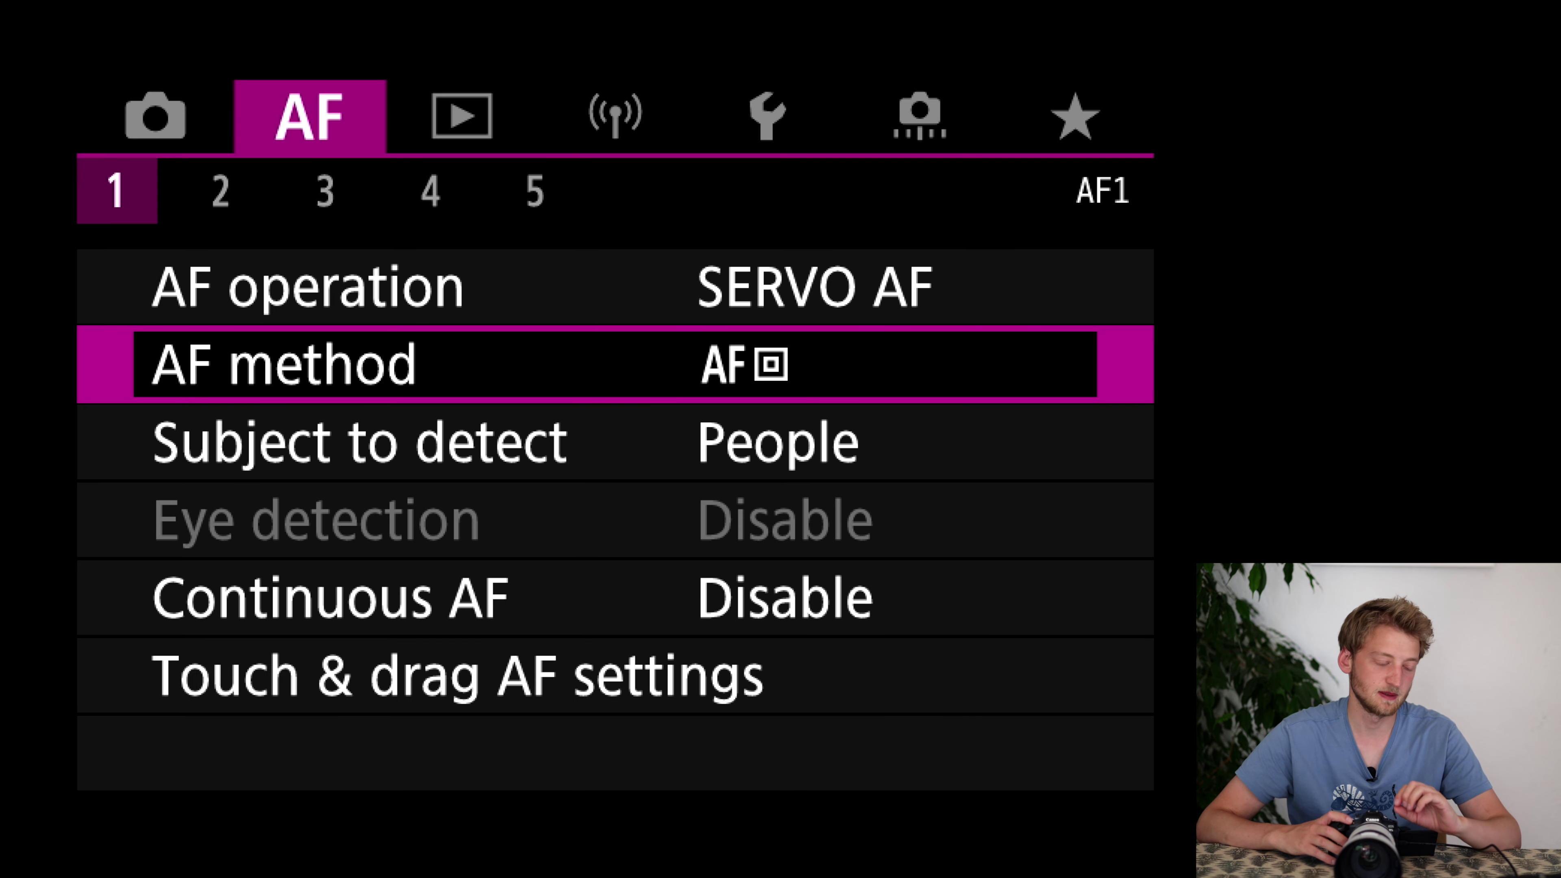
pyautogui.press('Return')
pyautogui.press('Right')
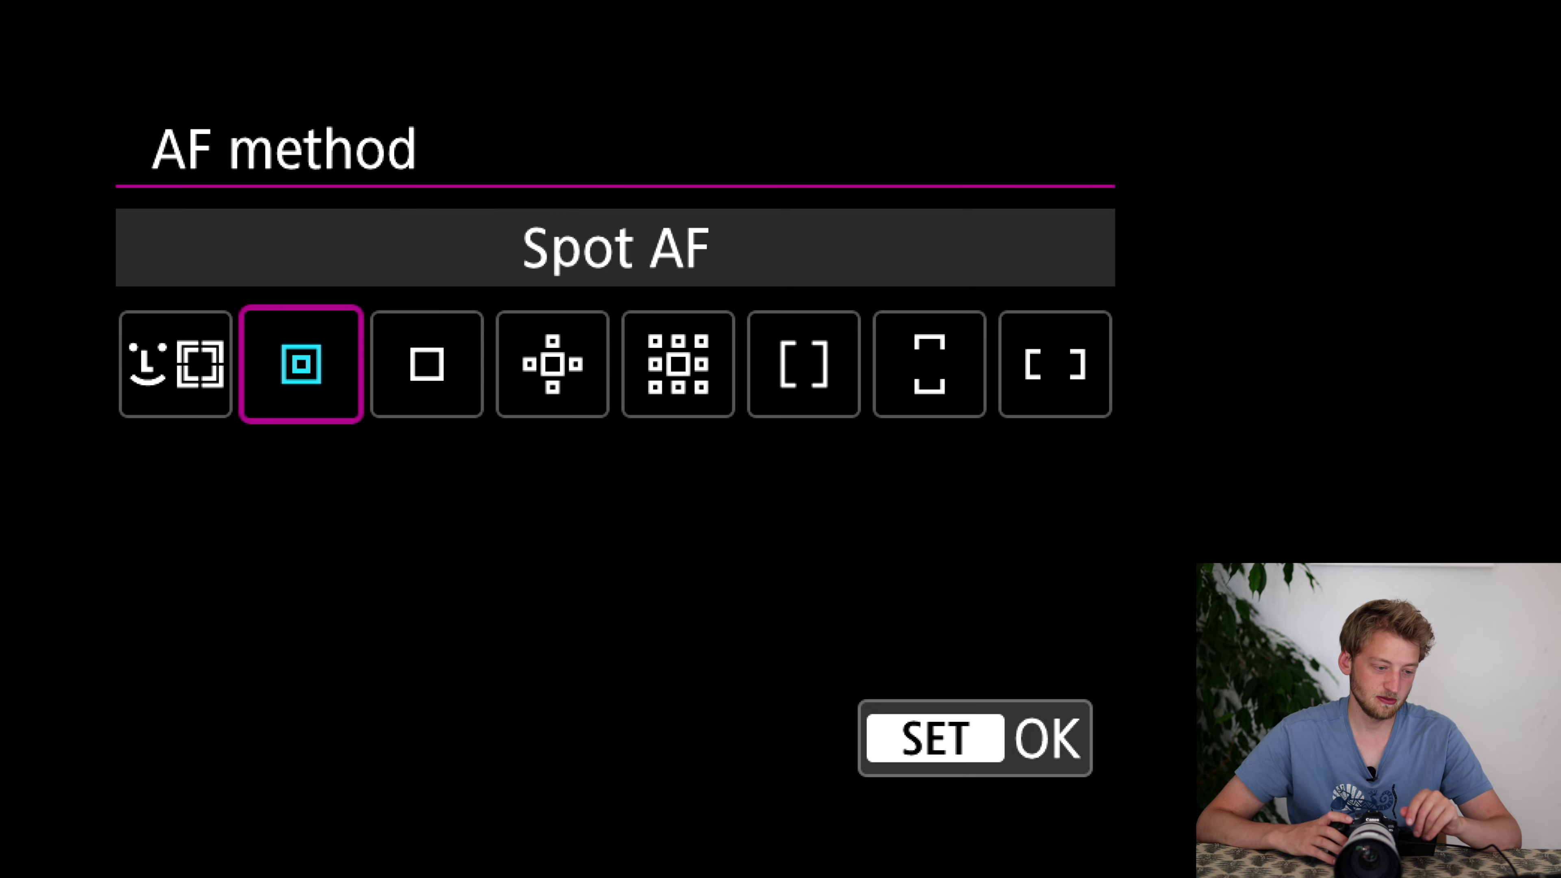
pyautogui.press('Left')
pyautogui.press('Return')
# - Set Subject to detect to Animals
pyautogui.press('Down')
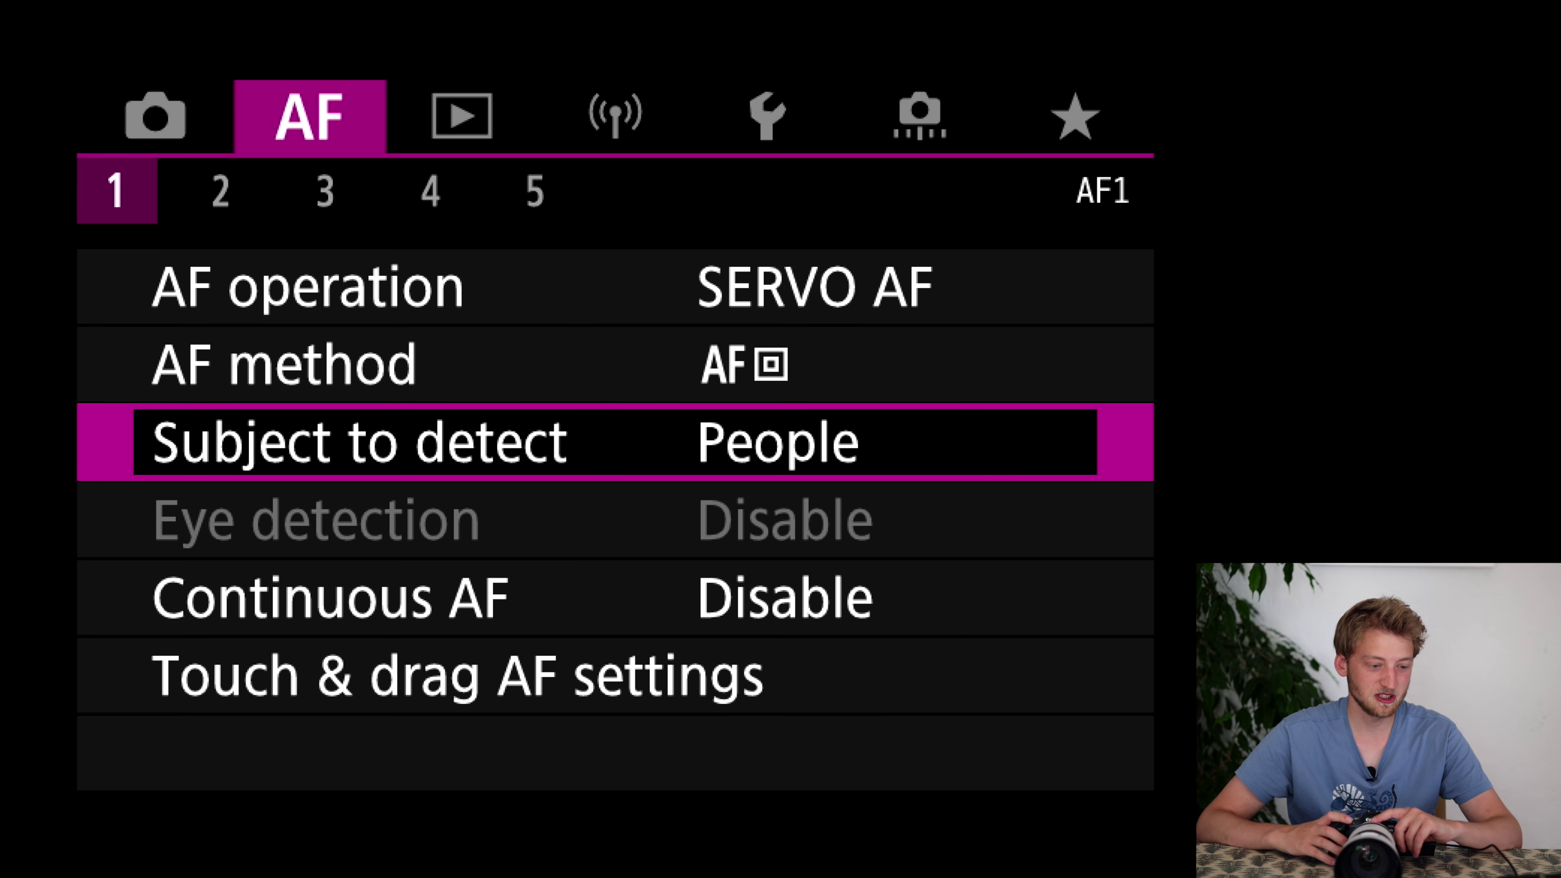
pyautogui.press('Return')
pyautogui.press('Down')
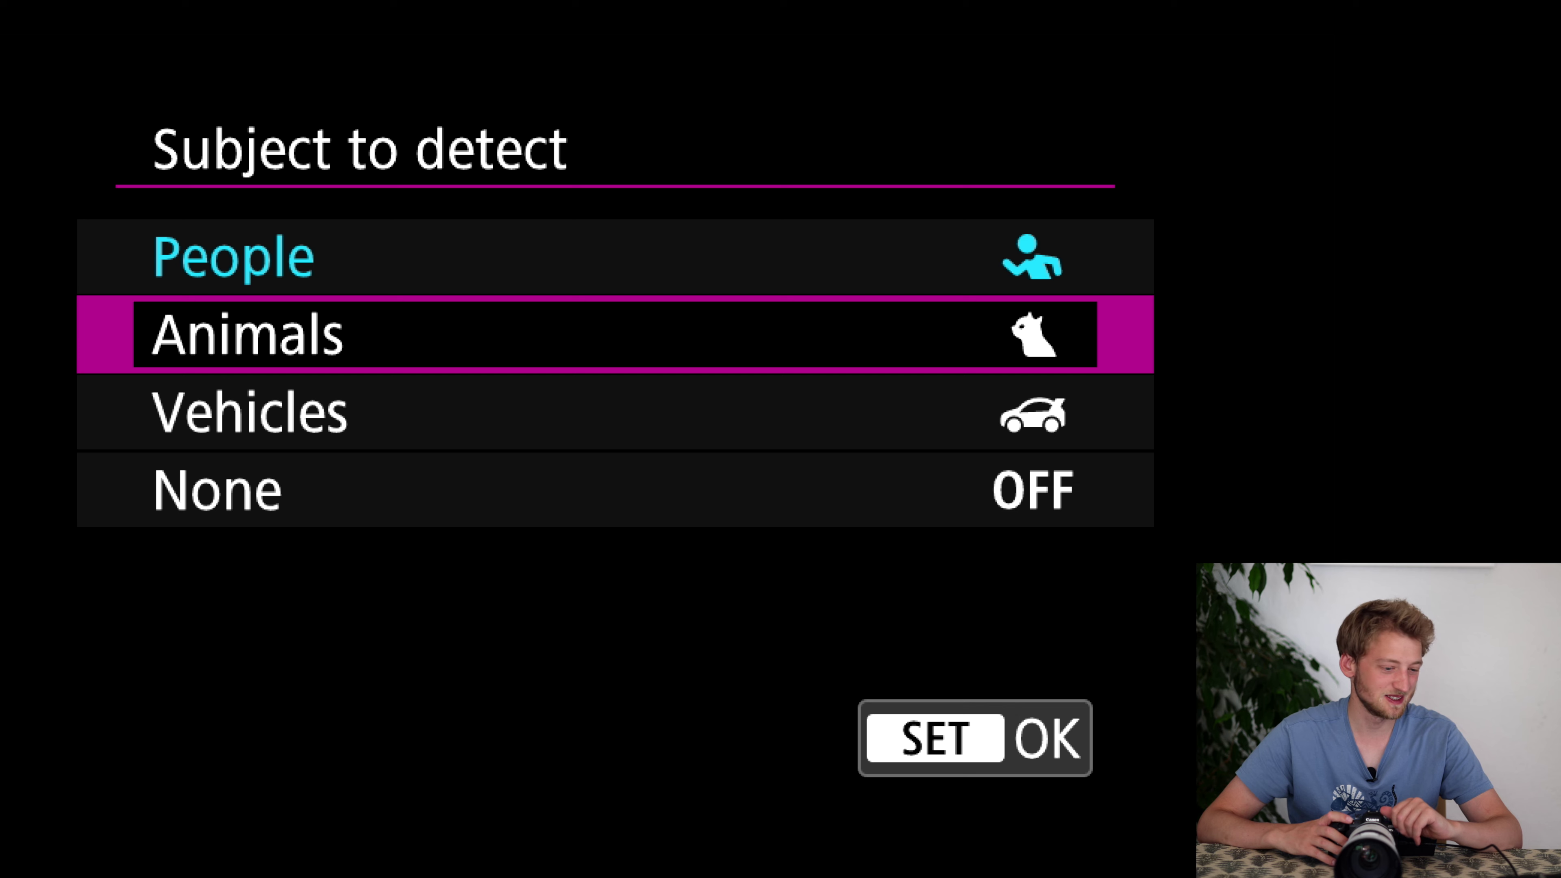
pyautogui.press('Return')
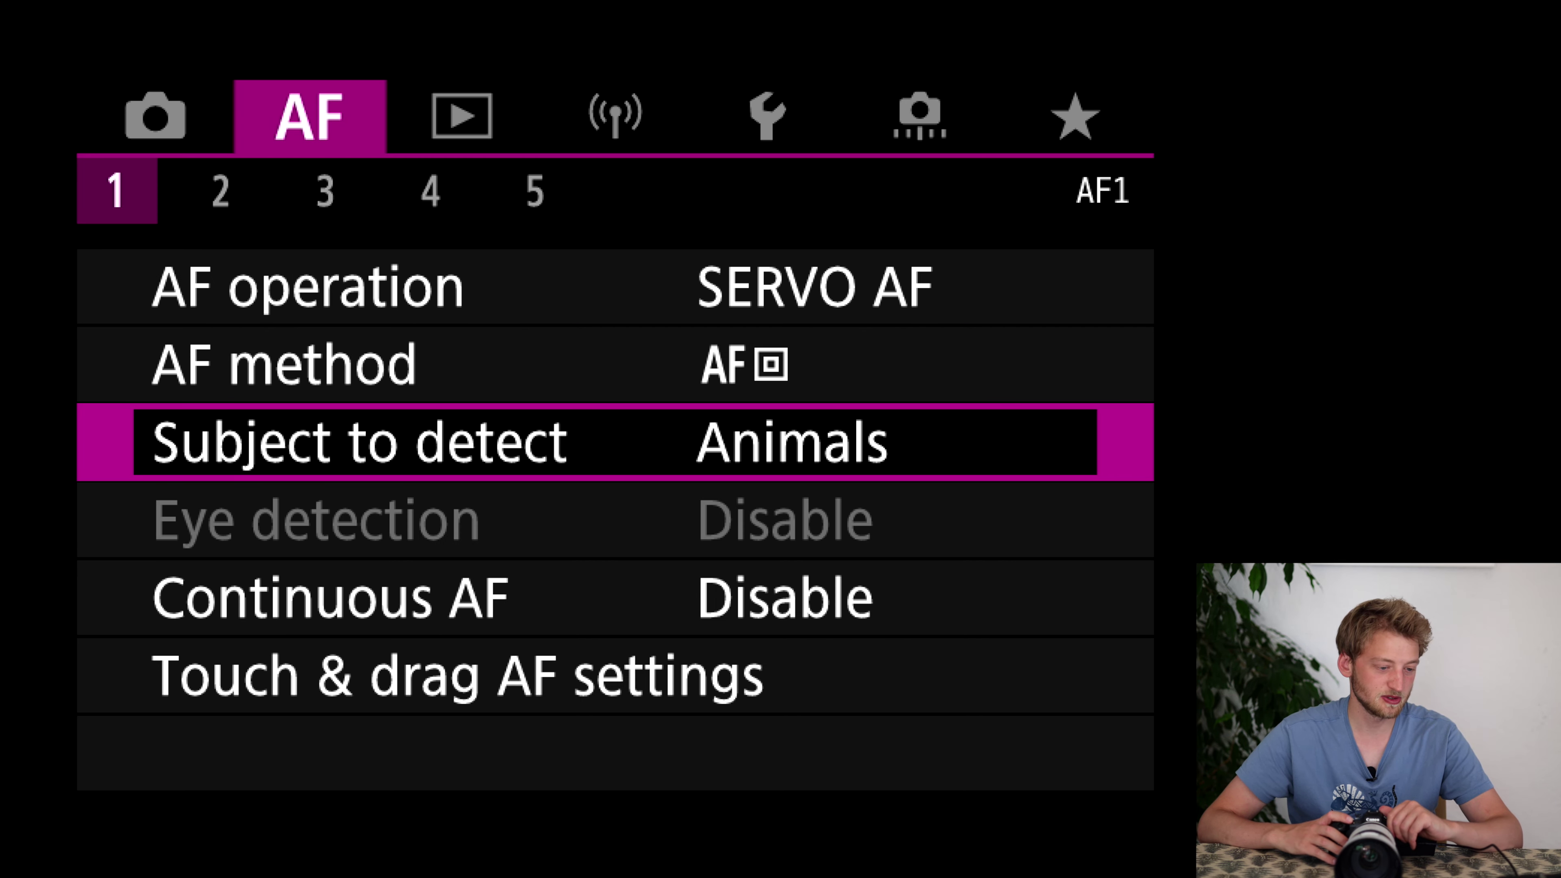
pyautogui.press('Up')
pyautogui.press('Down')
pyautogui.press('Down')
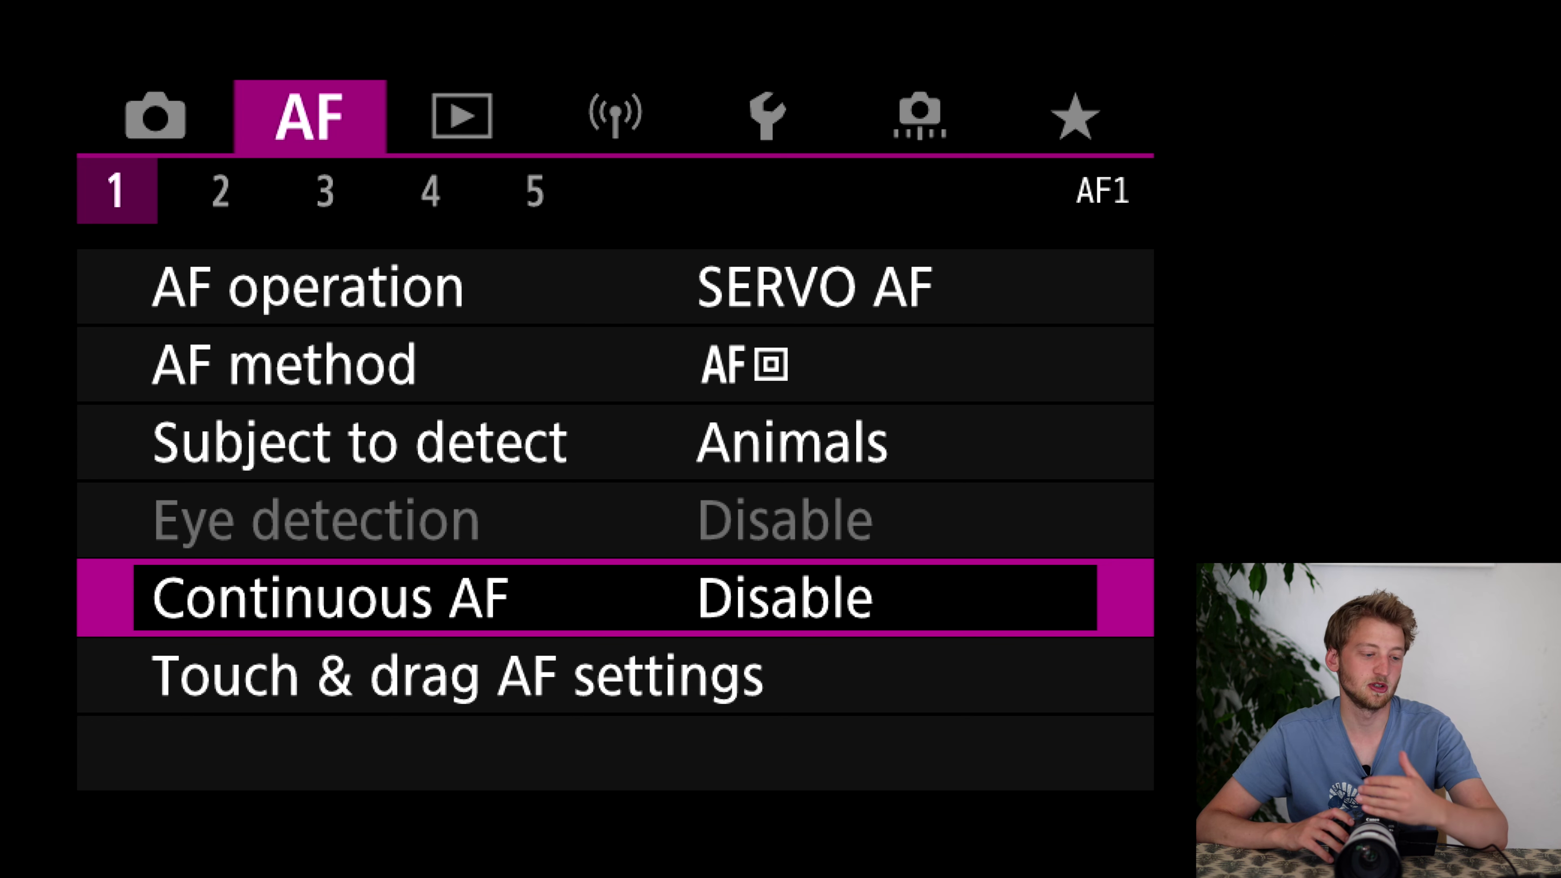
# - Review Touch & drag AF without changes, then open MF peaking on AF2
pyautogui.press('Down')
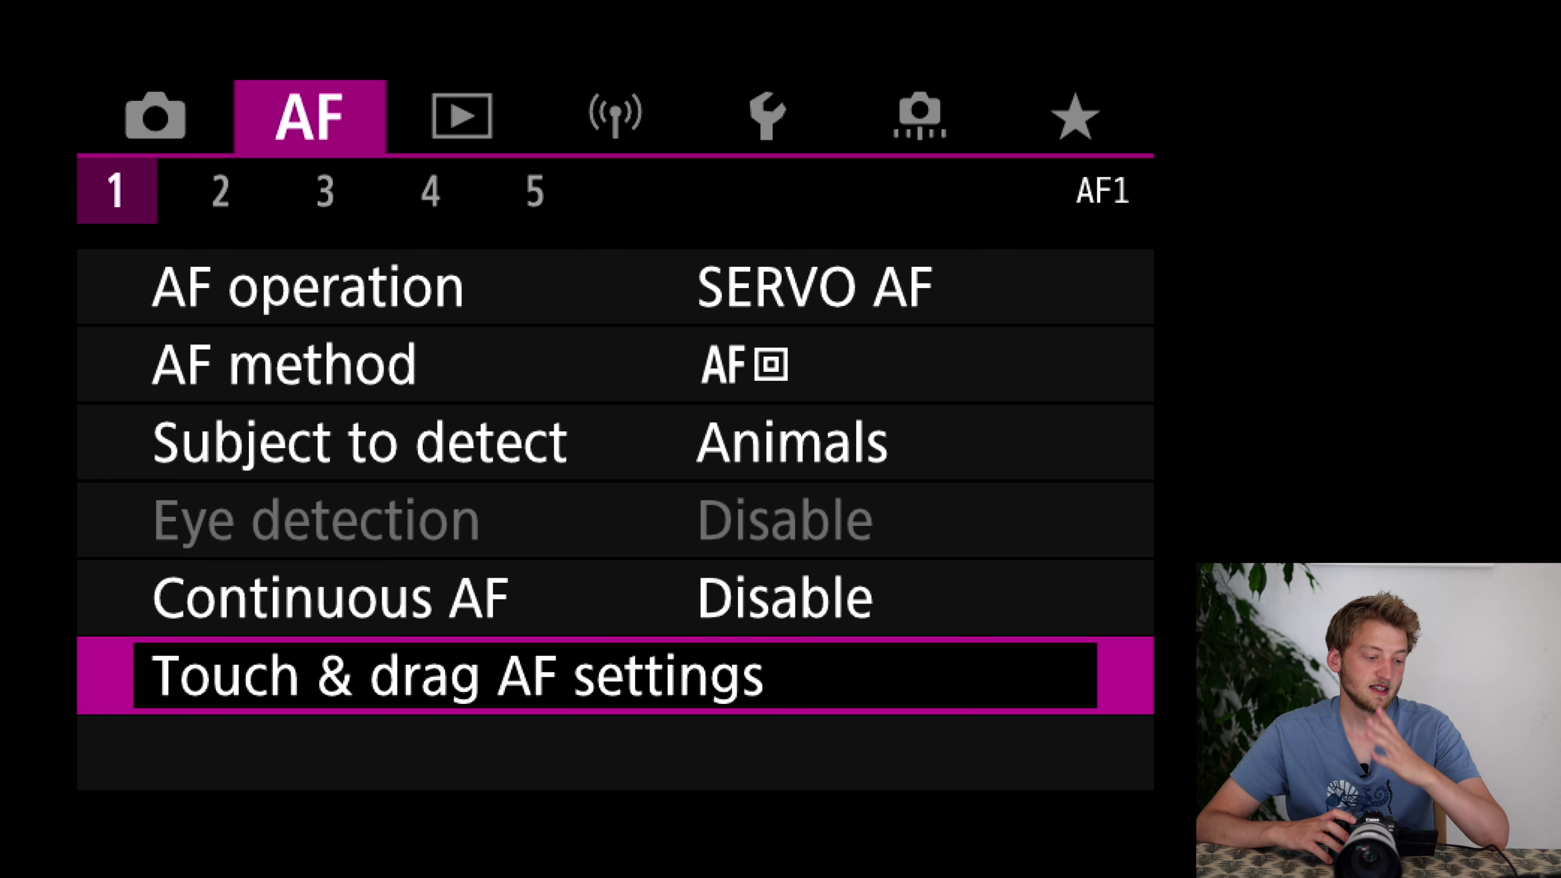
pyautogui.press('Return')
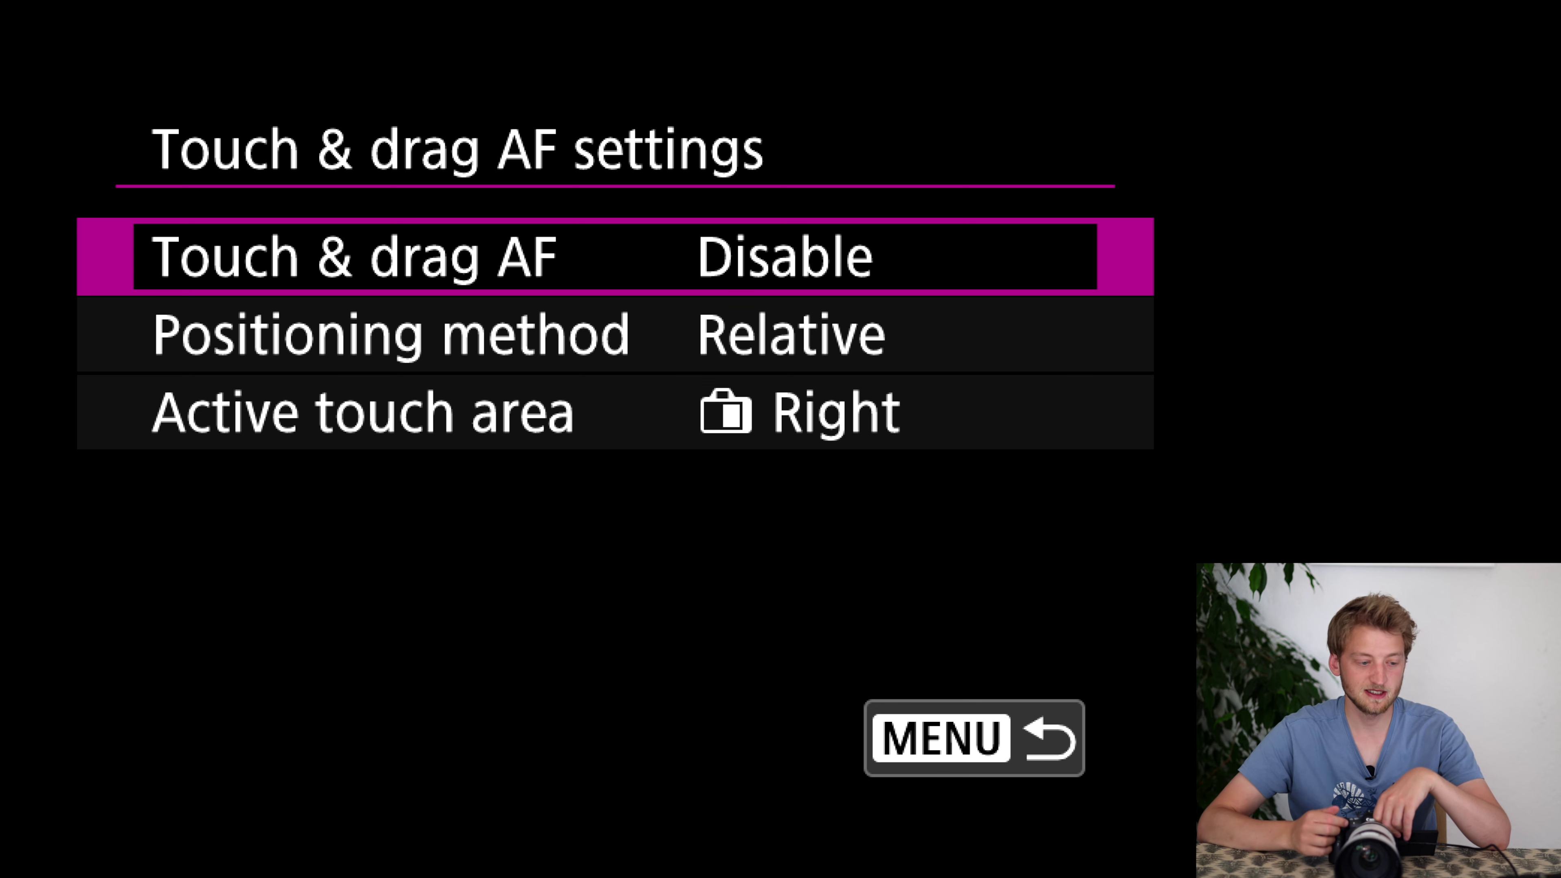
pyautogui.press('Escape')
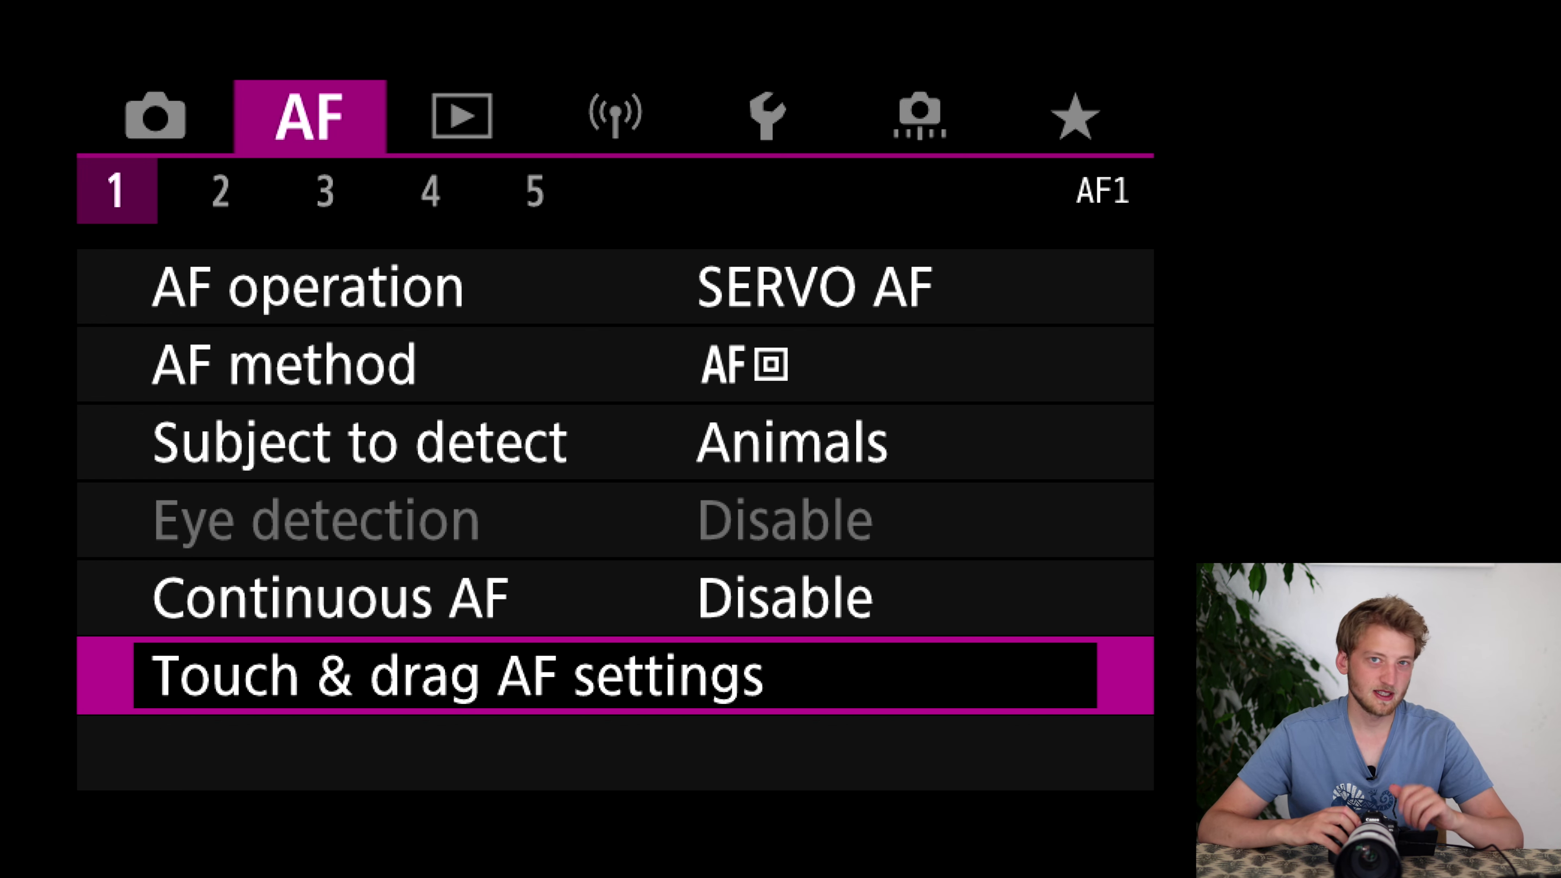
pyautogui.press('Down')
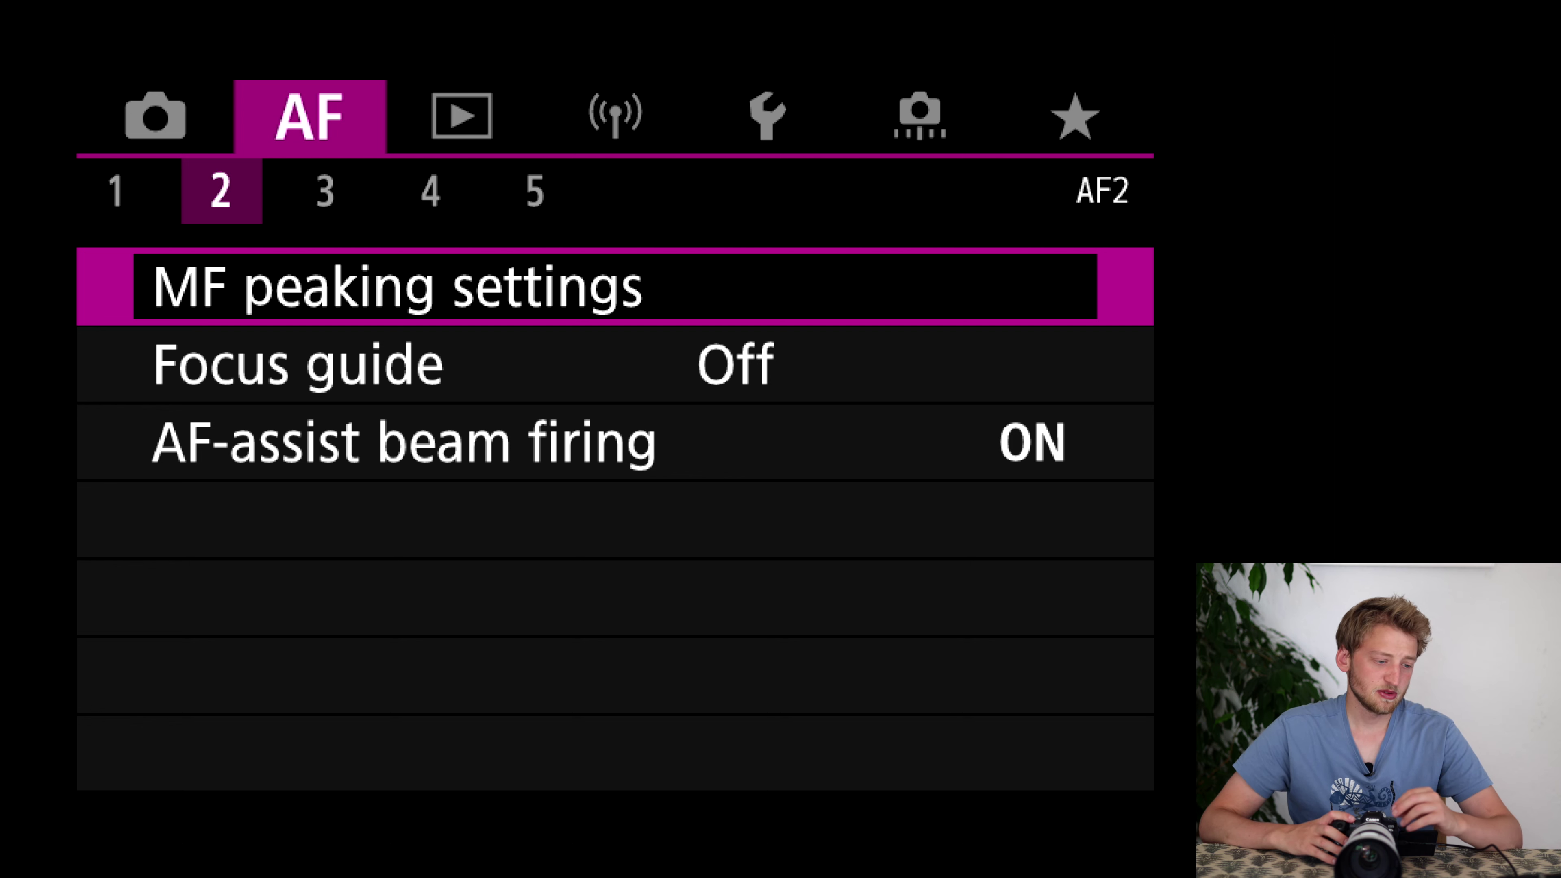
pyautogui.press('Return')
# - Turn MF peaking On
pyautogui.press('Return')
pyautogui.press('Up')
pyautogui.press('Return')
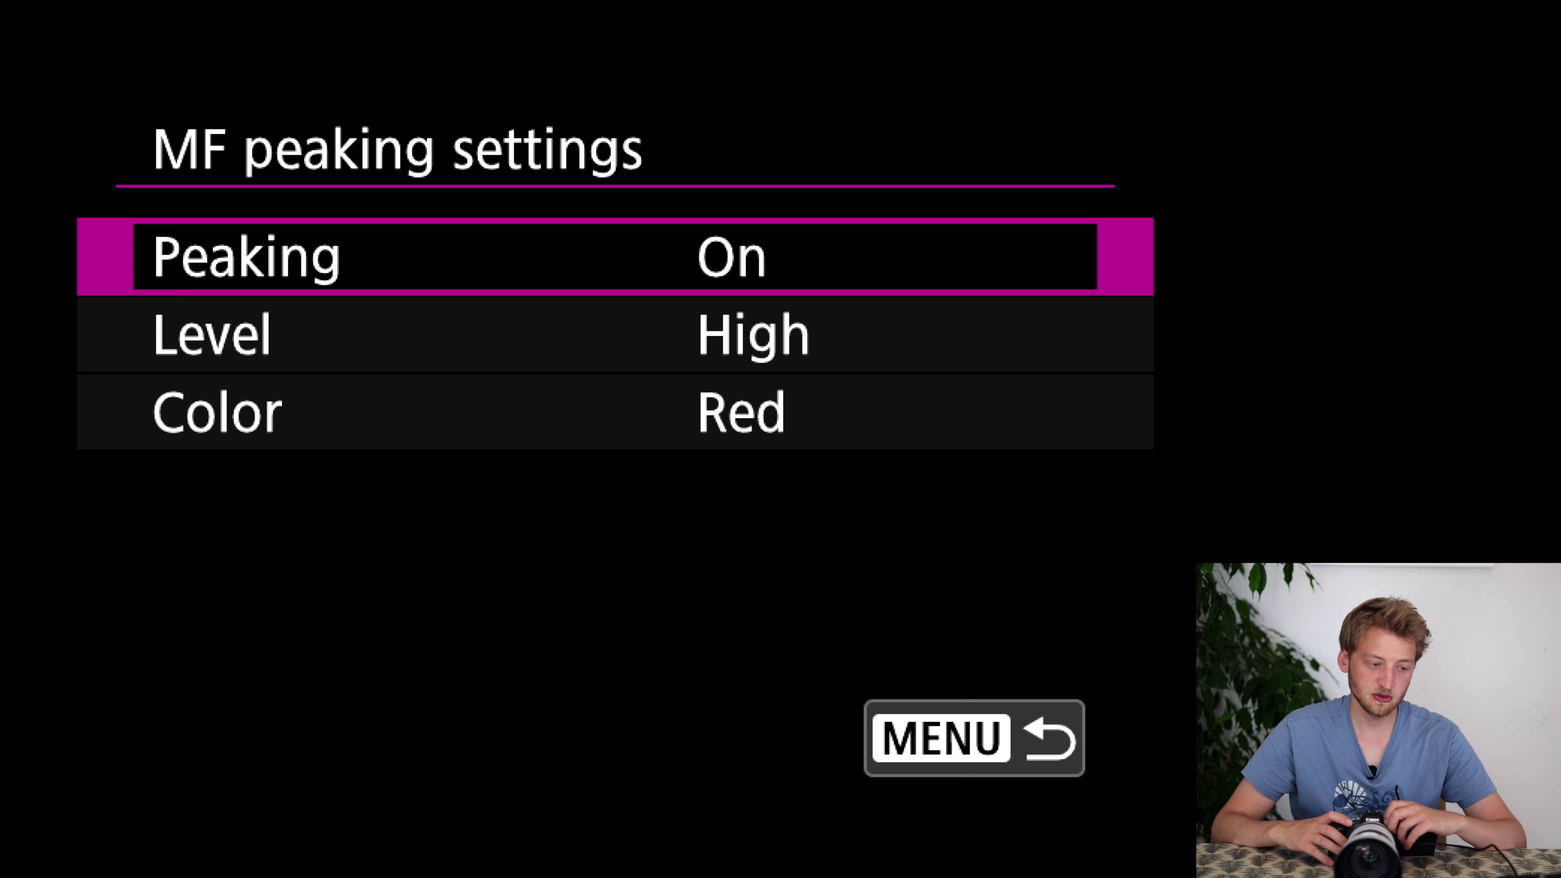
pyautogui.press('Escape')
# - Turn Focus guide On
pyautogui.press('Down')
pyautogui.press('Return')
pyautogui.press('Up')
pyautogui.press('Return')
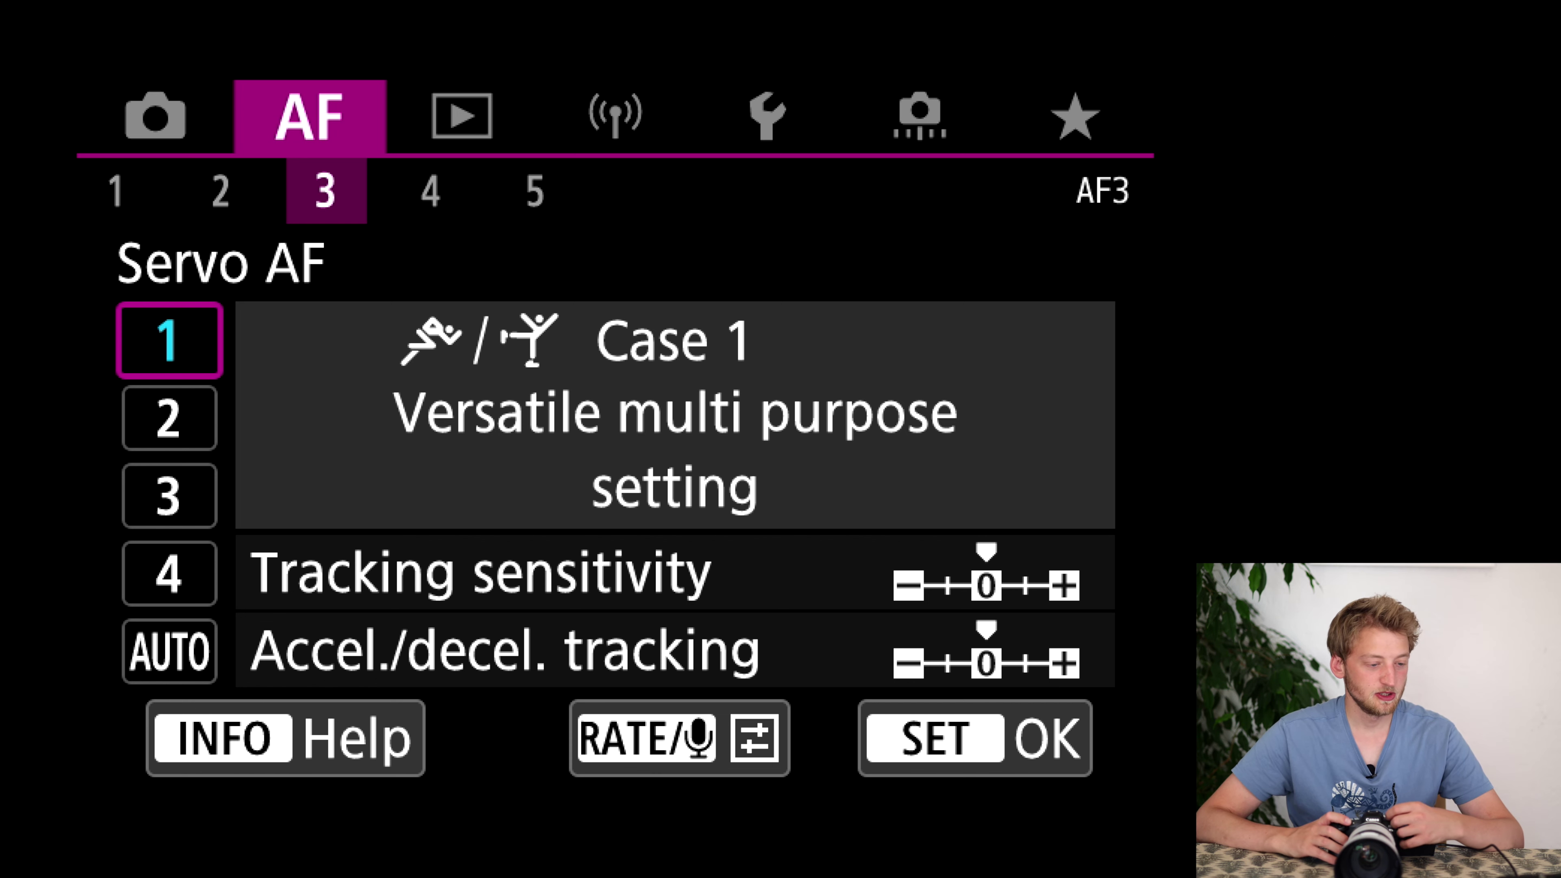
# - Lower Servo AF Case 1 tracking sensitivity to -1, then go to the AF4 page
pyautogui.press('F1')
pyautogui.press('F1')
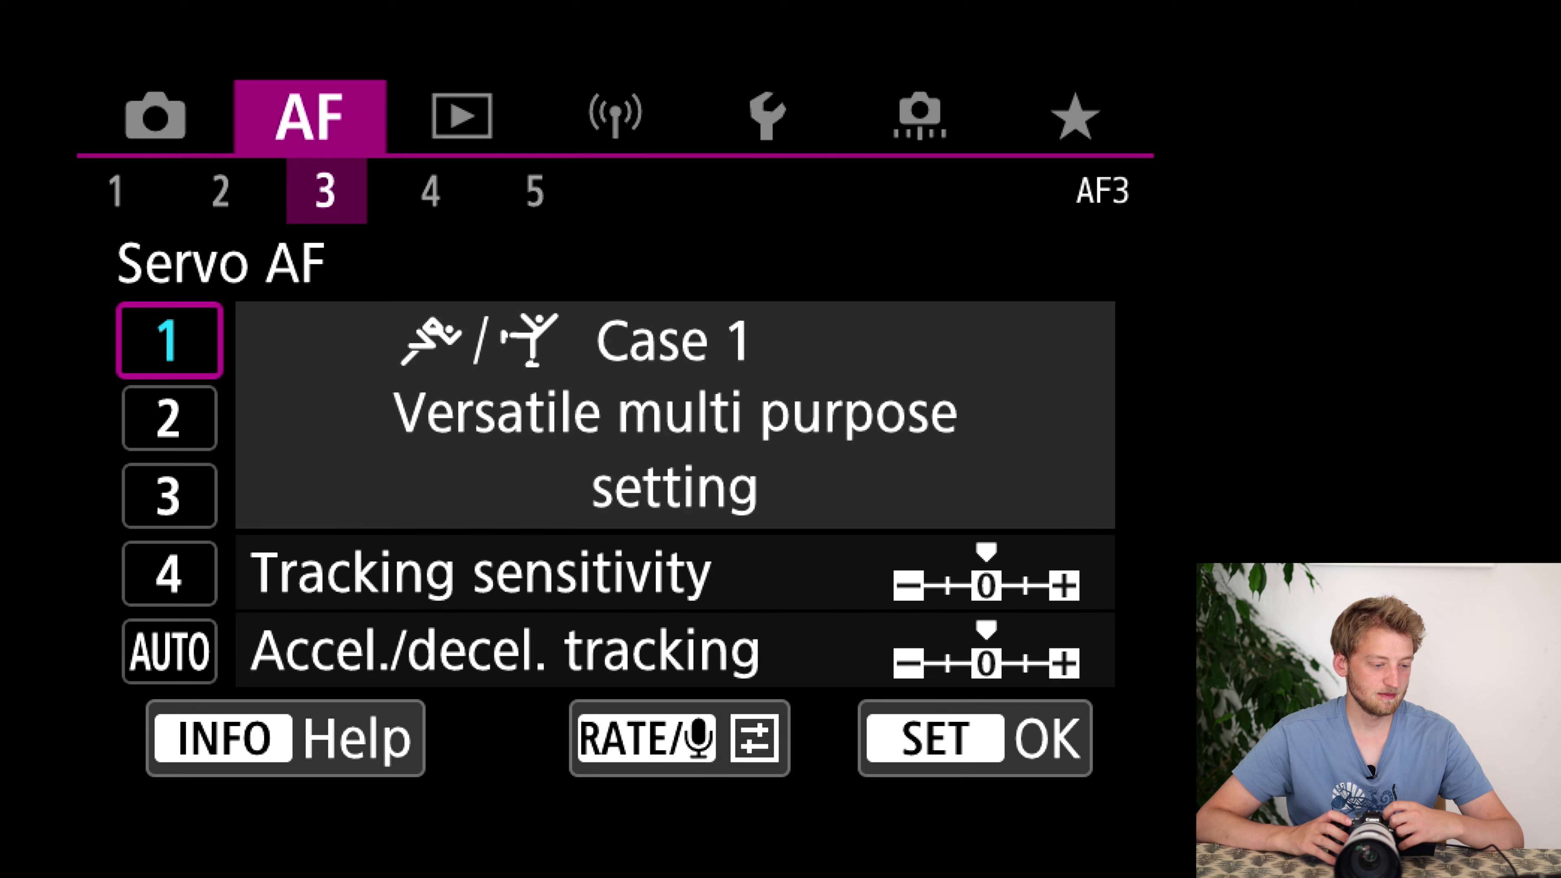
pyautogui.press('Right')
pyautogui.press('Left')
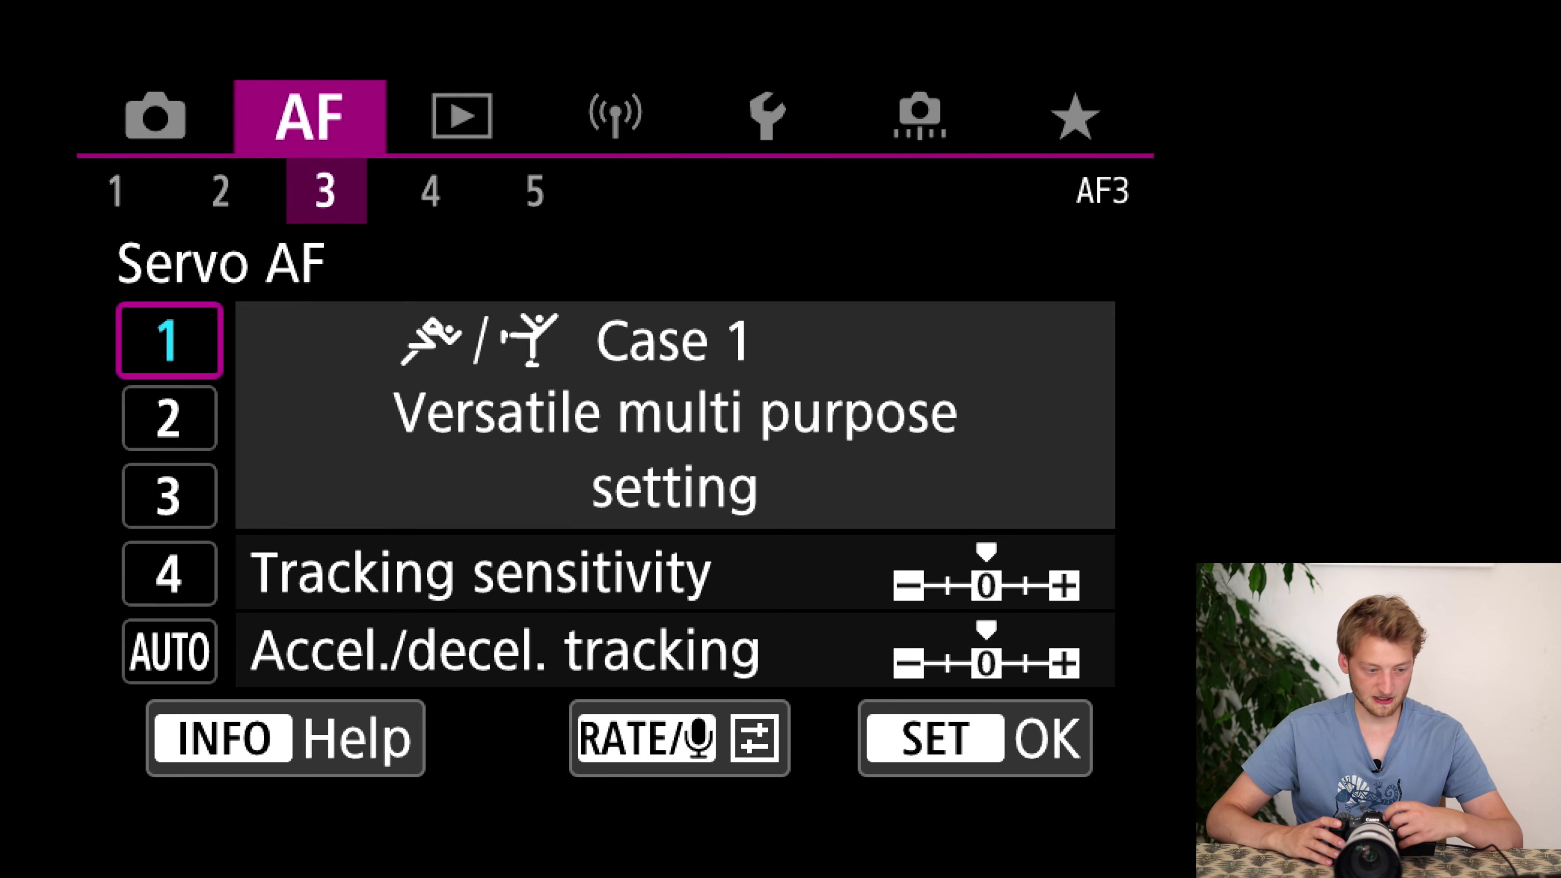
pyautogui.press('Return')
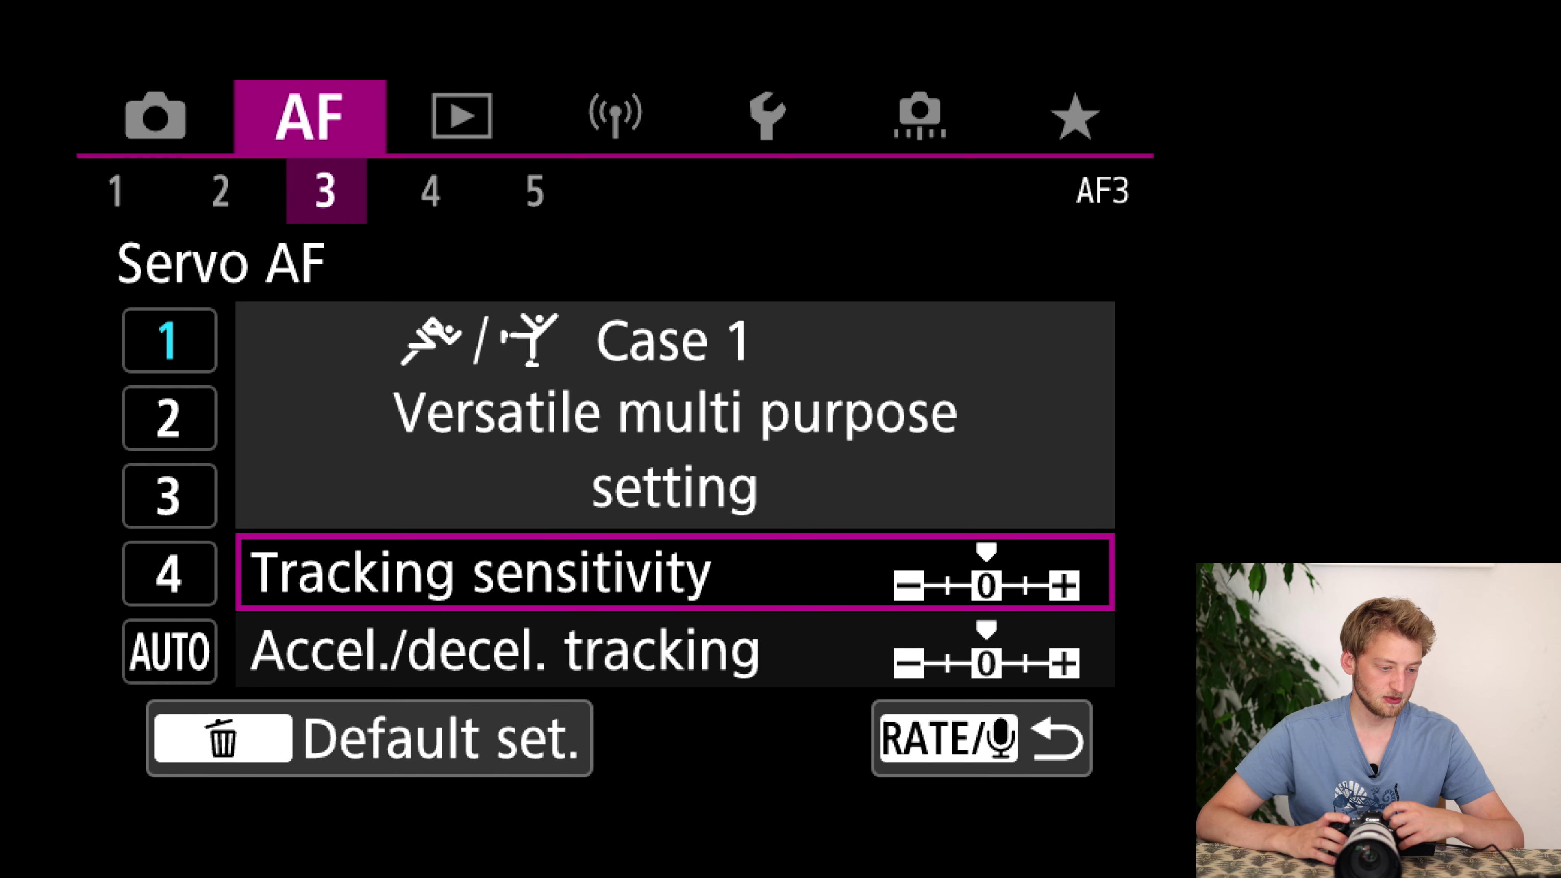
pyautogui.press('Down')
pyautogui.press('Up')
pyautogui.press('Return')
pyautogui.press('Left')
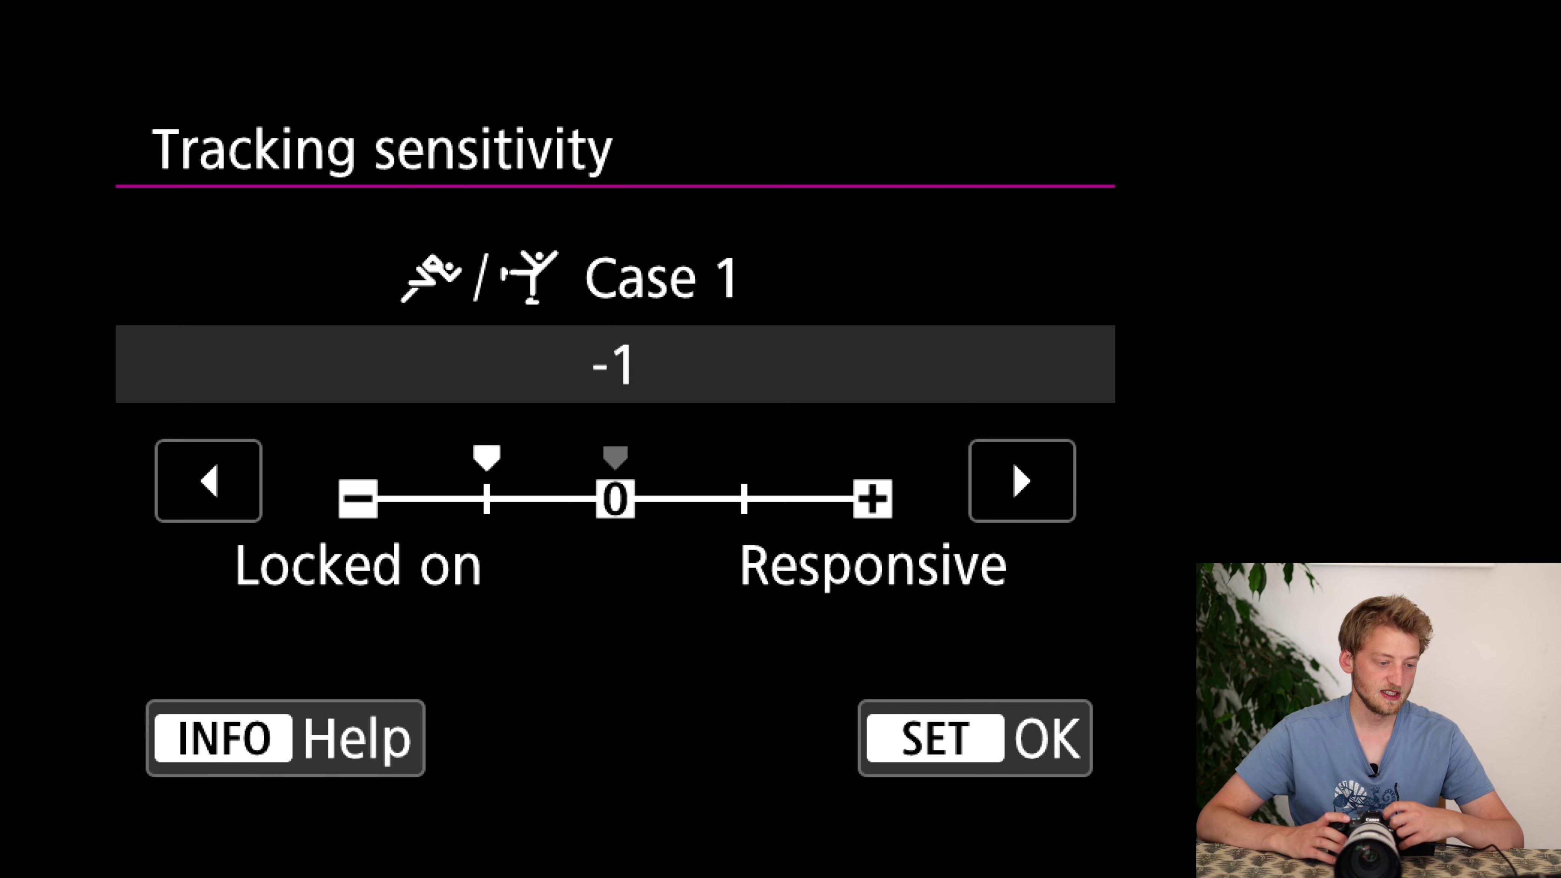
pyautogui.press('Return')
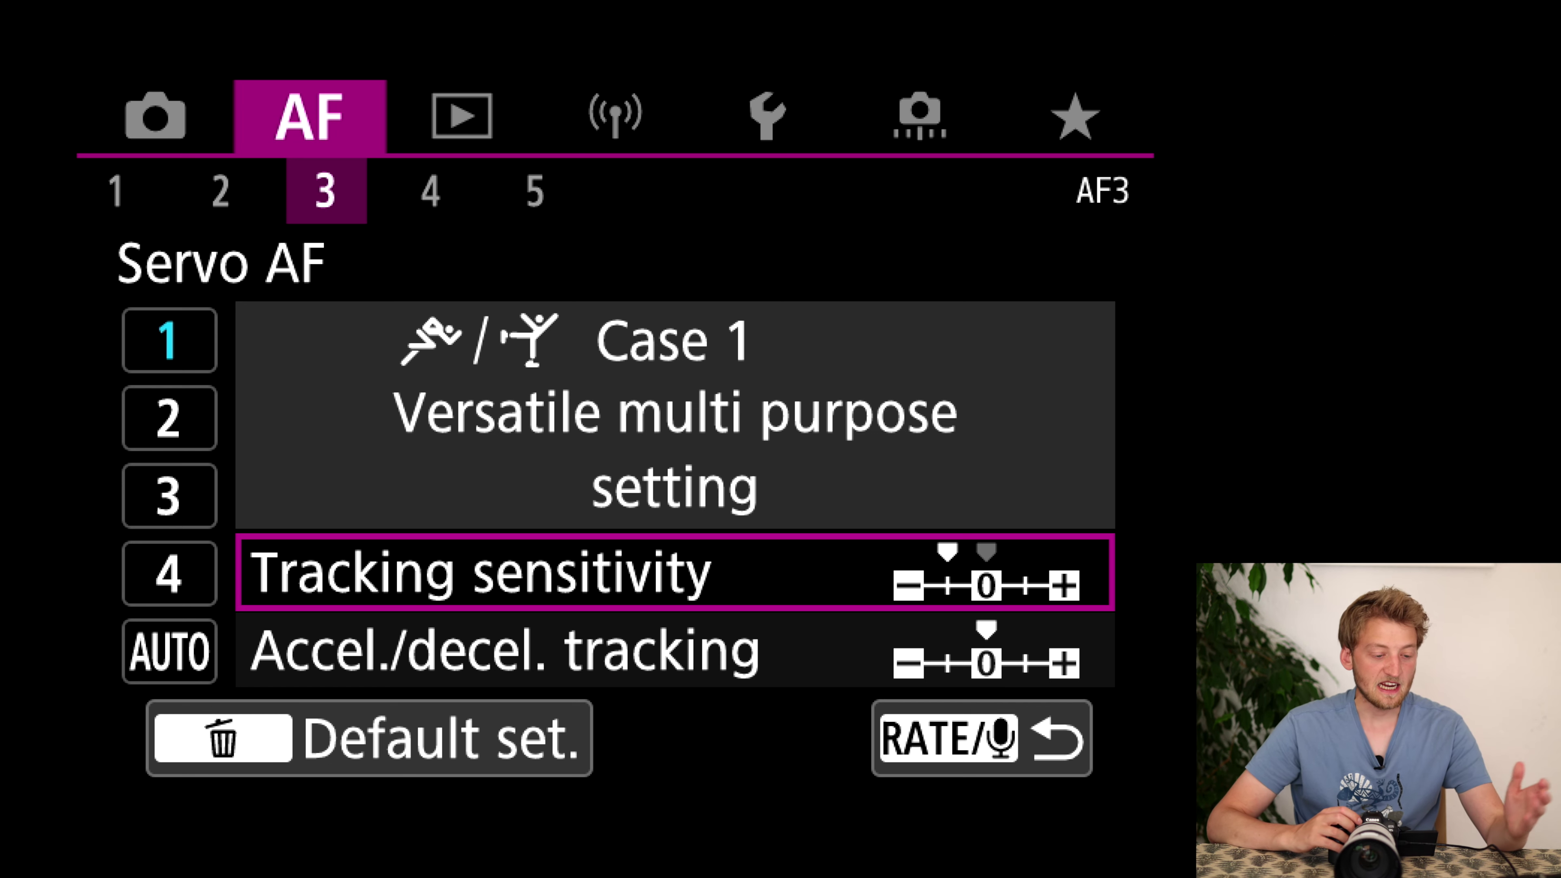
pyautogui.press('Down')
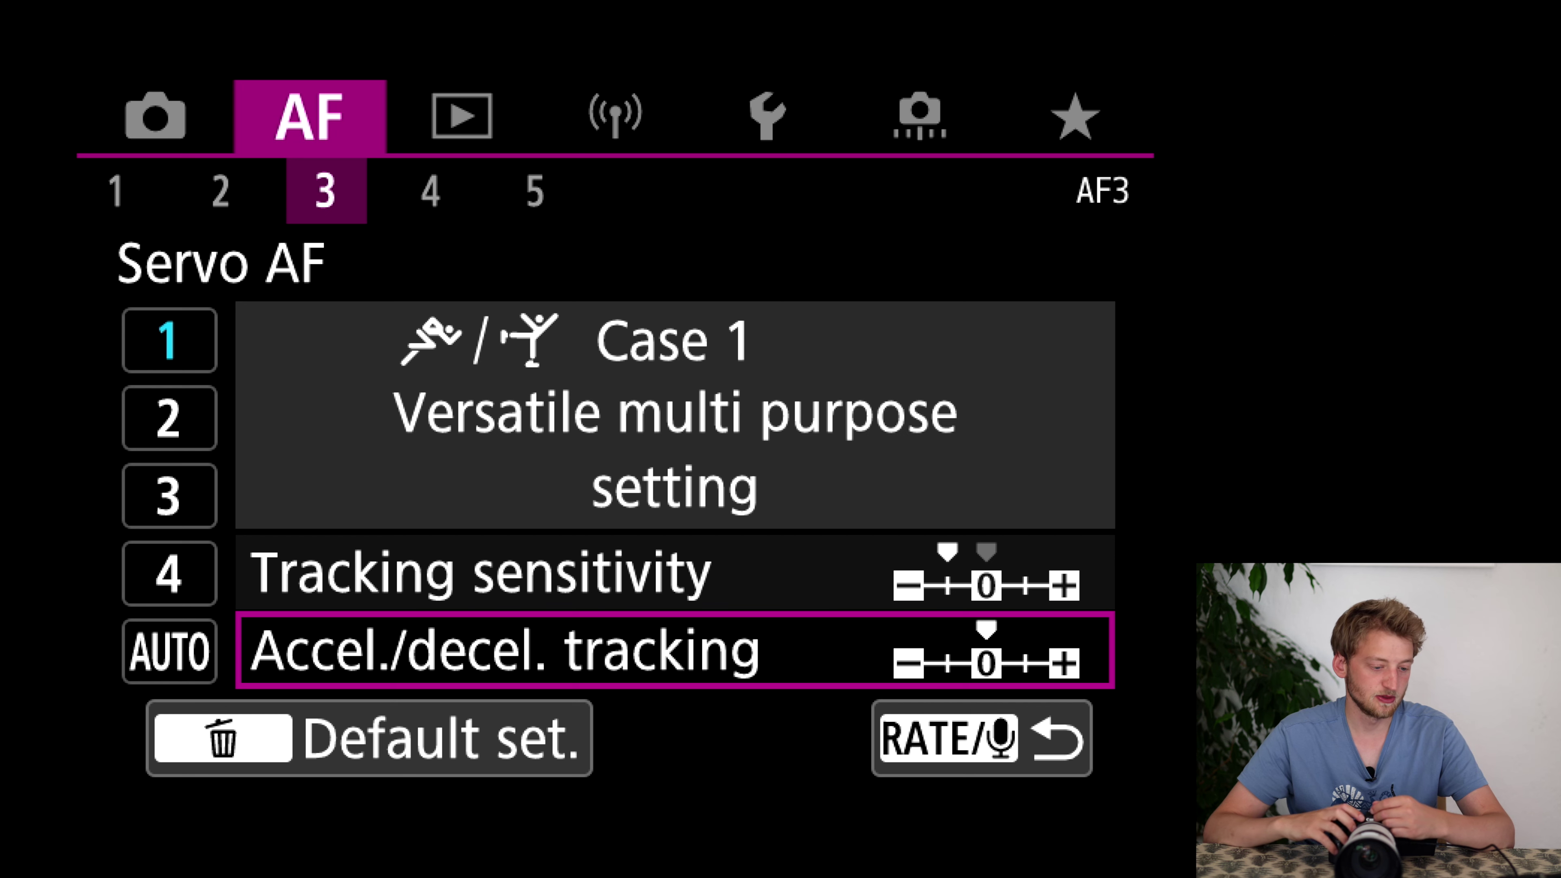
pyautogui.press('Escape')
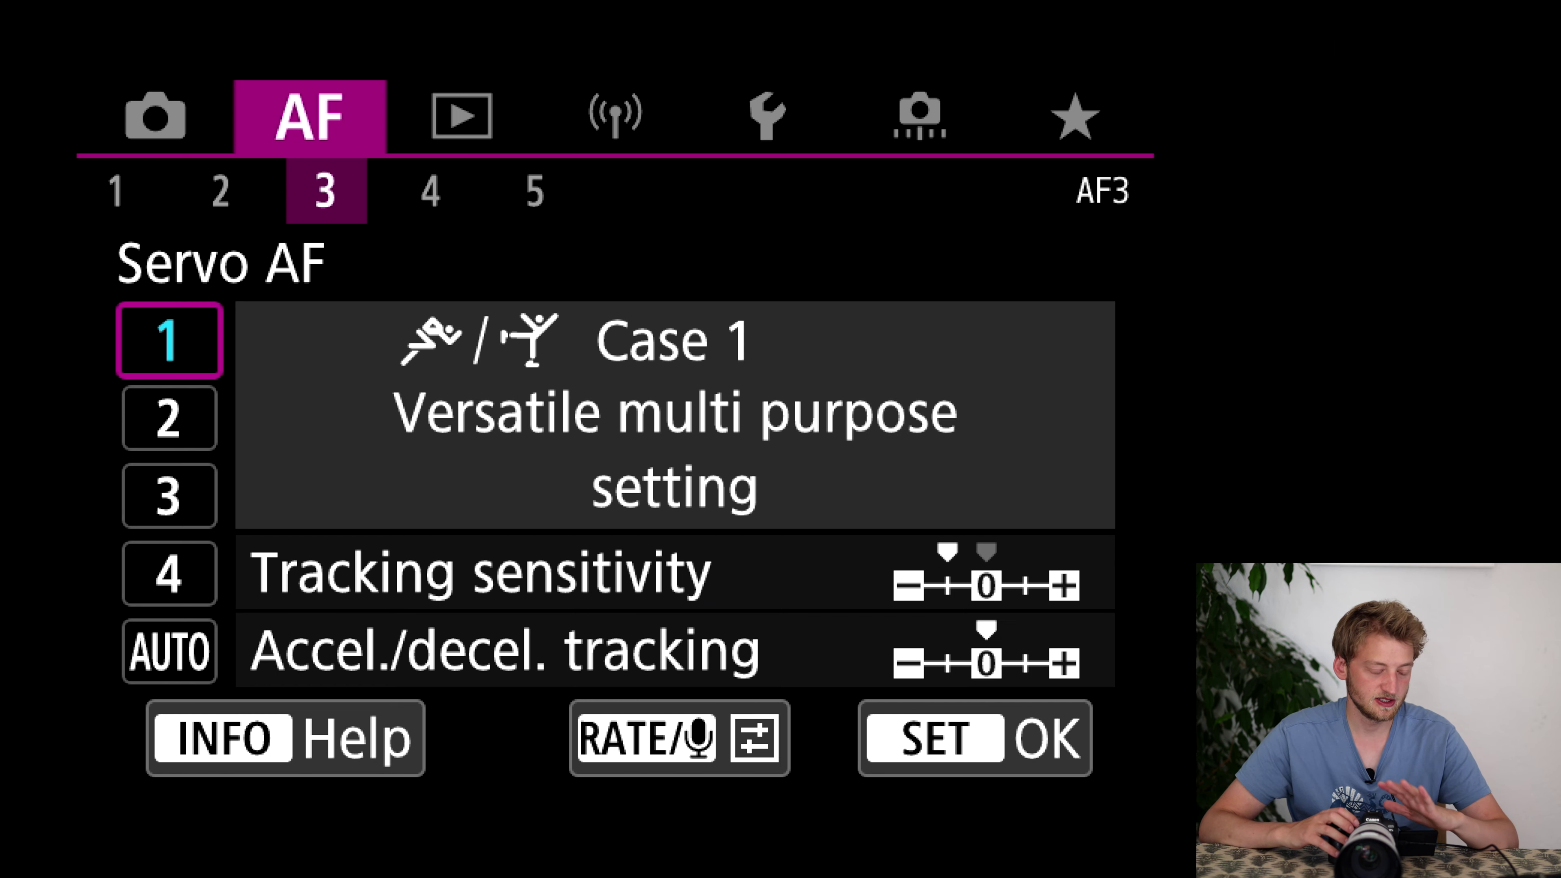
pyautogui.press('Right')
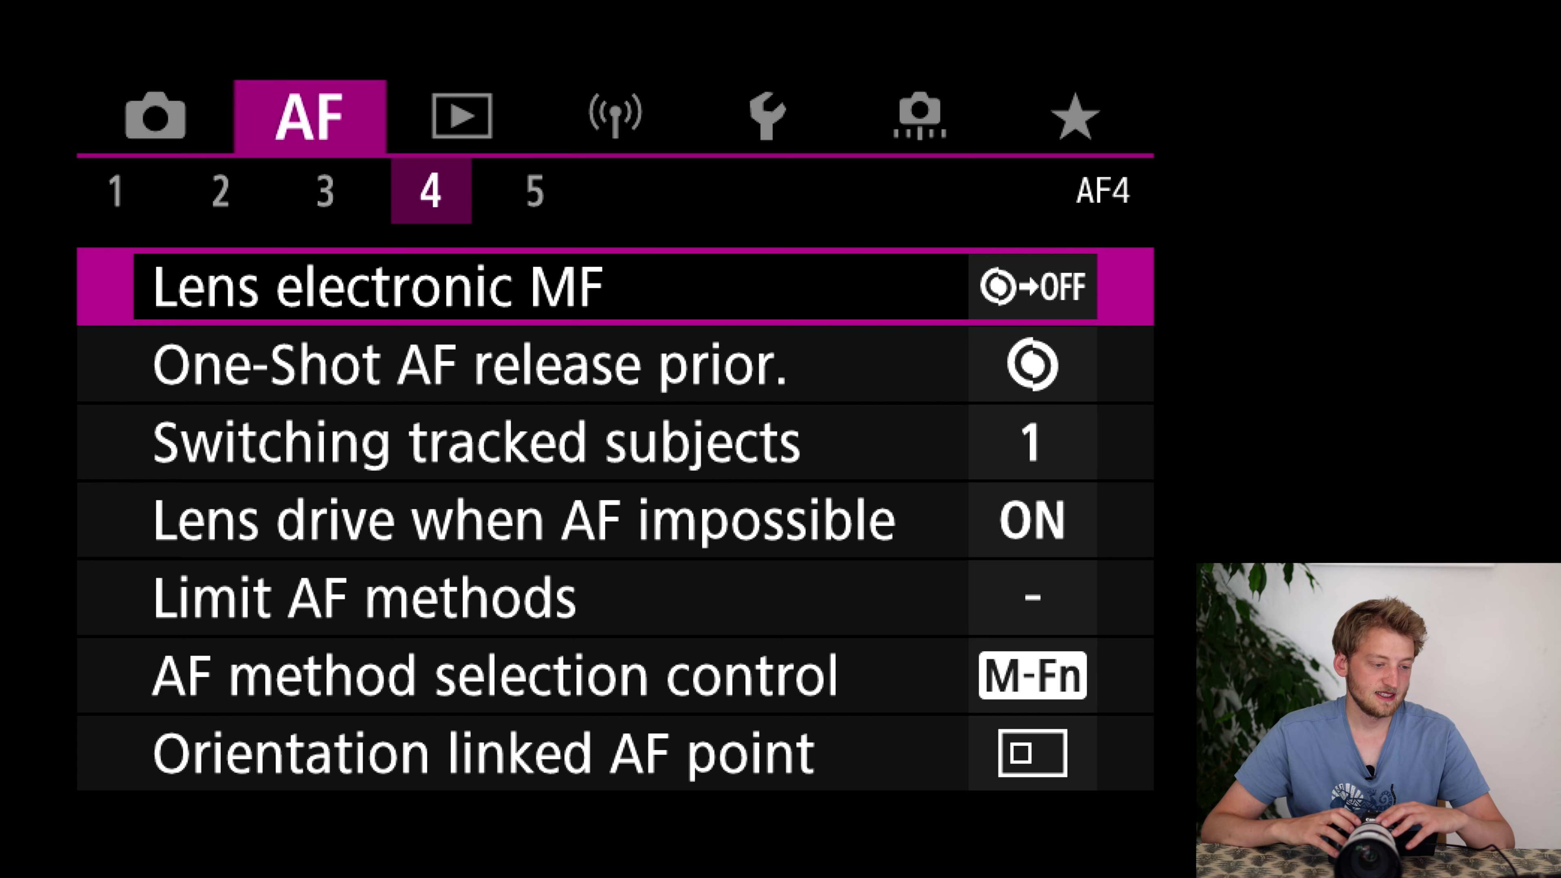
# - Leave Lens electronic MF at Disable after One-Shot and open Switching tracked subjects
pyautogui.press('Return')
pyautogui.press('Down')
pyautogui.press('Down')
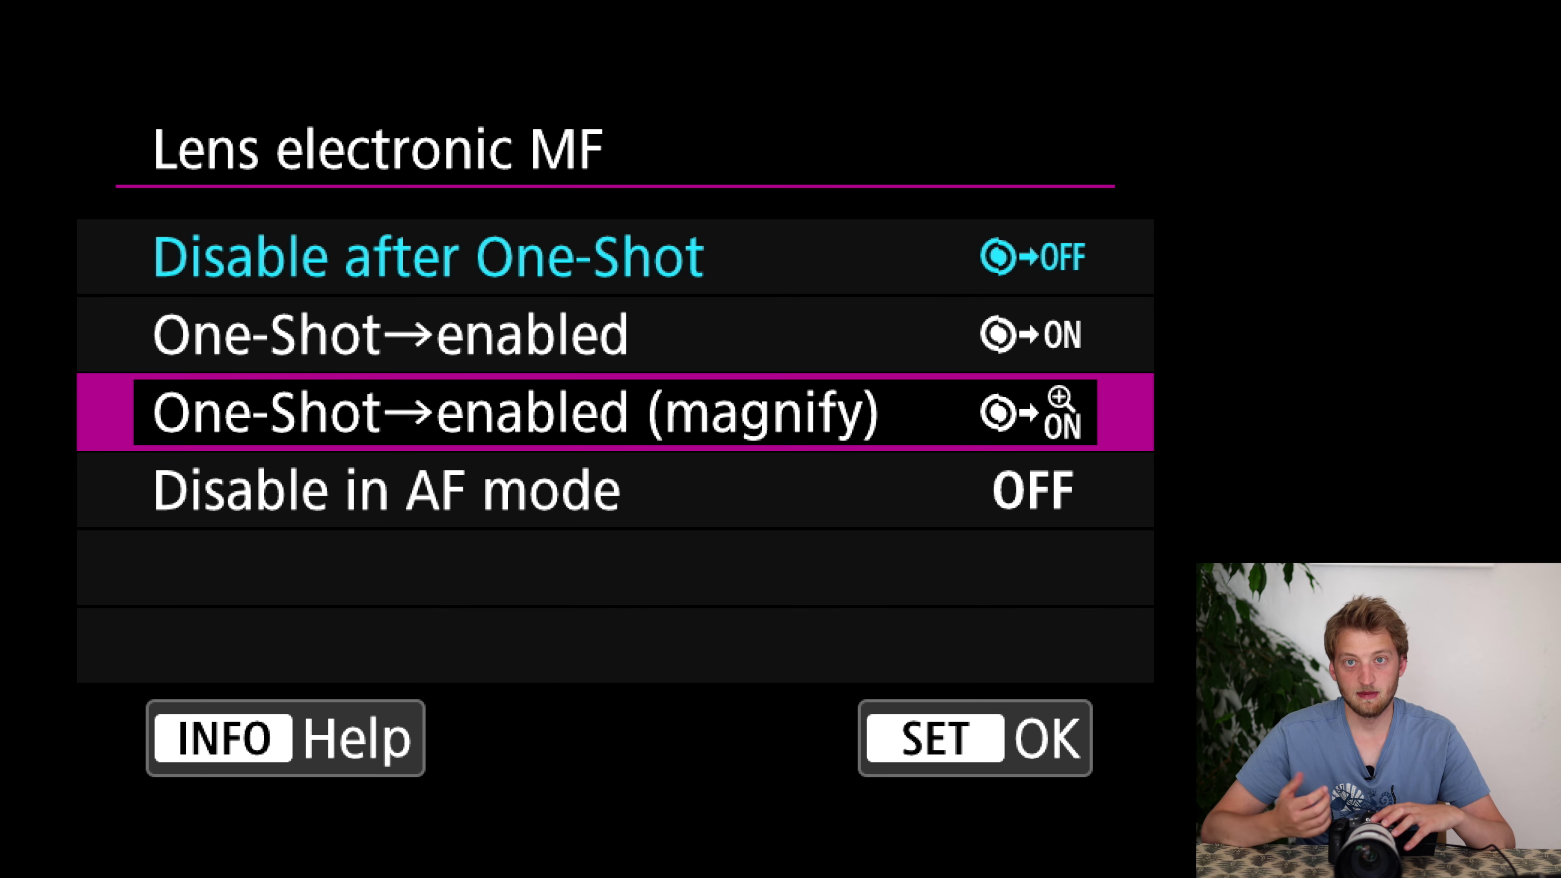
pyautogui.press('Escape')
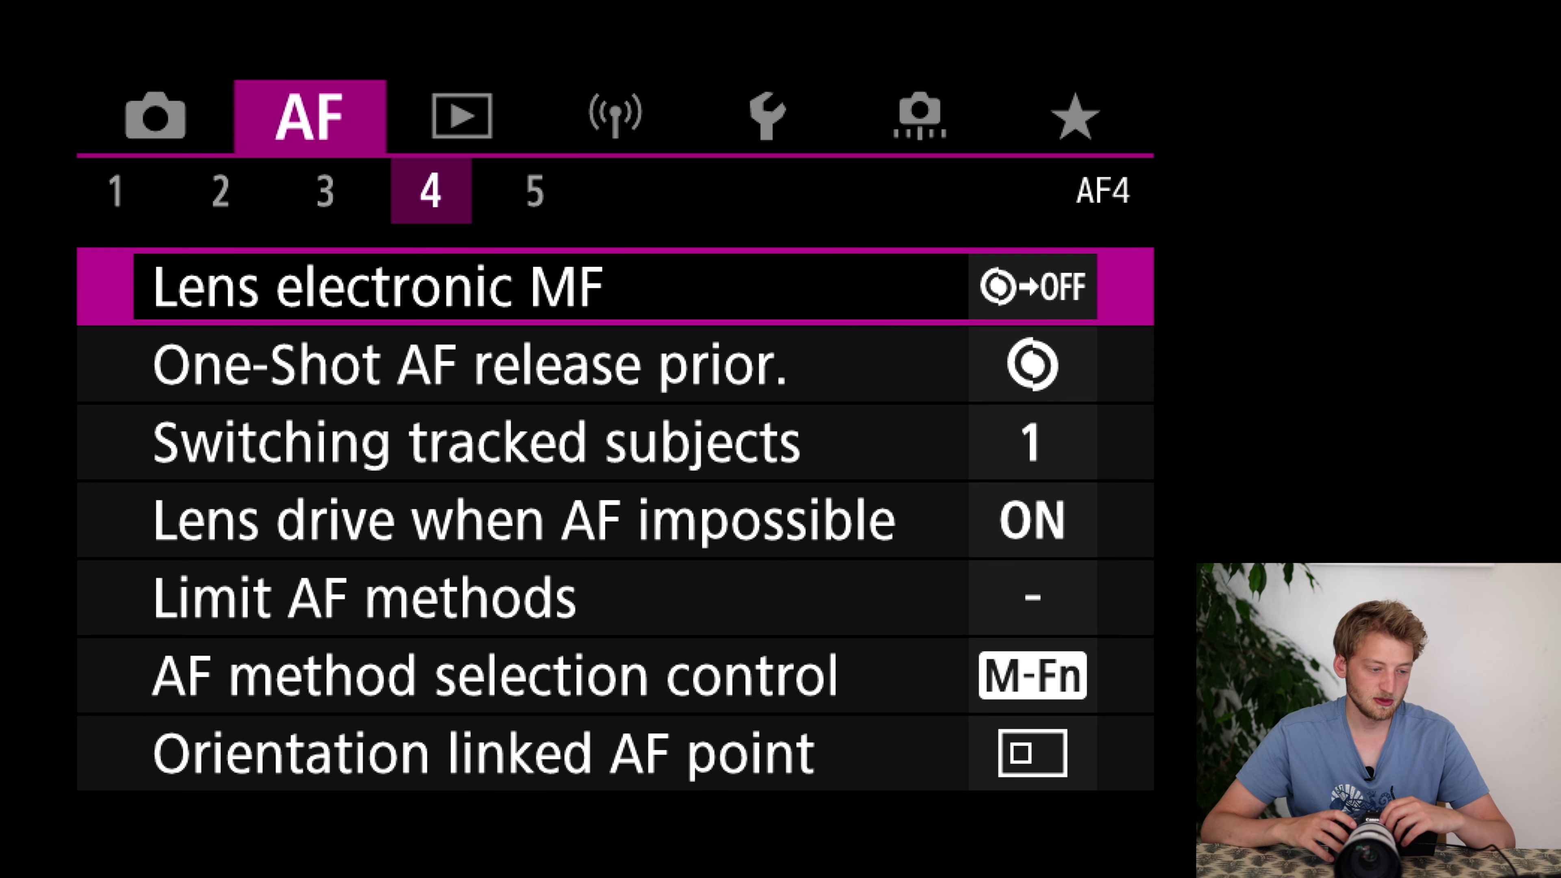
pyautogui.press('Down')
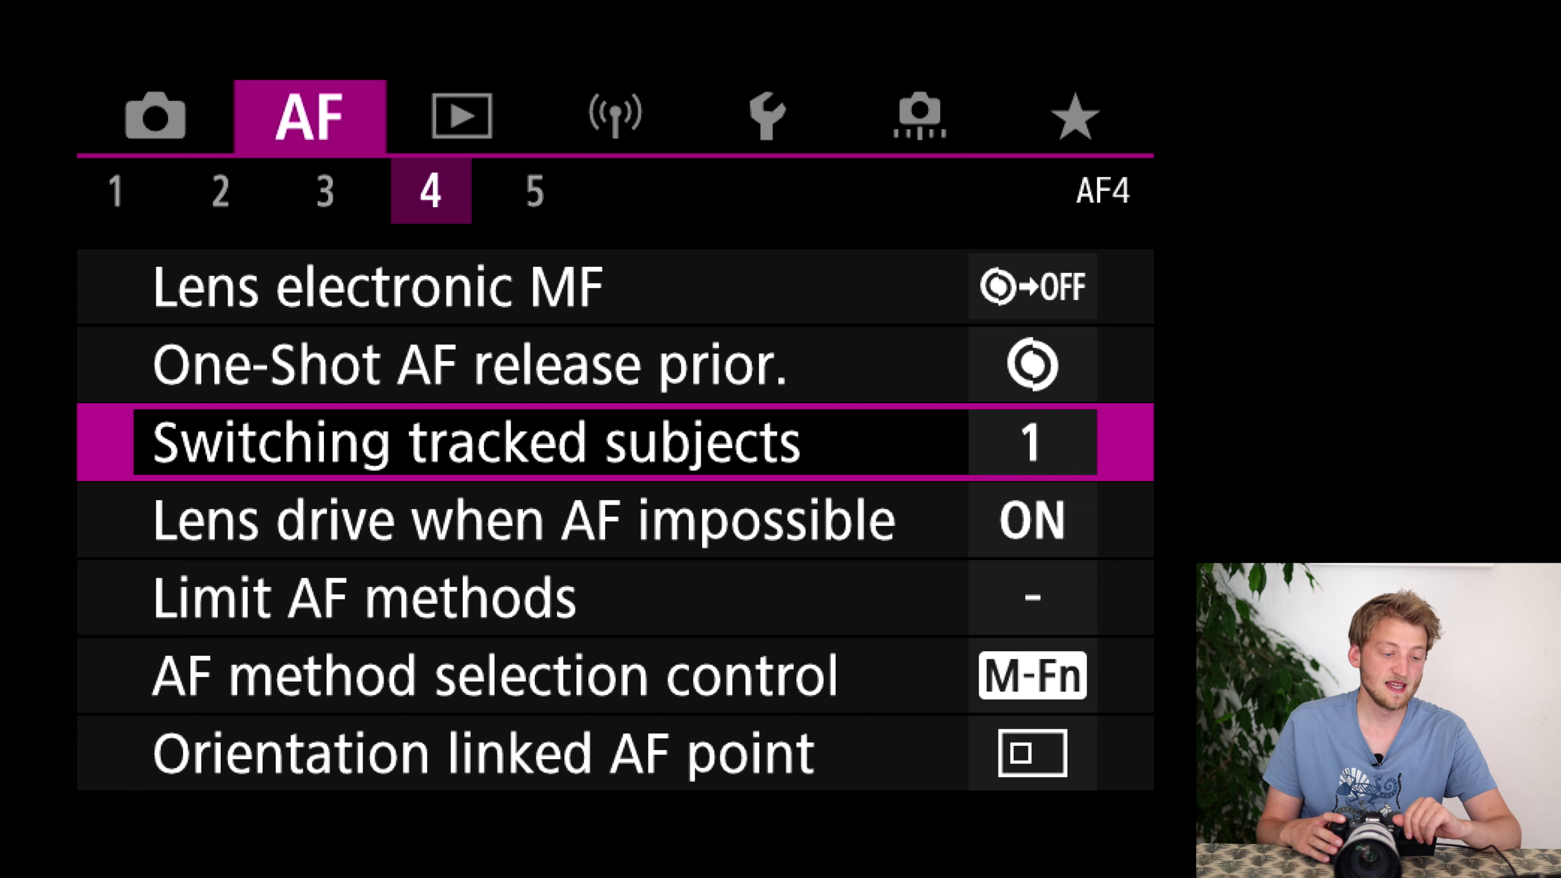
pyautogui.press('Return')
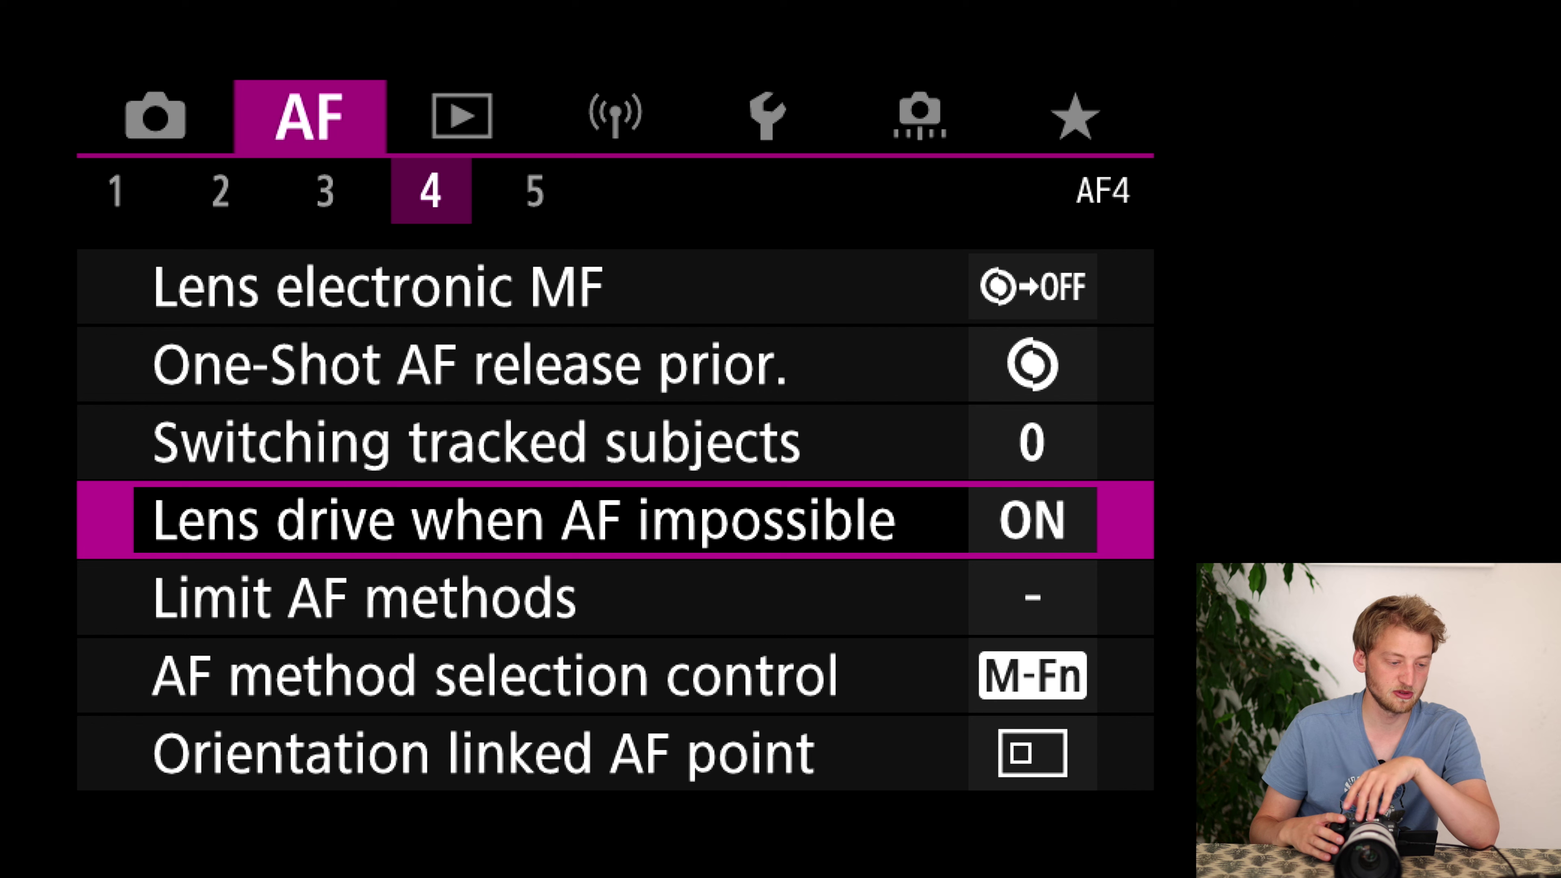
# - Review Limit AF methods, keeping all AF methods allowed
pyautogui.click(553, 596)
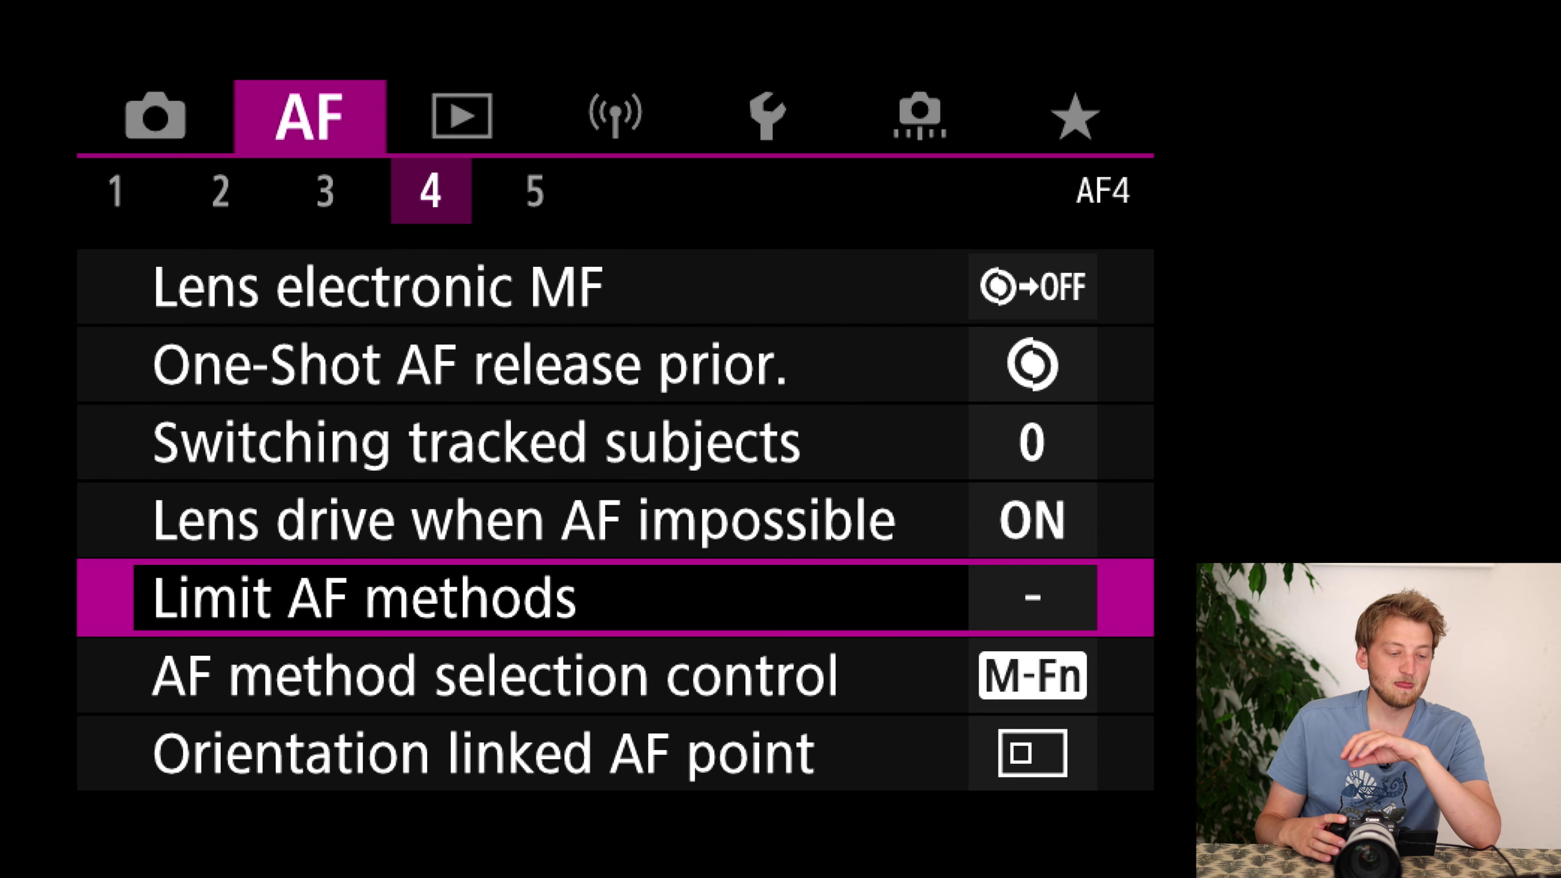
pyautogui.press('Return')
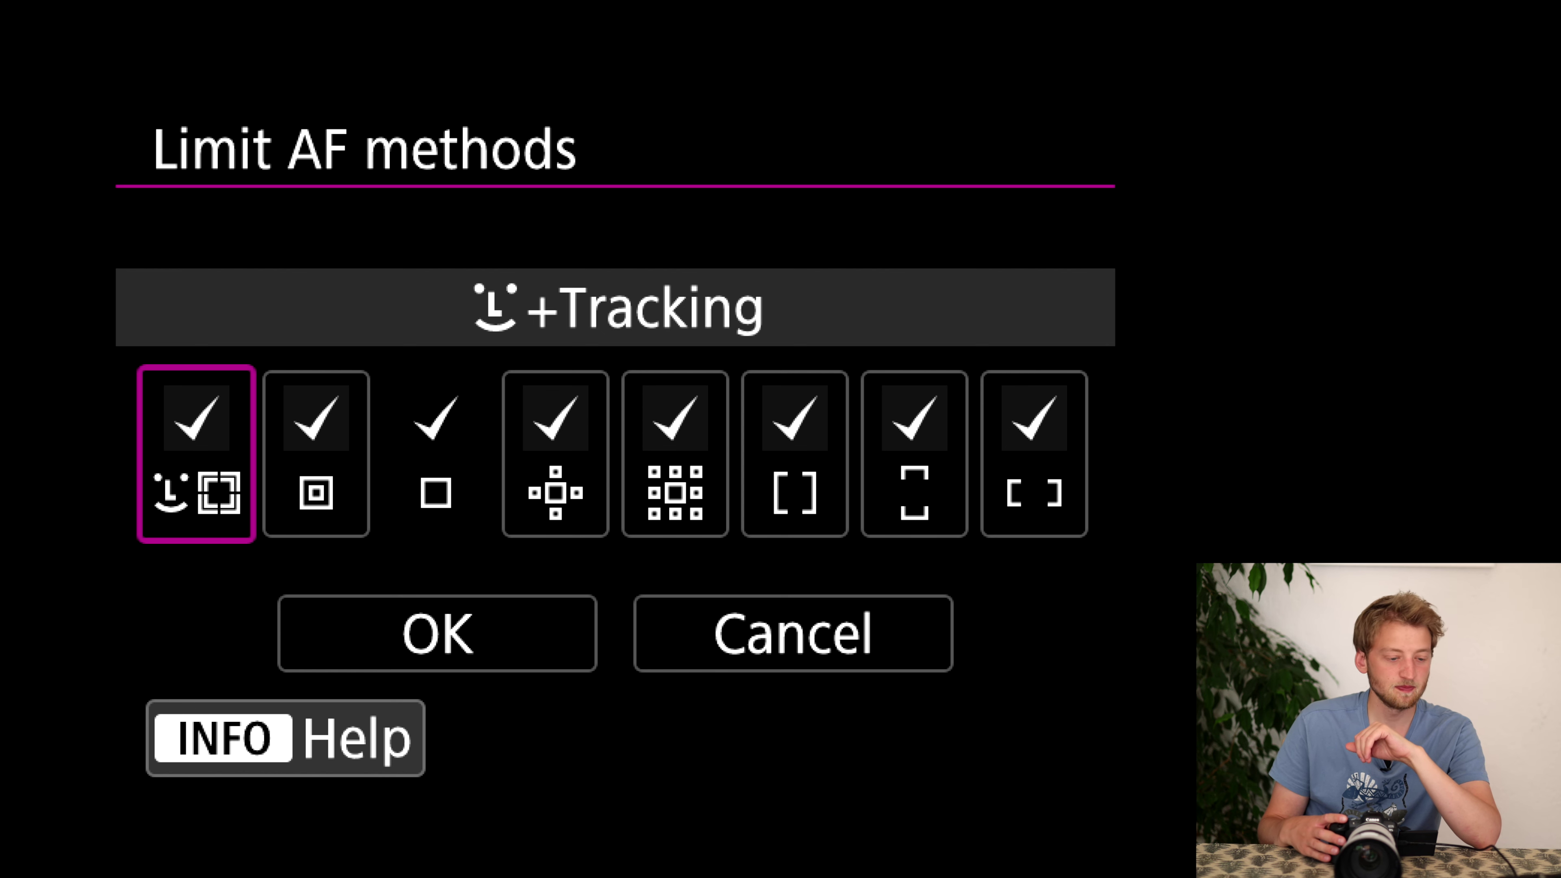
pyautogui.click(316, 454)
pyautogui.click(795, 454)
pyautogui.click(915, 453)
pyautogui.click(1034, 454)
pyautogui.click(438, 634)
pyautogui.press('Return')
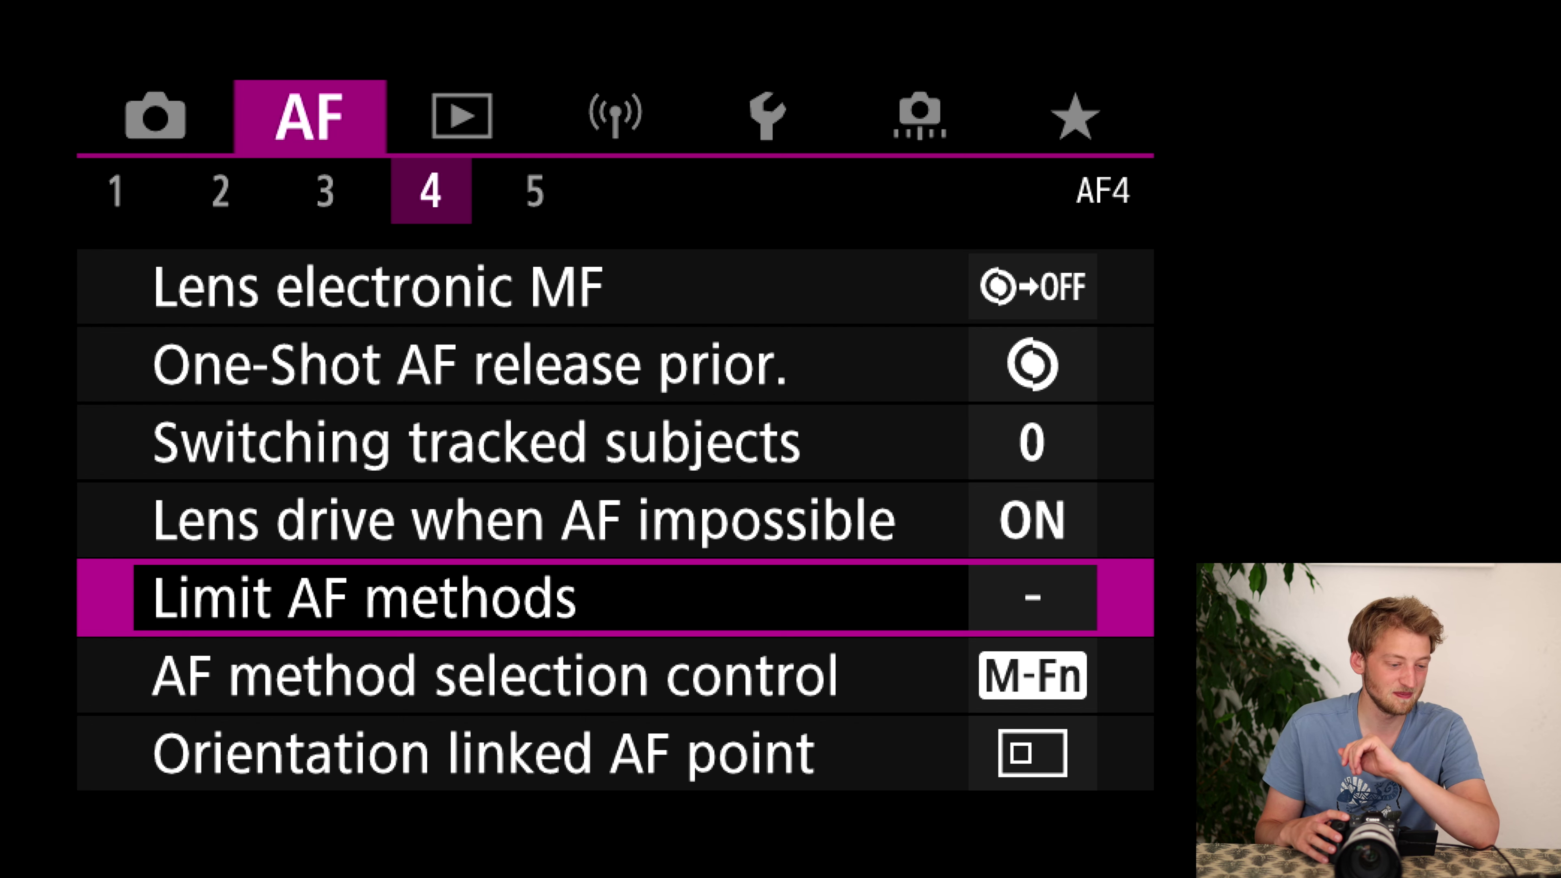
pyautogui.click(494, 675)
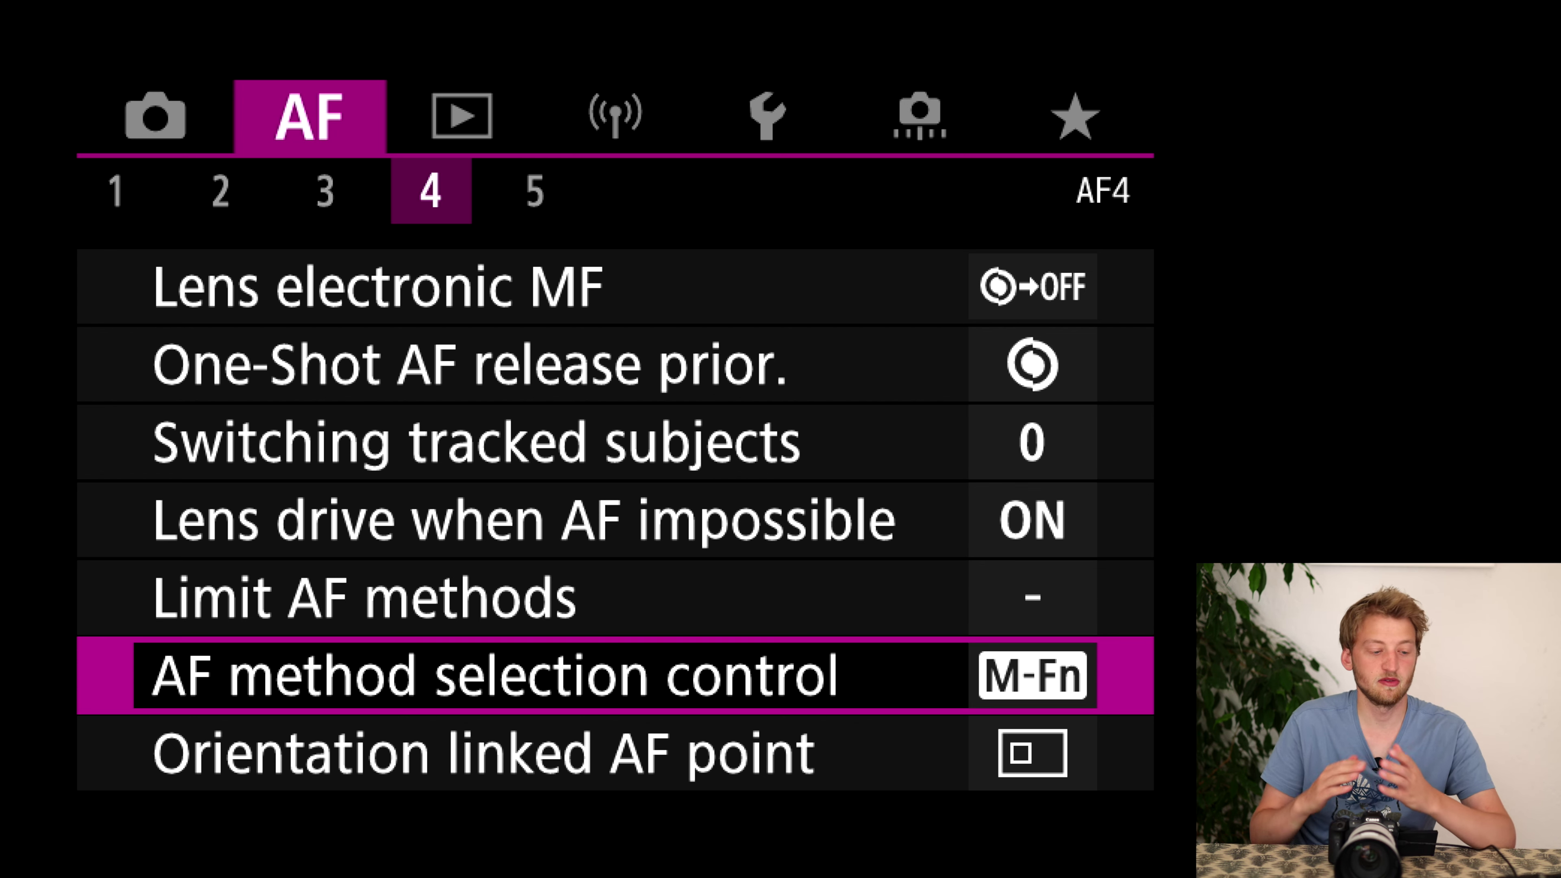
# - Set Orientation linked AF point to Separate AF pts: Pt only
pyautogui.press('Down')
pyautogui.press('Return')
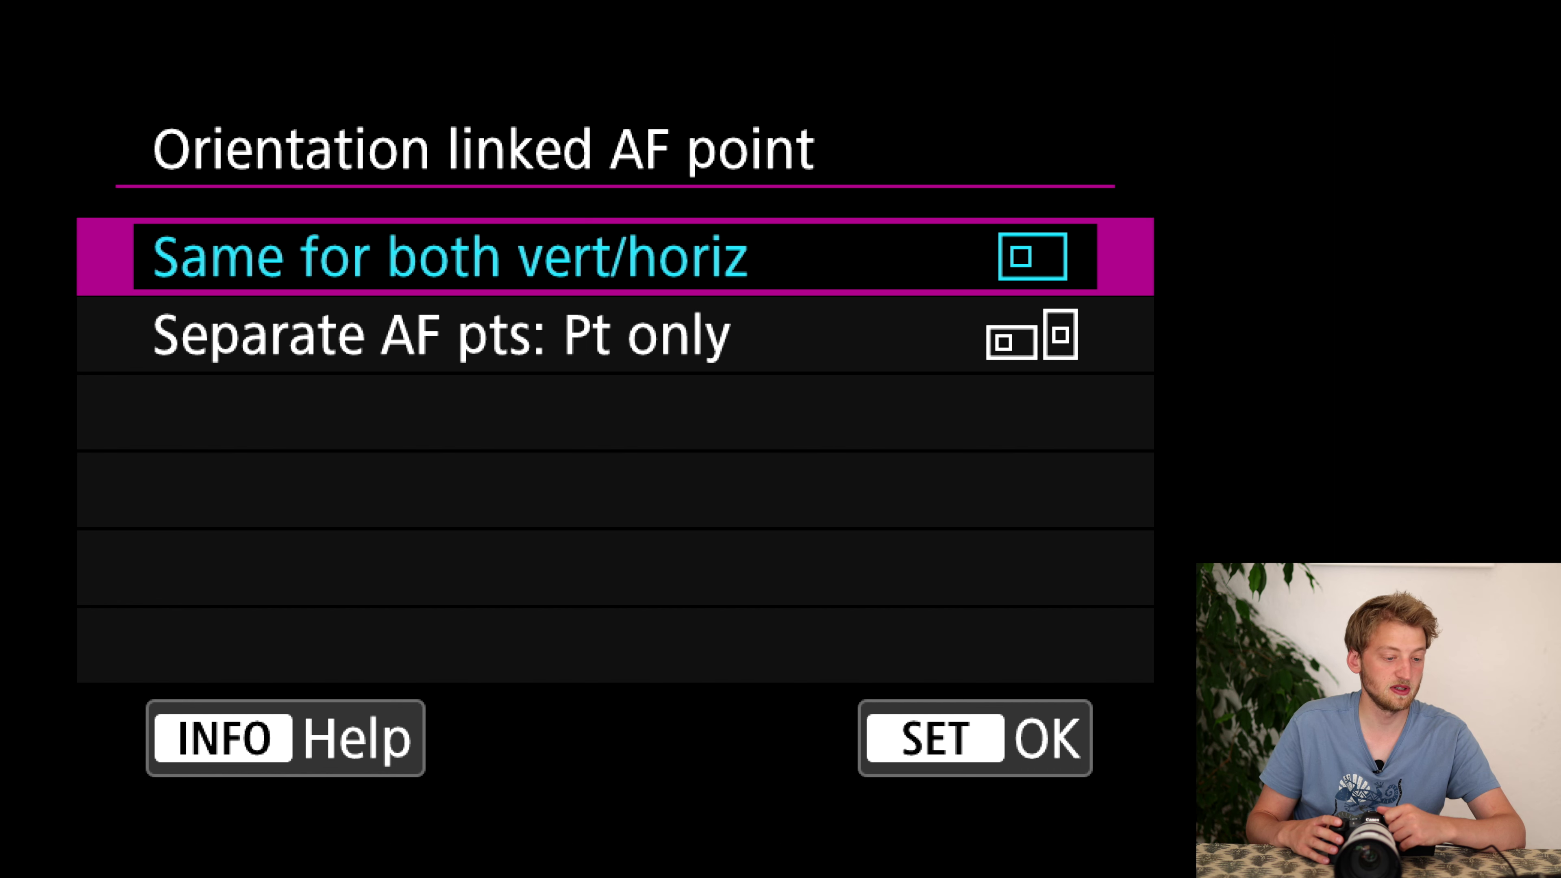
pyautogui.press('Down')
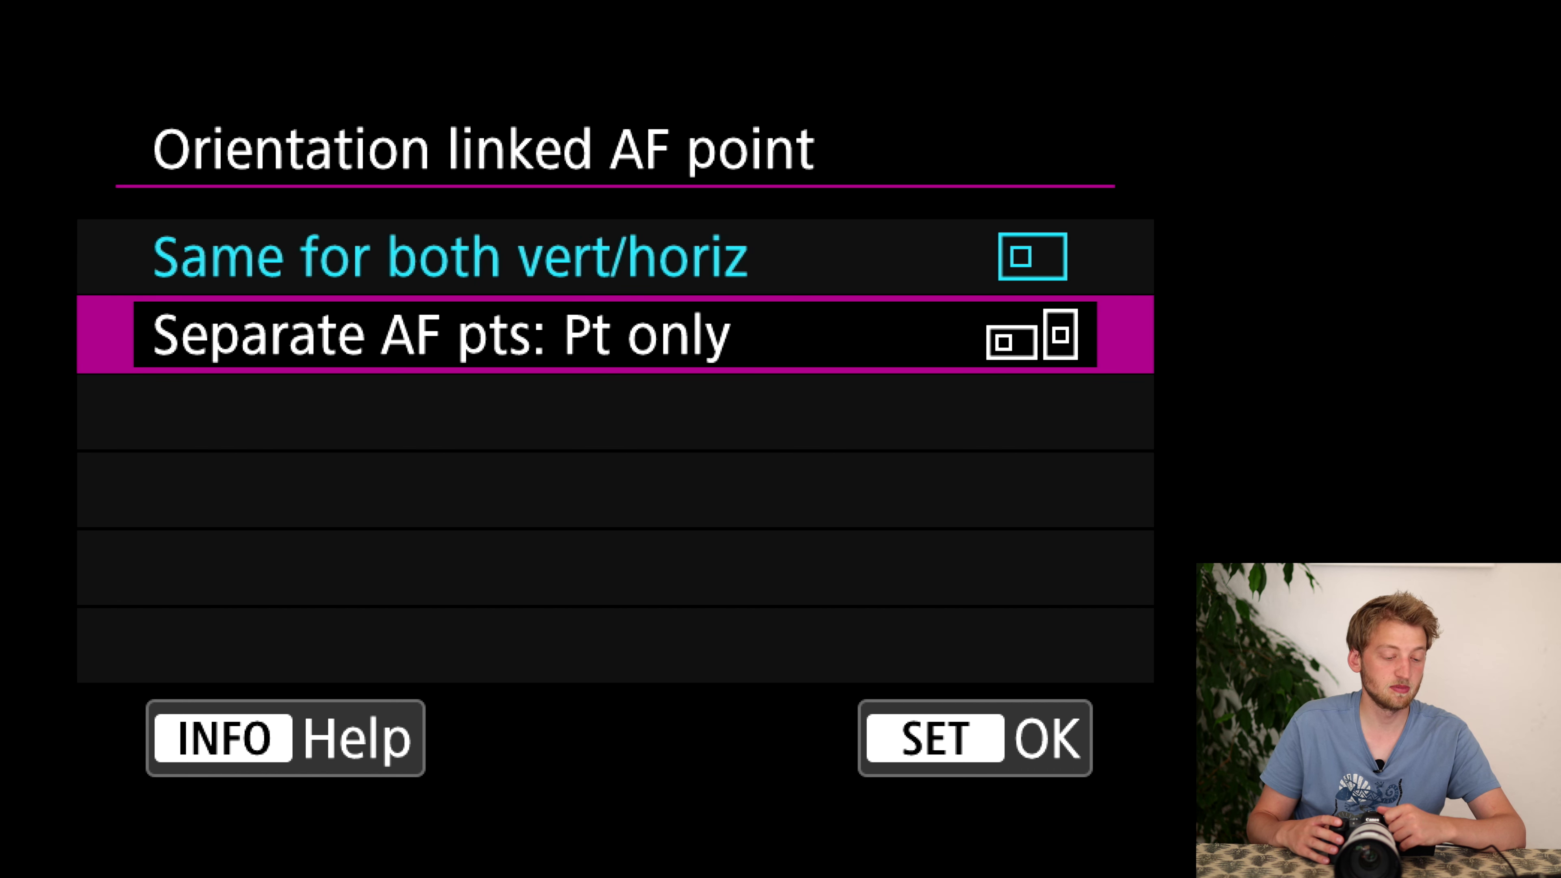
pyautogui.press('Return')
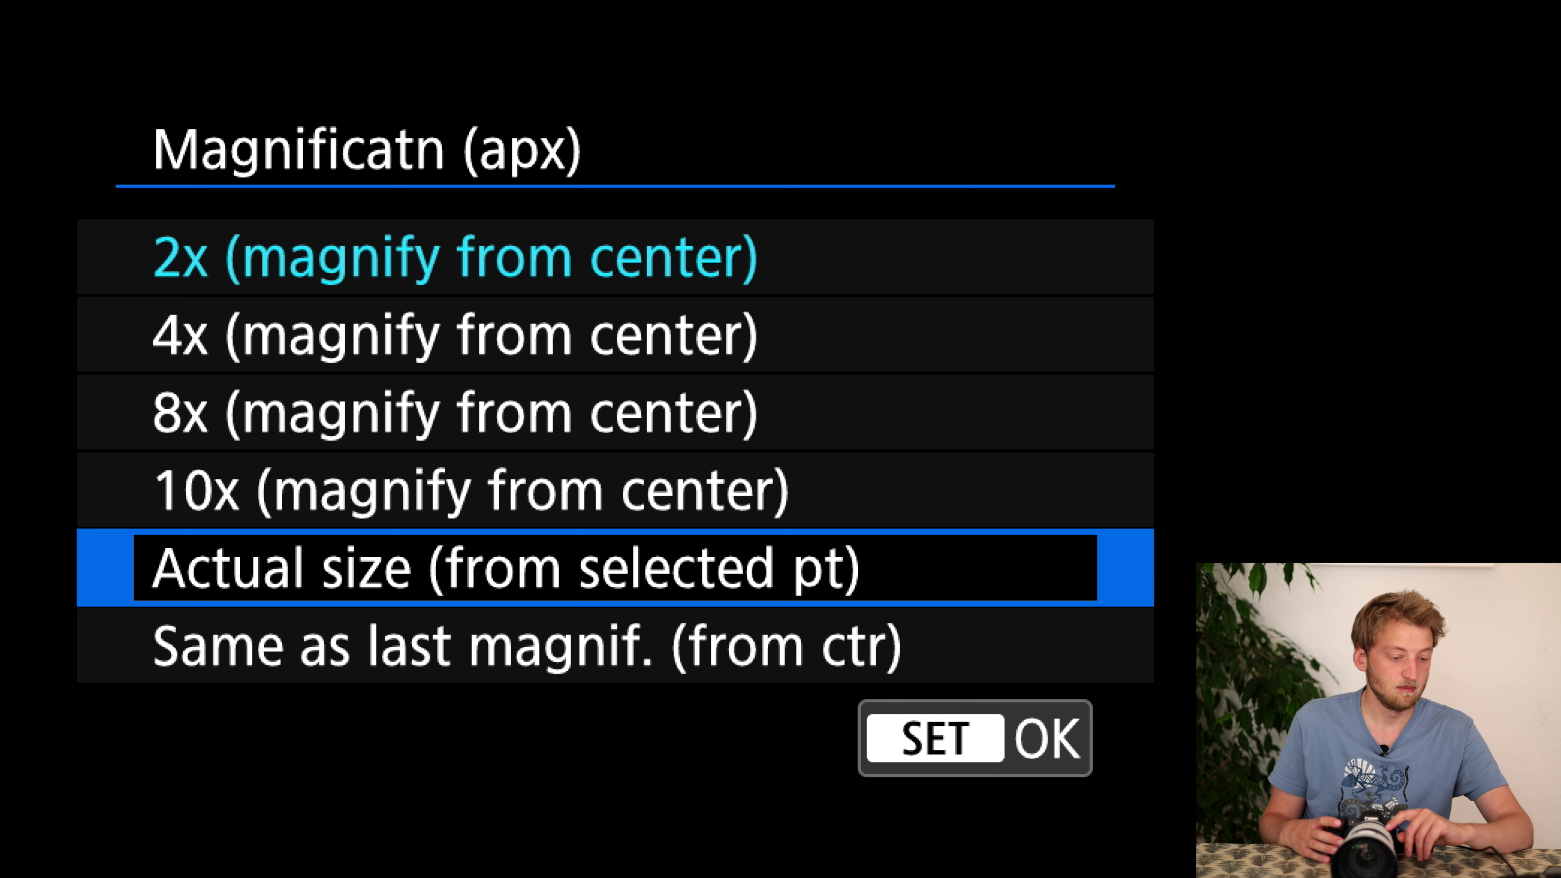
# - Confirm Actual size playback magnification and scroll down PLAY4
pyautogui.press('Return')
pyautogui.press('Down')
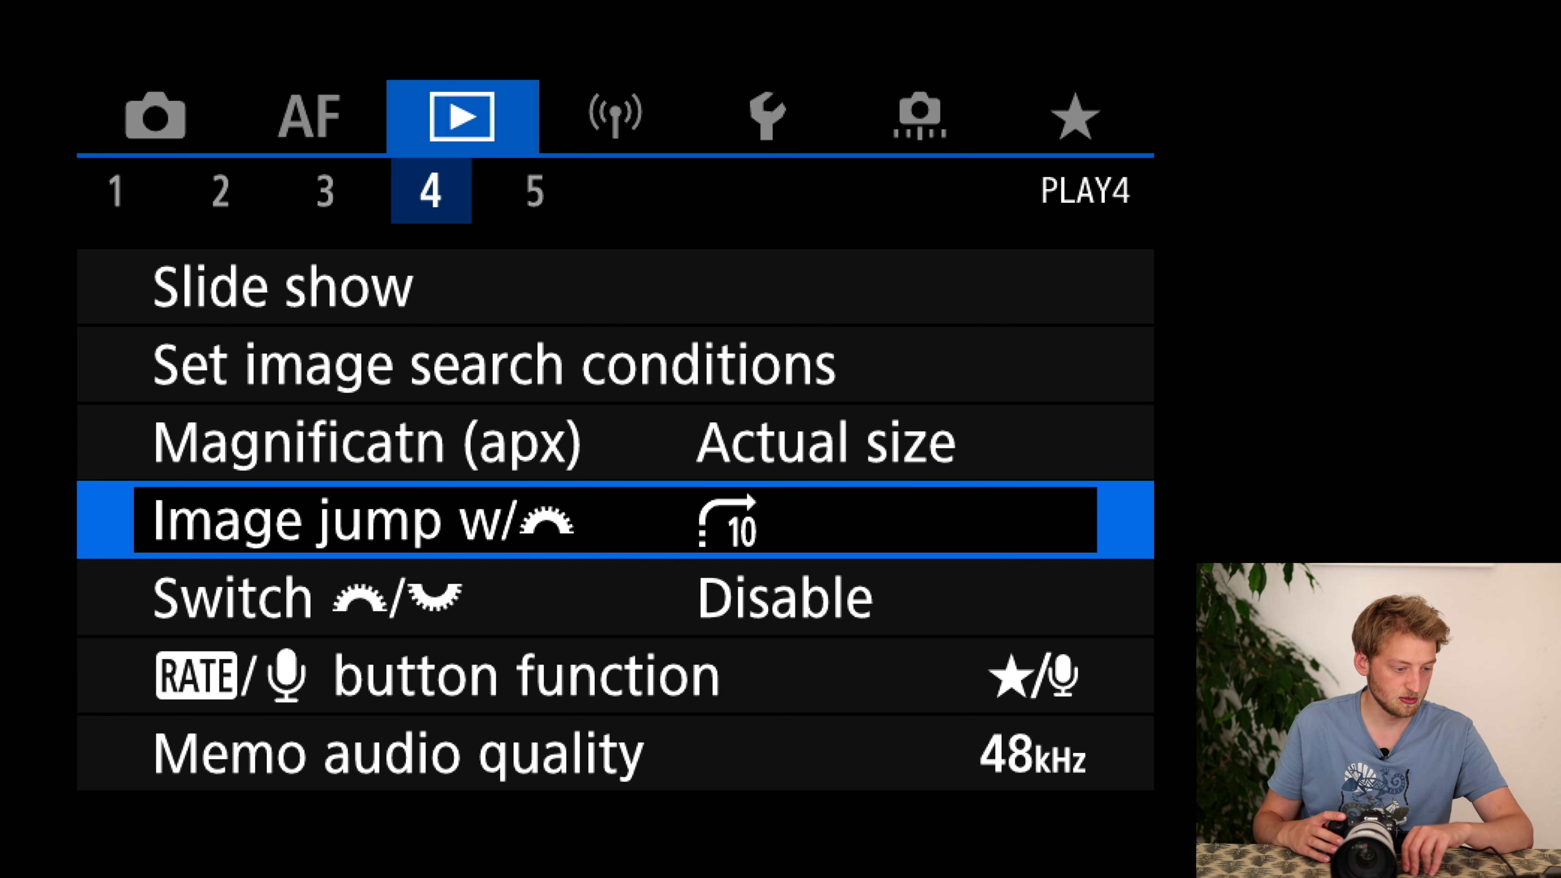
pyautogui.press('Down')
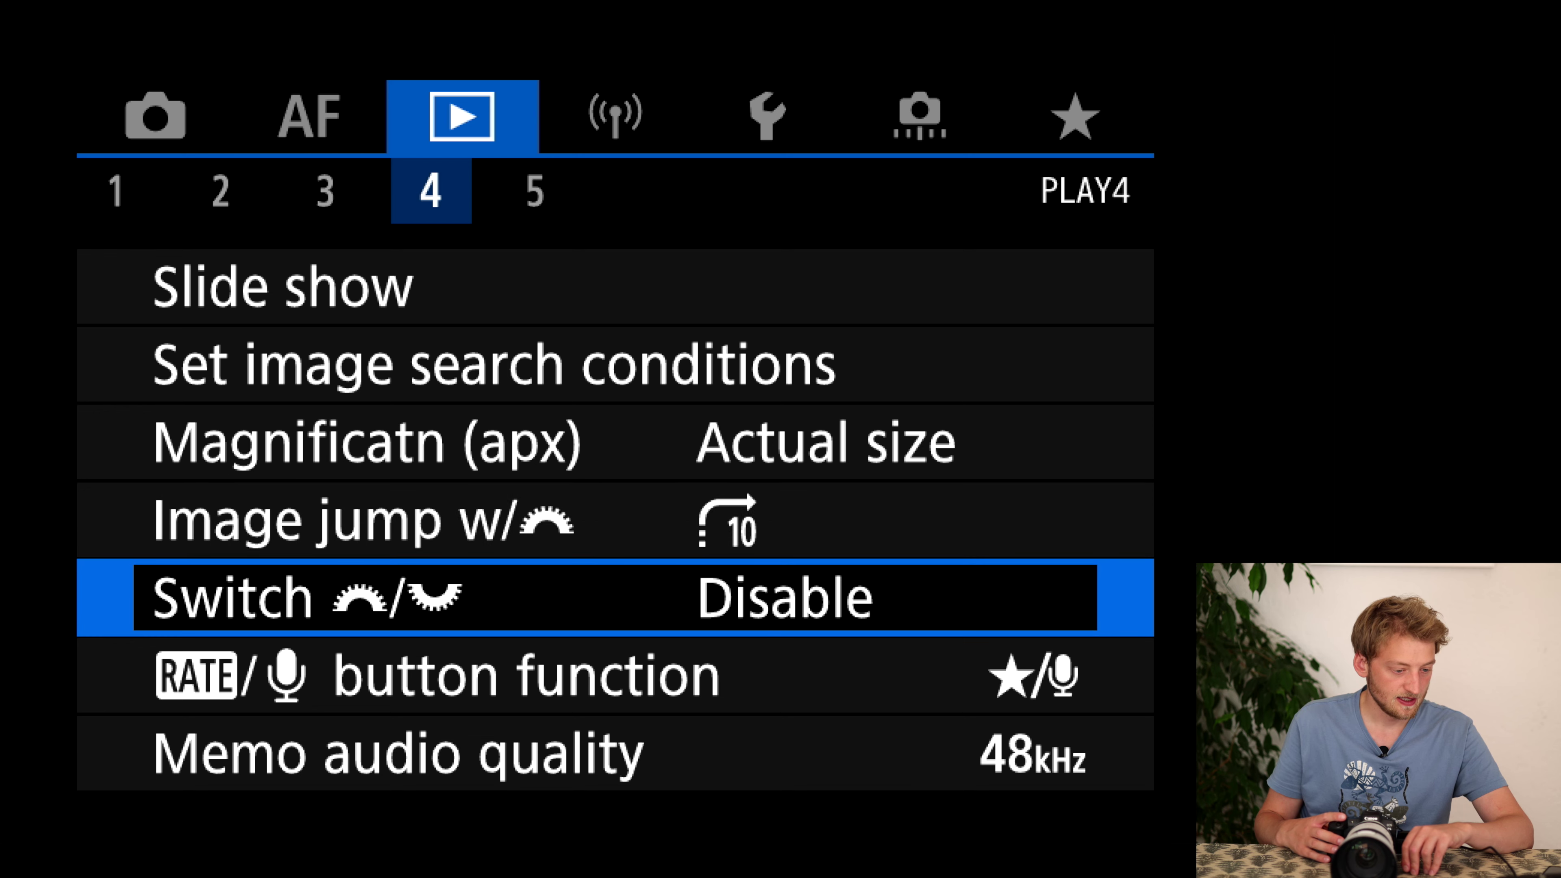
# - Leave the RATE button function on Rating and move to PLAY5
pyautogui.press('Down')
pyautogui.press('Return')
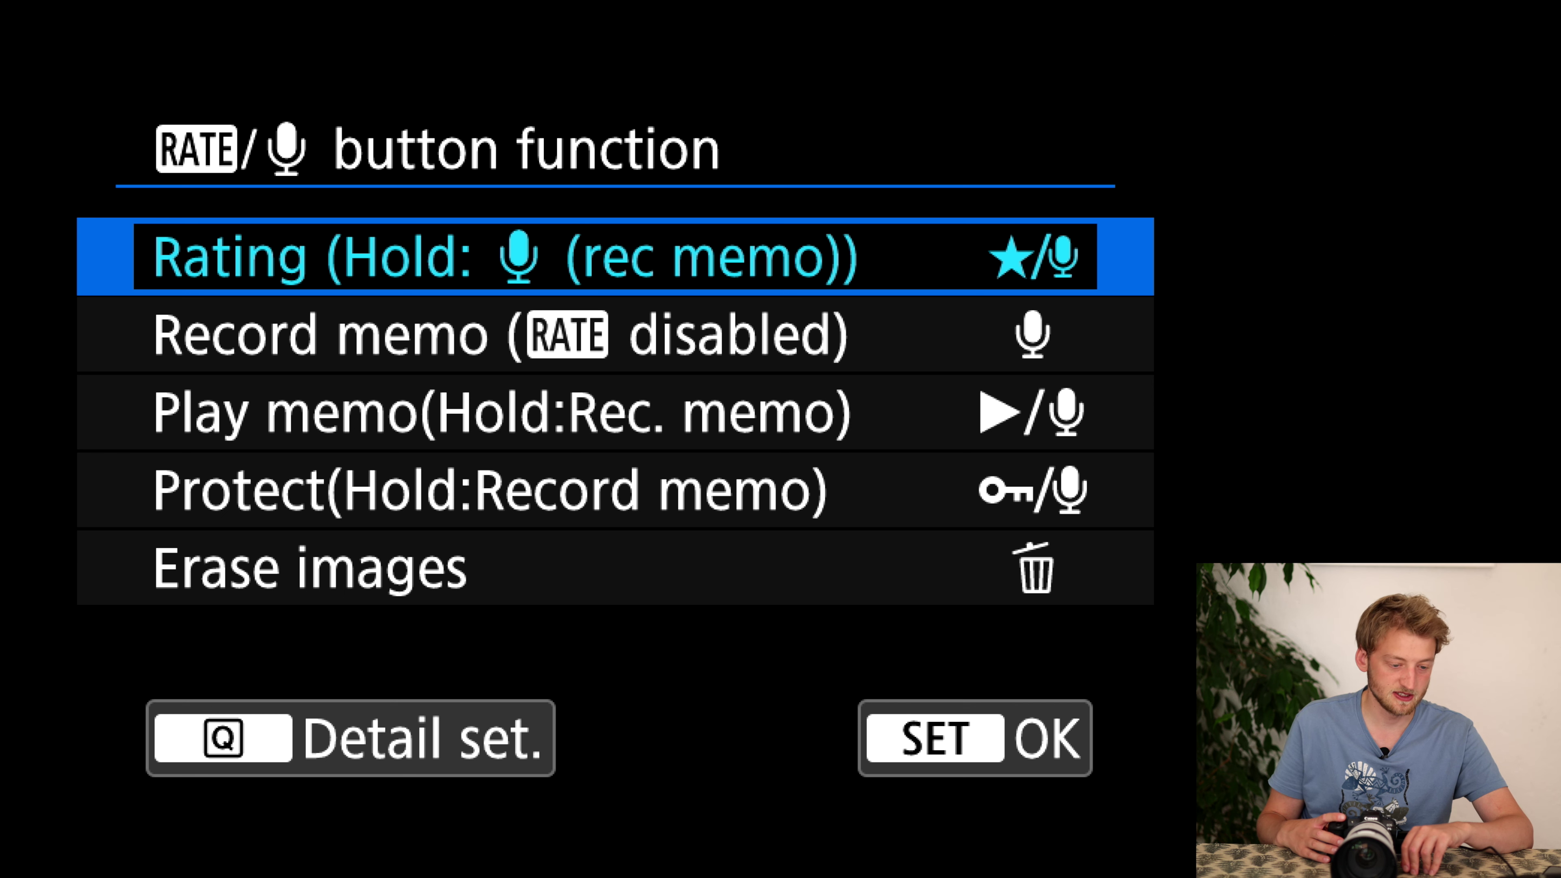
pyautogui.press('Return')
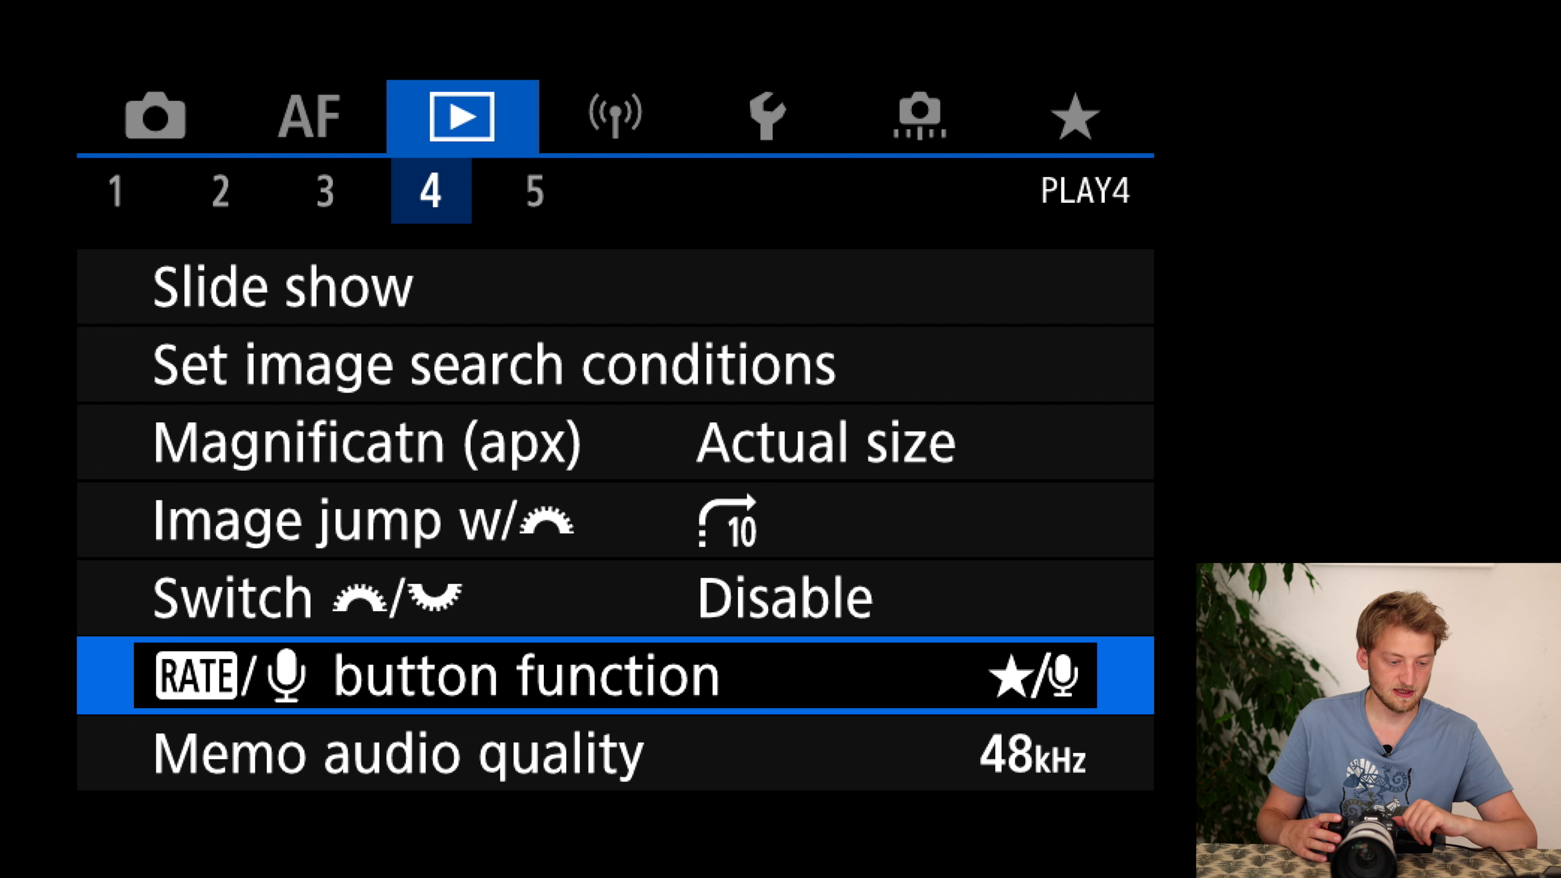
pyautogui.press('Return')
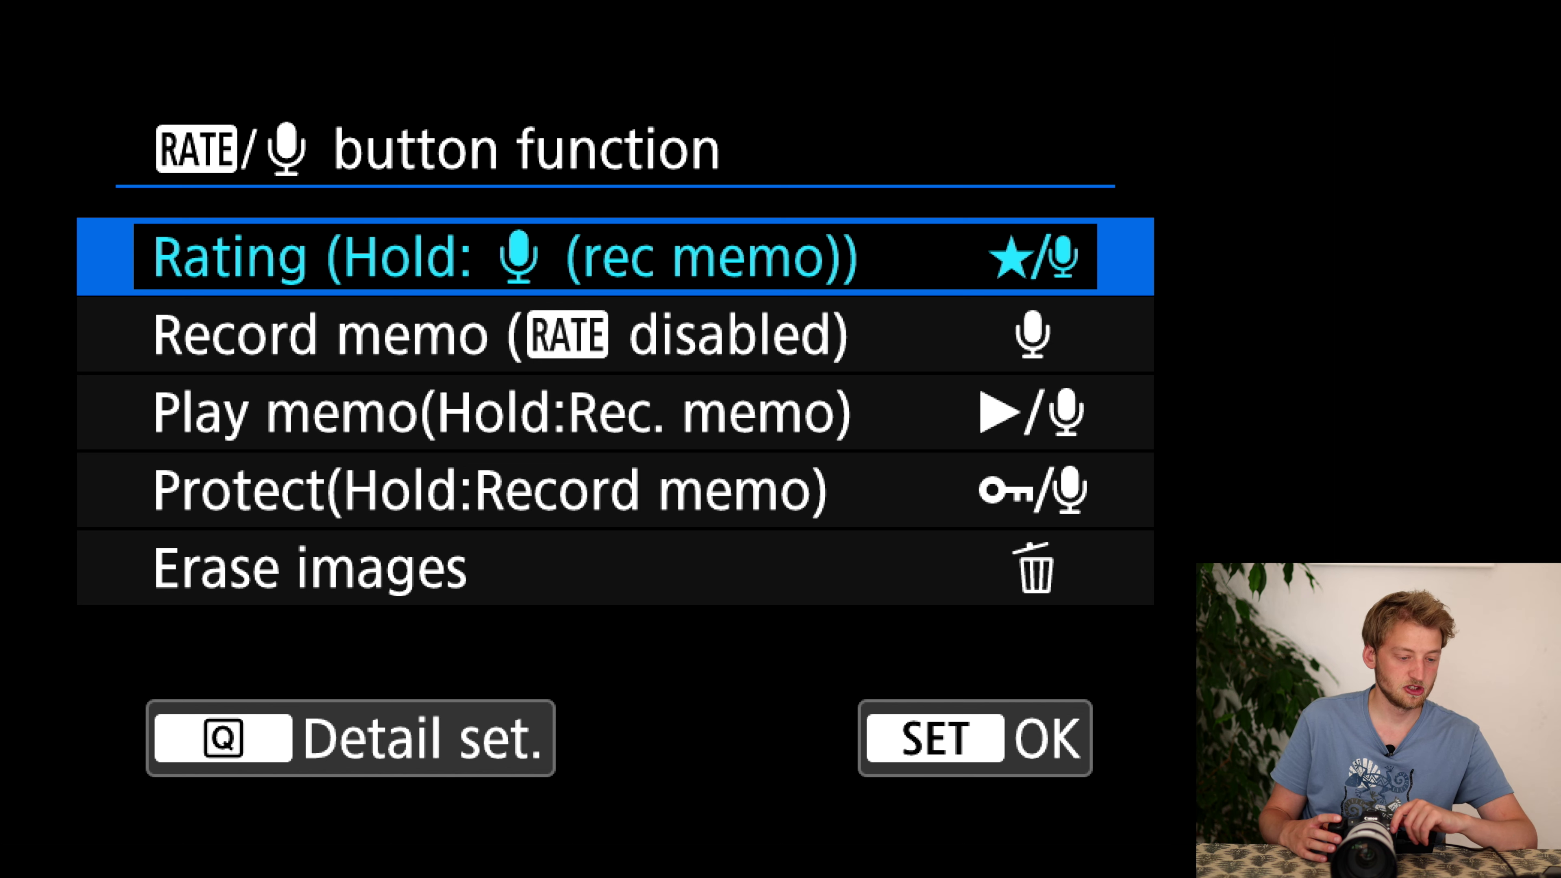
pyautogui.press('Return')
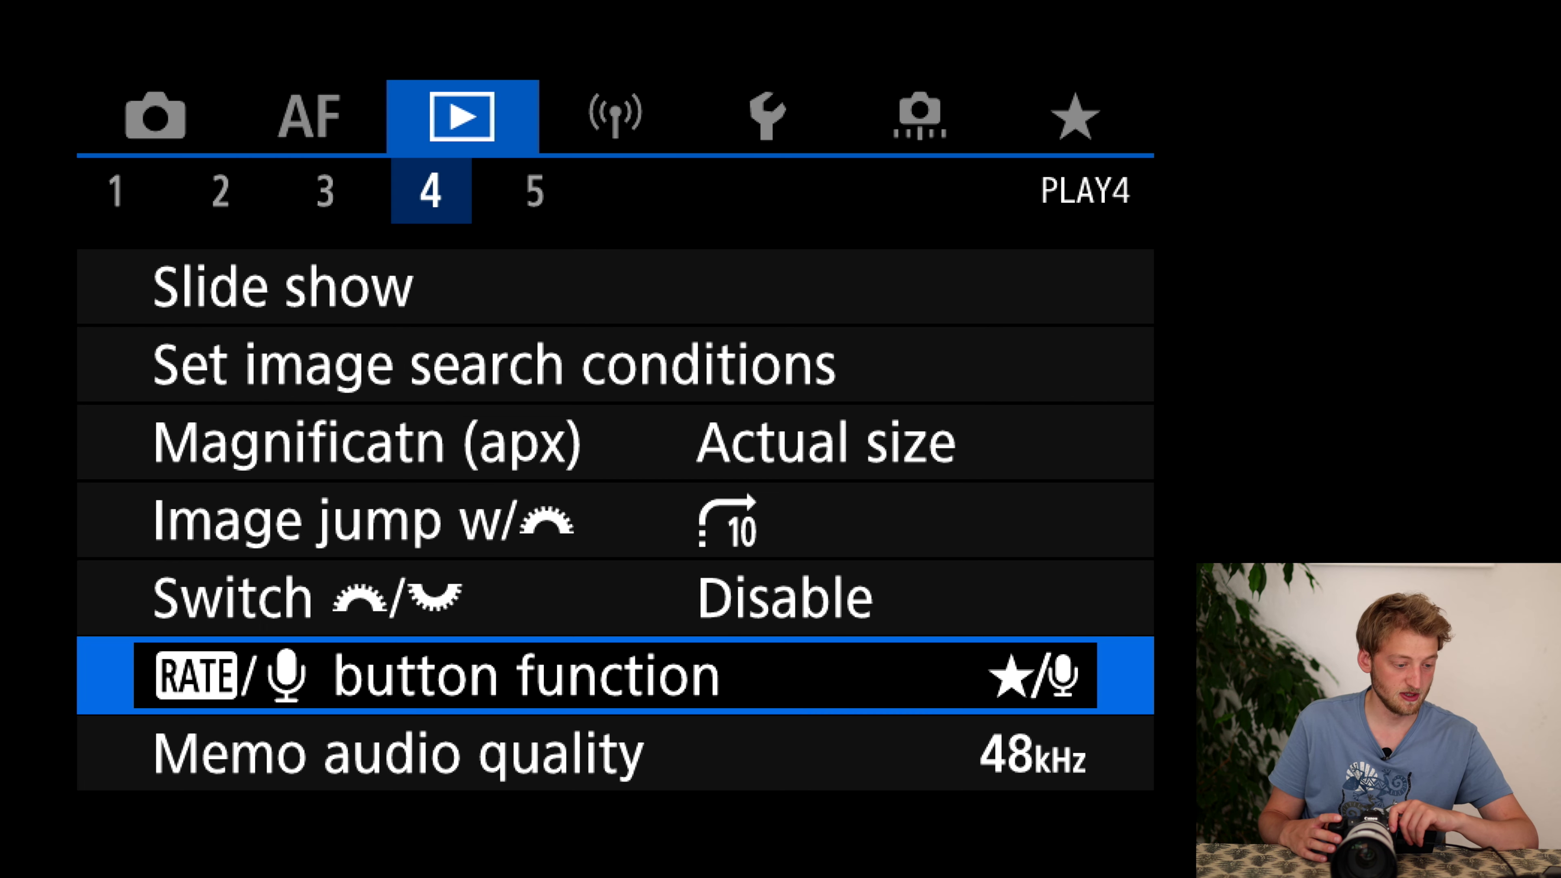
pyautogui.press('Down')
pyautogui.press('Down')
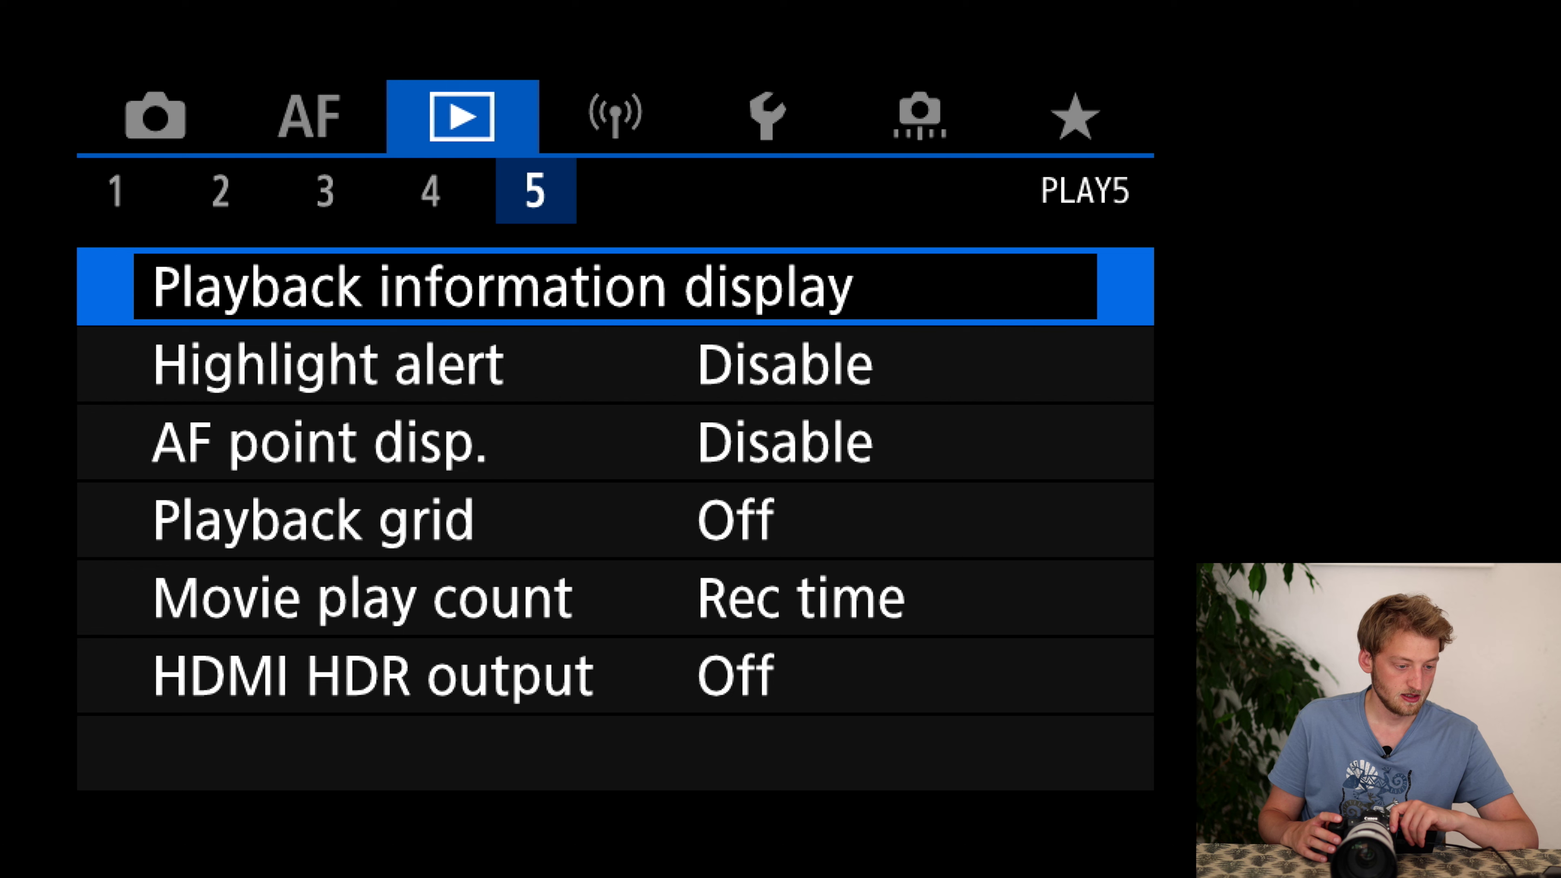
# - Hide playback information display pages 4 through 11
pyautogui.press('Return')
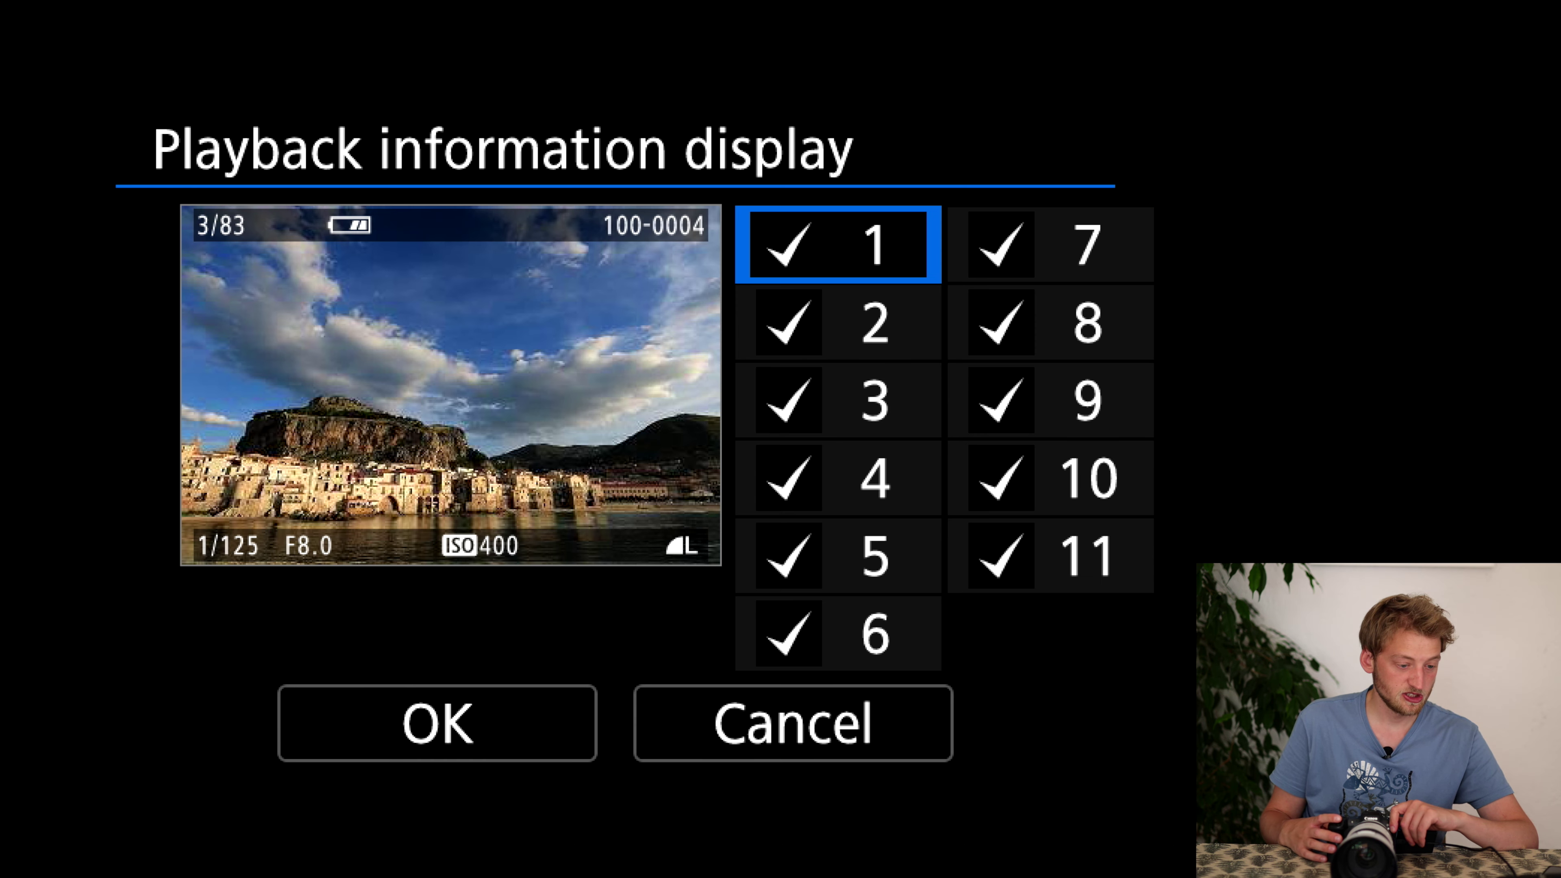
pyautogui.press('Down')
pyautogui.press('Down')
pyautogui.press('Down')
pyautogui.press('Return')
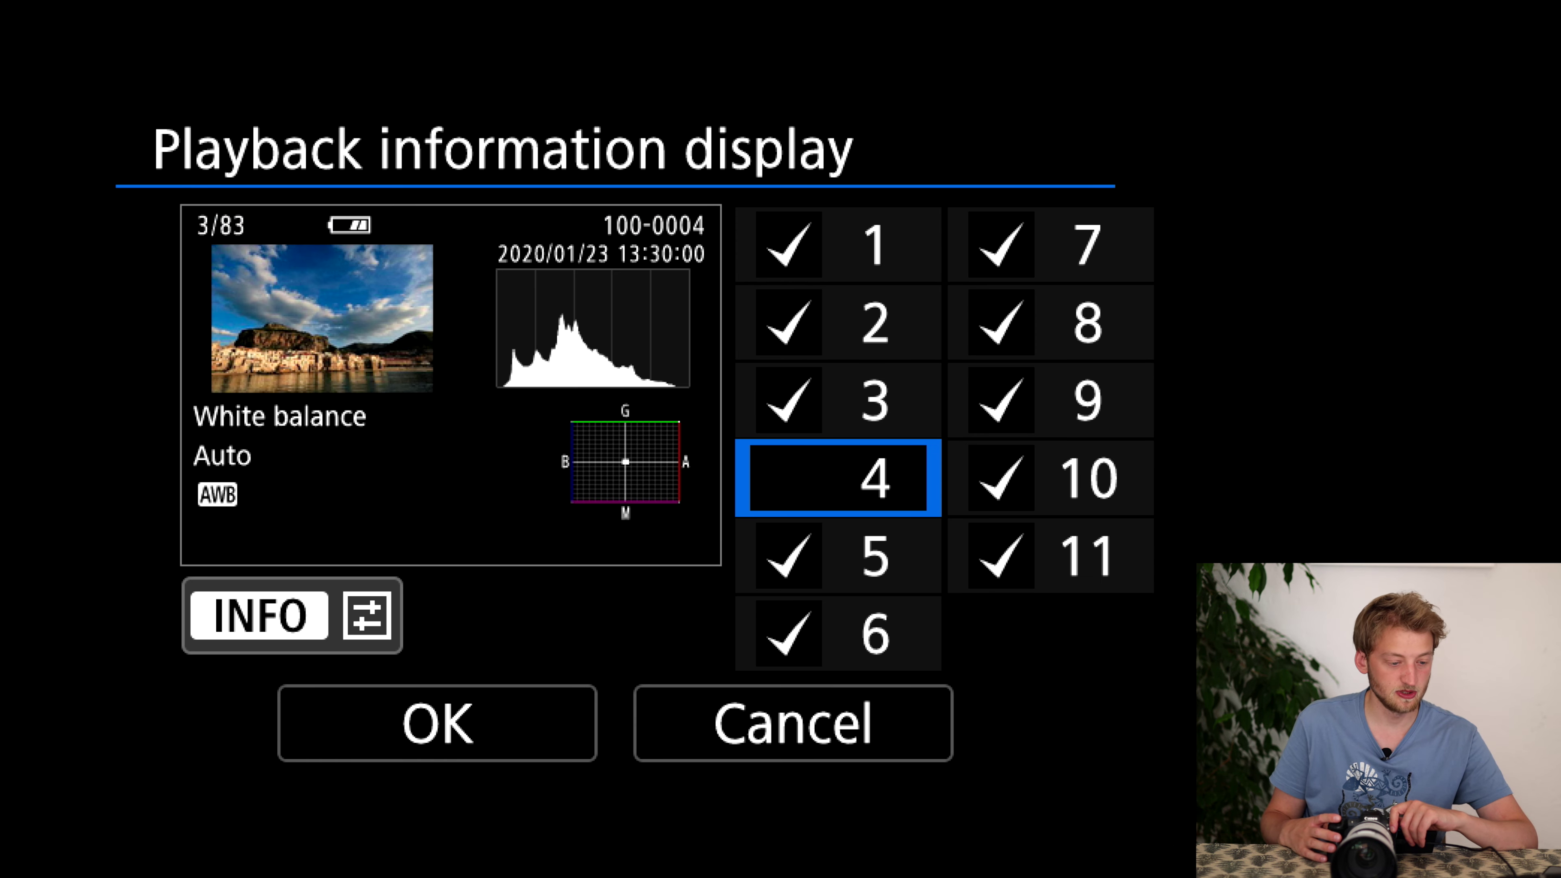
pyautogui.press('Down')
pyautogui.press('Return')
pyautogui.press('Down')
pyautogui.press('Return')
pyautogui.press('Down')
pyautogui.press('Return')
pyautogui.press('Down')
pyautogui.press('Return')
pyautogui.press('Down')
pyautogui.press('Return')
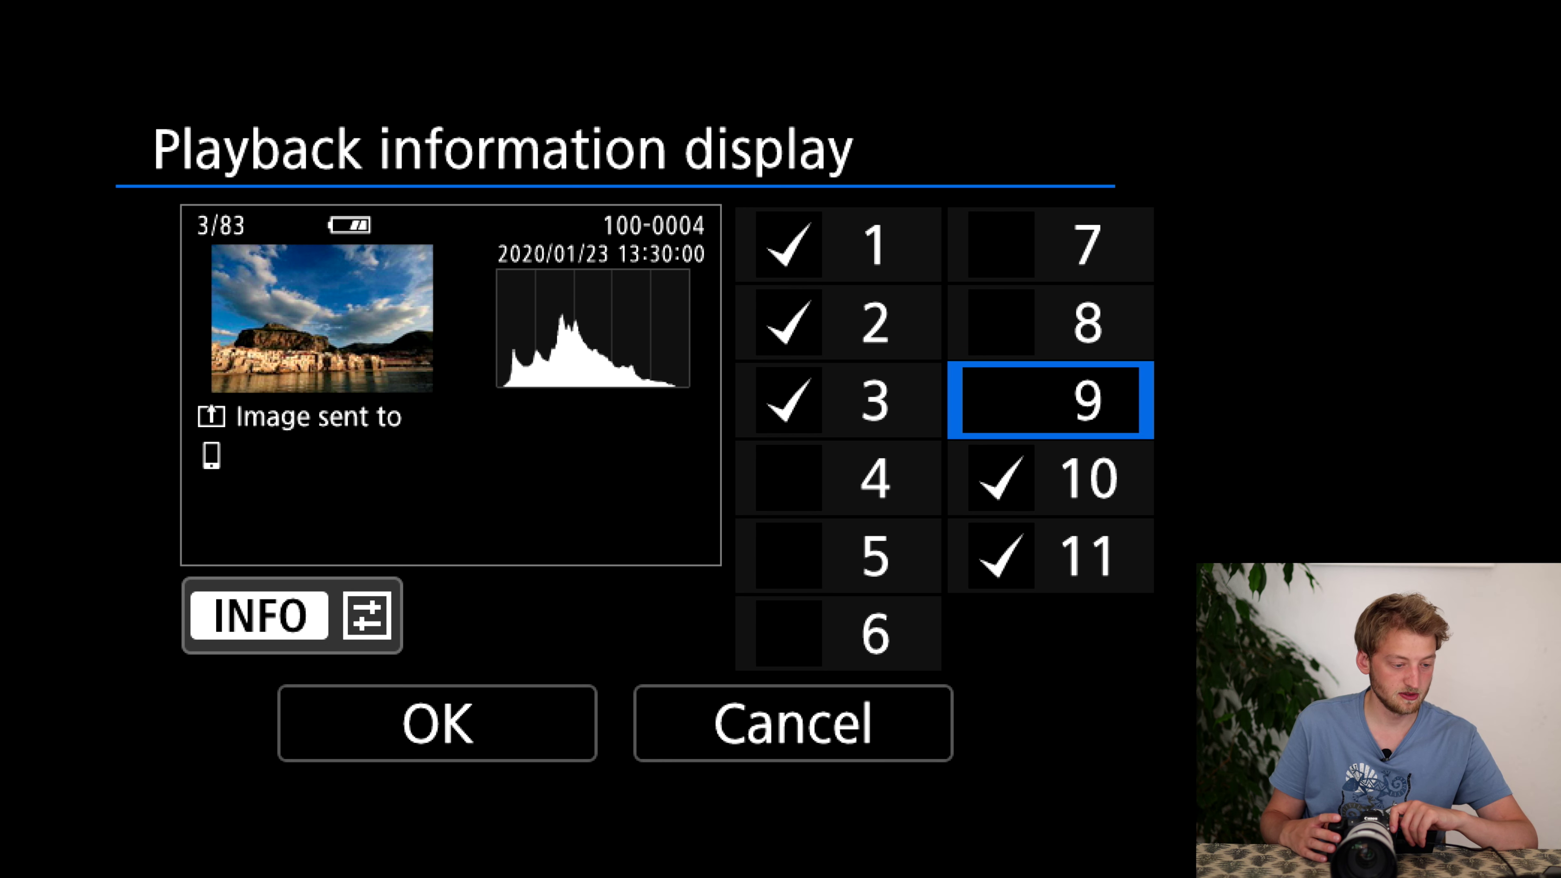
pyautogui.press('Down')
pyautogui.press('Return')
pyautogui.press('Down')
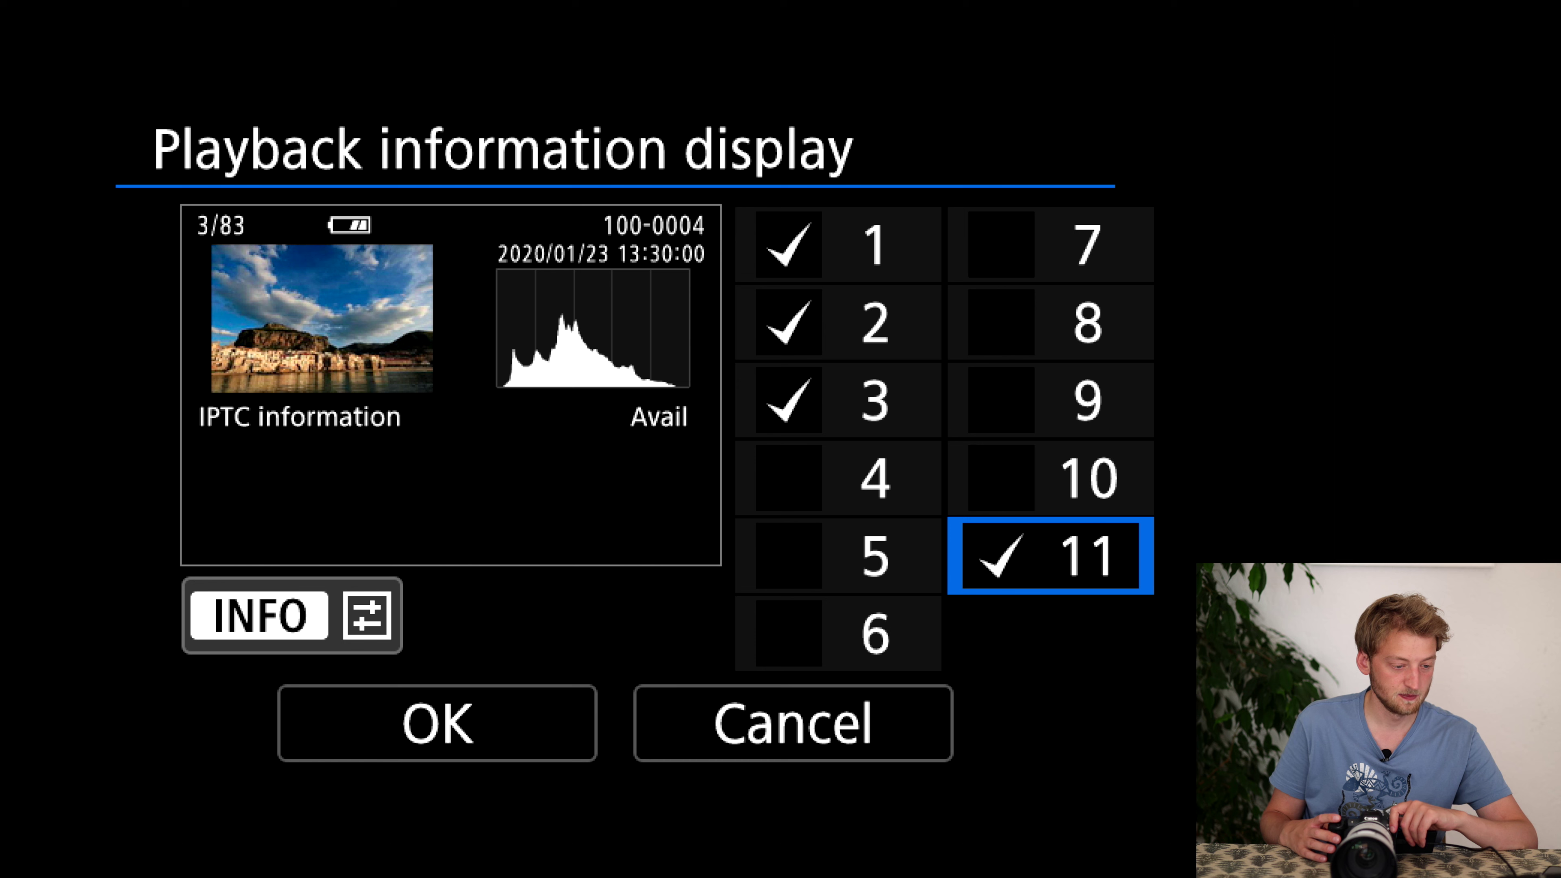
pyautogui.press('Return')
# - Keep the Brightness histogram on info pages 2 and 3 and accept the selection
pyautogui.press('Down')
pyautogui.press('Down')
pyautogui.press('Down')
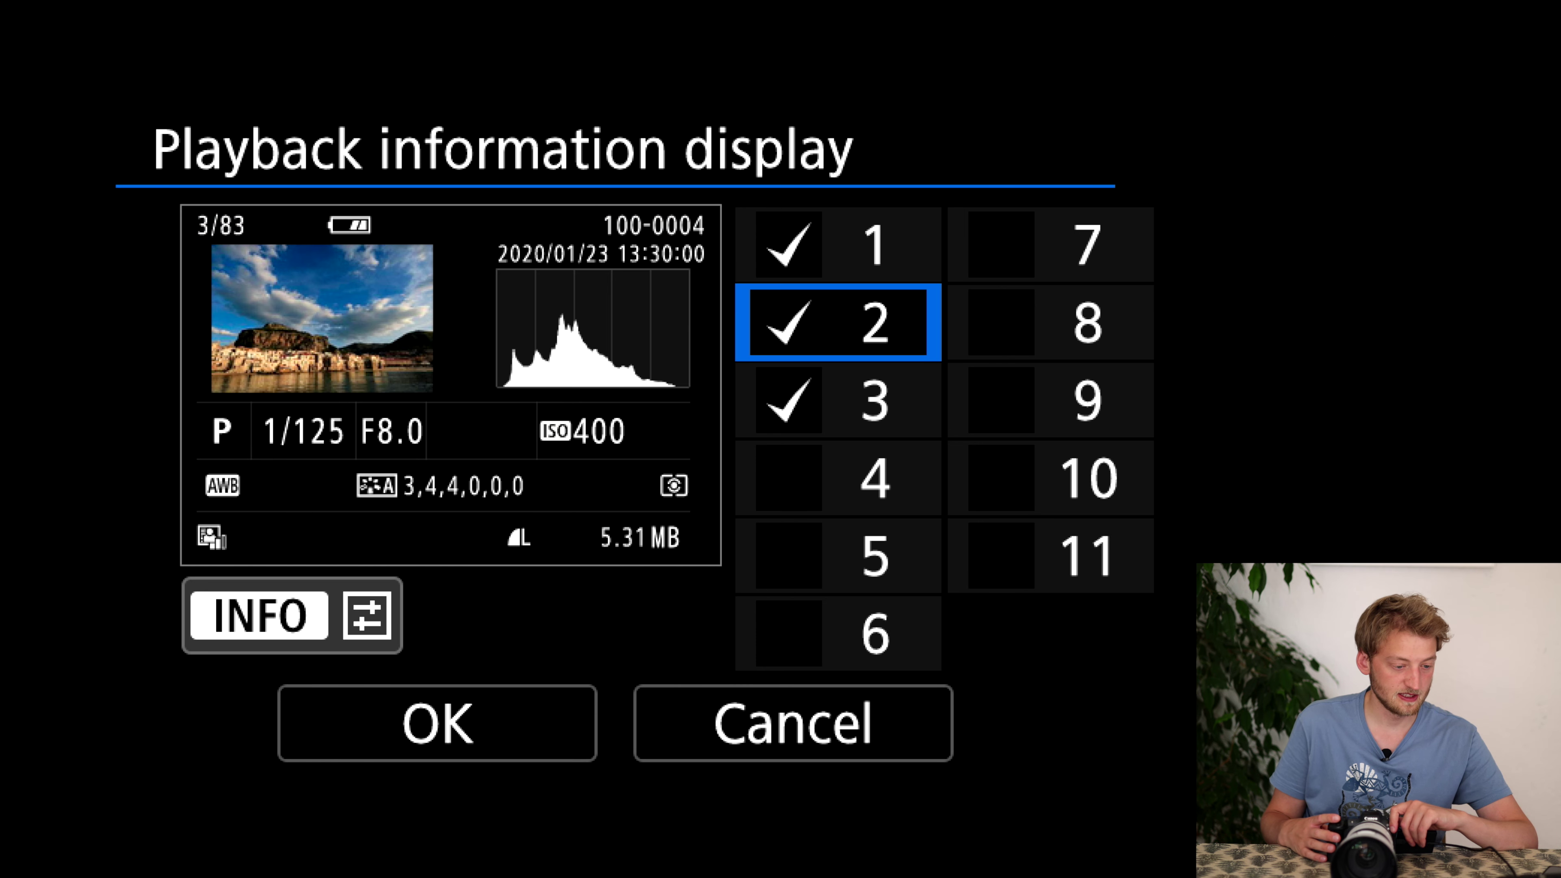
pyautogui.press('Up')
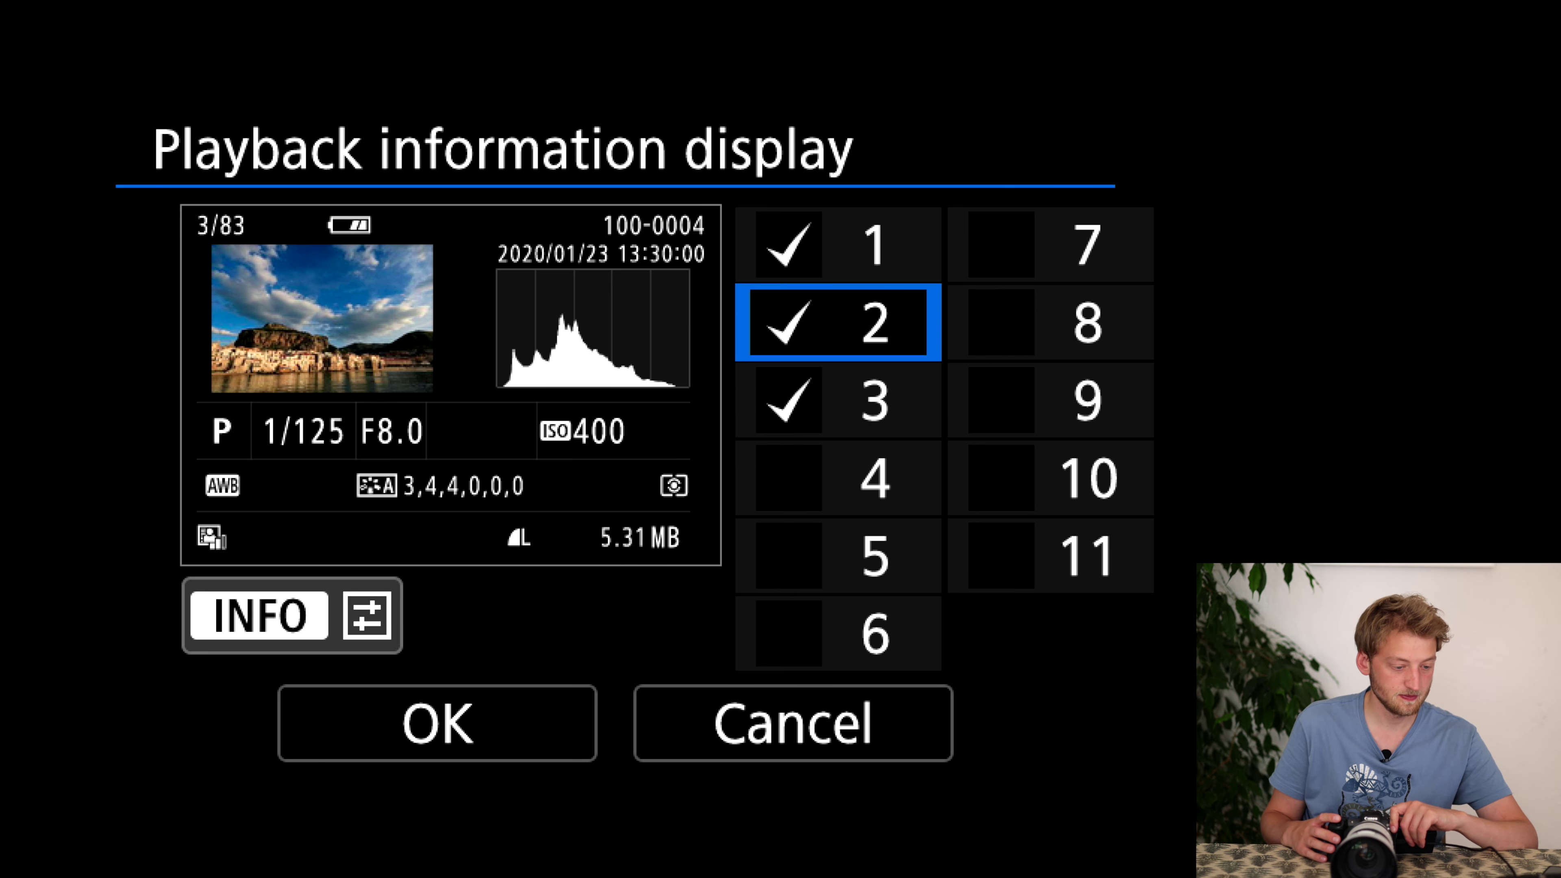
pyautogui.press('Up')
pyautogui.press('Down')
pyautogui.press('i')
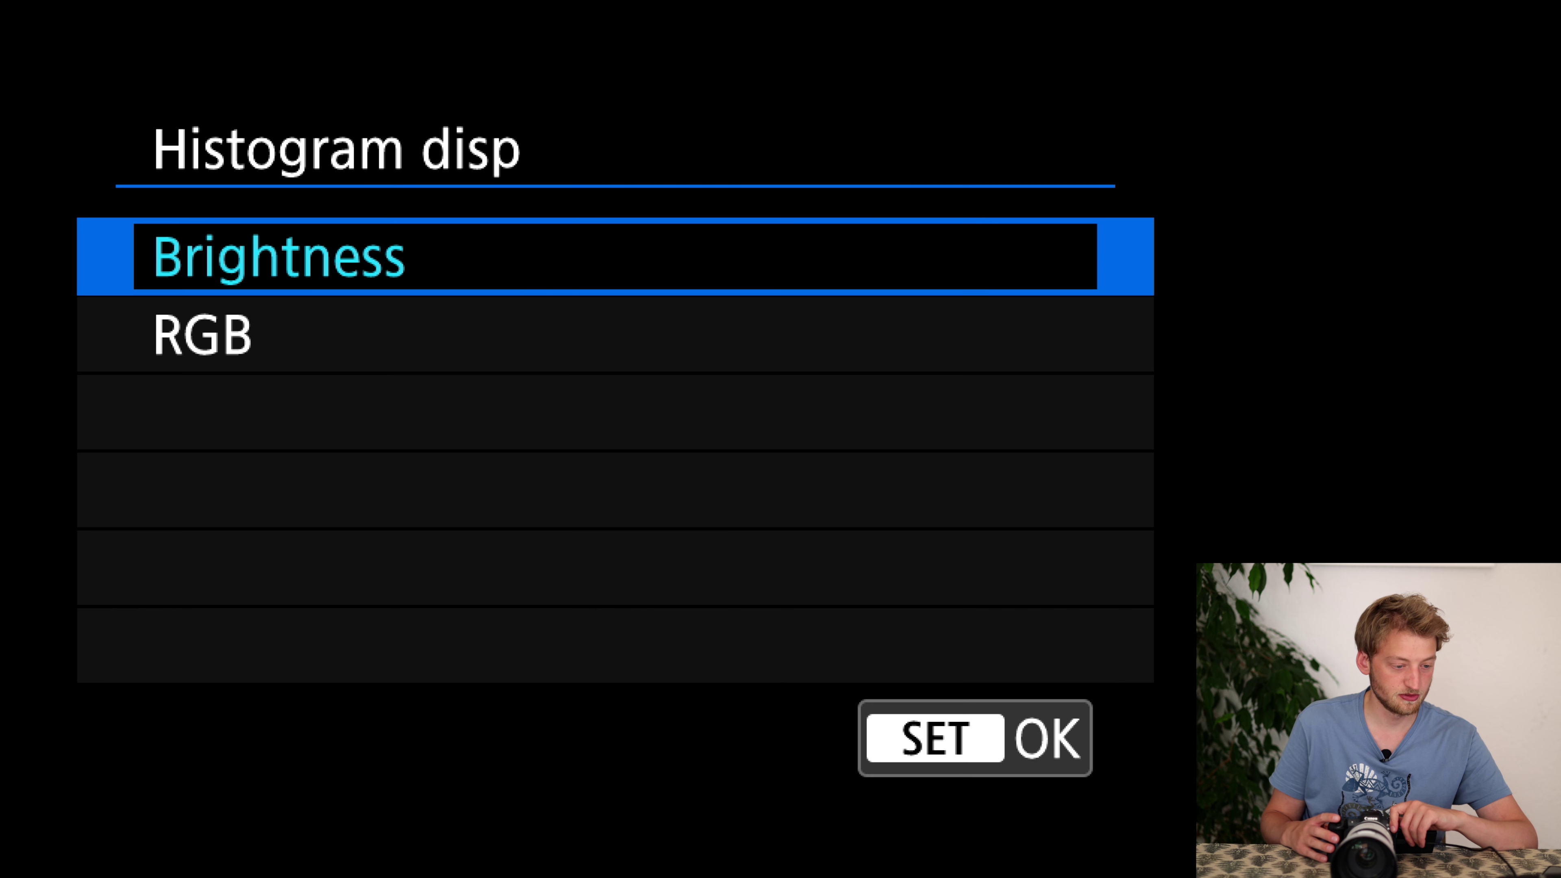
pyautogui.press('Return')
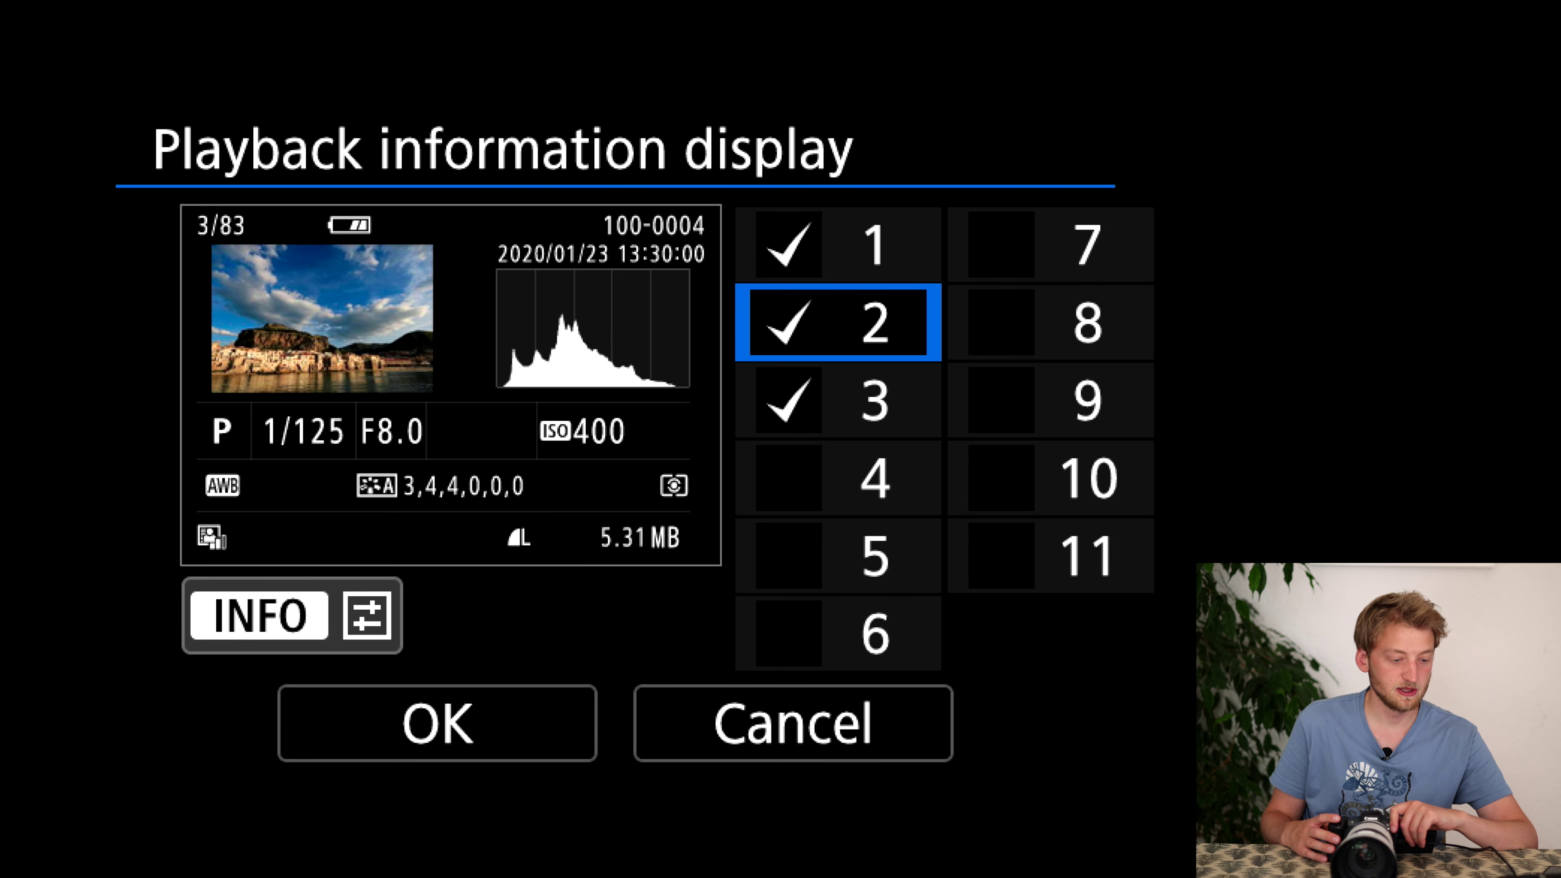
pyautogui.press('Down')
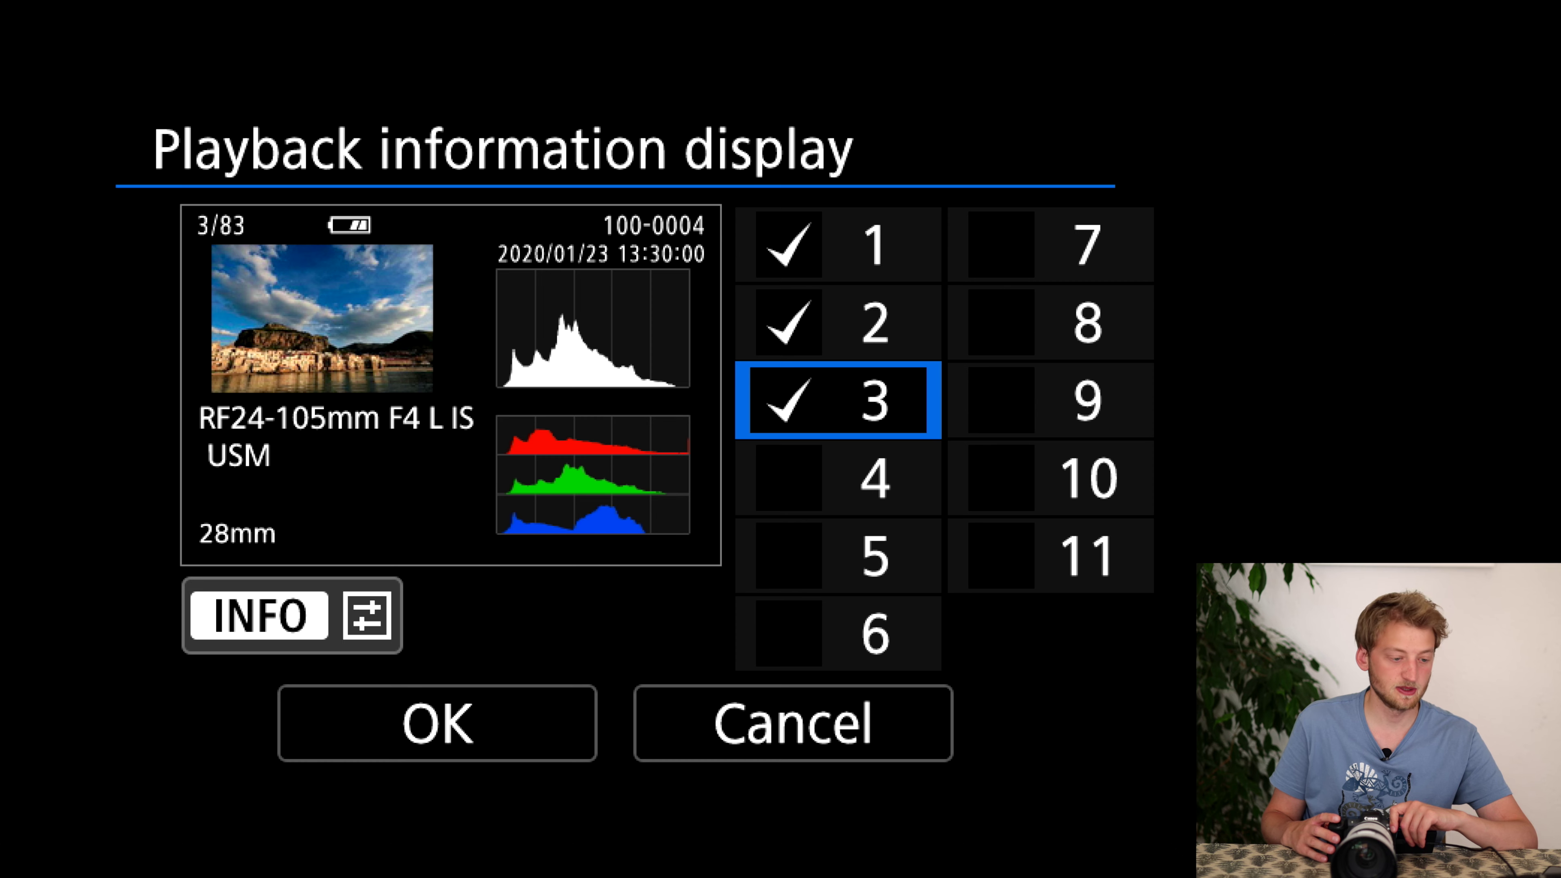
pyautogui.press('i')
pyautogui.press('Return')
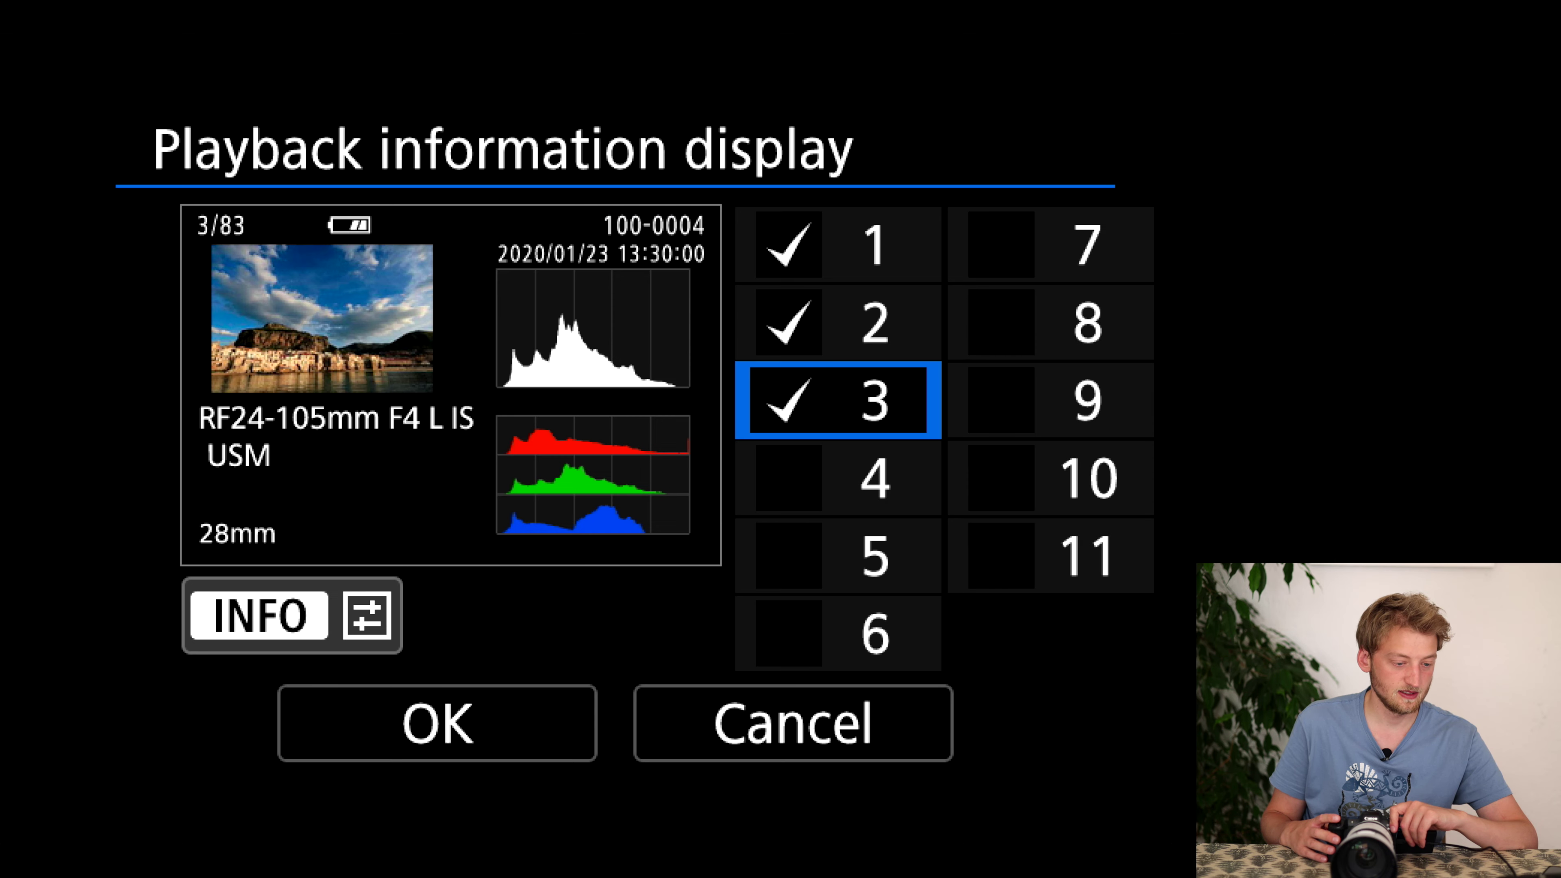
pyautogui.press('i')
pyautogui.press('Down')
pyautogui.press('Return')
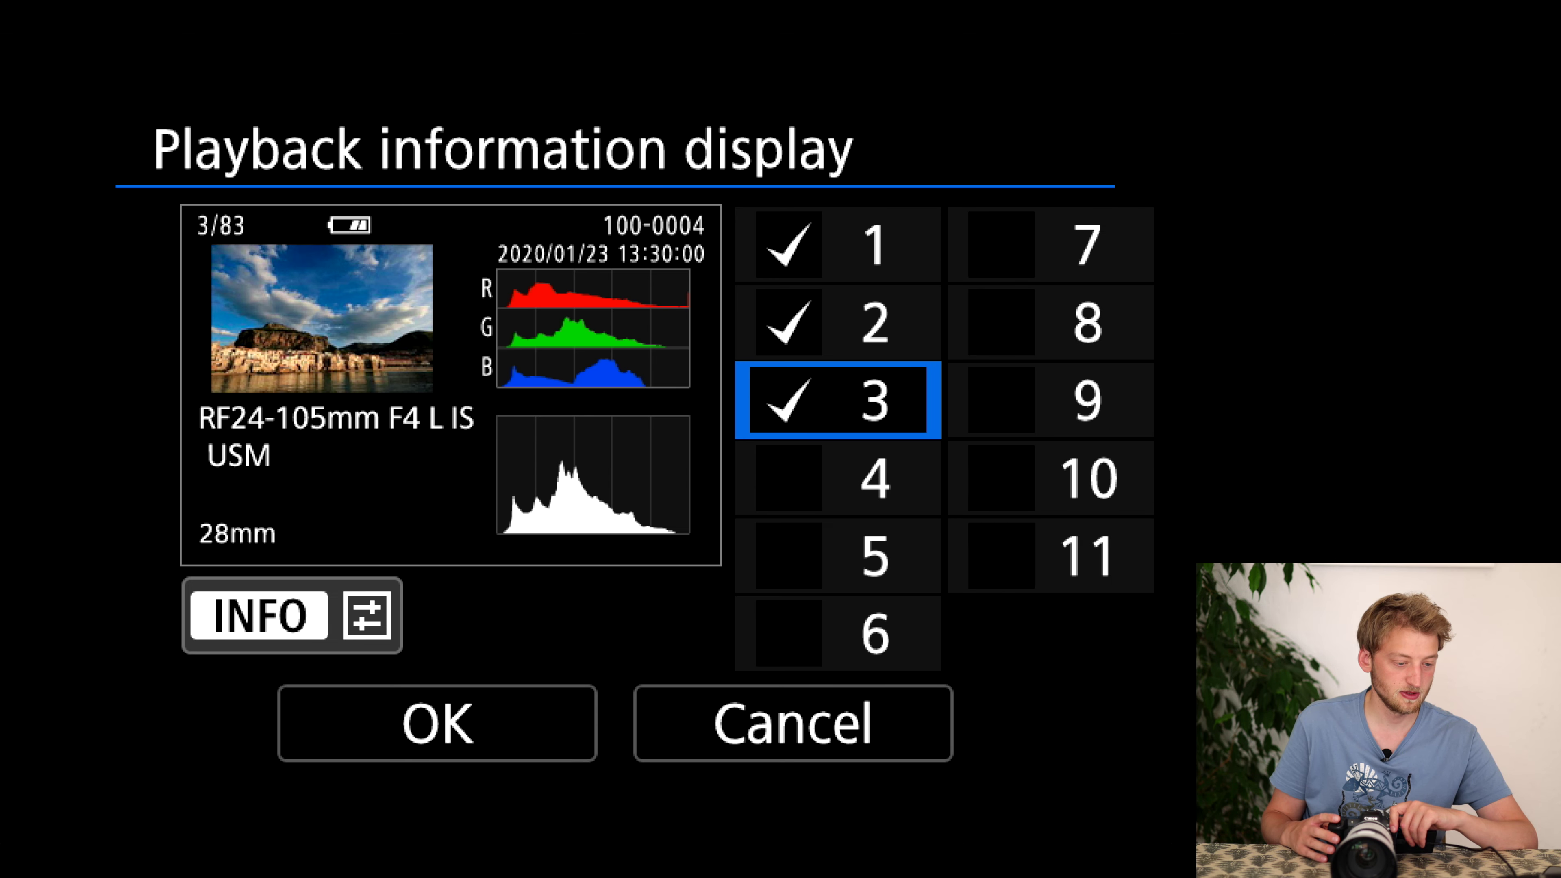
pyautogui.press('i')
pyautogui.press('Up')
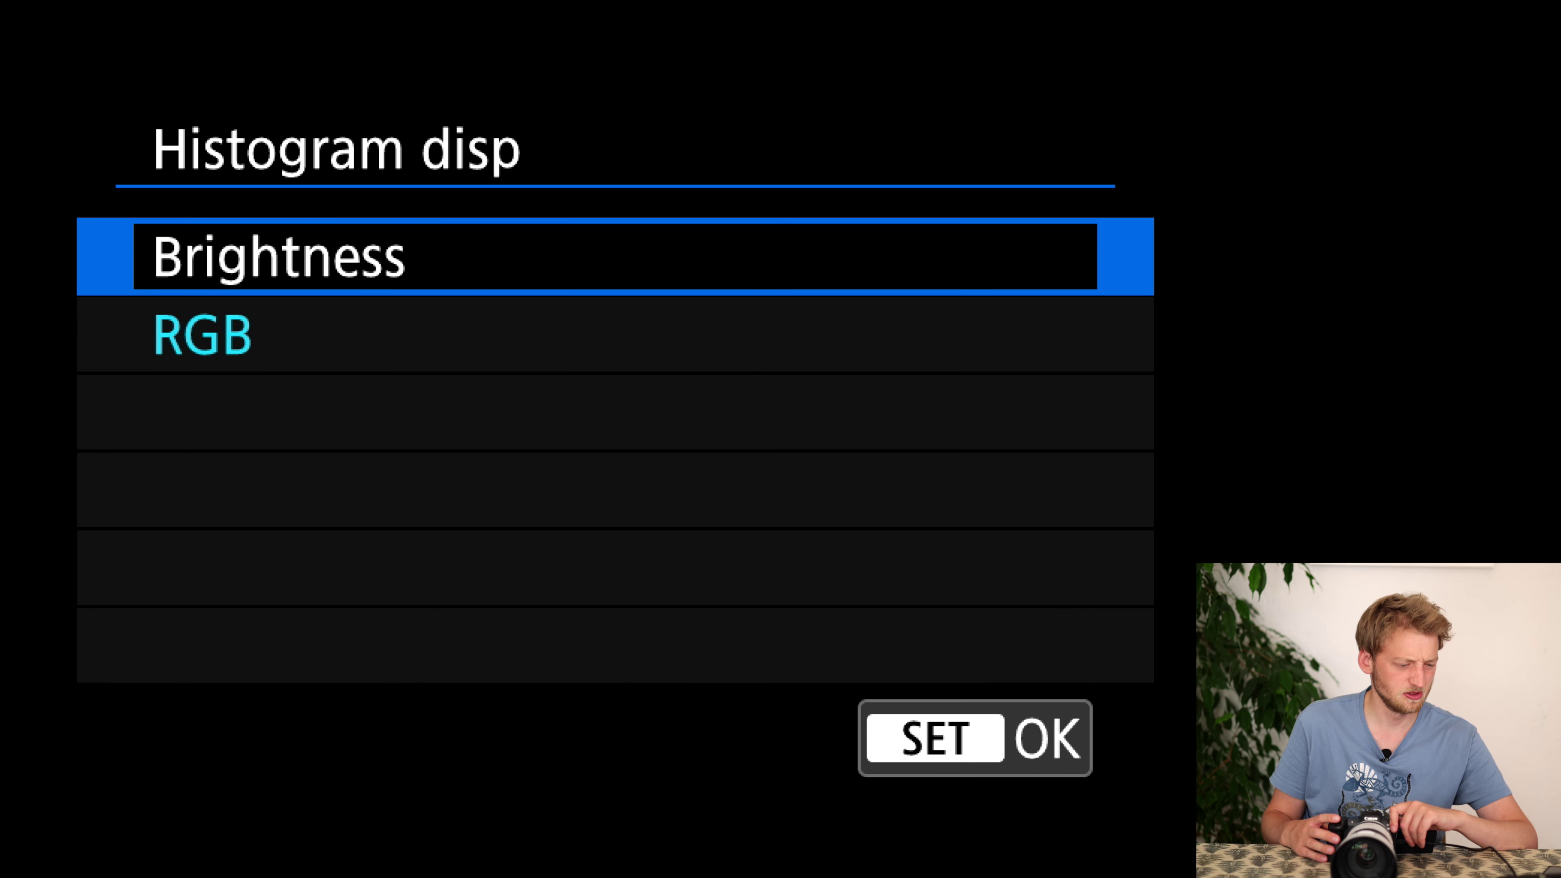
pyautogui.press('Return')
pyautogui.press('Down')
pyautogui.press('Down')
pyautogui.press('Down')
pyautogui.press('Down')
pyautogui.press('Down')
pyautogui.press('Down')
pyautogui.press('Down')
pyautogui.press('Down')
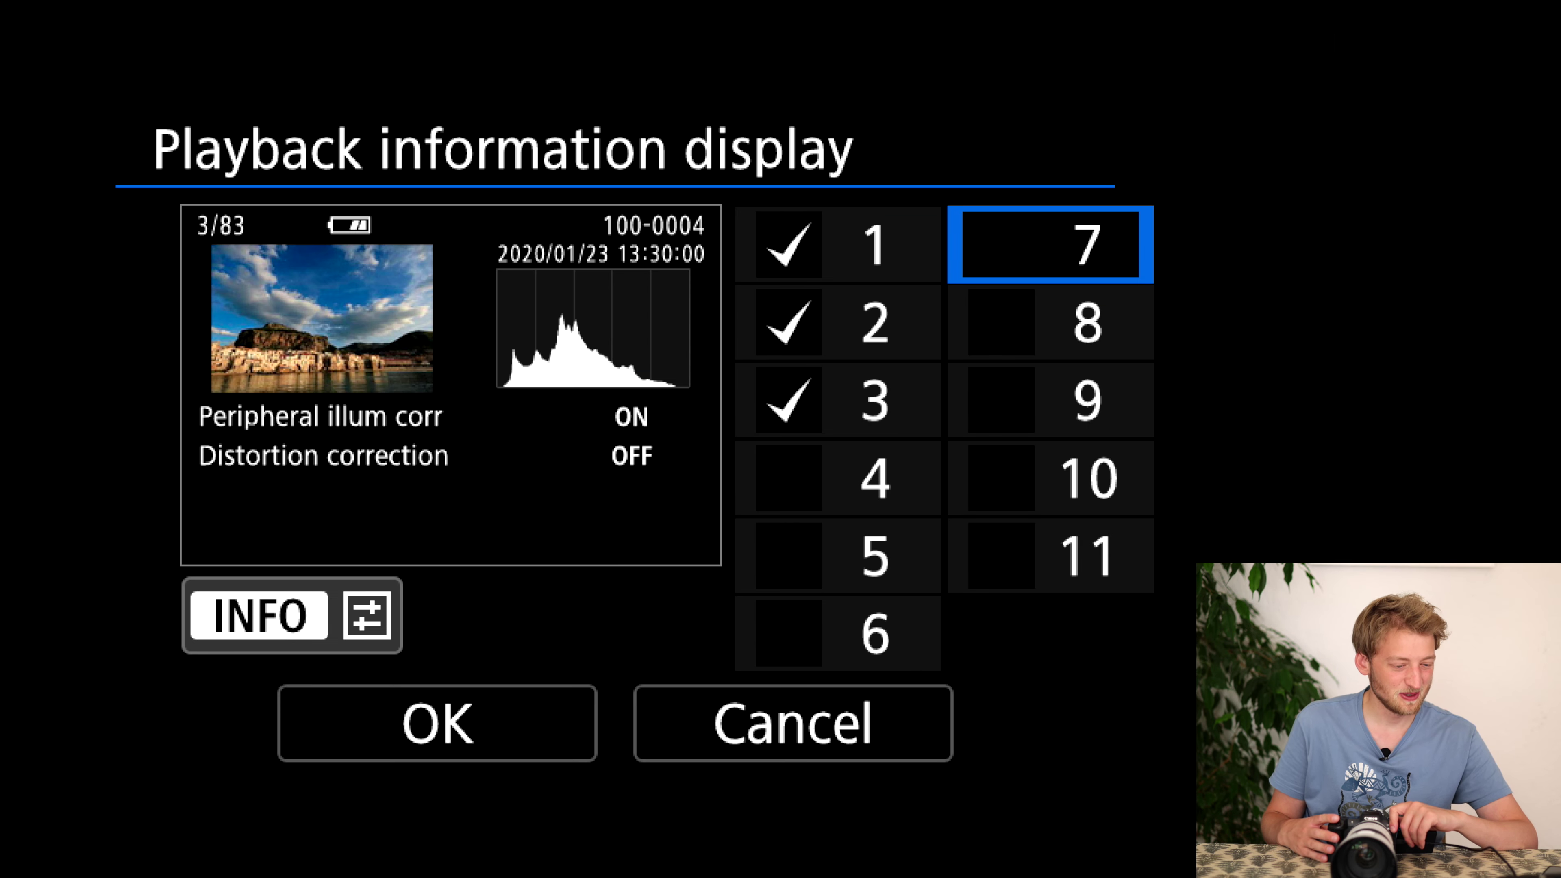
pyautogui.press('Down')
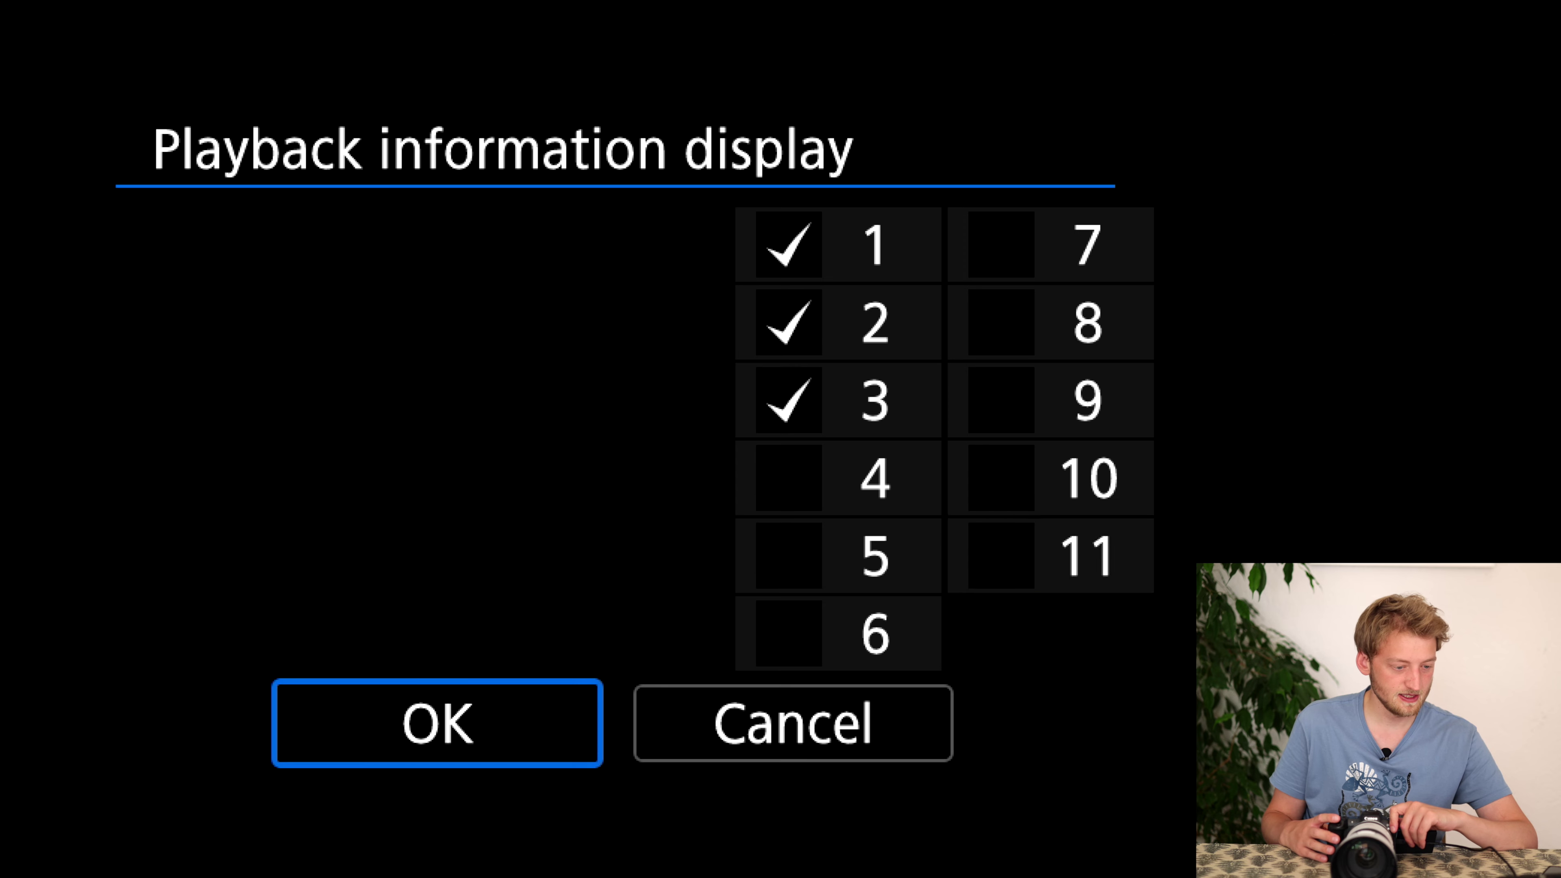
pyautogui.press('Return')
# - Set Highlight alert to Enable
pyautogui.press('Down')
pyautogui.press('Return')
pyautogui.press('Down')
pyautogui.press('Return')
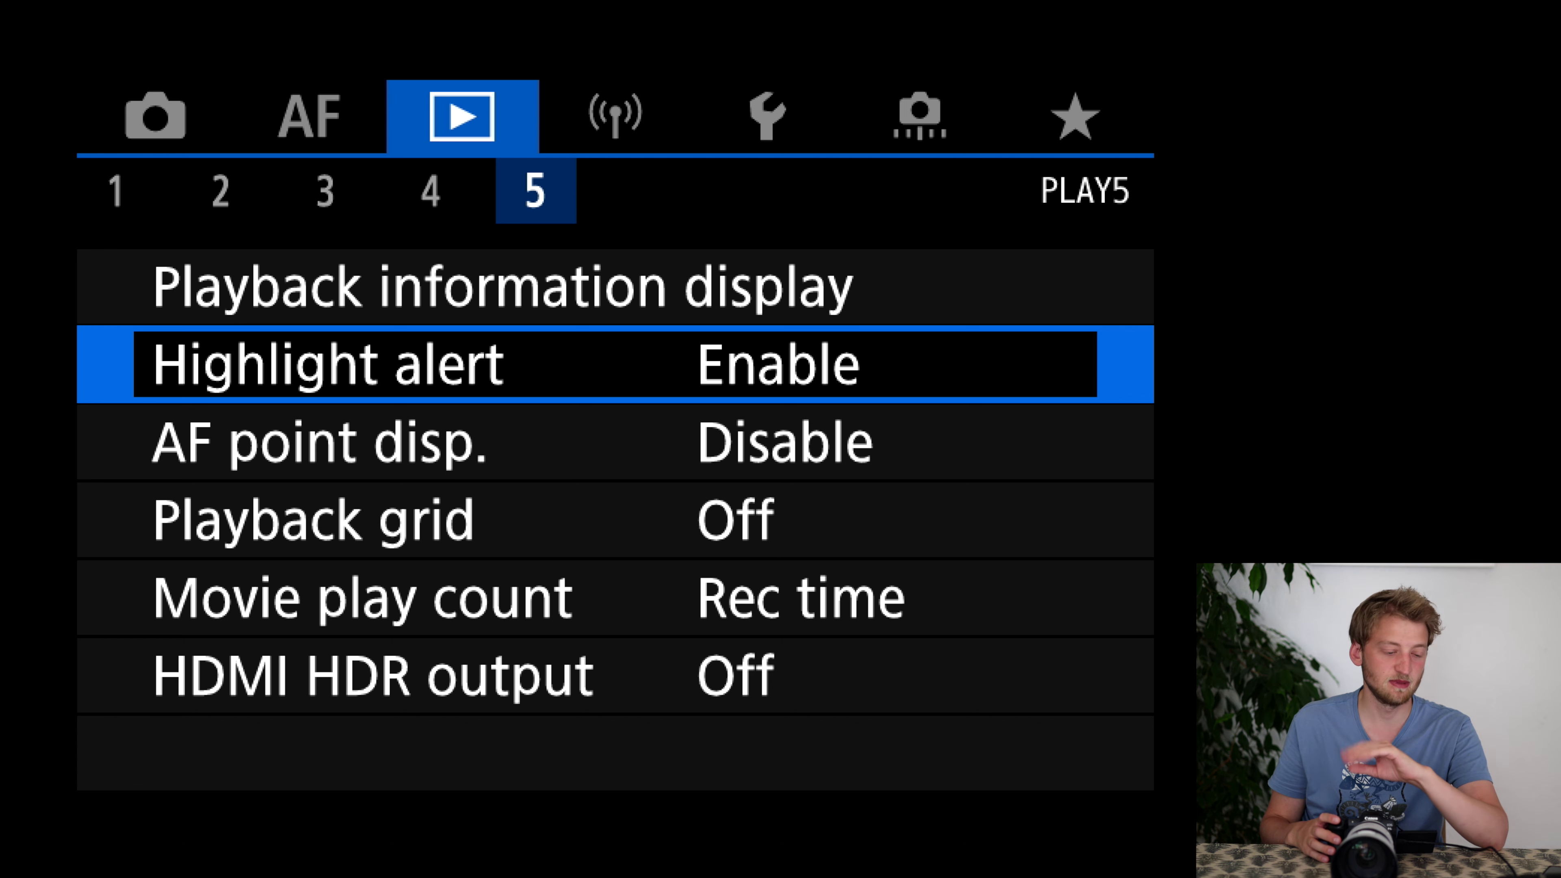
# - Set AF point display to Enable
pyautogui.press('Down')
pyautogui.press('Return')
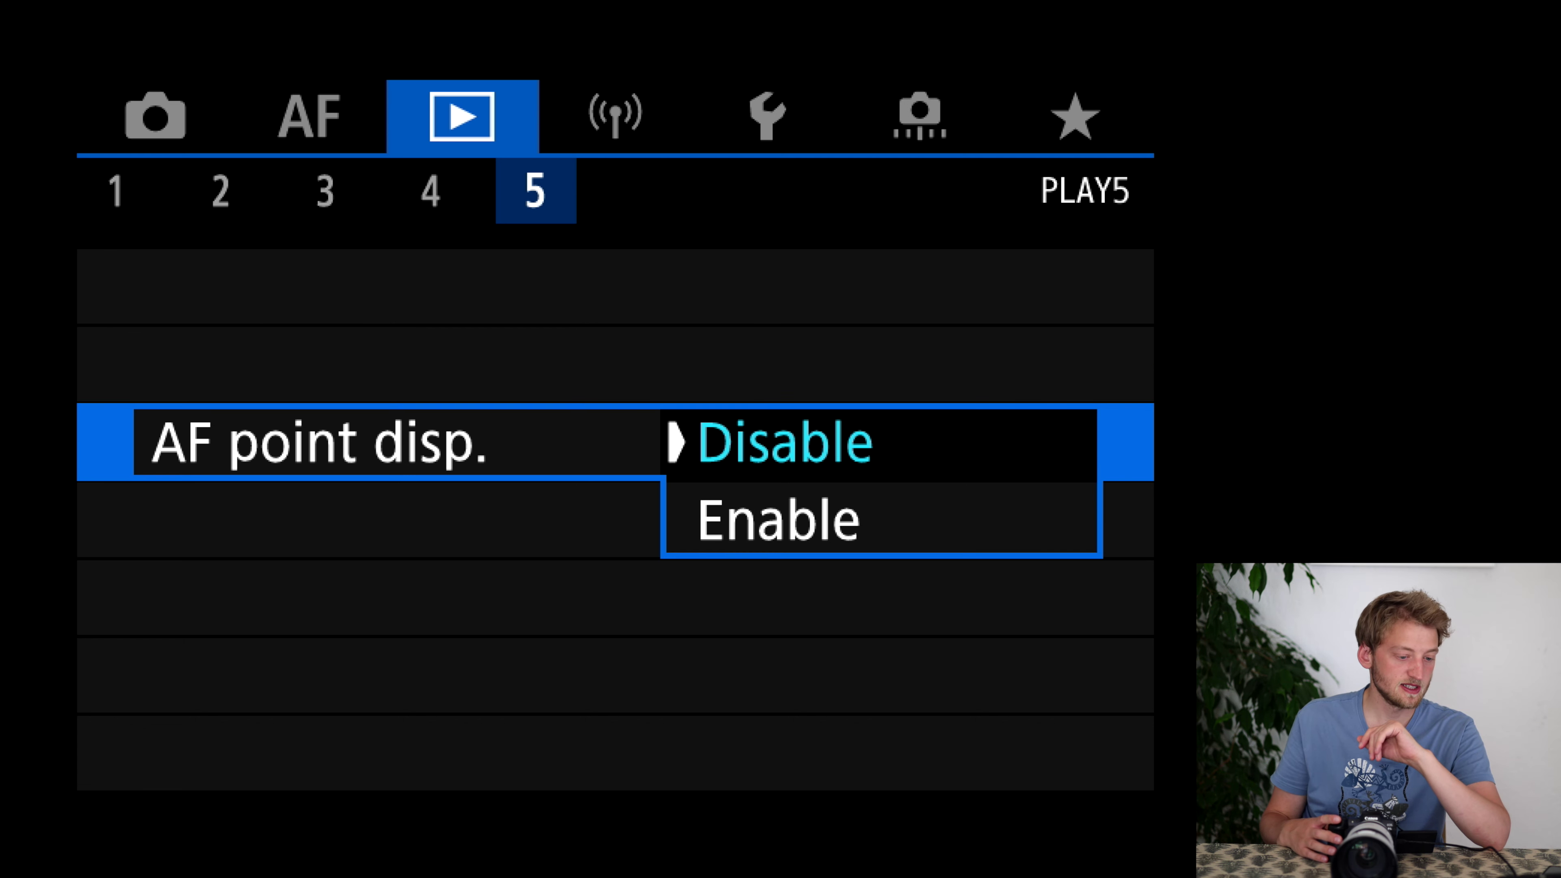
pyautogui.press('Down')
pyautogui.press('Return')
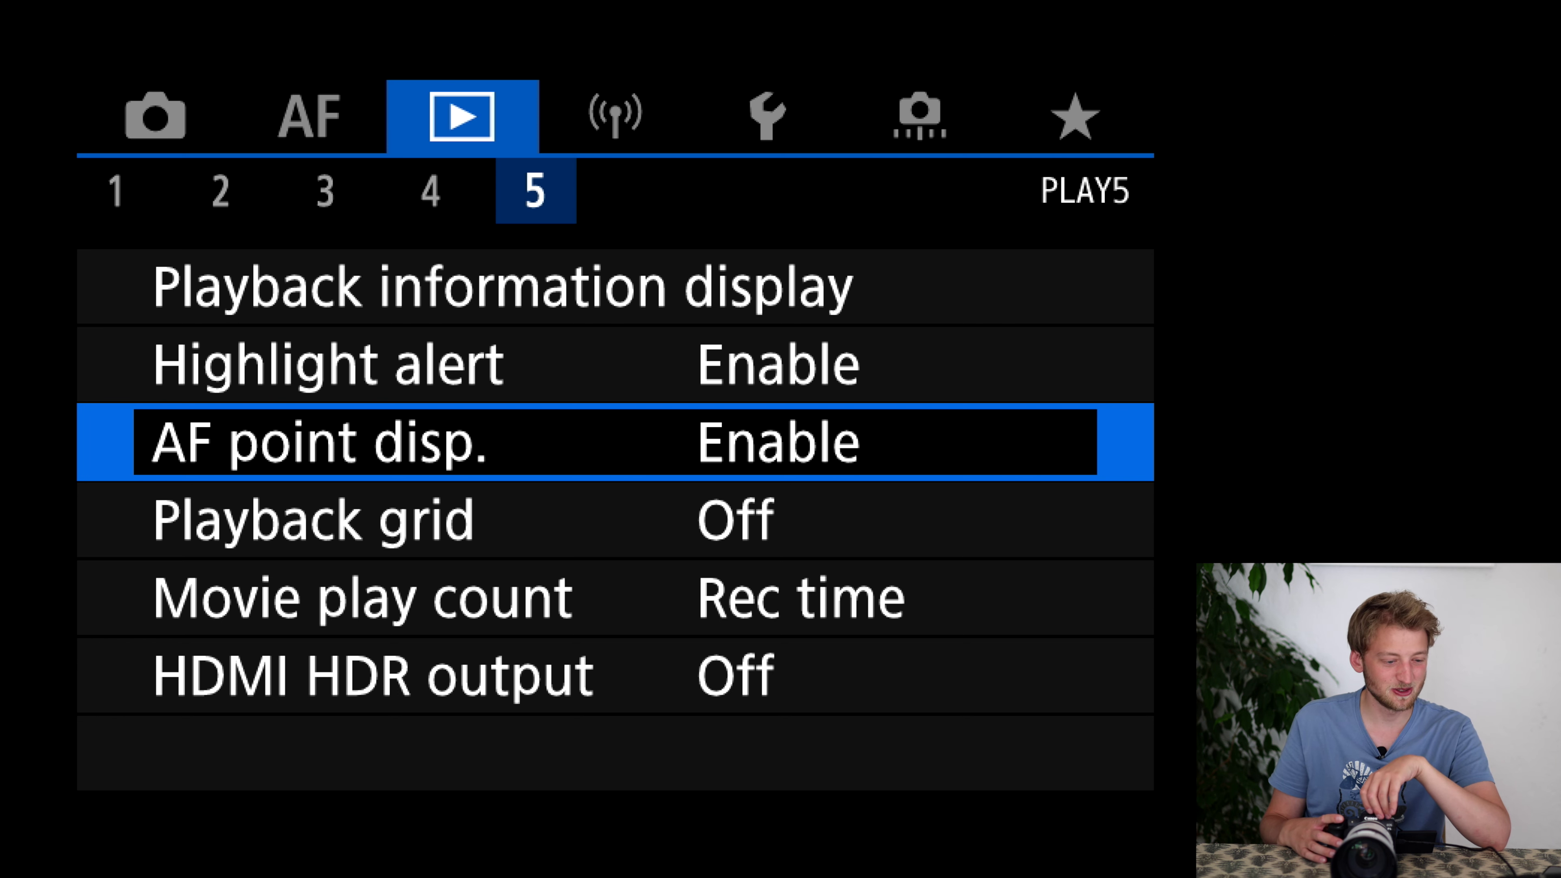
# - Set the playback grid to 3x3
pyautogui.click(615, 520)
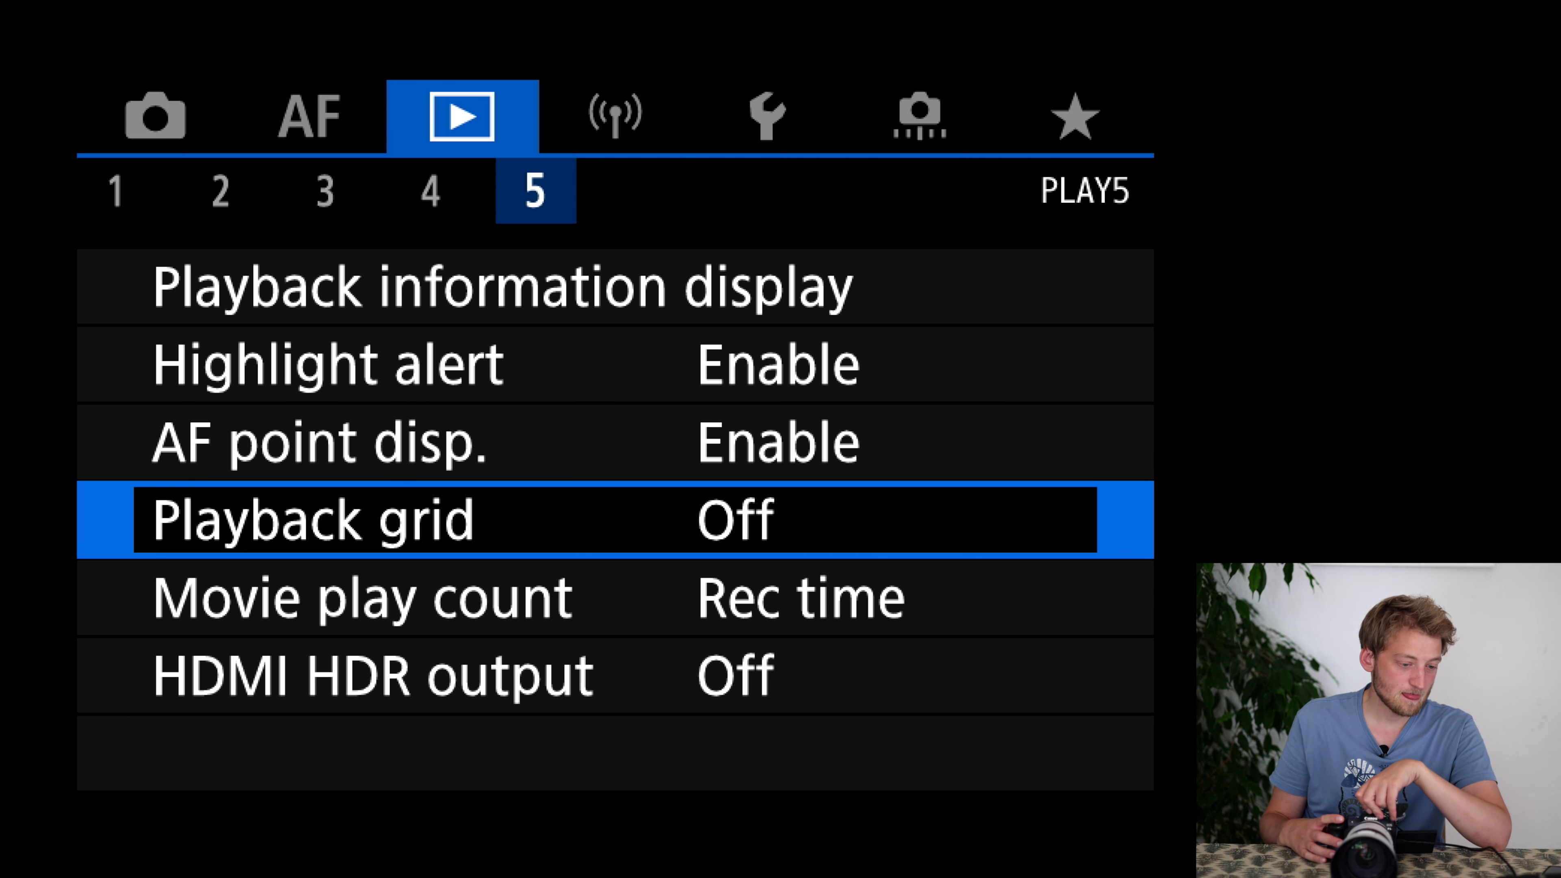
pyautogui.press('Return')
pyautogui.press('Down')
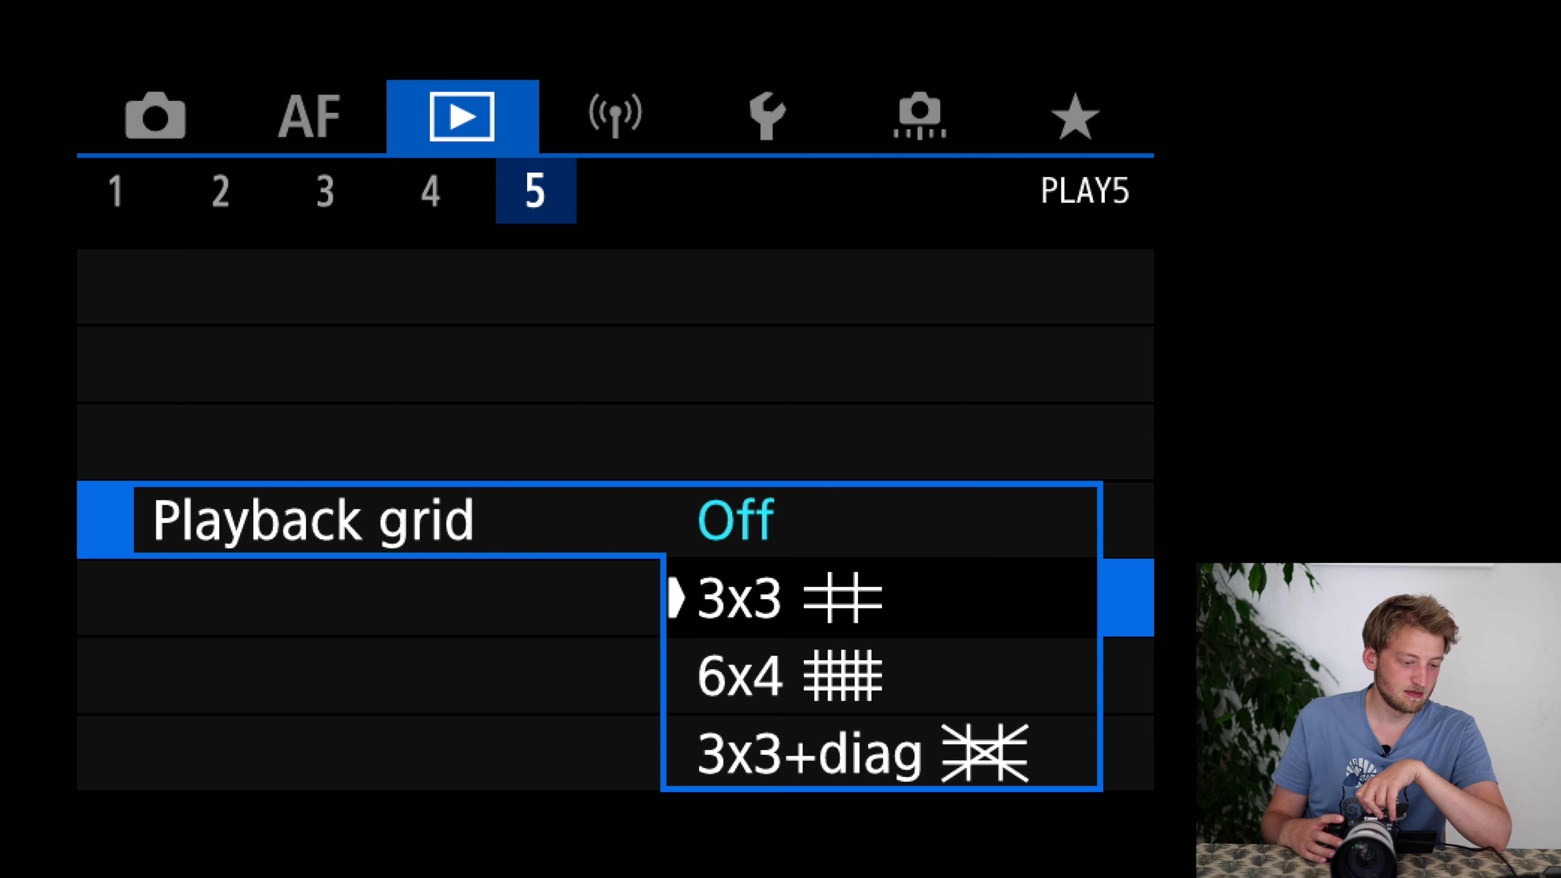
pyautogui.press('Return')
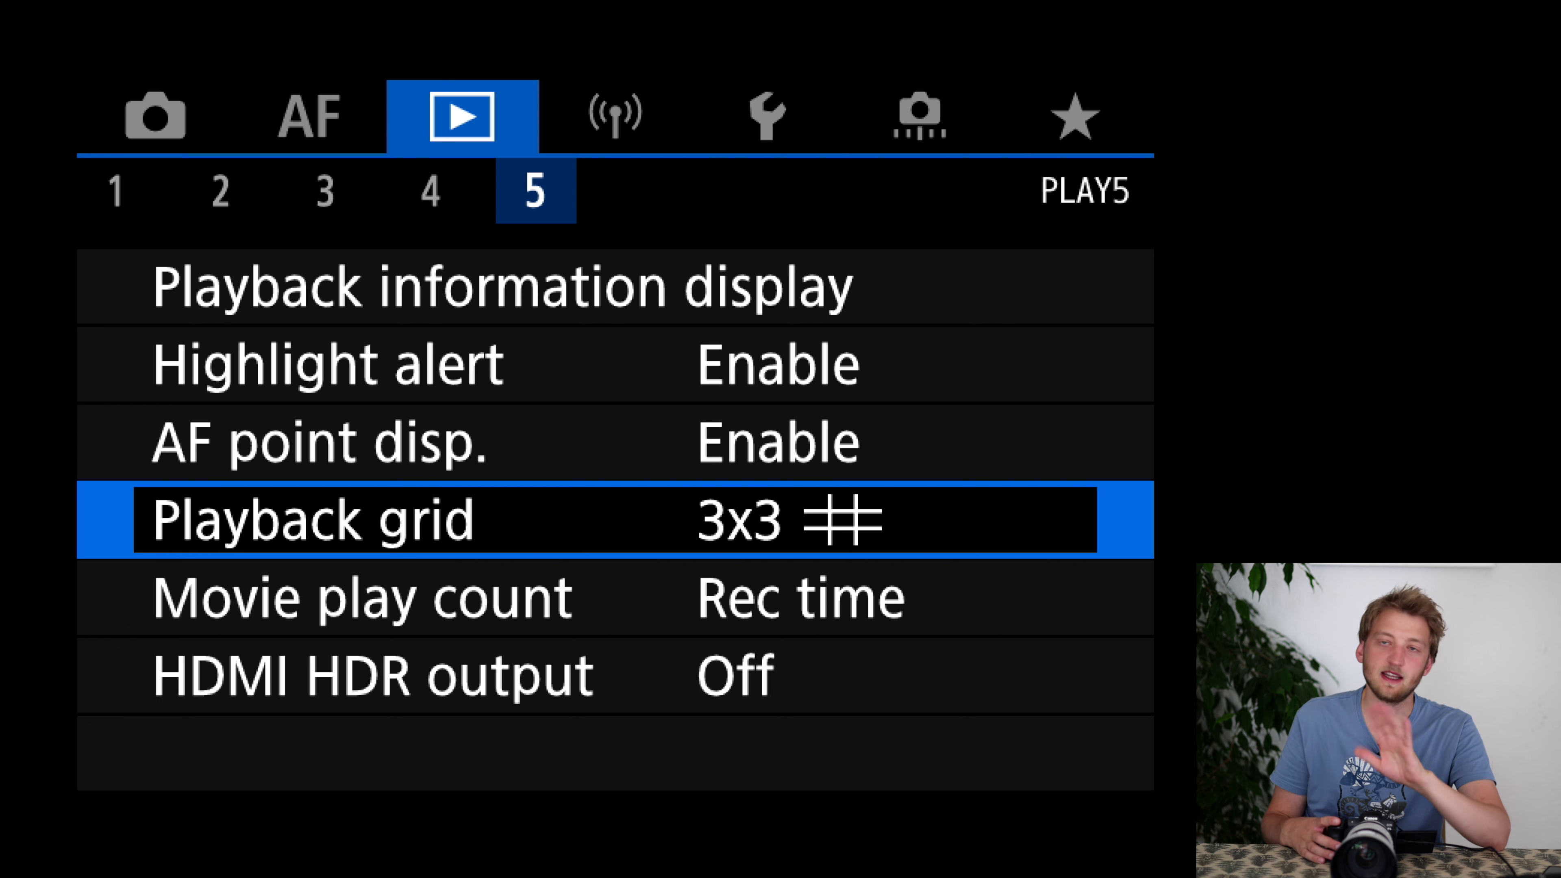
# - Scroll past Movie play count and HDMI HDR output to the NETWORK1 page
pyautogui.press('Down')
pyautogui.press('Down')
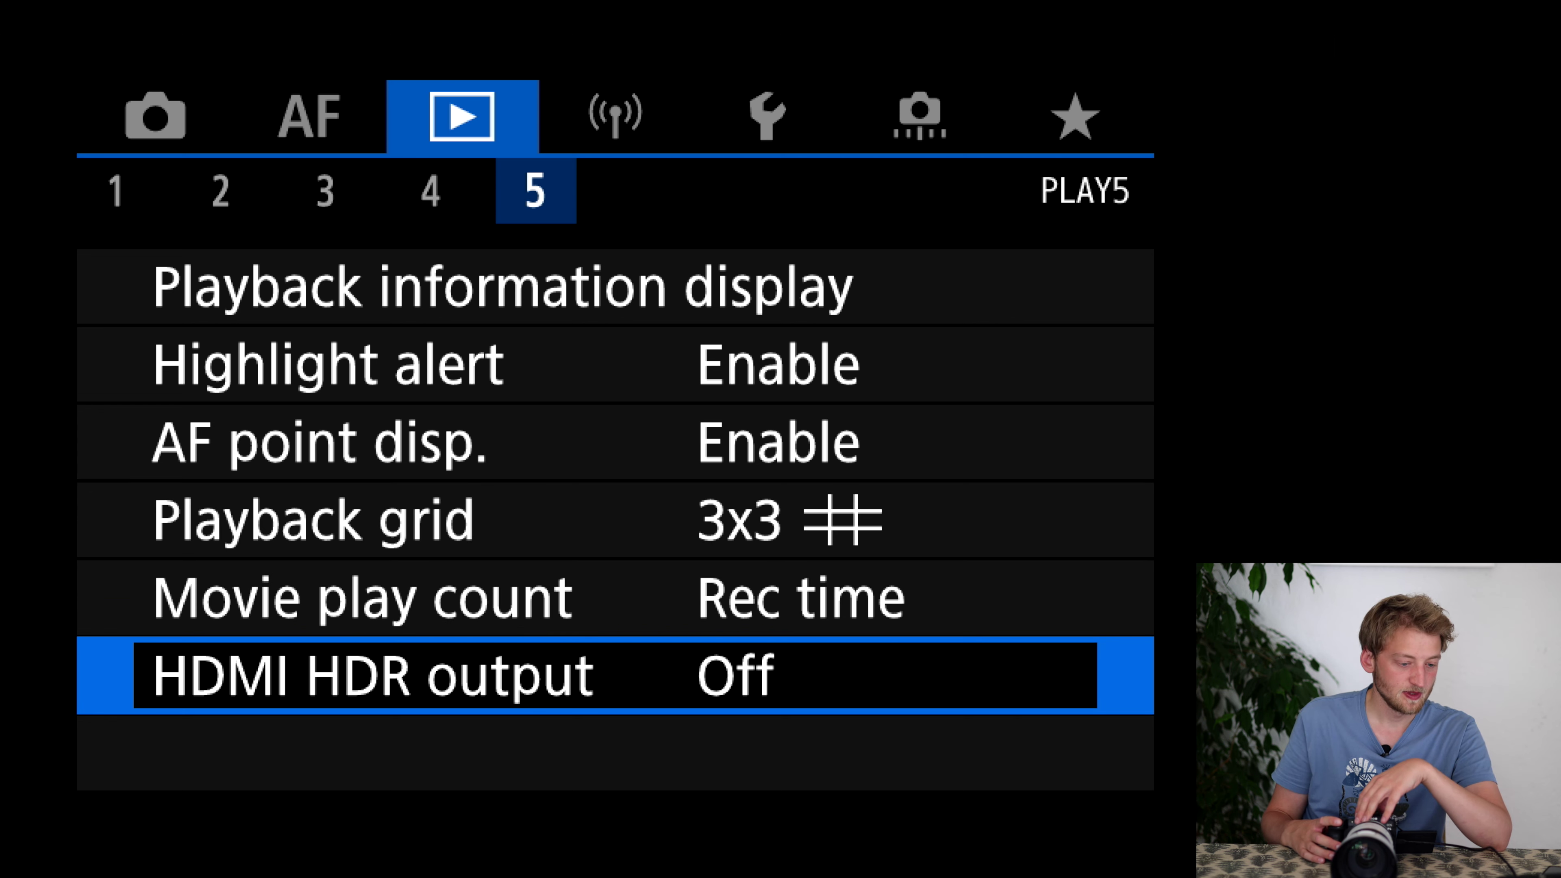
pyautogui.press('Down')
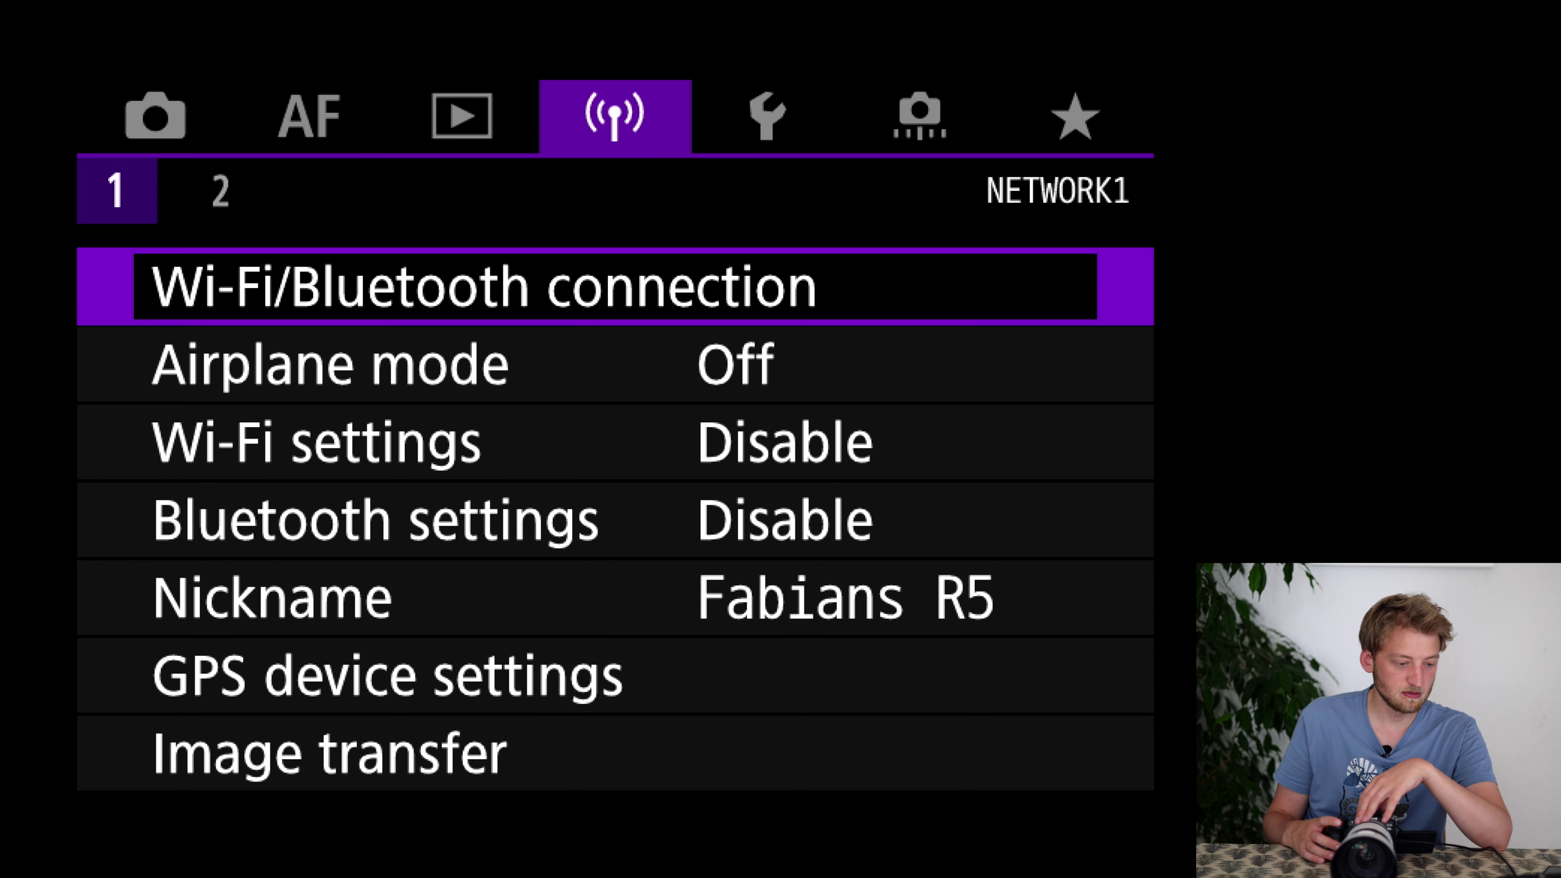
# - Switch Airplane mode to On, then page through NETWORK2 to the SET UP1 tab
pyautogui.press('Down')
pyautogui.press('Return')
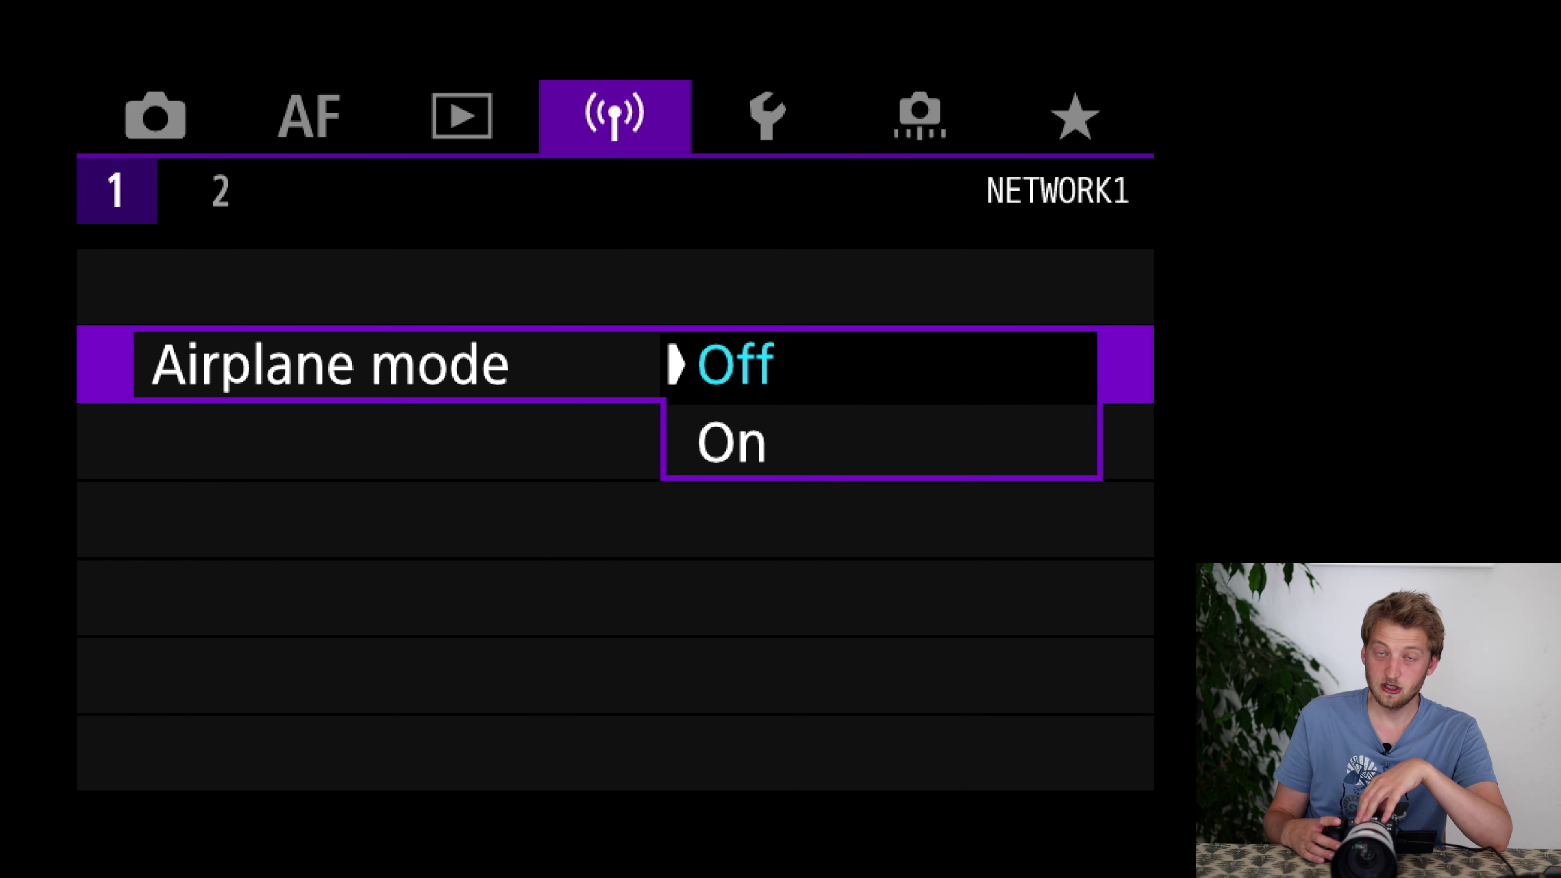
pyautogui.press('Down')
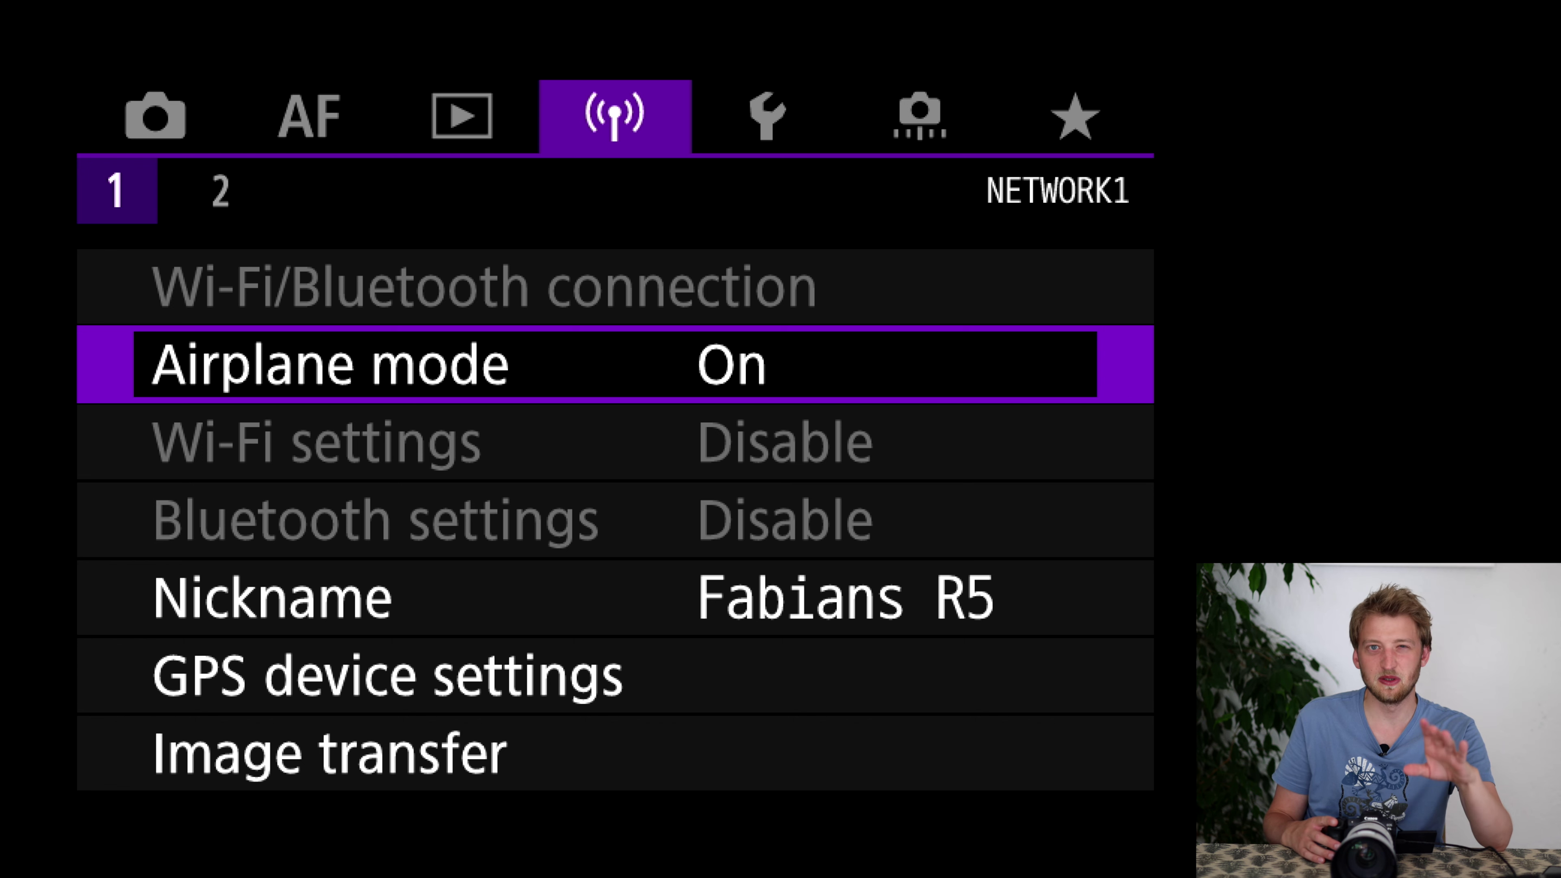
pyautogui.press('Right')
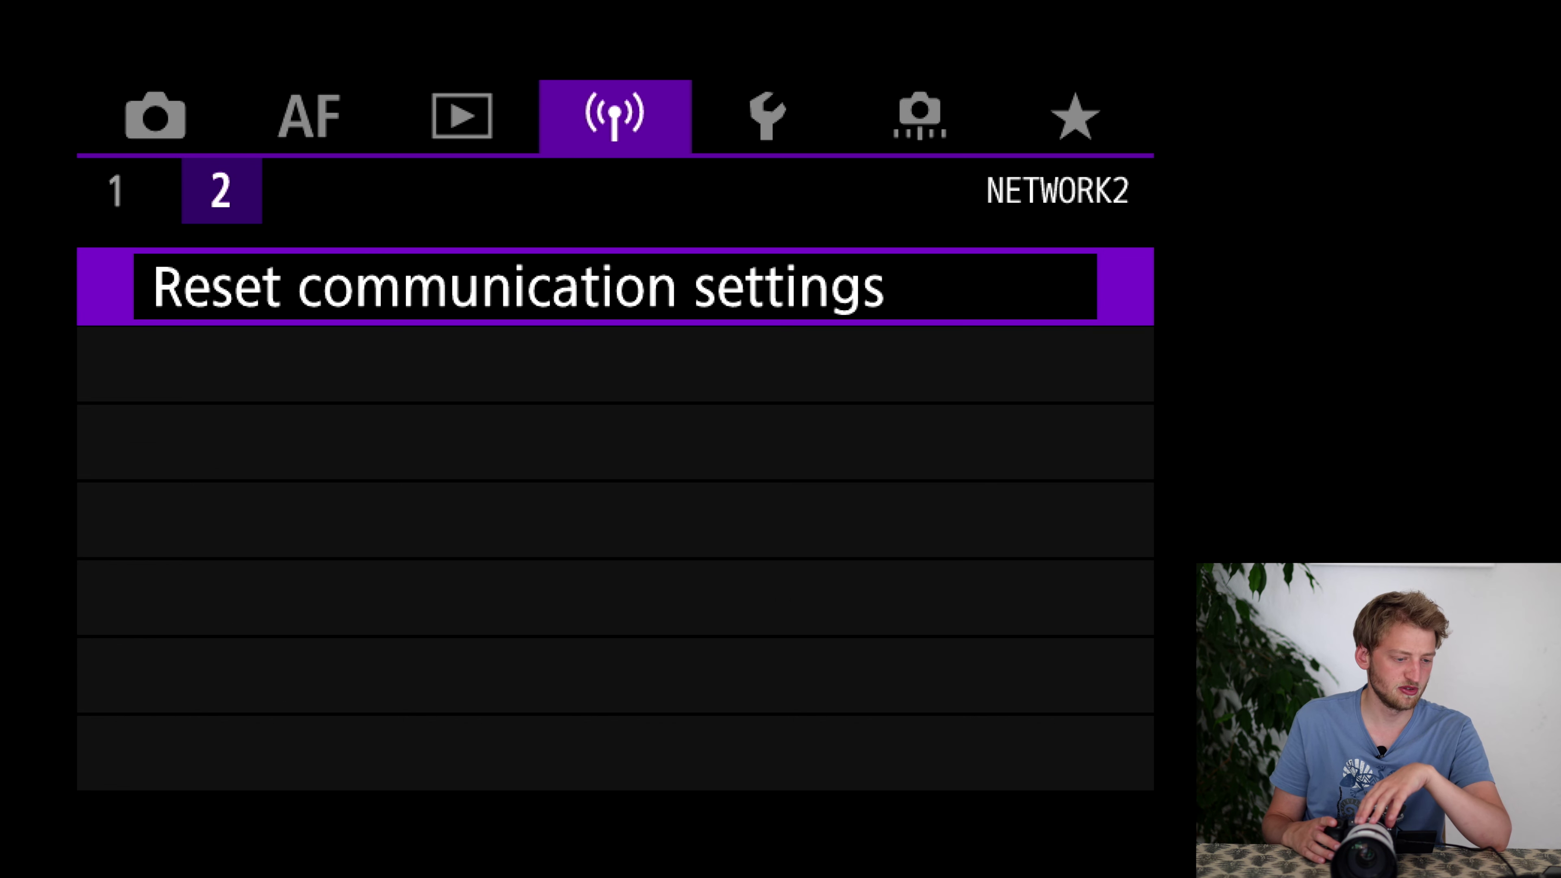
pyautogui.press('Right')
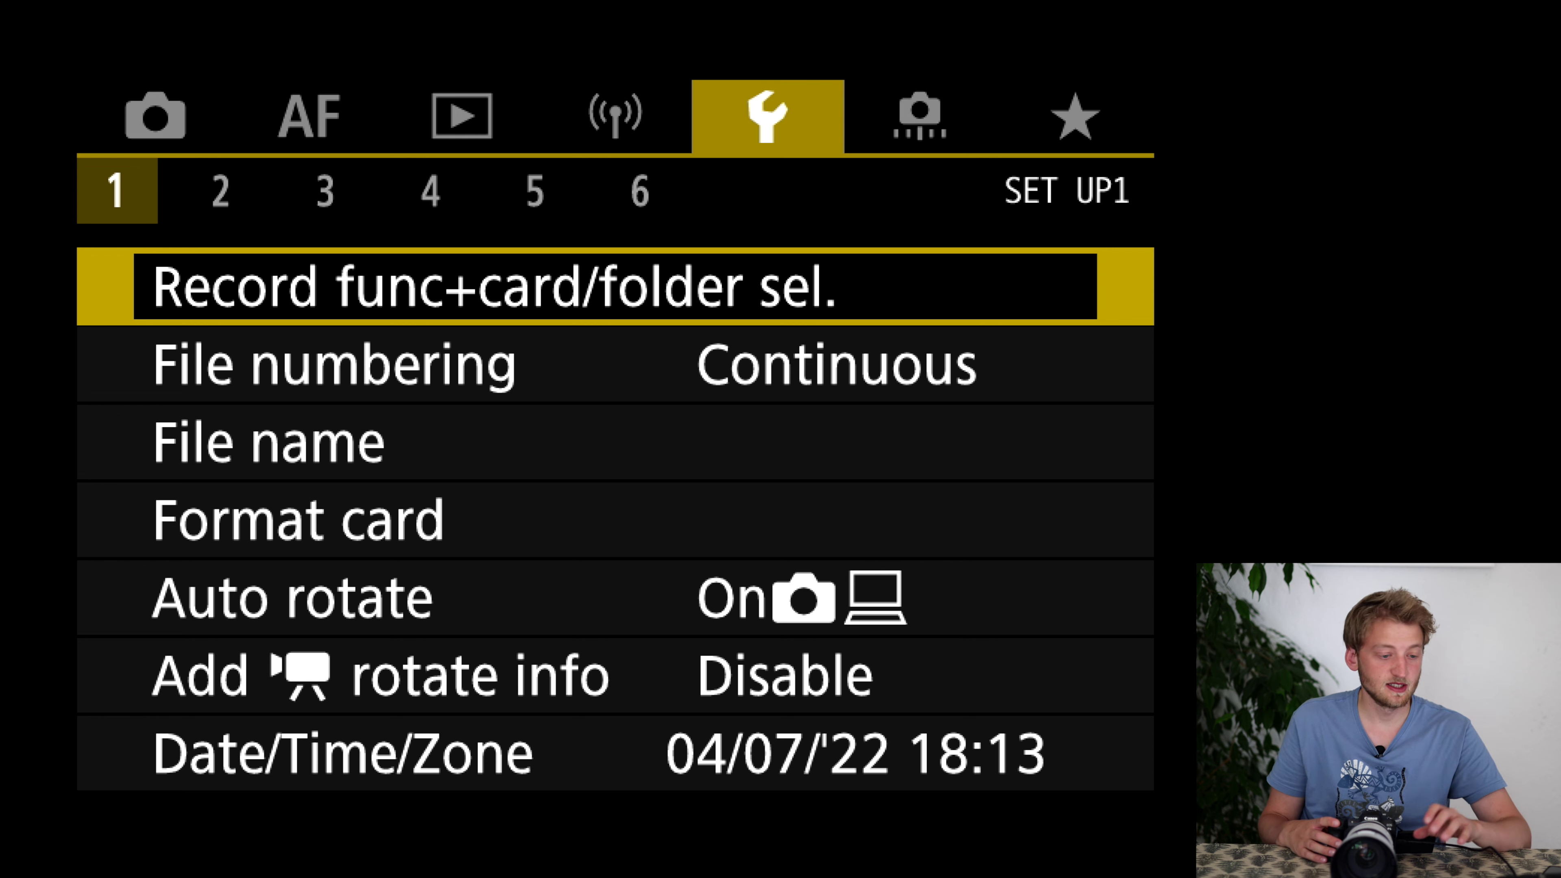
# - Set both the photo and movie Rec options to Auto switch card
pyautogui.press('Return')
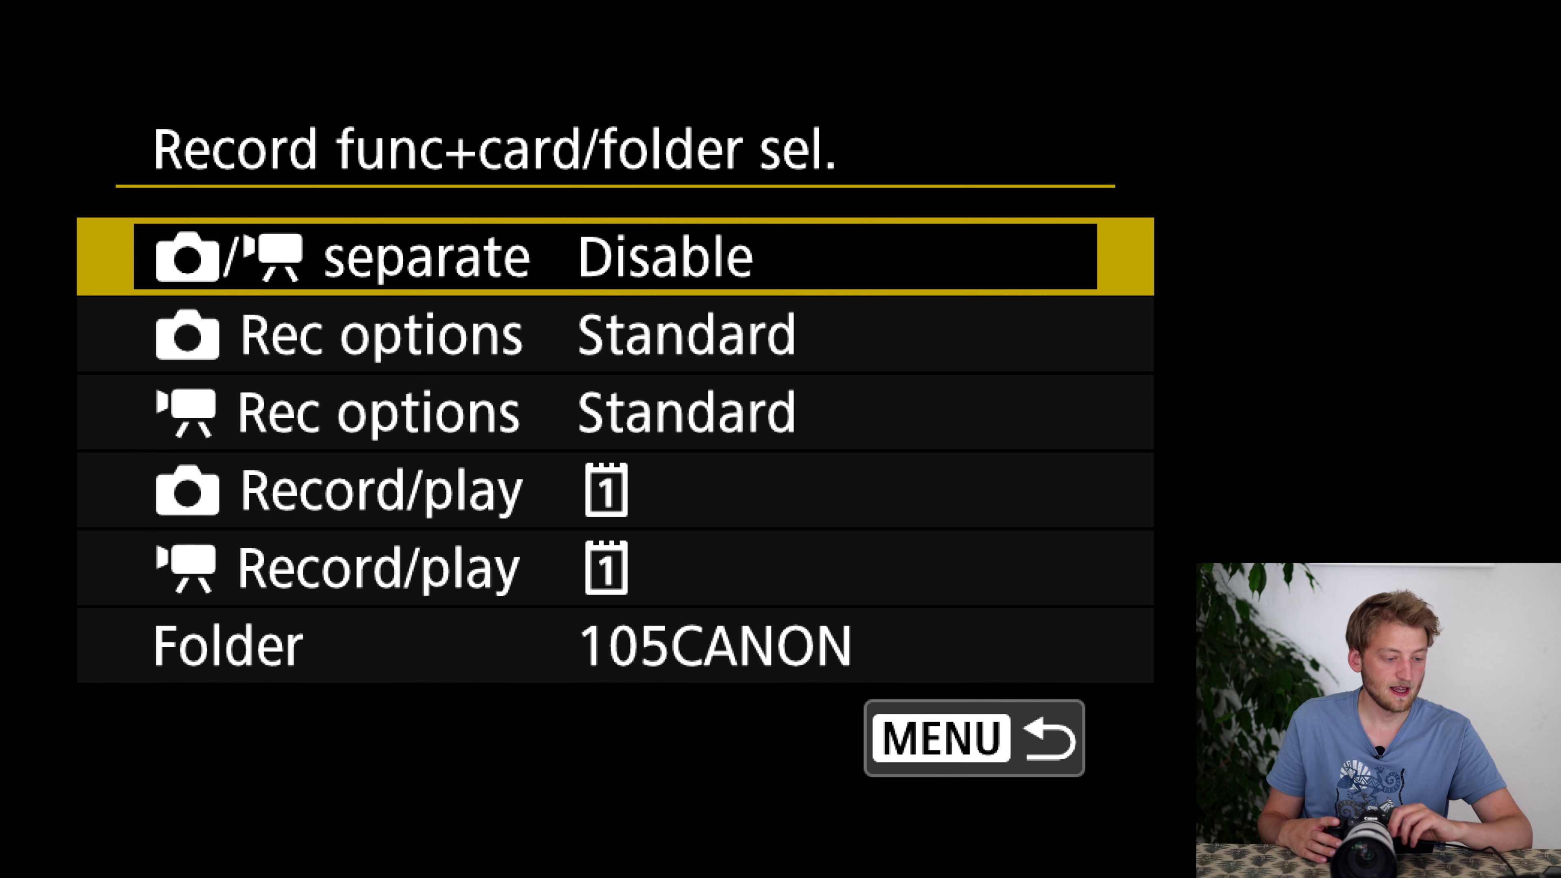
pyautogui.press('Down')
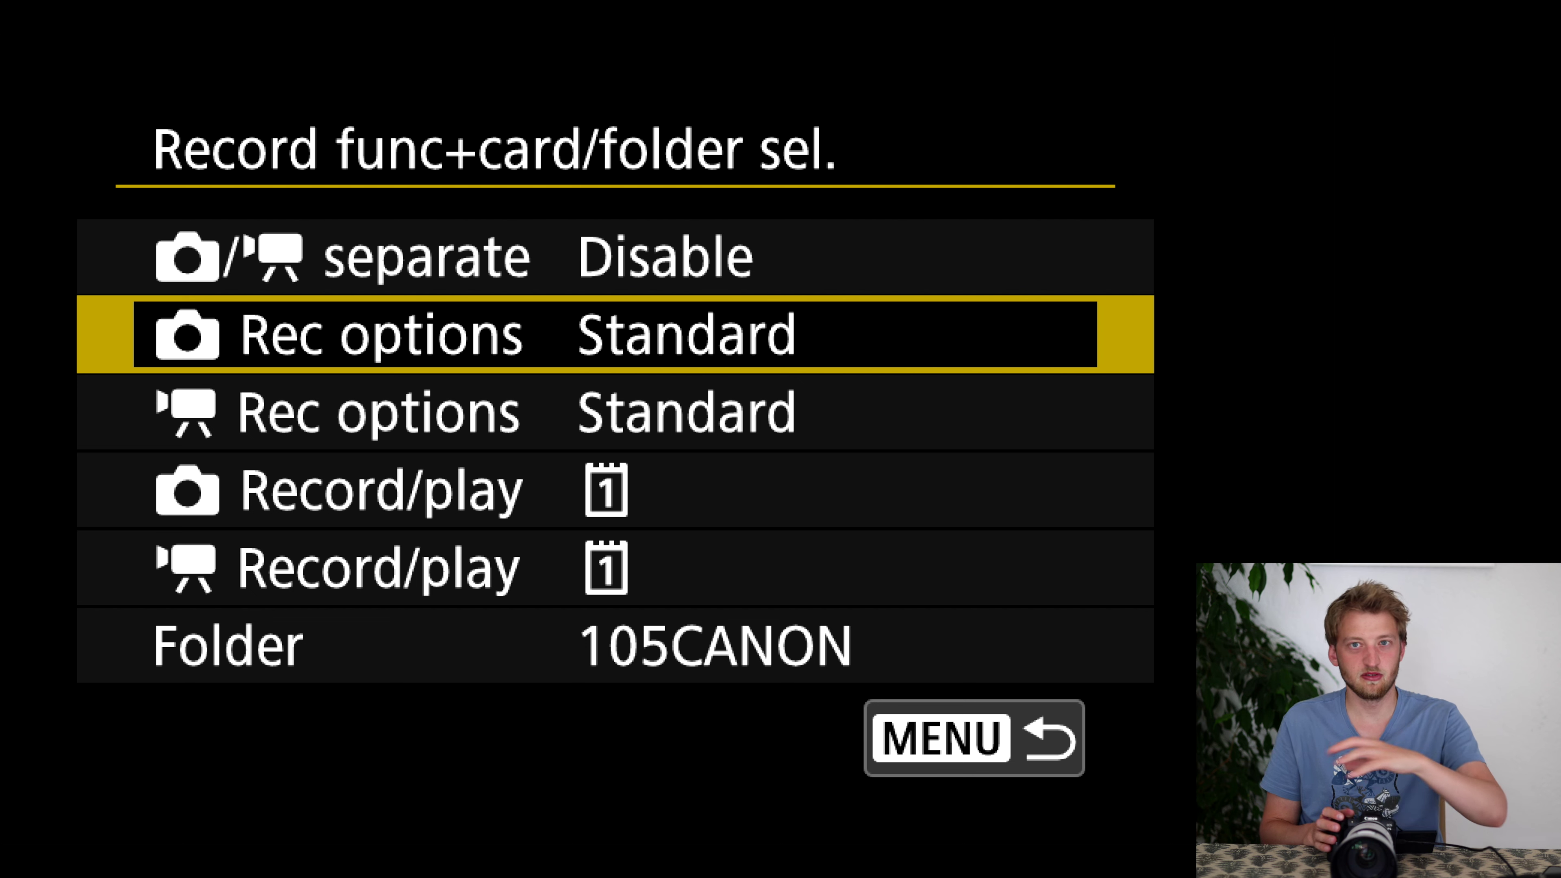
pyautogui.press('Return')
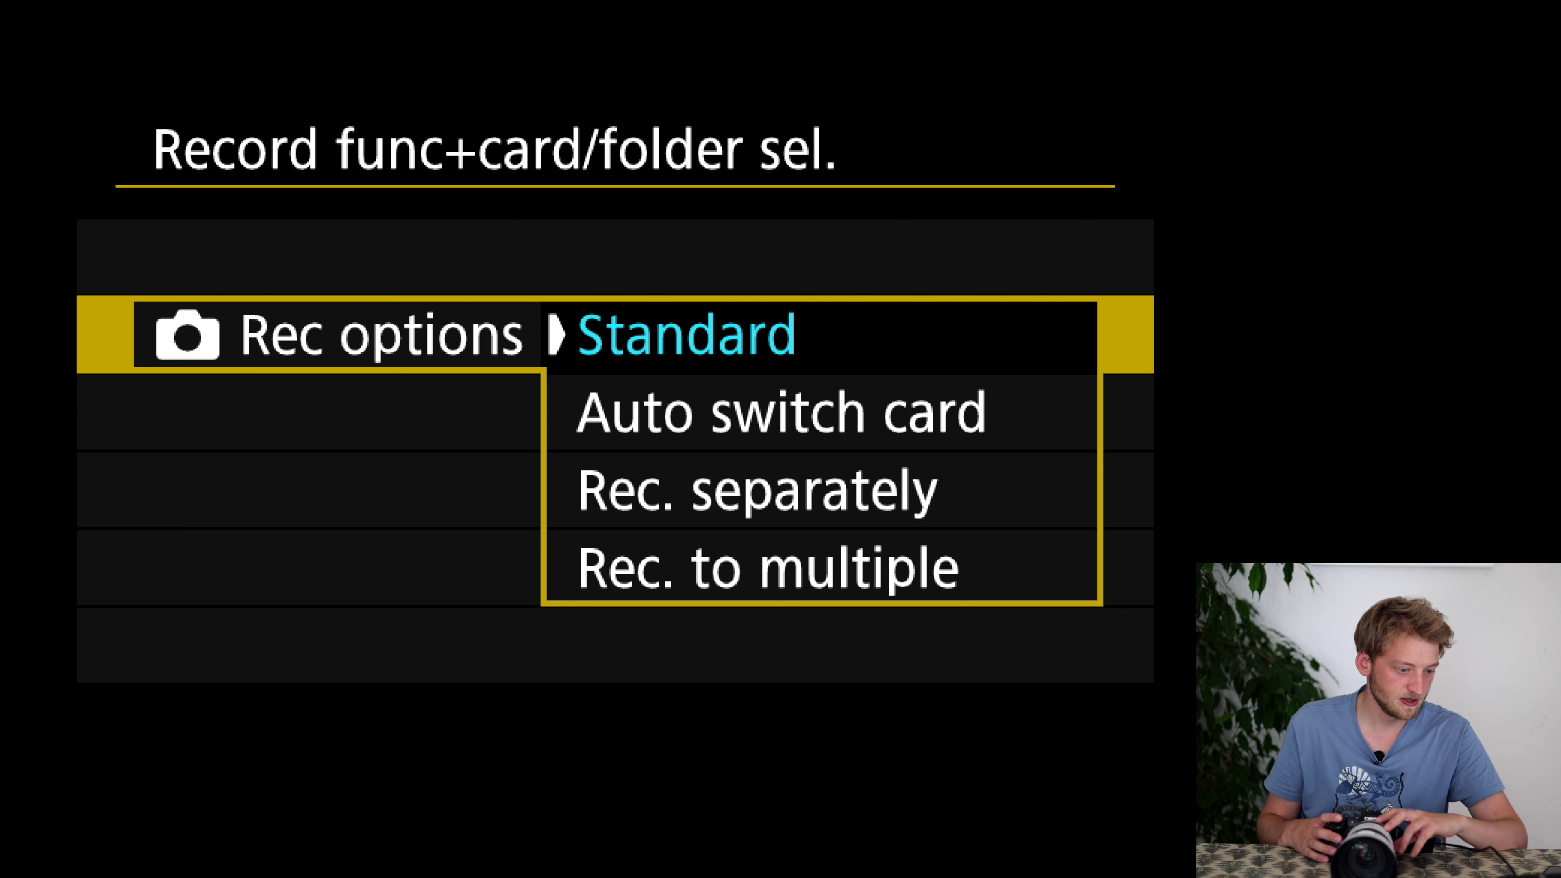
pyautogui.press('Down')
pyautogui.press('Return')
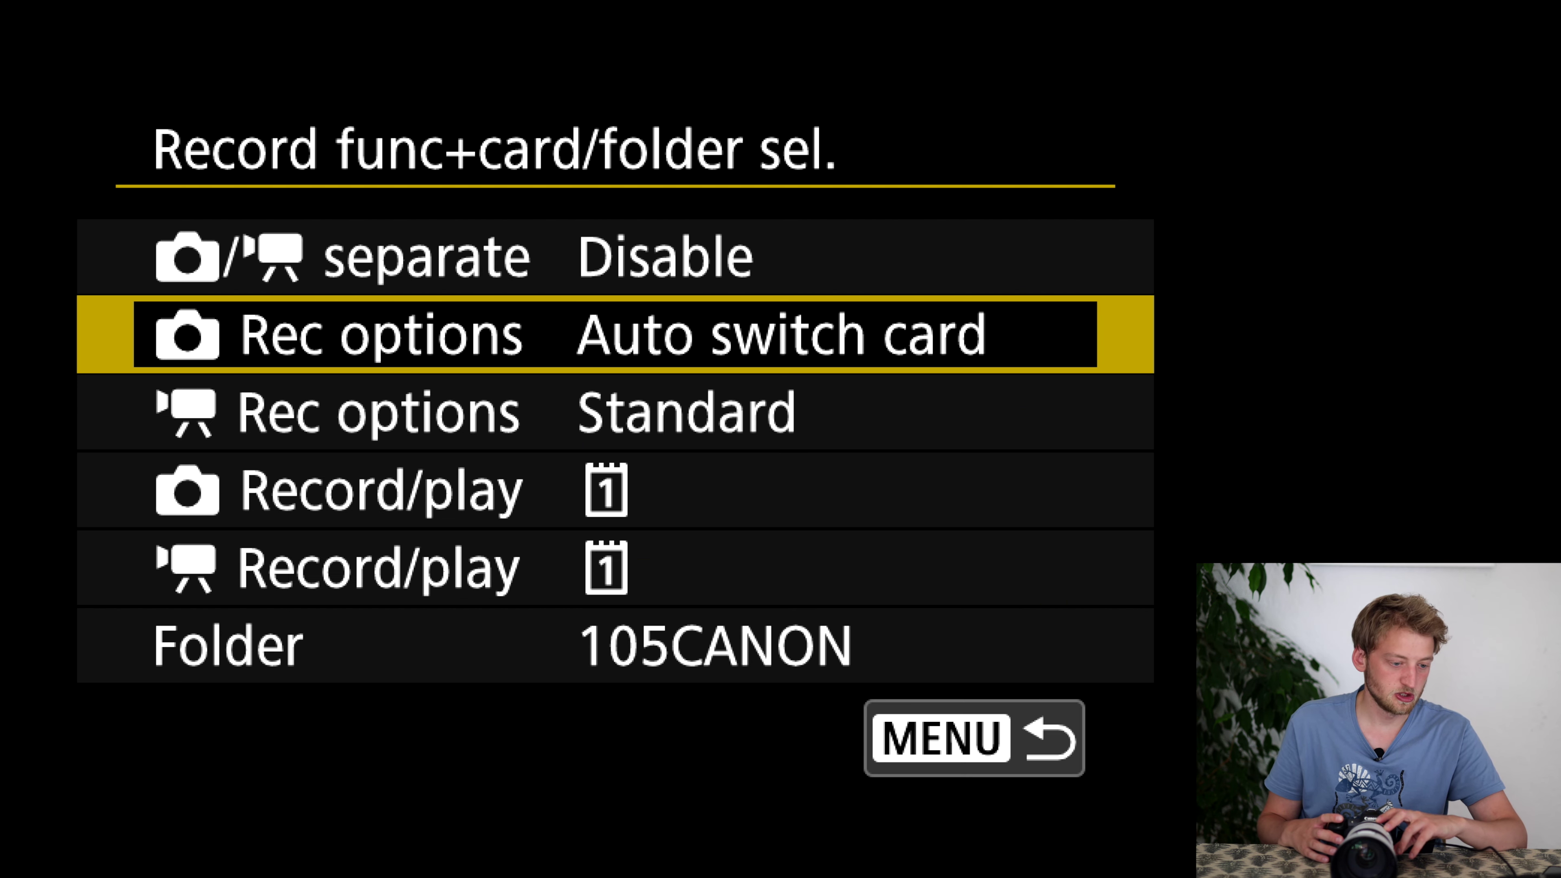
pyautogui.press('Down')
pyautogui.press('Return')
pyautogui.press('Down')
pyautogui.press('Return')
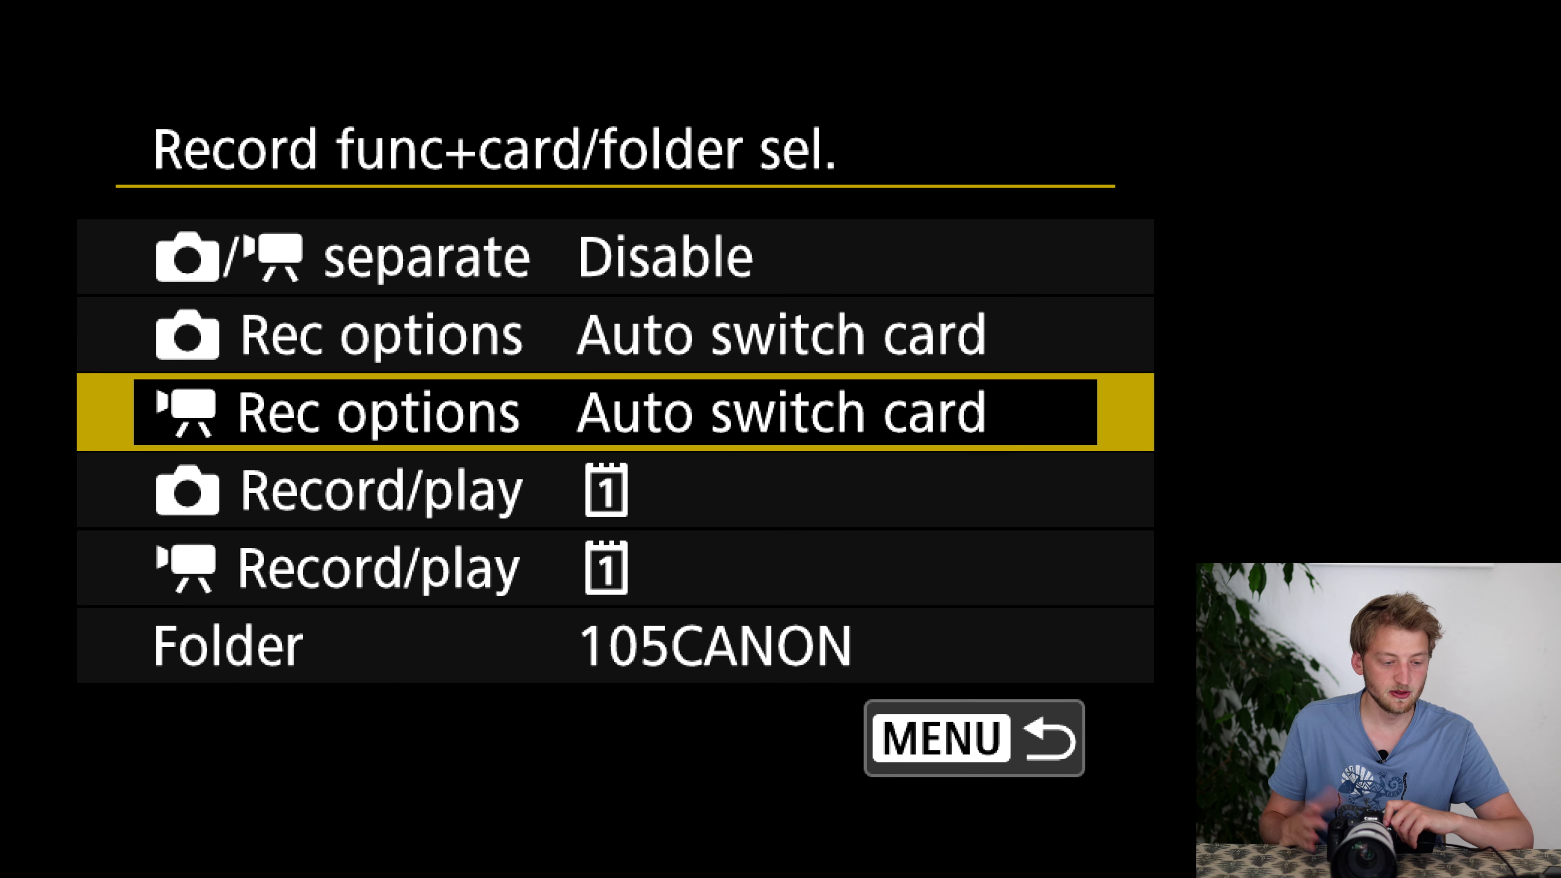
# - Make card 1 the Priority Record/play card for both photos and movies
pyautogui.press('Down')
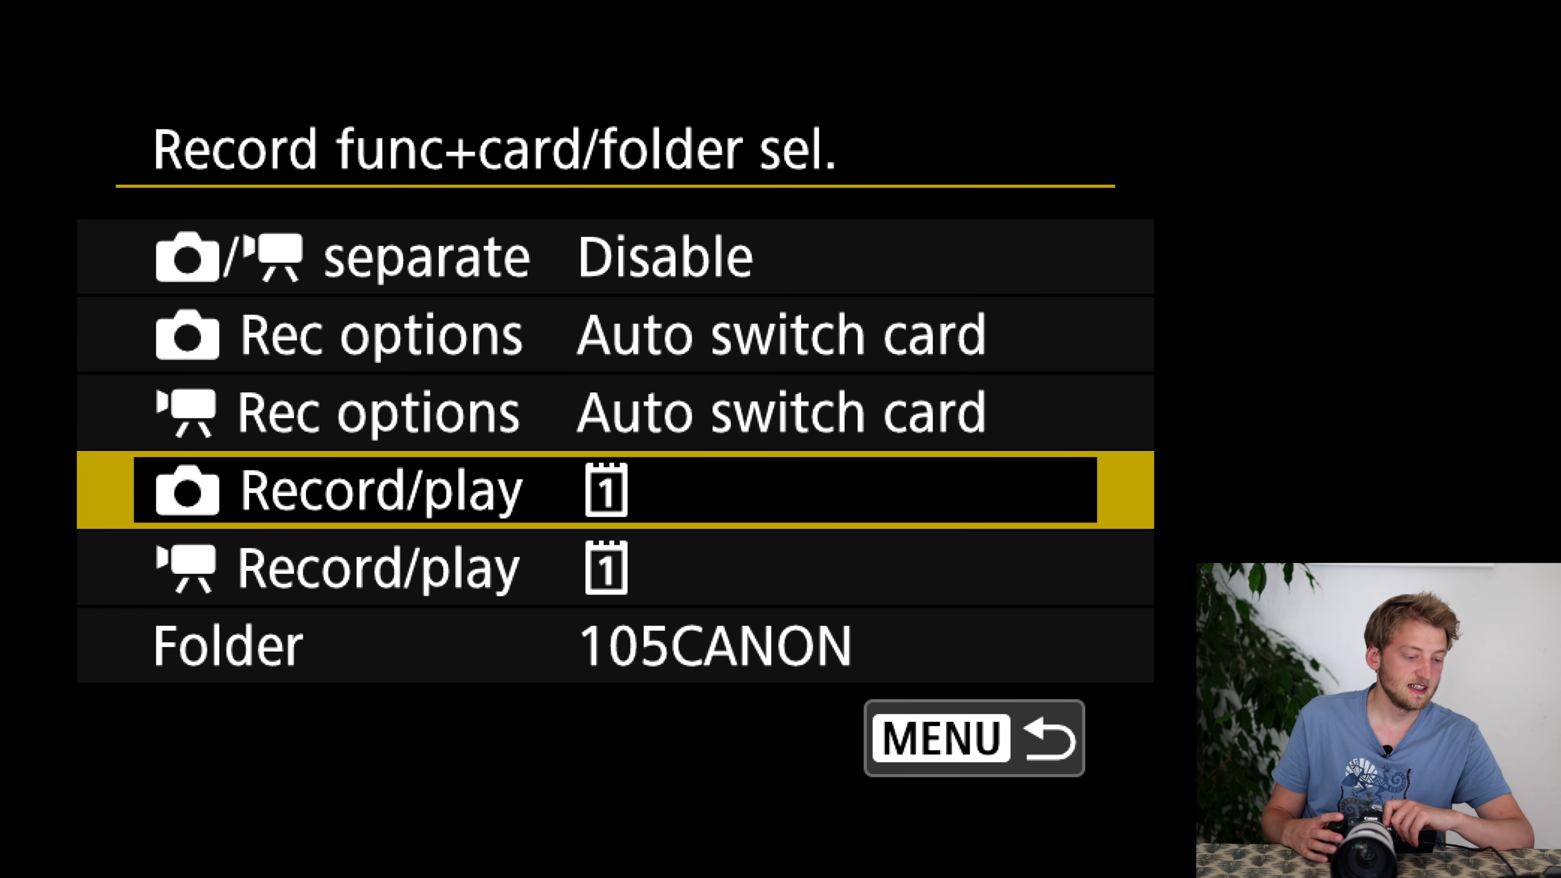
pyautogui.press('Return')
pyautogui.press('i')
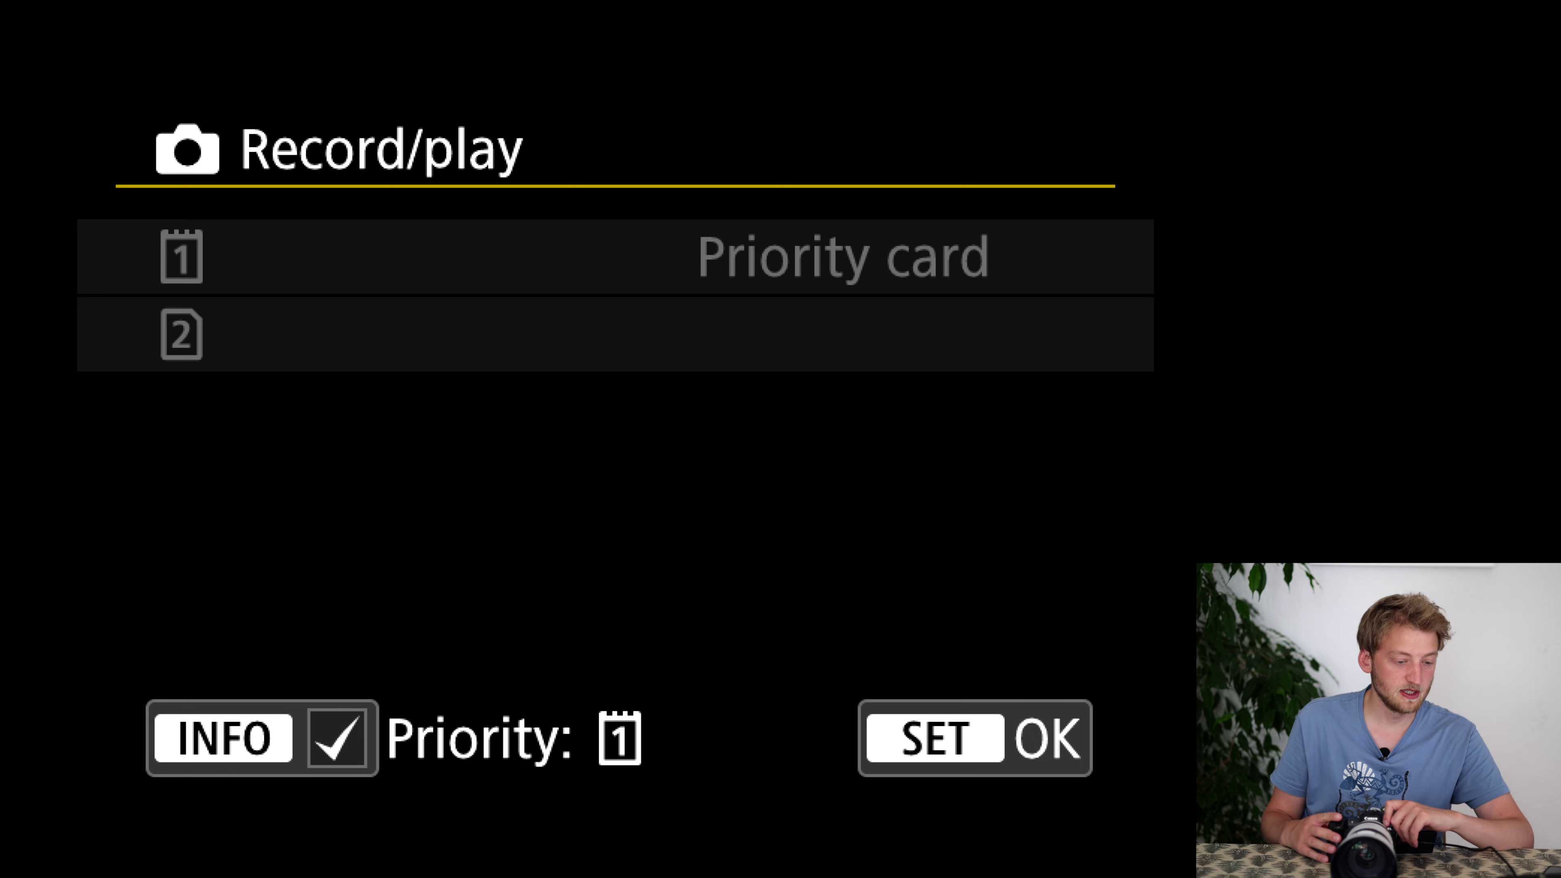
pyautogui.press('Return')
pyautogui.press('Down')
pyautogui.press('Return')
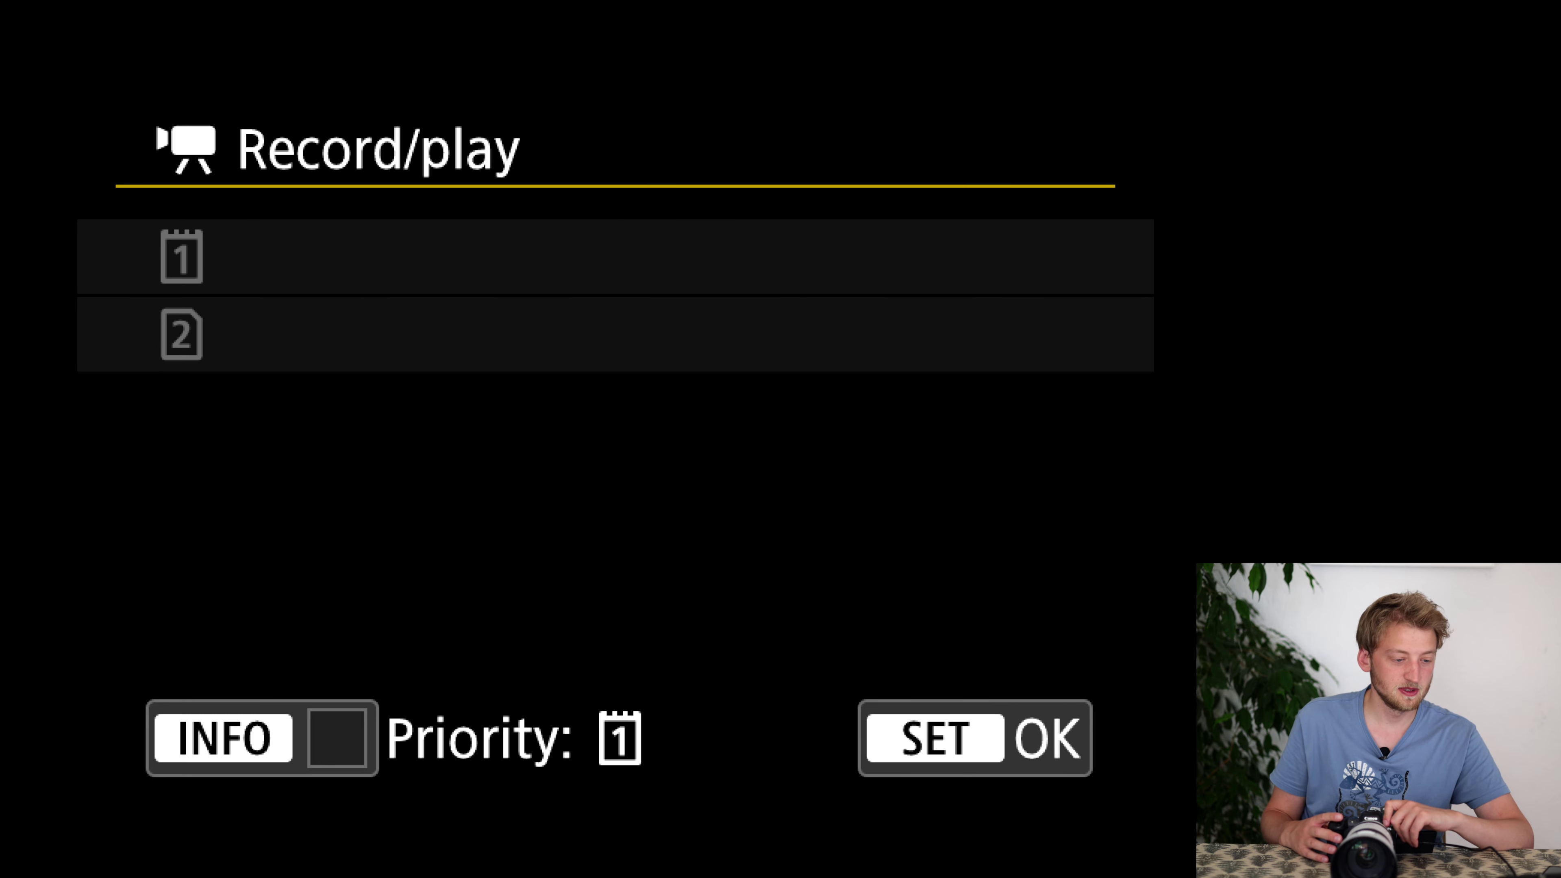
pyautogui.press('i')
pyautogui.press('Return')
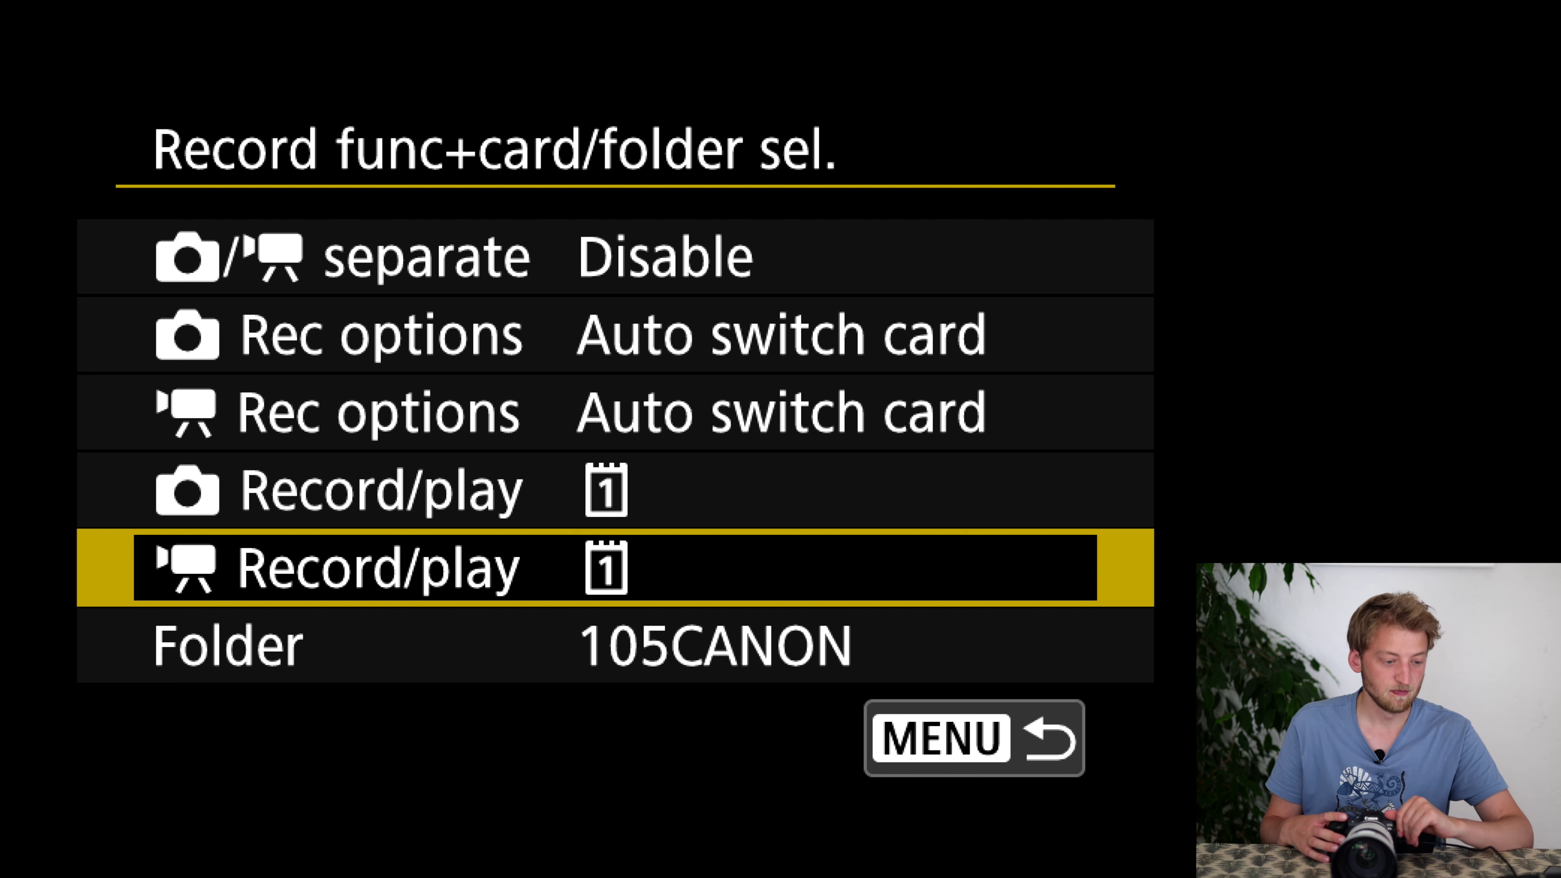
# - Recheck the movie Record/play screen and view File name settings without changing them
pyautogui.click(615, 645)
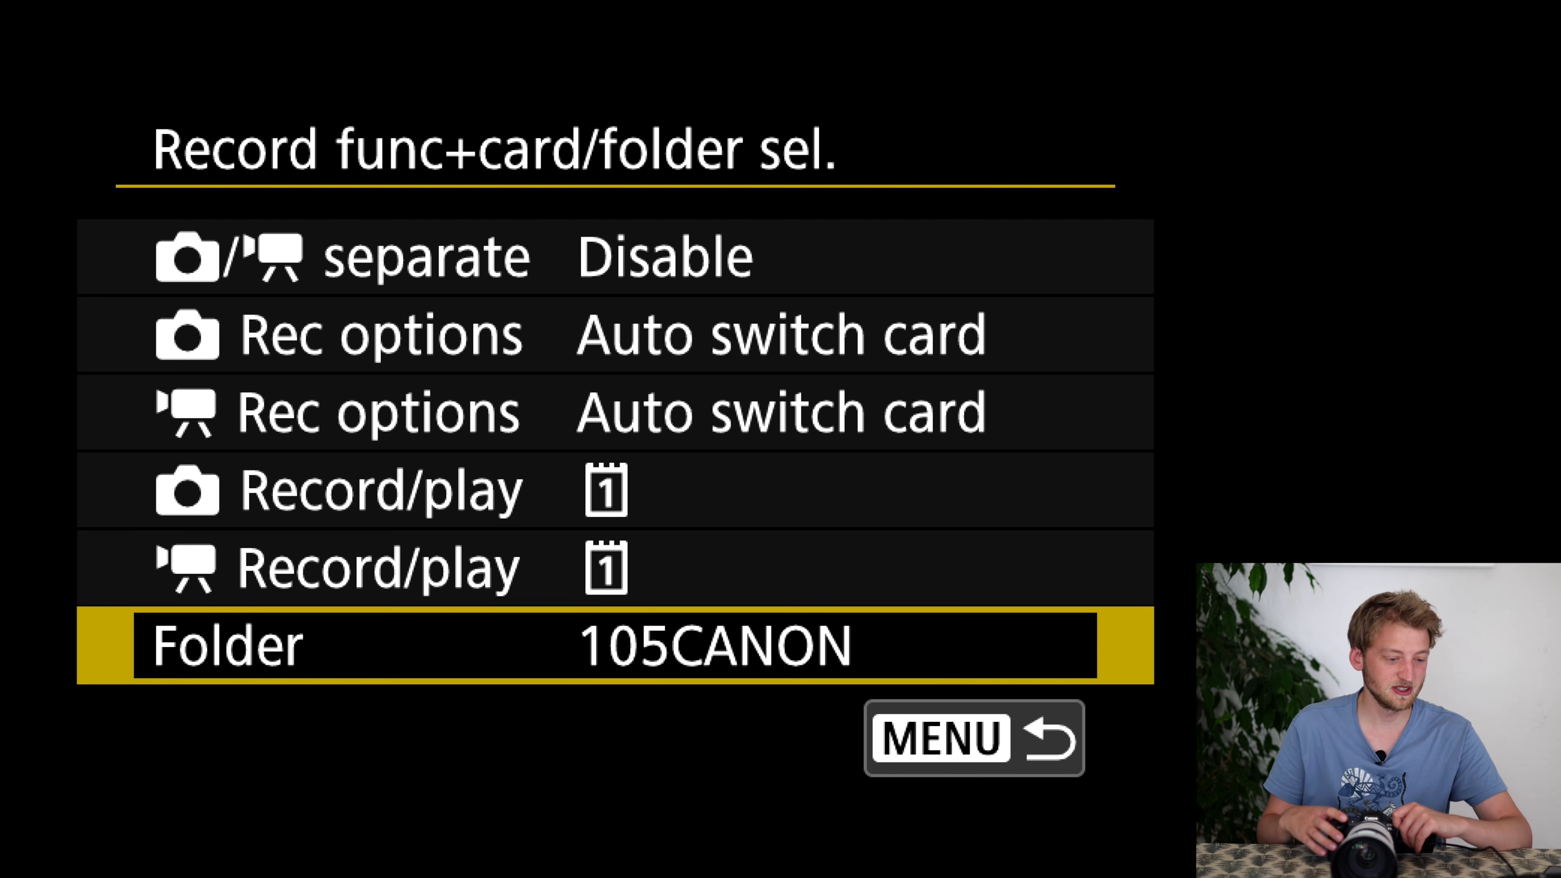
pyautogui.click(369, 569)
pyautogui.click(369, 569)
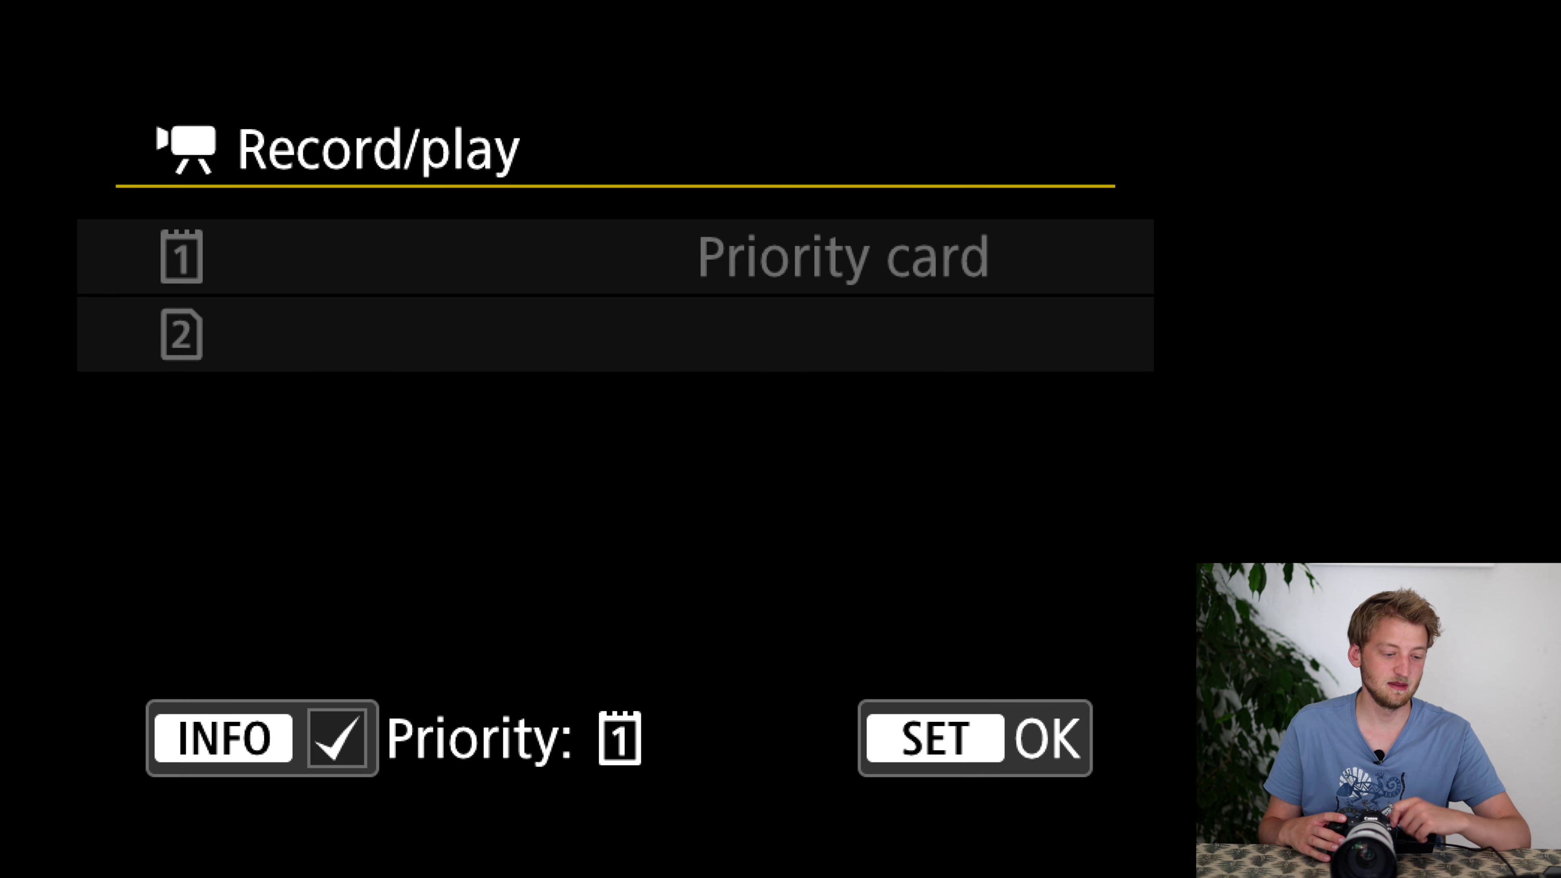
pyautogui.press('Return')
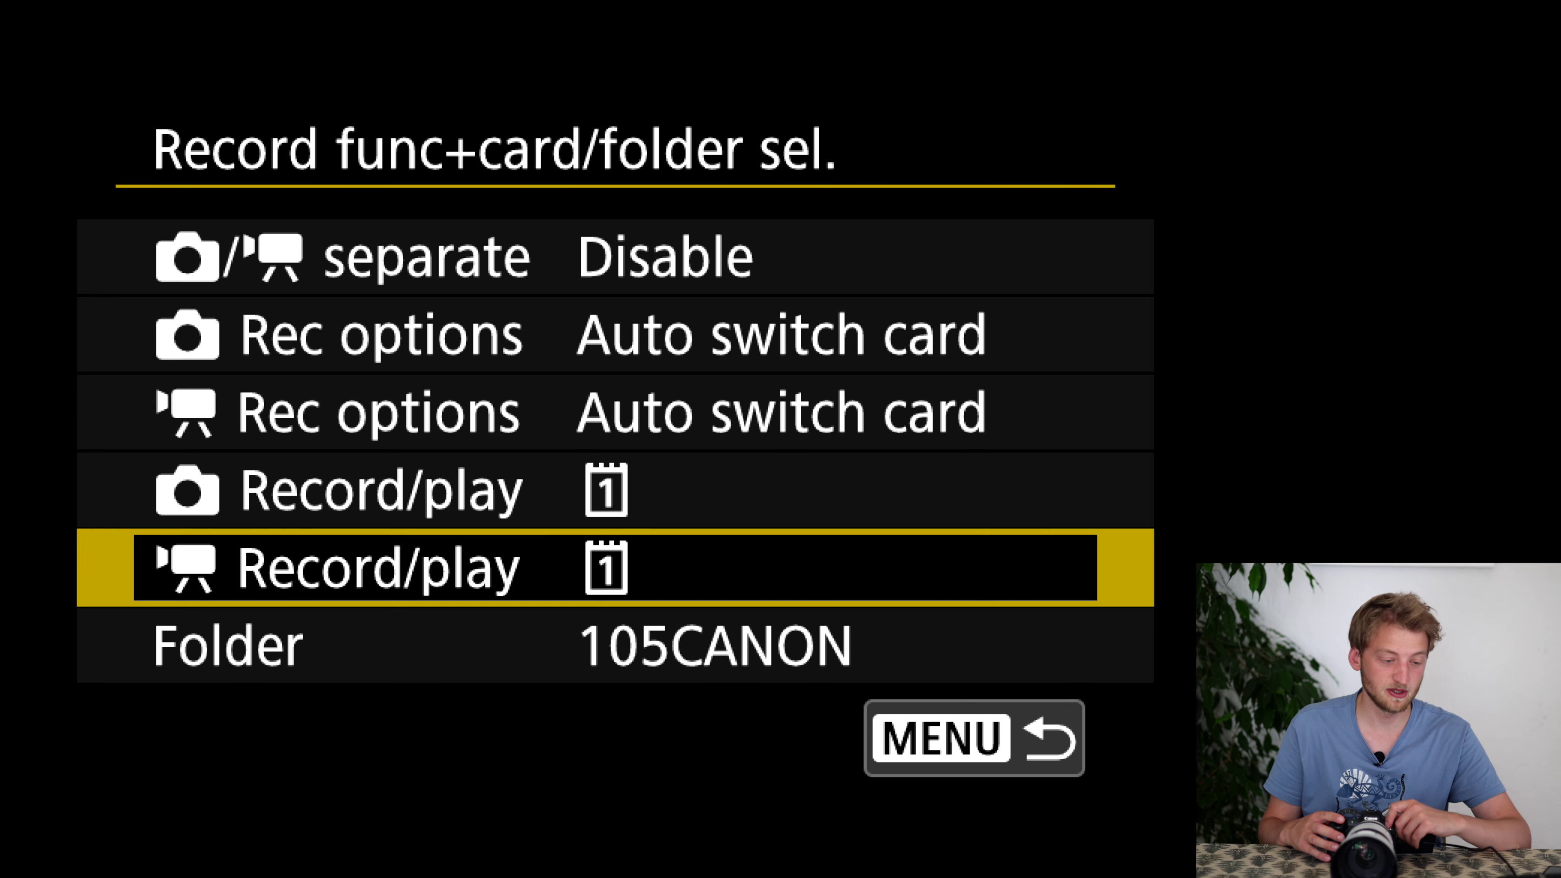
pyautogui.press('Escape')
pyautogui.click(615, 443)
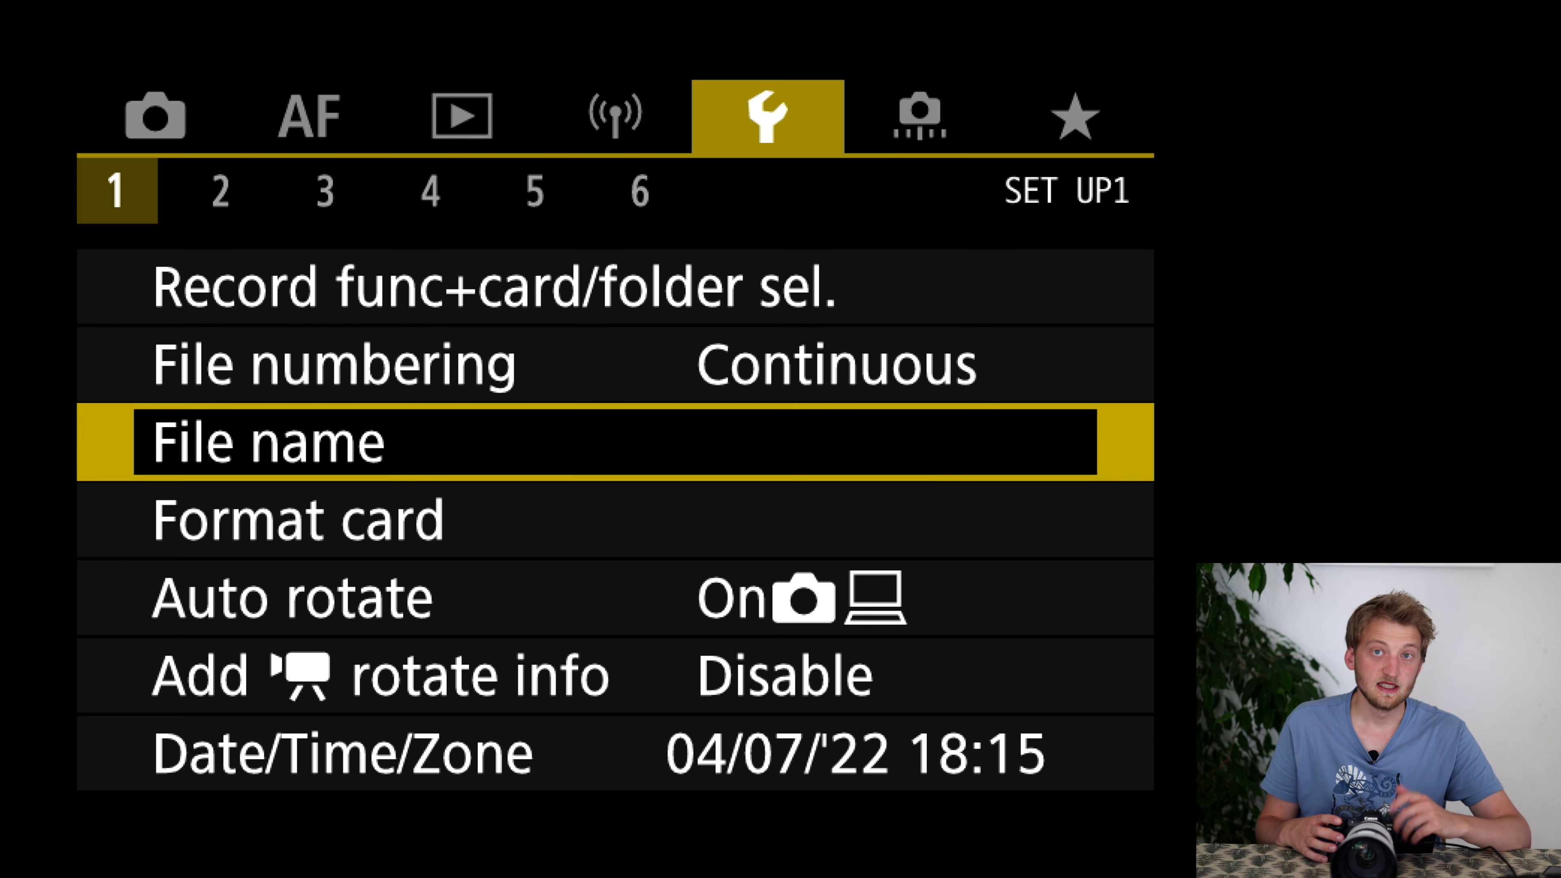
pyautogui.press('Return')
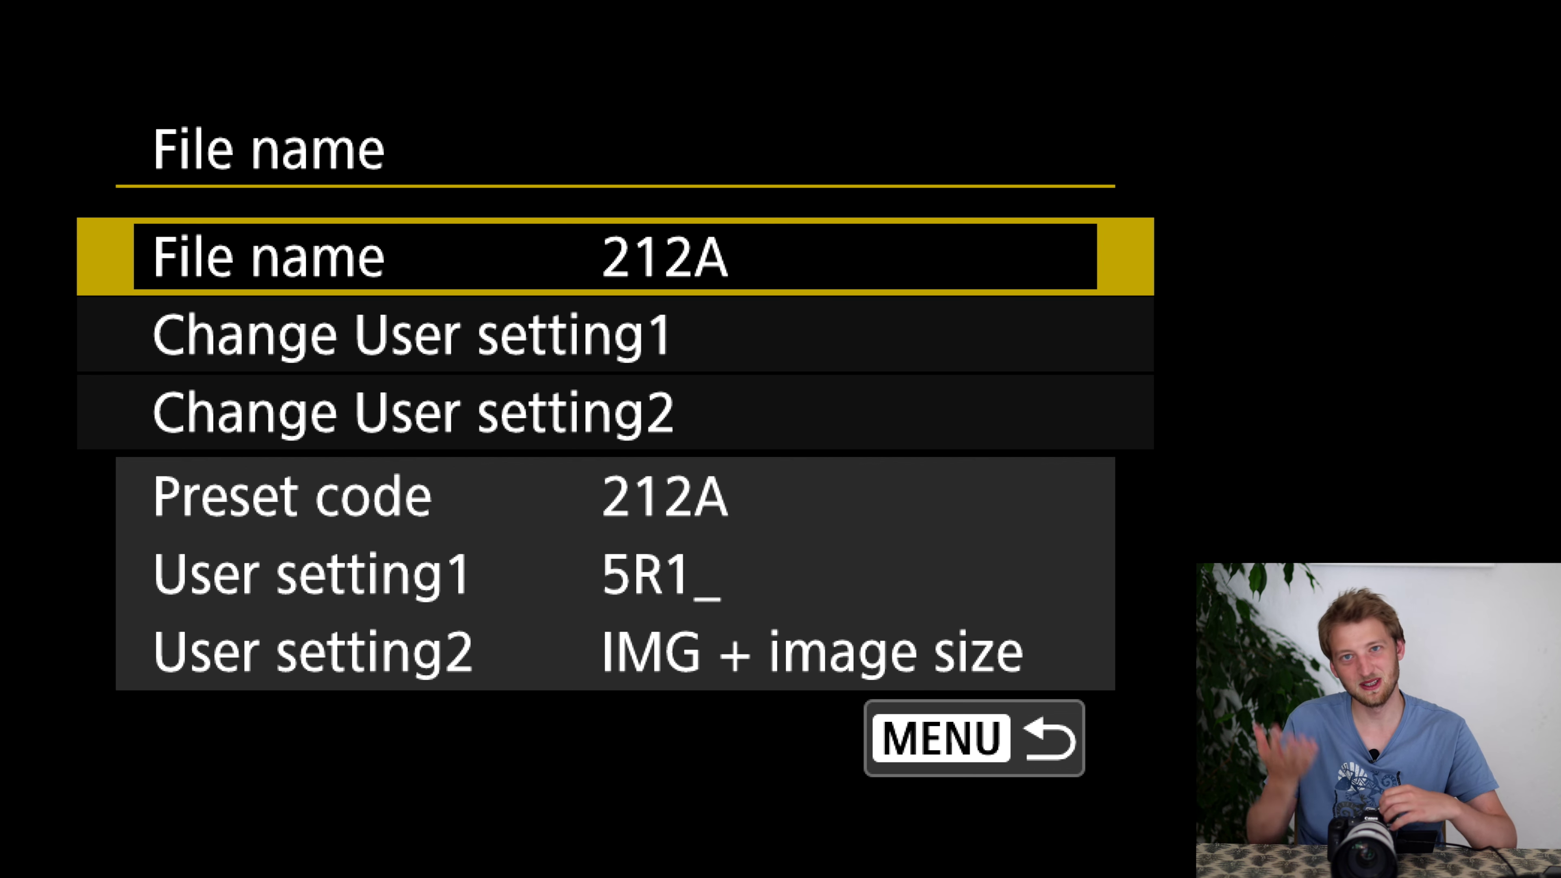
pyautogui.press('Escape')
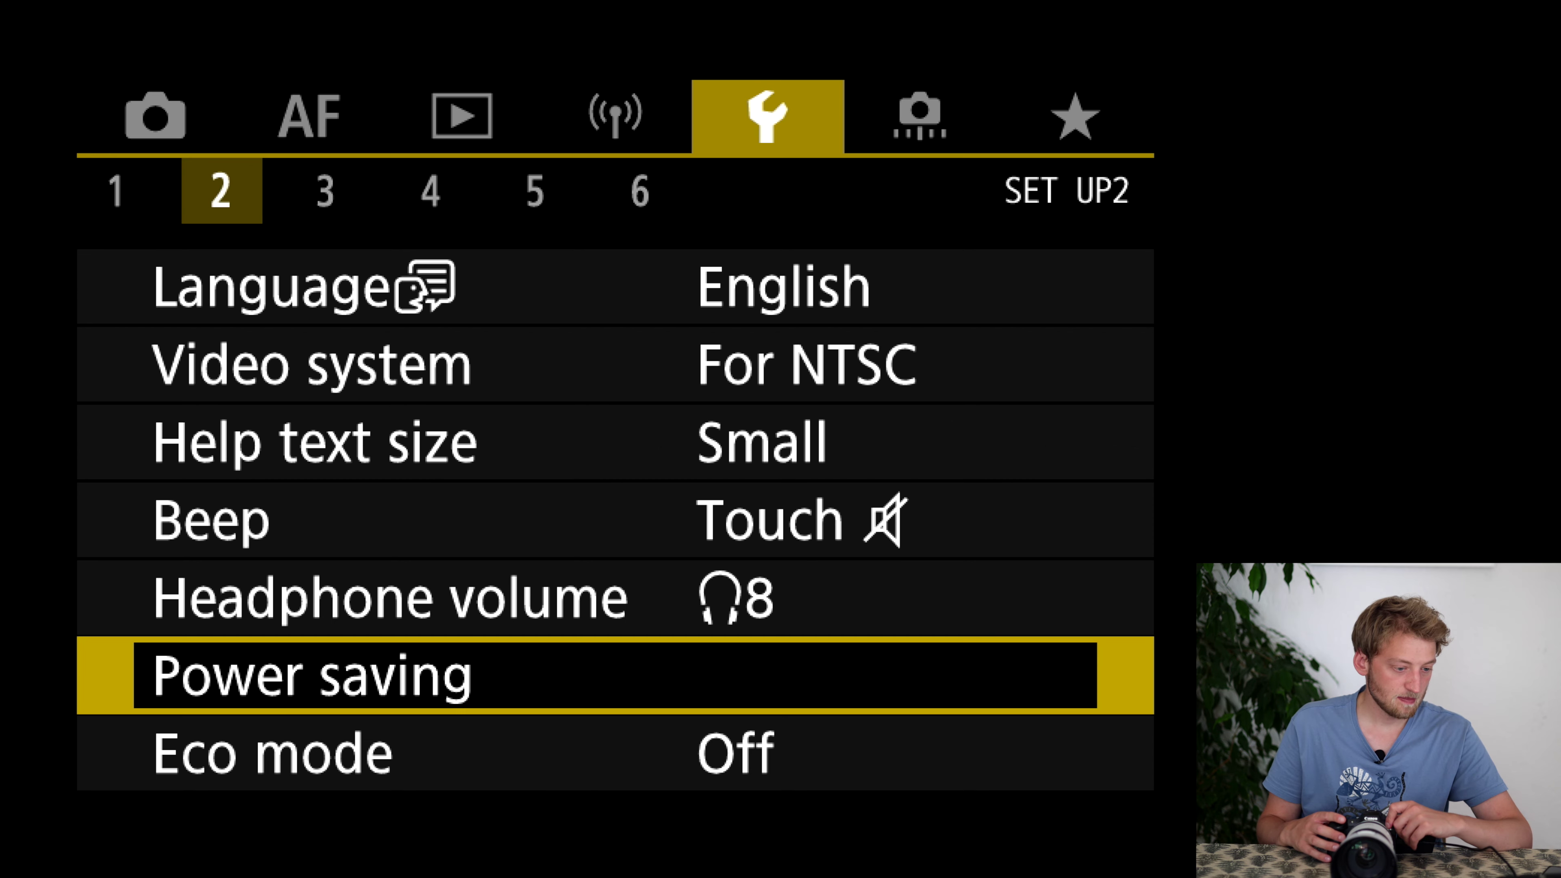
pyautogui.press('Up')
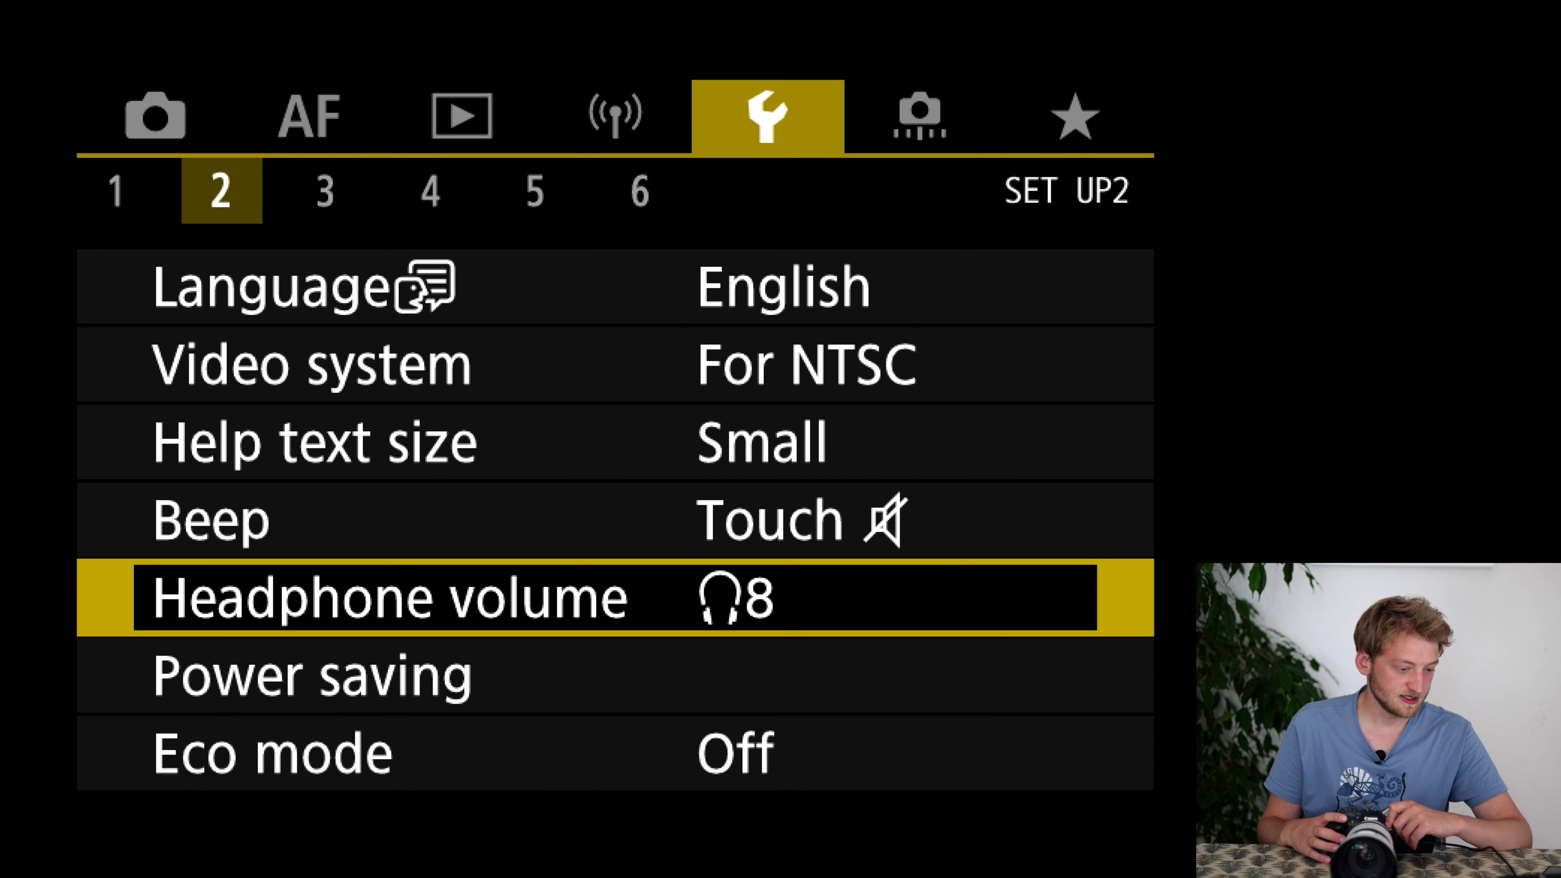
pyautogui.press('Down')
pyautogui.press('Return')
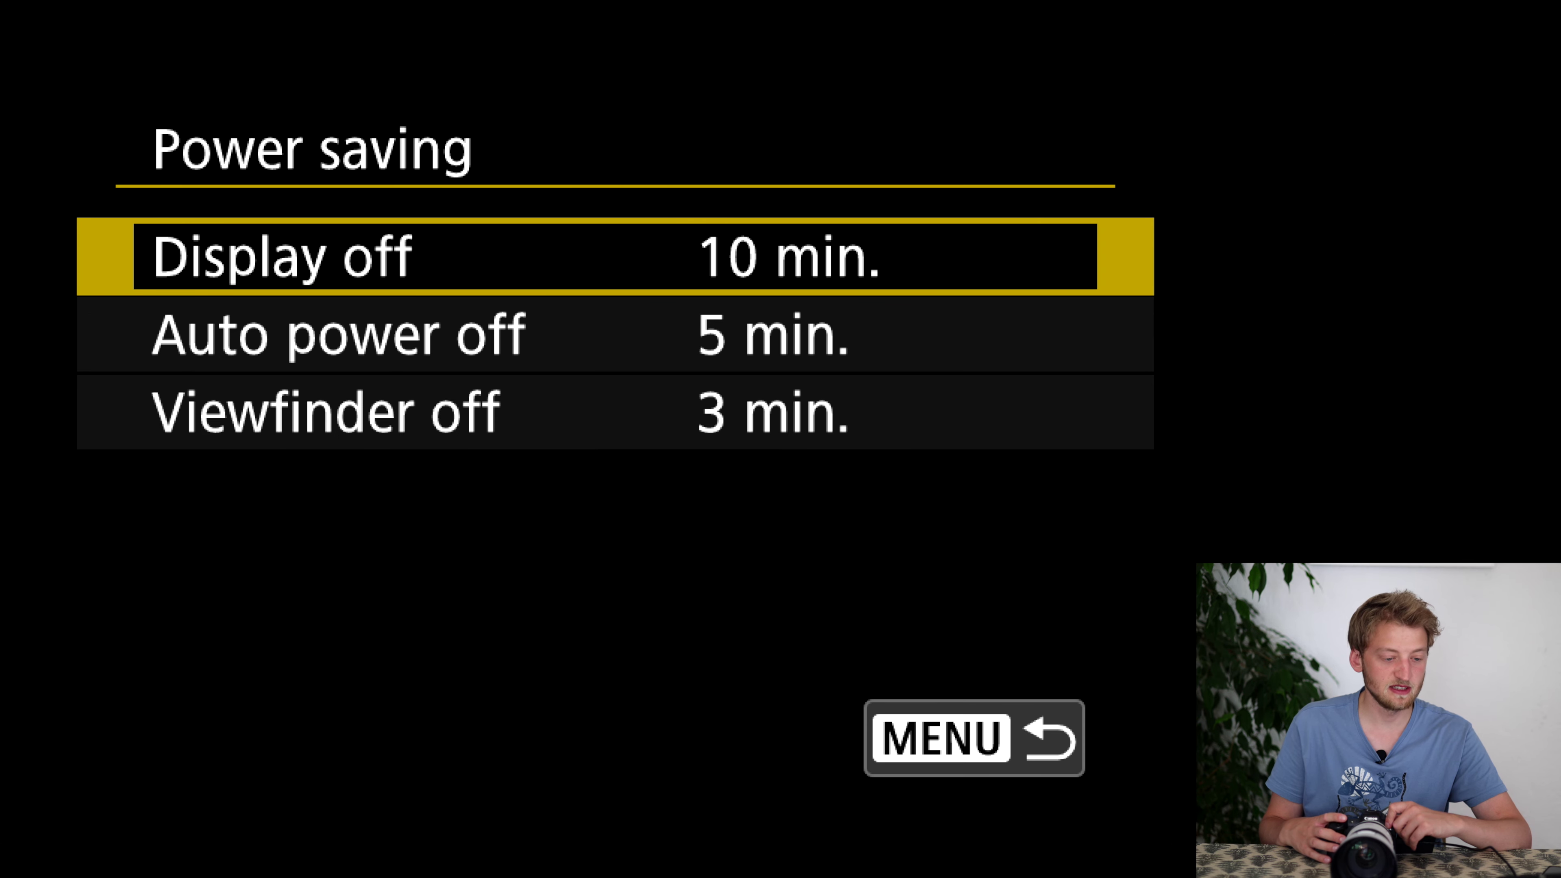
pyautogui.press('Return')
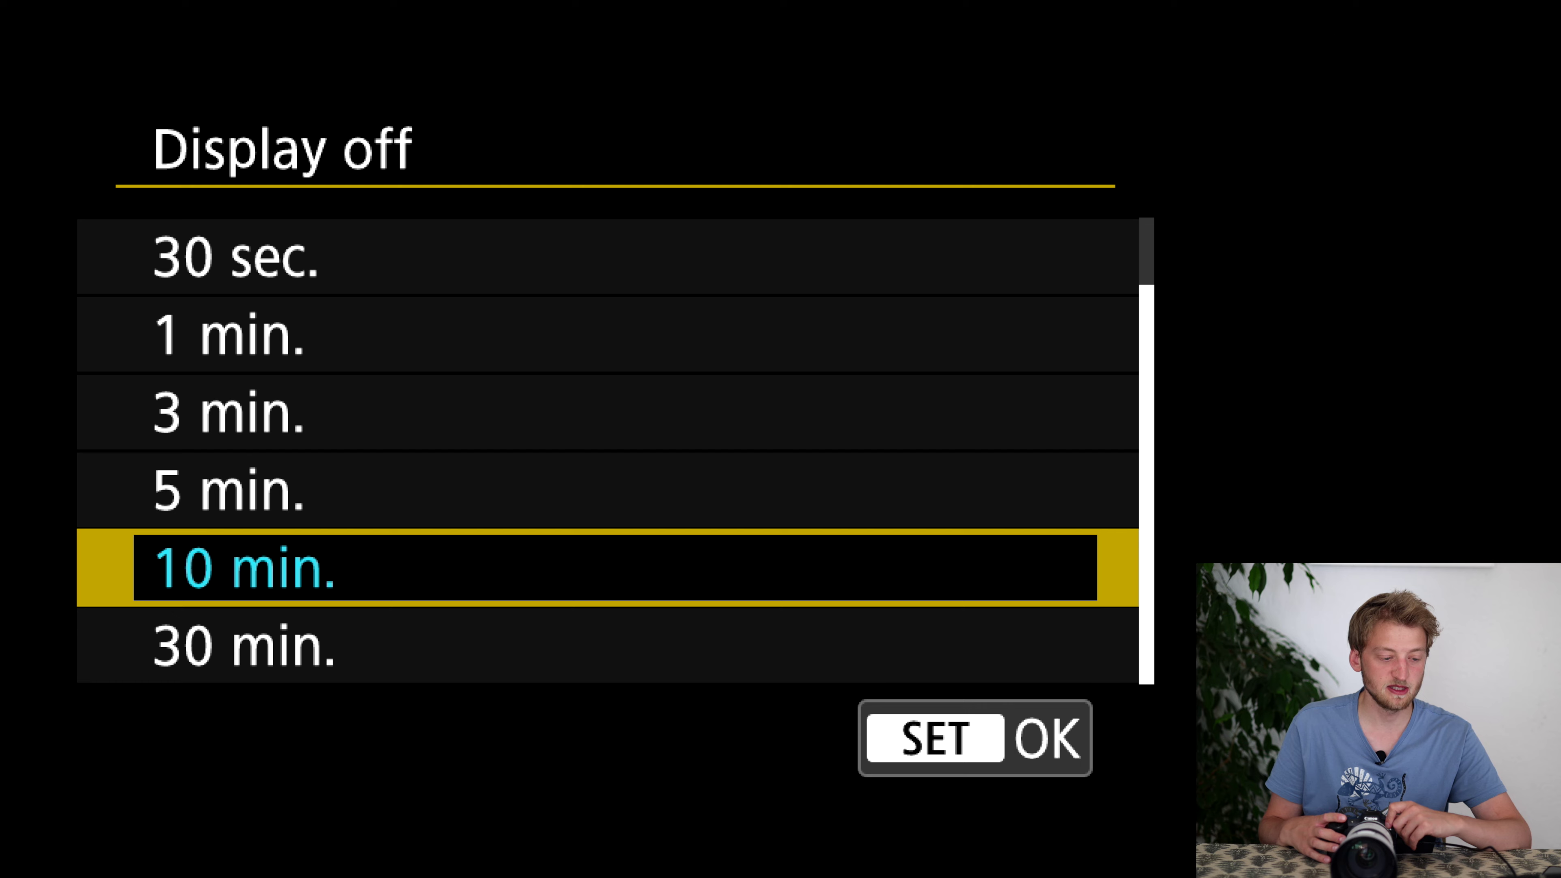
pyautogui.press('Return')
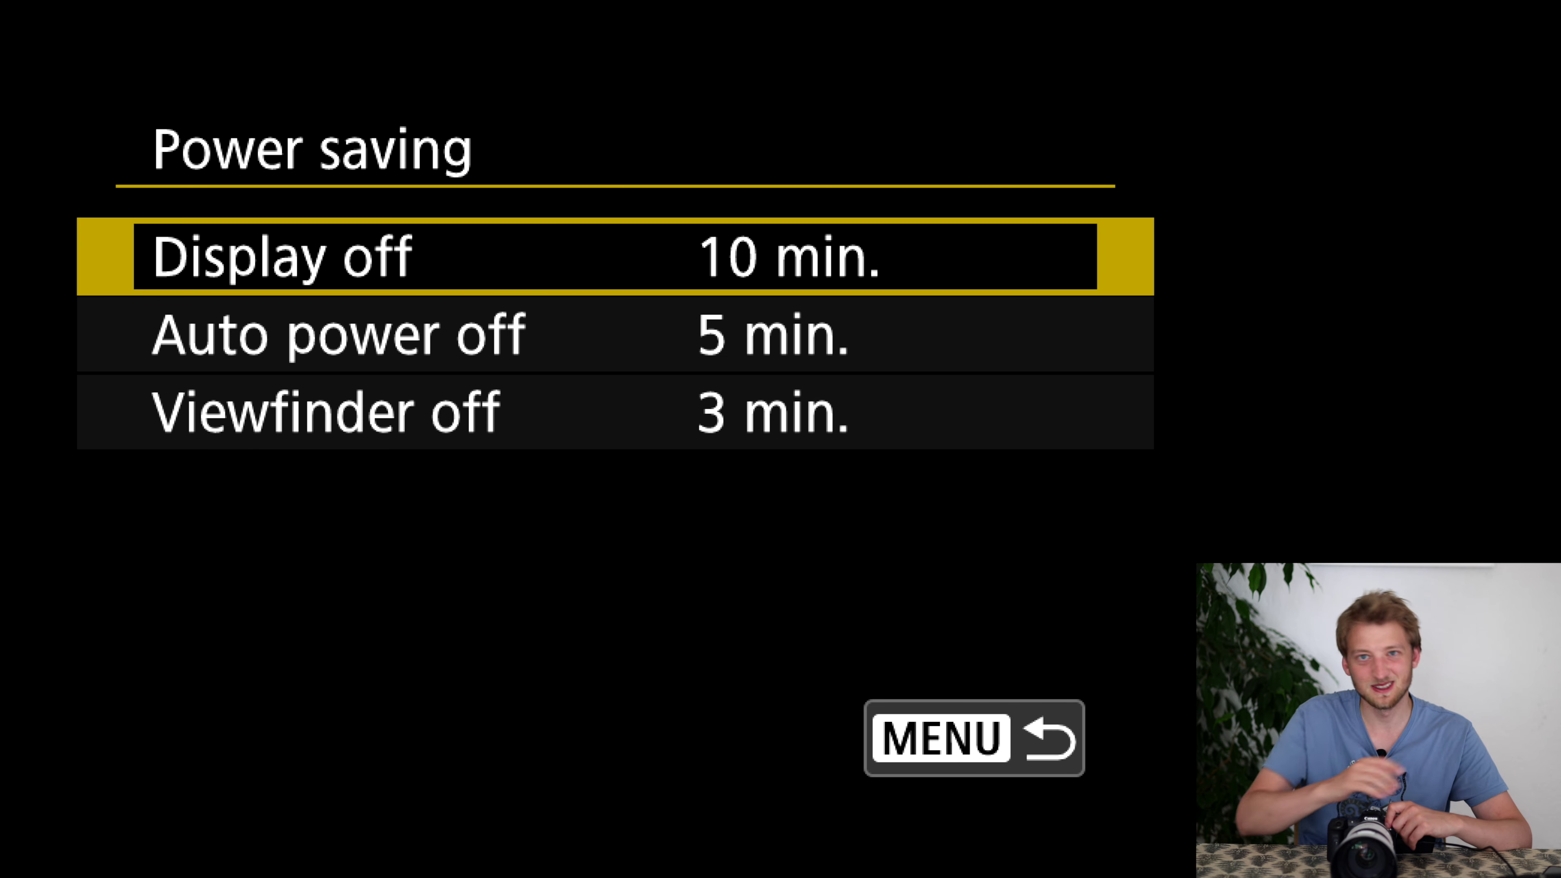
pyautogui.press('Escape')
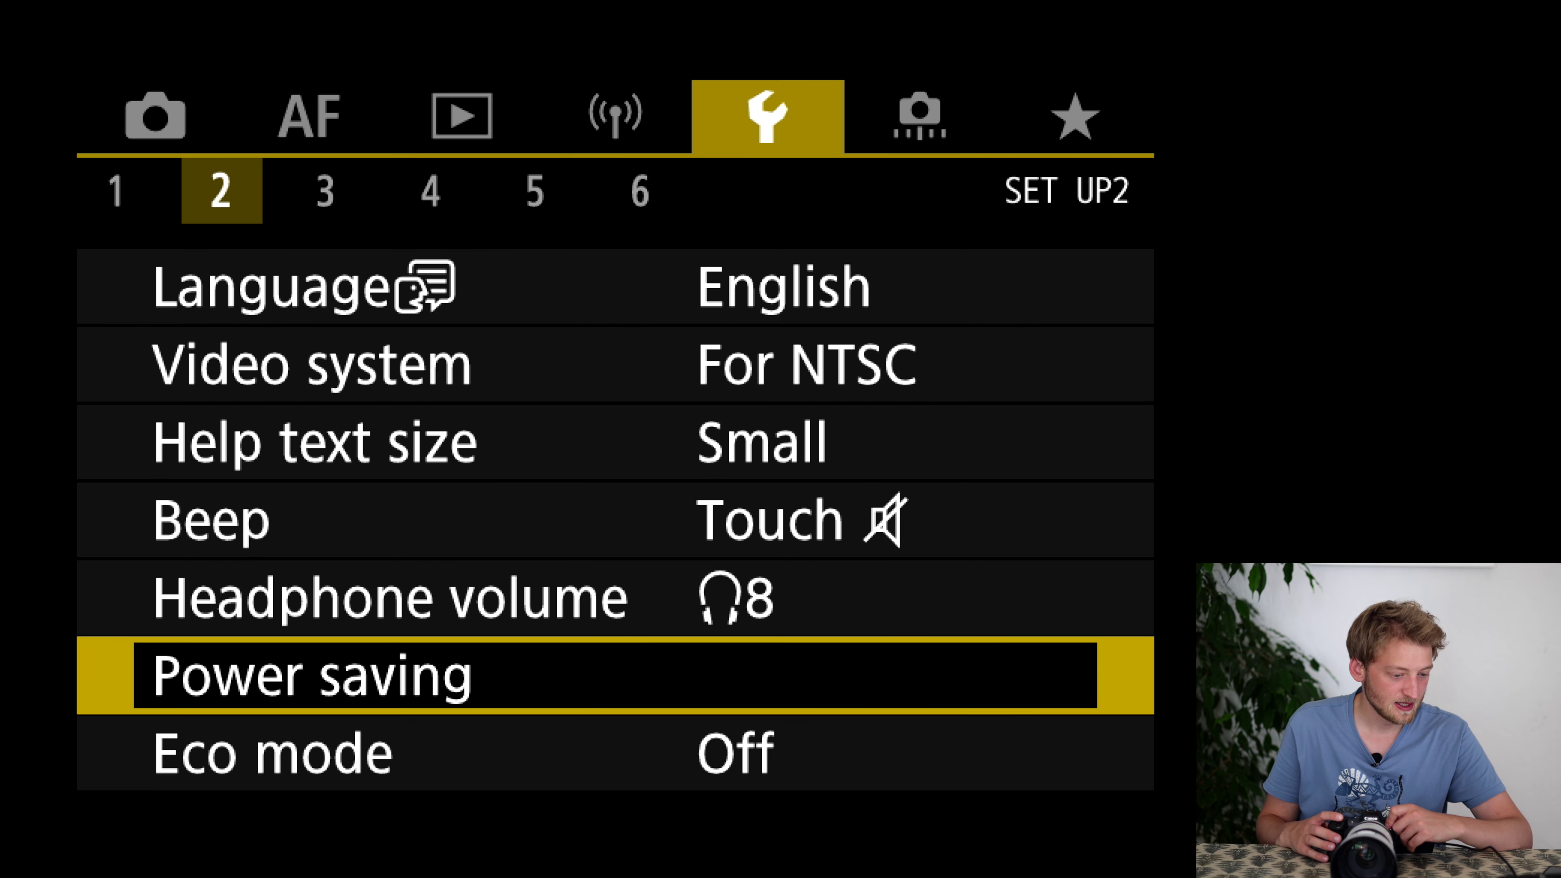
pyautogui.press('Right')
pyautogui.press('Down')
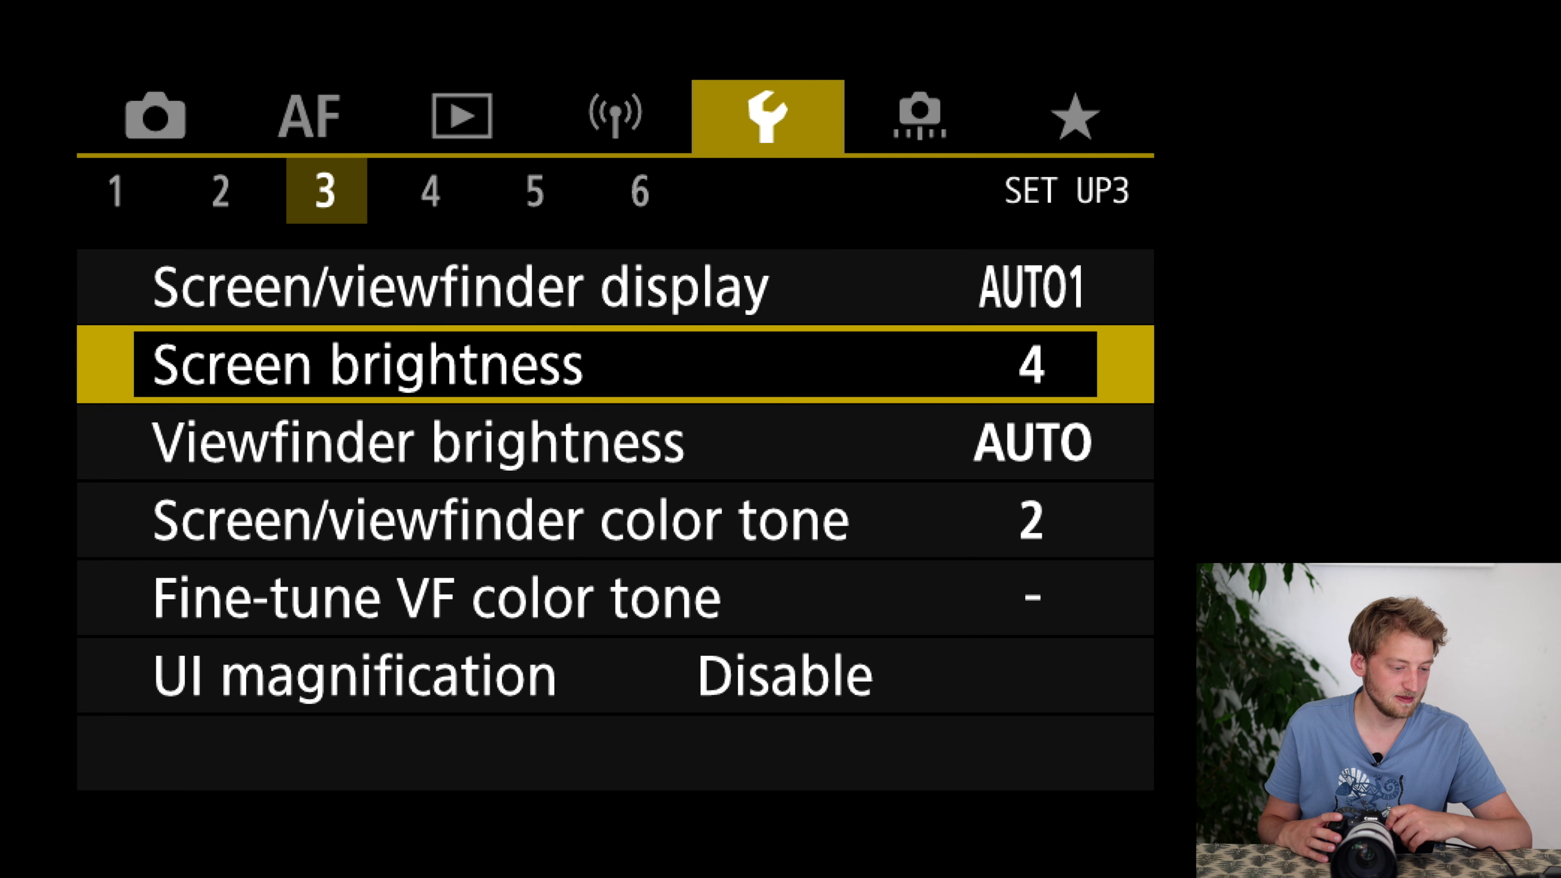
pyautogui.press('Down')
pyautogui.press('Down')
pyautogui.press('Down')
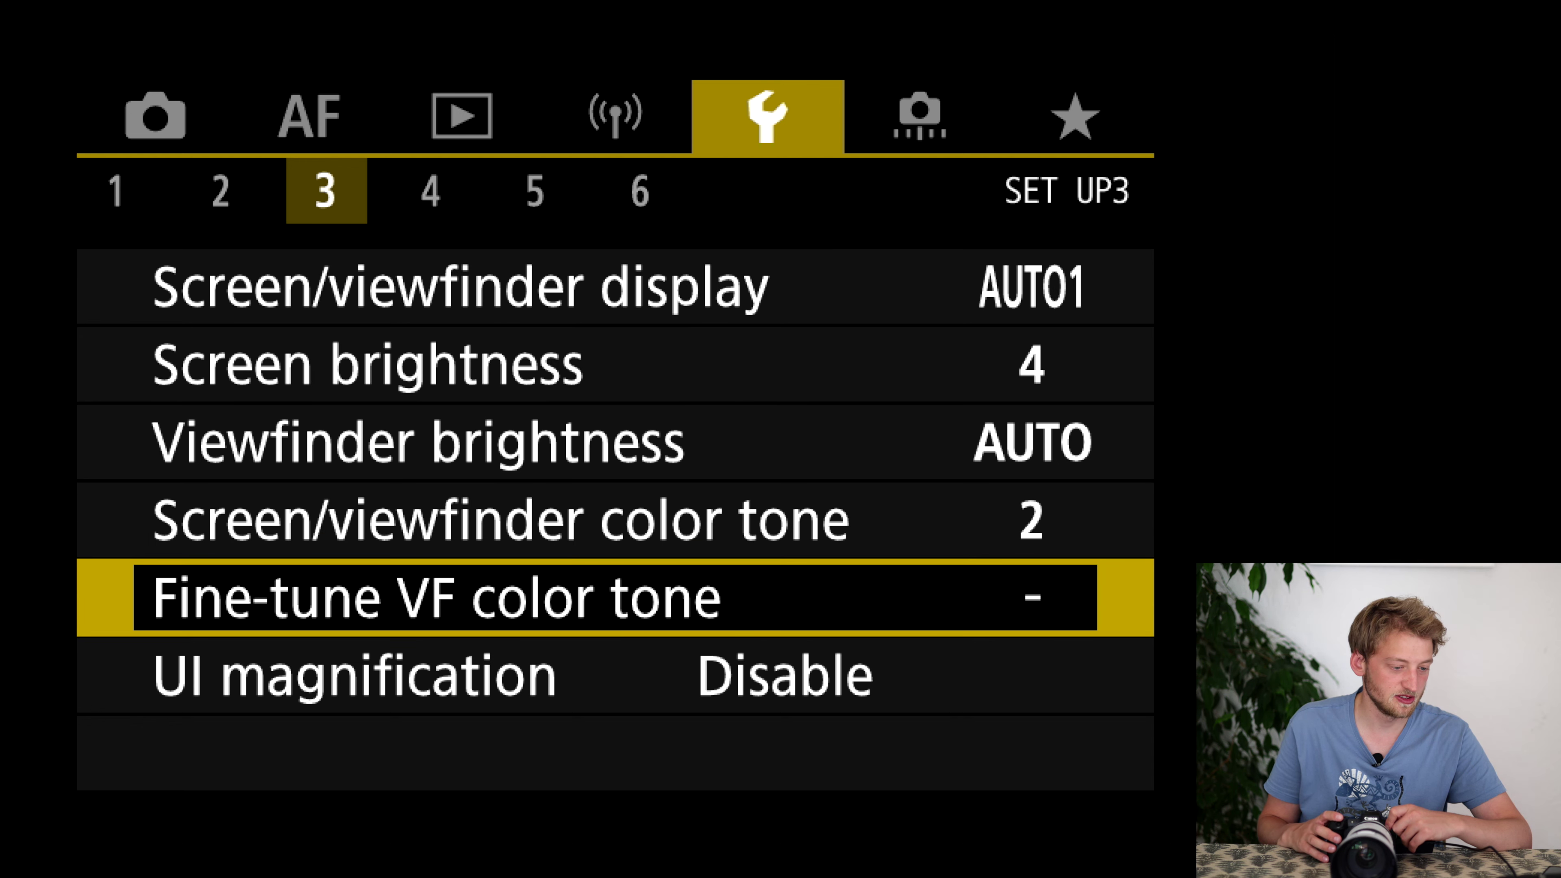
pyautogui.press('Right')
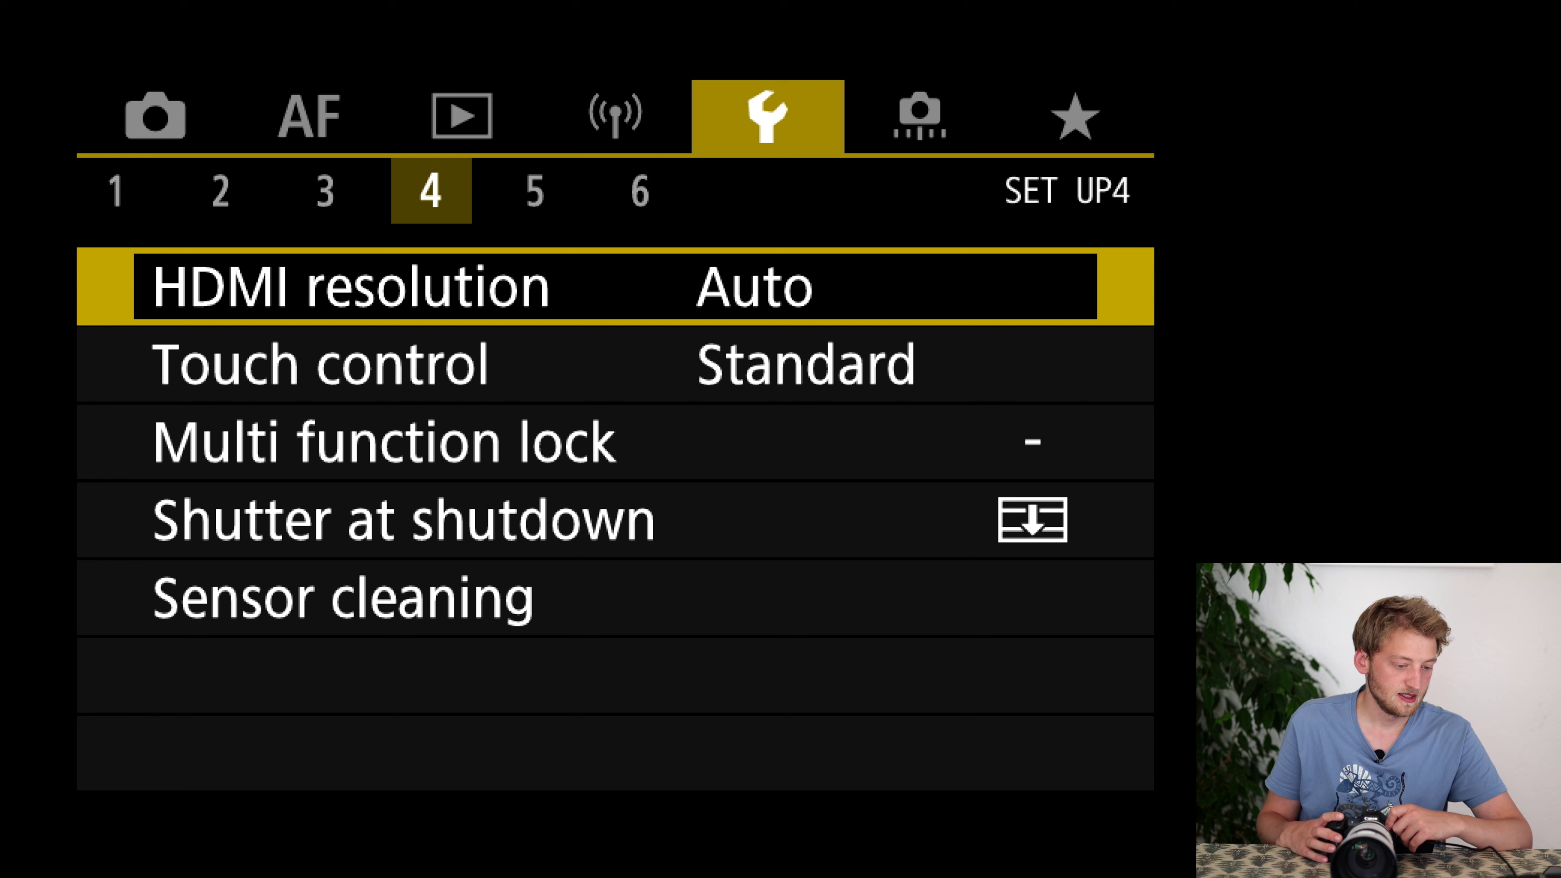
pyautogui.press('Down')
pyautogui.press('Down')
pyautogui.press('Down')
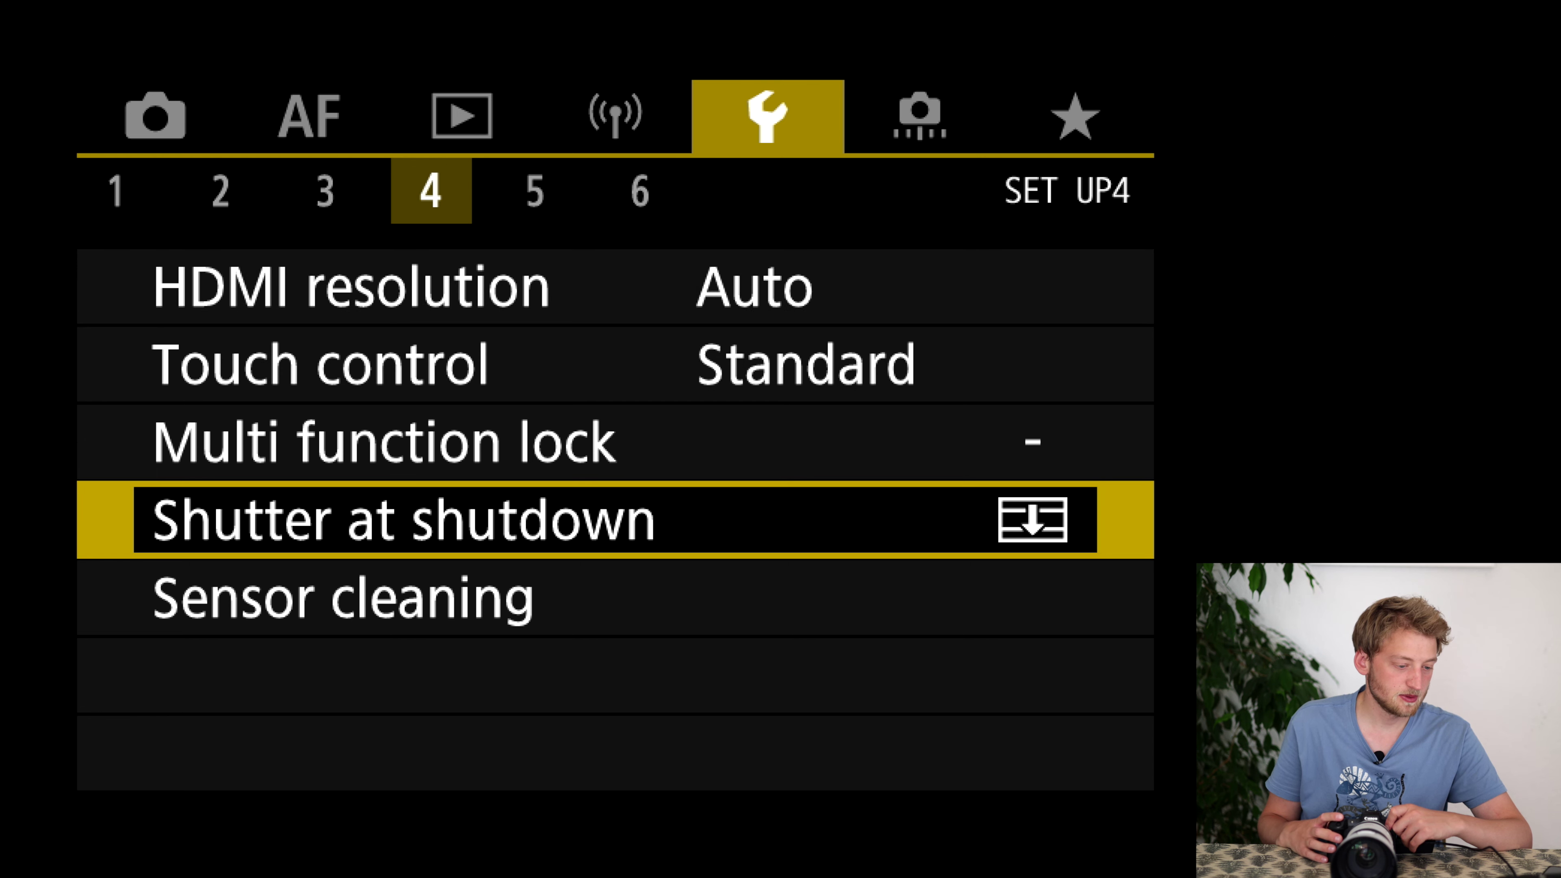
pyautogui.press('Return')
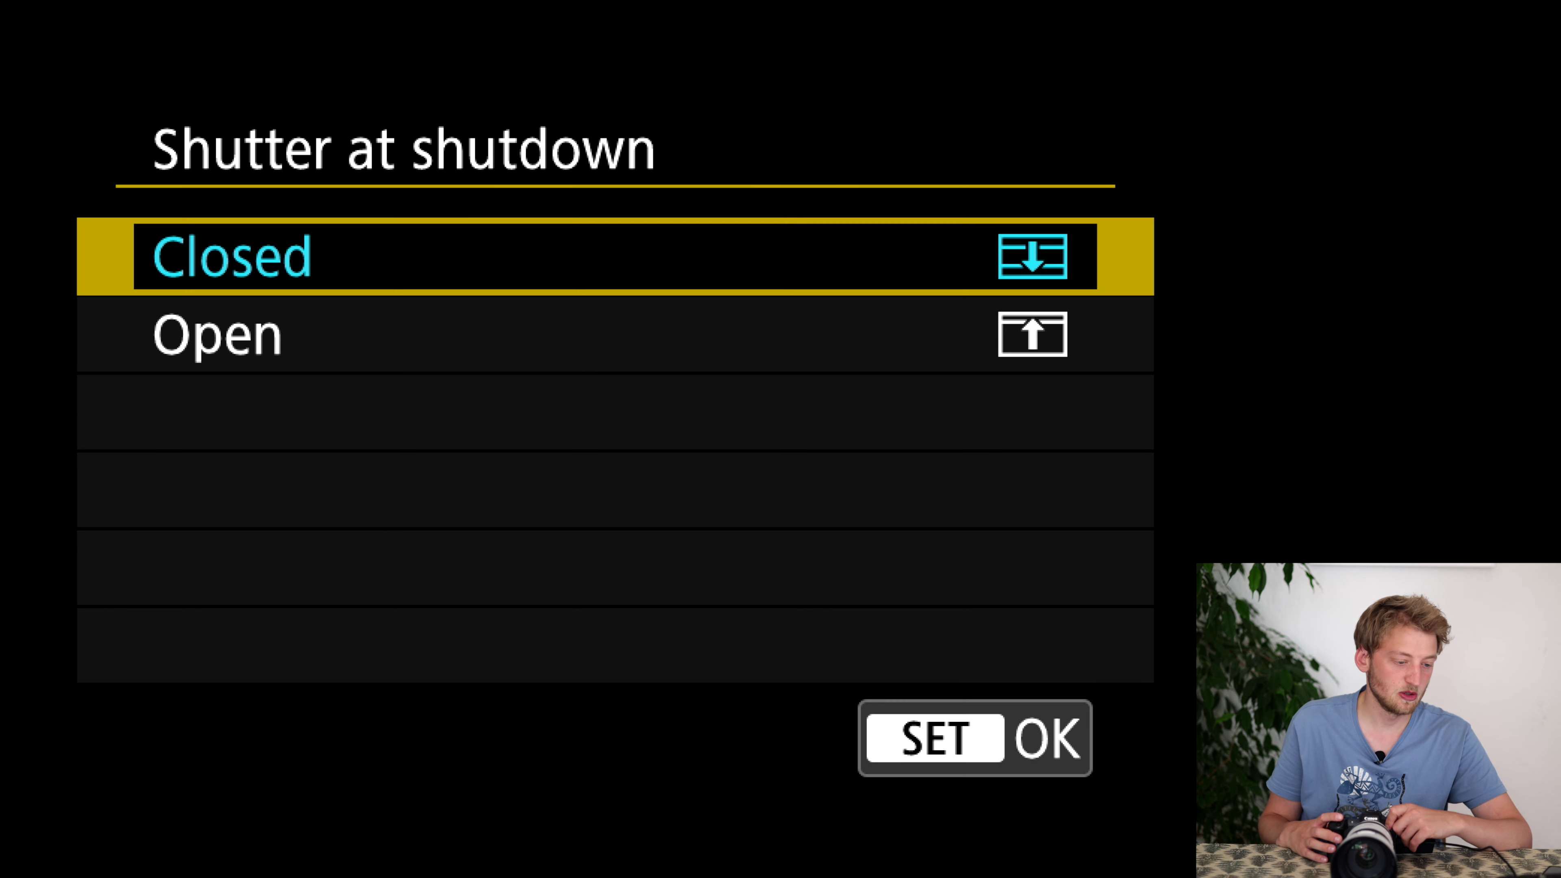
pyautogui.press('Return')
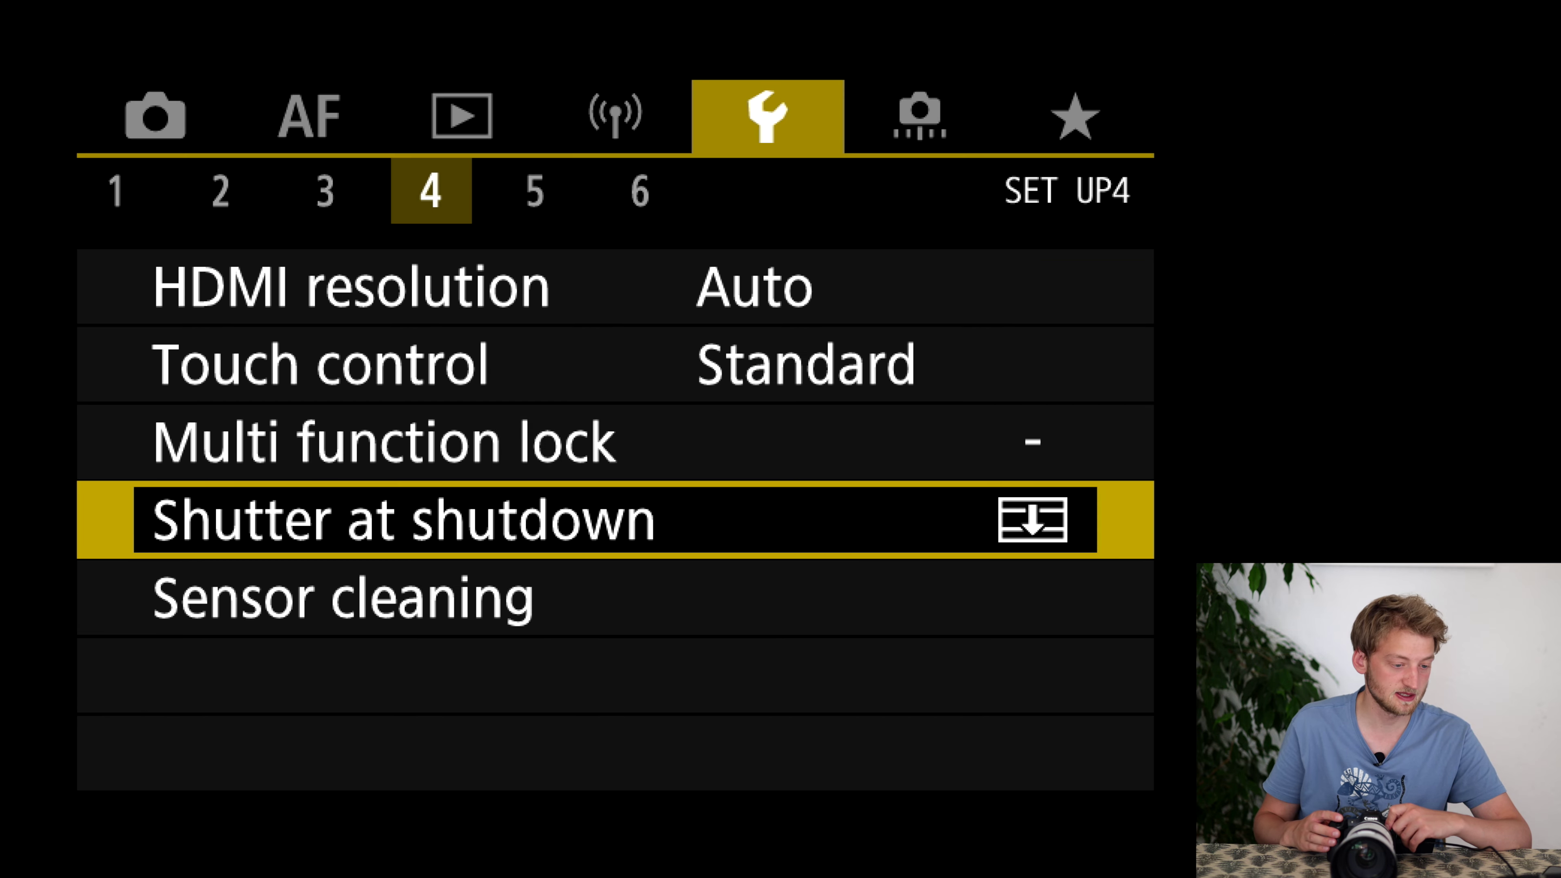
pyautogui.press('Down')
# - View the Sensor cleaning settings, including Auto cleaning, then return to SET UP4
pyautogui.press('Return')
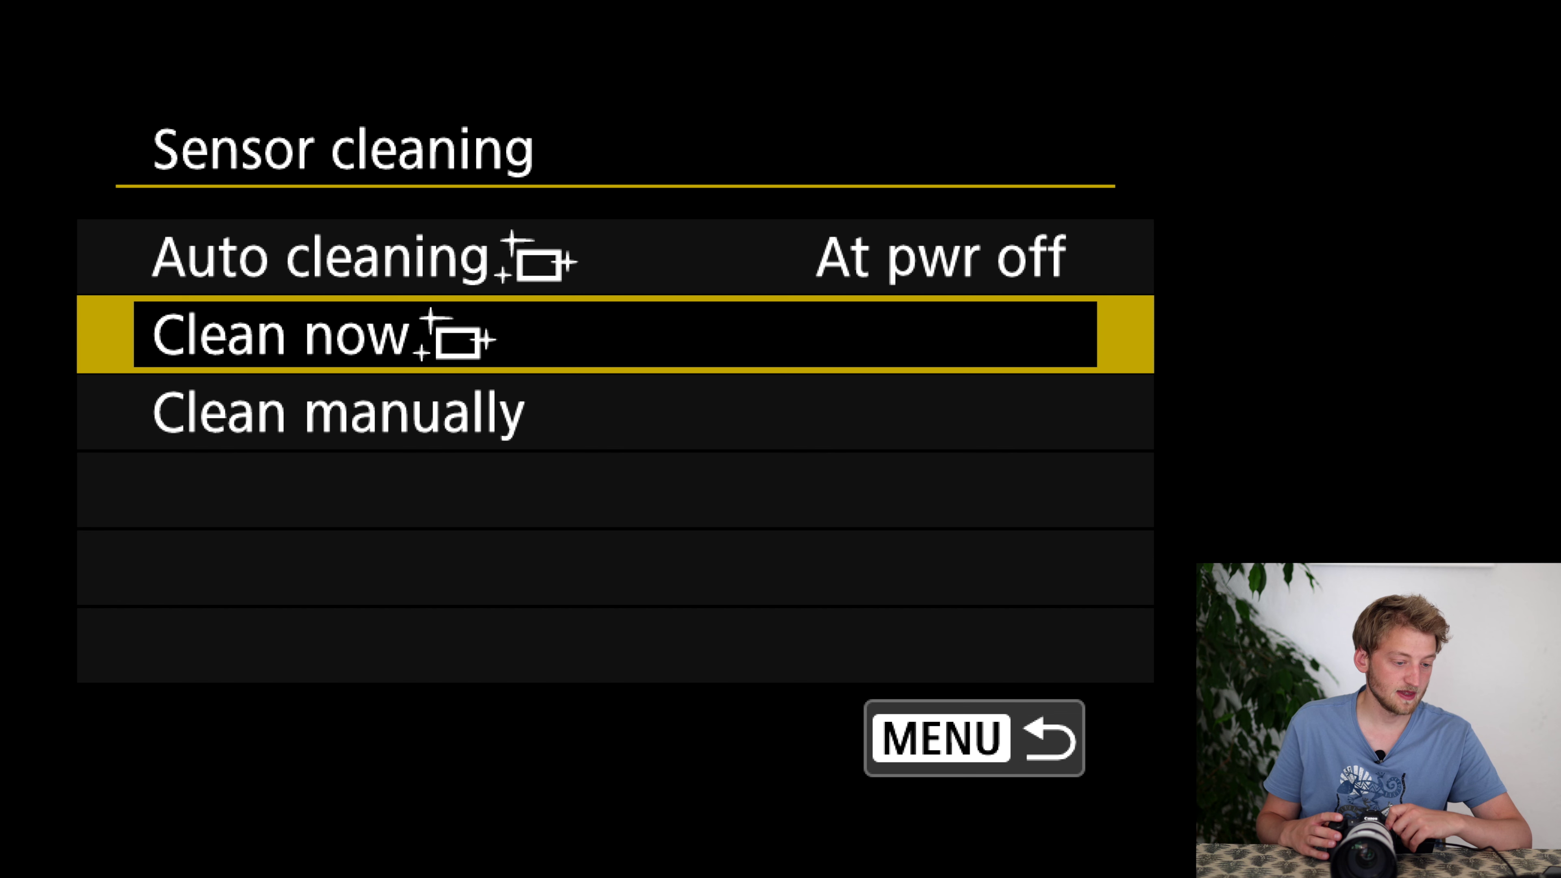
pyautogui.press('Up')
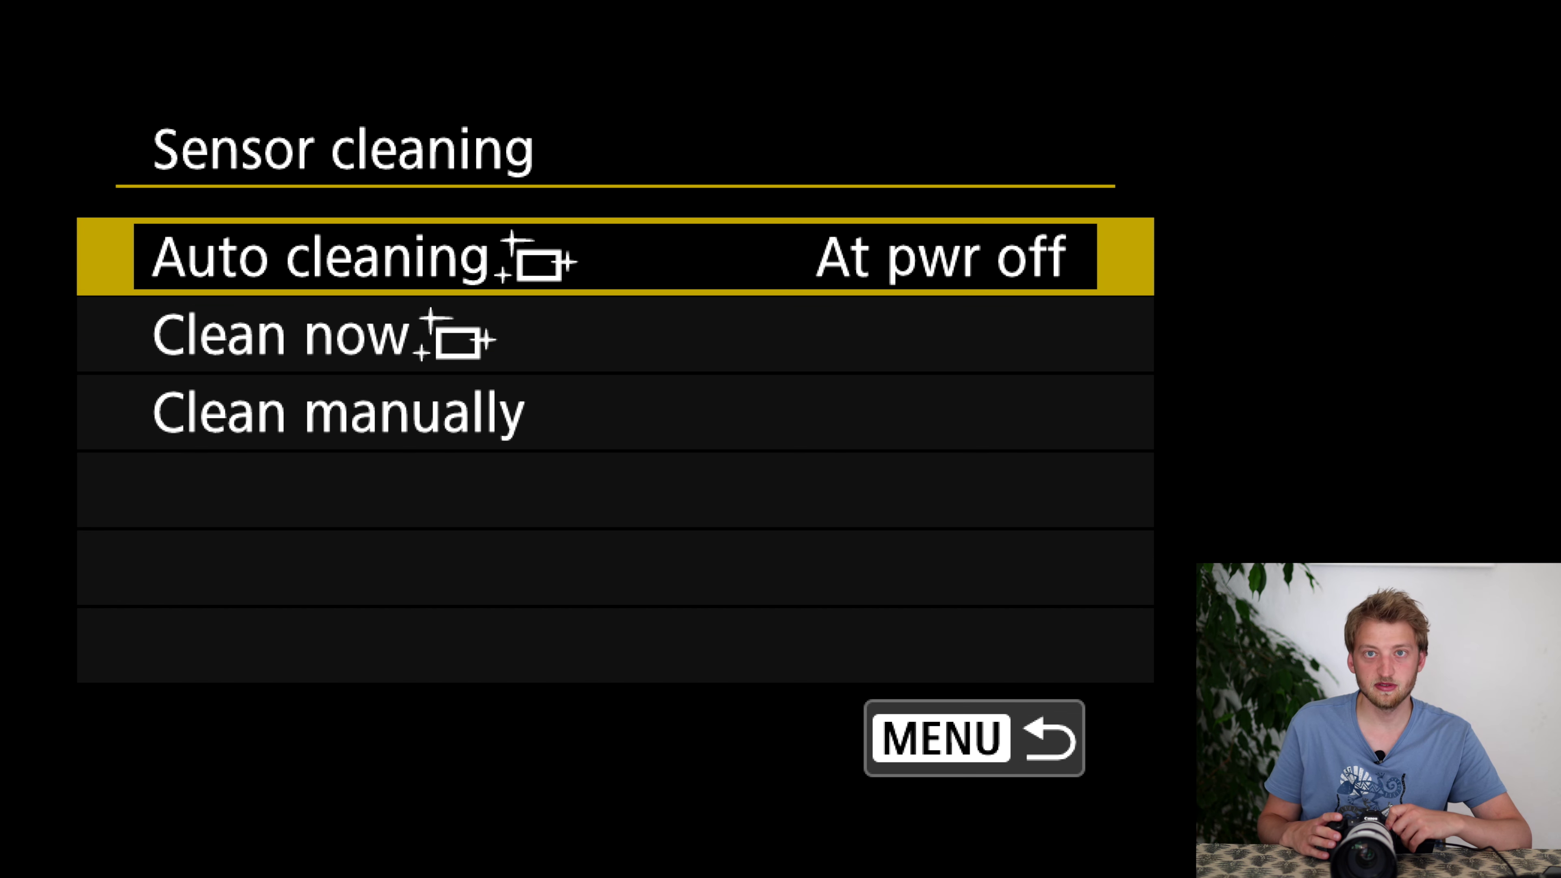
pyautogui.press('Escape')
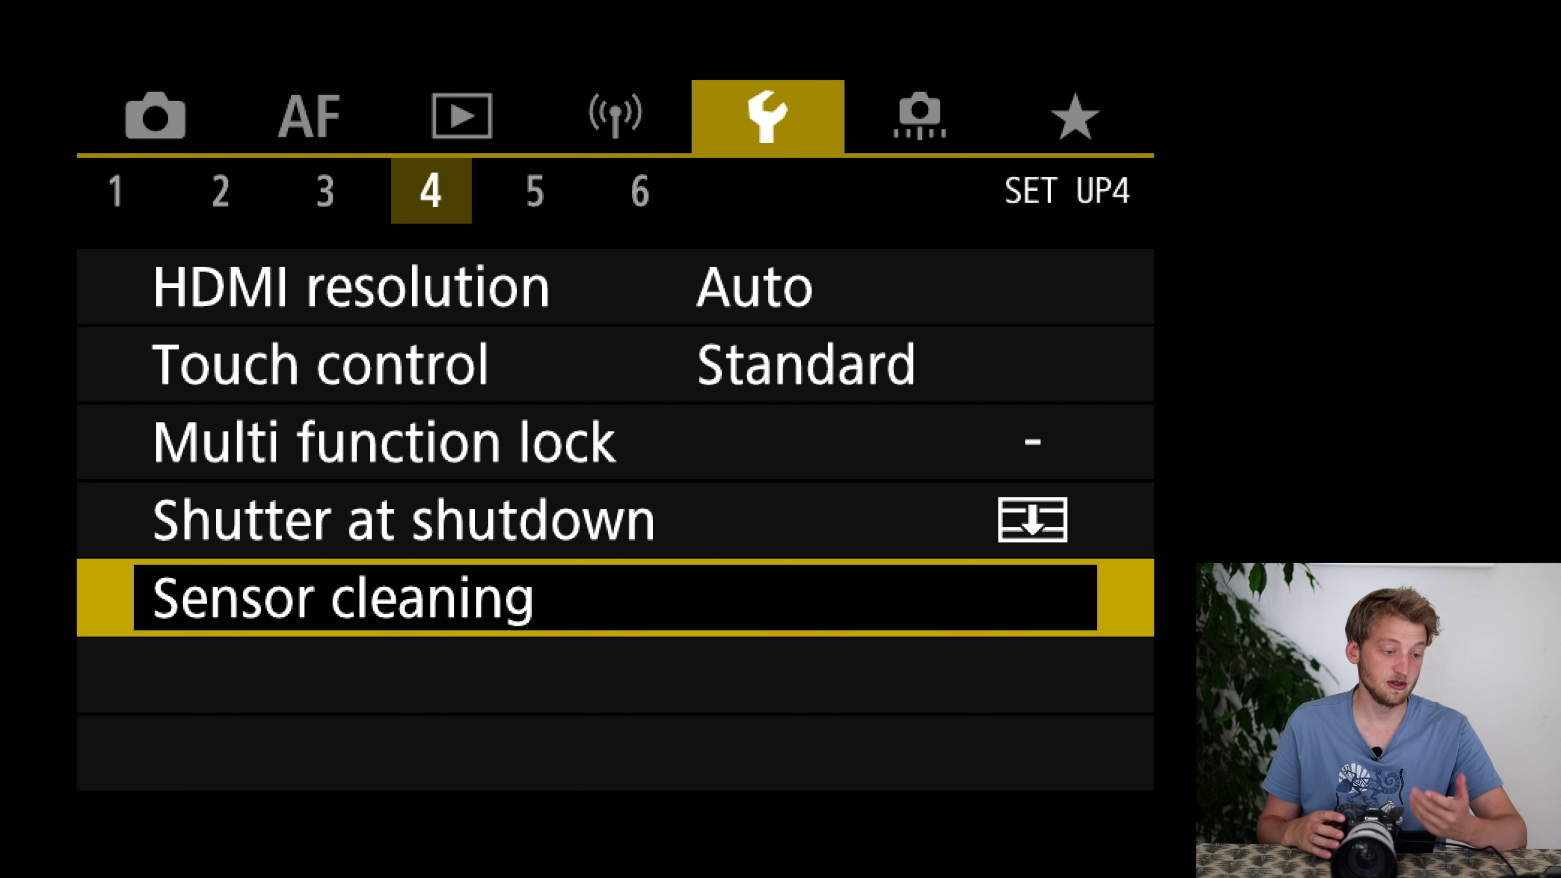
# - Page through SET UP5 and SET UP6, view Copyright information, then move to C.Fn1
pyautogui.press('Down')
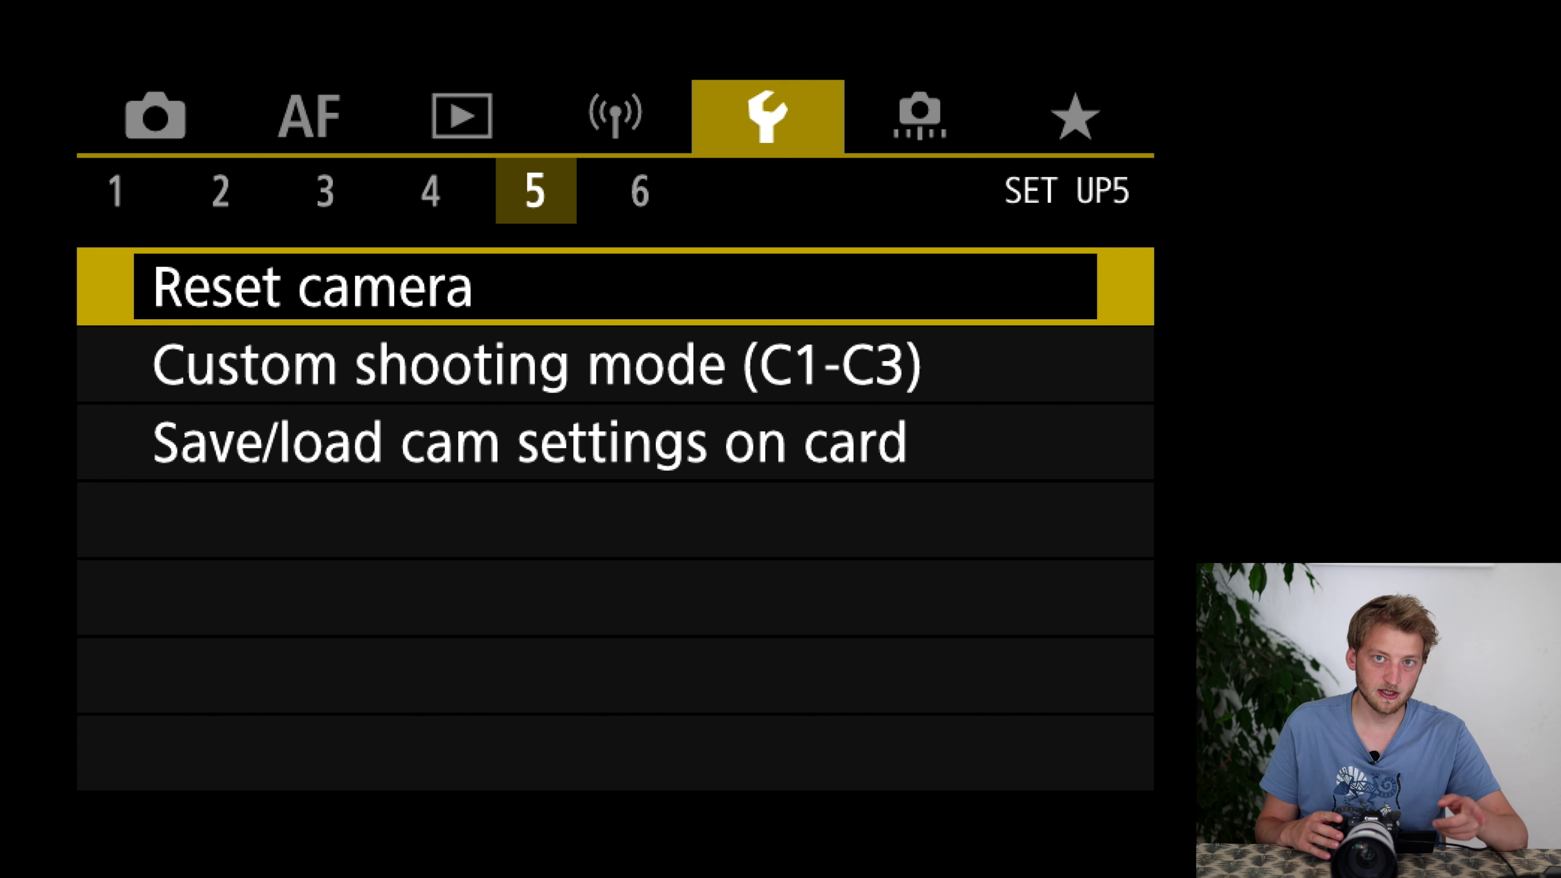
pyautogui.press('Right')
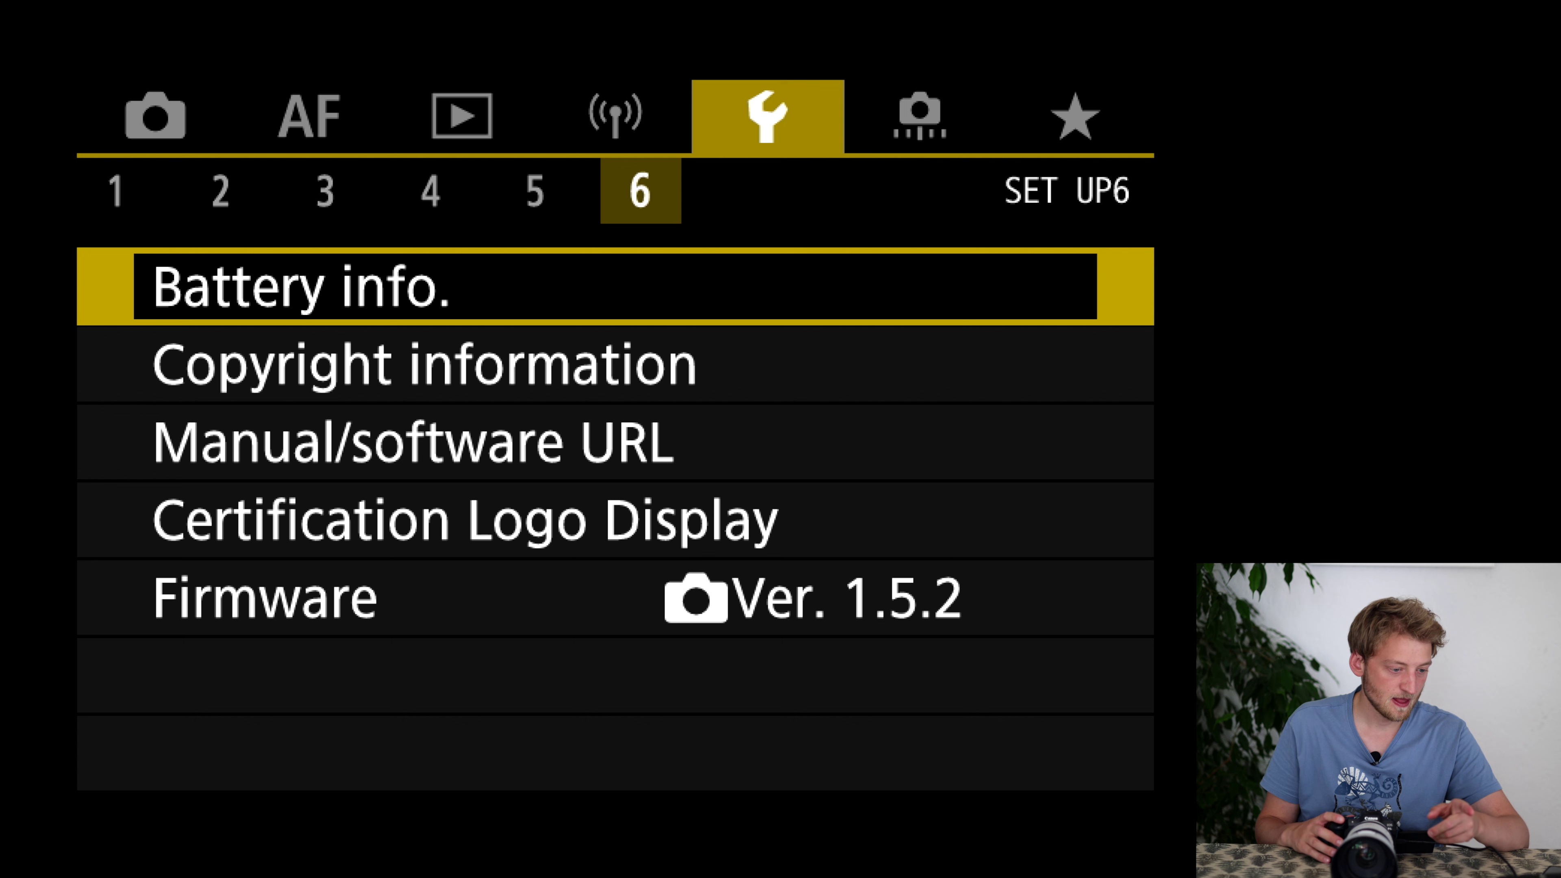
pyautogui.press('Down')
pyautogui.press('Return')
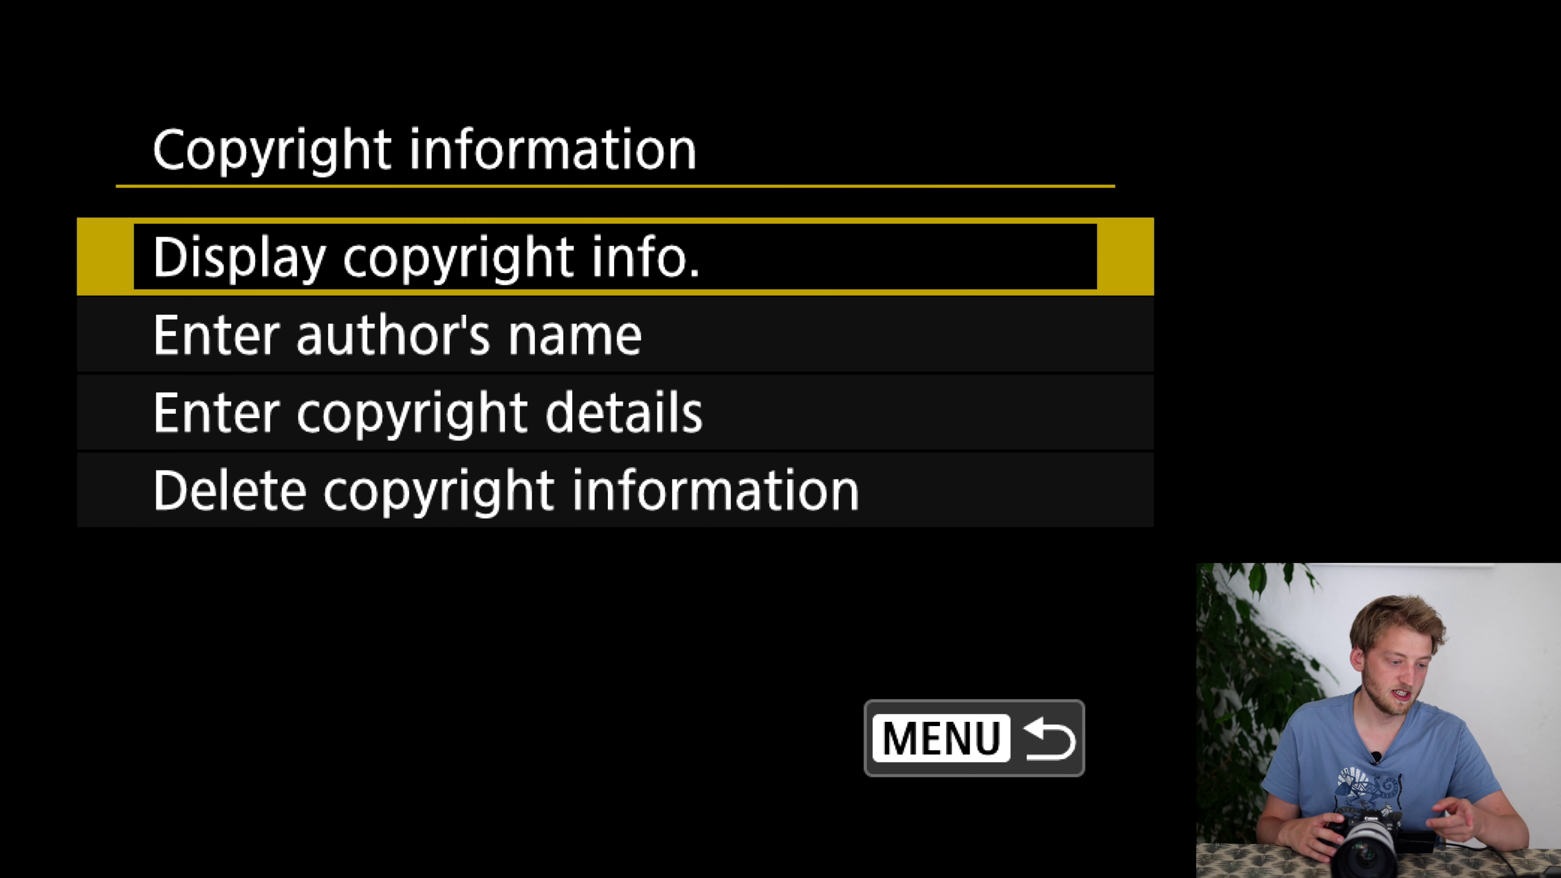
pyautogui.press('Escape')
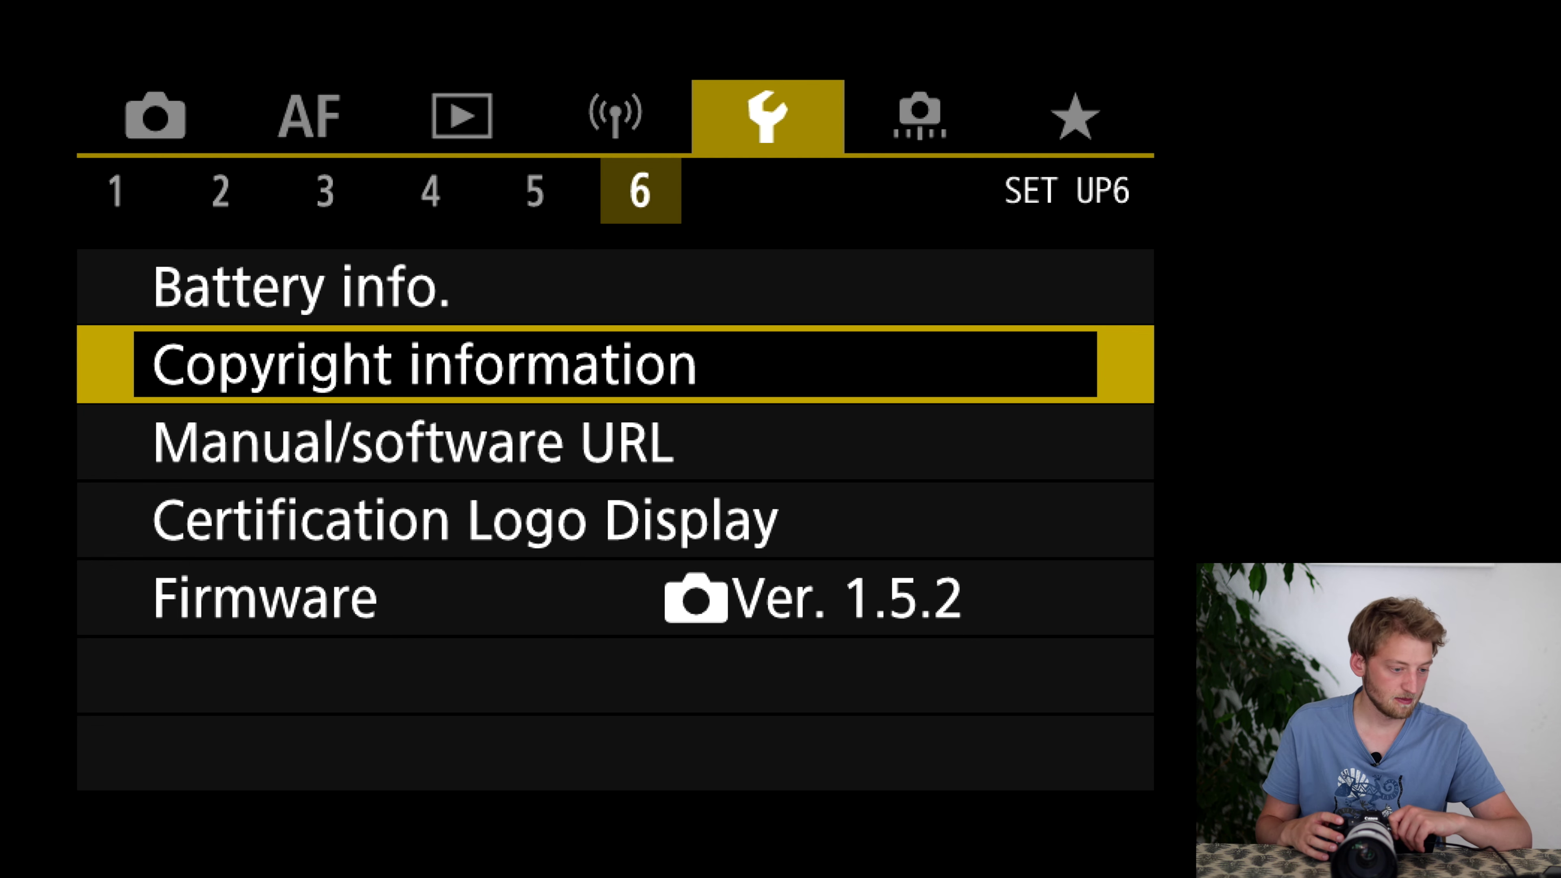
pyautogui.press('Right')
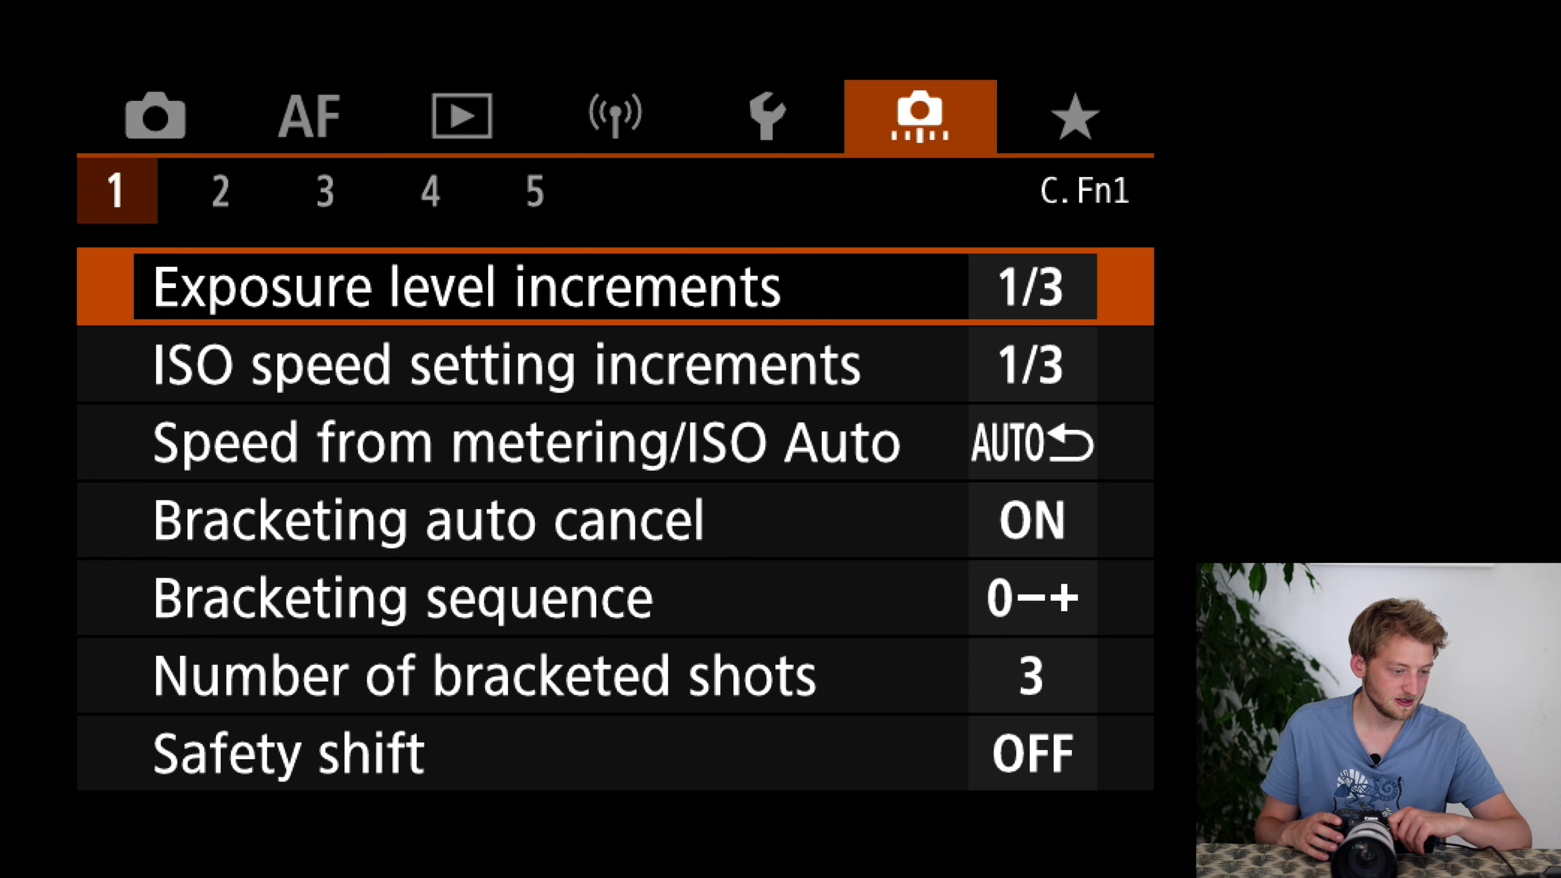
# - On the C.Fn2 page, set Same expo. for new aperture to ISO speed
pyautogui.press('Left')
pyautogui.press('Right')
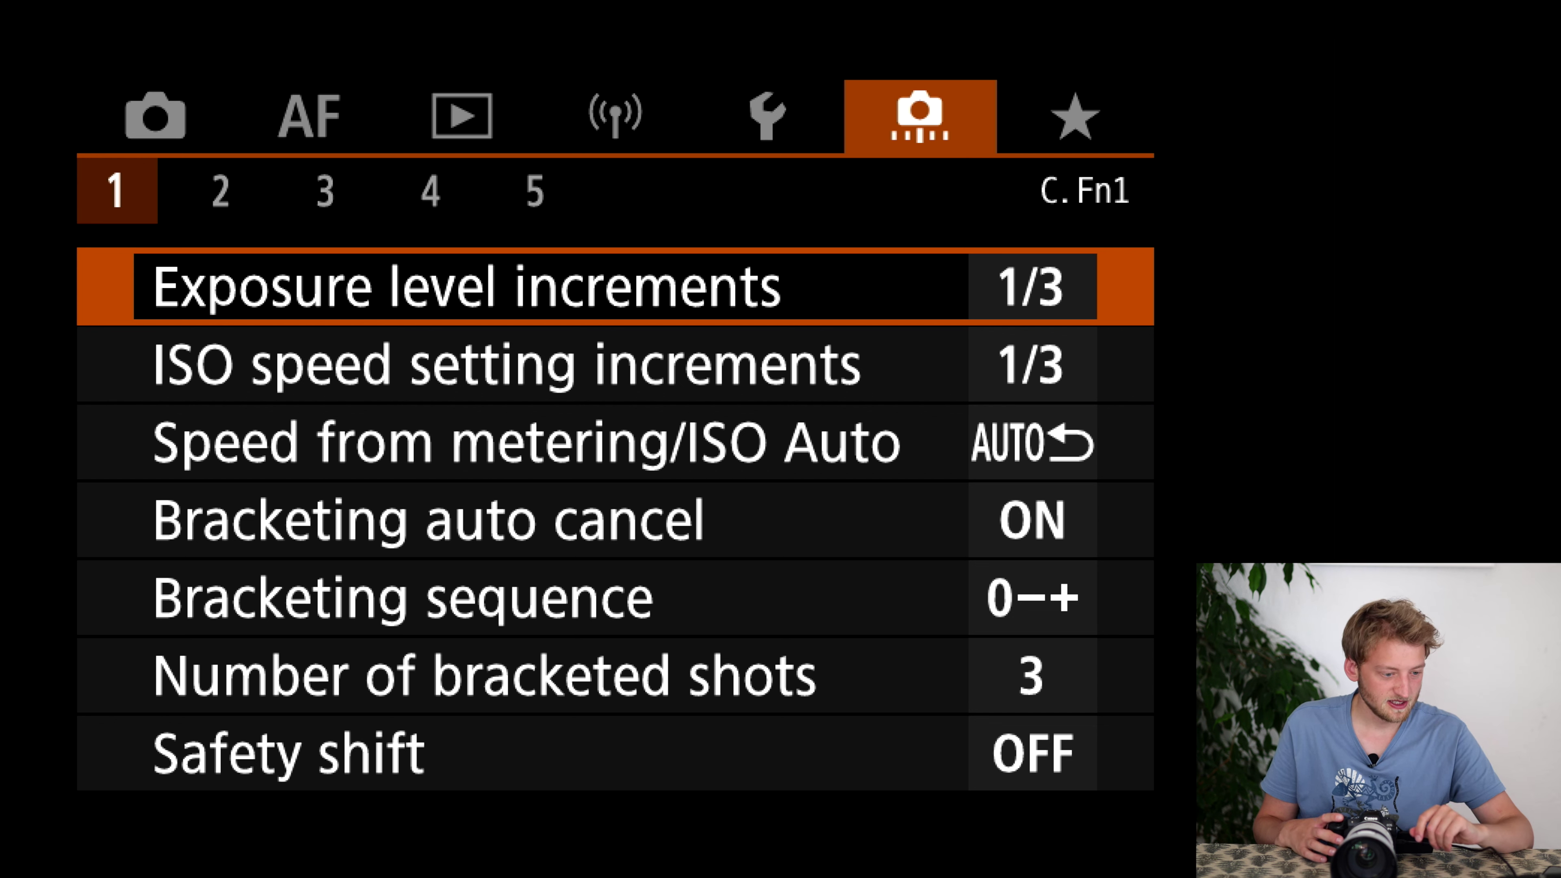
pyautogui.press('Down')
pyautogui.press('Down')
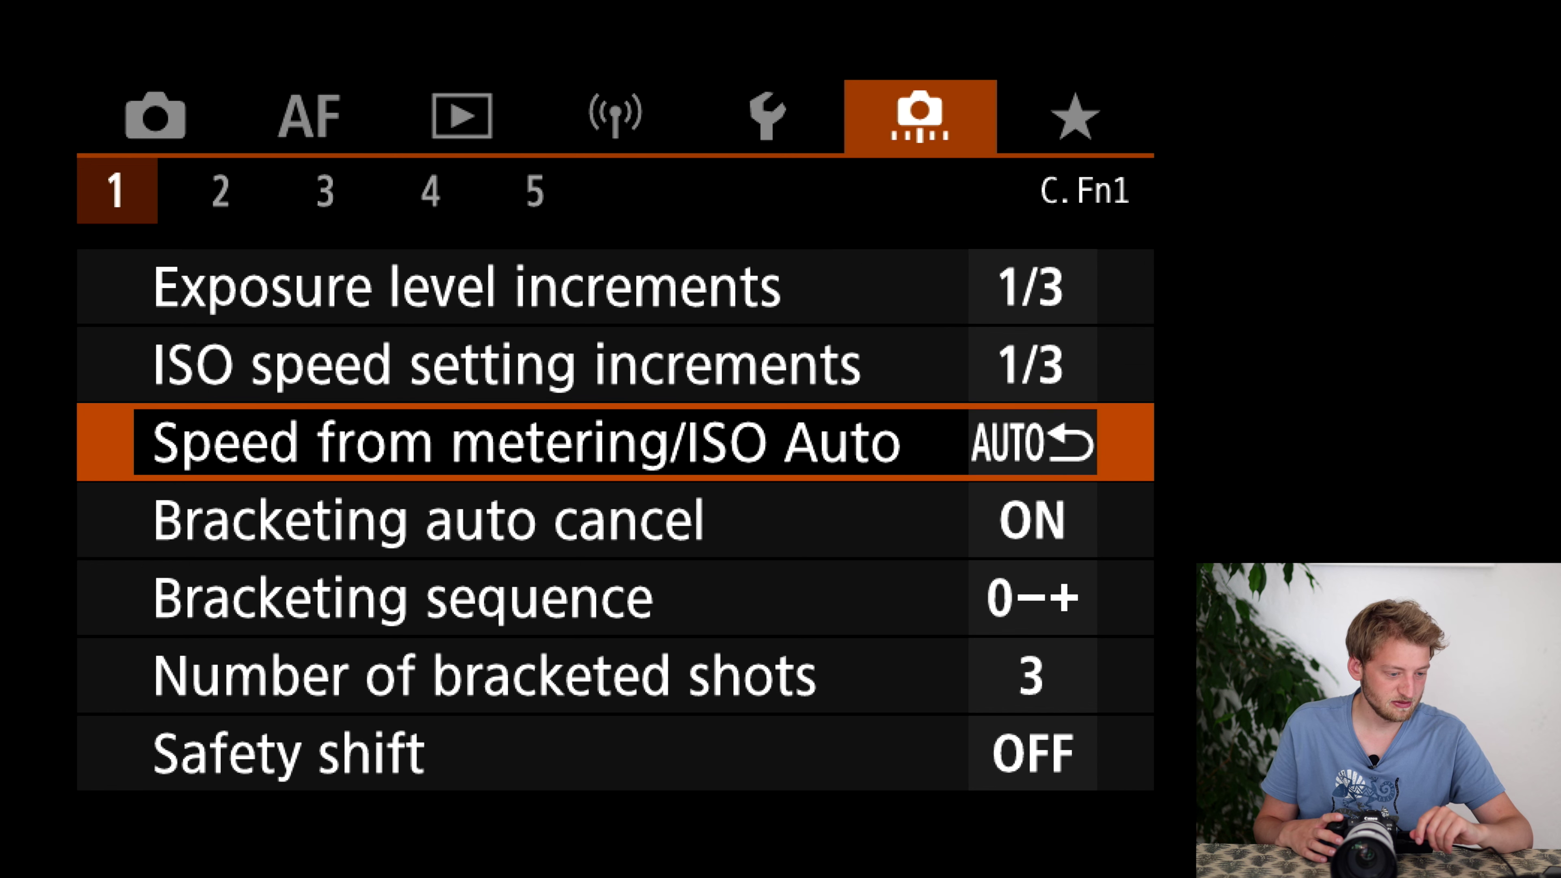
pyautogui.press('Down')
pyautogui.press('Down')
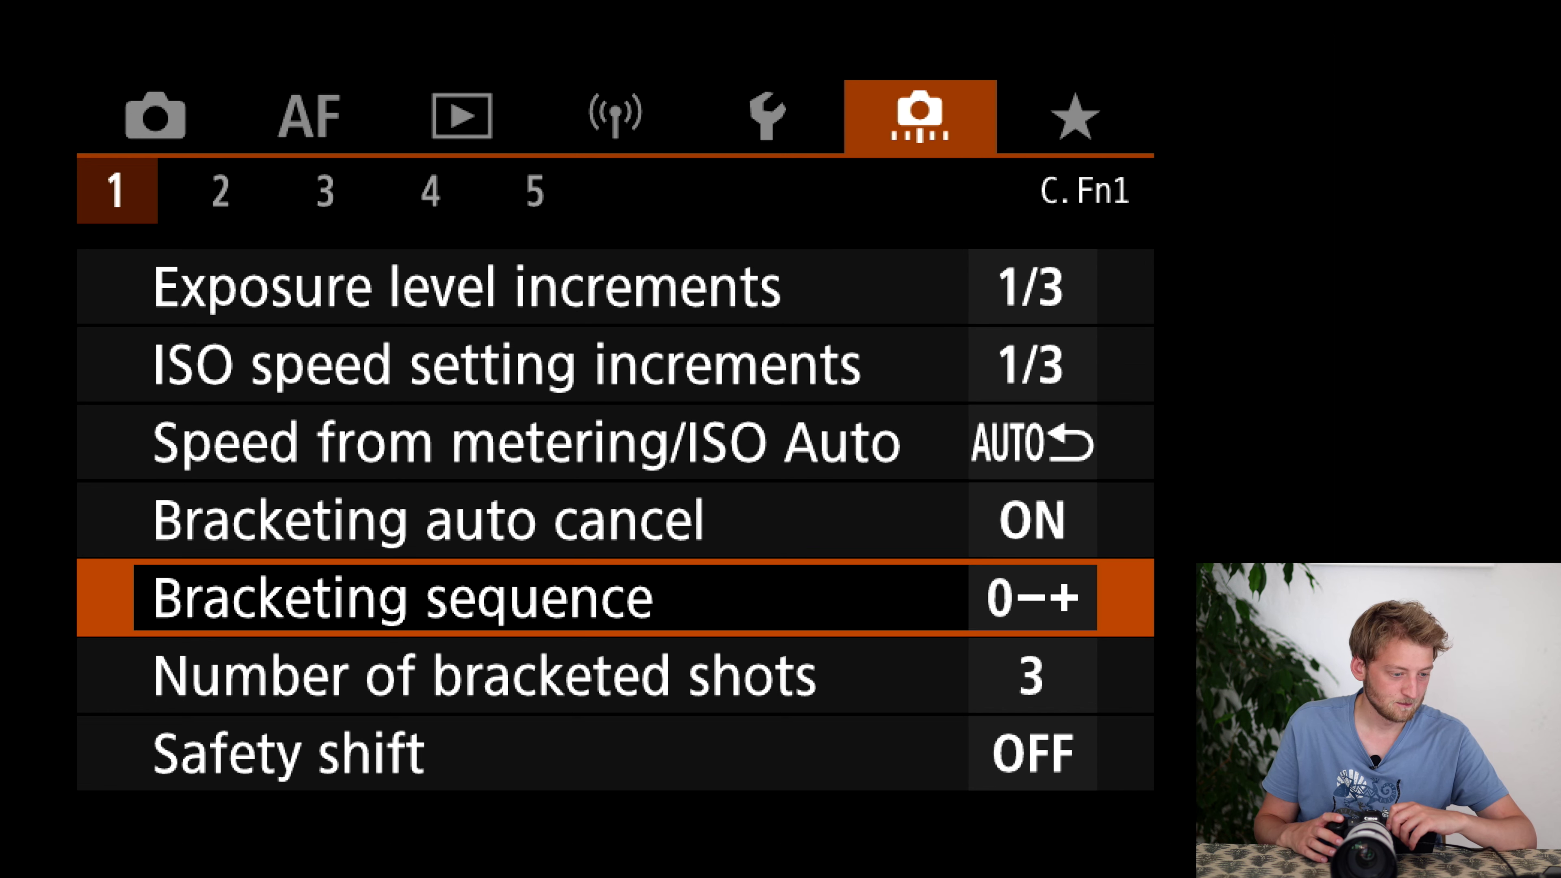
pyautogui.press('Right')
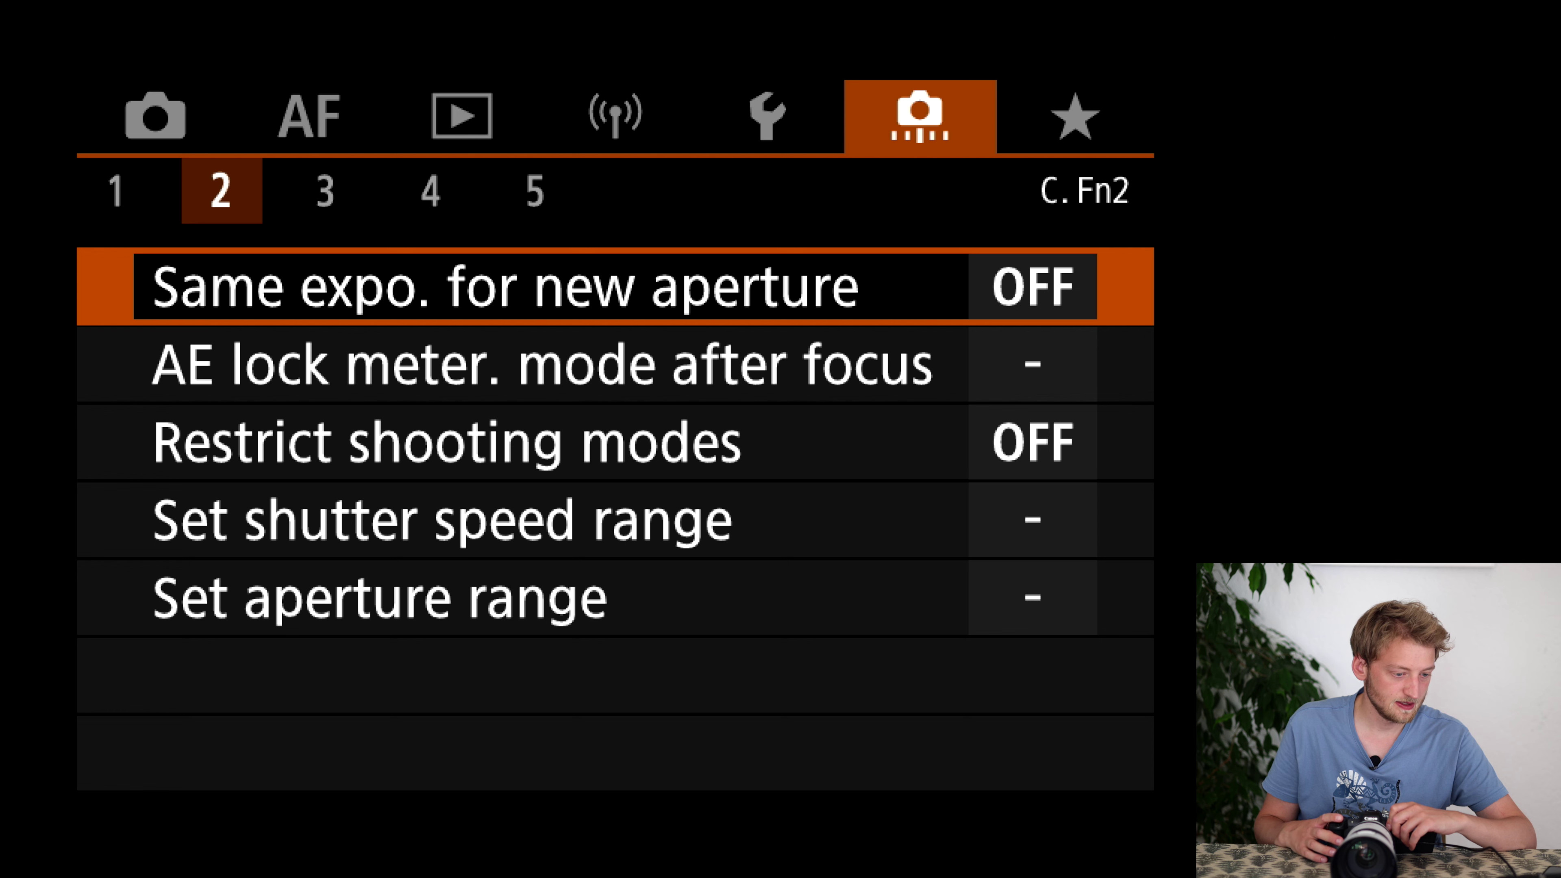
pyautogui.press('Return')
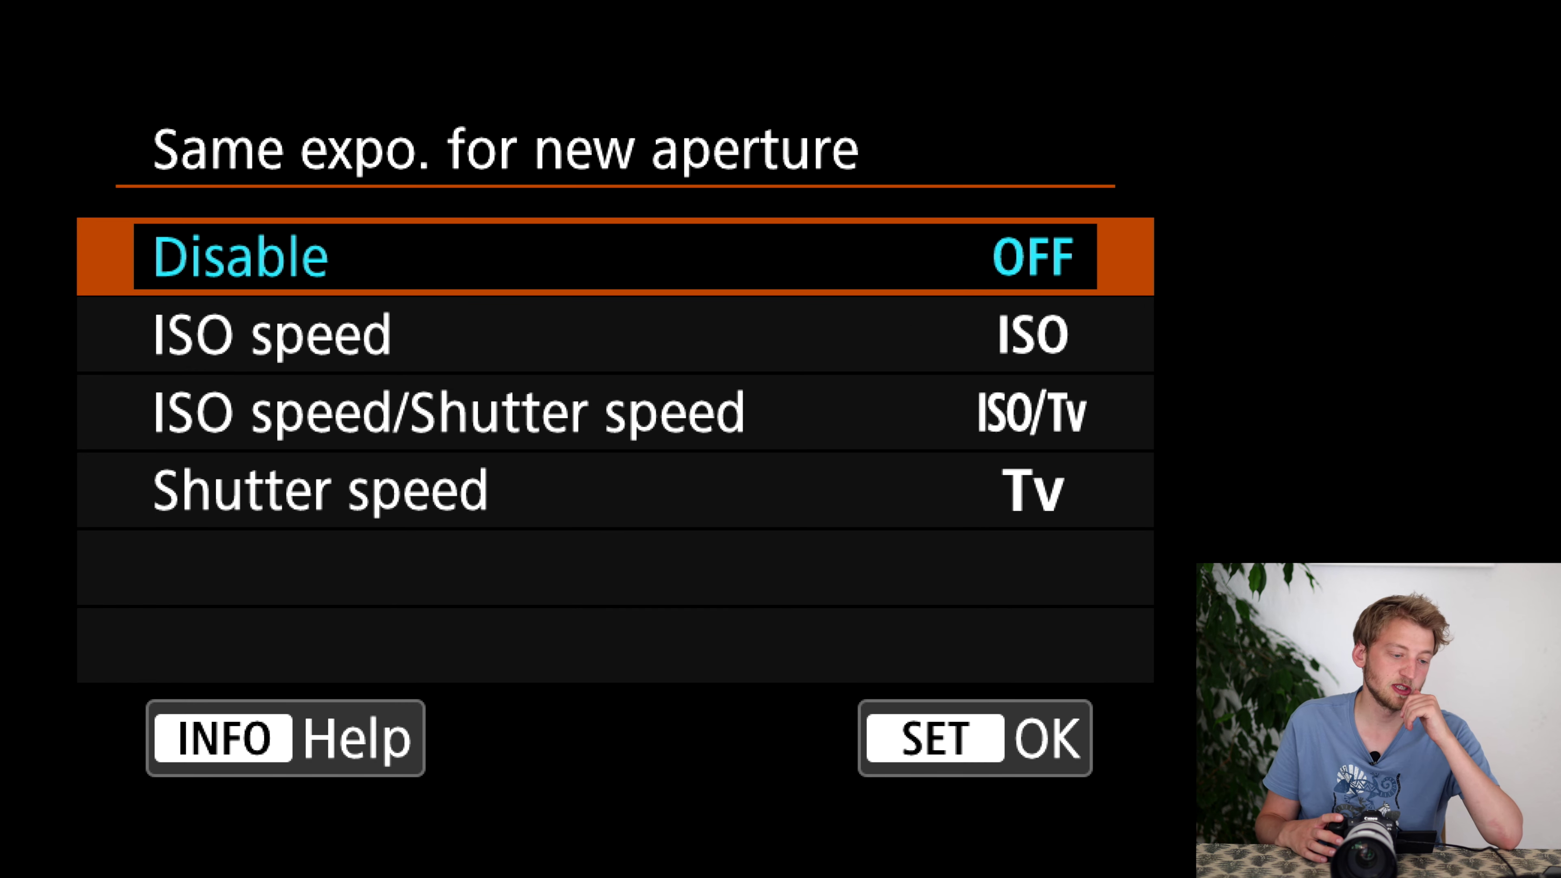
pyautogui.press('Down')
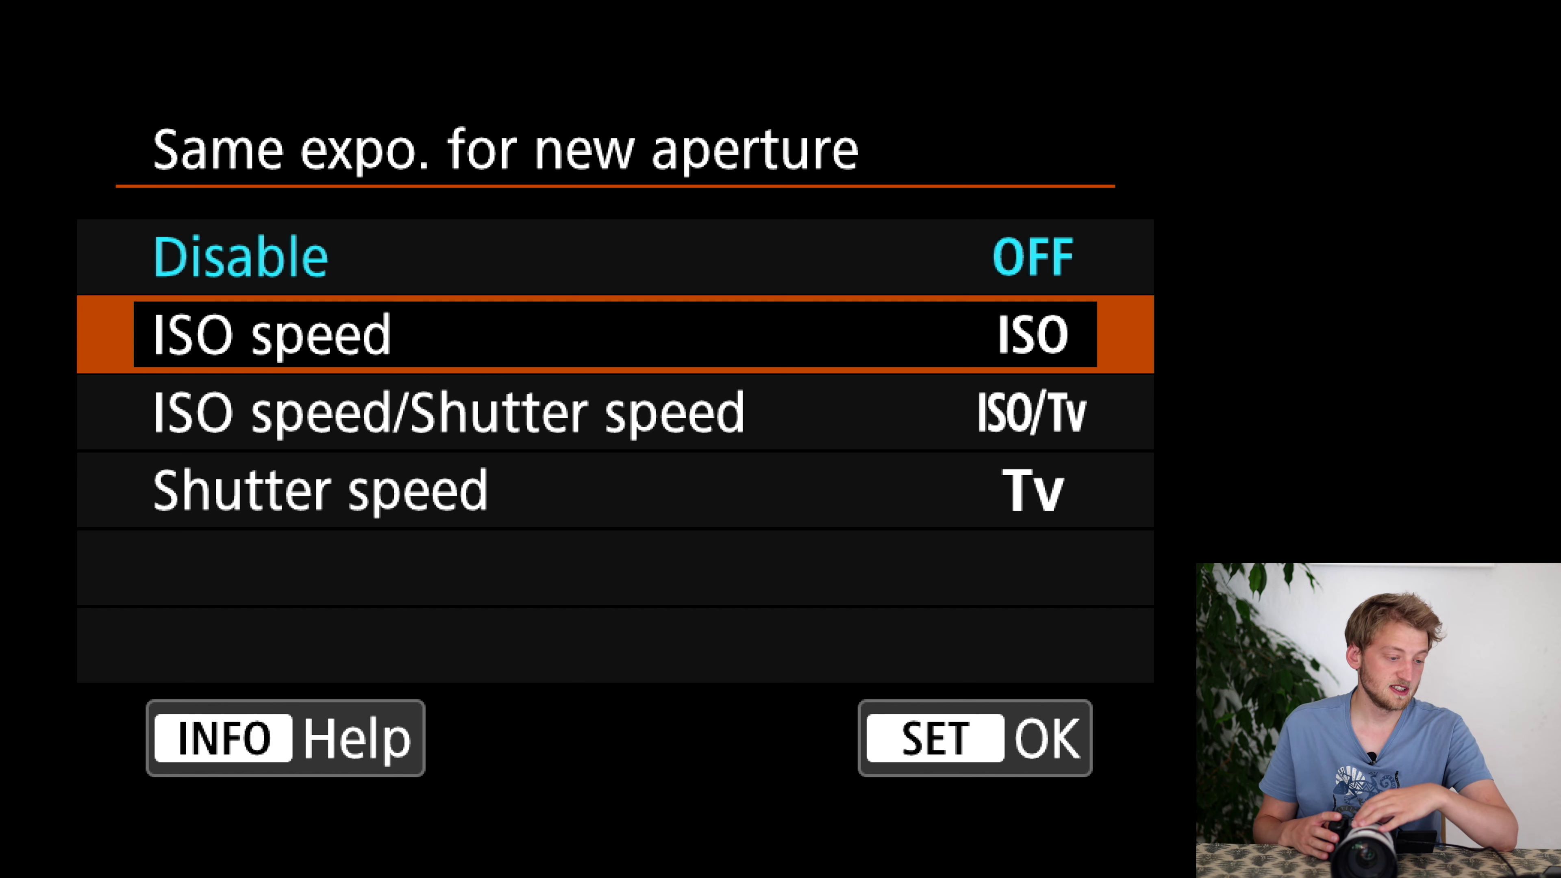
pyautogui.click(615, 412)
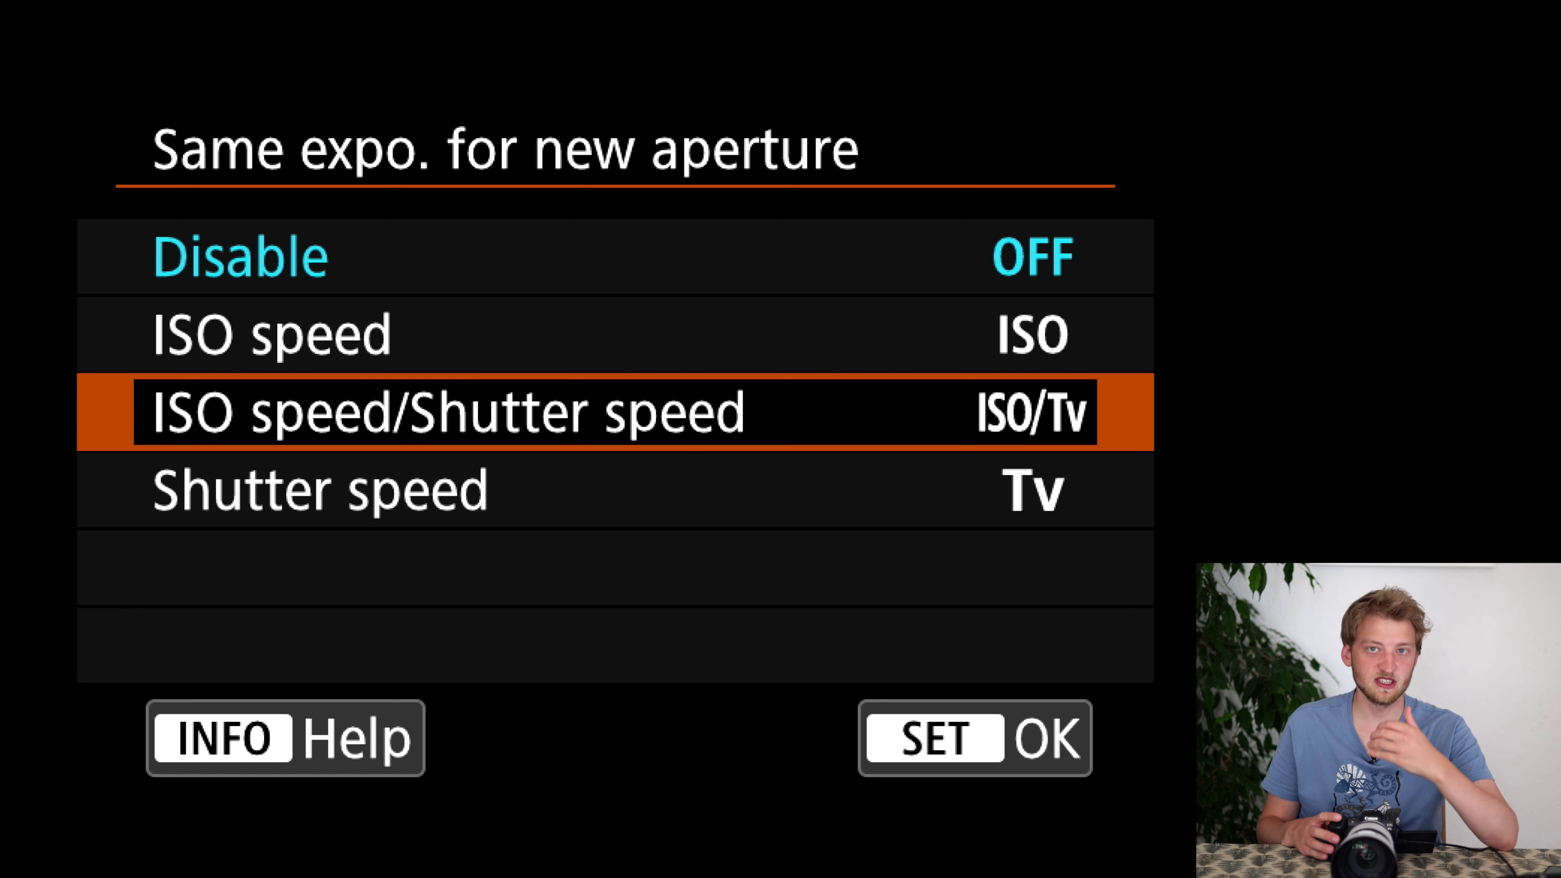
pyautogui.click(614, 333)
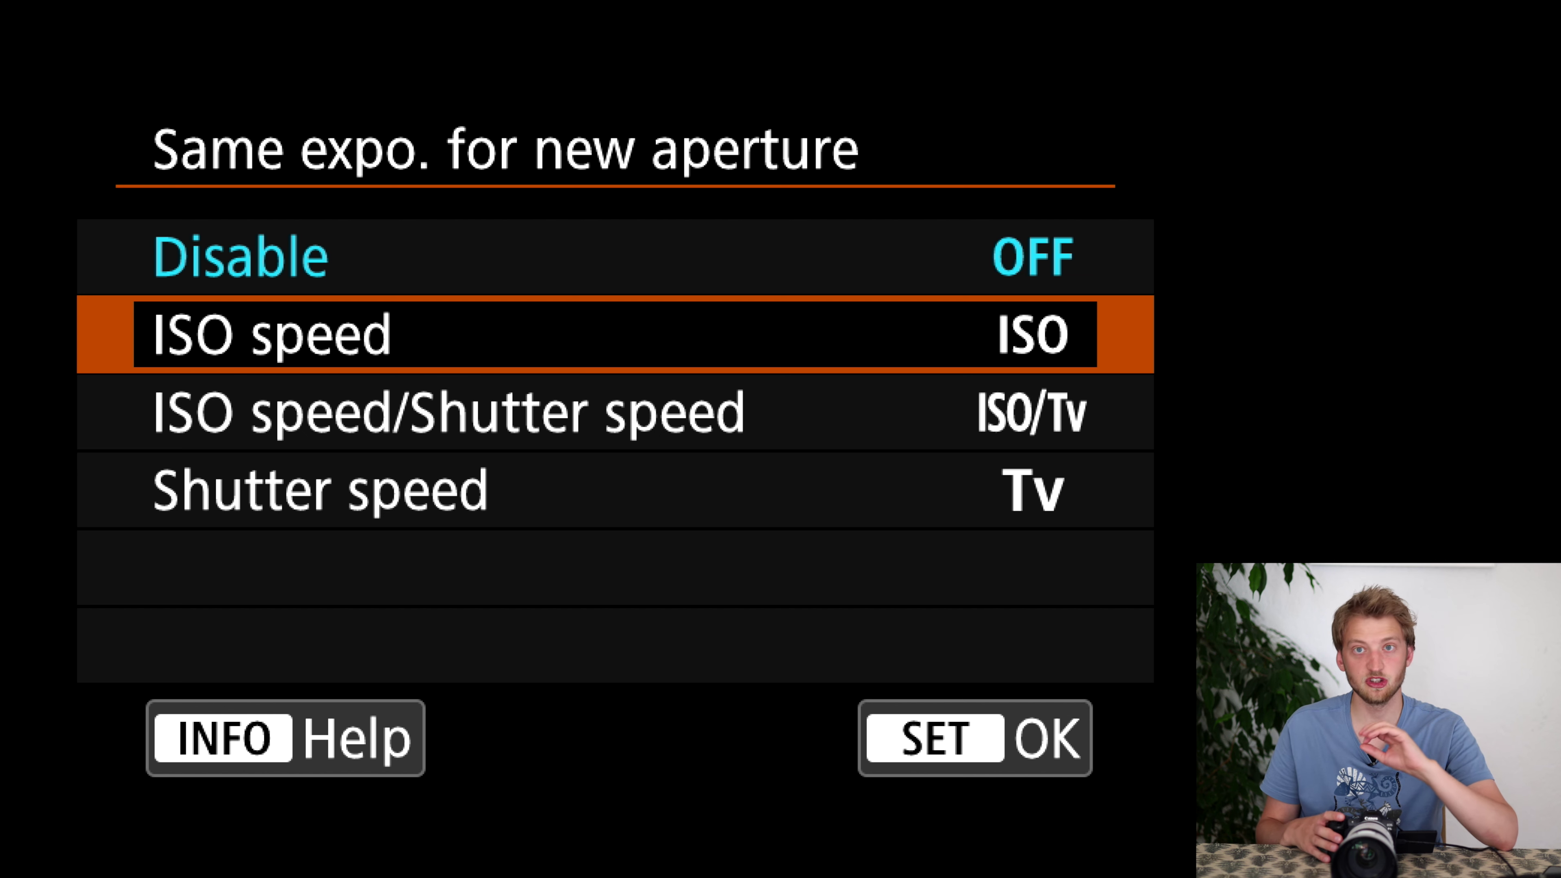
pyautogui.press('Return')
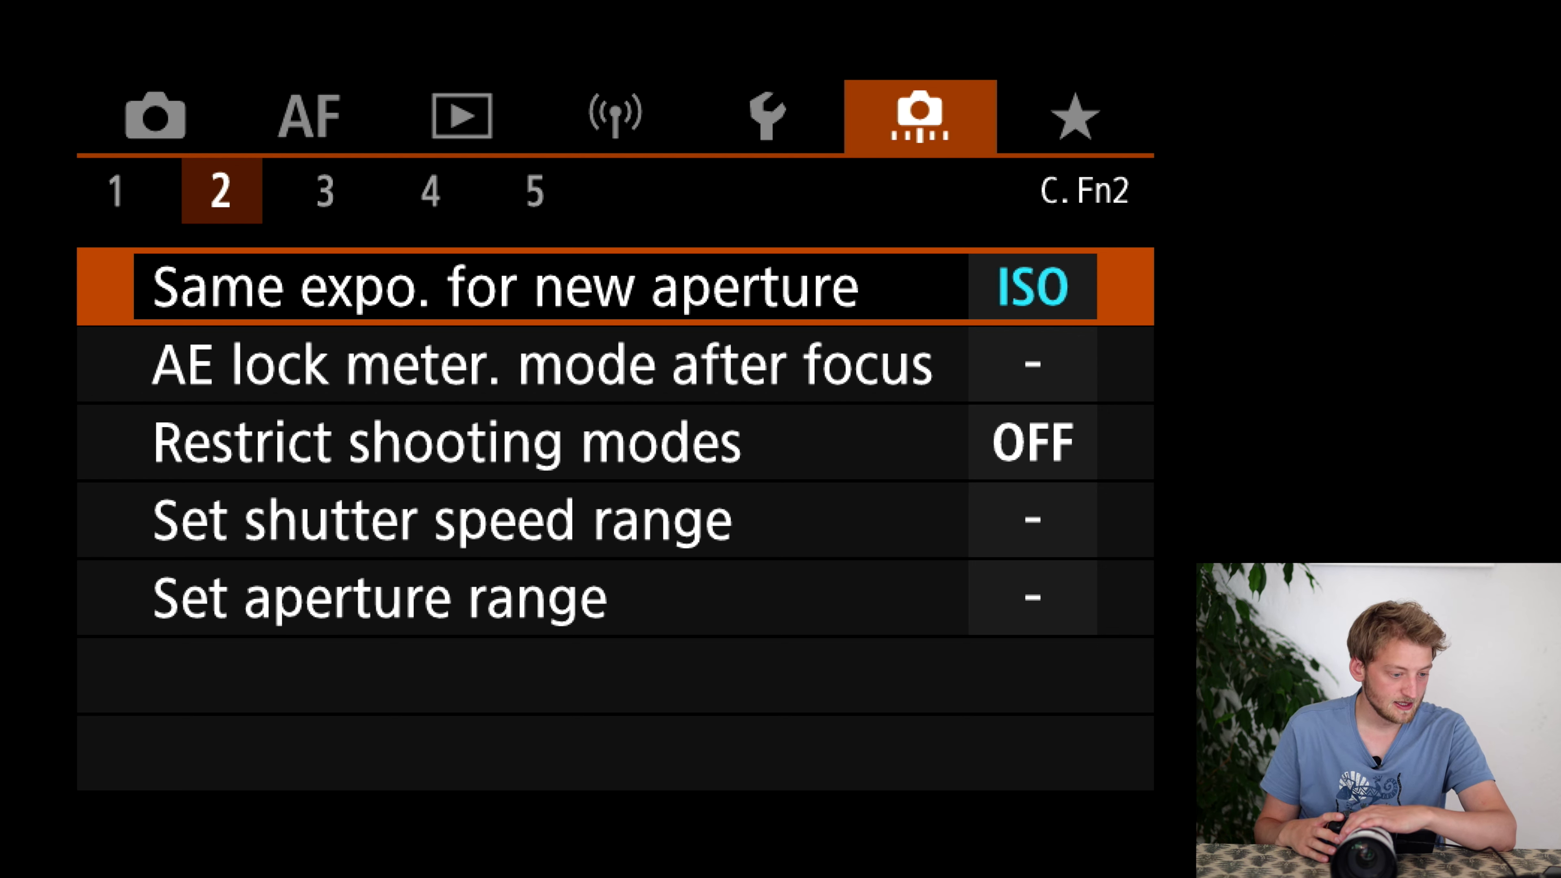
# - Enable Restrict shooting modes on the C.Fn2 page
pyautogui.click(541, 364)
pyautogui.click(447, 441)
pyautogui.press('Return')
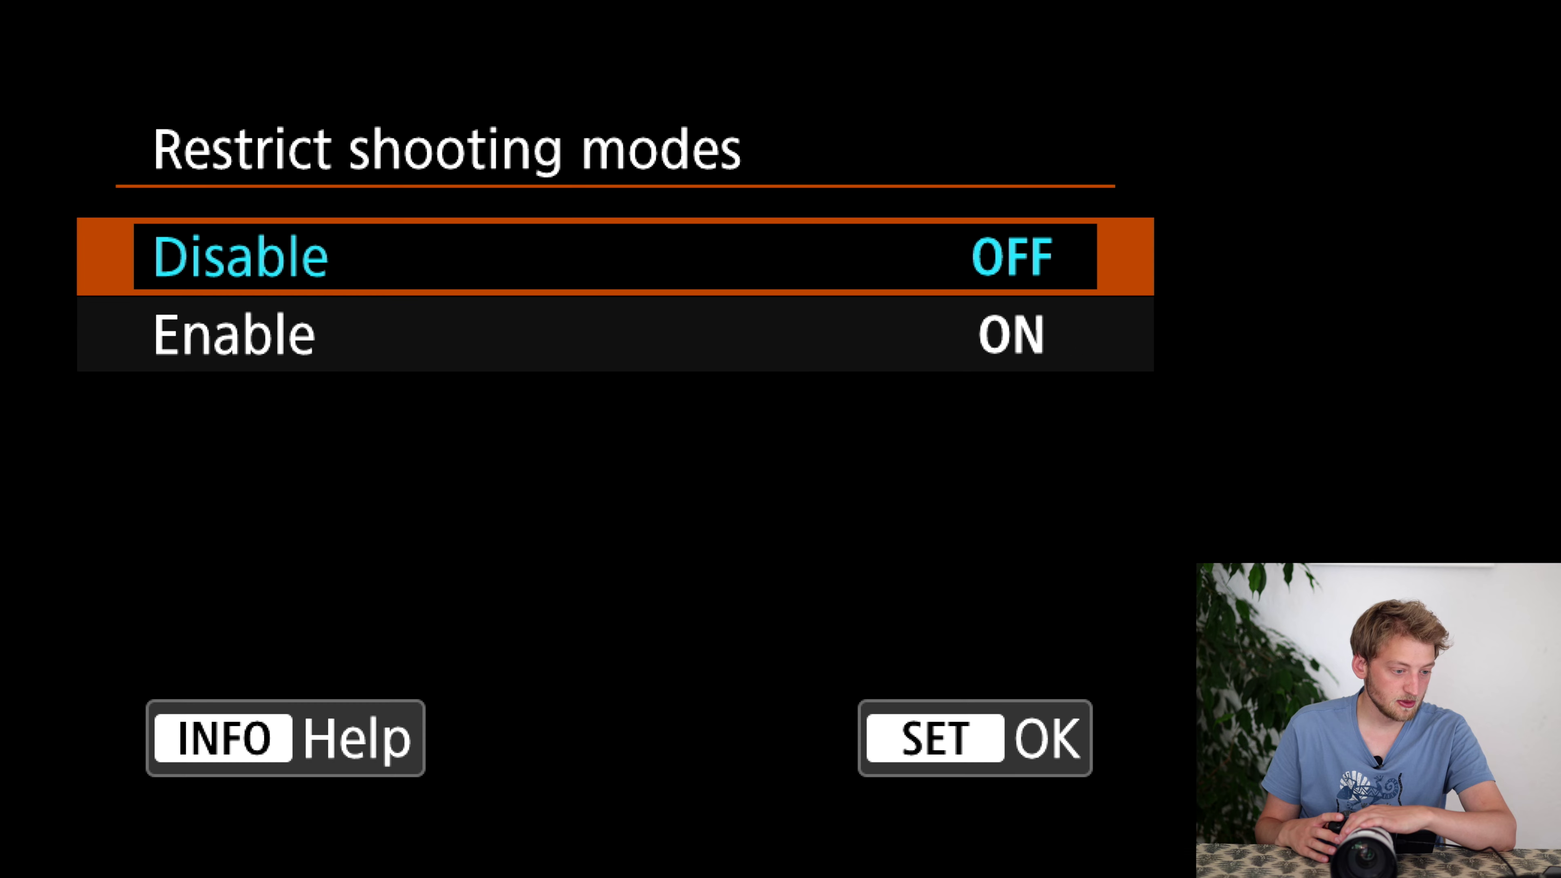
pyautogui.click(615, 334)
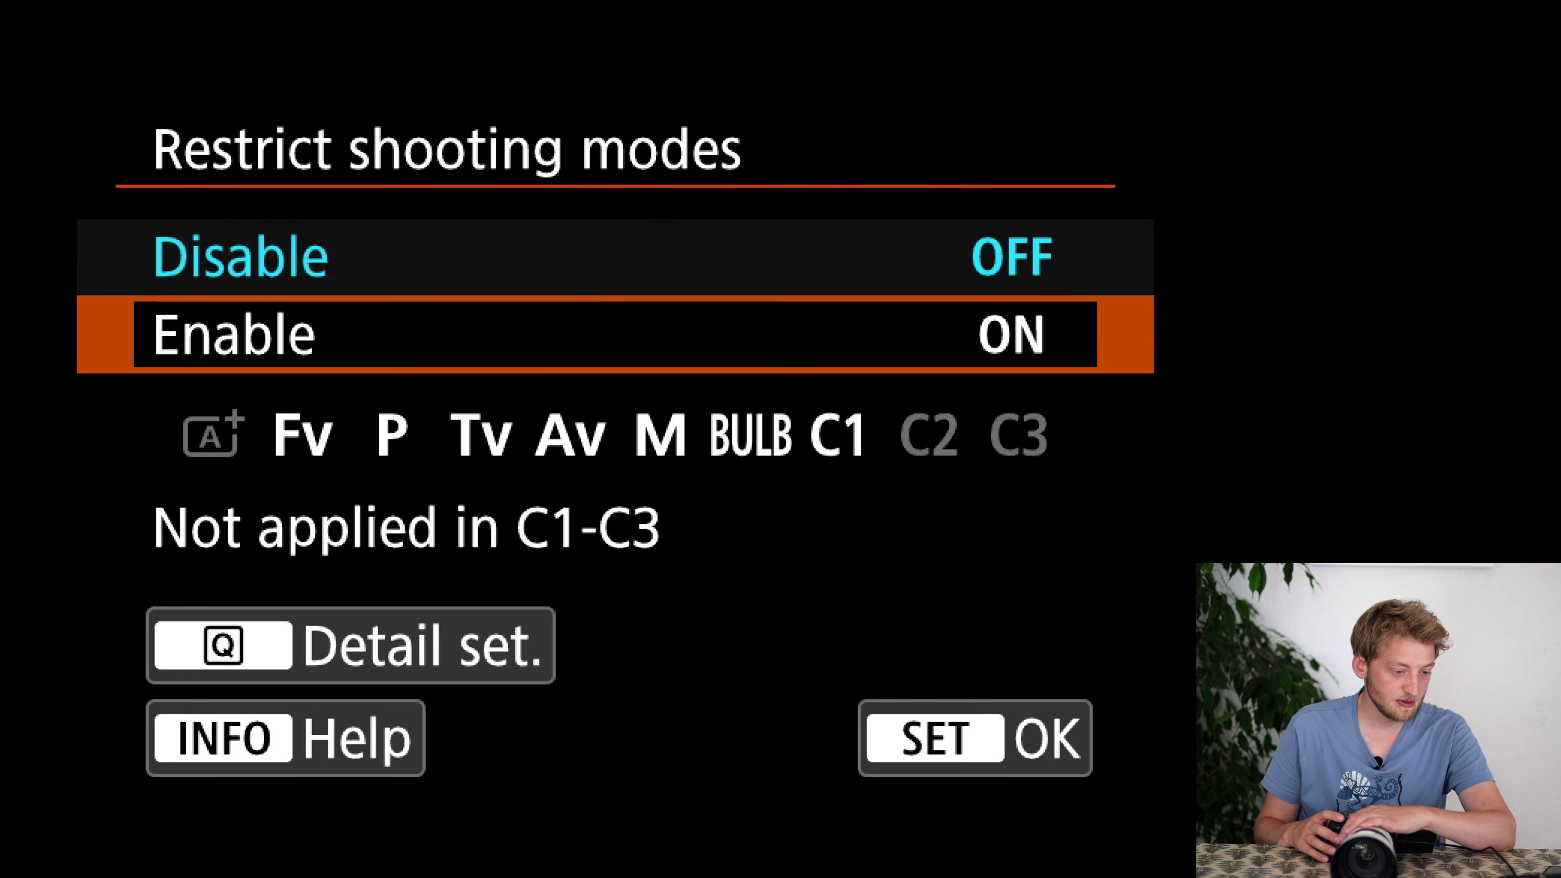
pyautogui.press('Return')
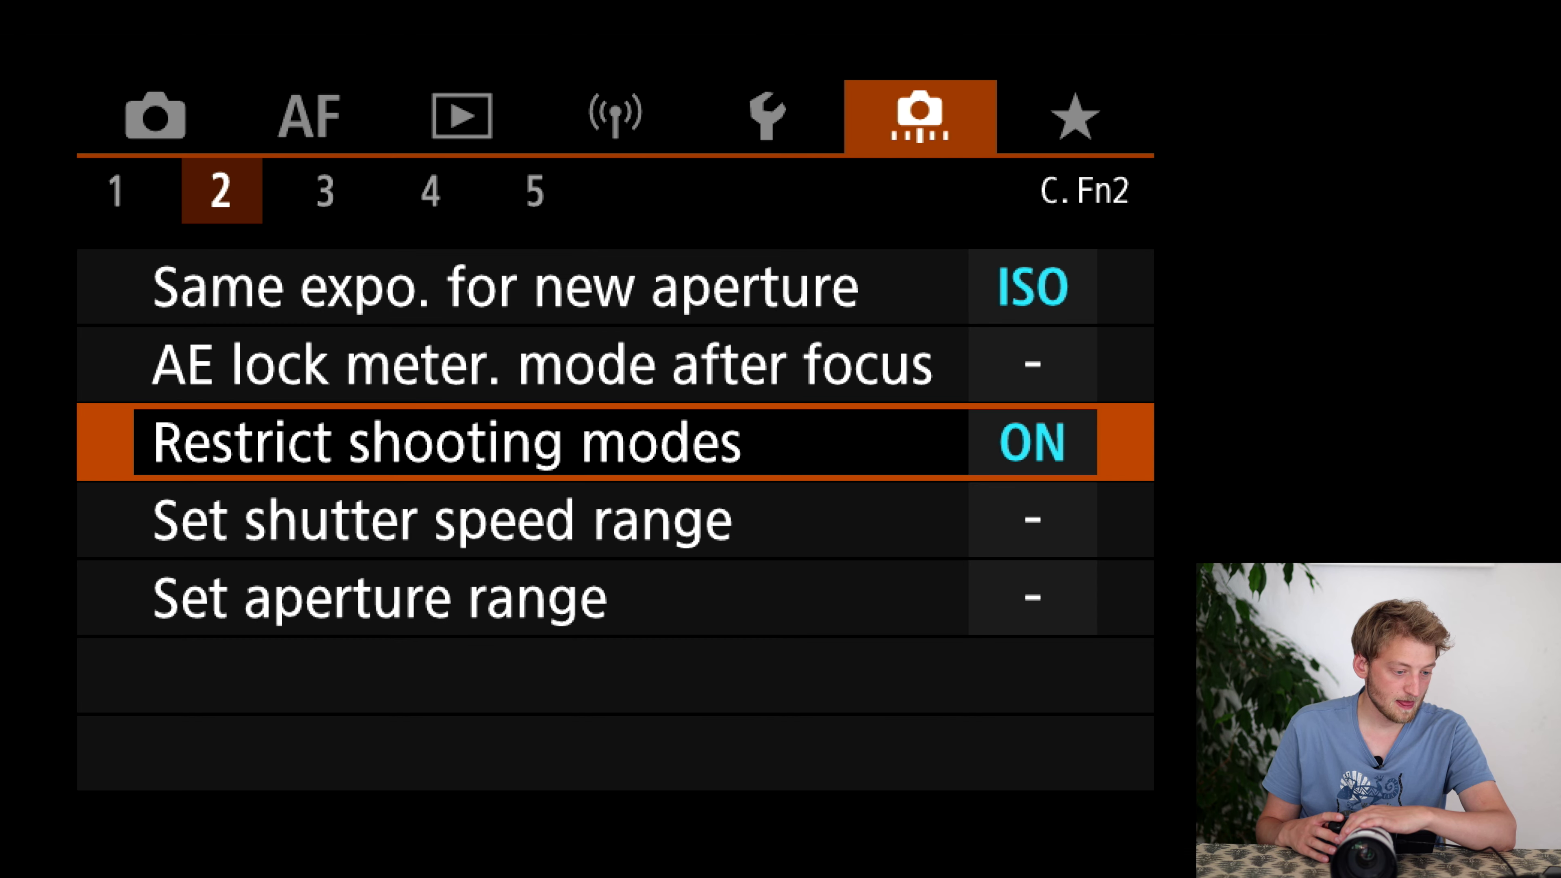
# - In Detail set., untick Fv, P, Tv and Av, leaving M, C1, C2 and C3 allowed
pyautogui.press('Return')
pyautogui.press('q')
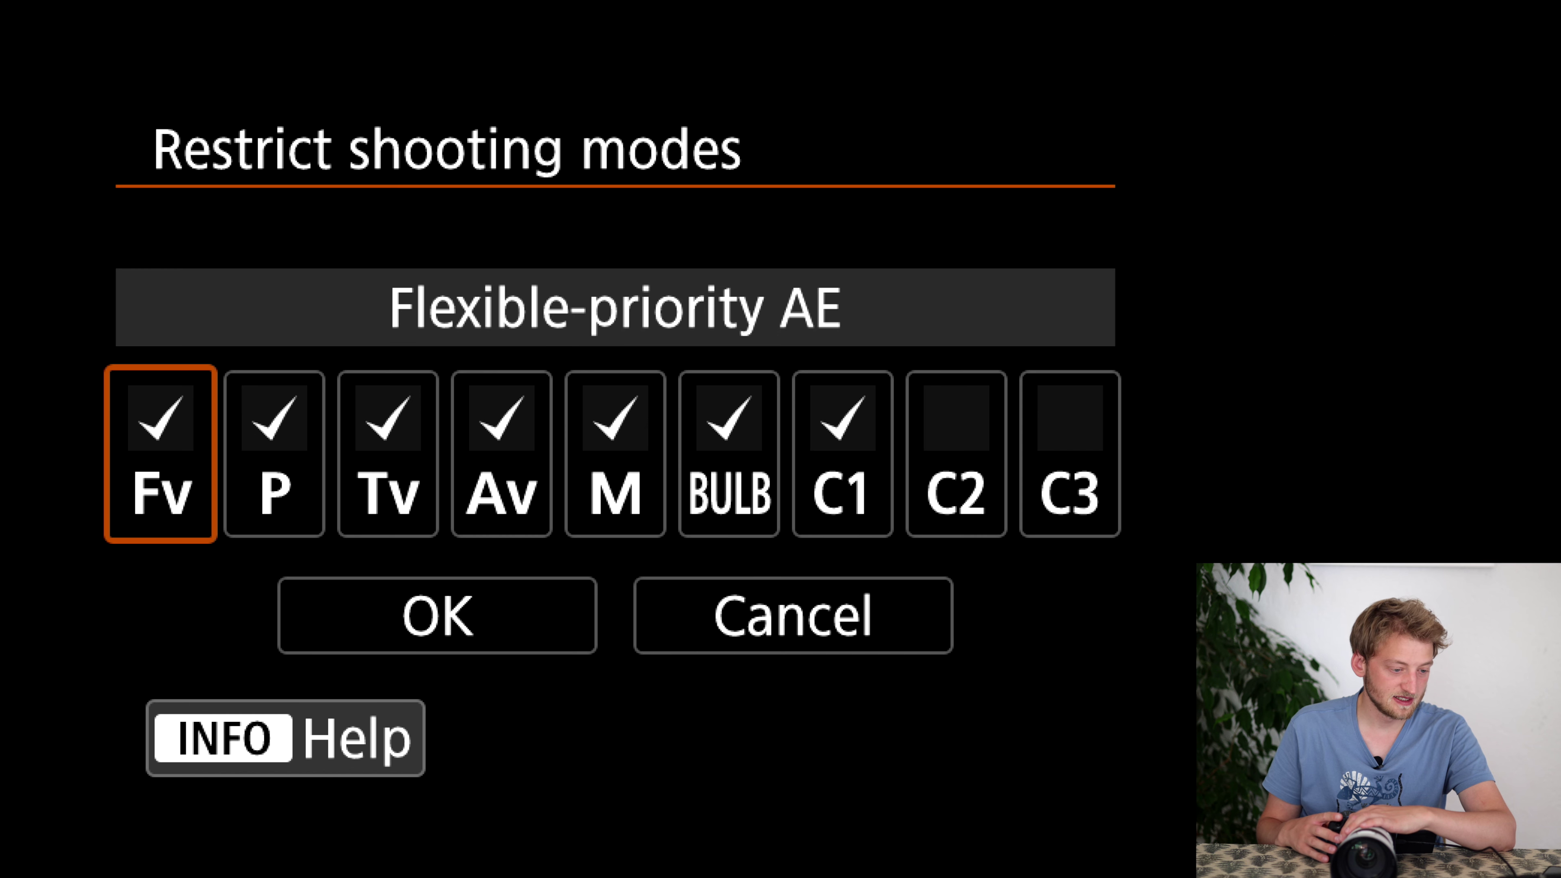
pyautogui.press('Return')
pyautogui.press('Right')
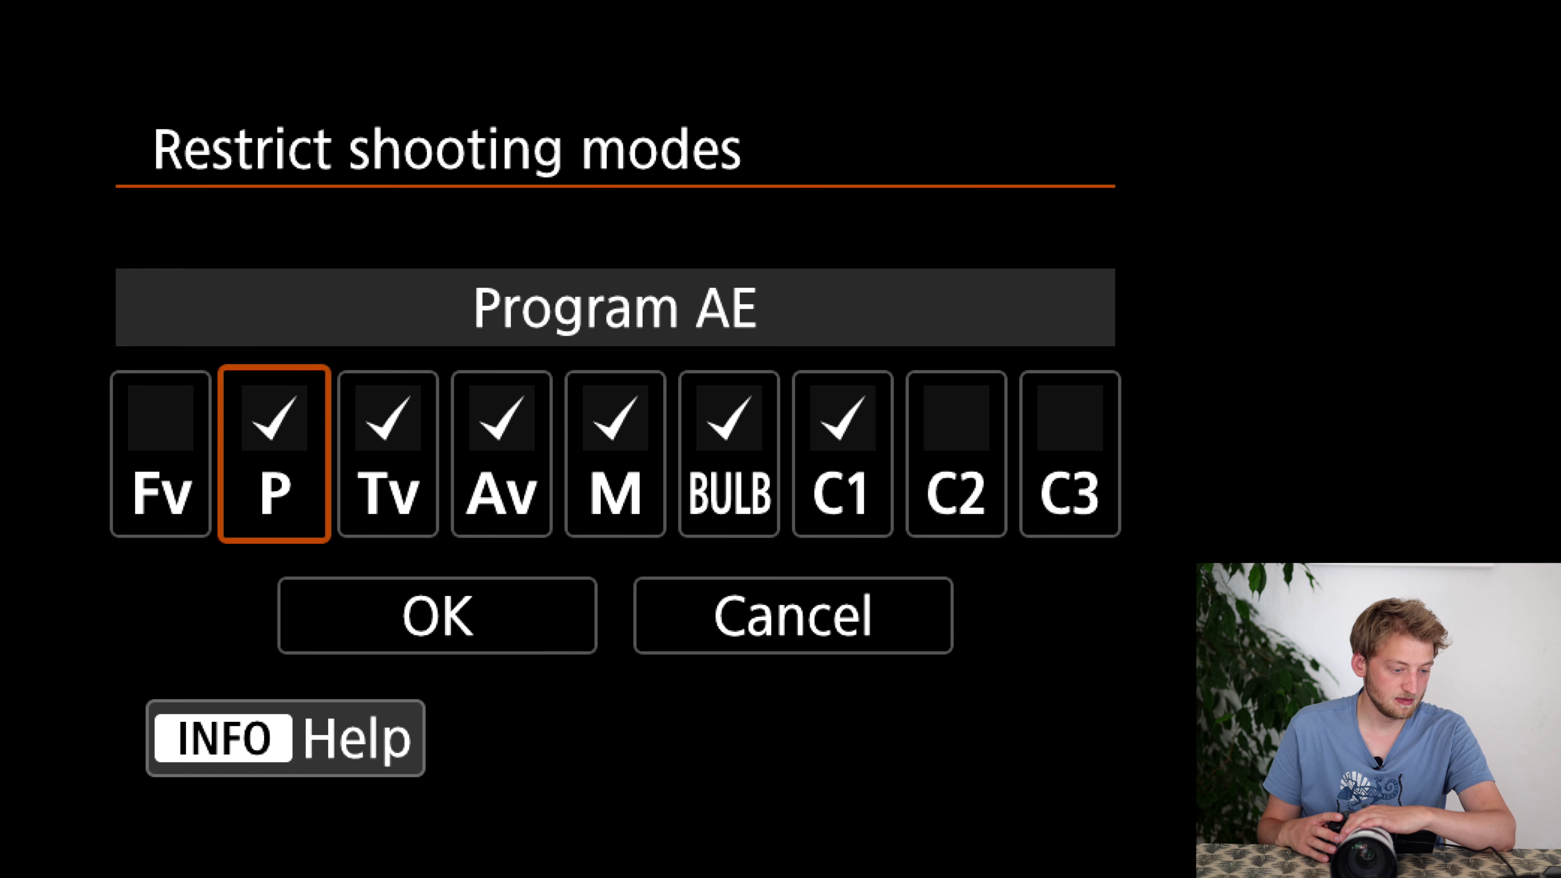
pyautogui.press('Return')
pyautogui.press('Right')
pyautogui.press('Return')
pyautogui.press('Right')
pyautogui.press('Return')
pyautogui.press('Right')
pyautogui.press('Right')
pyautogui.press('Right')
pyautogui.press('Right')
pyautogui.press('Return')
pyautogui.press('Right')
pyautogui.press('Return')
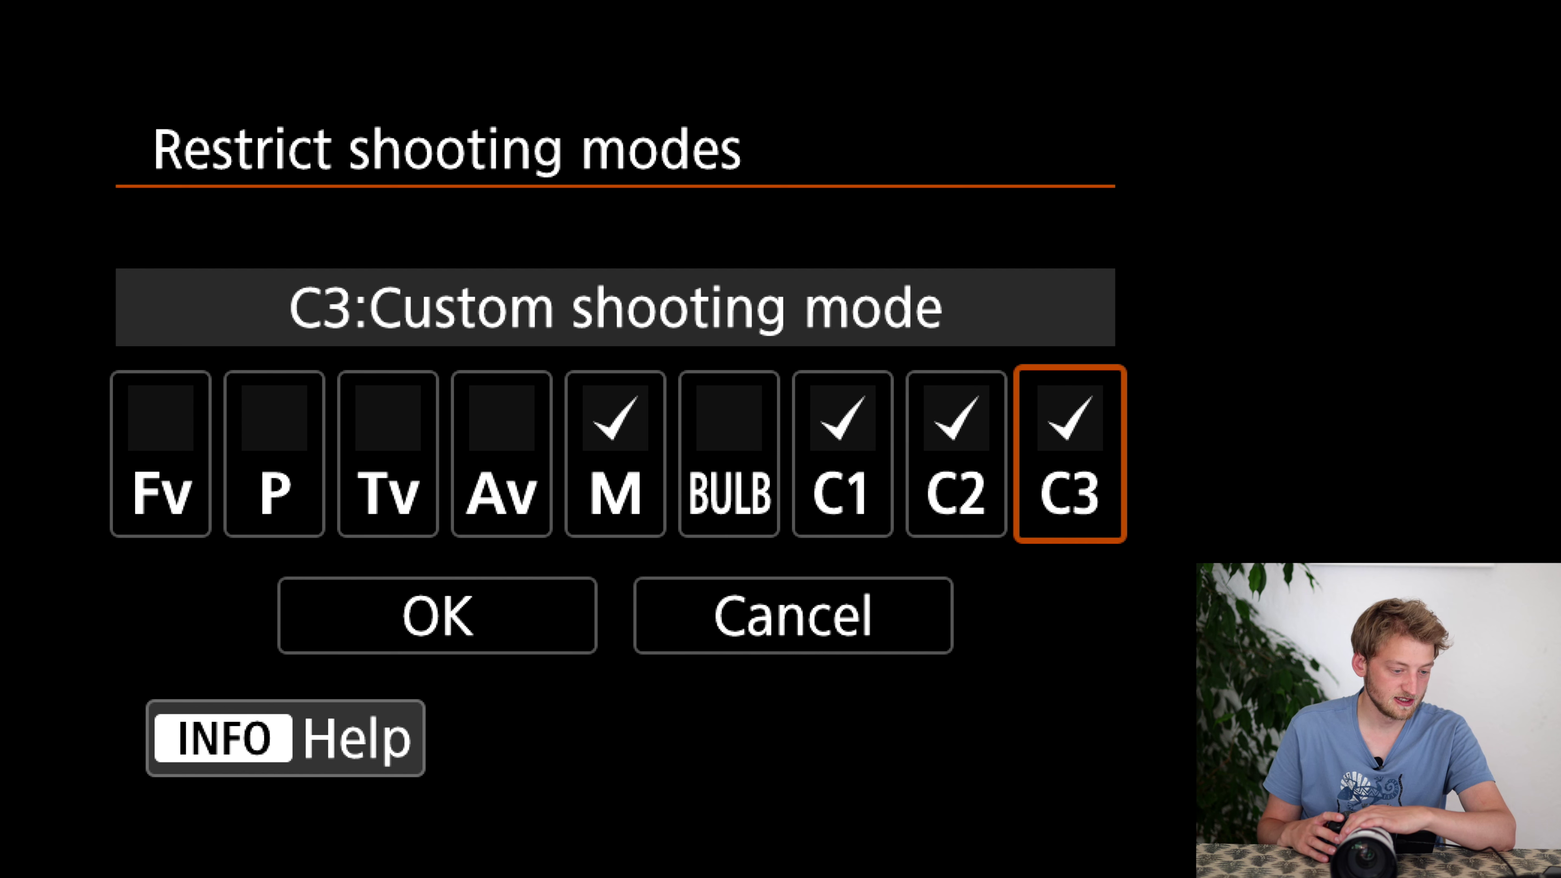
# - Confirm the allowed modes with OK and apply Enable, back on the C.Fn2 list
pyautogui.press('Left')
pyautogui.press('Left')
pyautogui.press('Left')
pyautogui.press('Left')
pyautogui.press('Left')
pyautogui.press('Left')
pyautogui.press('Left')
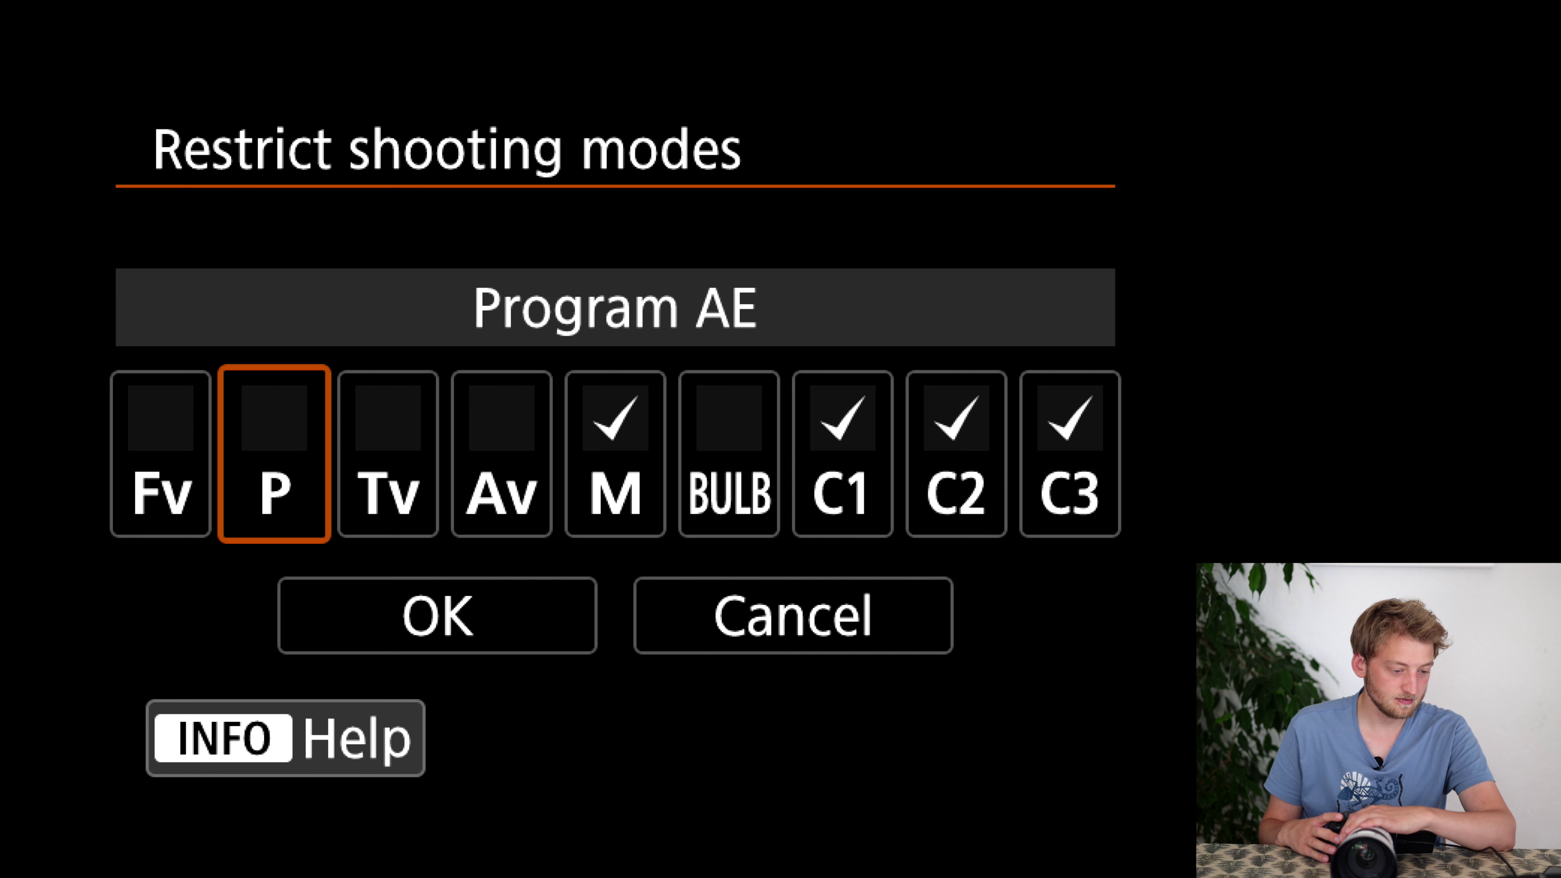
pyautogui.press('Down')
pyautogui.press('Return')
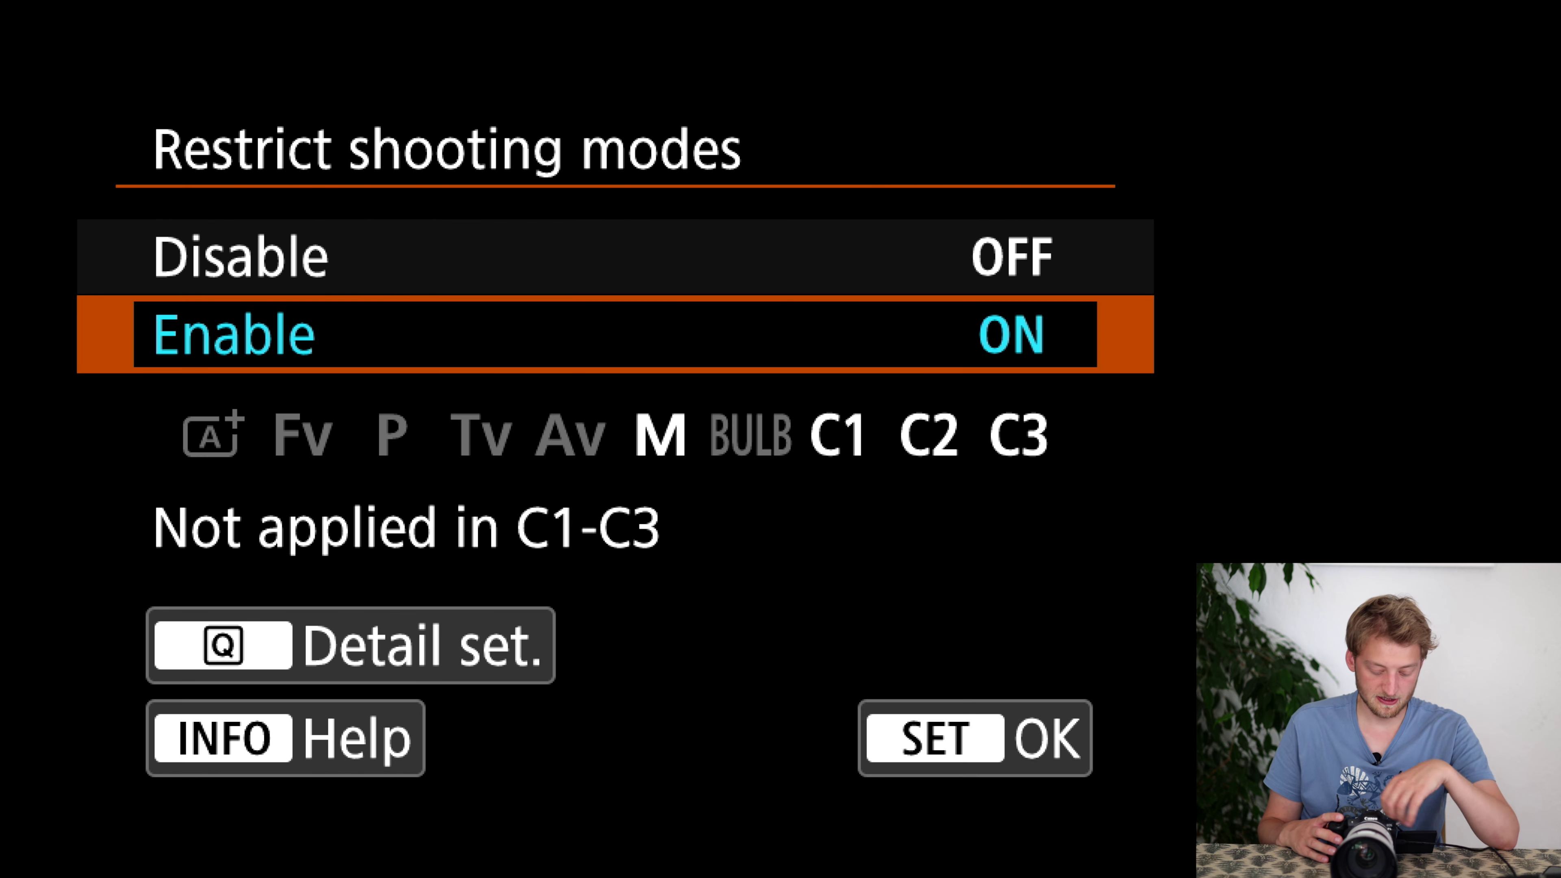
pyautogui.press('Return')
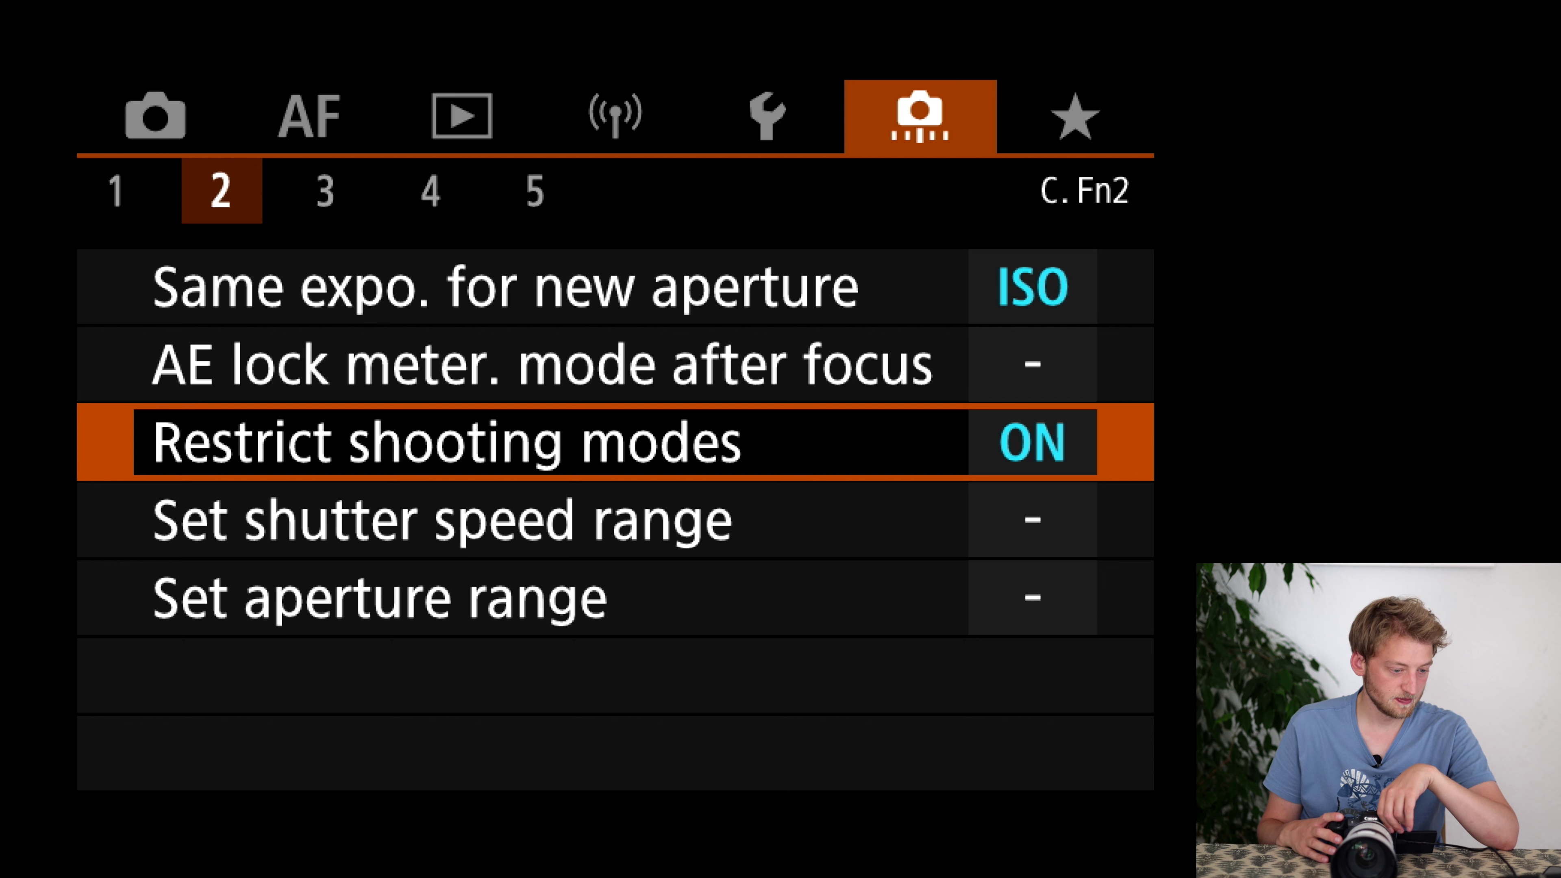
pyautogui.press('Down')
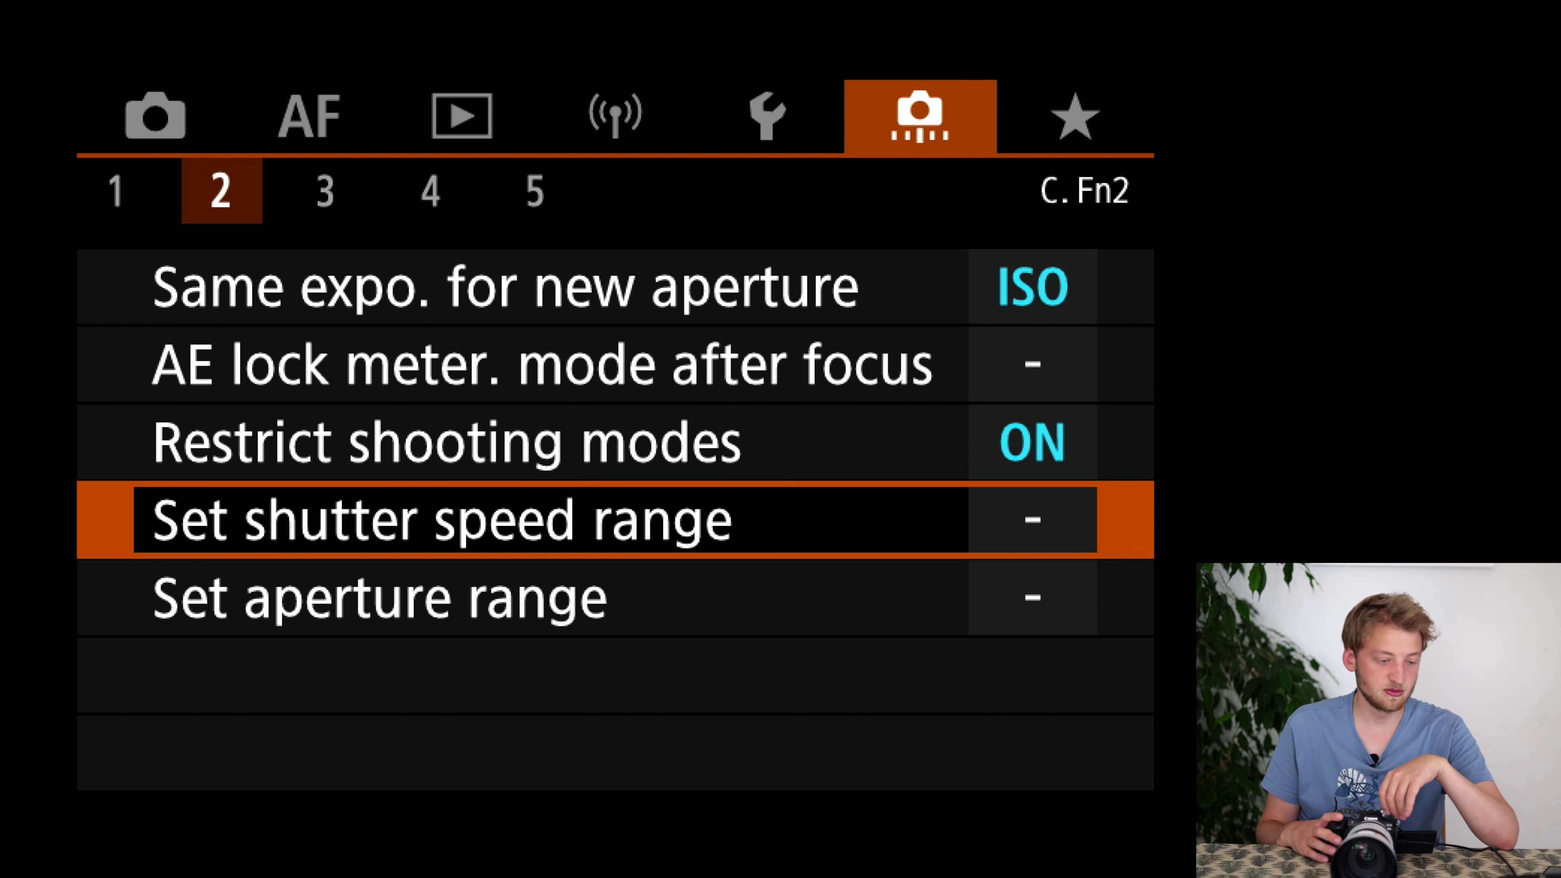
pyautogui.press('Down')
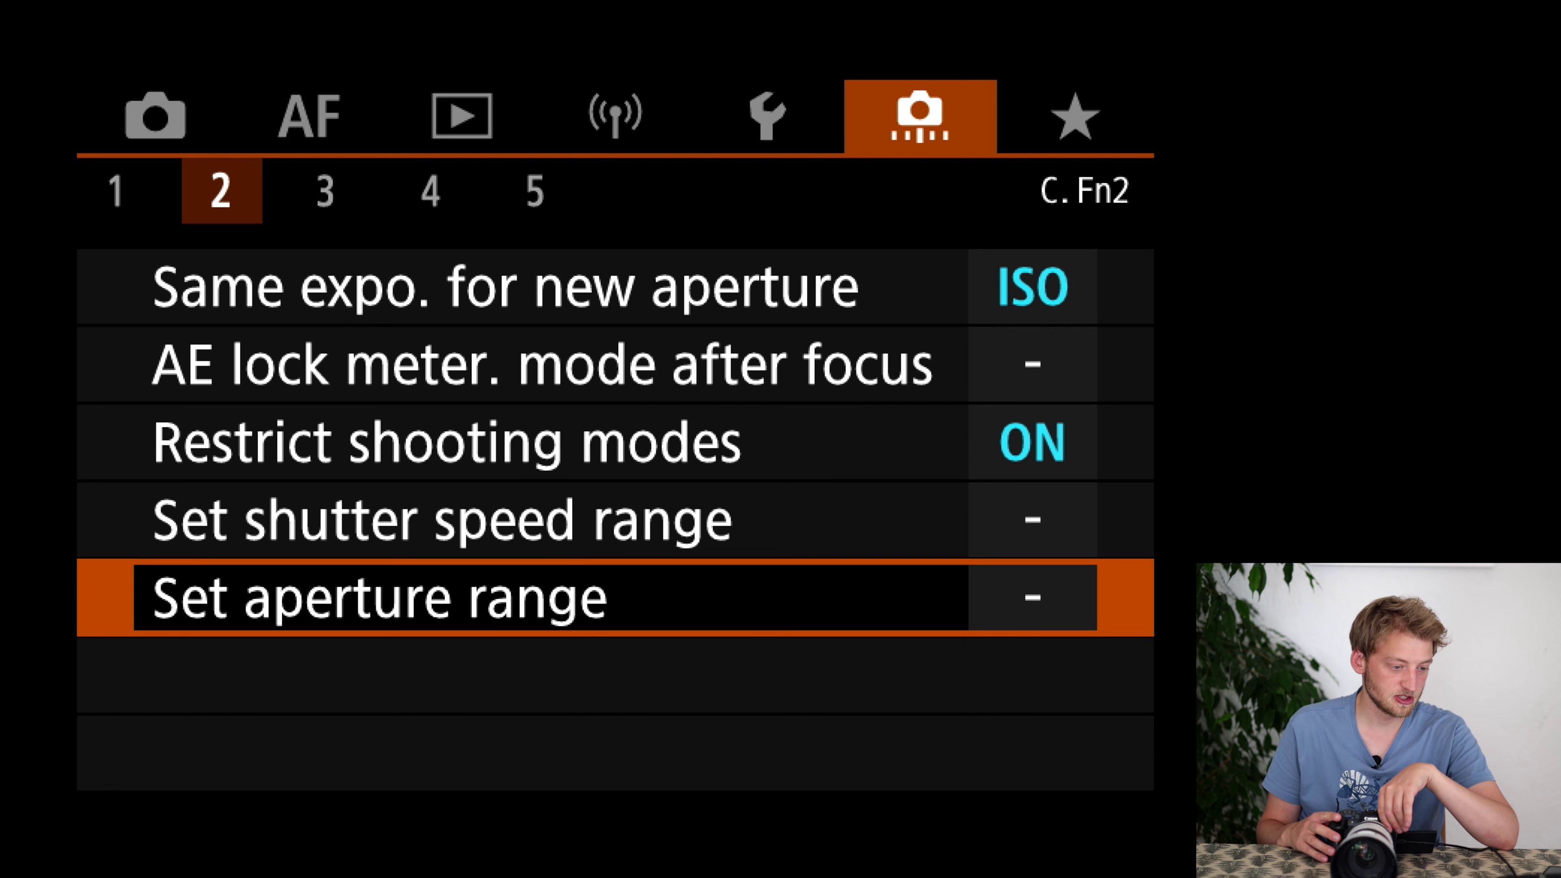
# - Open the Customize buttons screen from the C.Fn3 page
pyautogui.press('Down')
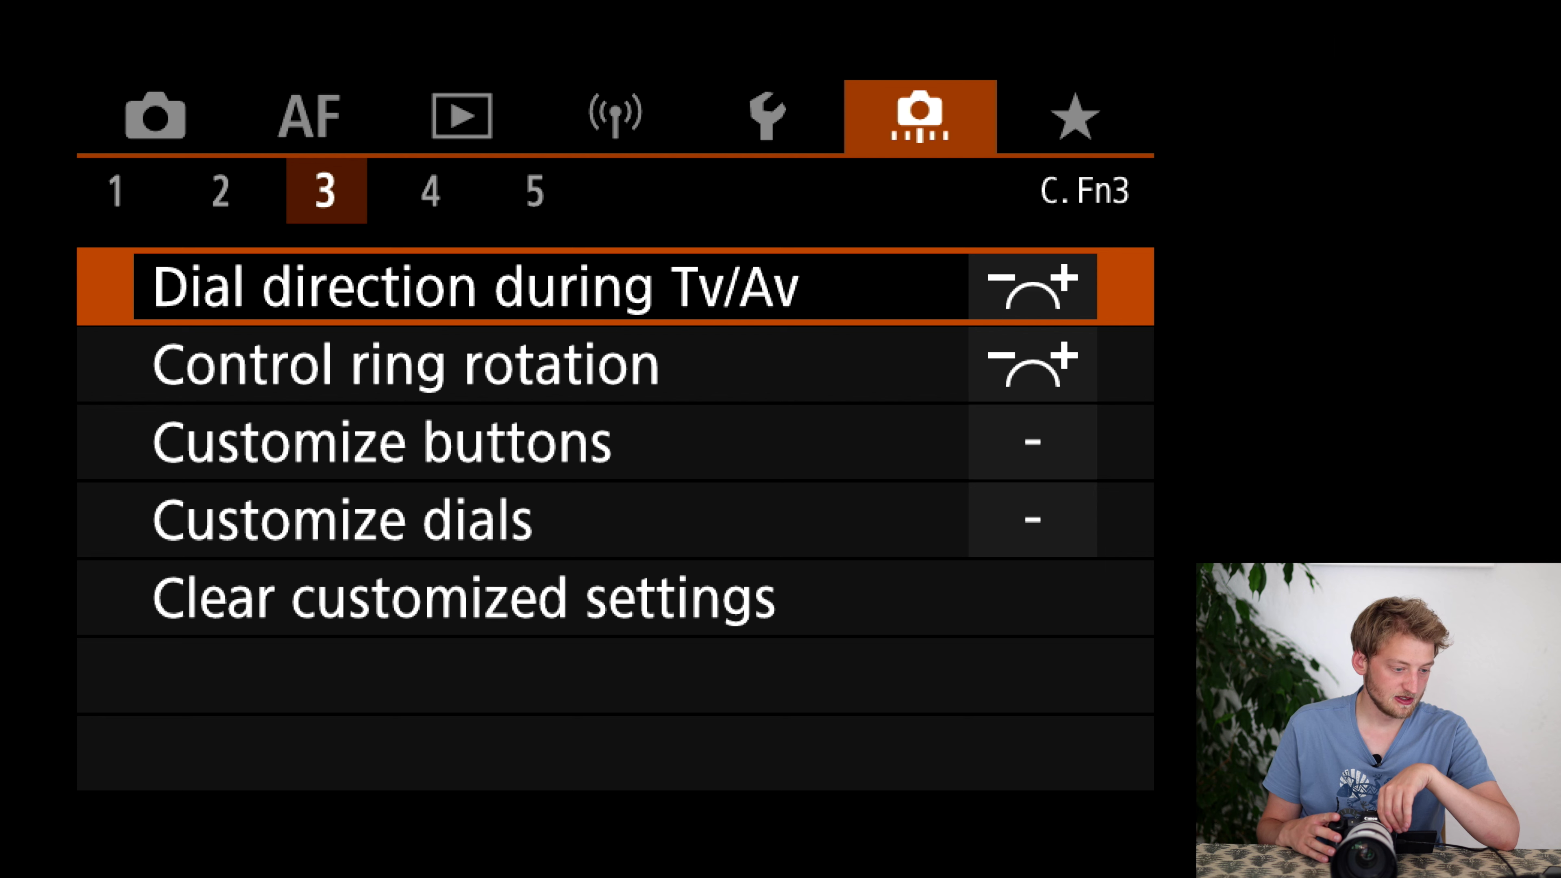
pyautogui.press('Down')
pyautogui.press('Down')
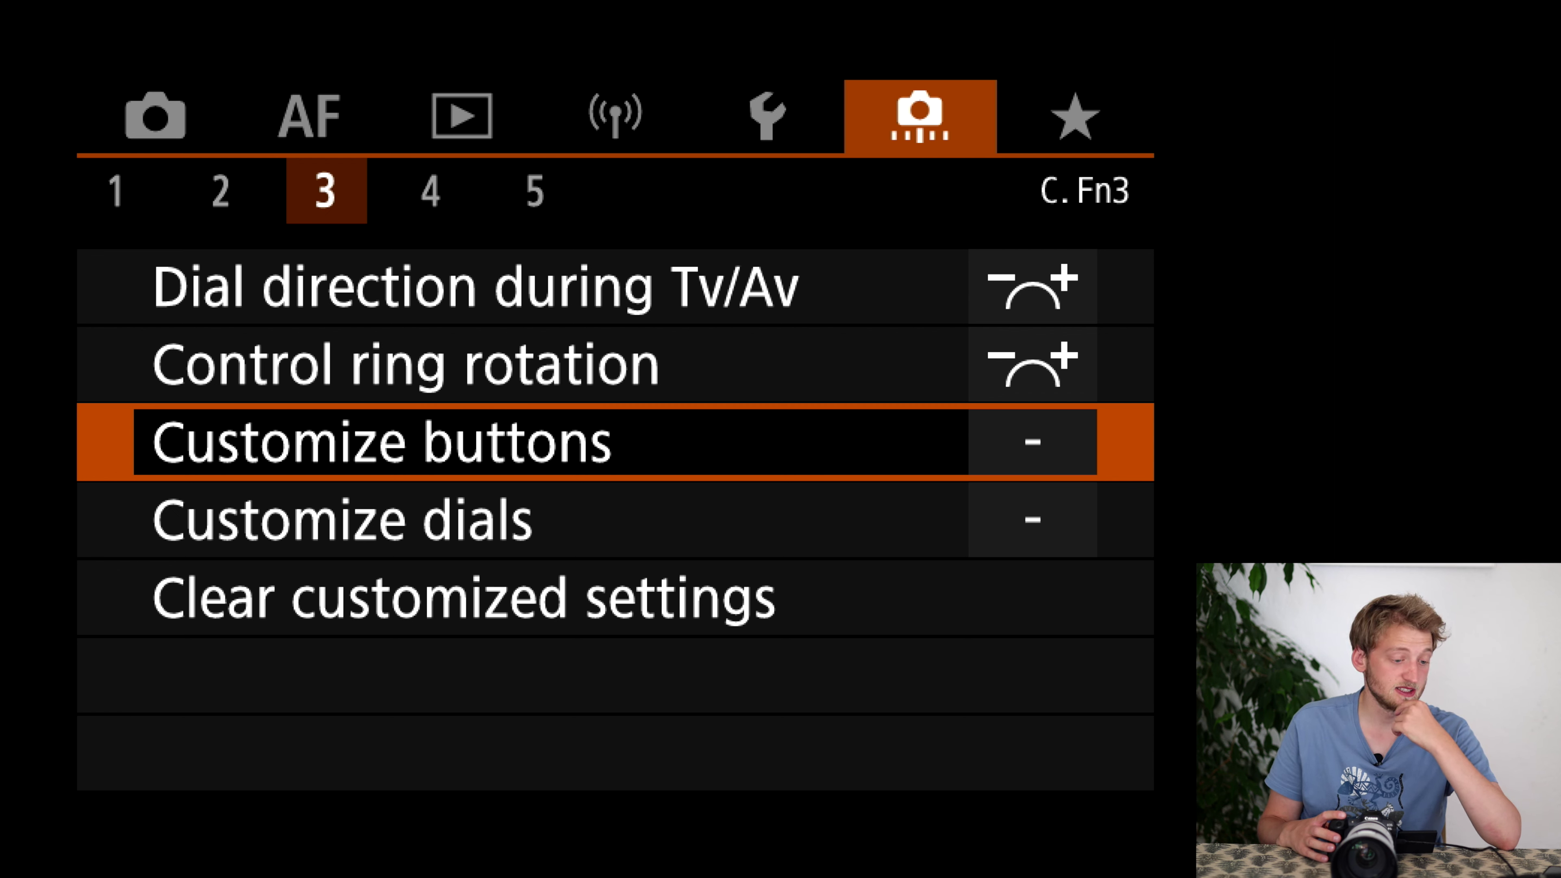
pyautogui.press('Return')
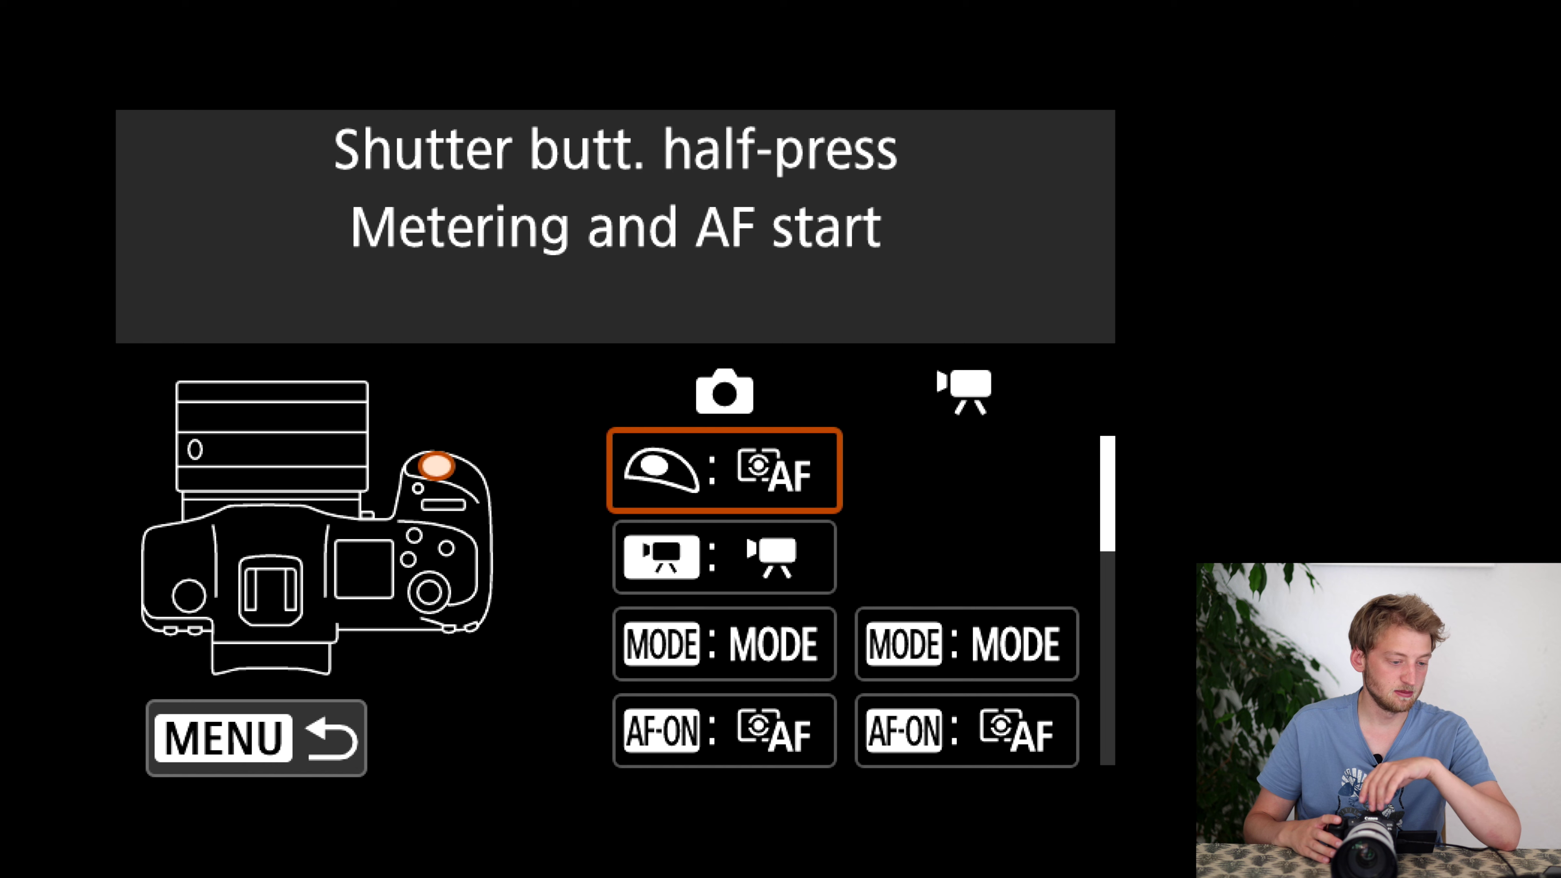
# - Select the AF-ON row and assign it the Eye Detection AF function
pyautogui.click(724, 557)
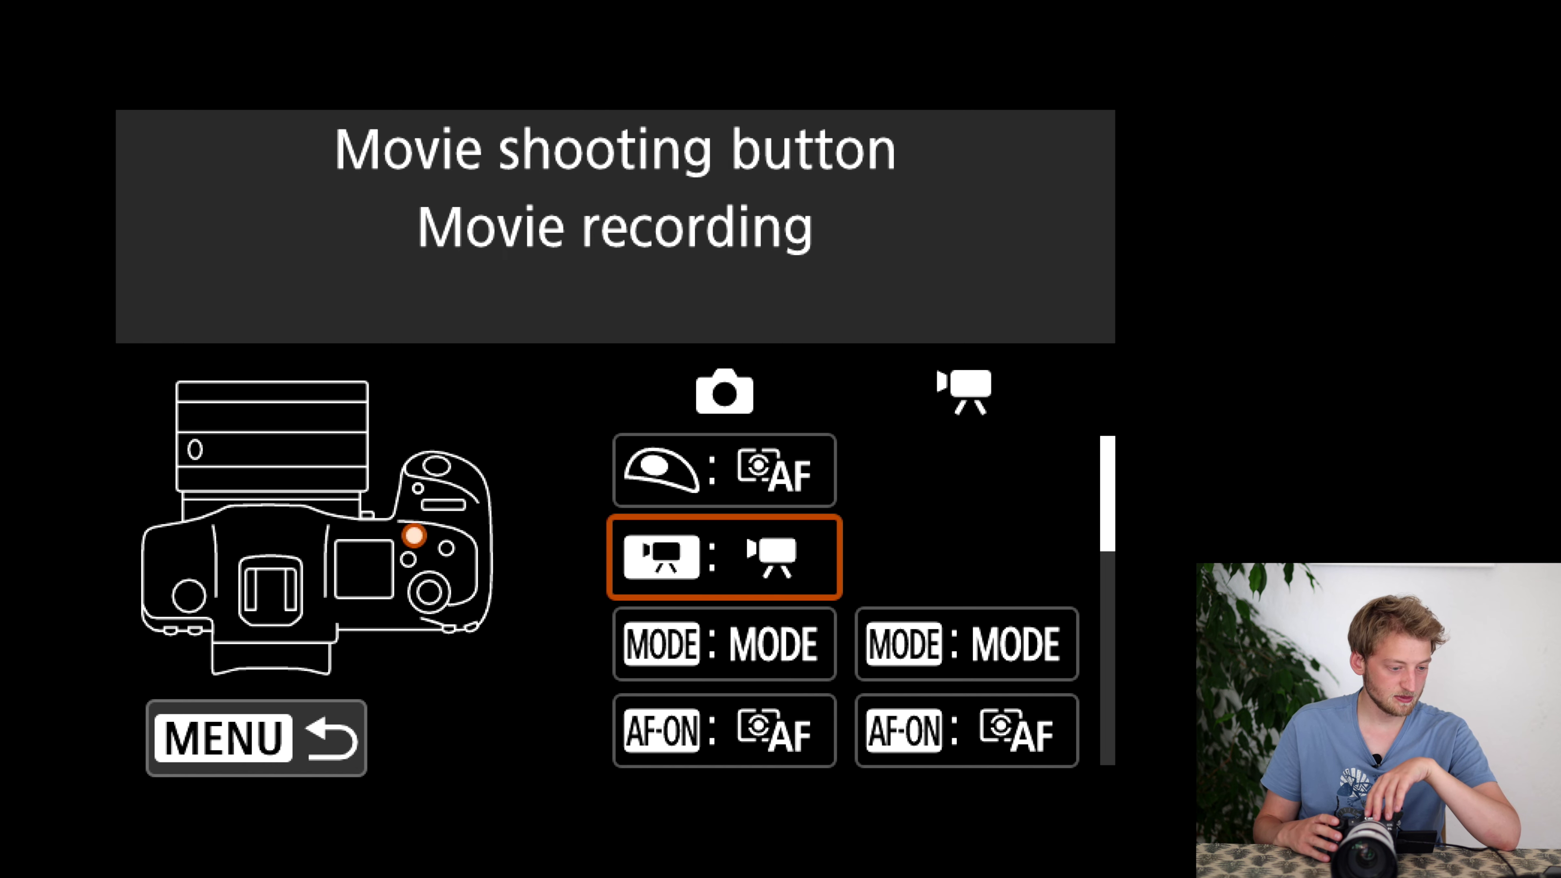
pyautogui.click(724, 644)
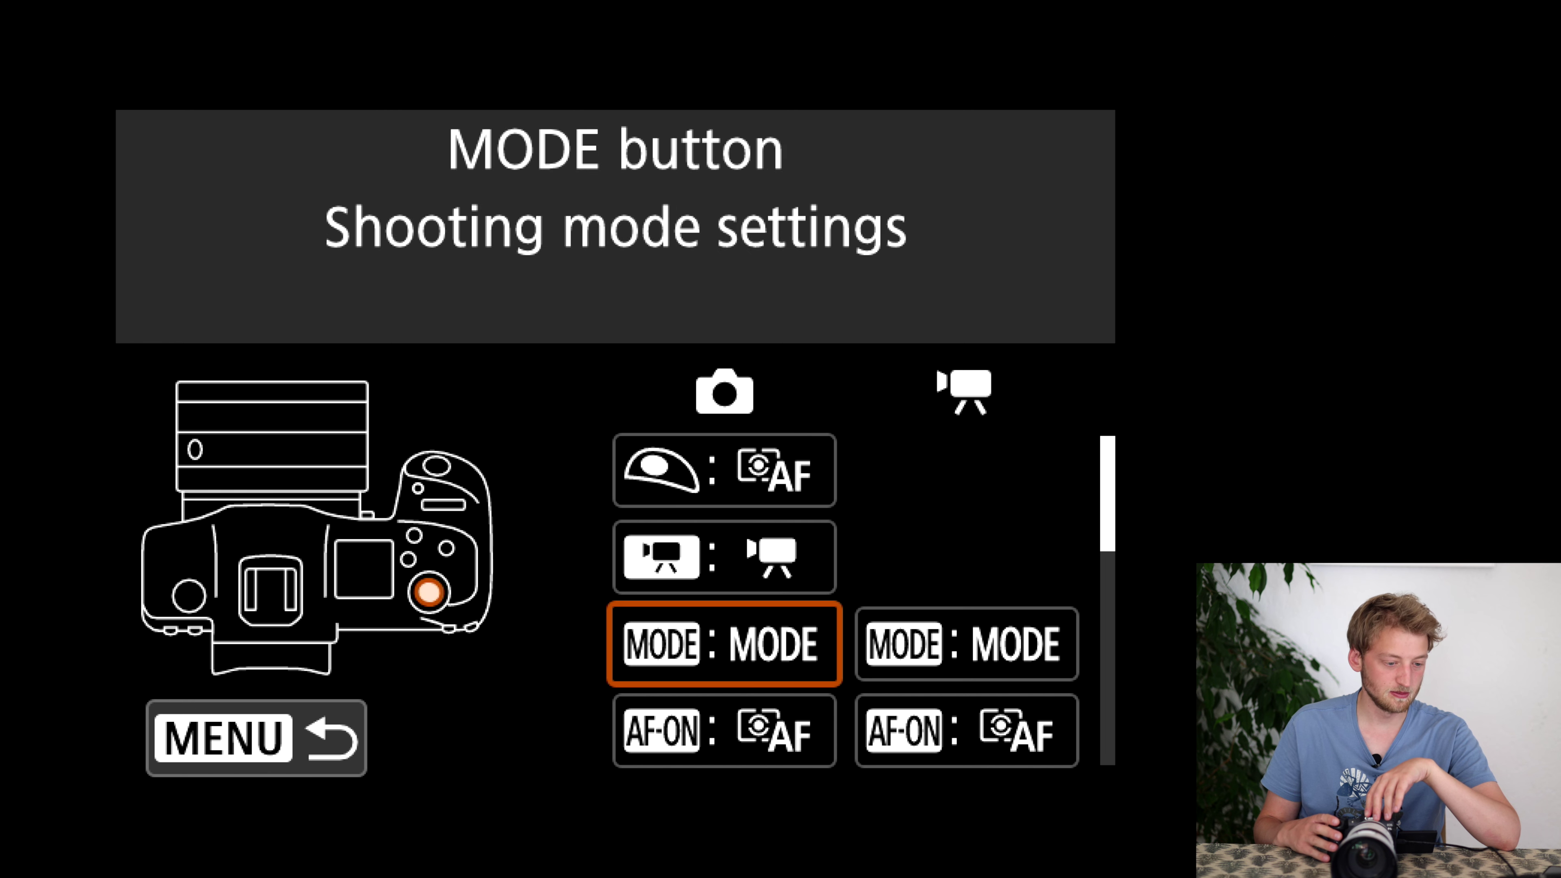
pyautogui.click(724, 731)
pyautogui.click(724, 644)
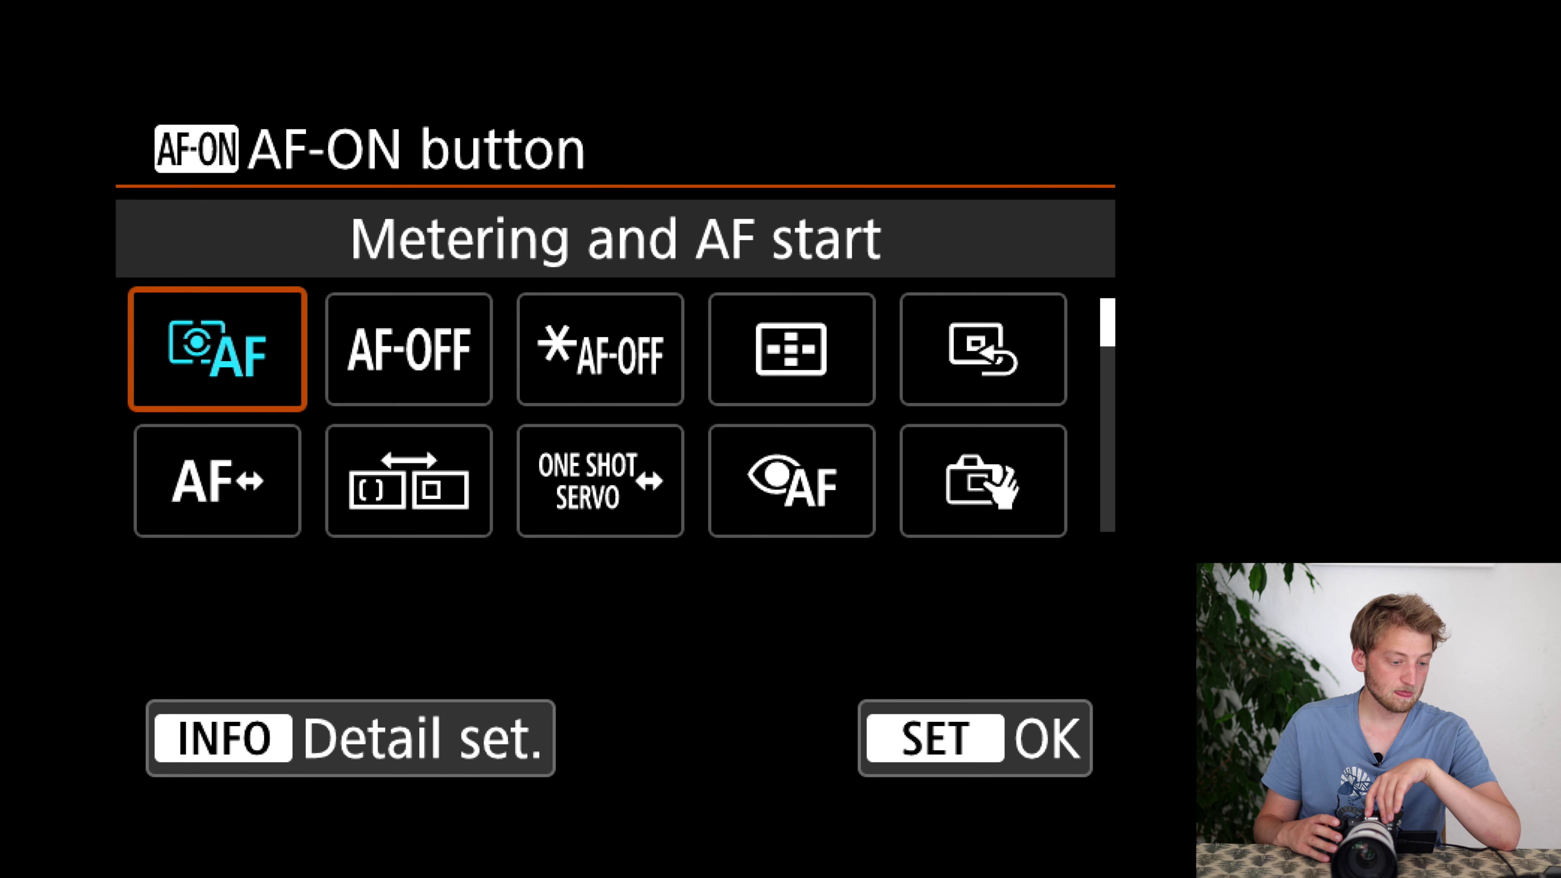
pyautogui.click(408, 350)
pyautogui.click(600, 349)
pyautogui.click(408, 349)
pyautogui.click(217, 349)
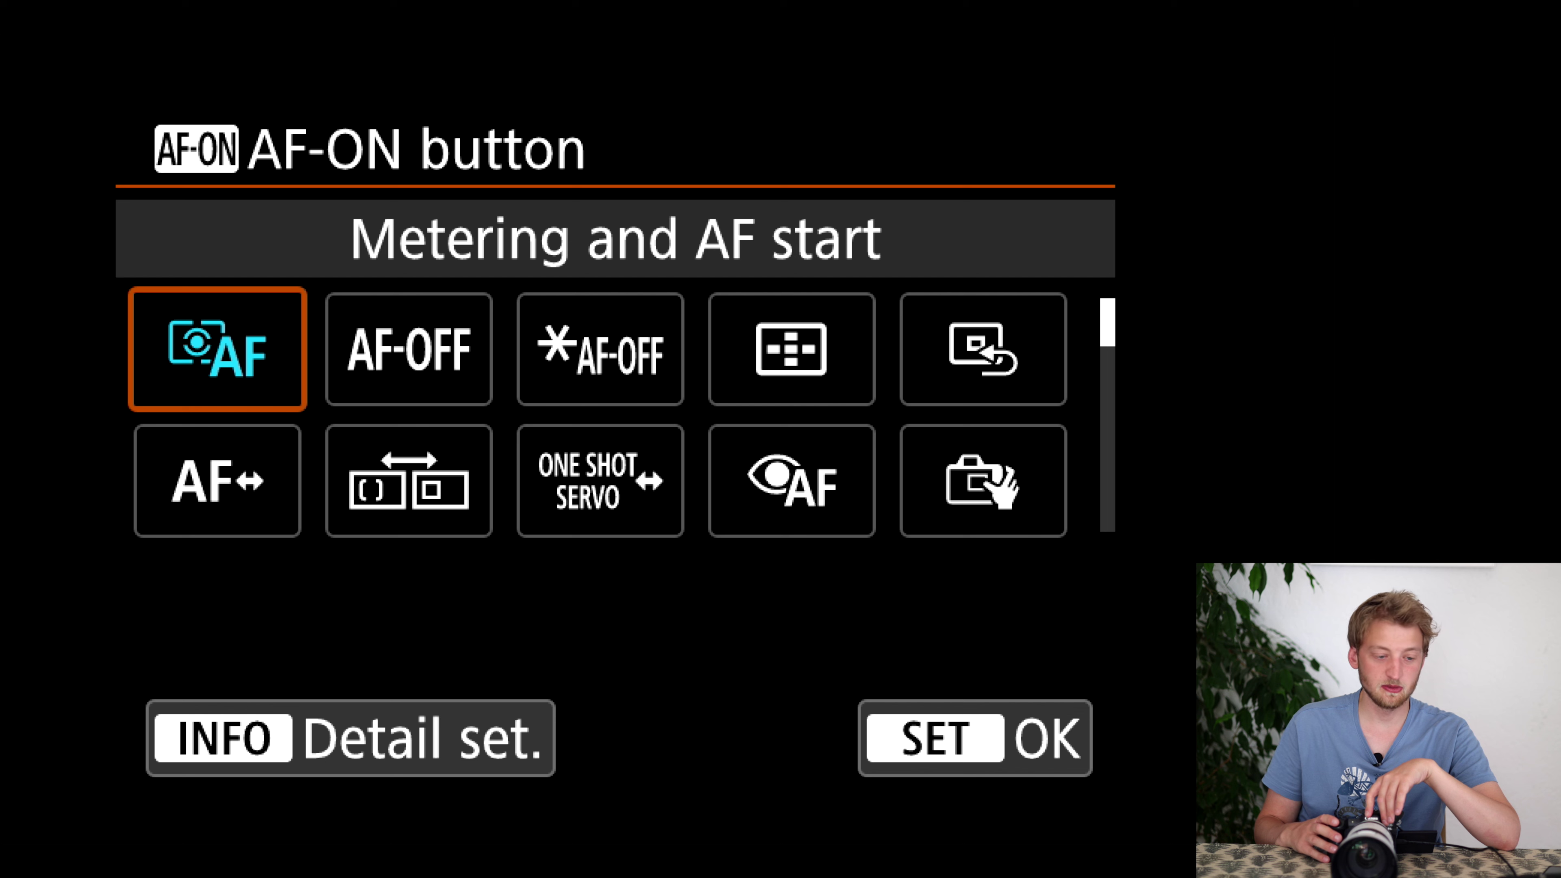
pyautogui.click(409, 350)
pyautogui.click(983, 349)
pyautogui.click(600, 481)
pyautogui.click(792, 481)
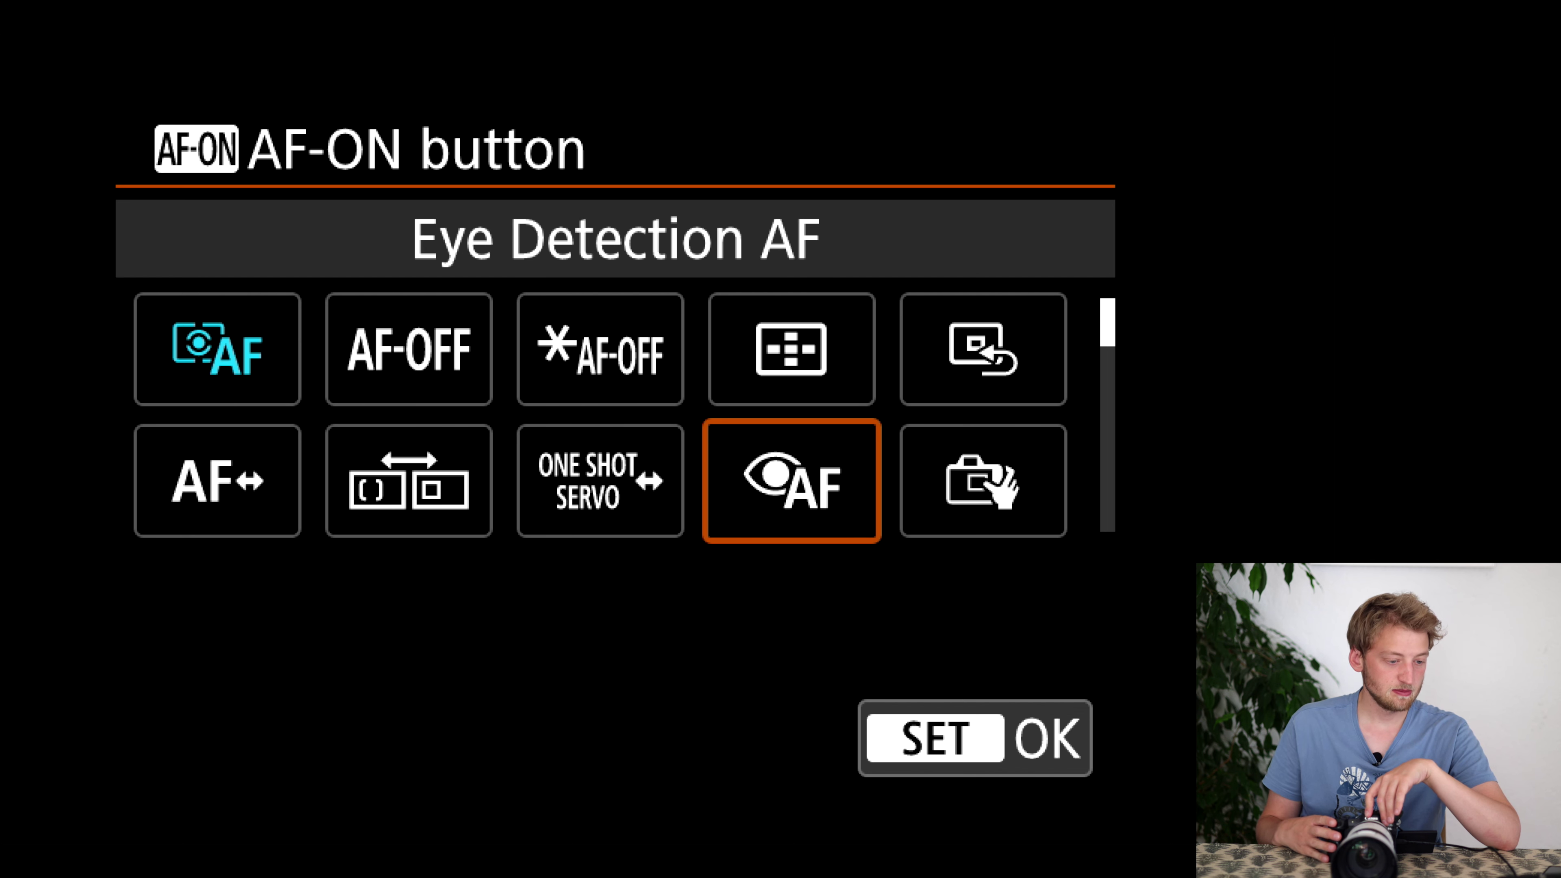
pyautogui.press('Return')
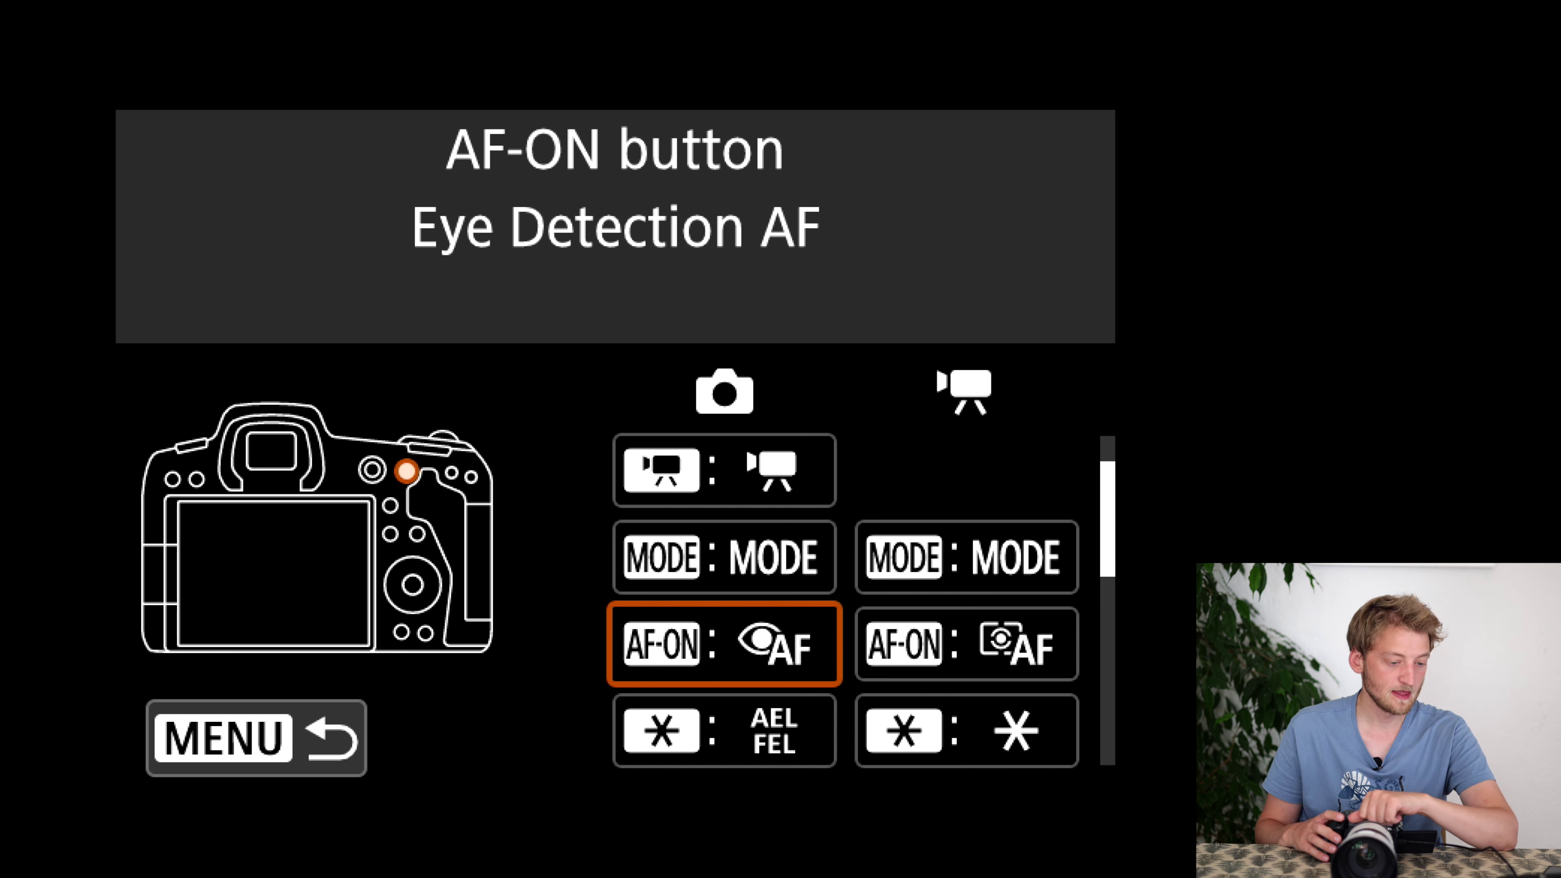
# - Assign Register/recall shooting func to the AE Lock button and open its Detail set. screen
pyautogui.press('Down')
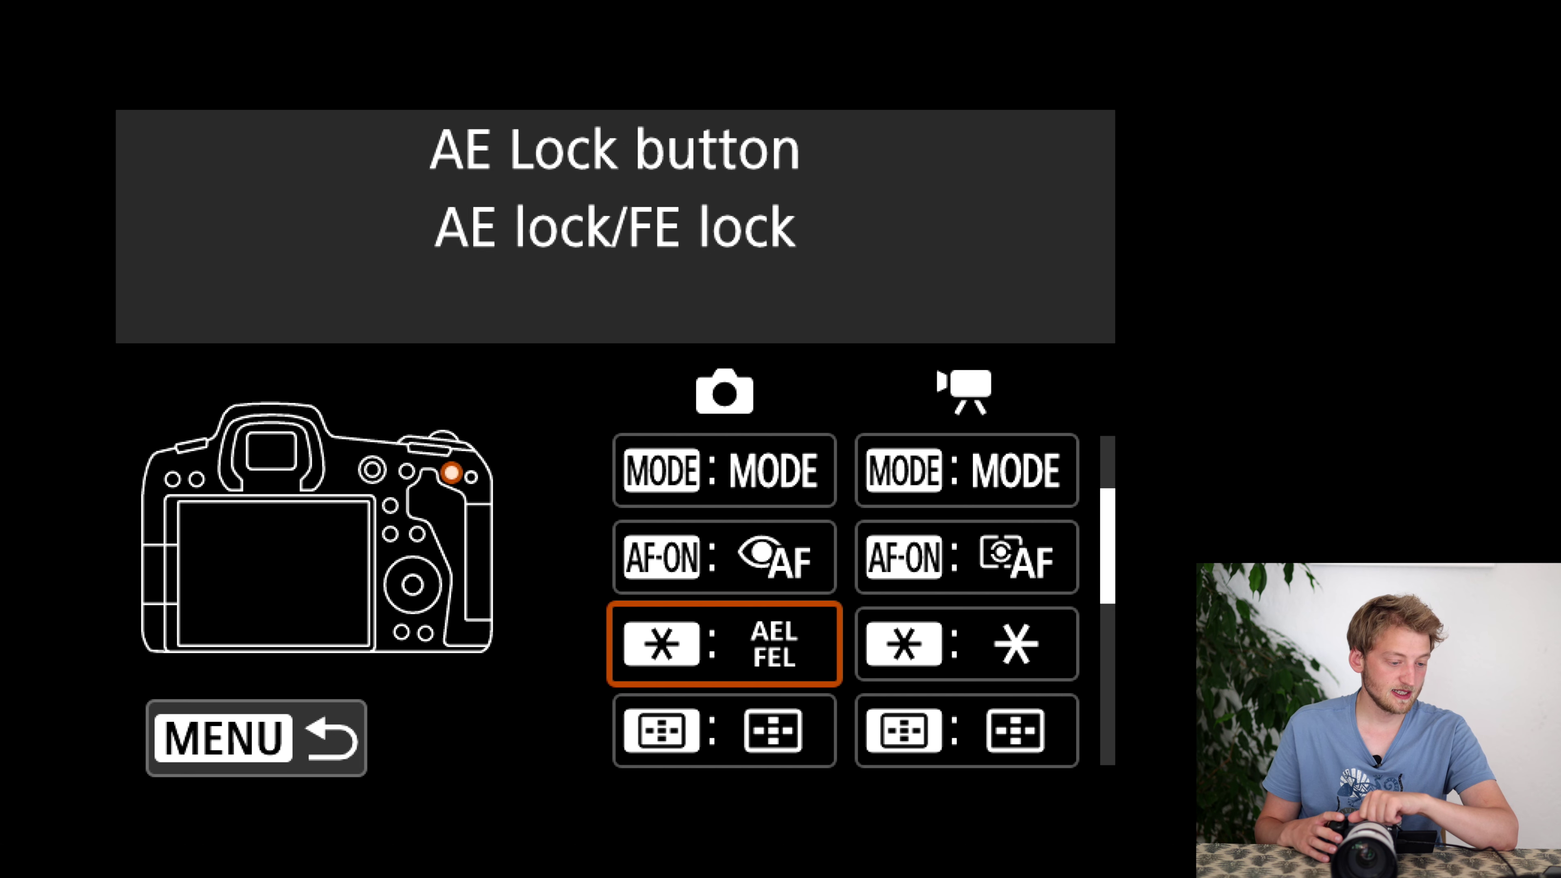
pyautogui.press('Return')
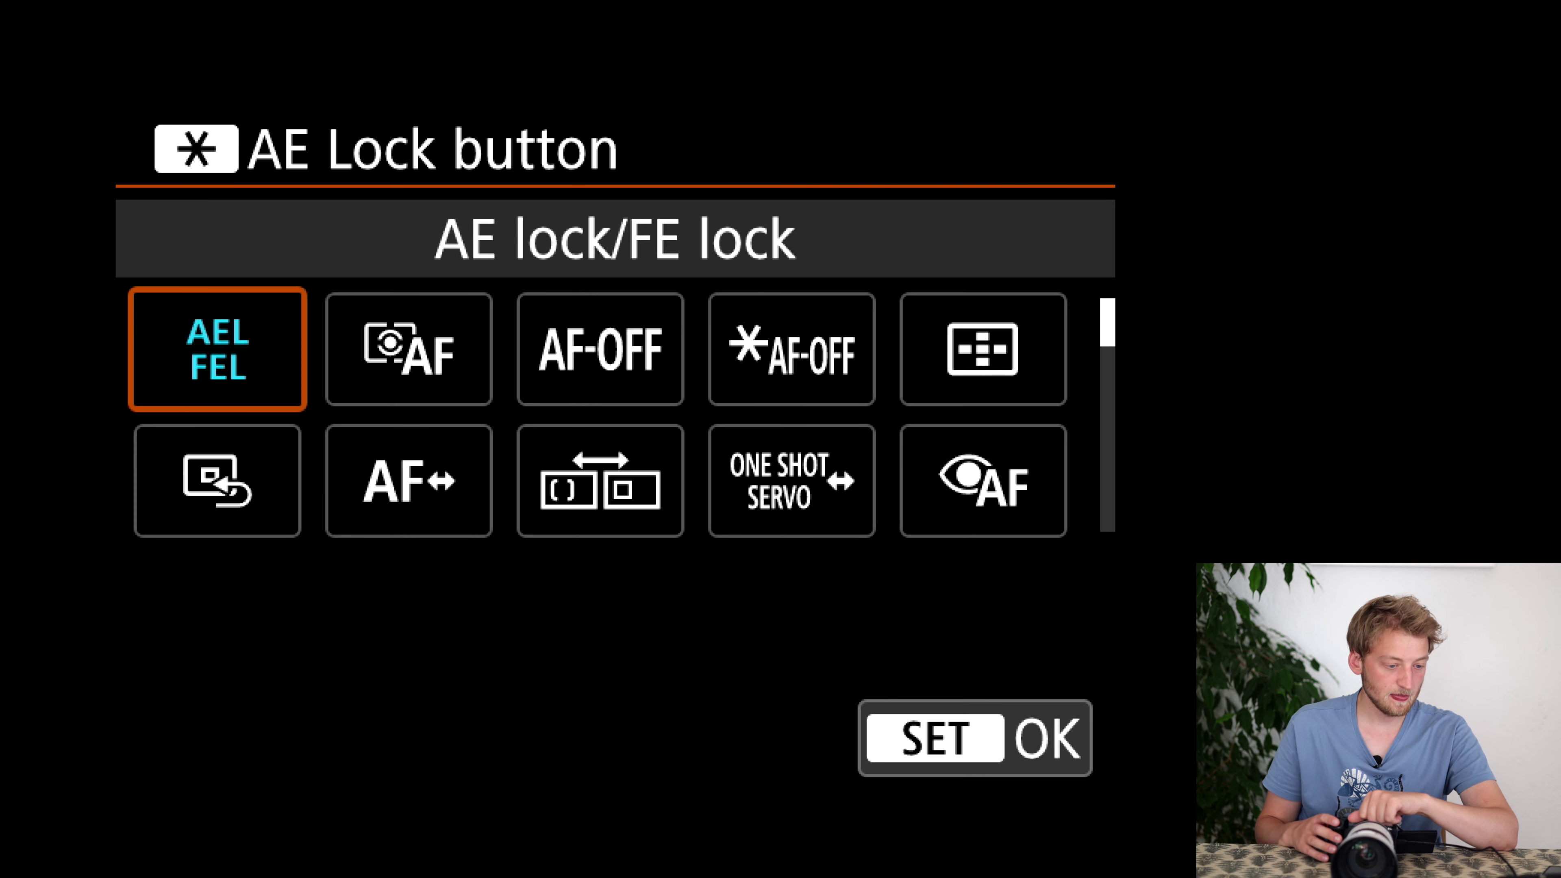
pyautogui.press('Right')
pyautogui.press('Right')
pyautogui.press('Right')
pyautogui.press('Right')
pyautogui.press('Right')
pyautogui.press('Right')
pyautogui.press('Right')
pyautogui.press('Right')
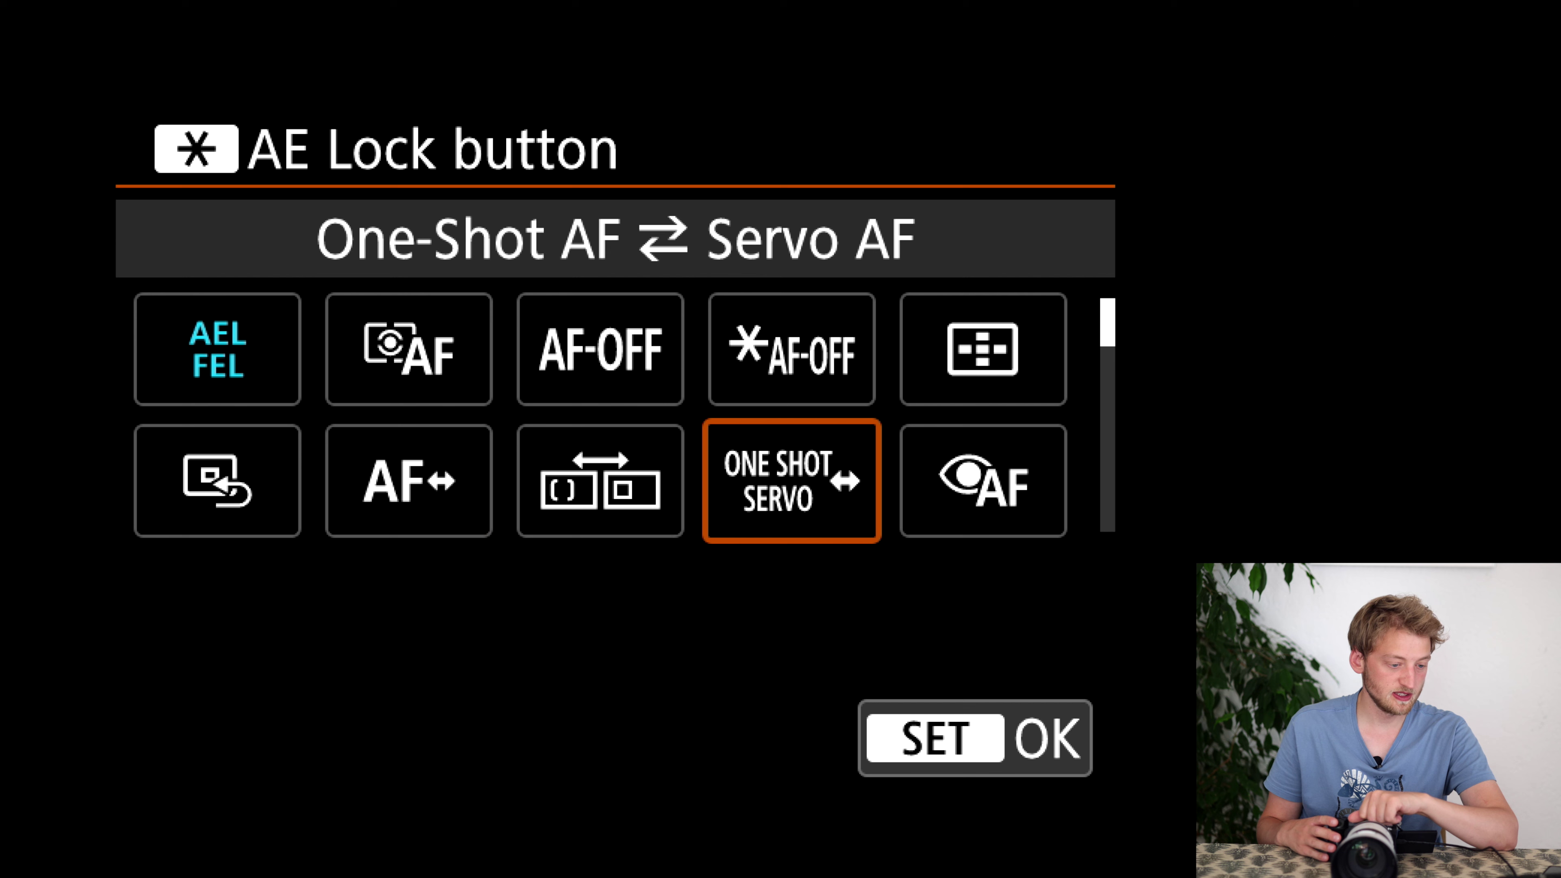
pyautogui.press('Right')
pyautogui.press('Right')
pyautogui.press('Right')
pyautogui.press('Right')
pyautogui.press('Right')
pyautogui.press('Right')
pyautogui.press('Right')
pyautogui.press('Right')
pyautogui.press('Right')
pyautogui.press('Right')
pyautogui.press('Right')
pyautogui.press('Right')
pyautogui.press('Right')
pyautogui.press('Right')
pyautogui.press('Right')
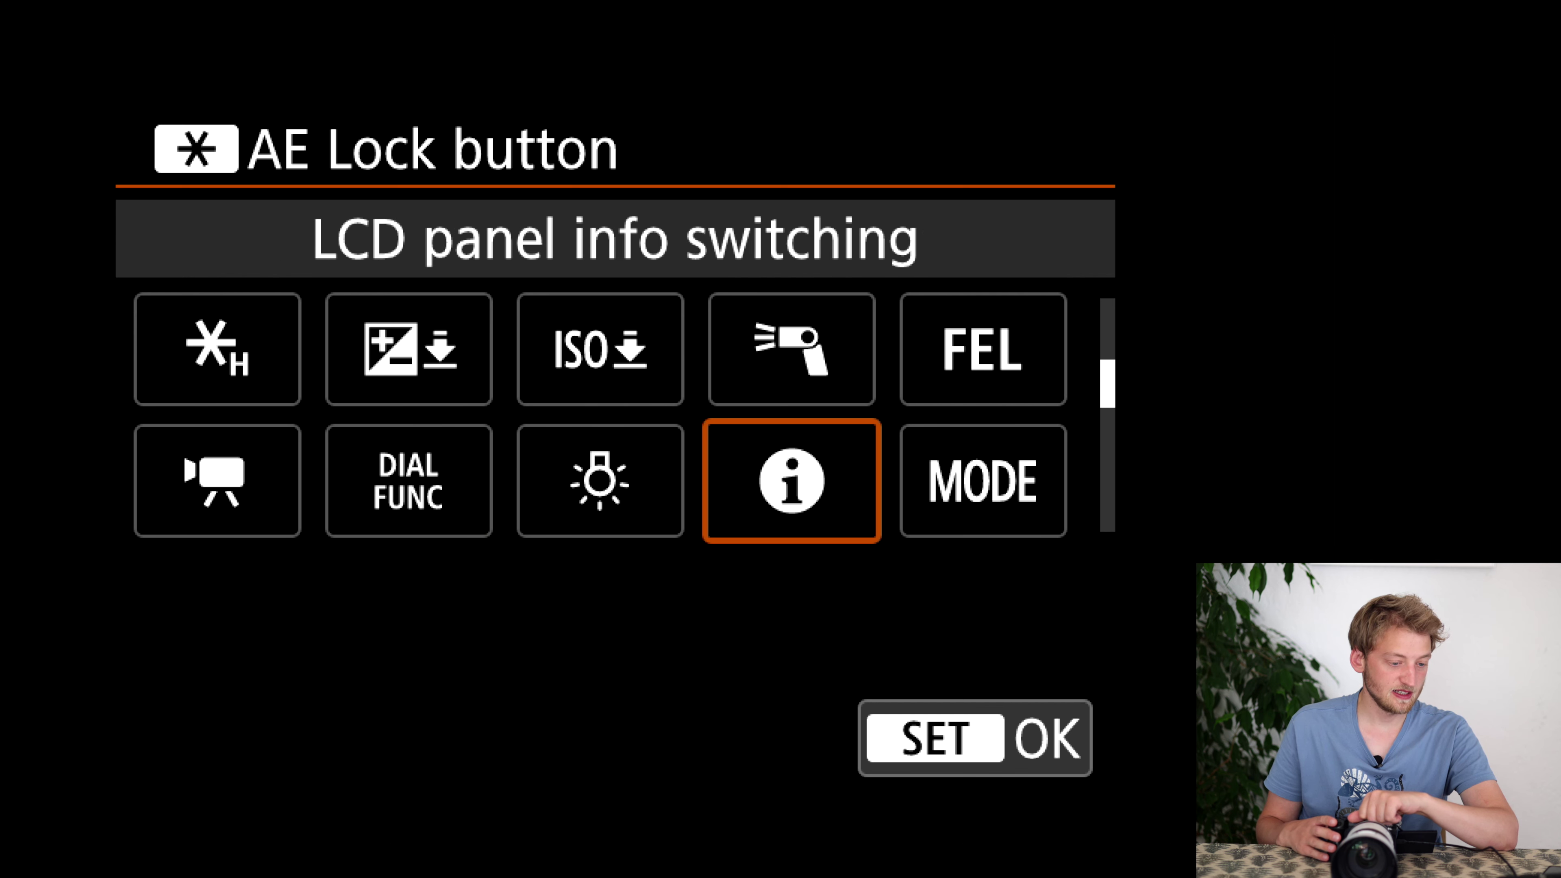
pyautogui.press('Right')
pyautogui.press('Right')
pyautogui.press('Right')
pyautogui.press('Right')
pyautogui.press('Right')
pyautogui.press('Right')
pyautogui.press('Right')
pyautogui.press('Right')
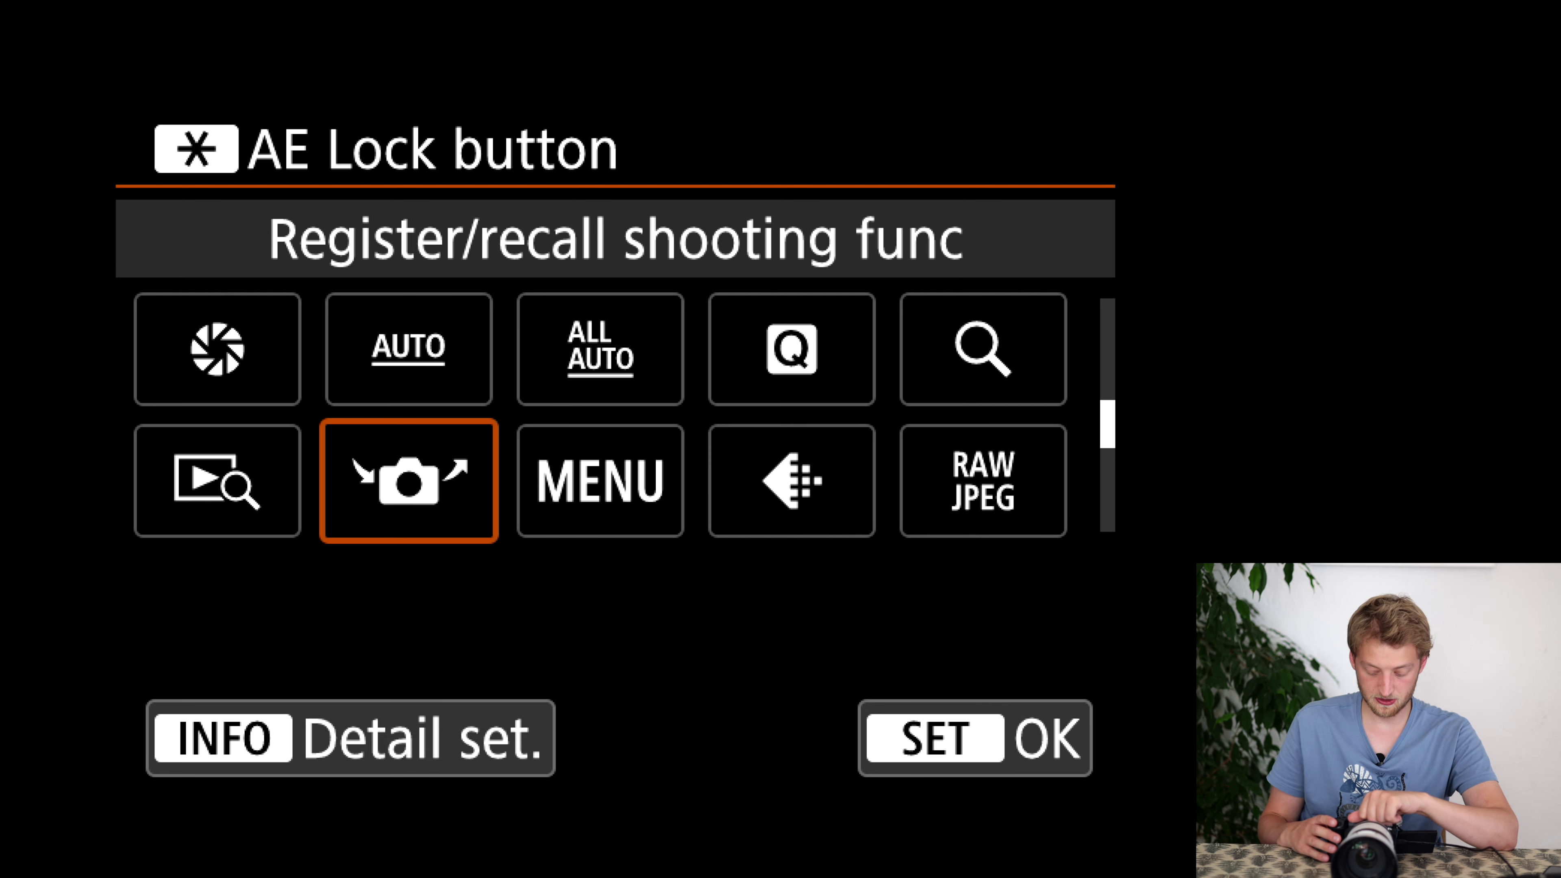
pyautogui.press('i')
pyautogui.press('Right')
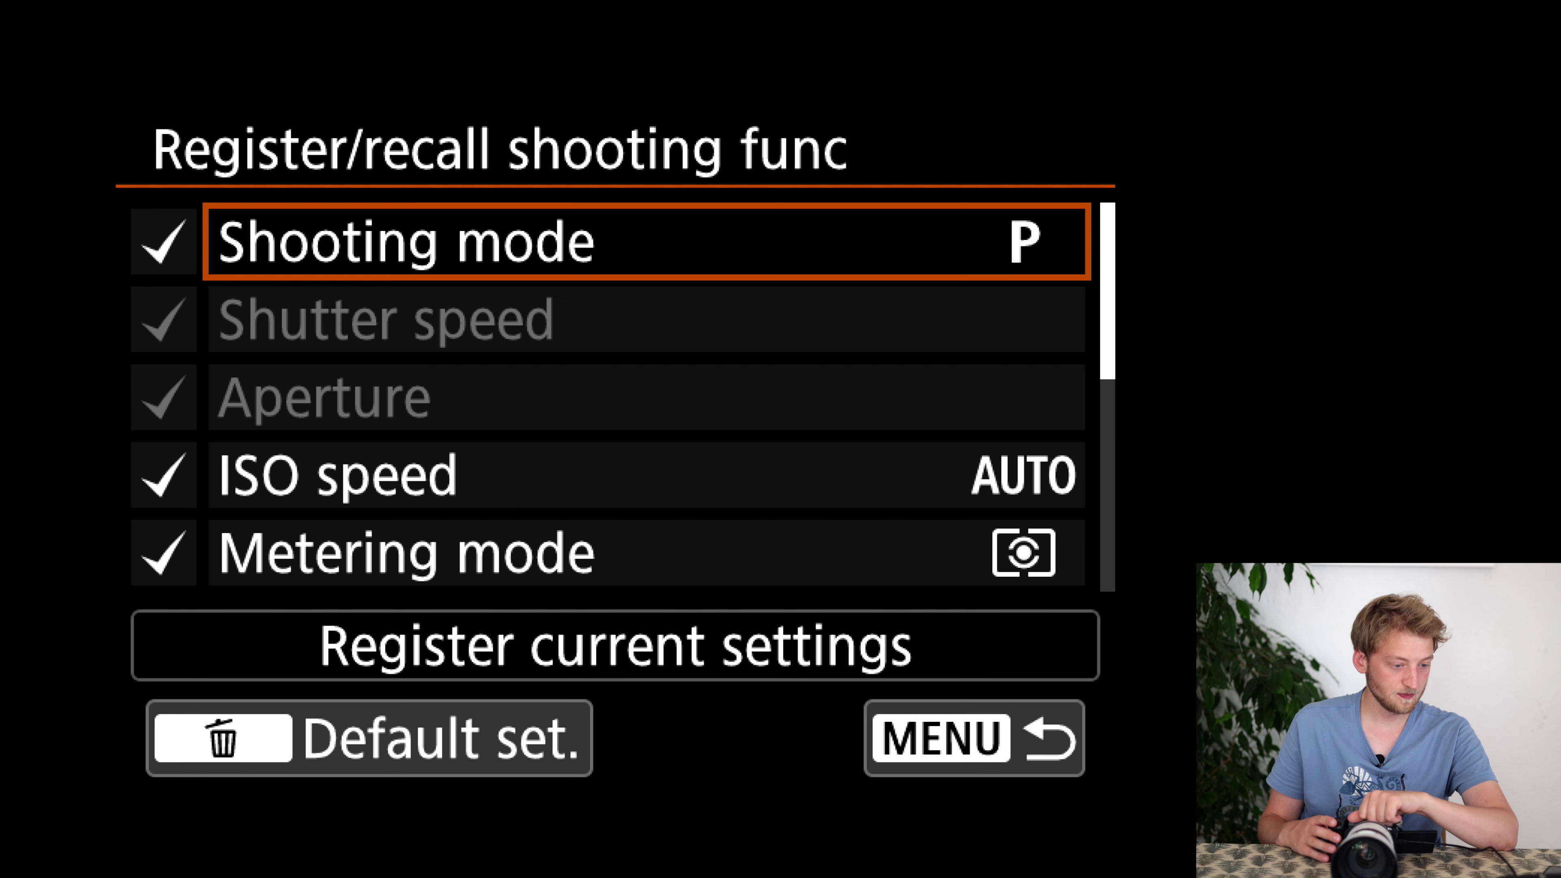
# - Set the registered shooting mode to M
pyautogui.press('Return')
pyautogui.press('Right')
# - Set the registered shutter speed to 1/2000 and untick Aperture
pyautogui.press('Right')
pyautogui.press('Right')
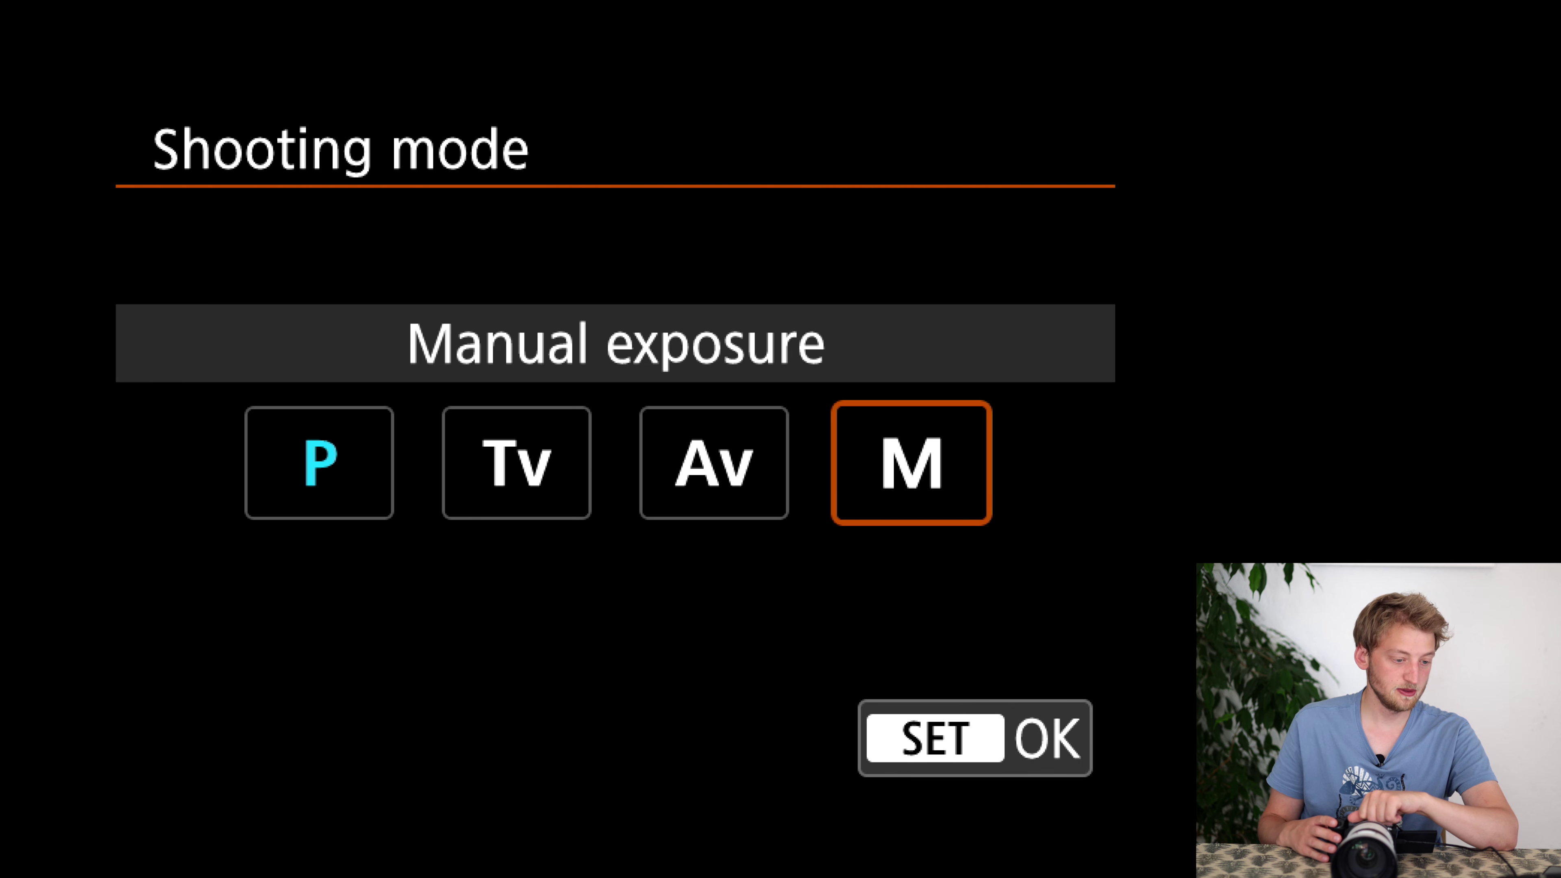
pyautogui.press('Return')
pyautogui.press('Down')
pyautogui.press('Return')
pyautogui.press('Right')
pyautogui.press('Right')
pyautogui.press('Right')
pyautogui.press('Right')
pyautogui.press('Right')
pyautogui.press('Right')
pyautogui.press('Right')
pyautogui.press('Right')
pyautogui.press('Right')
pyautogui.press('Right')
pyautogui.press('Right')
pyautogui.press('Right')
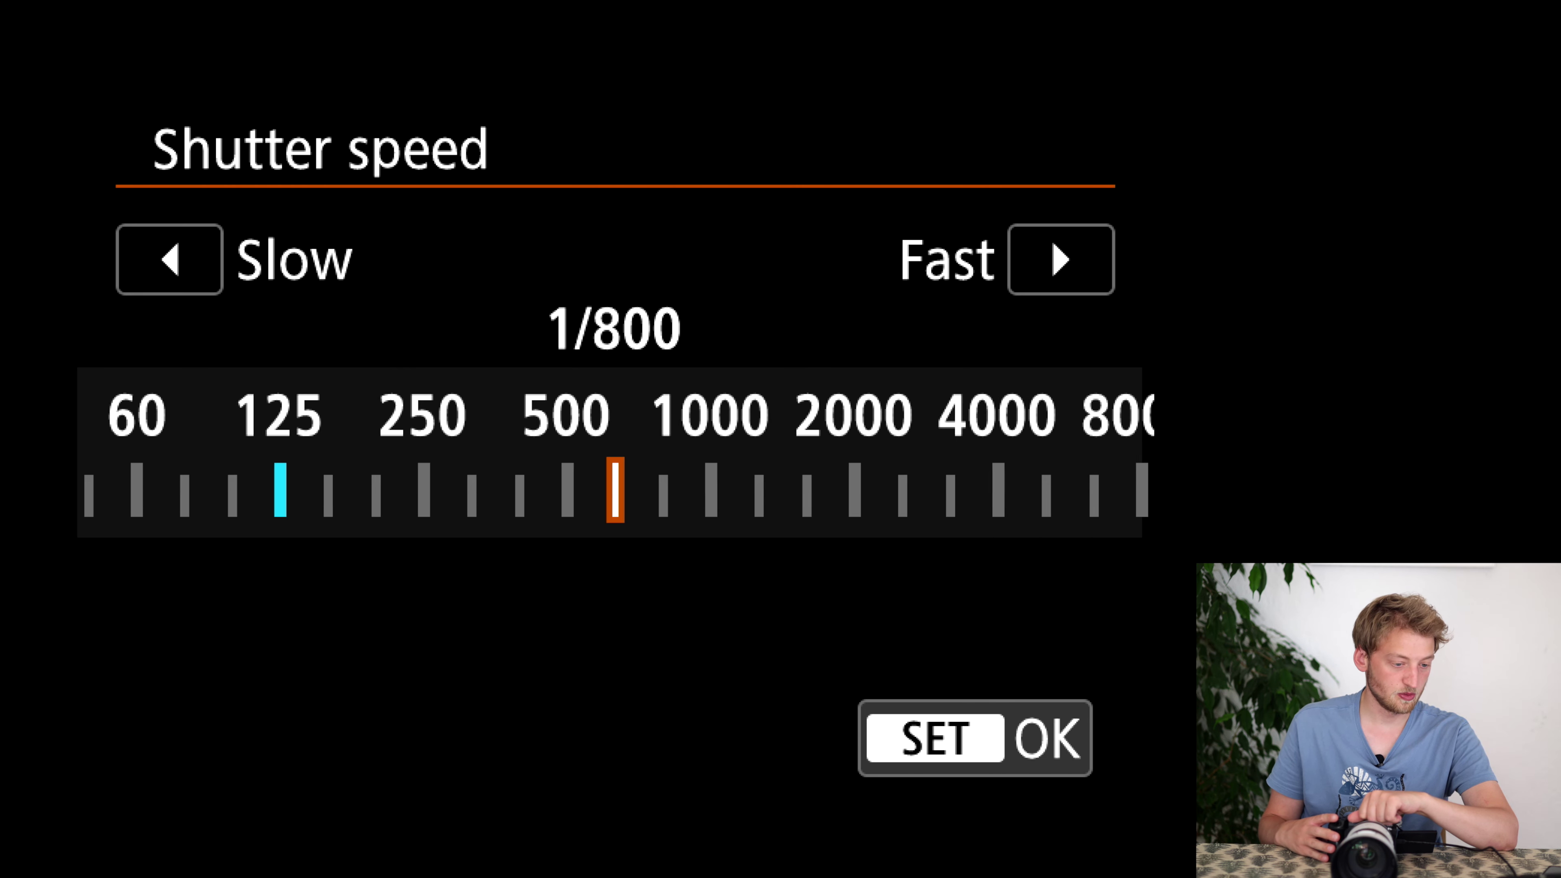
pyautogui.press('Return')
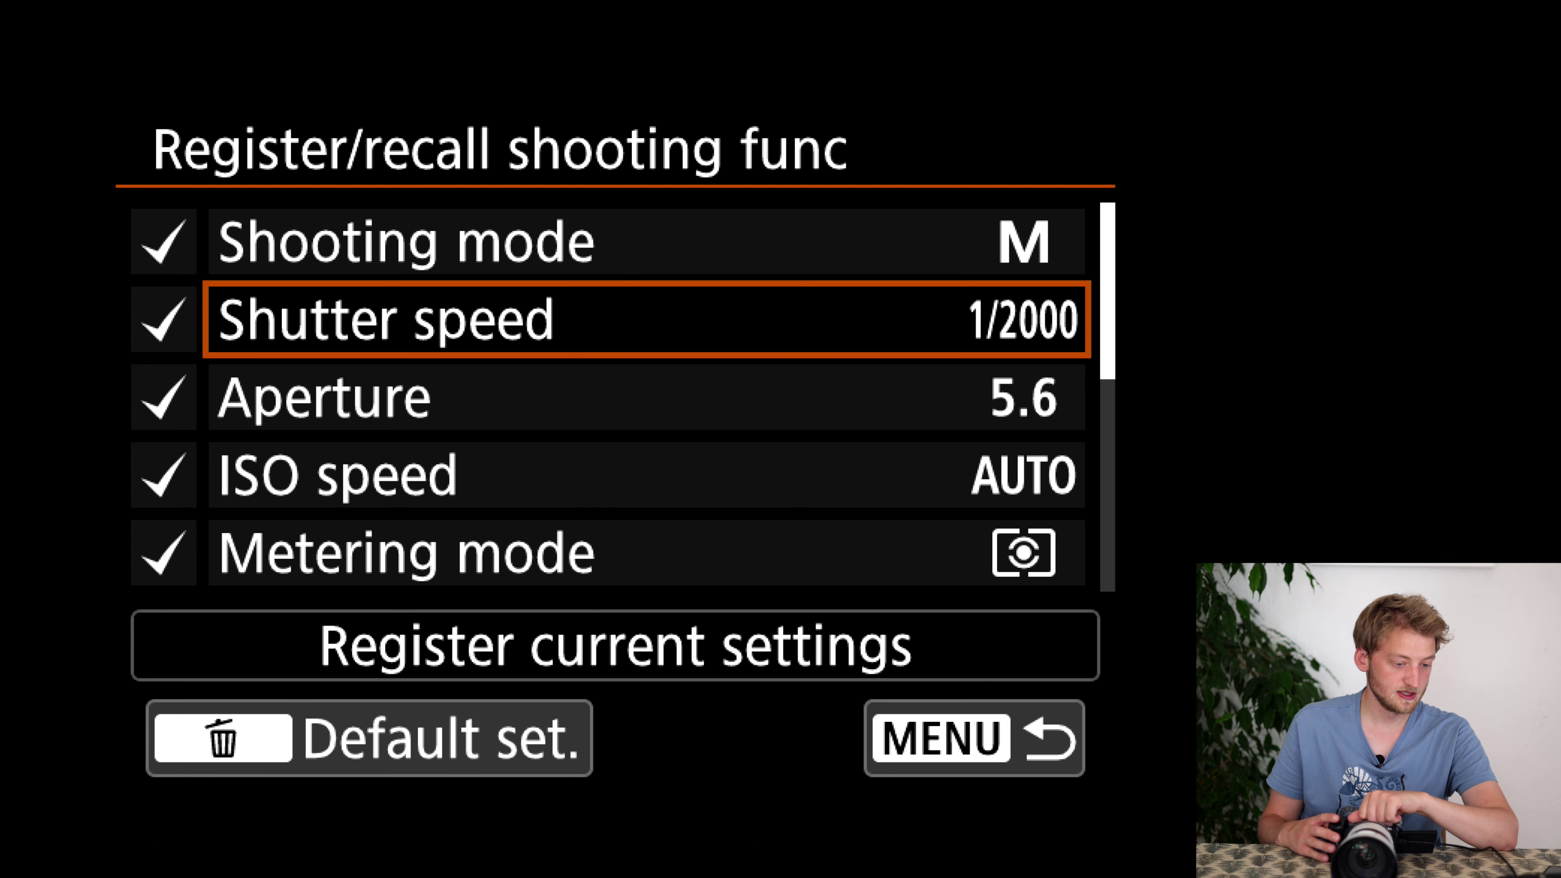
pyautogui.press('Down')
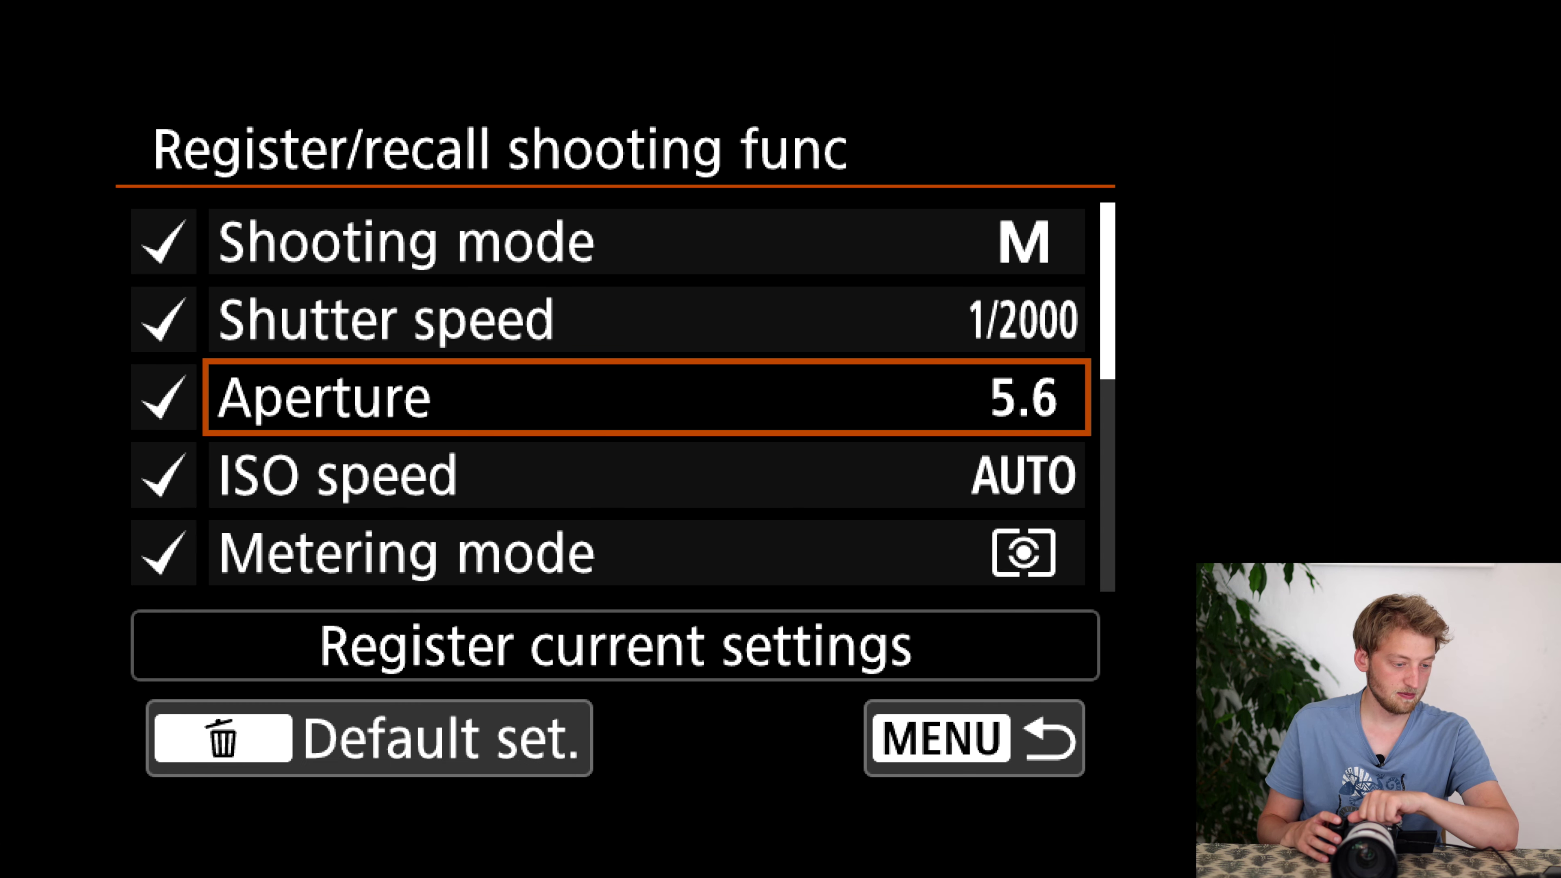
pyautogui.press('Left')
pyautogui.press('Return')
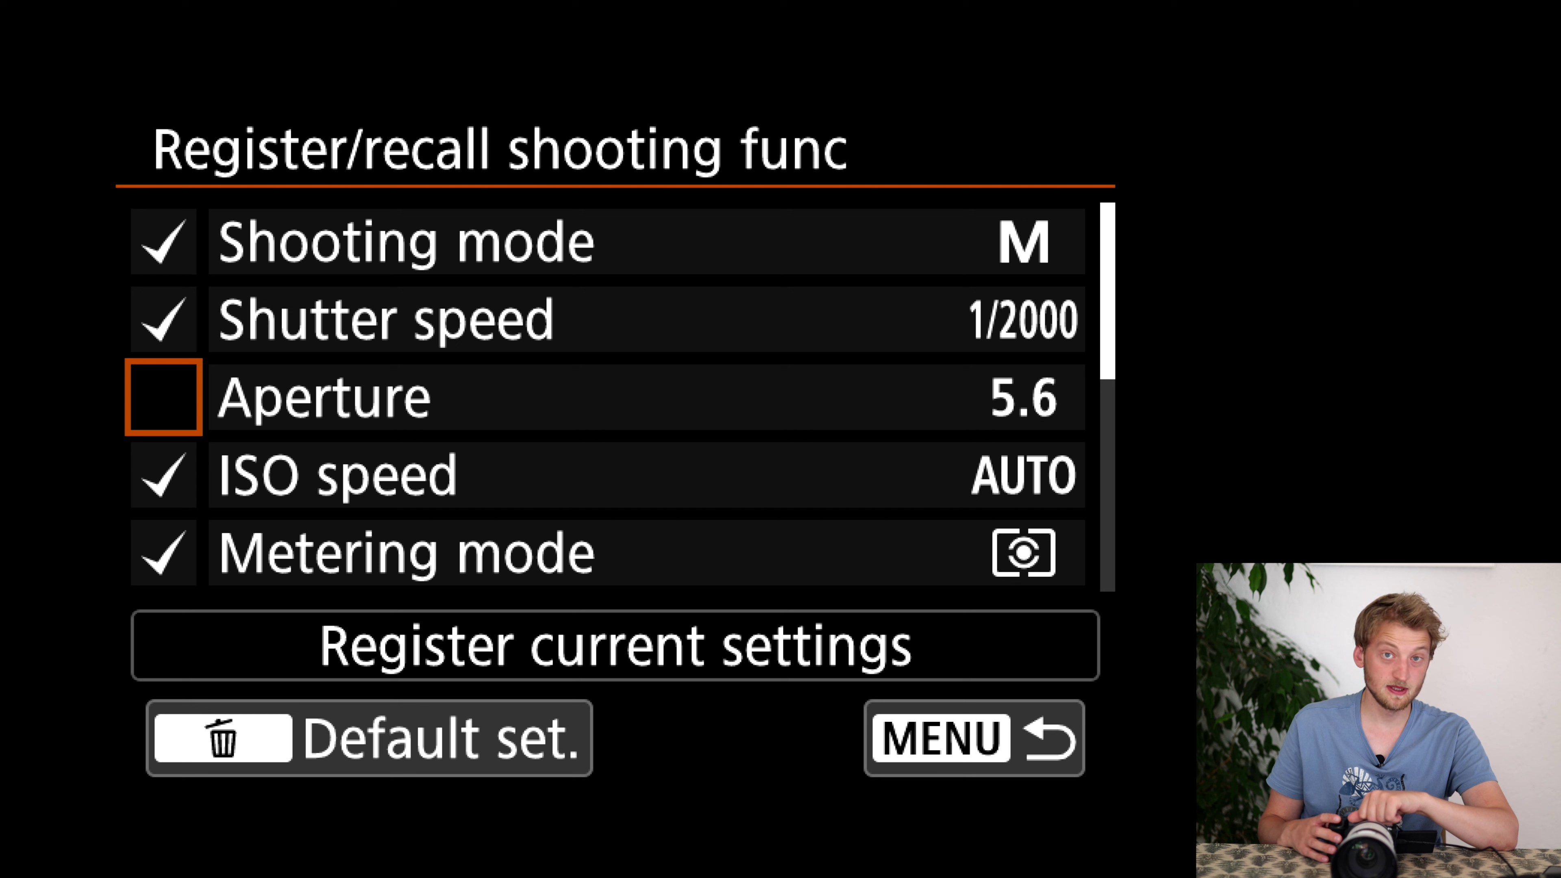
pyautogui.press('Down')
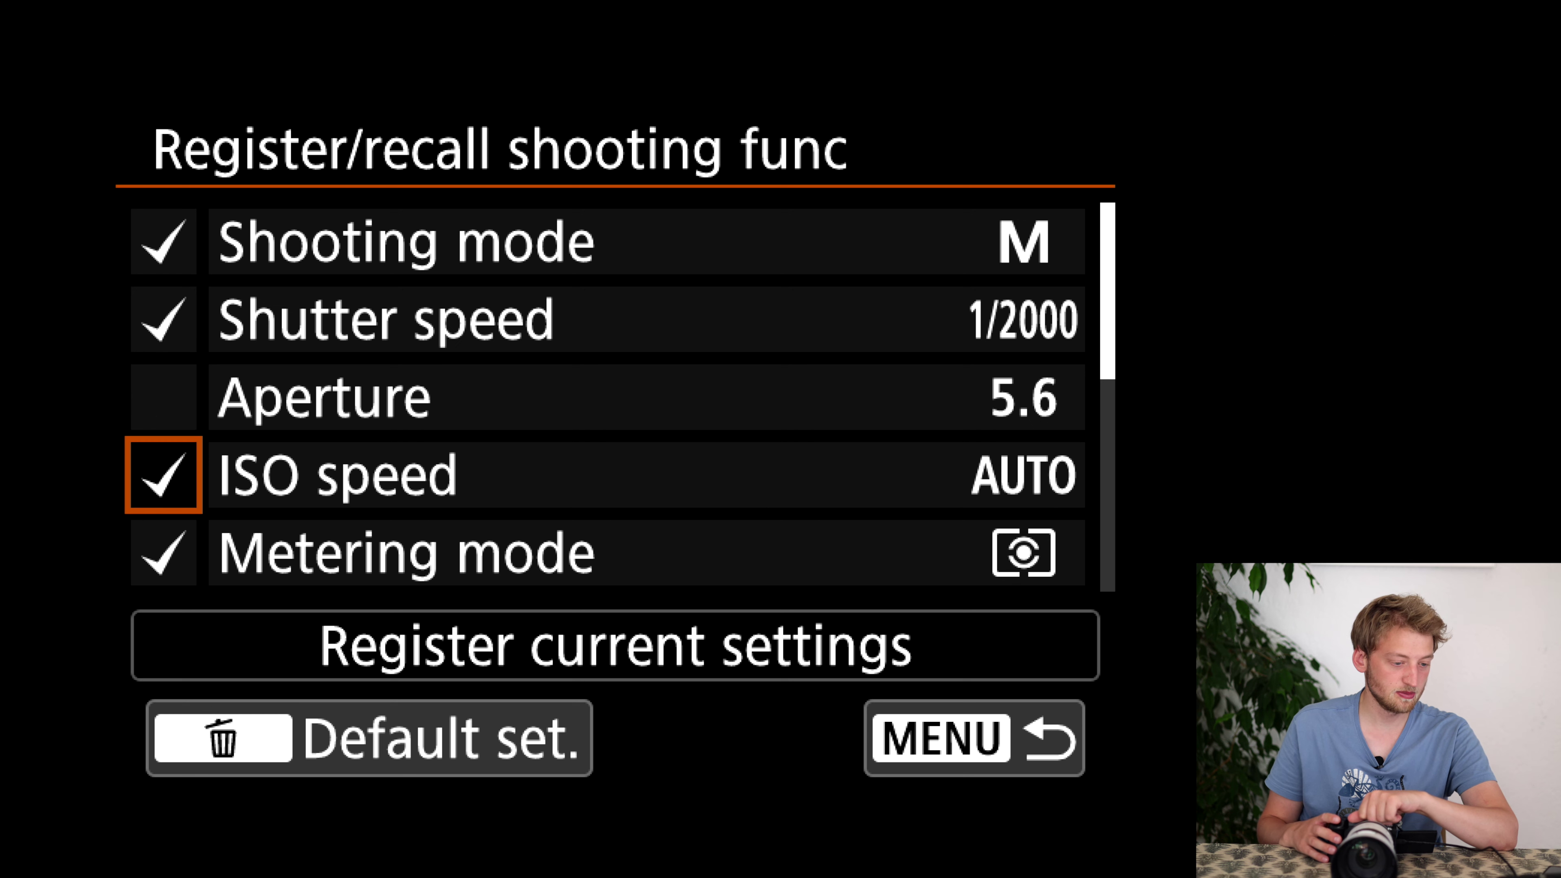
pyautogui.press('Right')
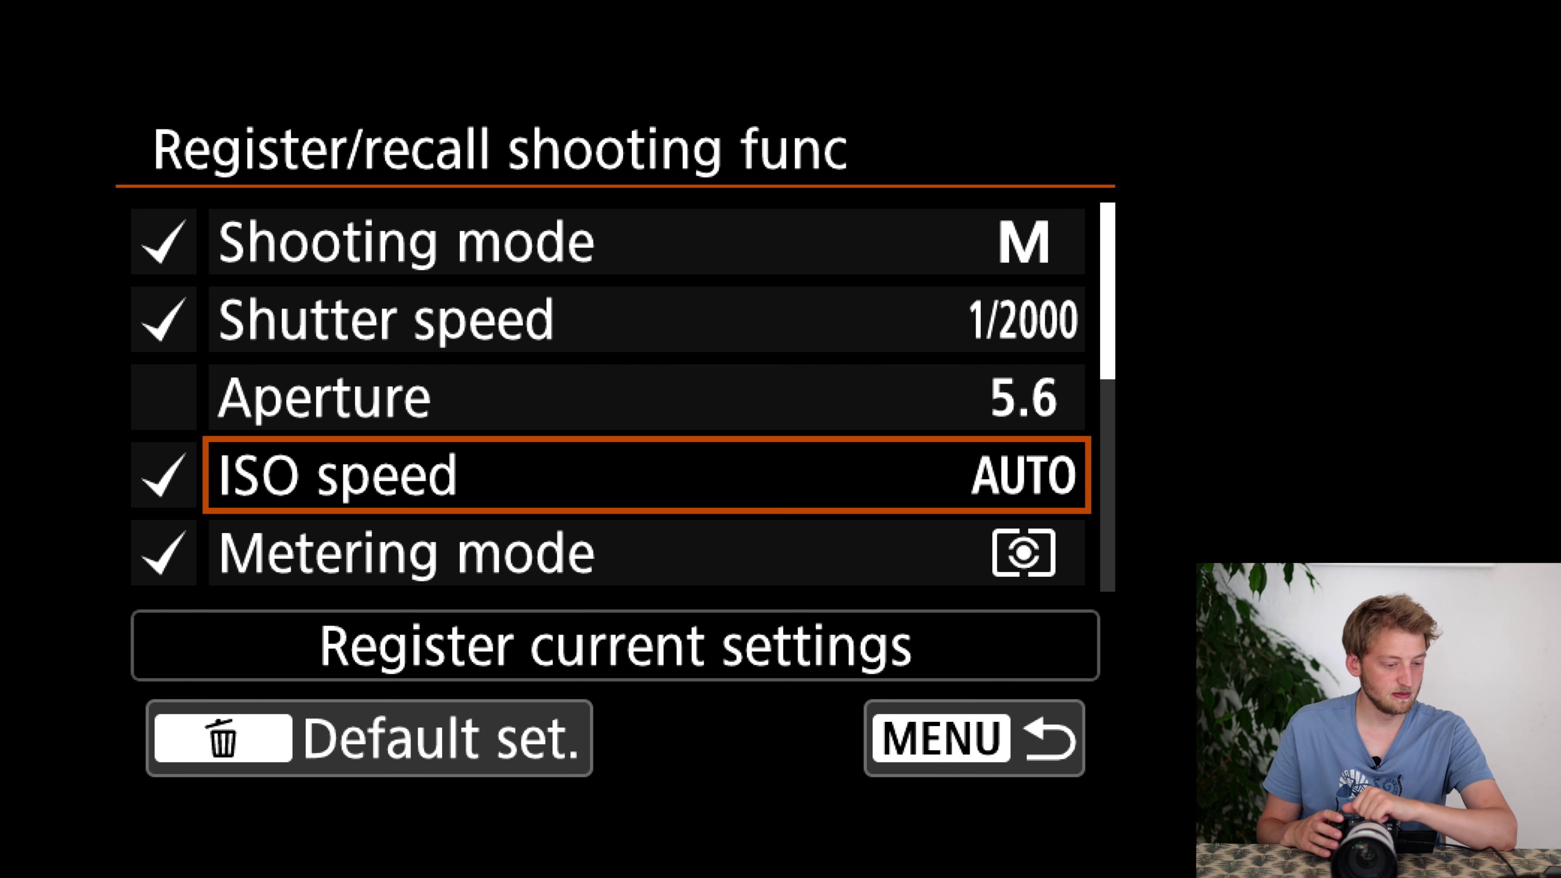
# - Untick White balance in the registered settings, leaving its value unchanged
pyautogui.press('Down')
pyautogui.press('Down')
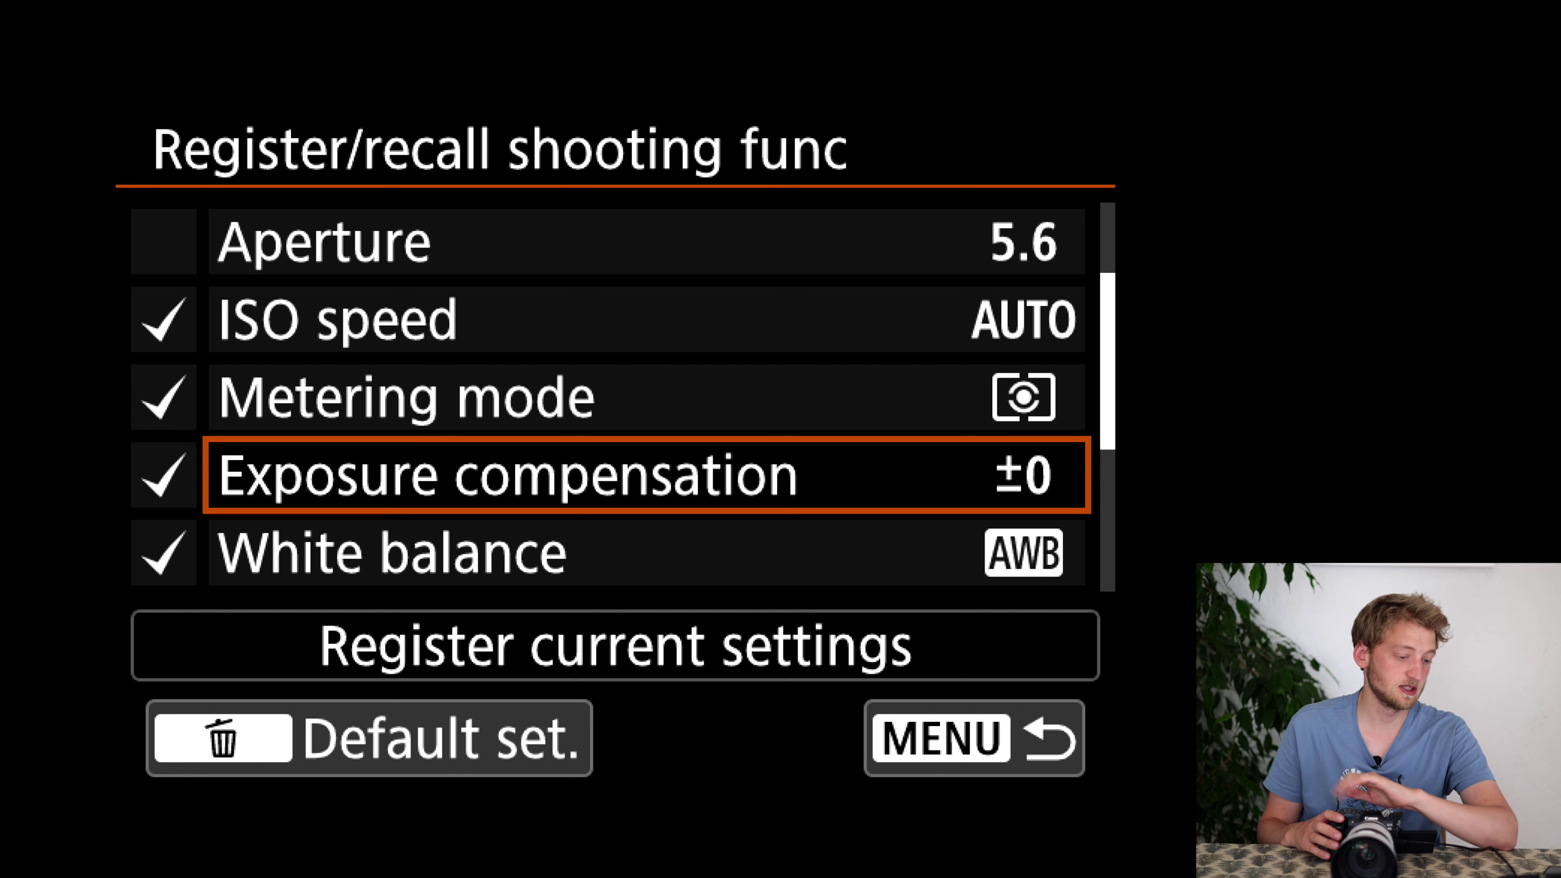
pyautogui.press('Down')
pyautogui.press('Return')
pyautogui.press('Return')
pyautogui.press('Left')
pyautogui.press('Return')
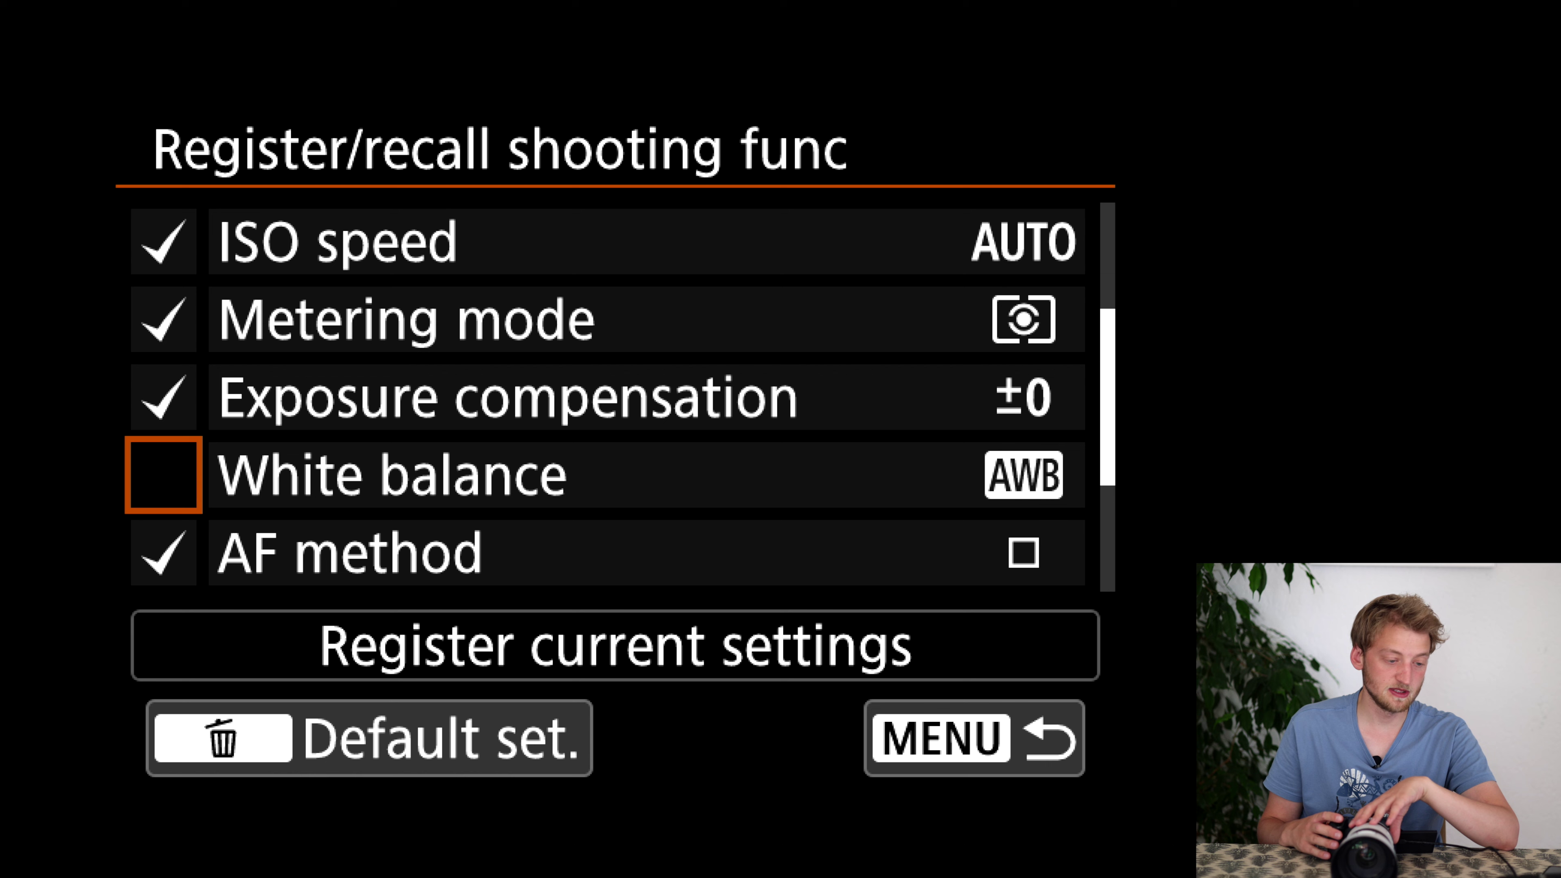
# - Set the registered AF method to Face+Tracking
pyautogui.press('Down')
pyautogui.press('Right')
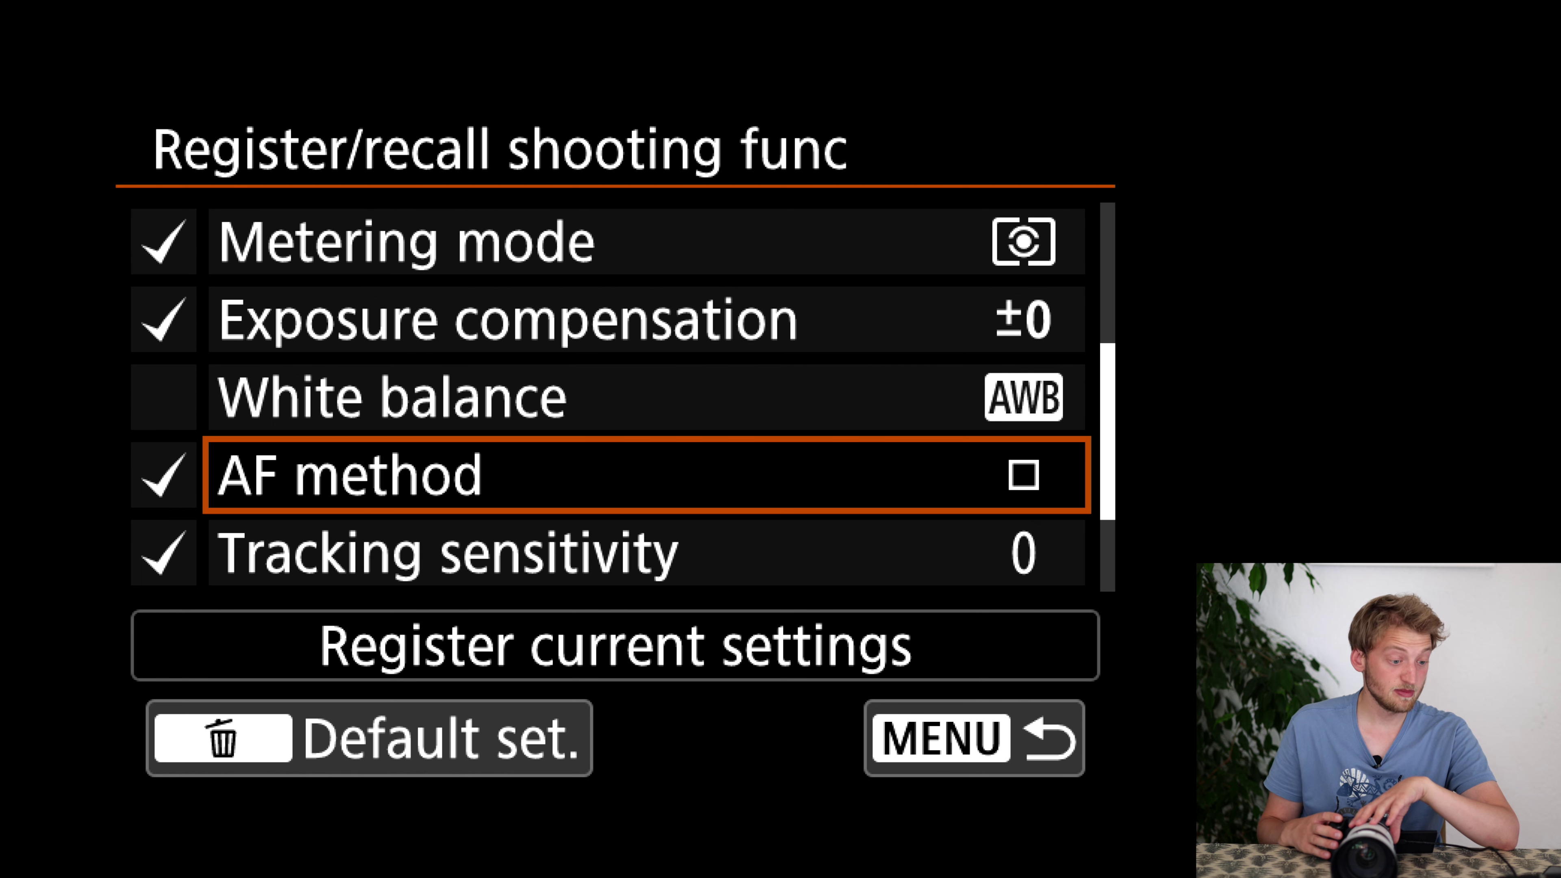
pyautogui.press('Return')
pyautogui.press('Left')
pyautogui.press('Left')
pyautogui.press('Return')
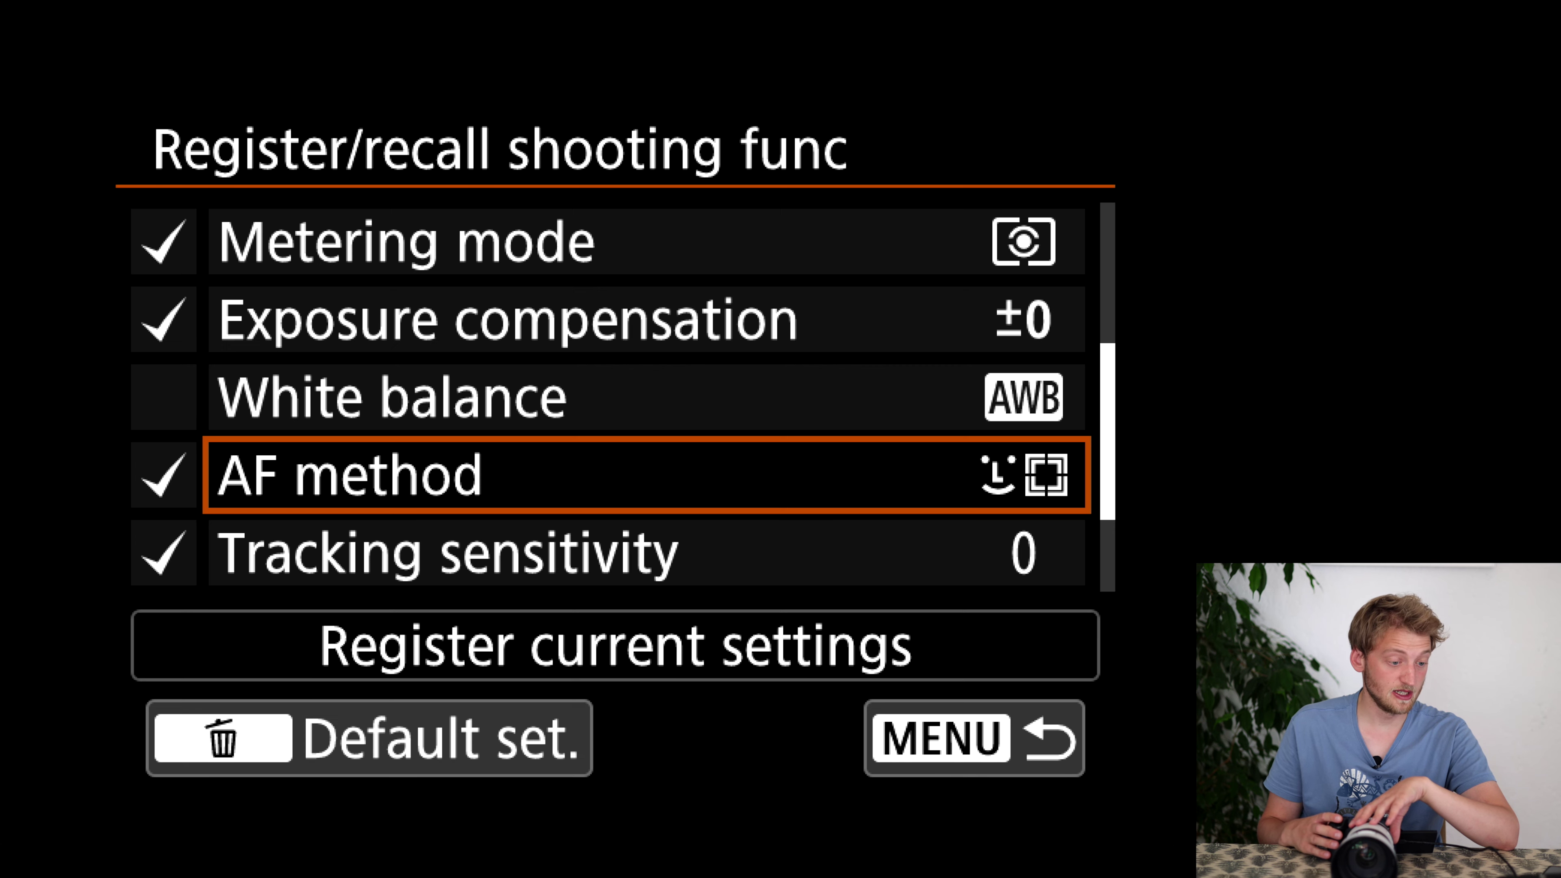
# - Set Tracking sensitivity to -2 and Accel./decel. tracking to +1
pyautogui.press('Down')
pyautogui.press('Return')
pyautogui.press('Left')
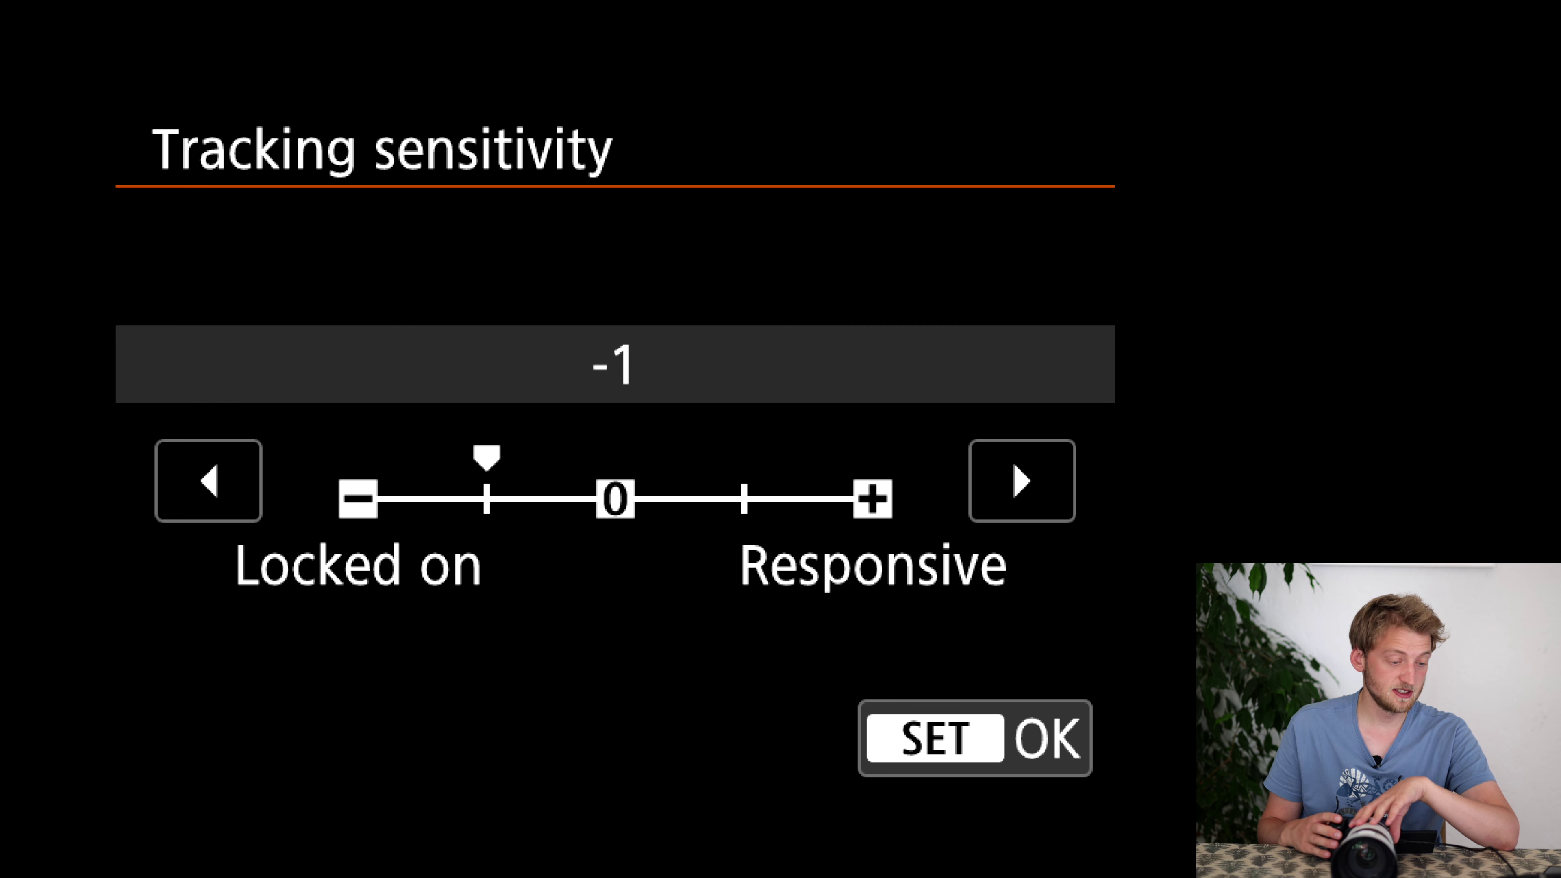
pyautogui.press('Left')
pyautogui.press('Return')
pyautogui.press('Down')
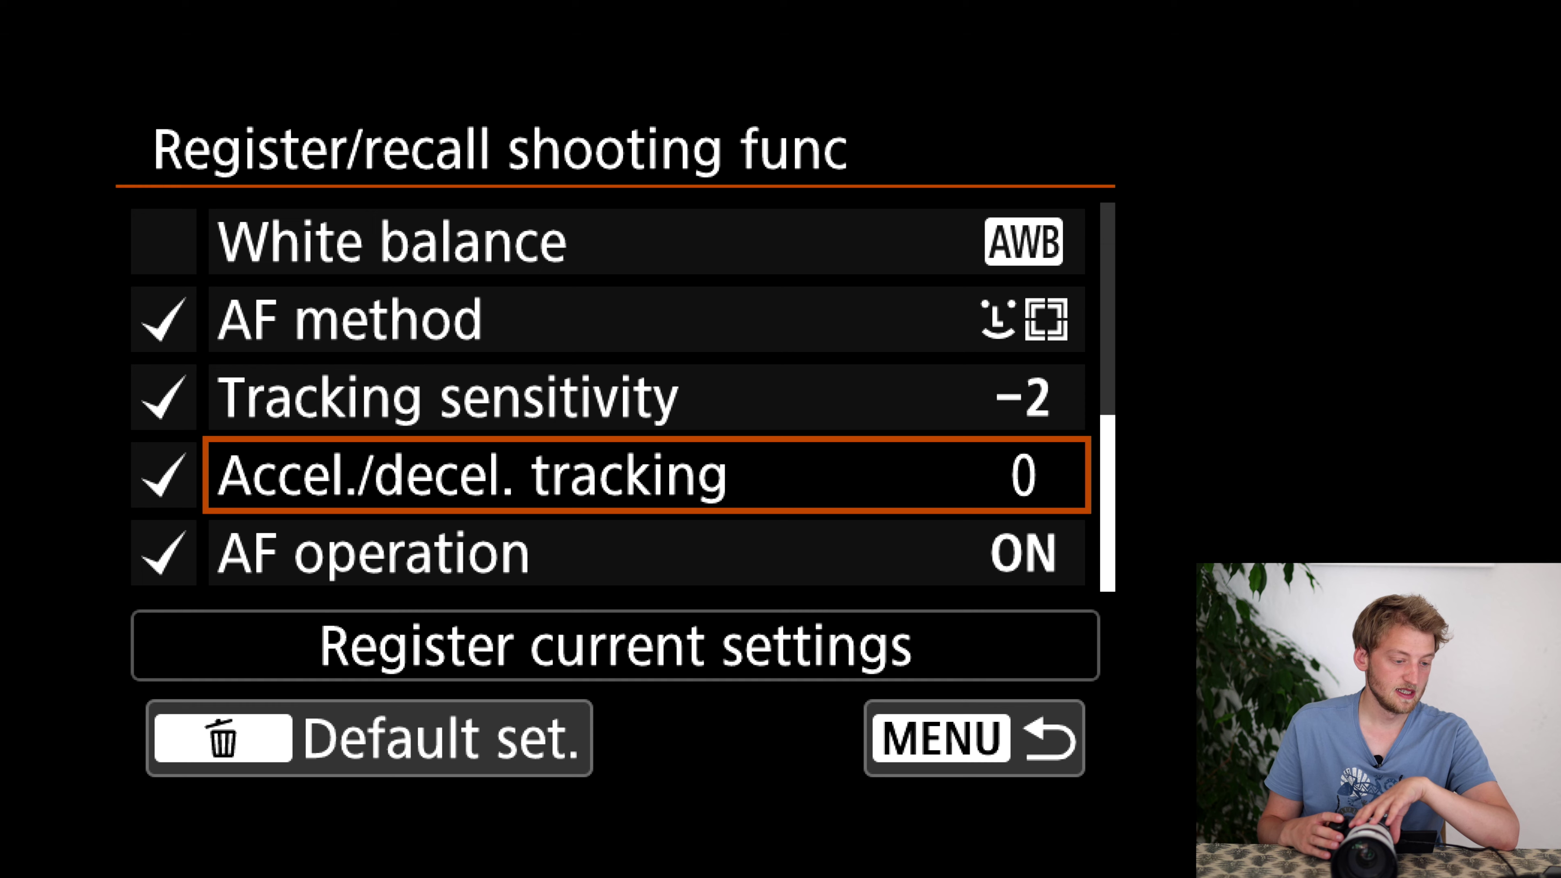
pyautogui.press('Return')
pyautogui.press('Right')
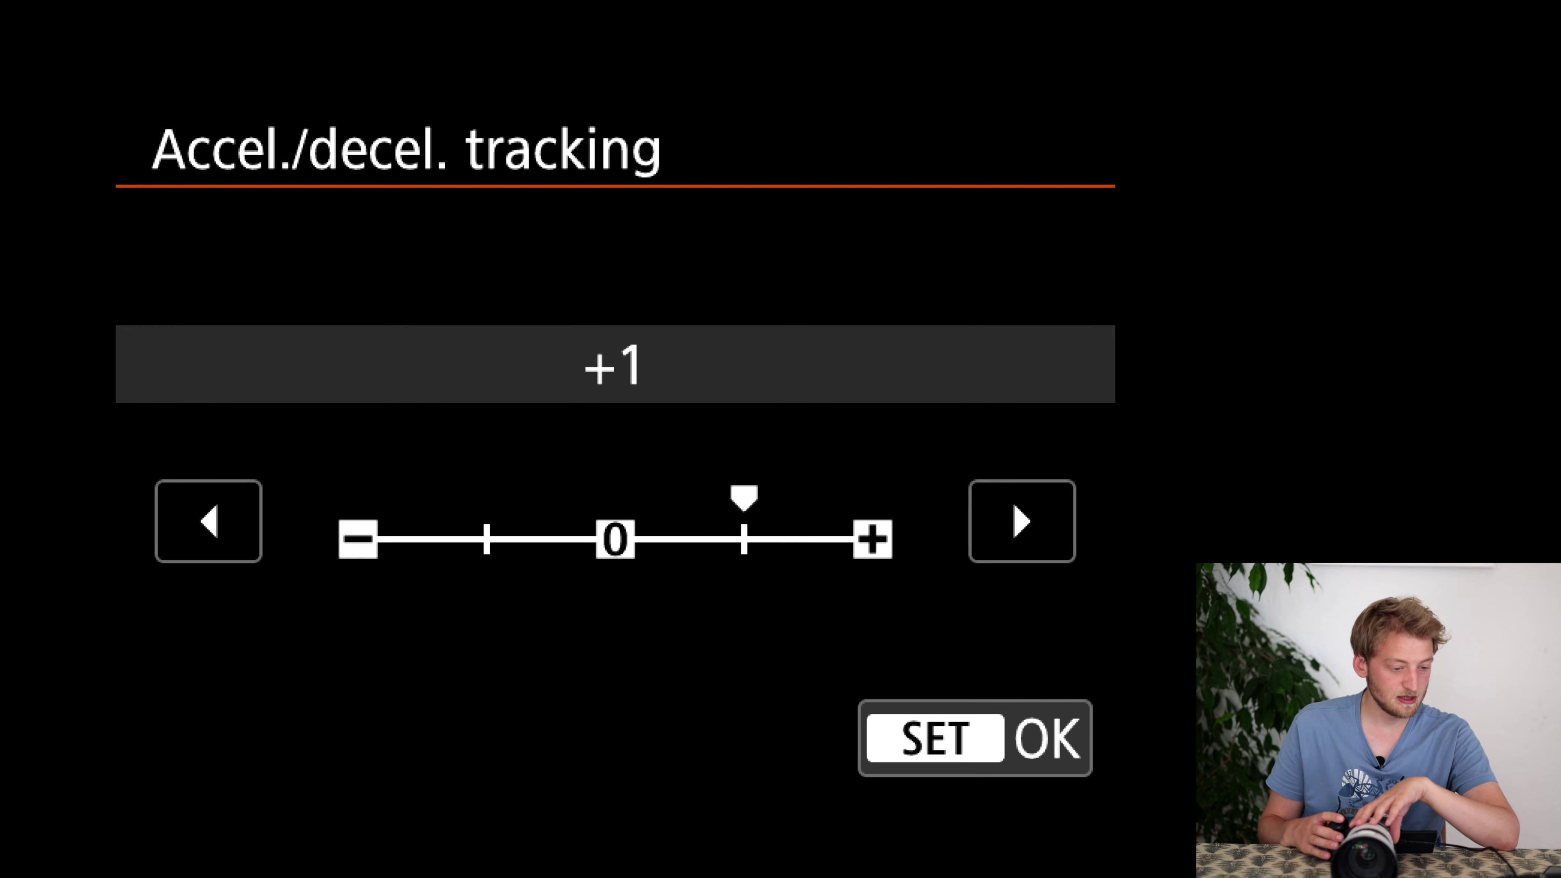
pyautogui.press('Return')
# - Move between the AF operation item and Register current settings
pyautogui.press('Down')
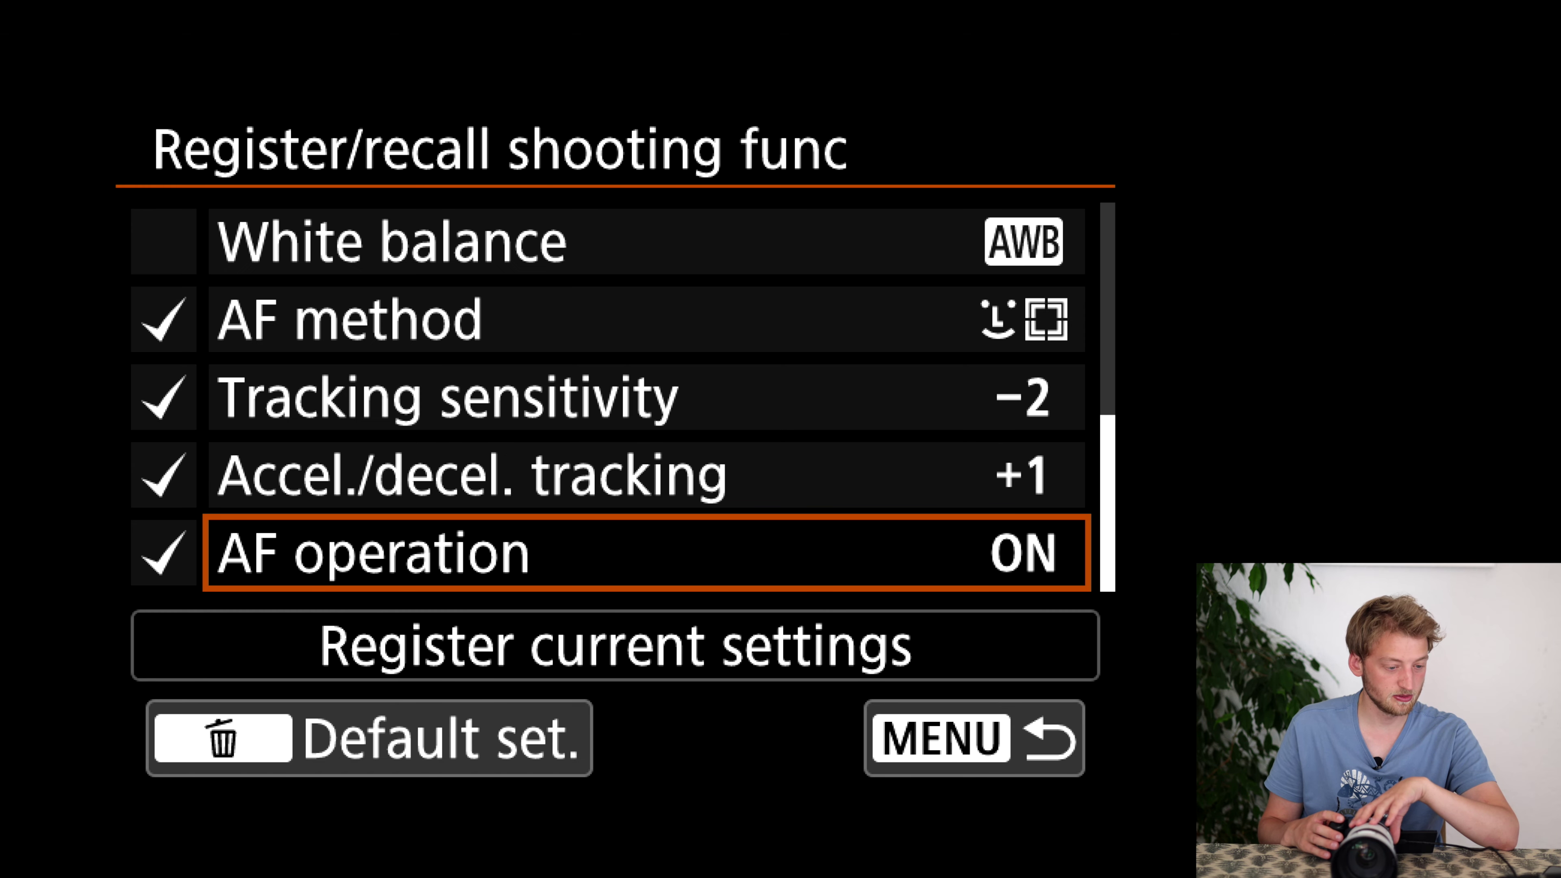
pyautogui.press('Down')
pyautogui.press('Up')
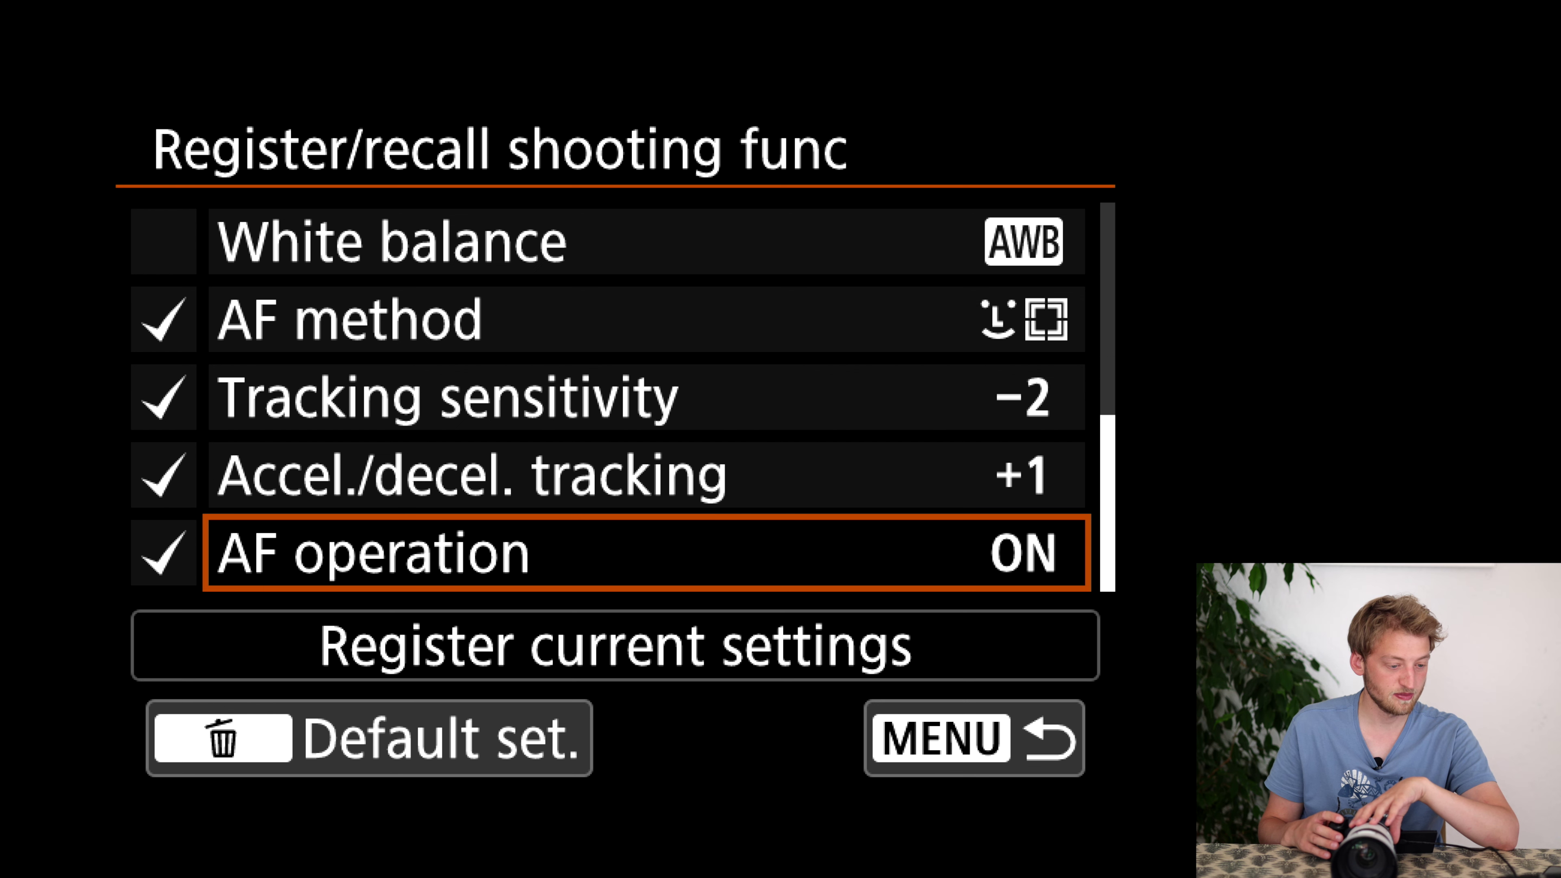
pyautogui.press('Down')
pyautogui.press('Up')
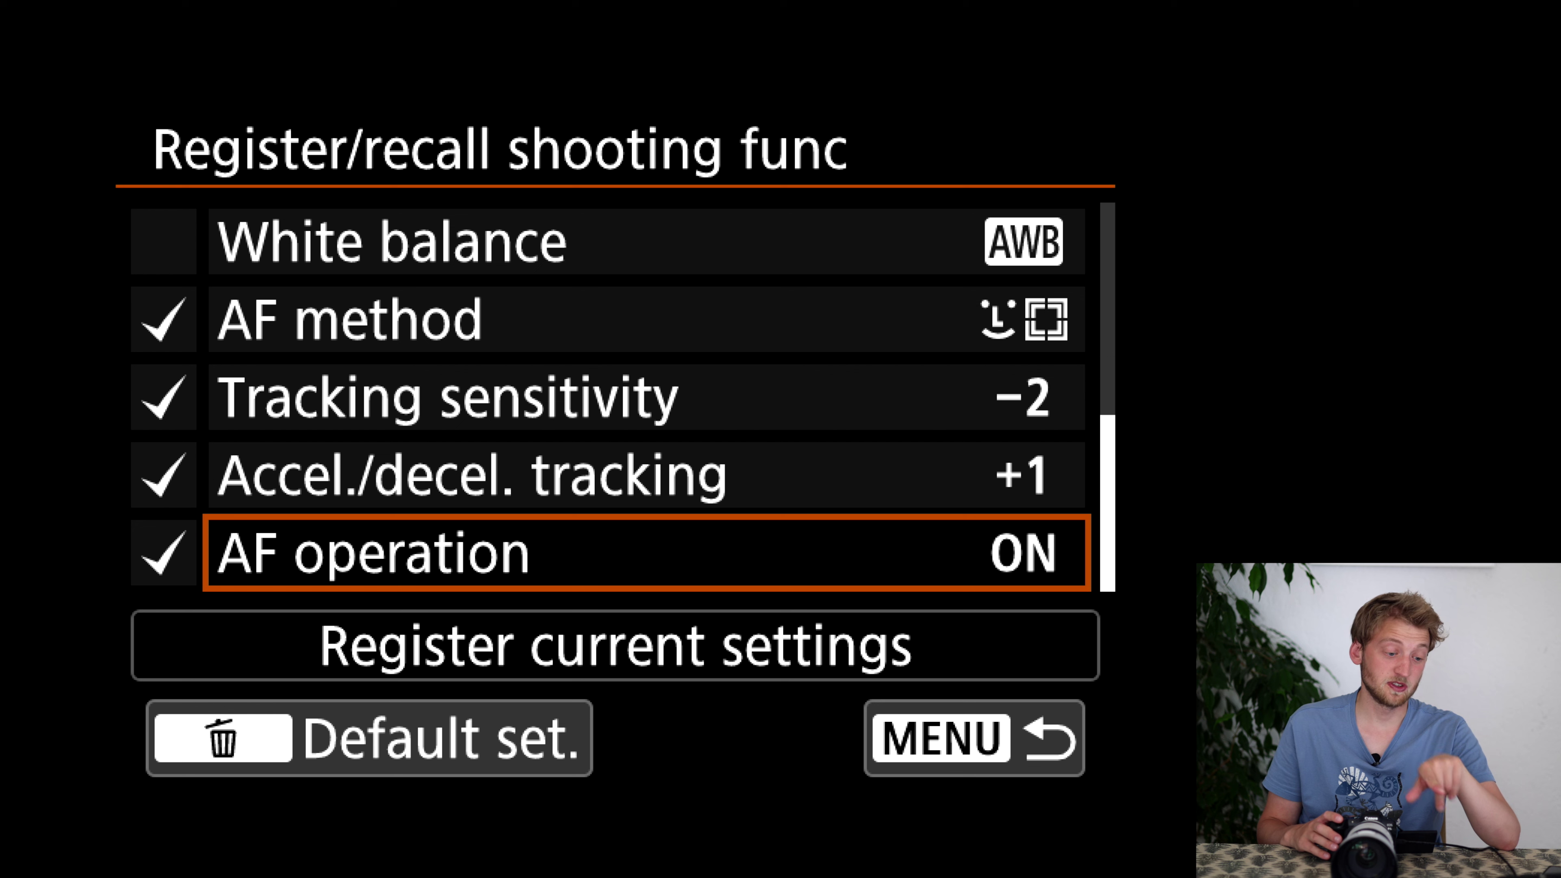
# - Assign Register/recall shooting func to the AE Lock button
pyautogui.press('Down')
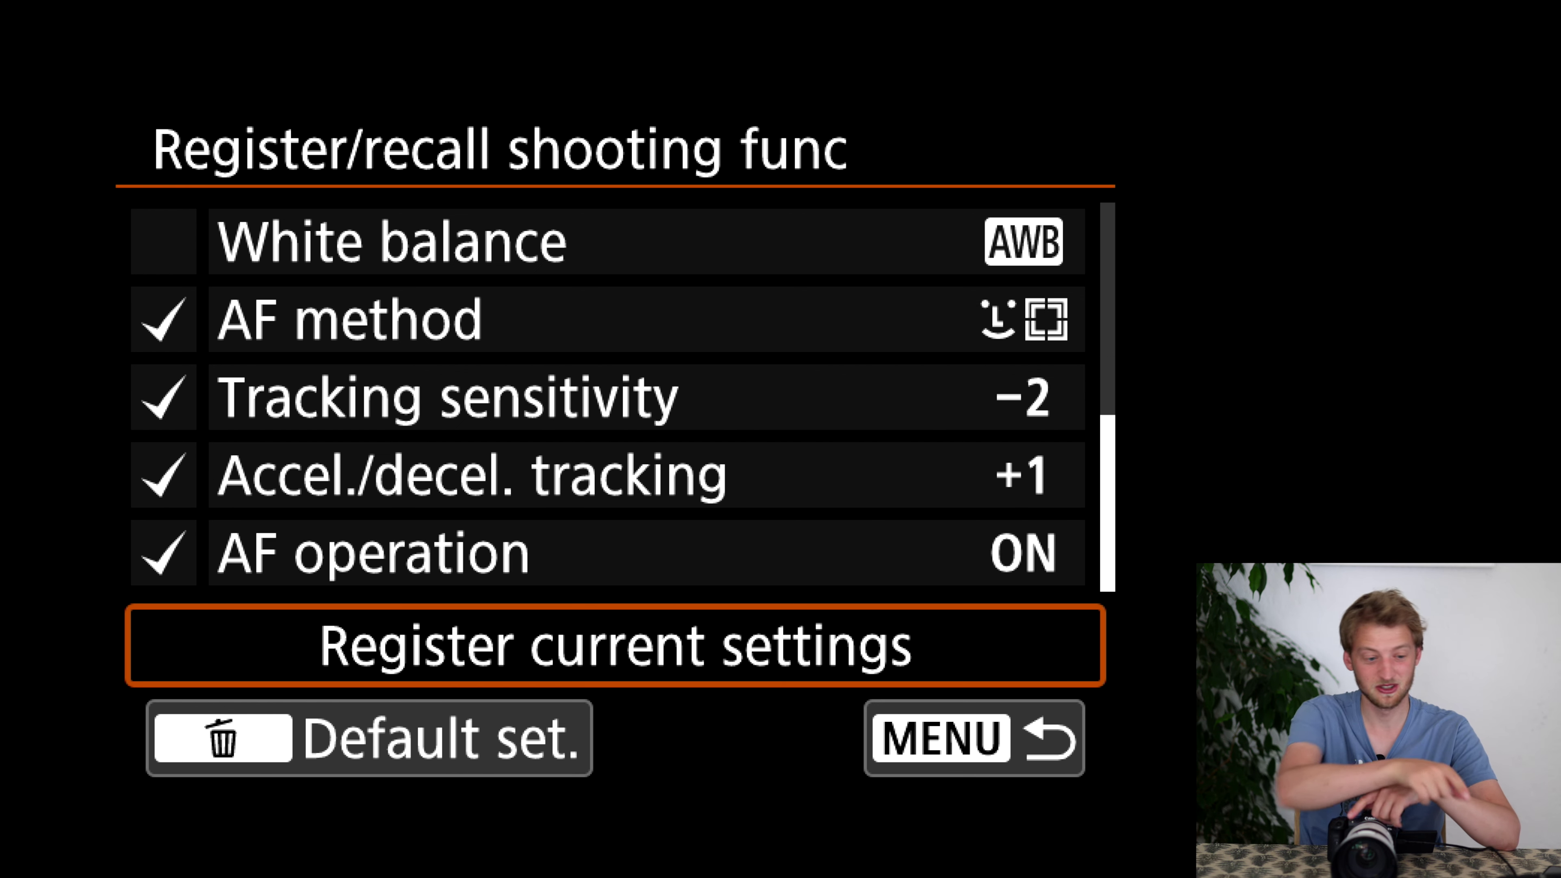
pyautogui.press('Down')
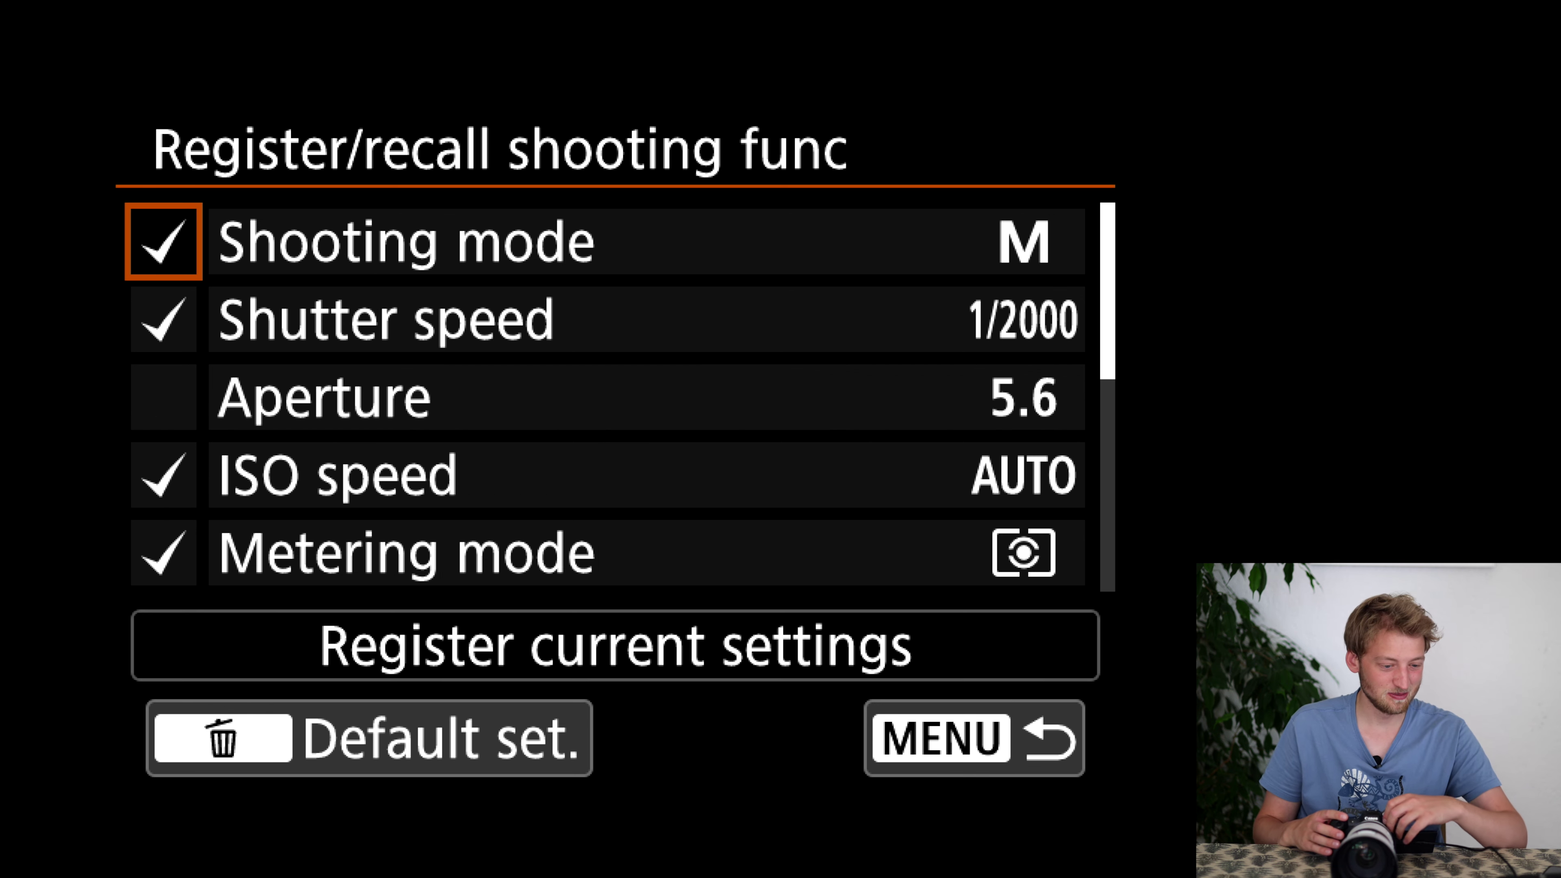
pyautogui.press('Escape')
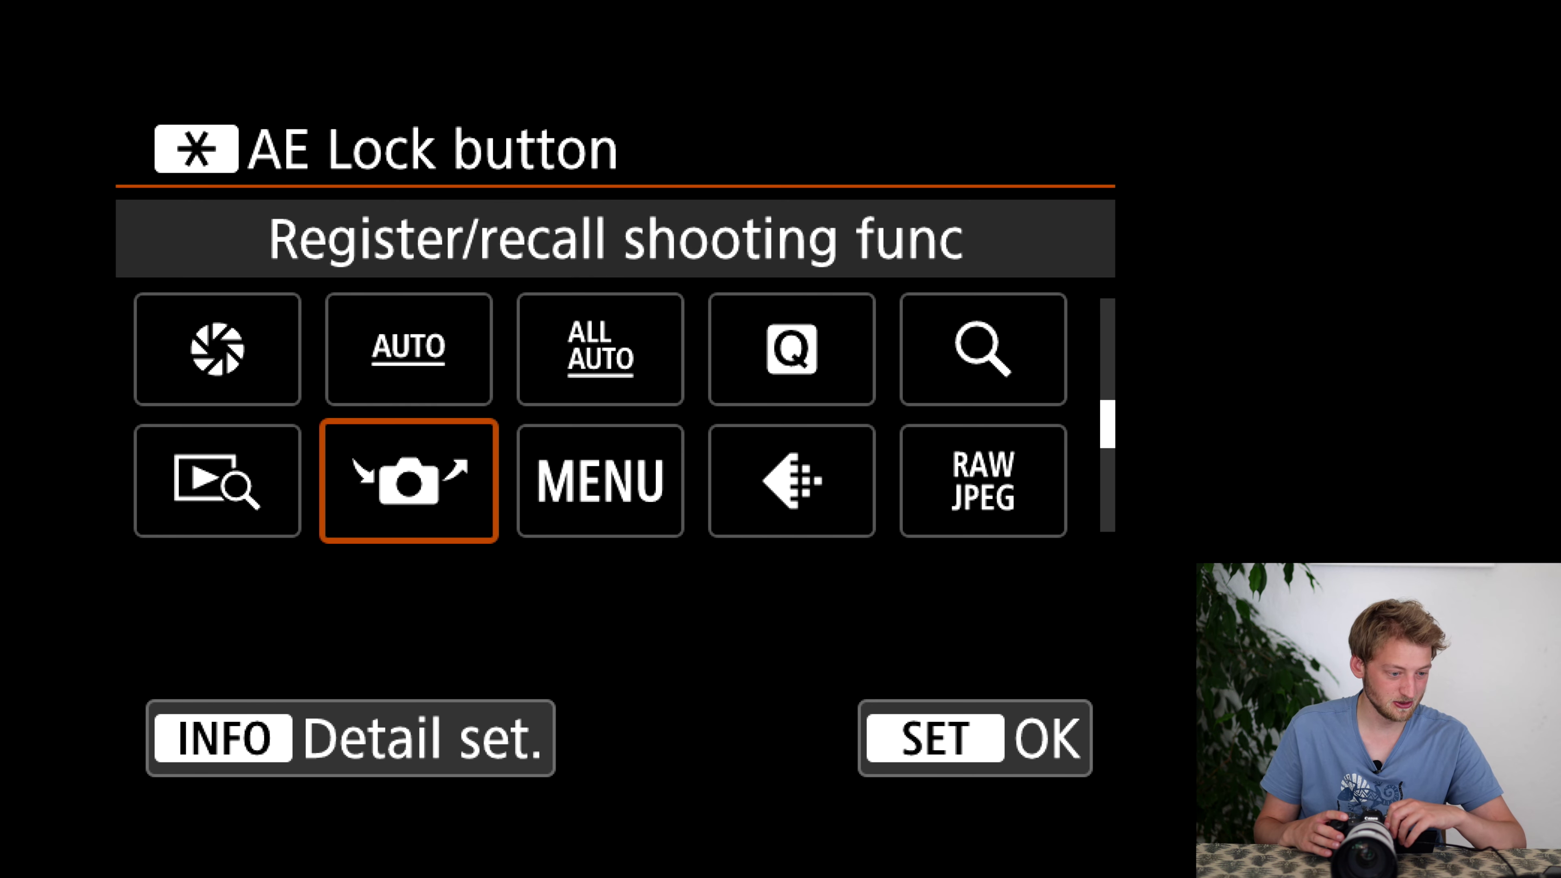
pyautogui.press('Return')
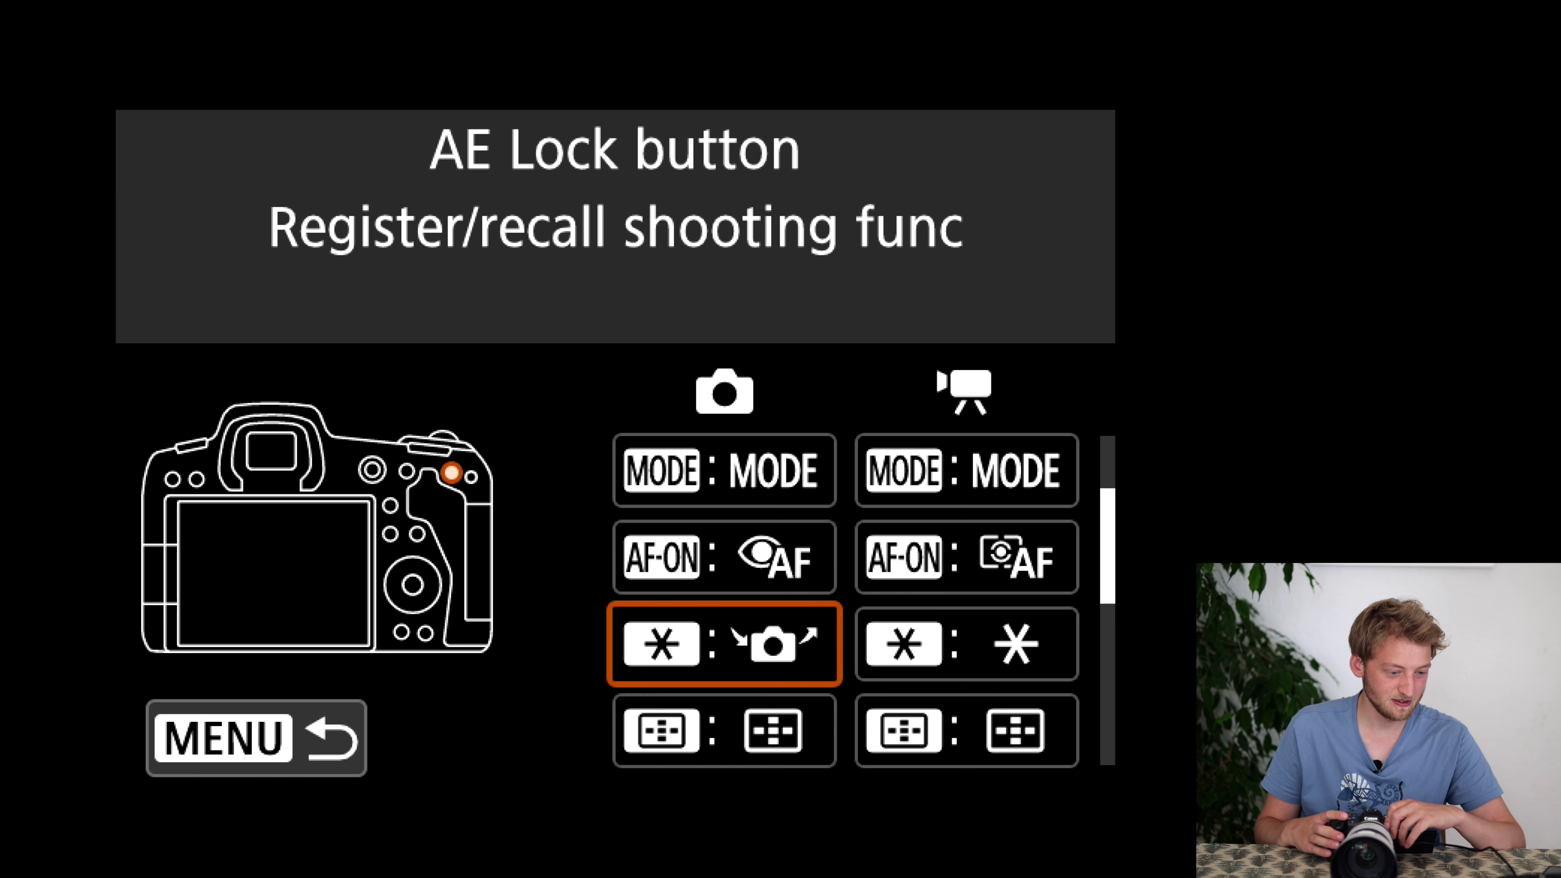
# - Recheck the Register/recall items (Shutter speed, Exposure compensation) and reconfirm the AE Lock assignment
pyautogui.press('Return')
pyautogui.press('i')
pyautogui.press('Down')
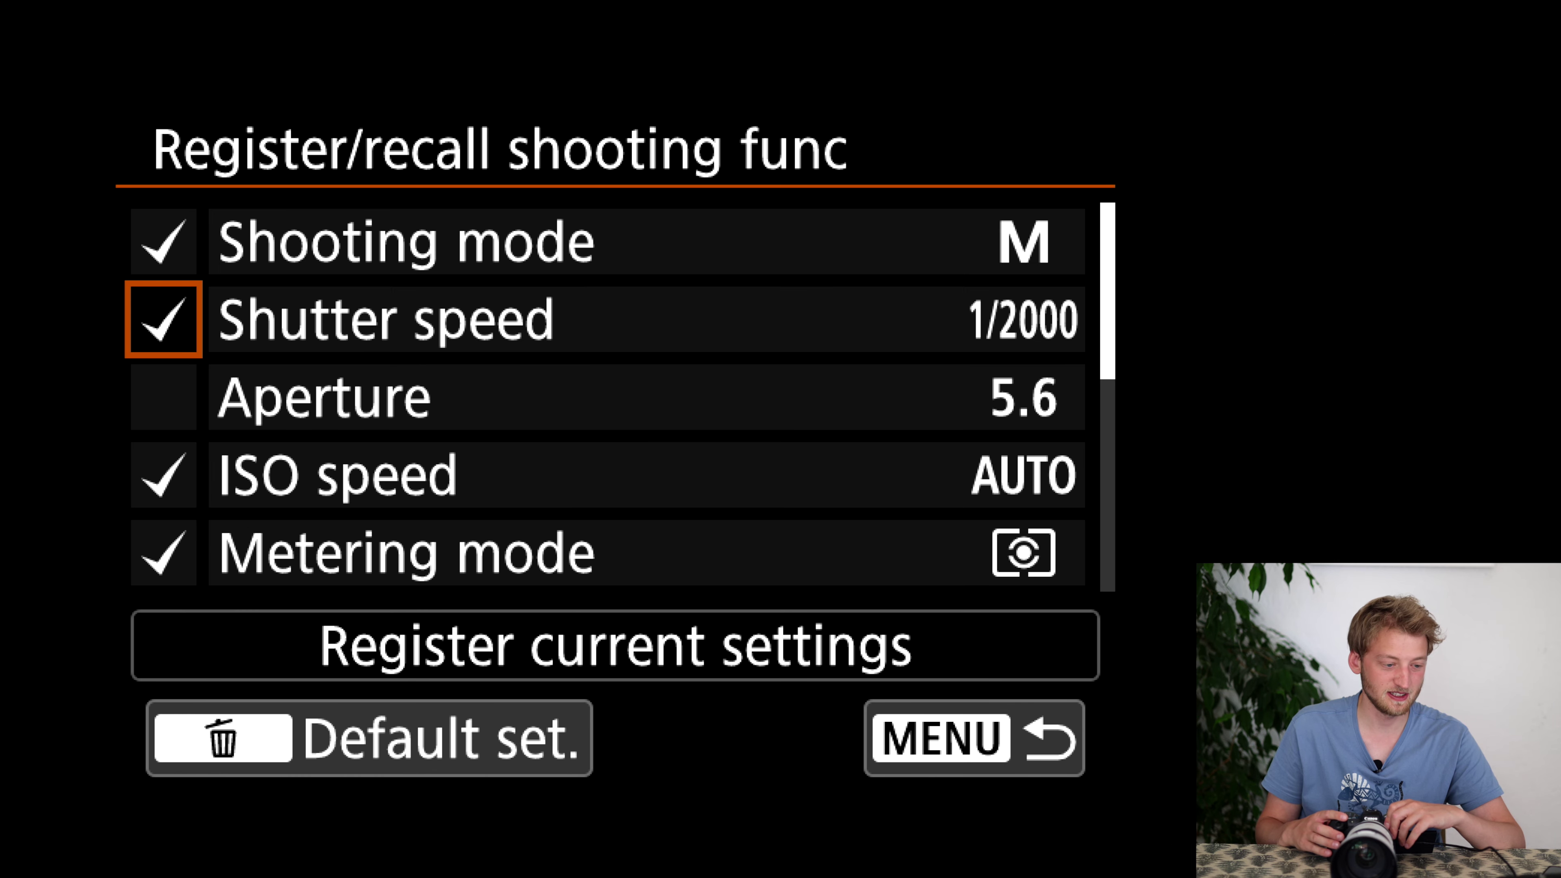
pyautogui.press('Down')
pyautogui.press('Down')
pyautogui.press('Down')
pyautogui.press('Down')
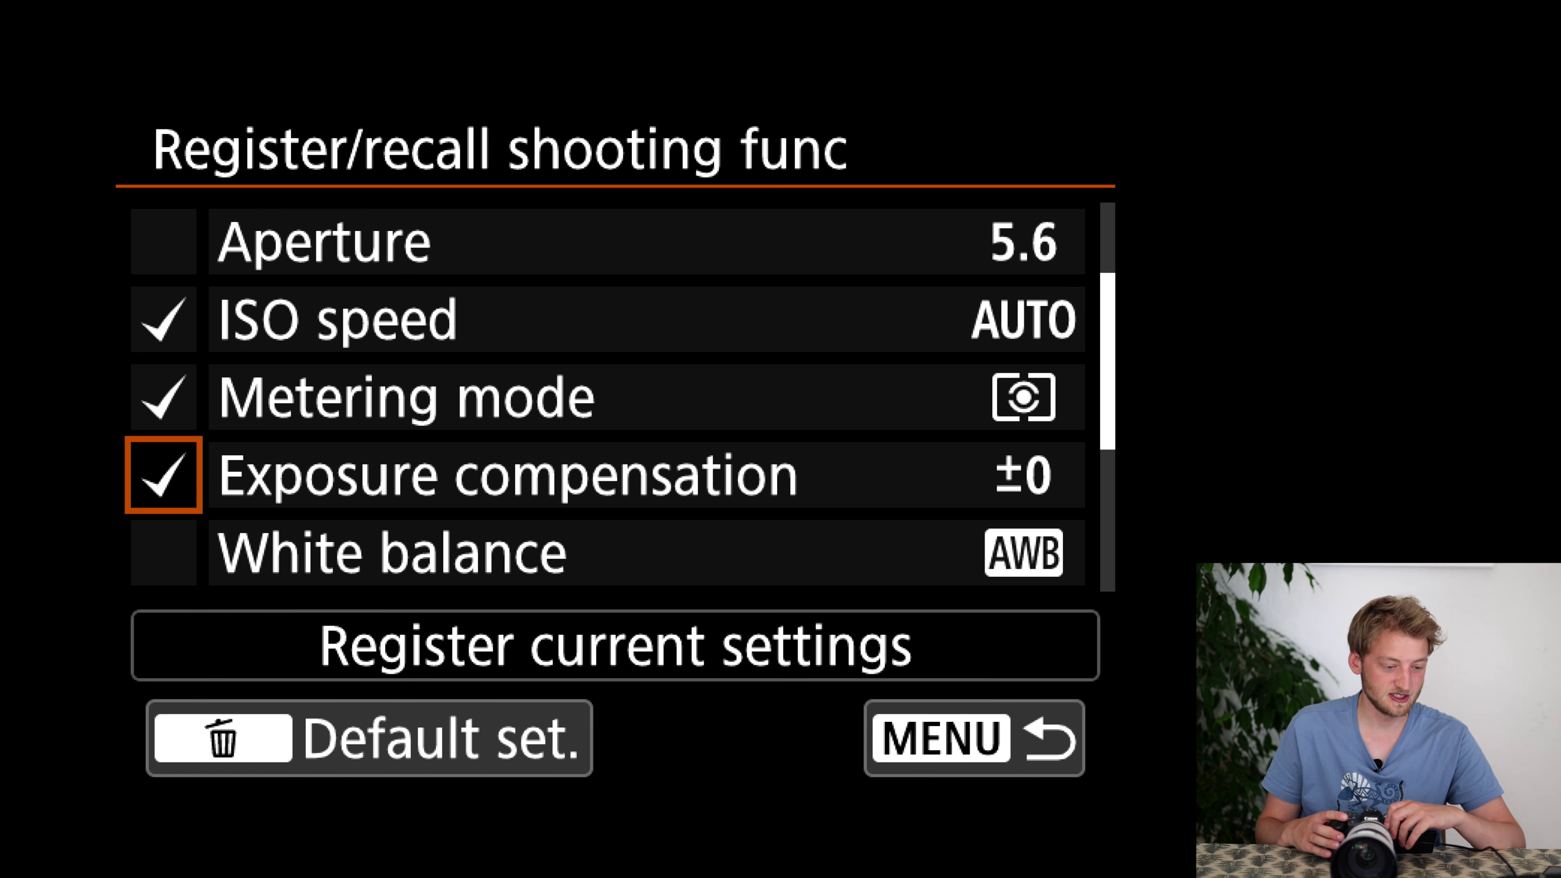
pyautogui.press('Escape')
pyautogui.press('Return')
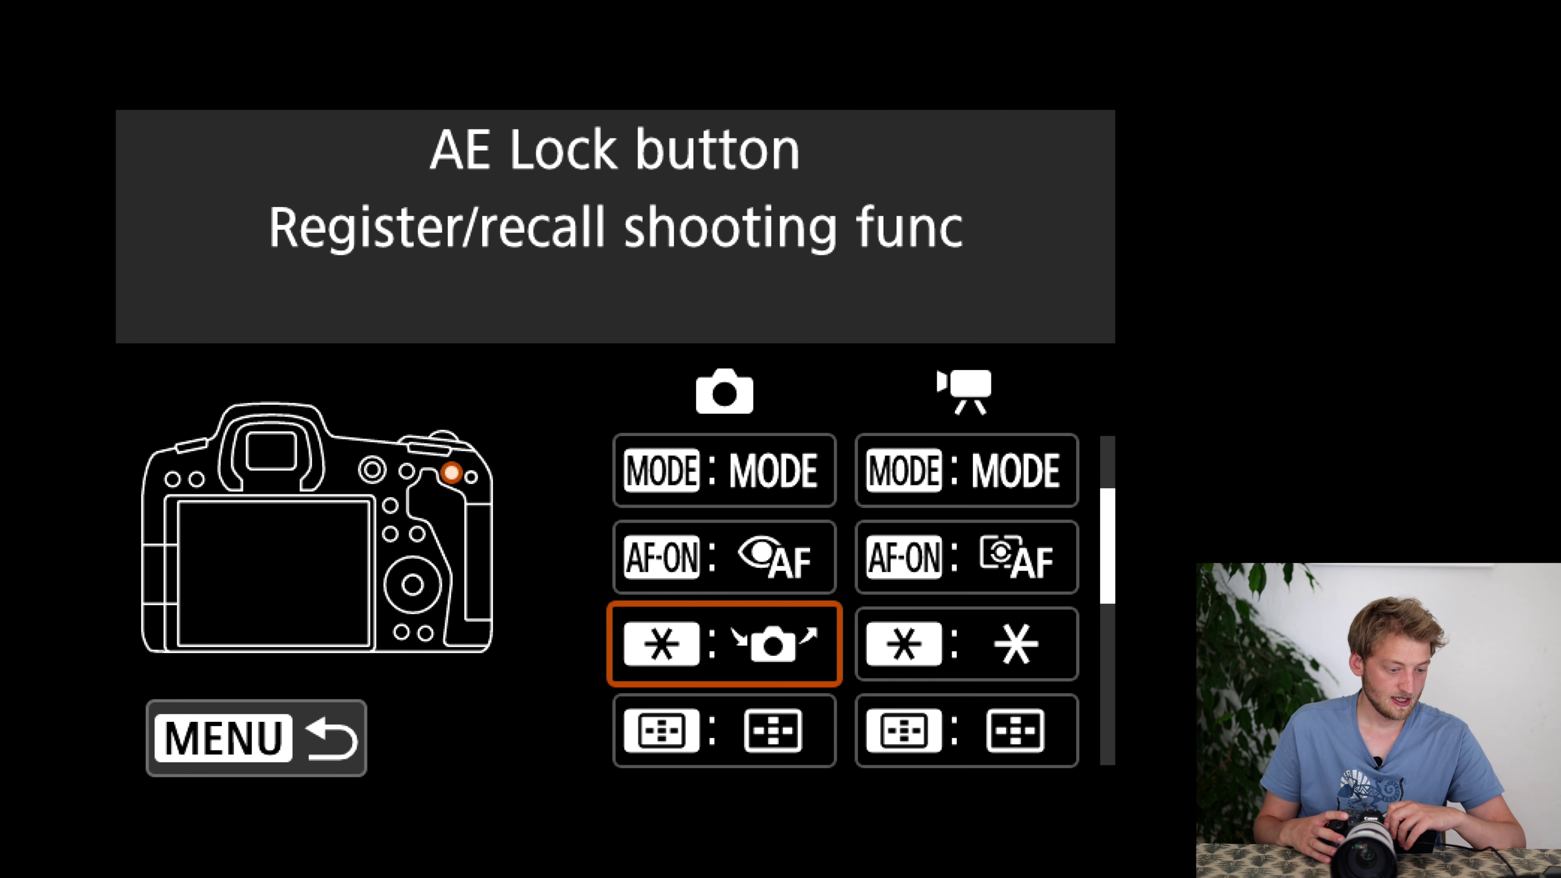
pyautogui.press('Down')
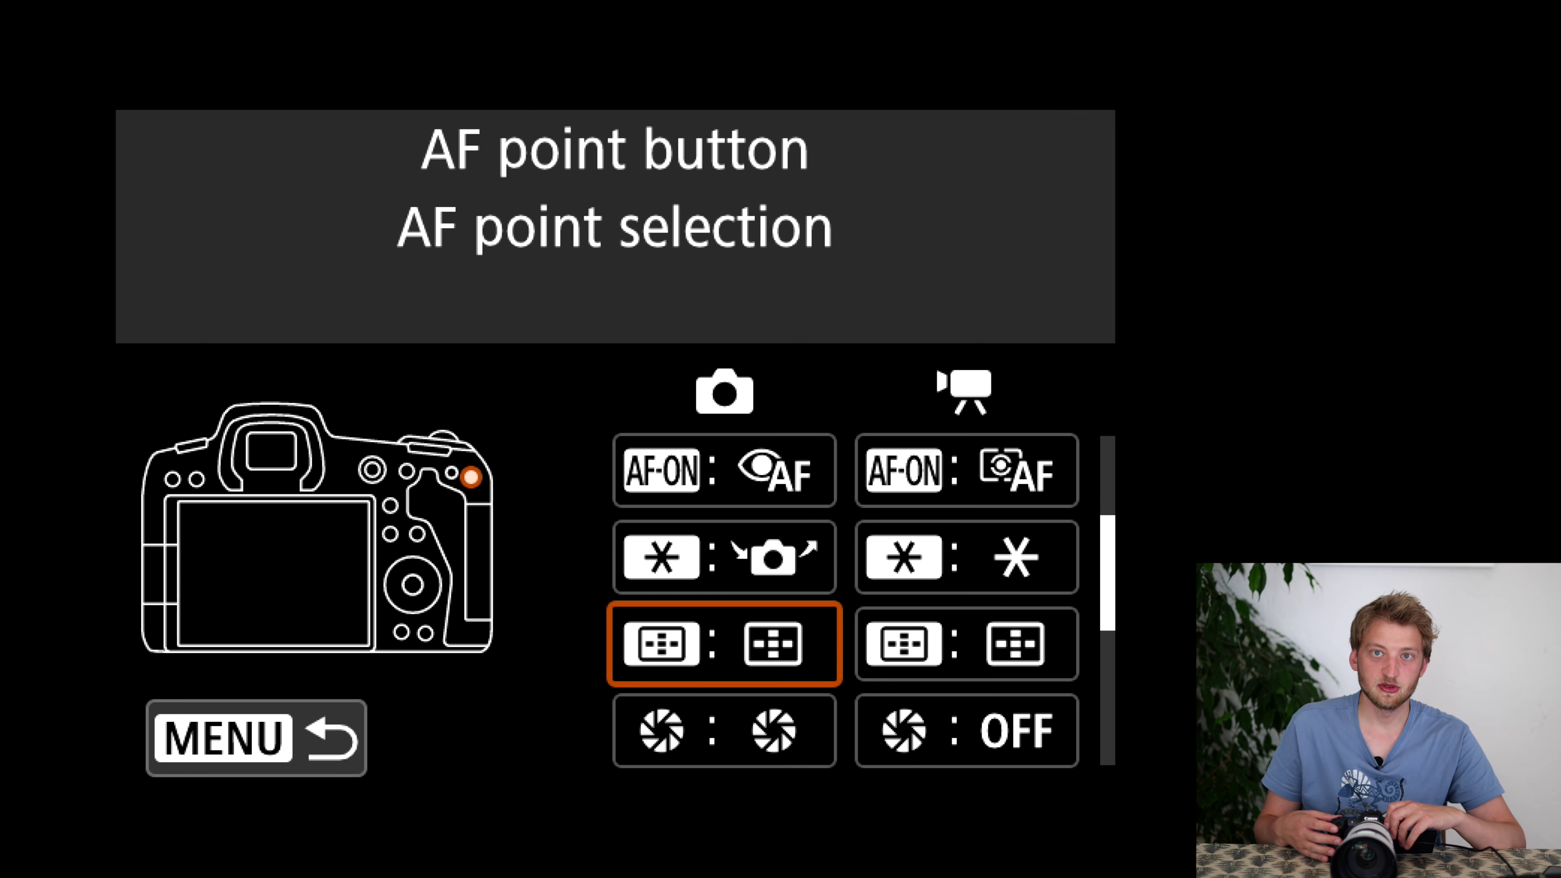
pyautogui.press('Down')
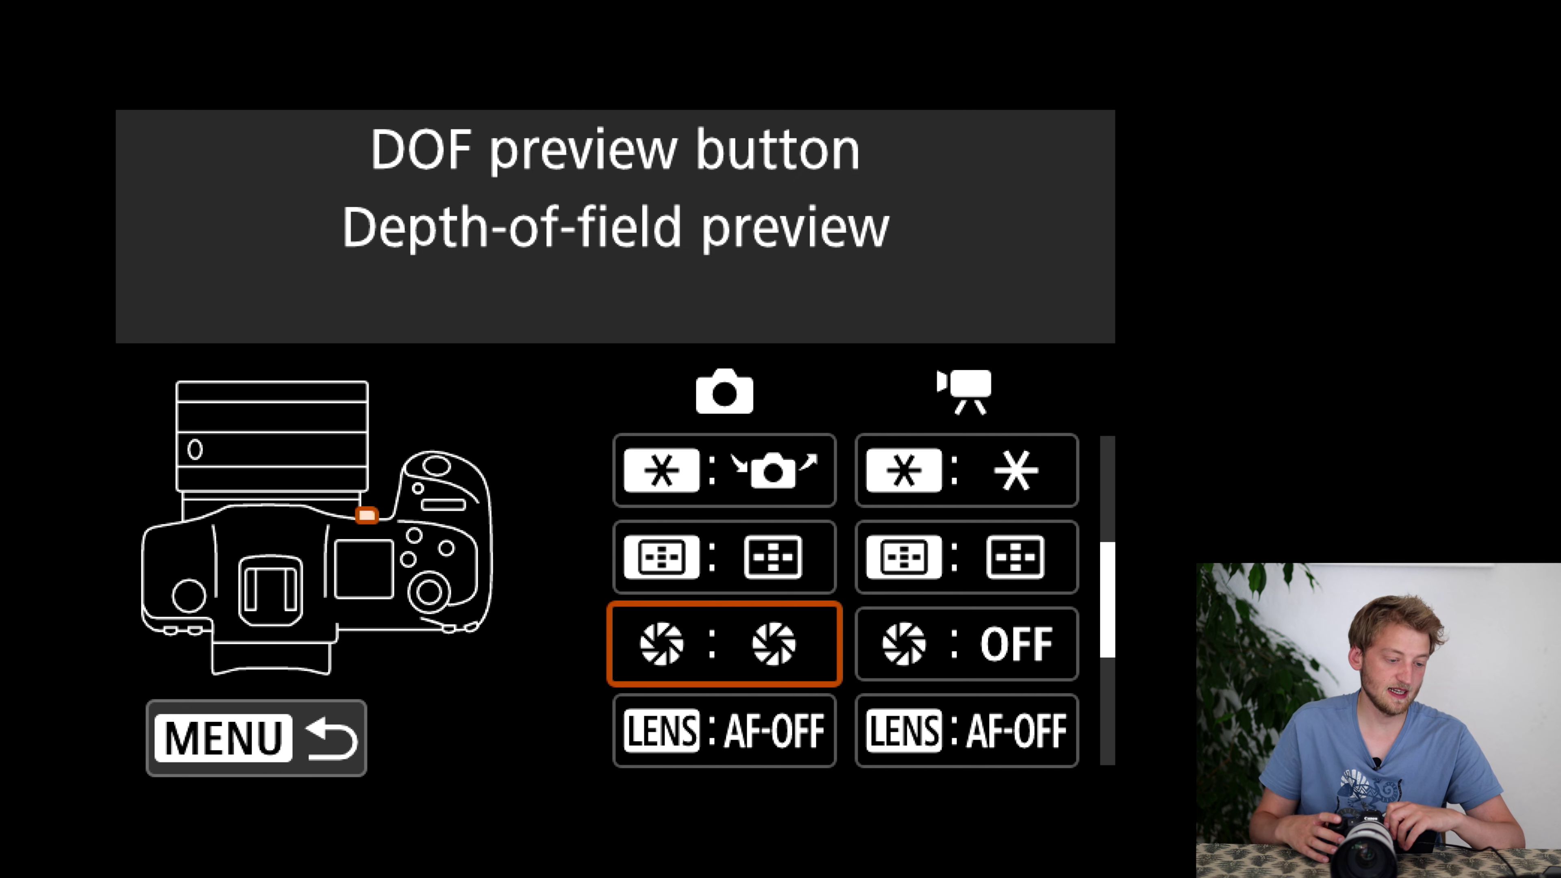
# - Assign Maximize screen brightness to the DOF preview button instead of depth-of-field preview
pyautogui.press('Return')
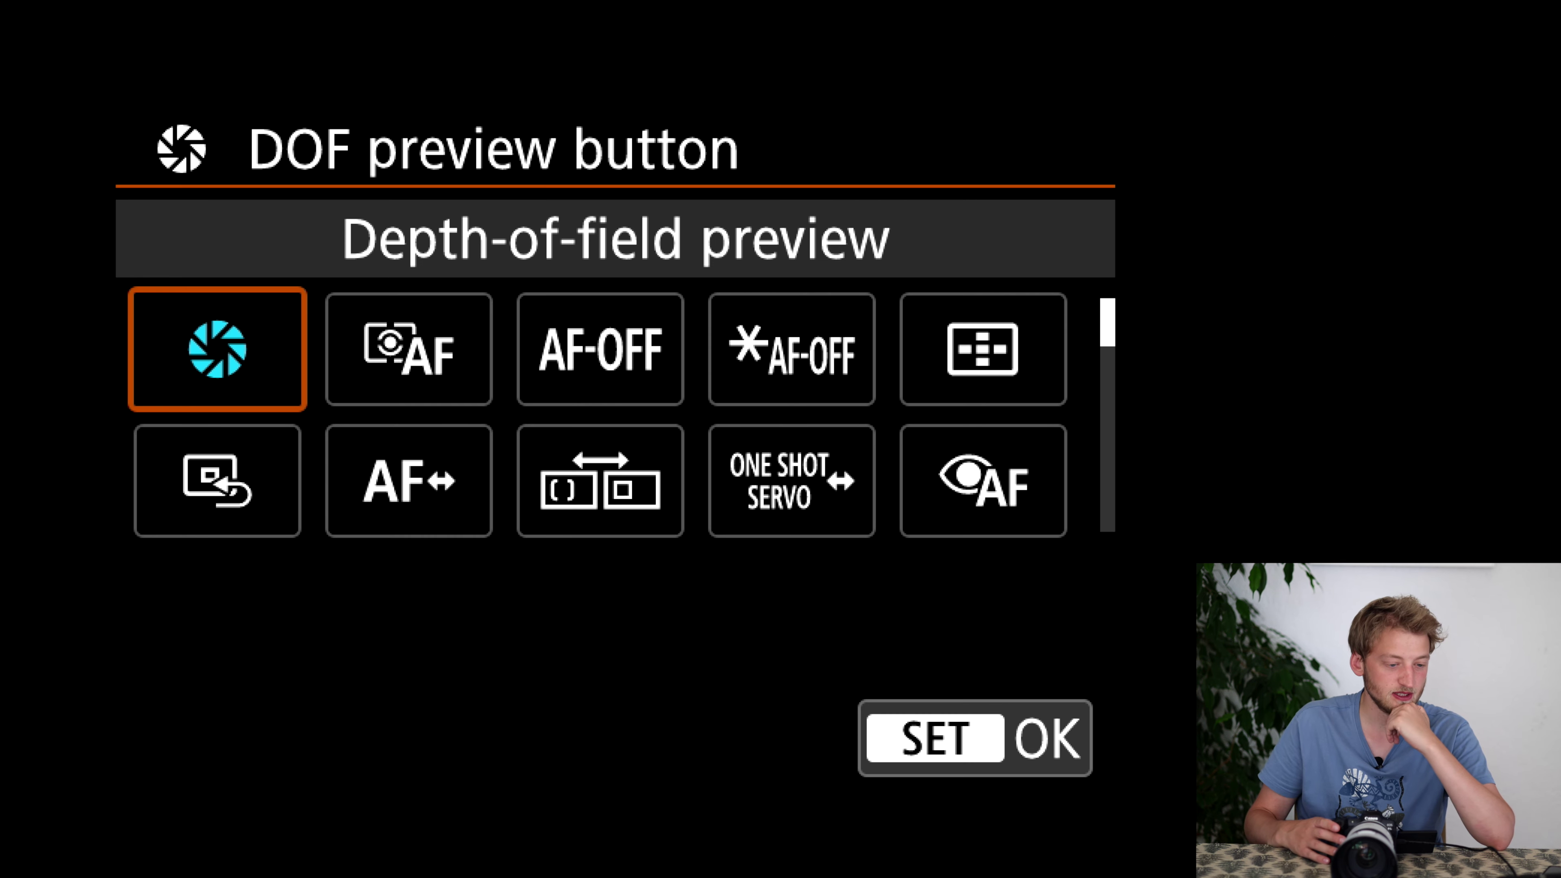
pyautogui.press('Down')
pyautogui.press('Right')
pyautogui.press('Down')
pyautogui.press('Right')
pyautogui.press('Right')
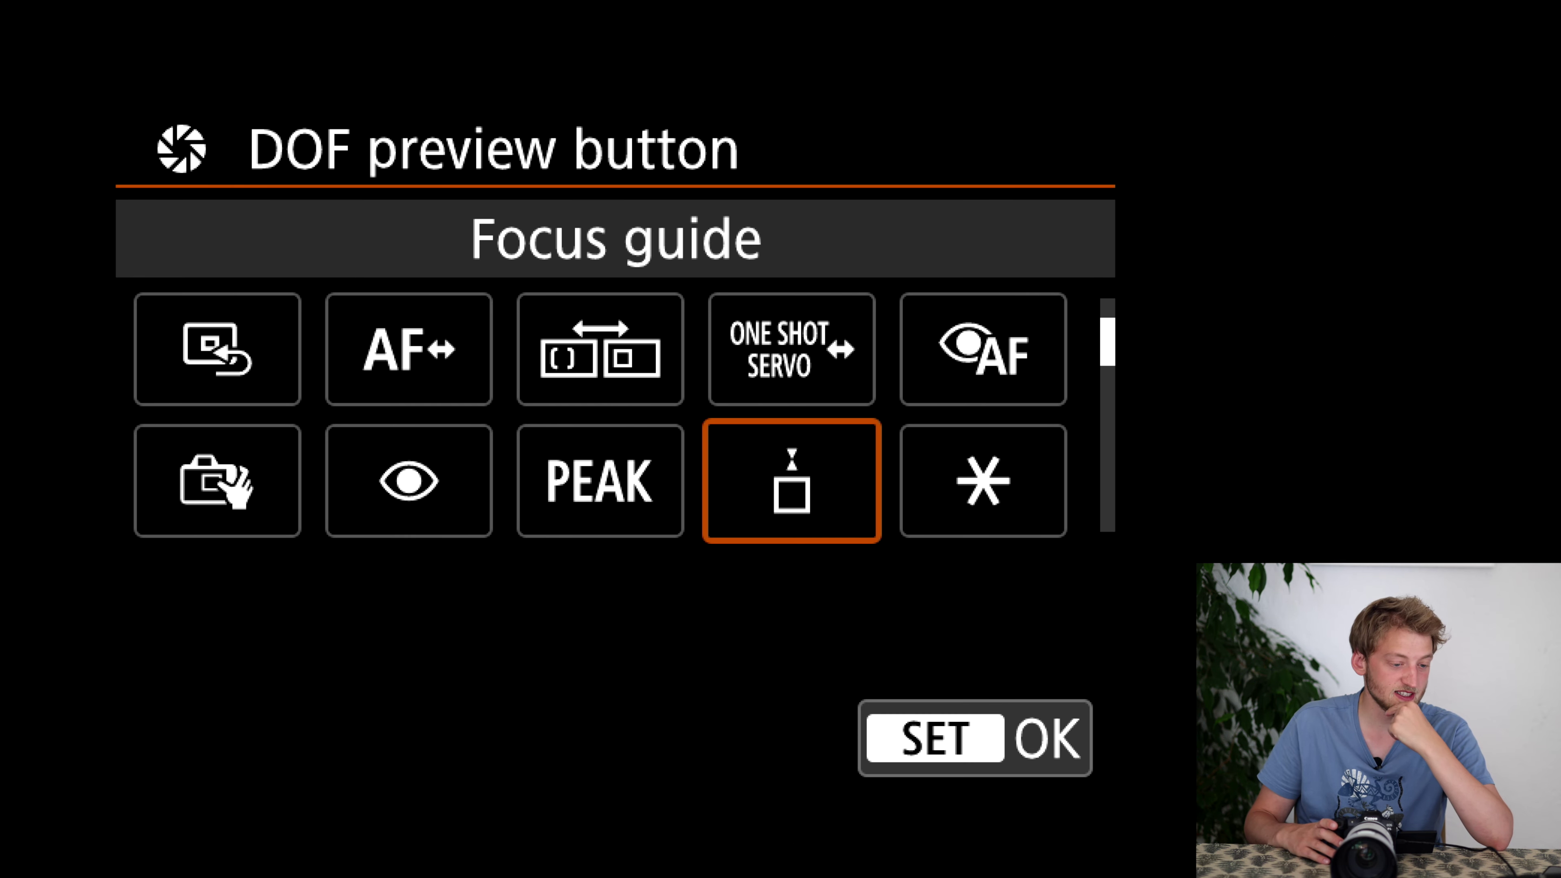
pyautogui.press('Right')
pyautogui.press('Right')
pyautogui.press('Right')
pyautogui.press('Right')
pyautogui.press('Right')
pyautogui.press('Right')
pyautogui.press('Right')
pyautogui.press('Right')
pyautogui.press('Right')
pyautogui.press('Right')
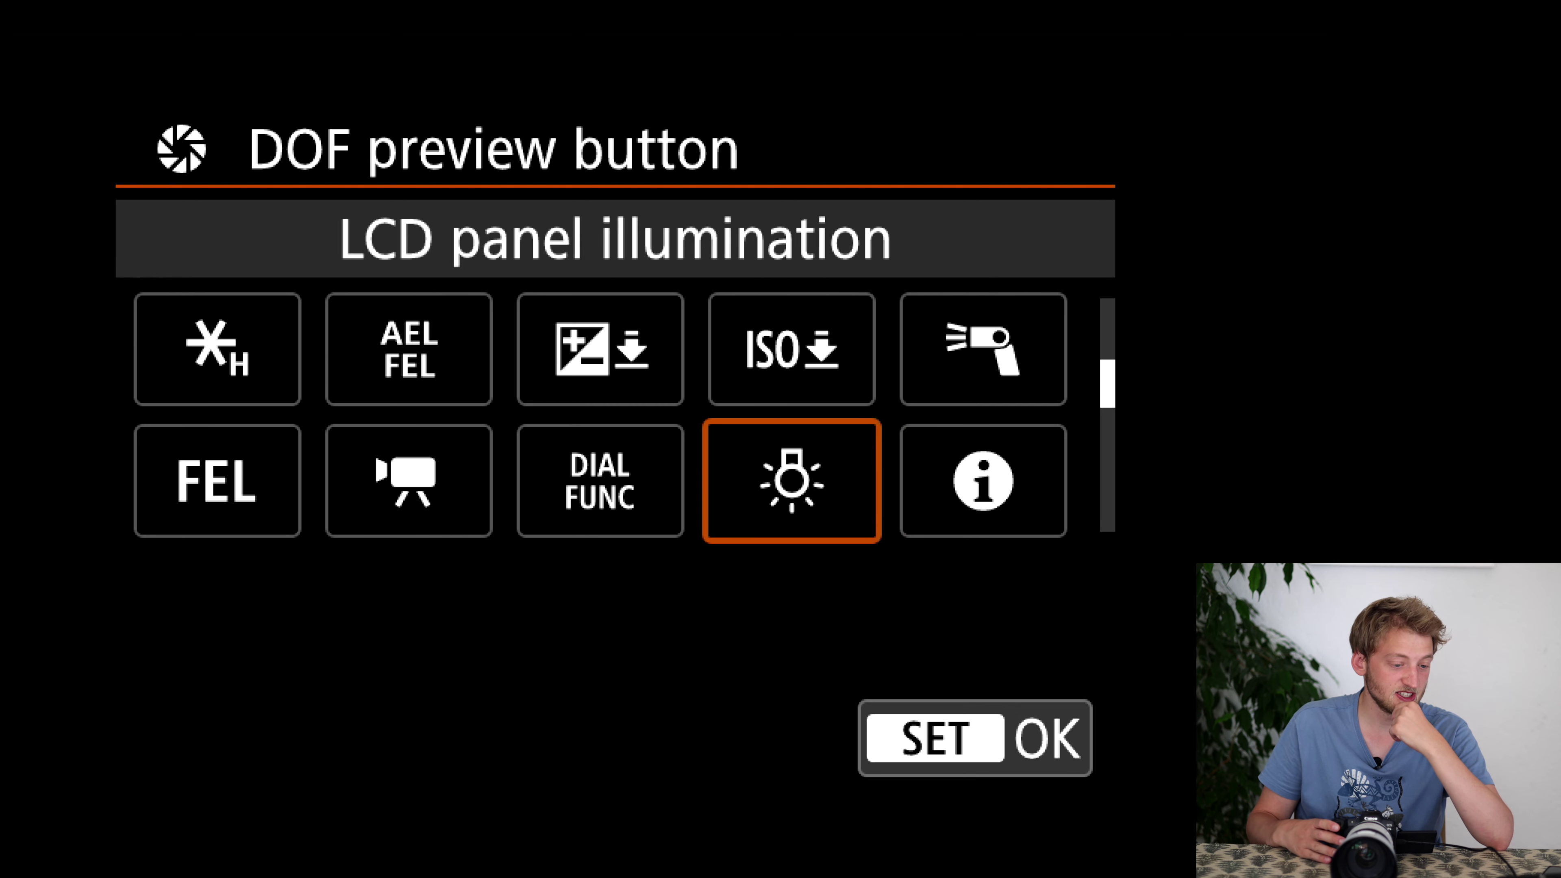
pyautogui.press('Right')
pyautogui.press('Right')
pyautogui.press('Right')
pyautogui.press('Right')
pyautogui.press('Right')
pyautogui.press('Right')
pyautogui.press('Right')
pyautogui.press('Right')
pyautogui.press('Right')
pyautogui.press('Right')
pyautogui.press('Right')
pyautogui.press('Right')
pyautogui.press('Right')
pyautogui.press('Right')
pyautogui.press('Right')
pyautogui.press('Right')
pyautogui.press('Right')
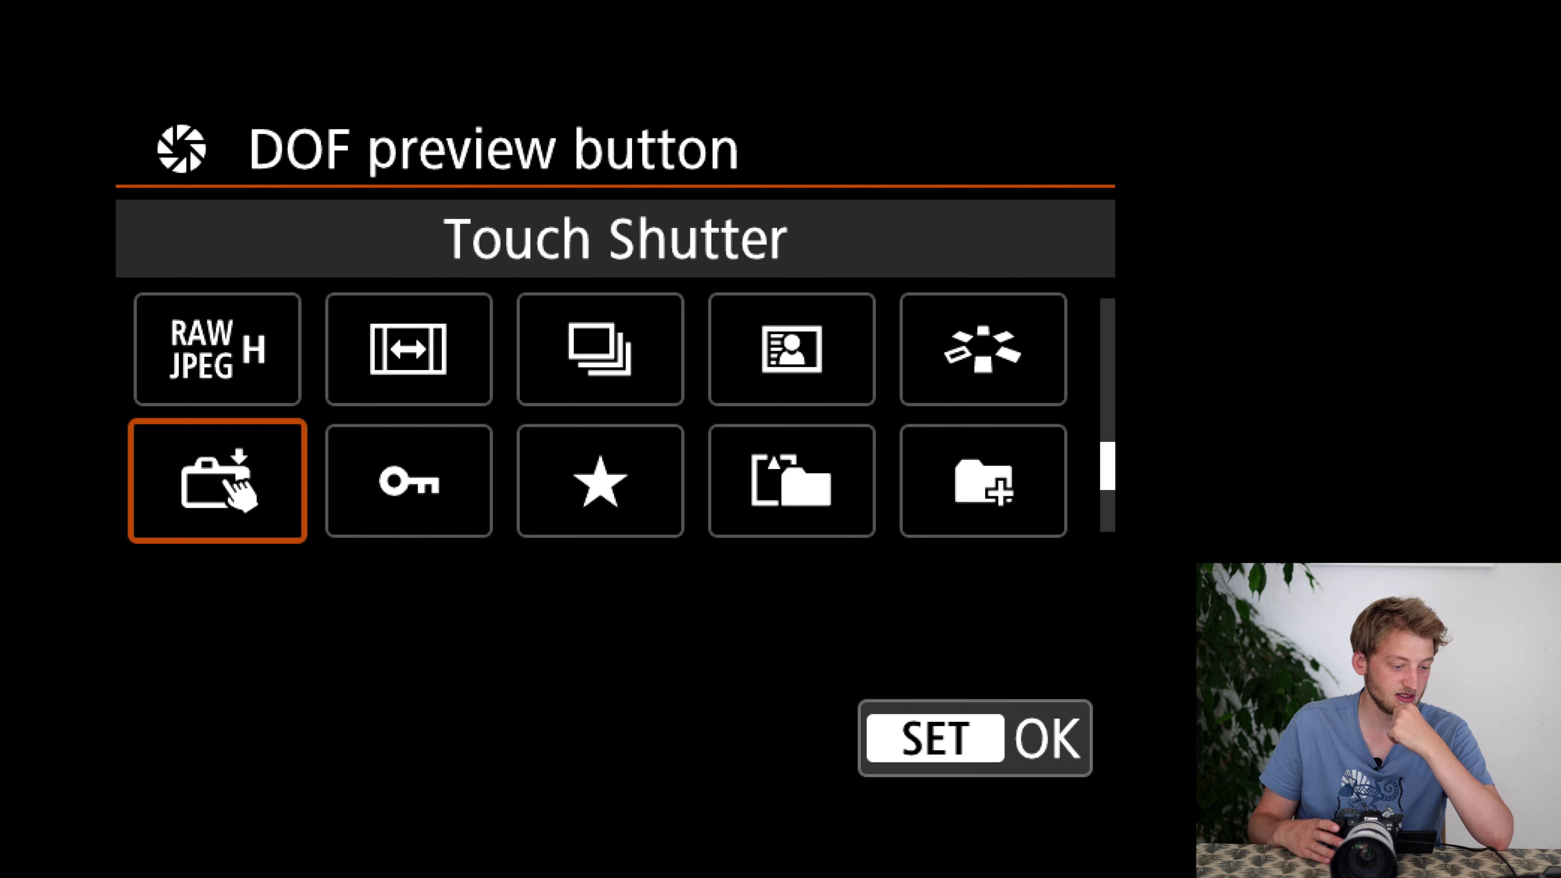
pyautogui.press('Right')
pyautogui.press('Right')
pyautogui.press('Right')
pyautogui.press('Right')
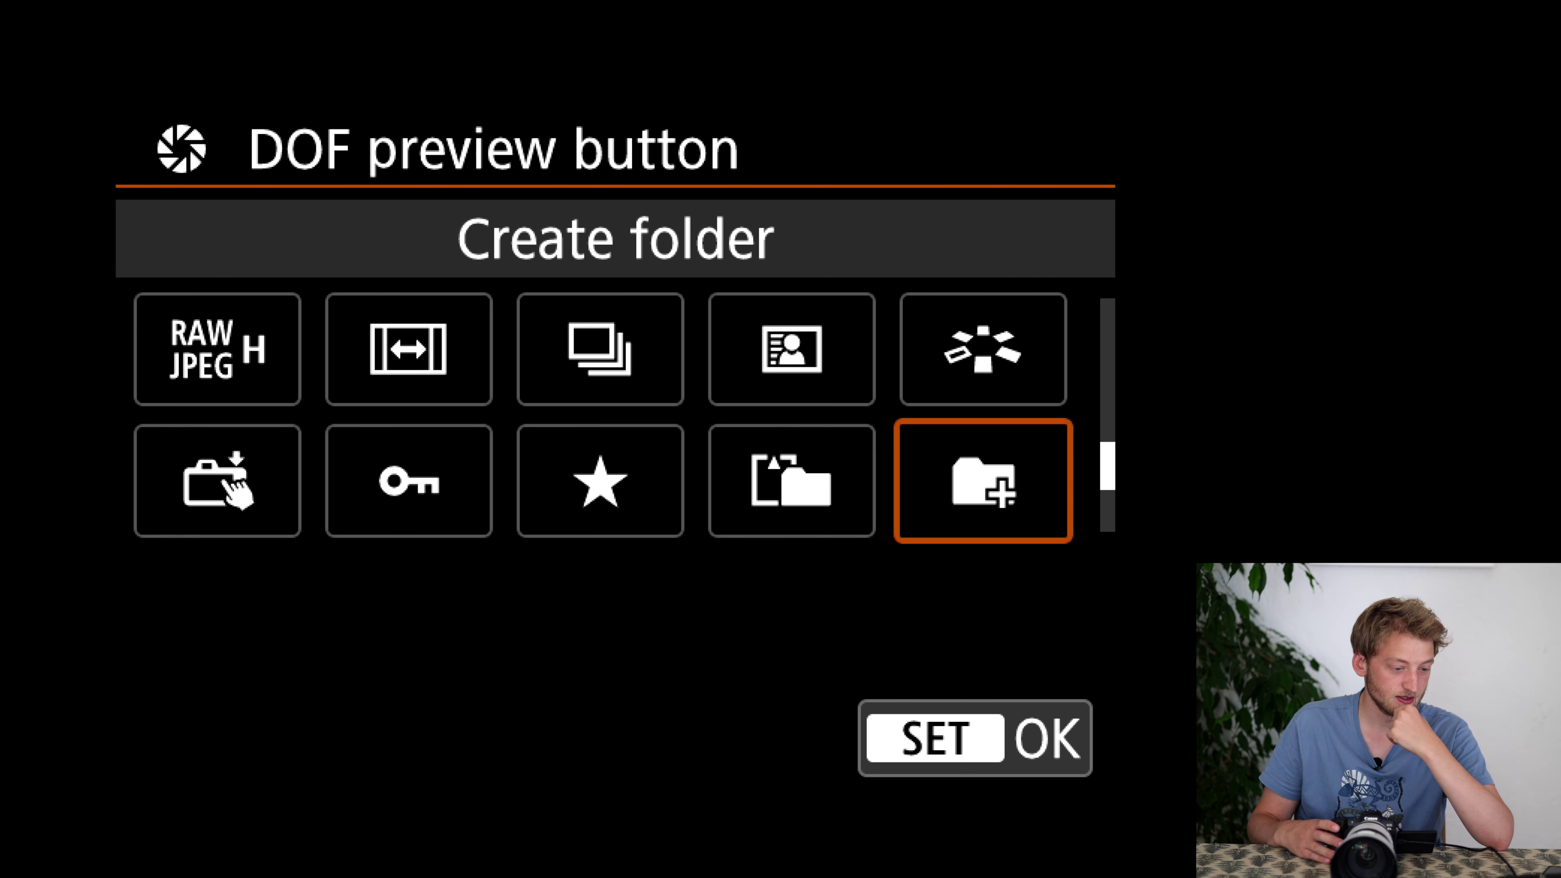
pyautogui.press('Right')
pyautogui.press('Right')
pyautogui.press('Left')
pyautogui.press('Return')
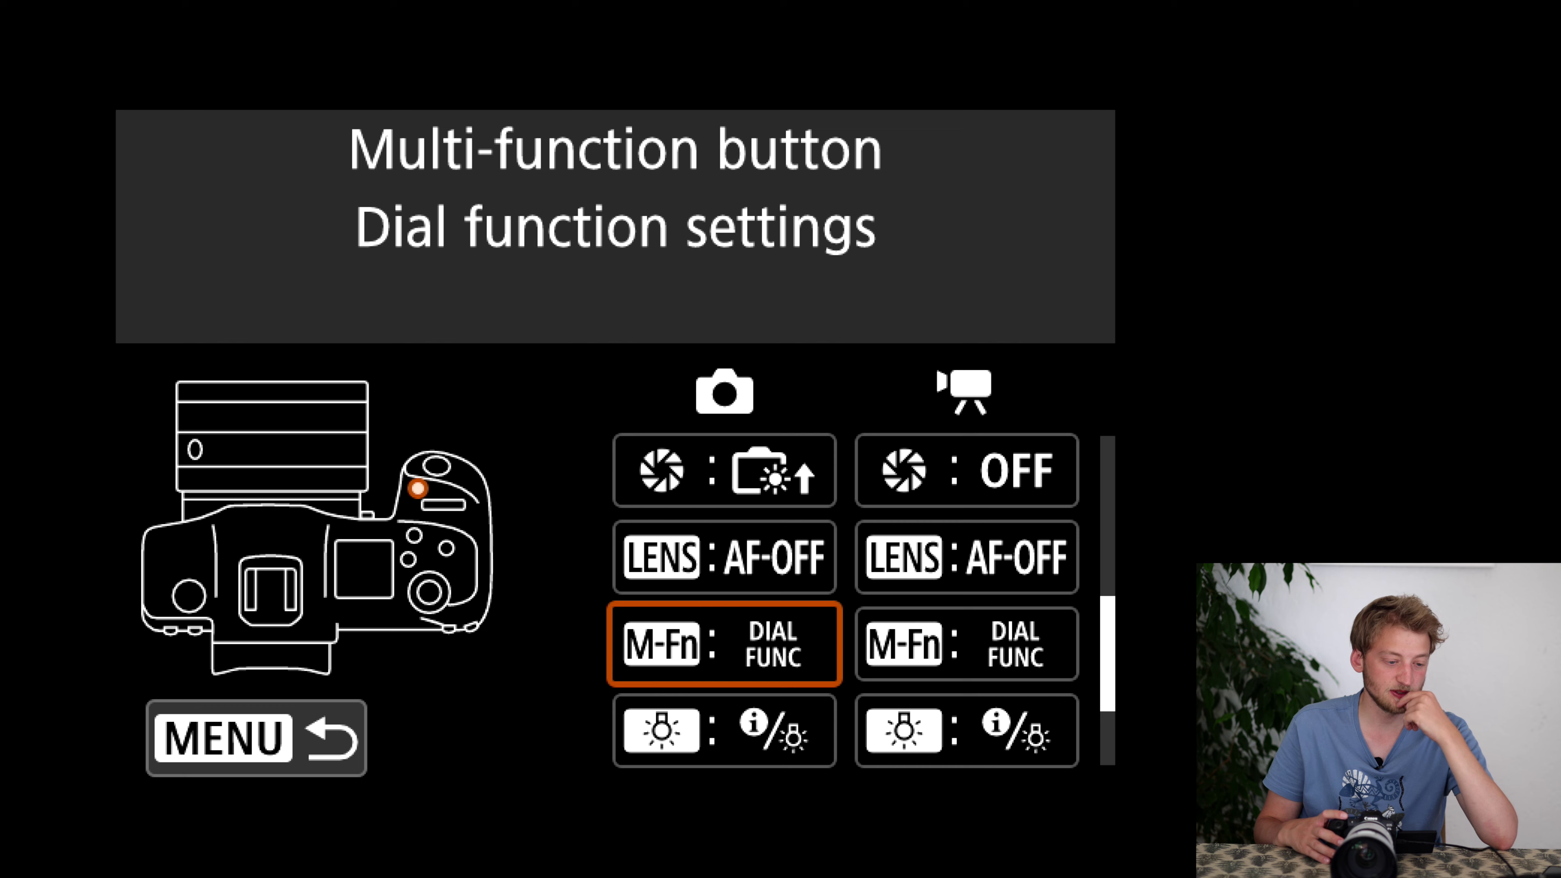
# - Assign Switch to Custom shooting mode to the Multi-function button
pyautogui.press('Return')
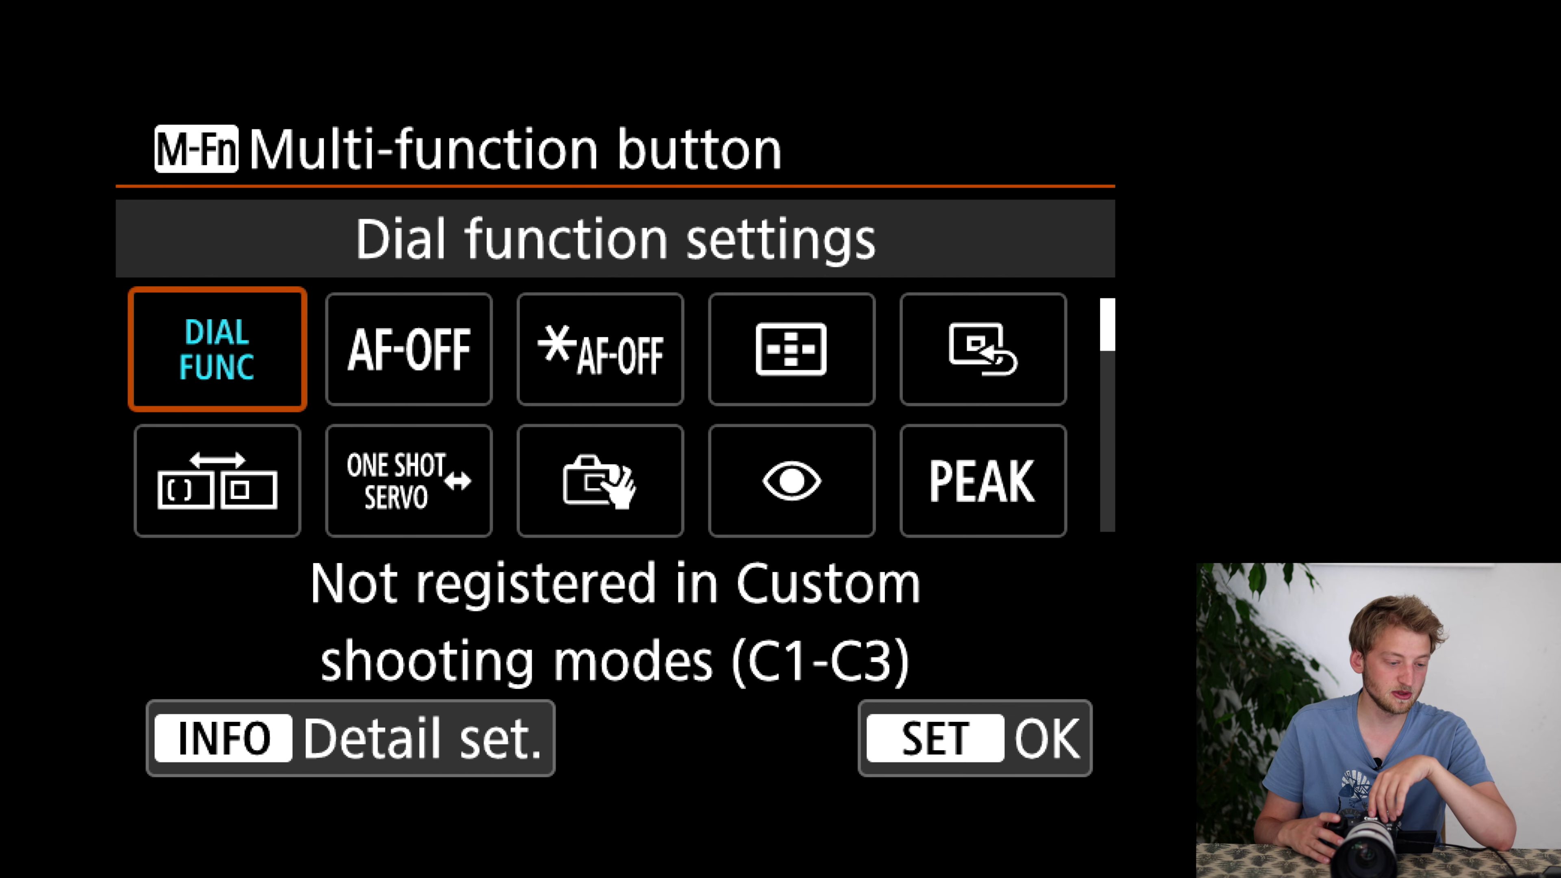
pyautogui.press('Right')
pyautogui.press('Right')
pyautogui.press('Right')
pyautogui.press('Right')
pyautogui.press('Right')
pyautogui.press('Right')
pyautogui.press('Right')
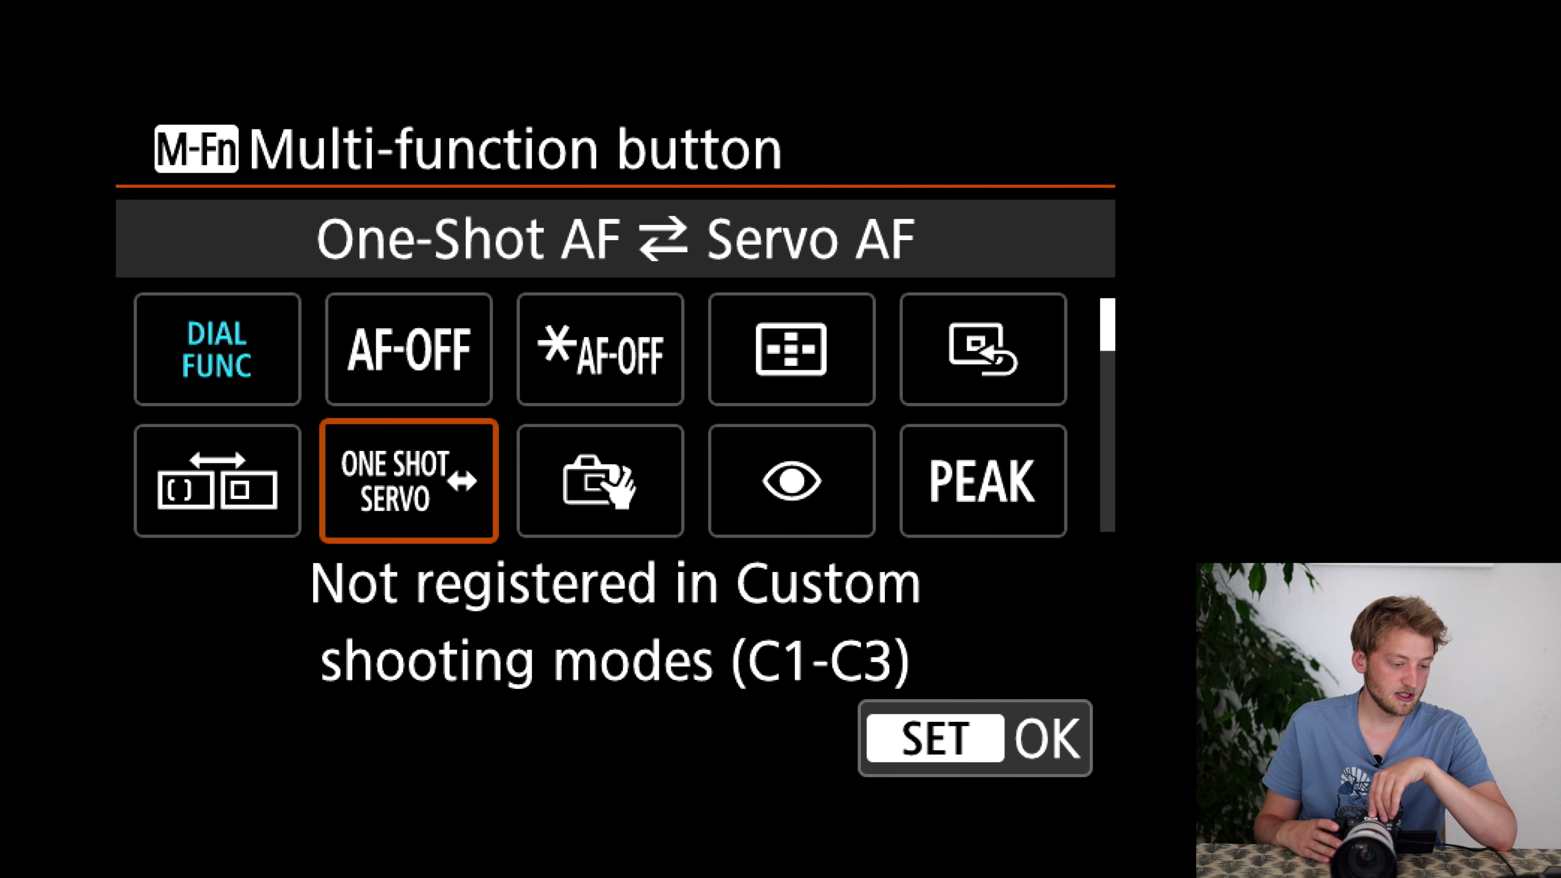
pyautogui.press('Right')
pyautogui.press('Right')
pyautogui.press('Right')
pyautogui.press('Right')
pyautogui.press('Right')
pyautogui.press('Right')
pyautogui.press('Right')
pyautogui.press('Right')
pyautogui.press('Right')
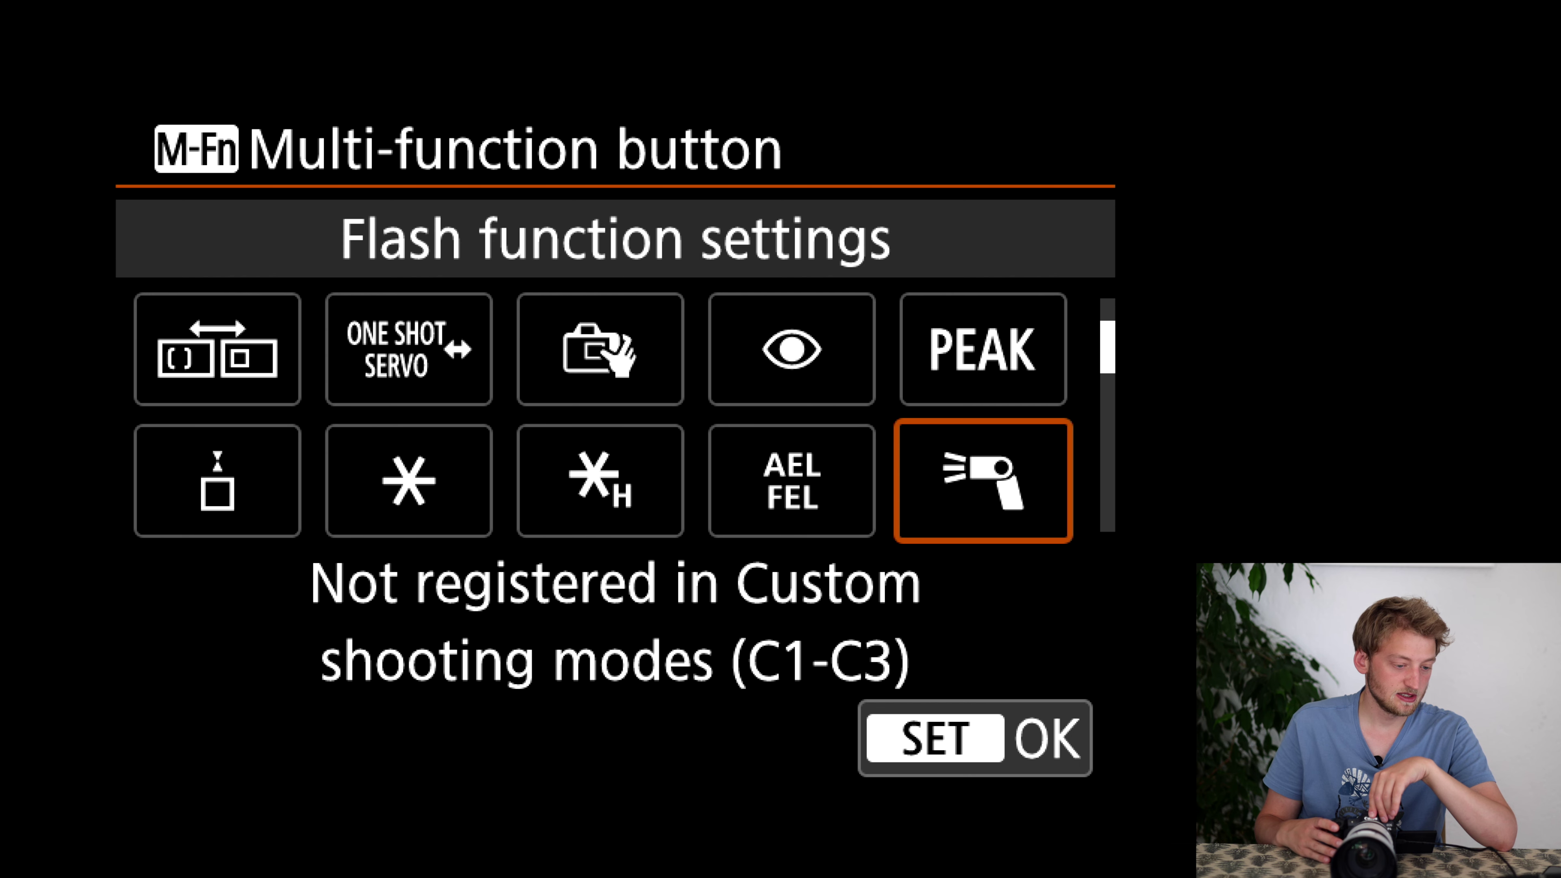
pyautogui.press('Right')
pyautogui.press('Right')
pyautogui.press('Right')
pyautogui.press('Right')
pyautogui.press('Right')
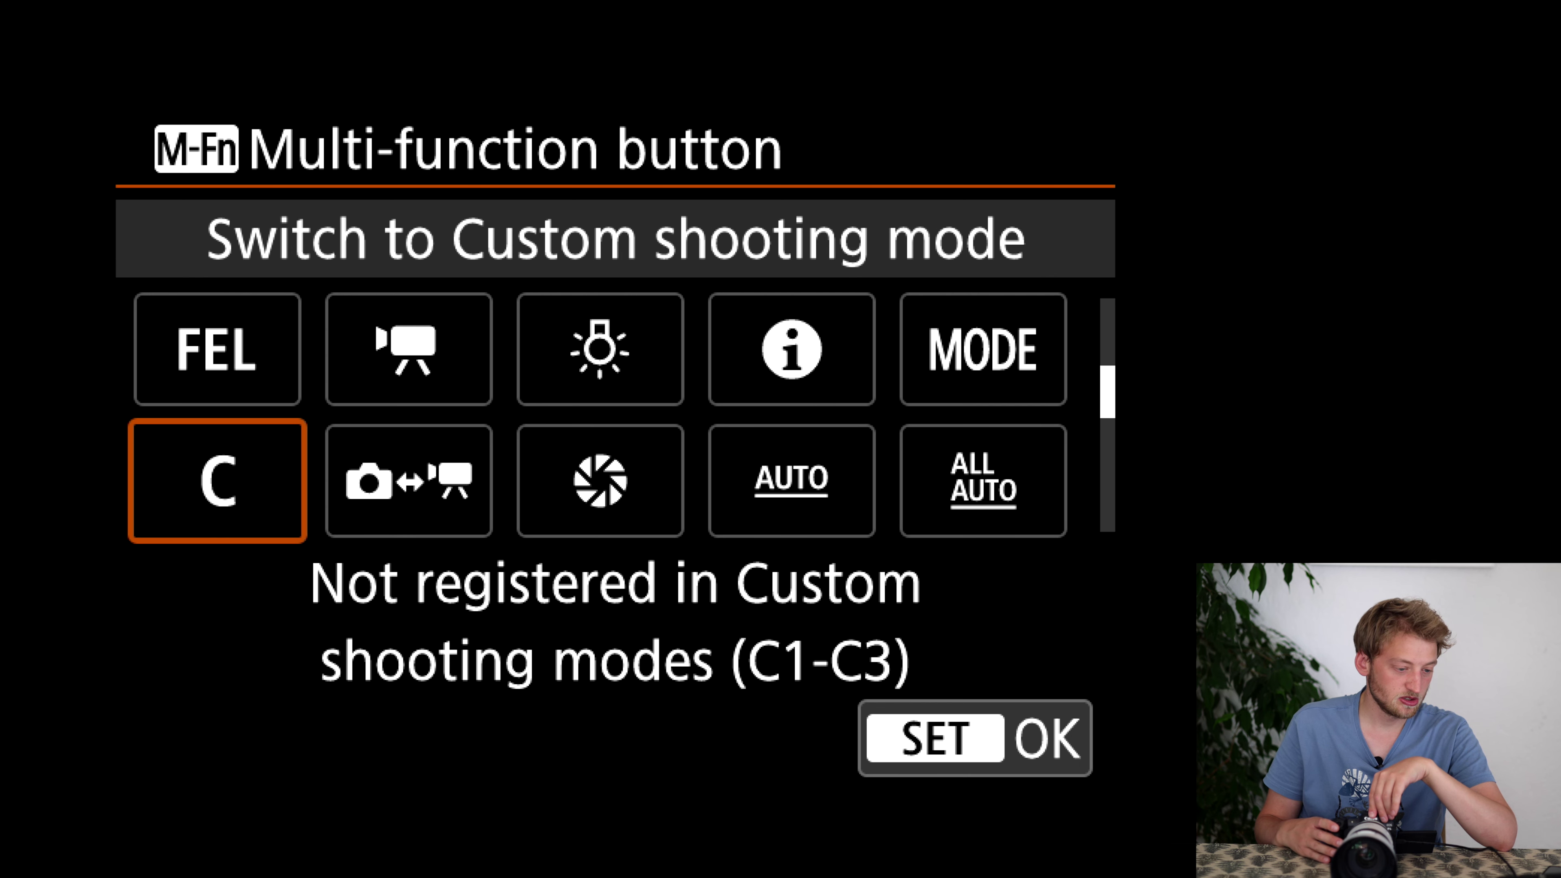
pyautogui.press('Left')
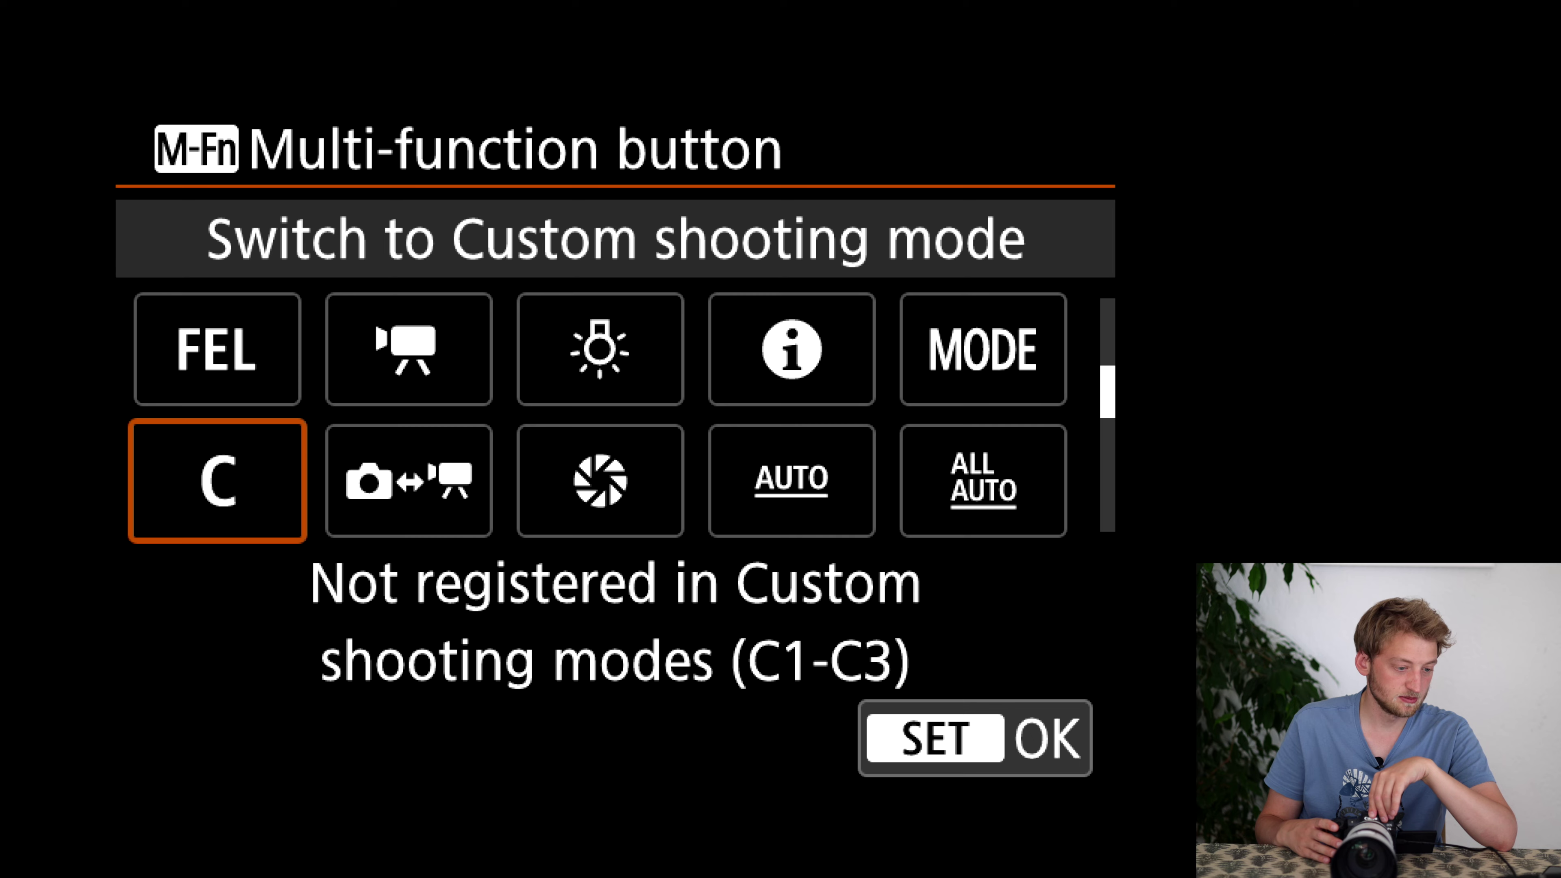
pyautogui.press('Return')
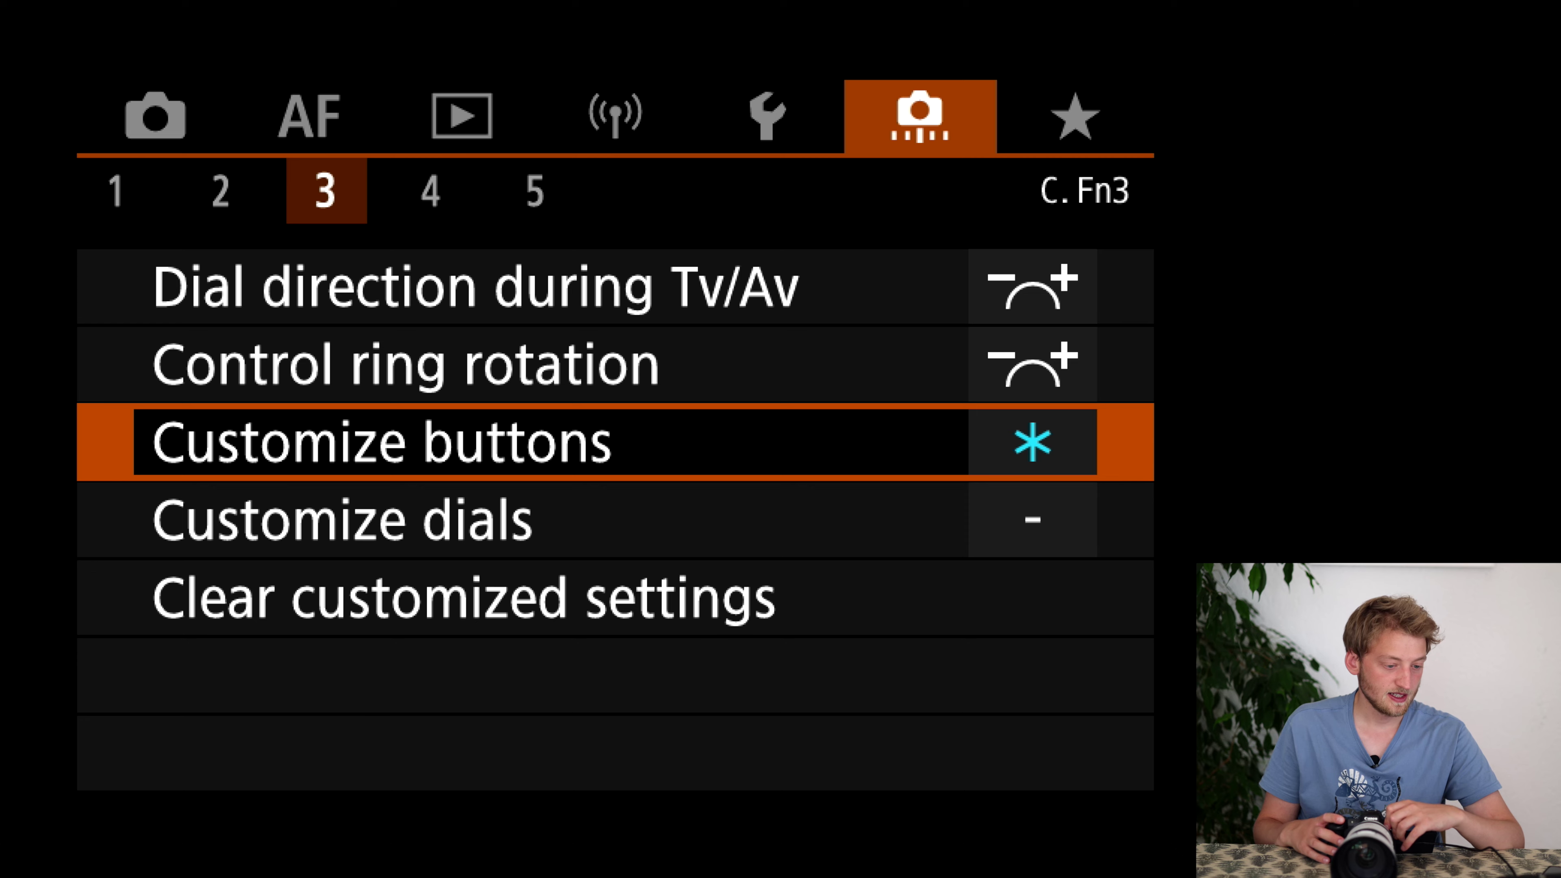
pyautogui.press('Down')
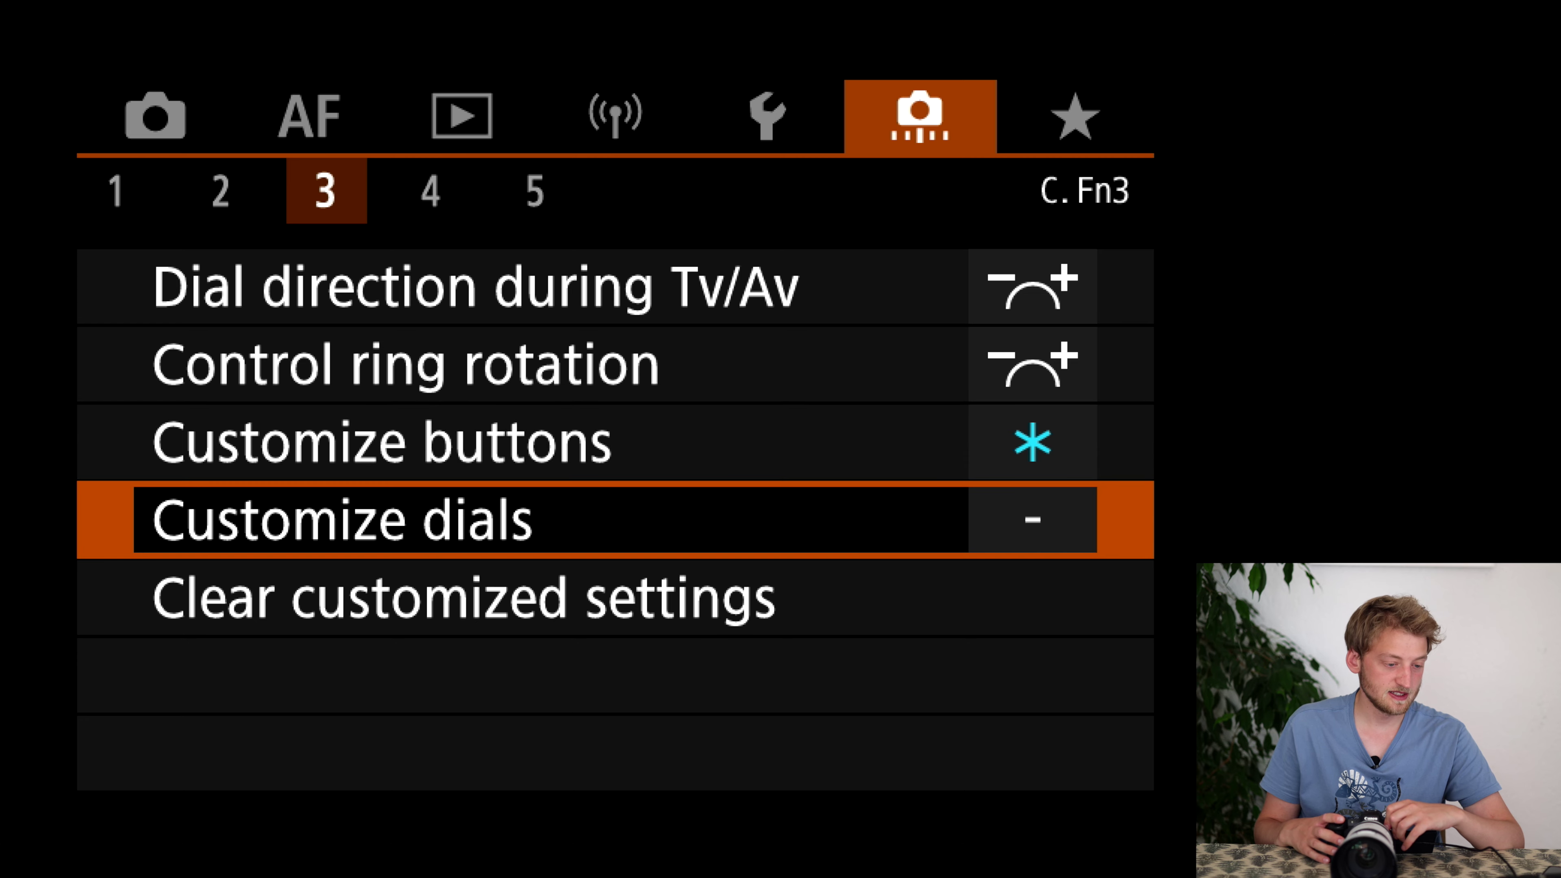
# - Review the dial customization settings without changing them
pyautogui.press('Return')
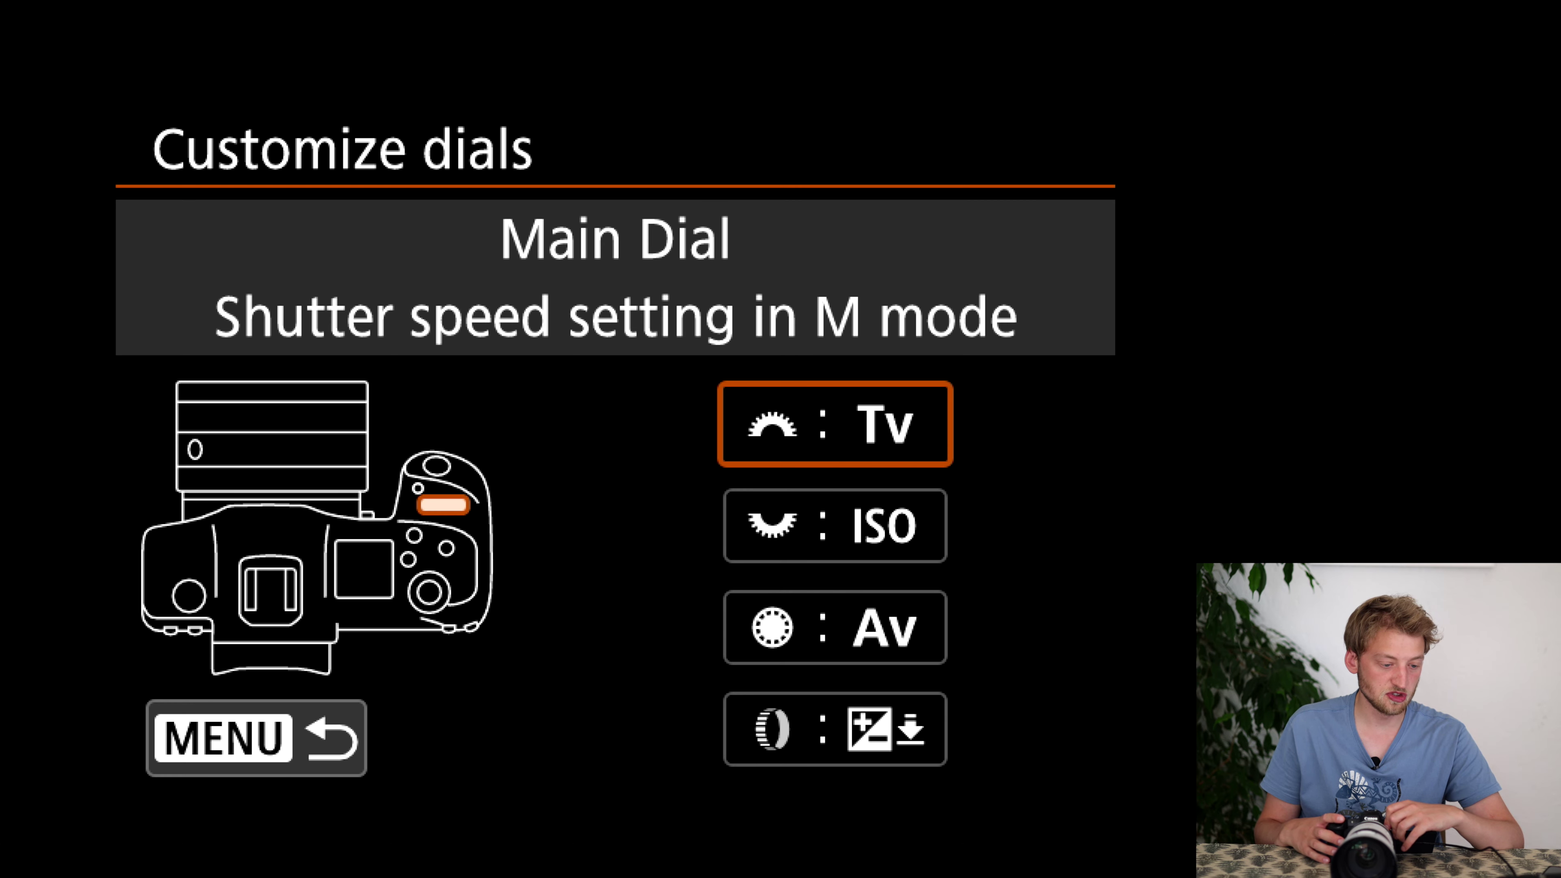
pyautogui.press('Down')
pyautogui.press('Down')
pyautogui.press('Up')
pyautogui.press('Up')
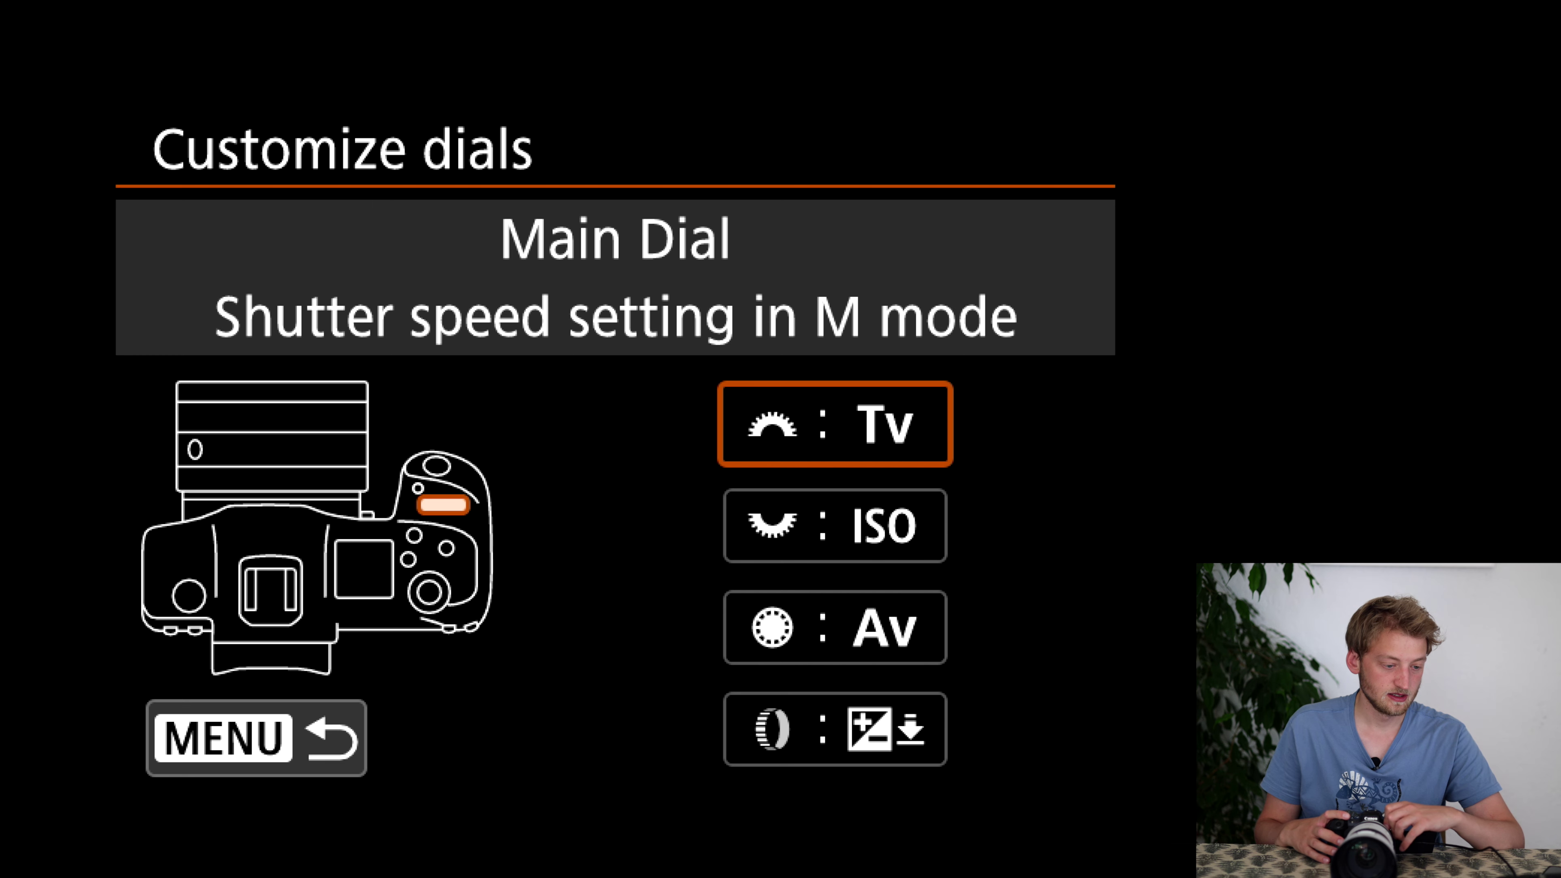
pyautogui.press('Escape')
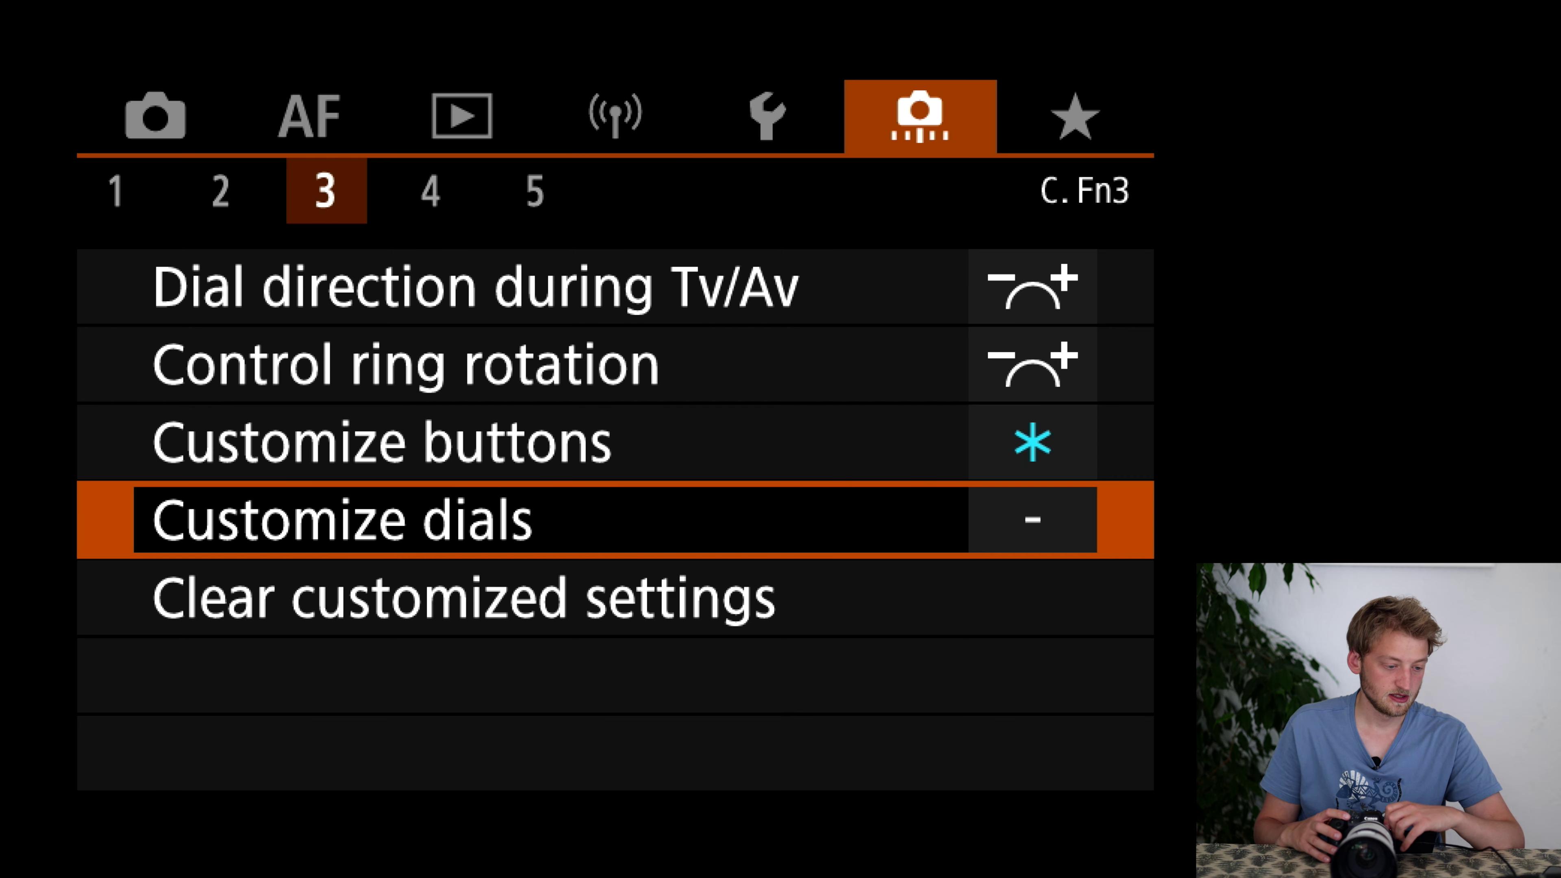
# - On C.Fn4, set Retract lens on power off to Disable
pyautogui.press('Right')
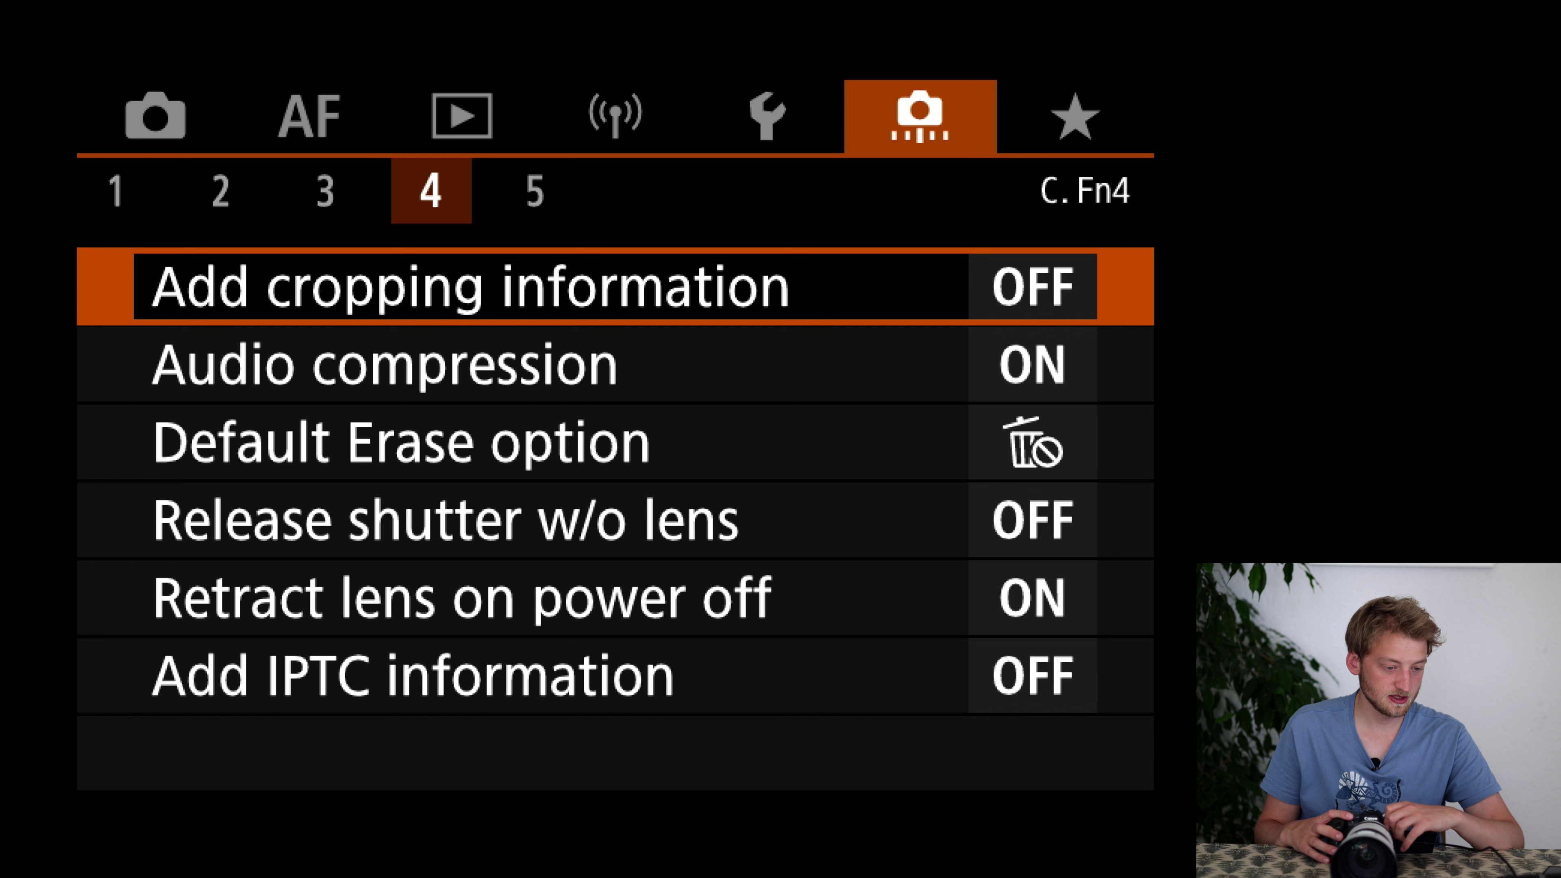
pyautogui.press('Down')
pyautogui.press('Down')
pyautogui.press('Down')
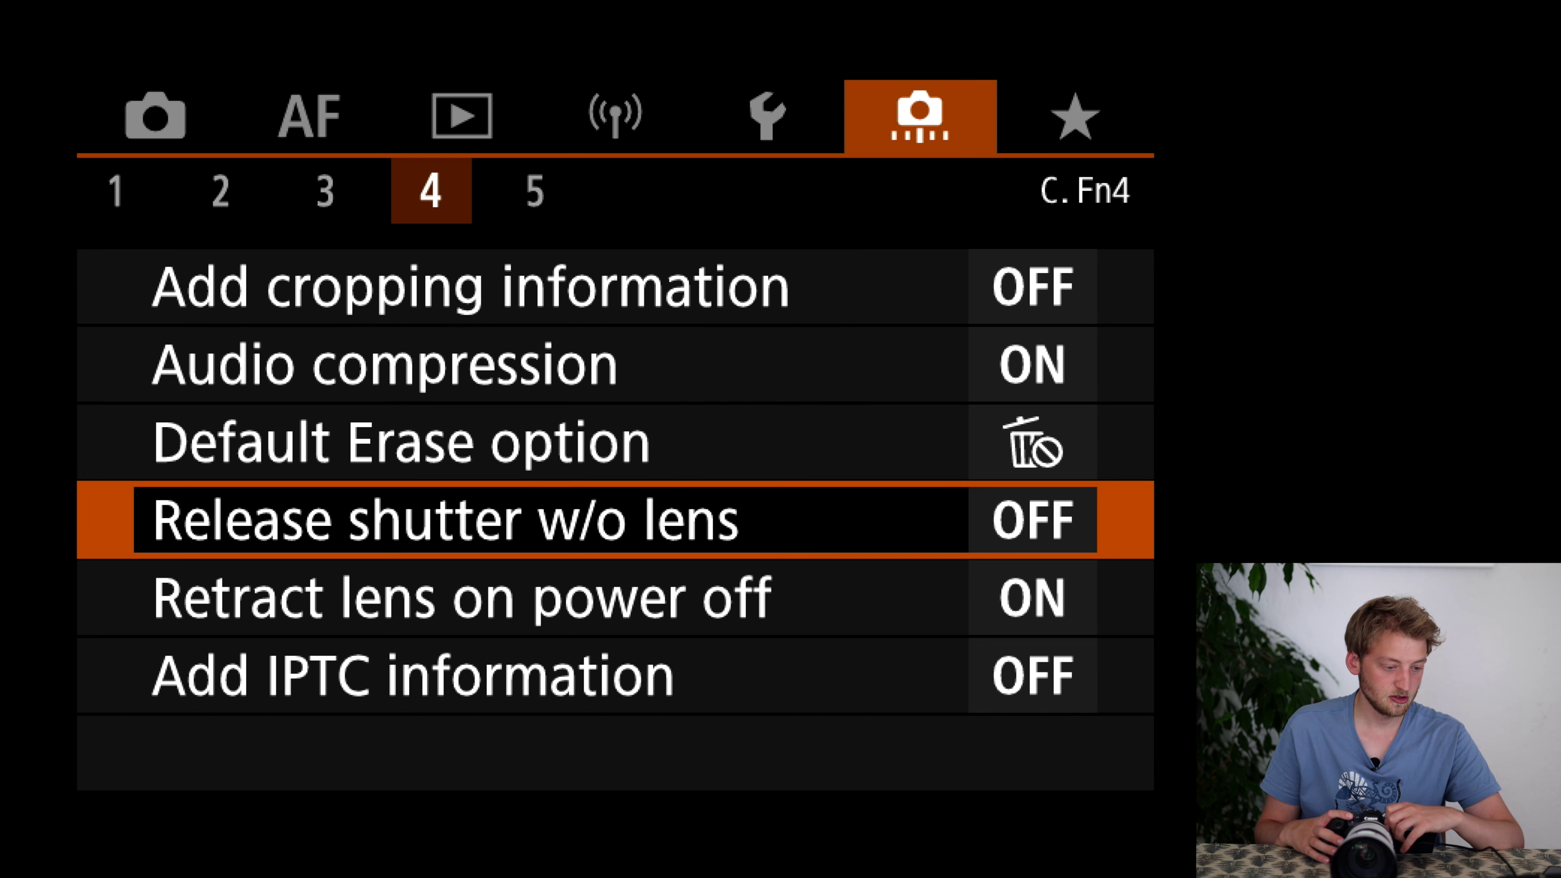
pyautogui.press('Down')
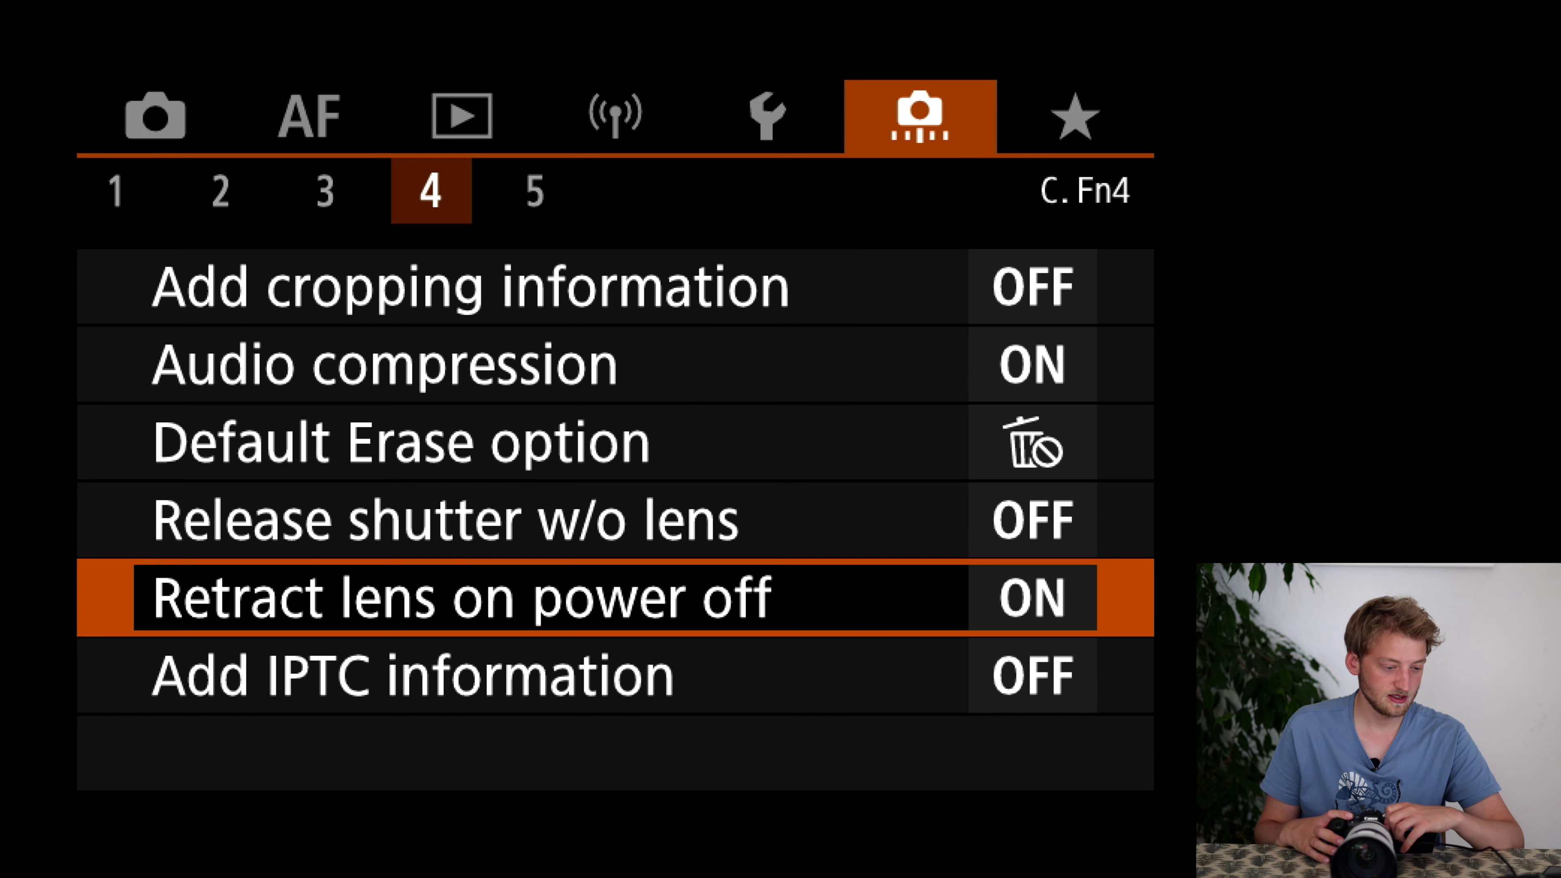
pyautogui.press('Return')
pyautogui.press('Down')
pyautogui.press('Return')
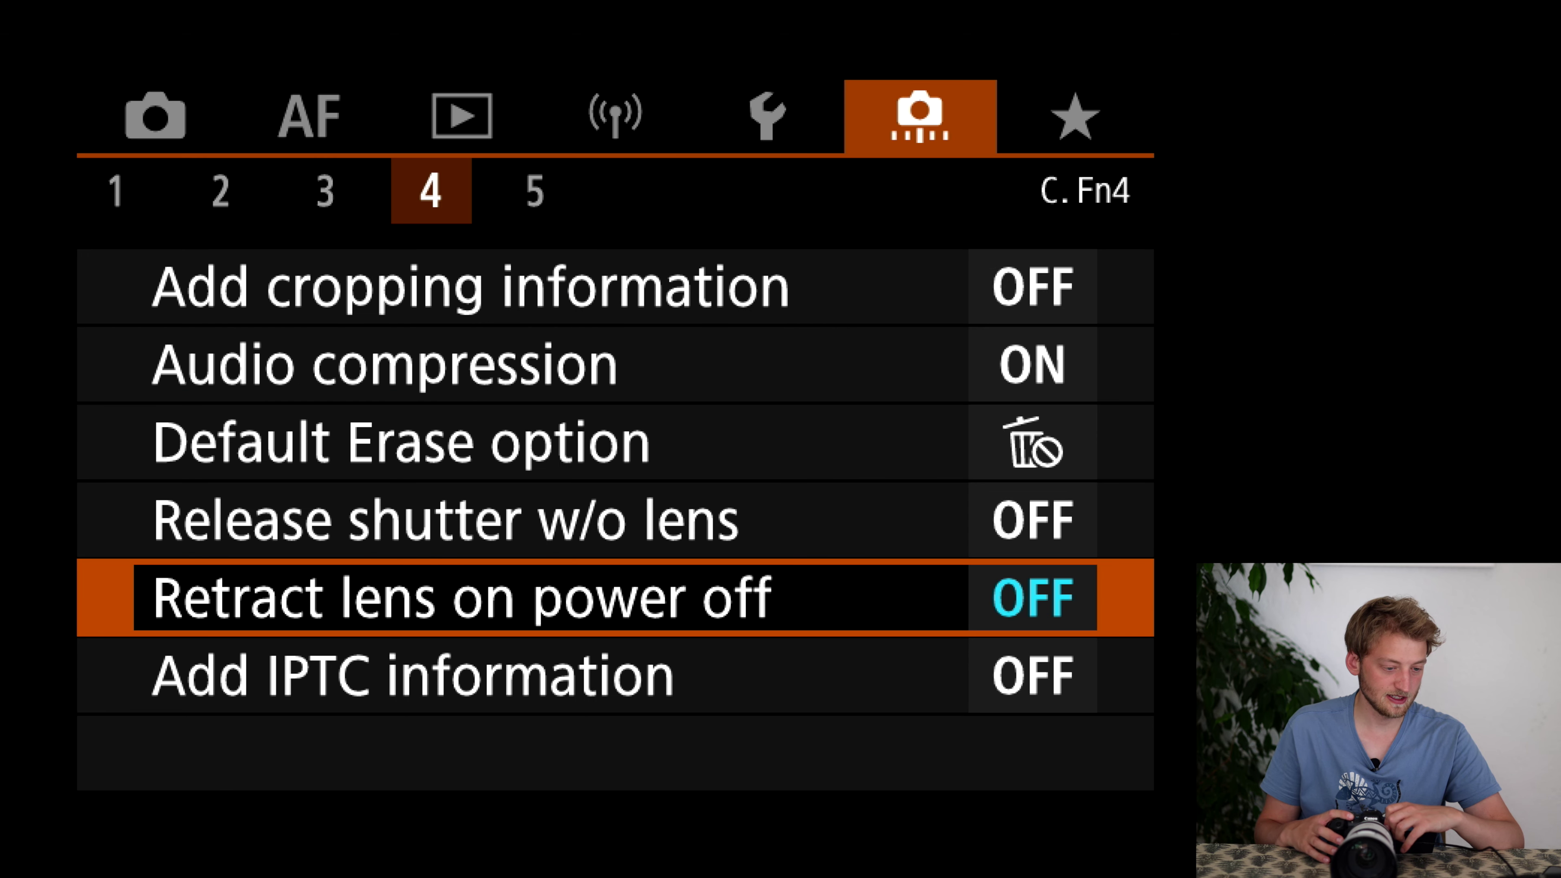
pyautogui.press('Right')
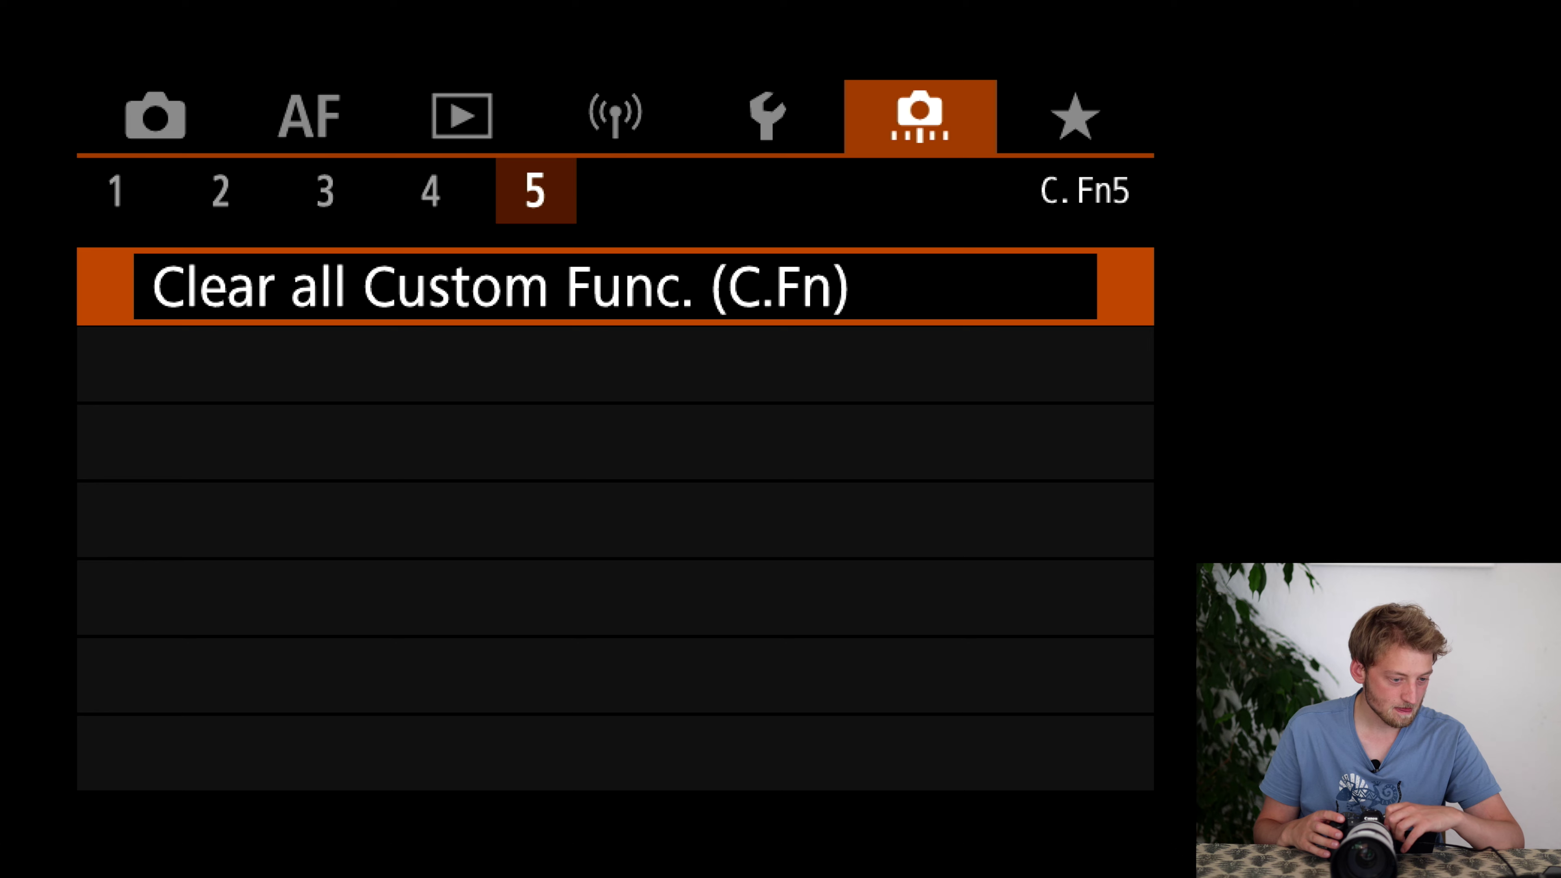
# - Add a new MY MENU1 tab in the My Menu setup
pyautogui.press('Right')
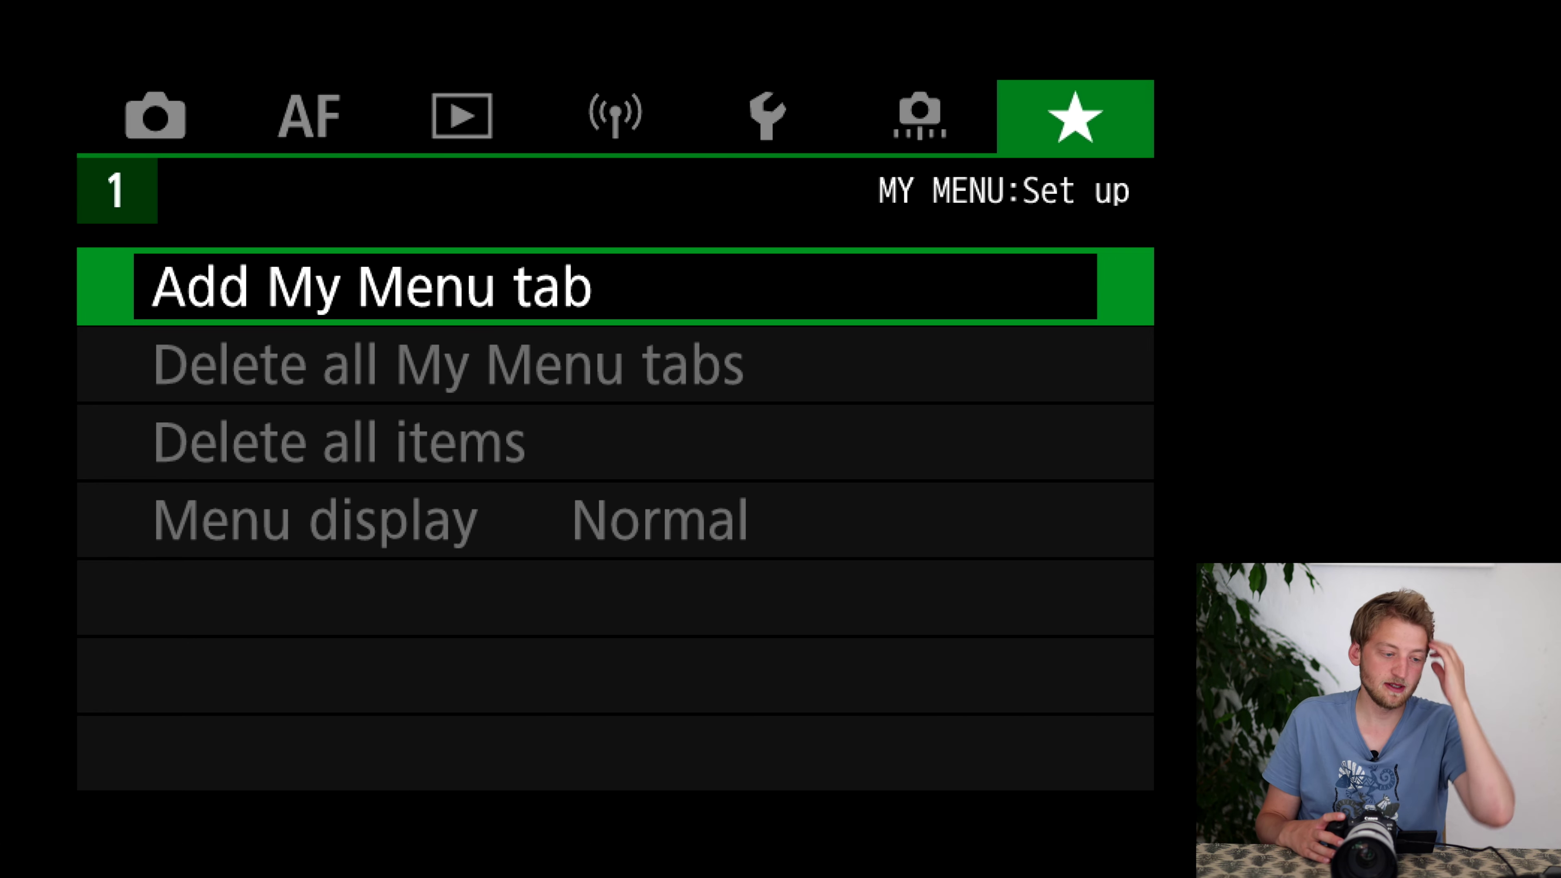
pyautogui.press('Return')
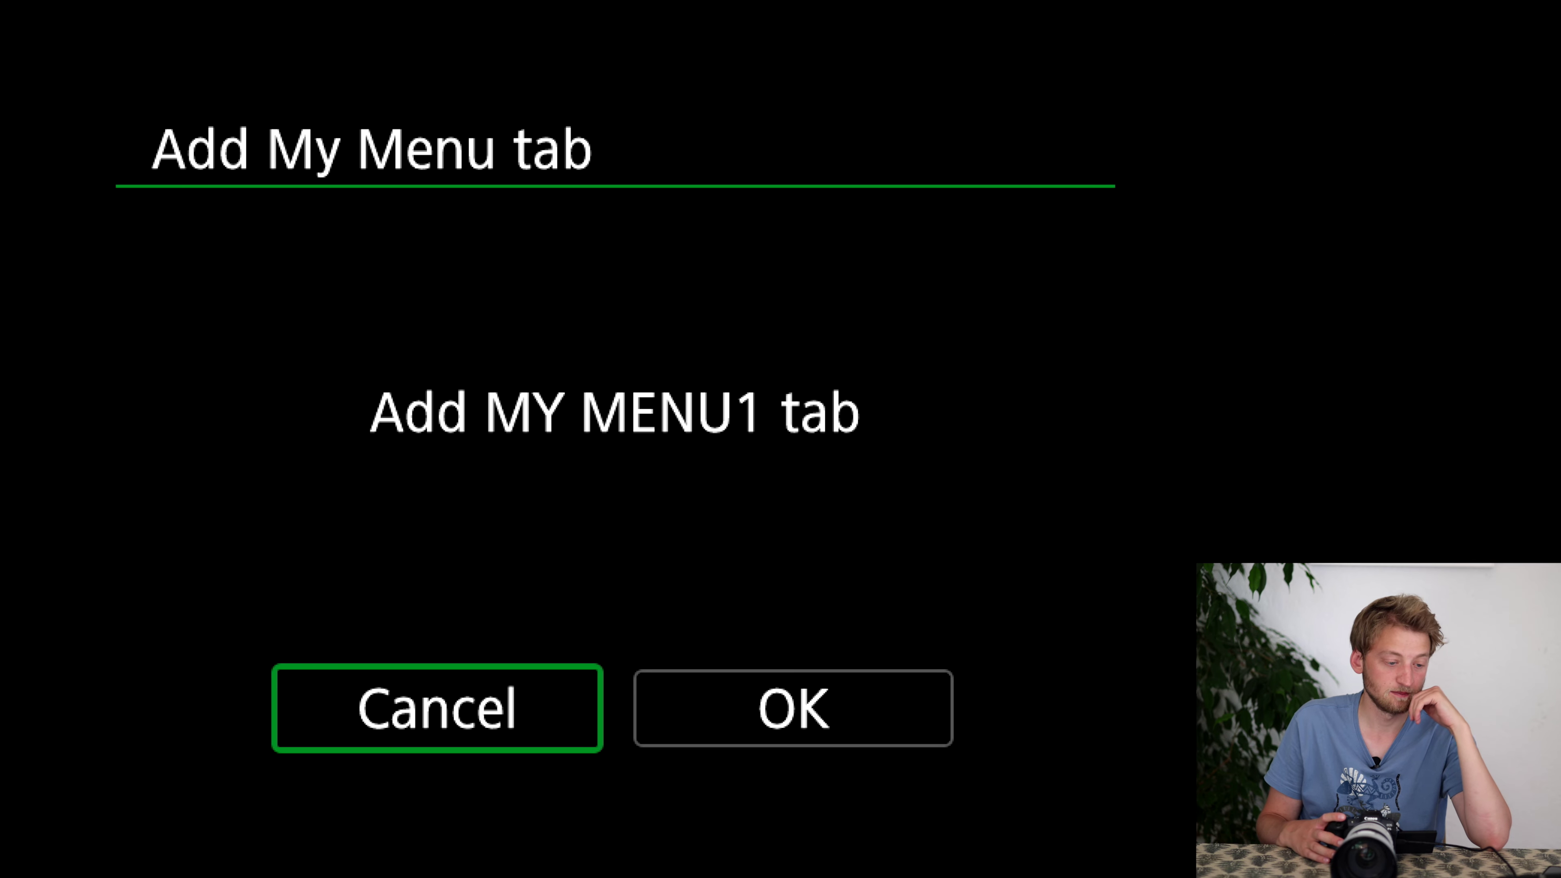
pyautogui.press('Return')
pyautogui.press('Down')
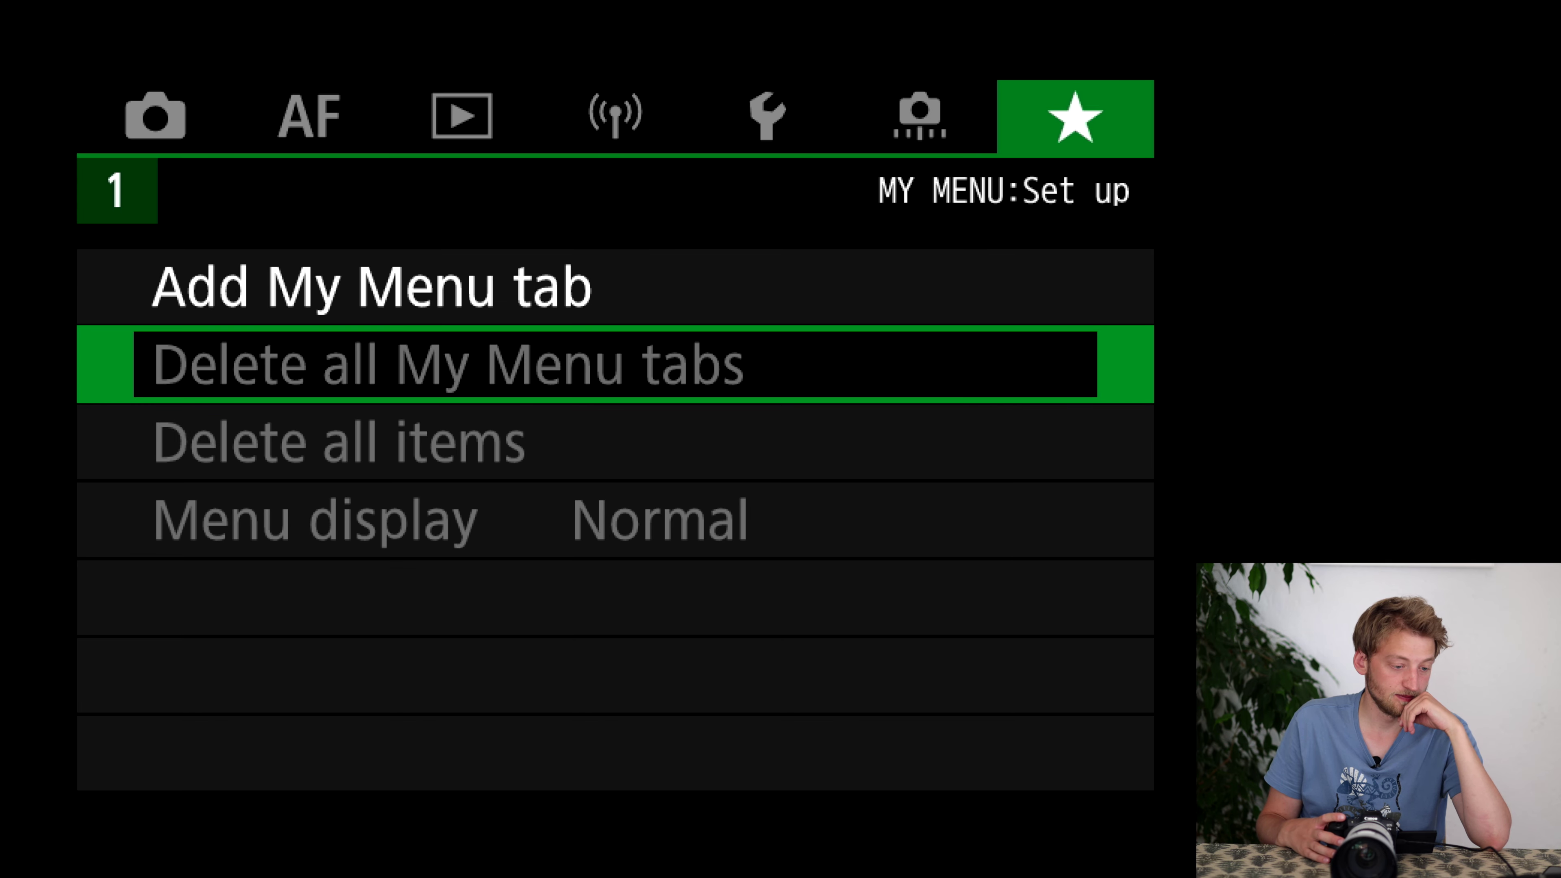
pyautogui.press('Down')
pyautogui.press('Up')
pyautogui.press('Up')
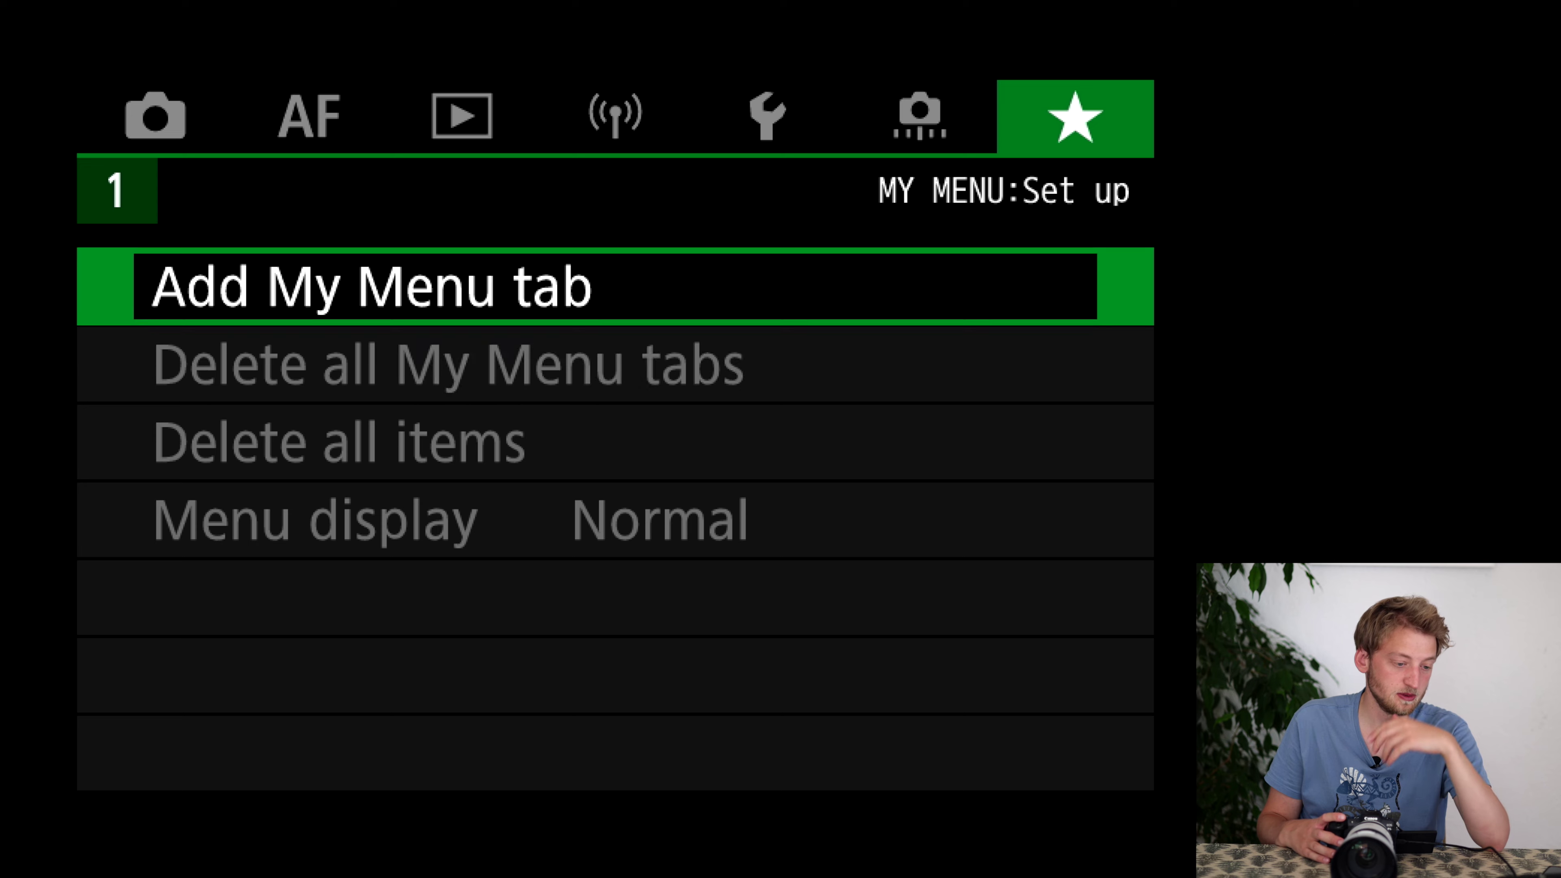
pyautogui.press('Return')
pyautogui.press('Right')
pyautogui.press('Return')
pyautogui.press('Return')
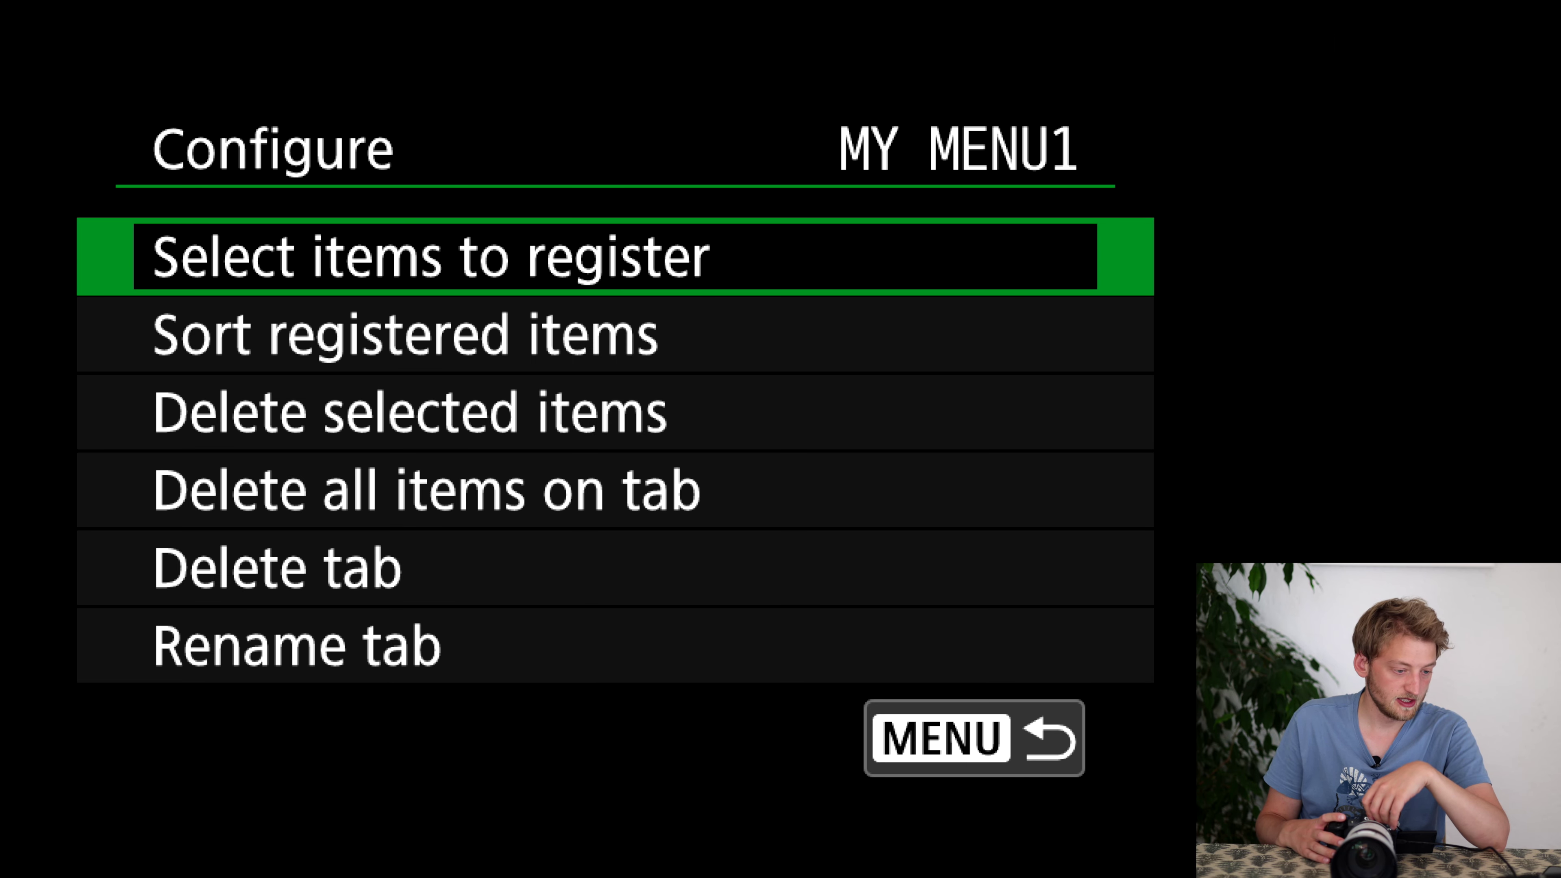
# - Register Shutter mode to MY MENU1
pyautogui.press('Return')
pyautogui.press('Down')
pyautogui.press('Down')
pyautogui.press('Down')
pyautogui.press('Down')
pyautogui.press('Down')
pyautogui.press('Down')
pyautogui.press('Down')
pyautogui.press('Down')
pyautogui.press('Down')
pyautogui.press('Down')
pyautogui.press('Down')
pyautogui.press('Down')
pyautogui.press('Down')
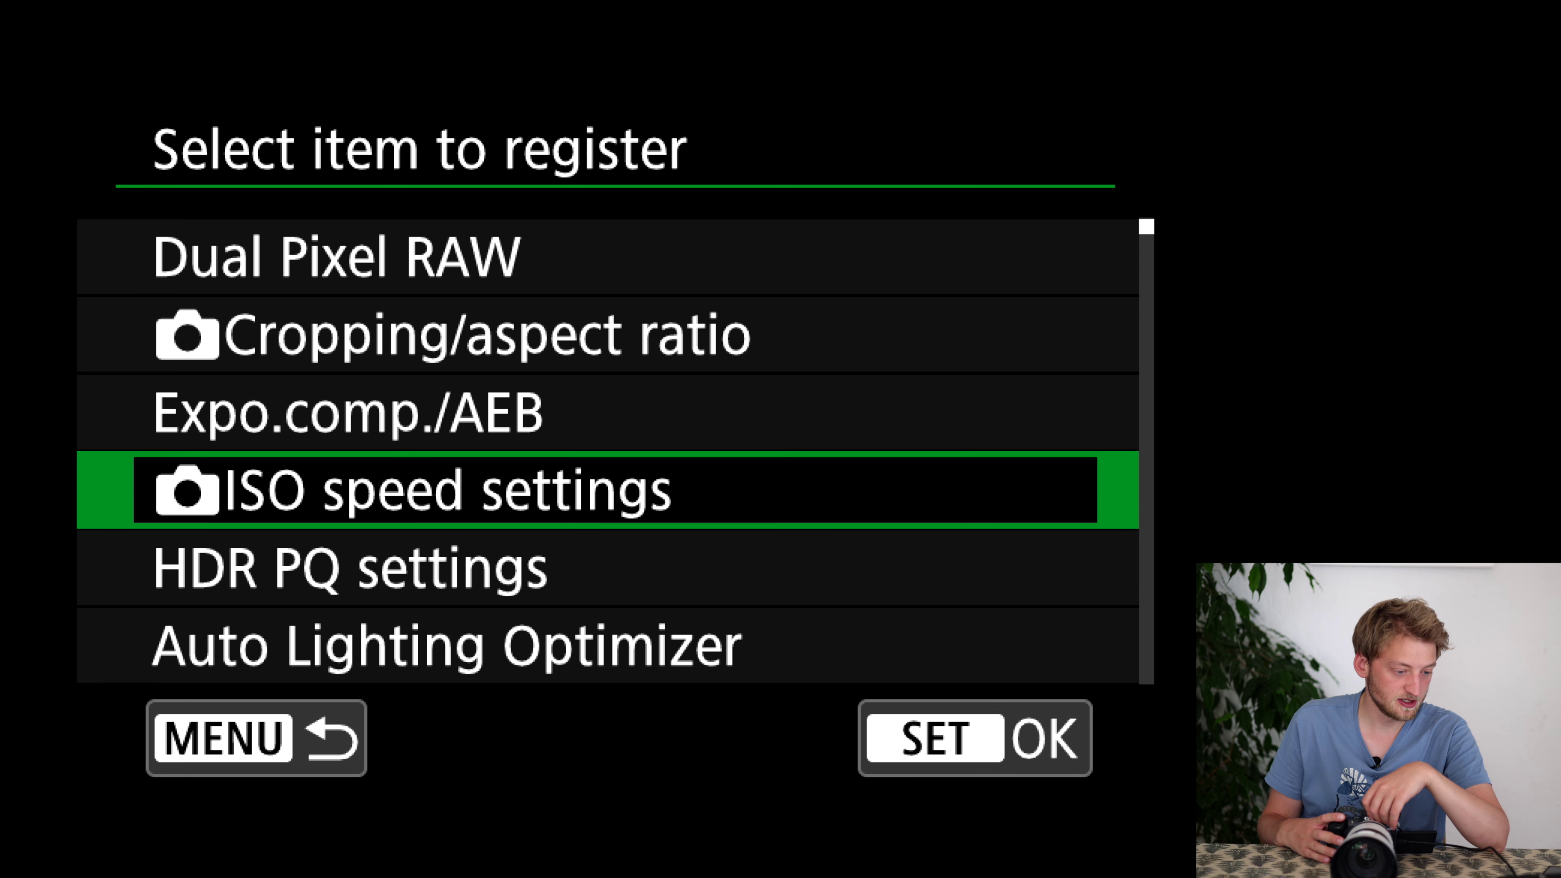
pyautogui.press('Down')
pyautogui.press('Down')
pyautogui.press('Down')
pyautogui.press('Down')
pyautogui.press('Down')
pyautogui.press('Down')
pyautogui.press('Down')
pyautogui.press('Down')
pyautogui.press('Down')
pyautogui.press('Down')
pyautogui.press('Down')
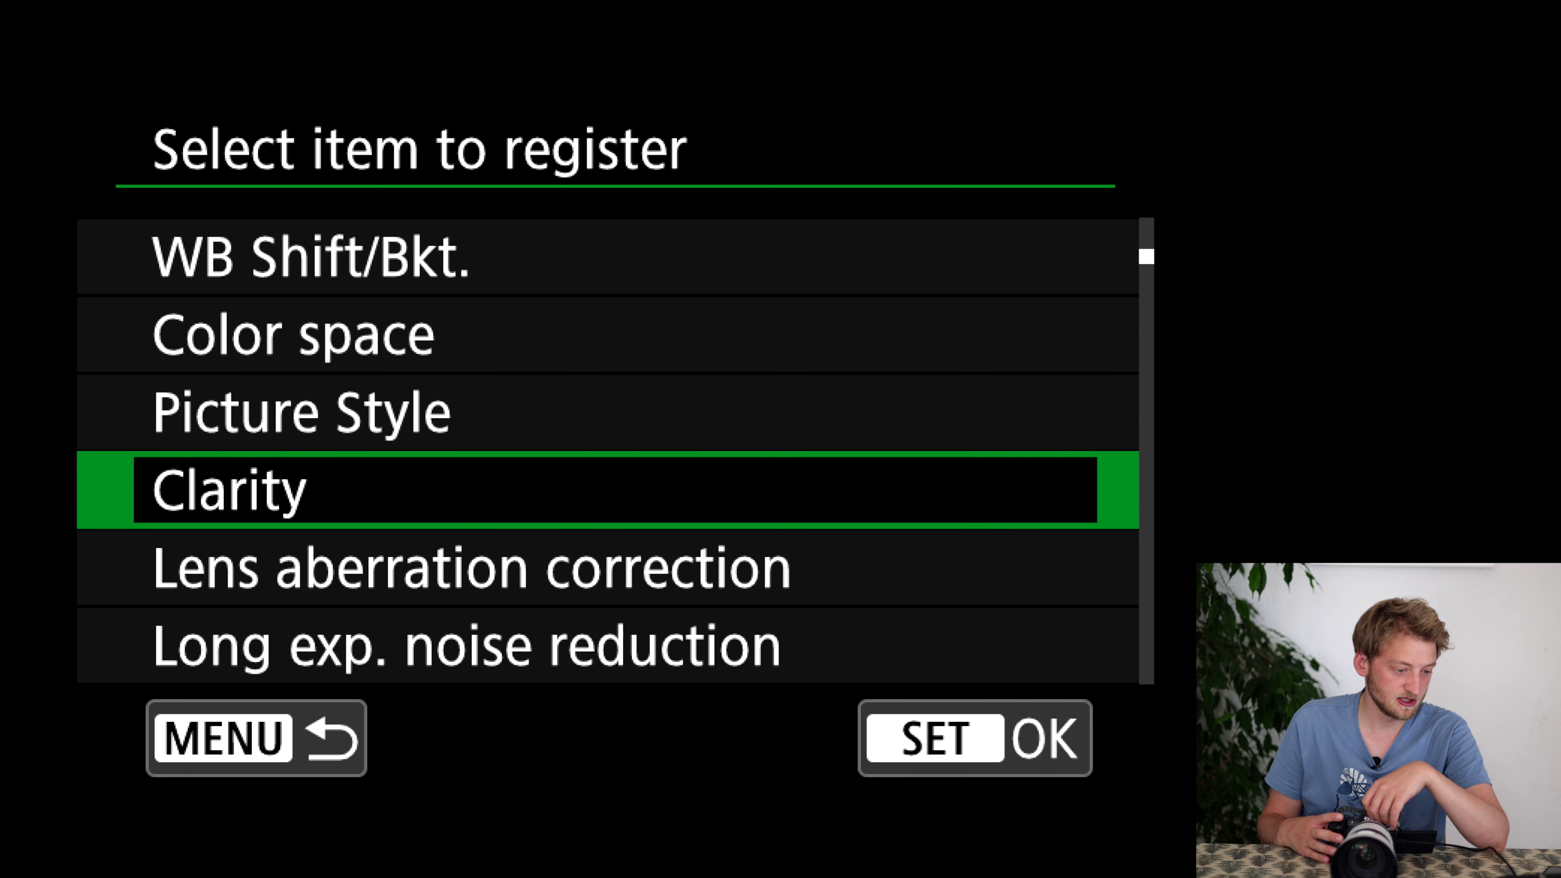
pyautogui.press('Down')
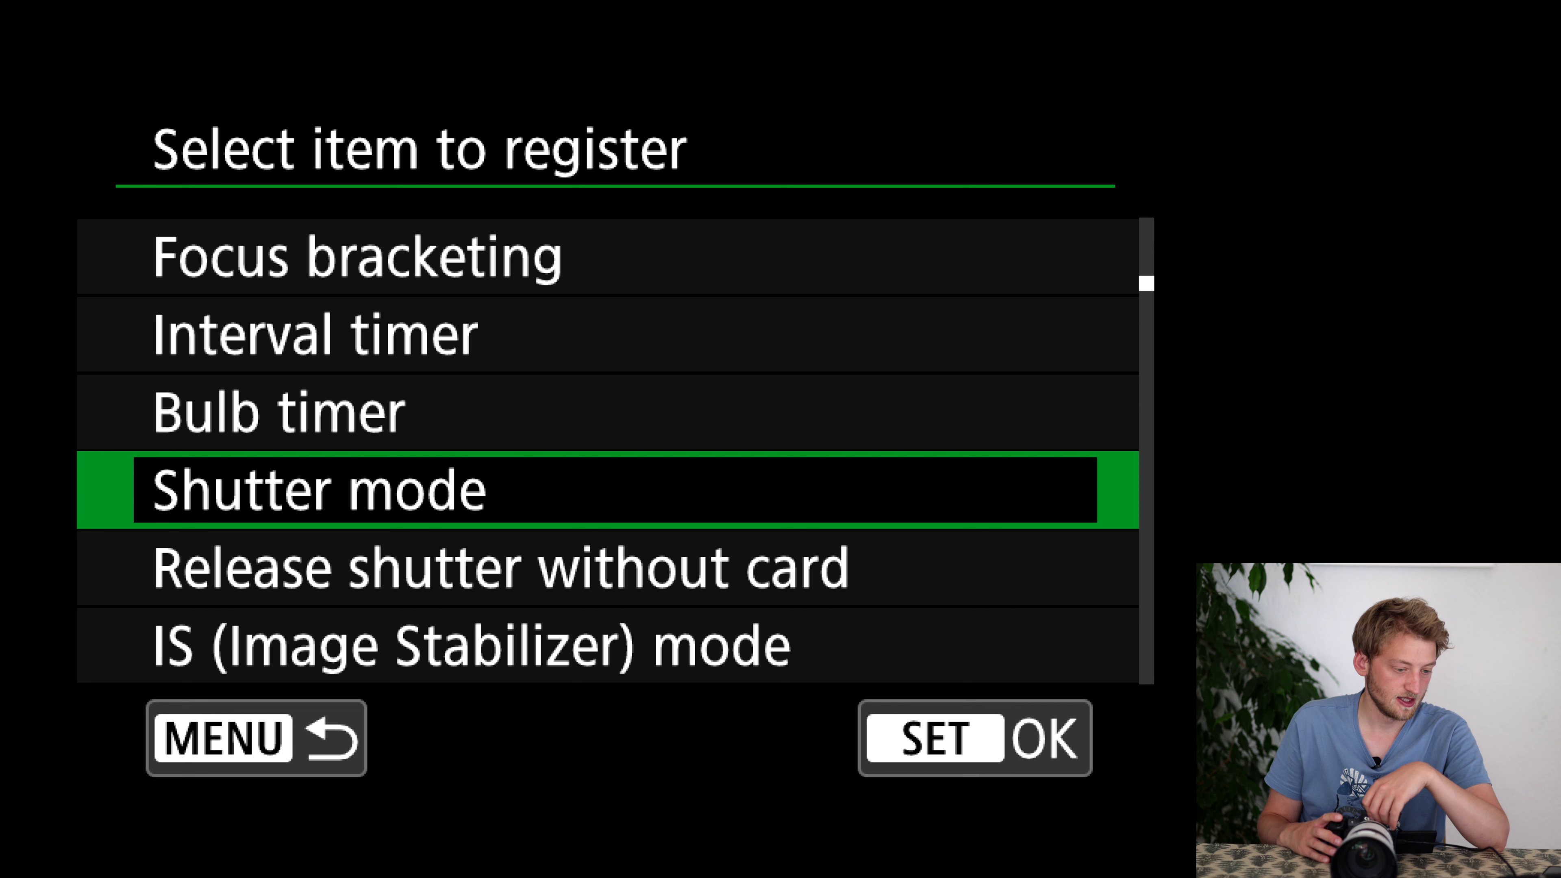
pyautogui.press('Return')
pyautogui.press('Right')
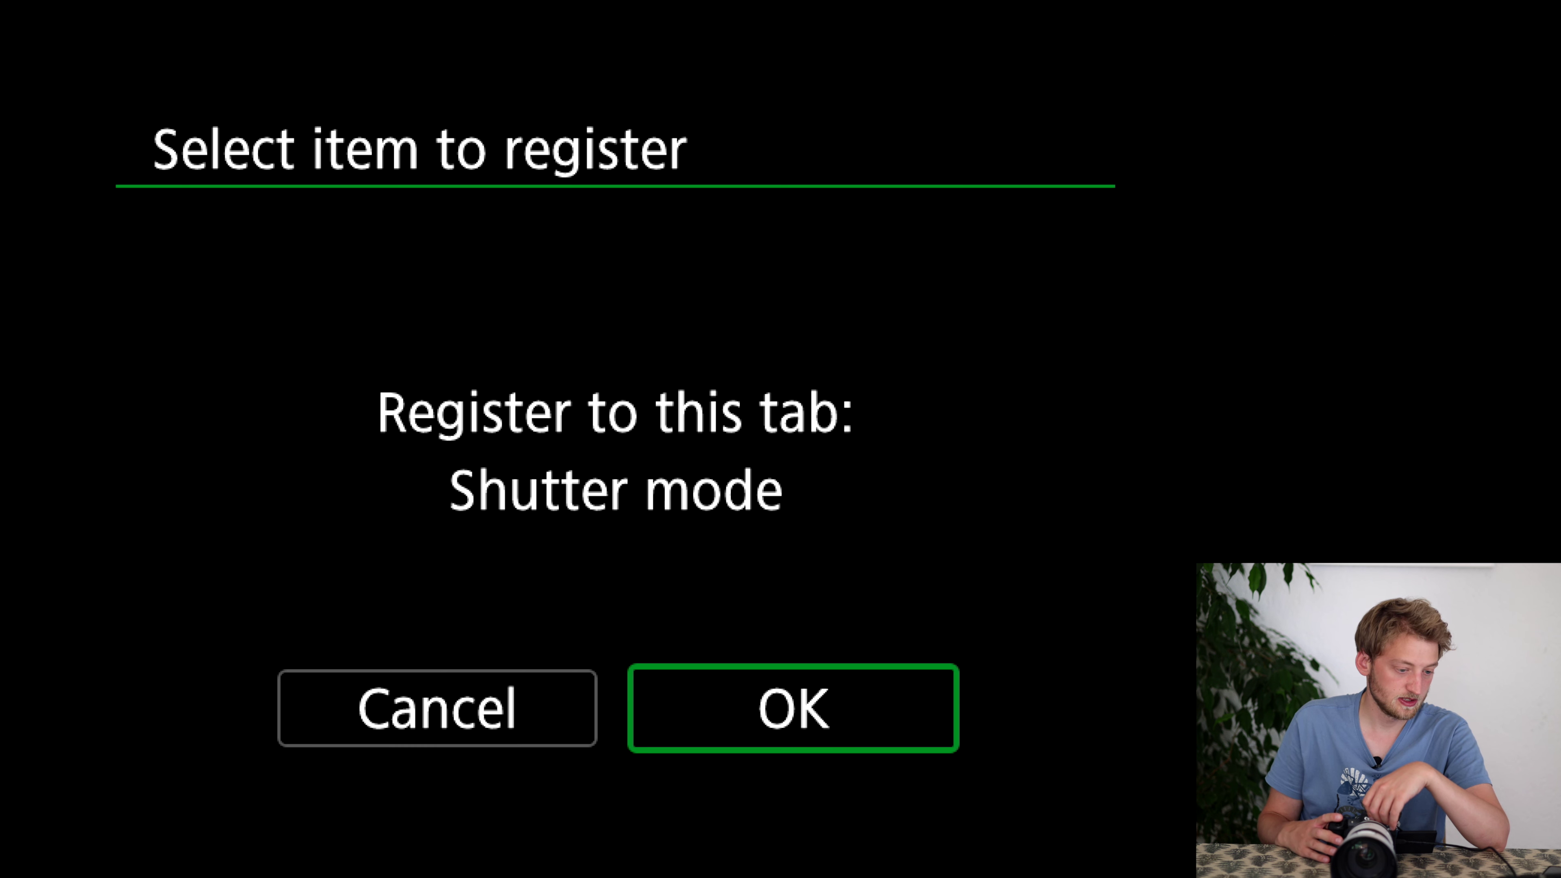
pyautogui.press('Return')
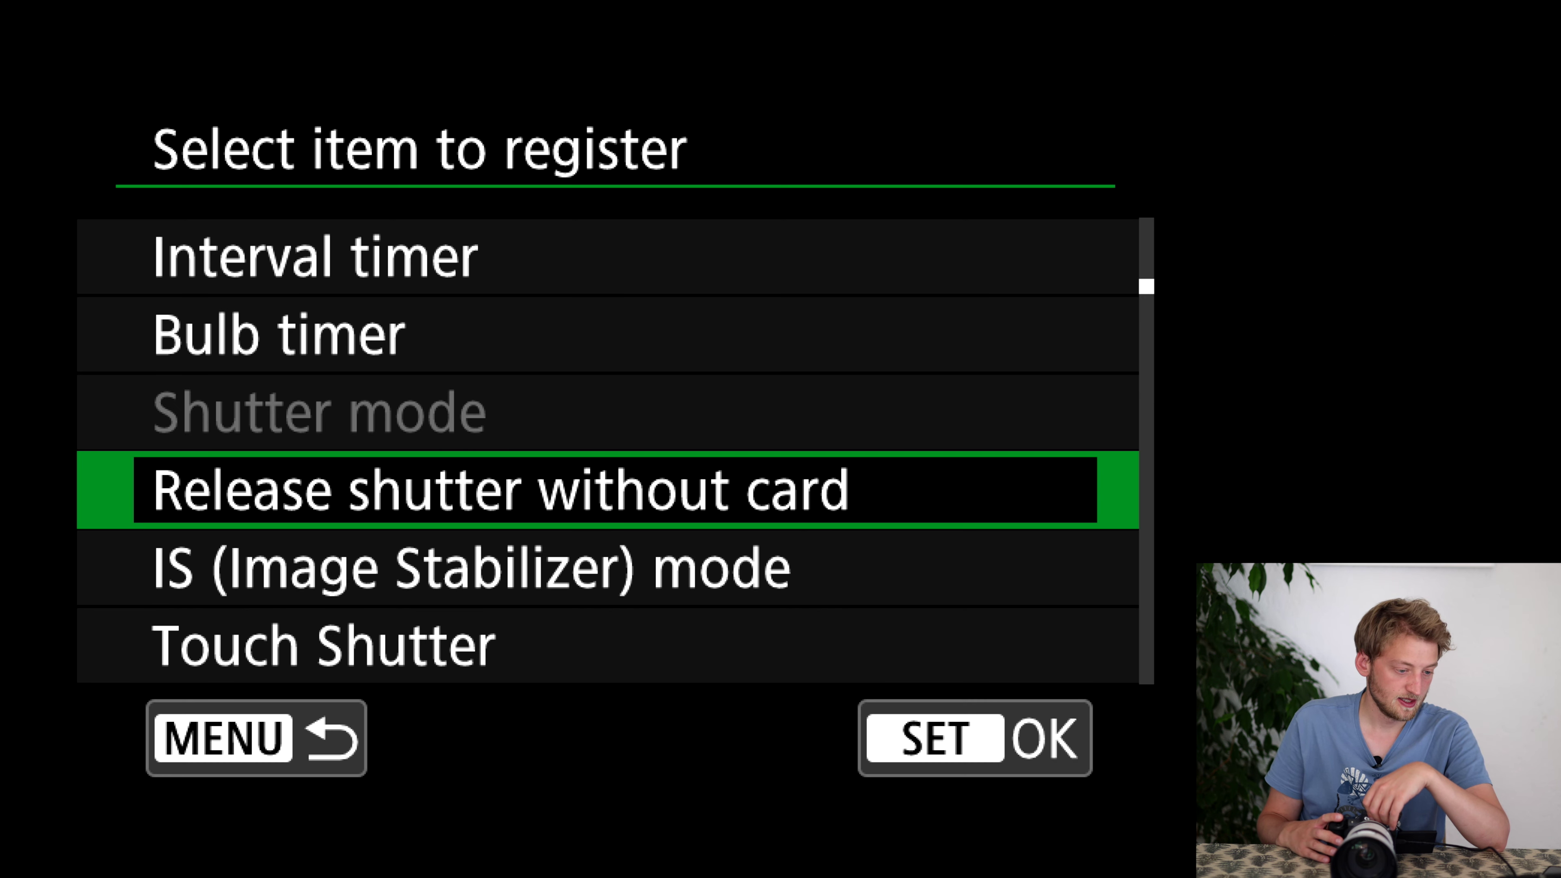
# - Browse the remaining registrable settings, check the Shutter mode entry, and exit to shooting
pyautogui.press('Down')
pyautogui.press('Down')
pyautogui.press('Down')
pyautogui.press('Down')
pyautogui.press('Down')
pyautogui.press('Down')
pyautogui.press('Down')
pyautogui.press('Down')
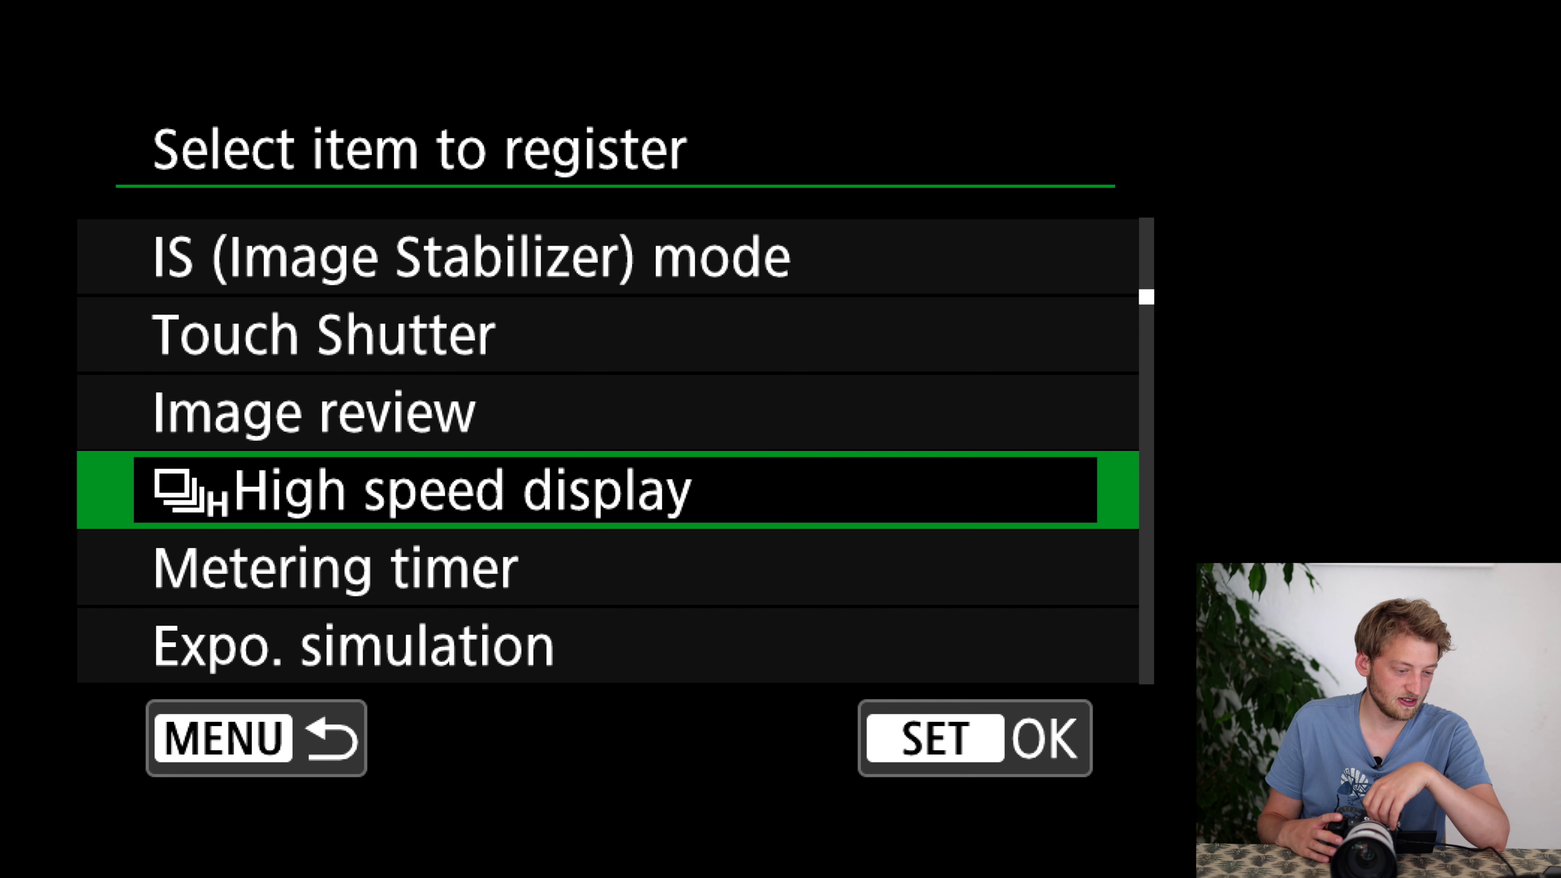
pyautogui.press('Down')
pyautogui.press('Down')
pyautogui.press('Down')
pyautogui.press('Down')
pyautogui.press('Down')
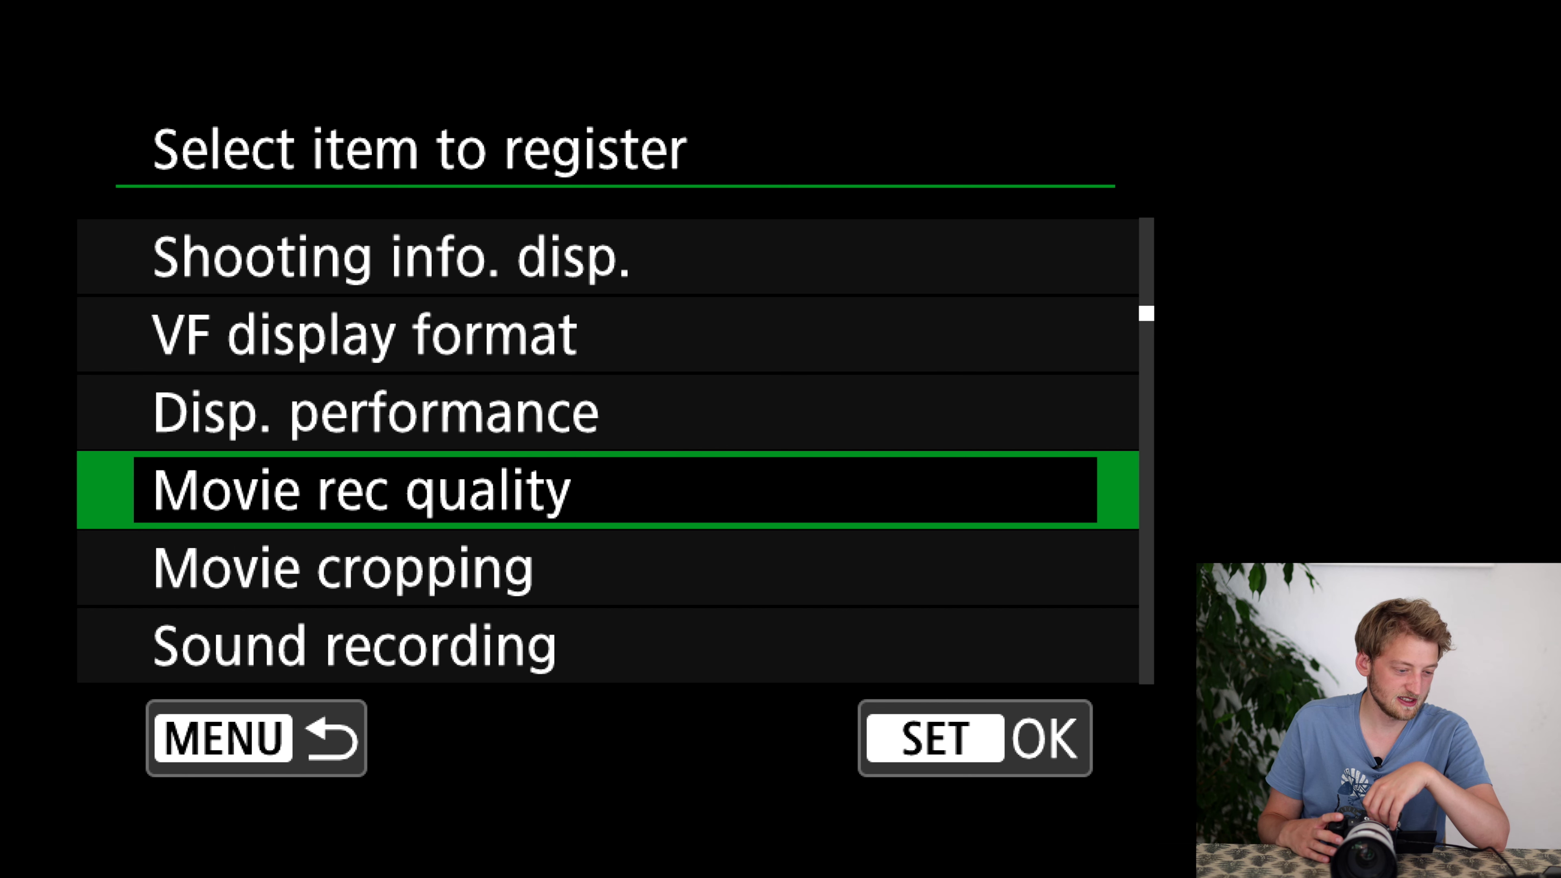
pyautogui.press('Down')
pyautogui.press('Down')
pyautogui.press('Down')
pyautogui.press('Down')
pyautogui.press('Down')
pyautogui.press('Down')
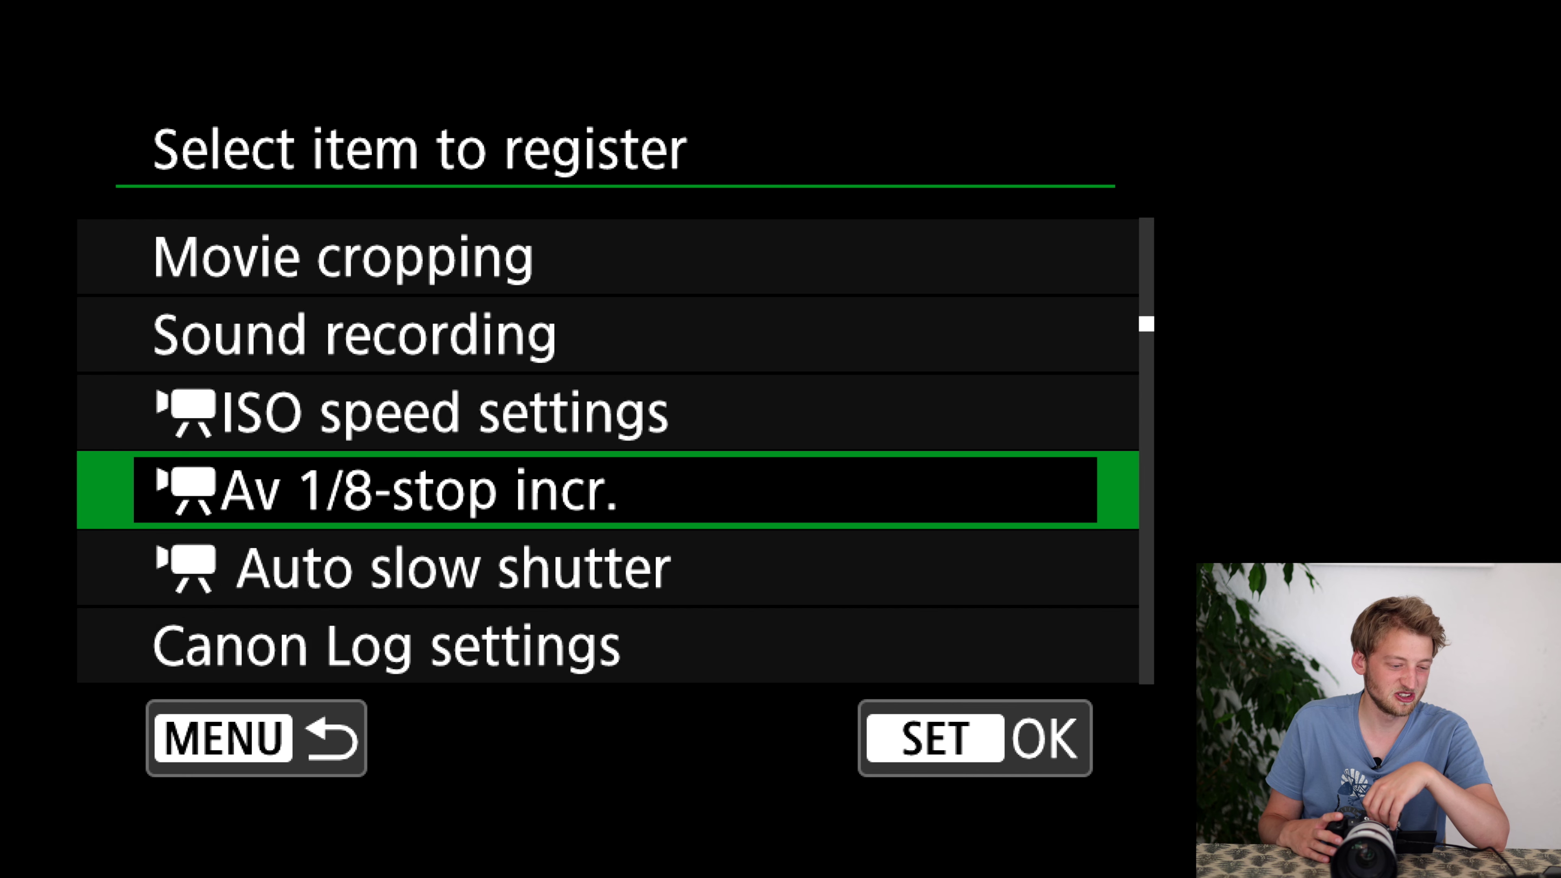
pyautogui.press('Down')
pyautogui.press('Down')
pyautogui.press('Down')
pyautogui.press('Down')
pyautogui.press('Down')
pyautogui.press('Down')
pyautogui.press('Down')
pyautogui.press('Down')
pyautogui.press('Down')
pyautogui.press('Down')
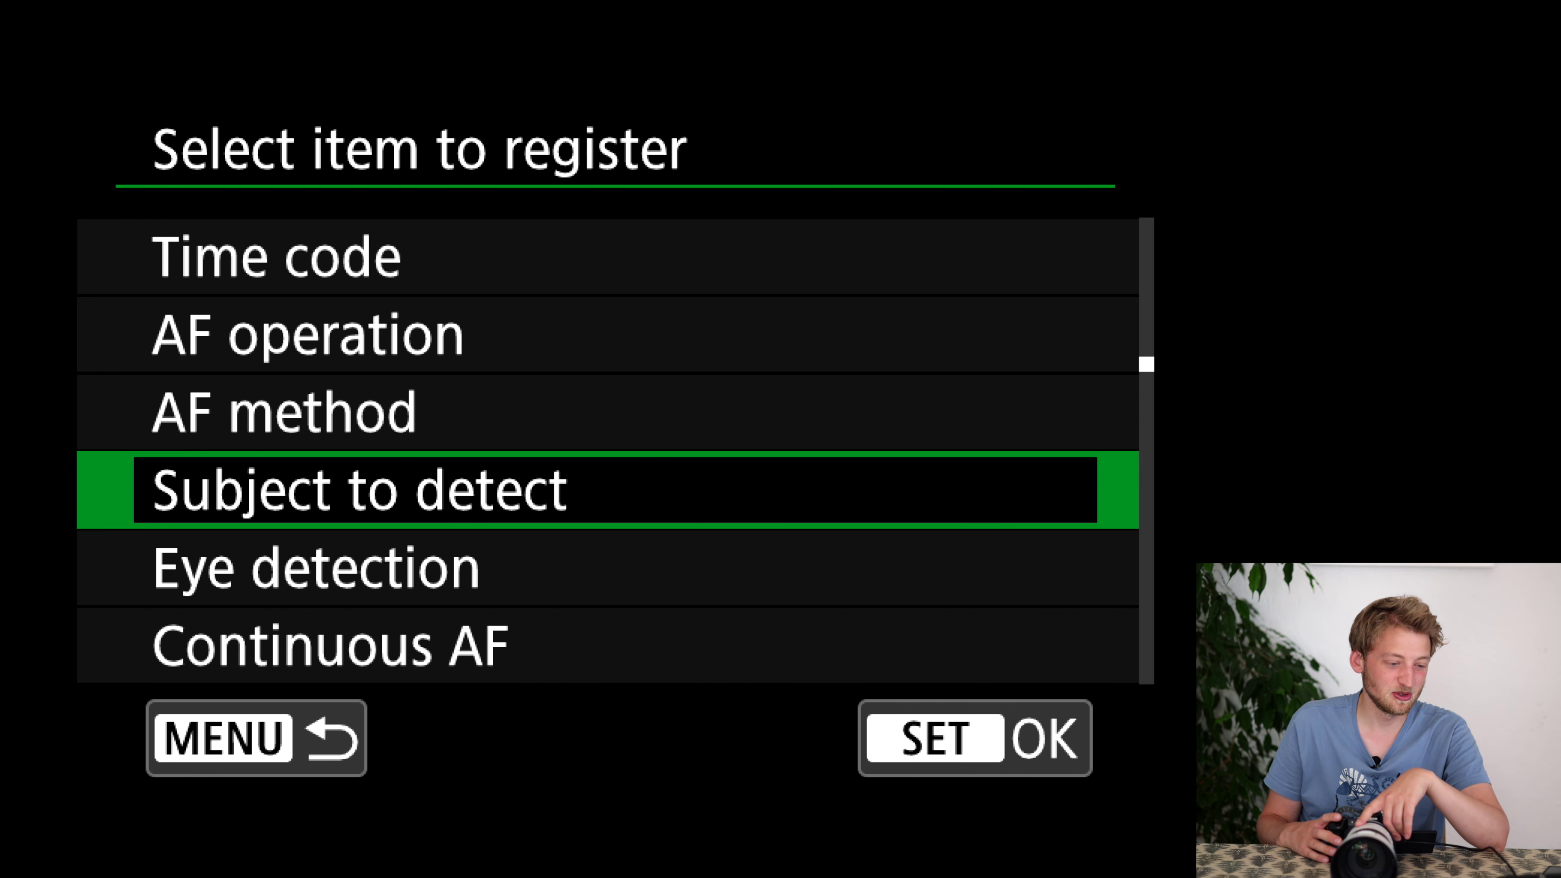
pyautogui.press('Down')
pyautogui.press('Down')
pyautogui.press('Down')
pyautogui.press('Down')
pyautogui.press('Down')
pyautogui.press('Down')
pyautogui.press('Down')
pyautogui.press('Down')
pyautogui.press('Down')
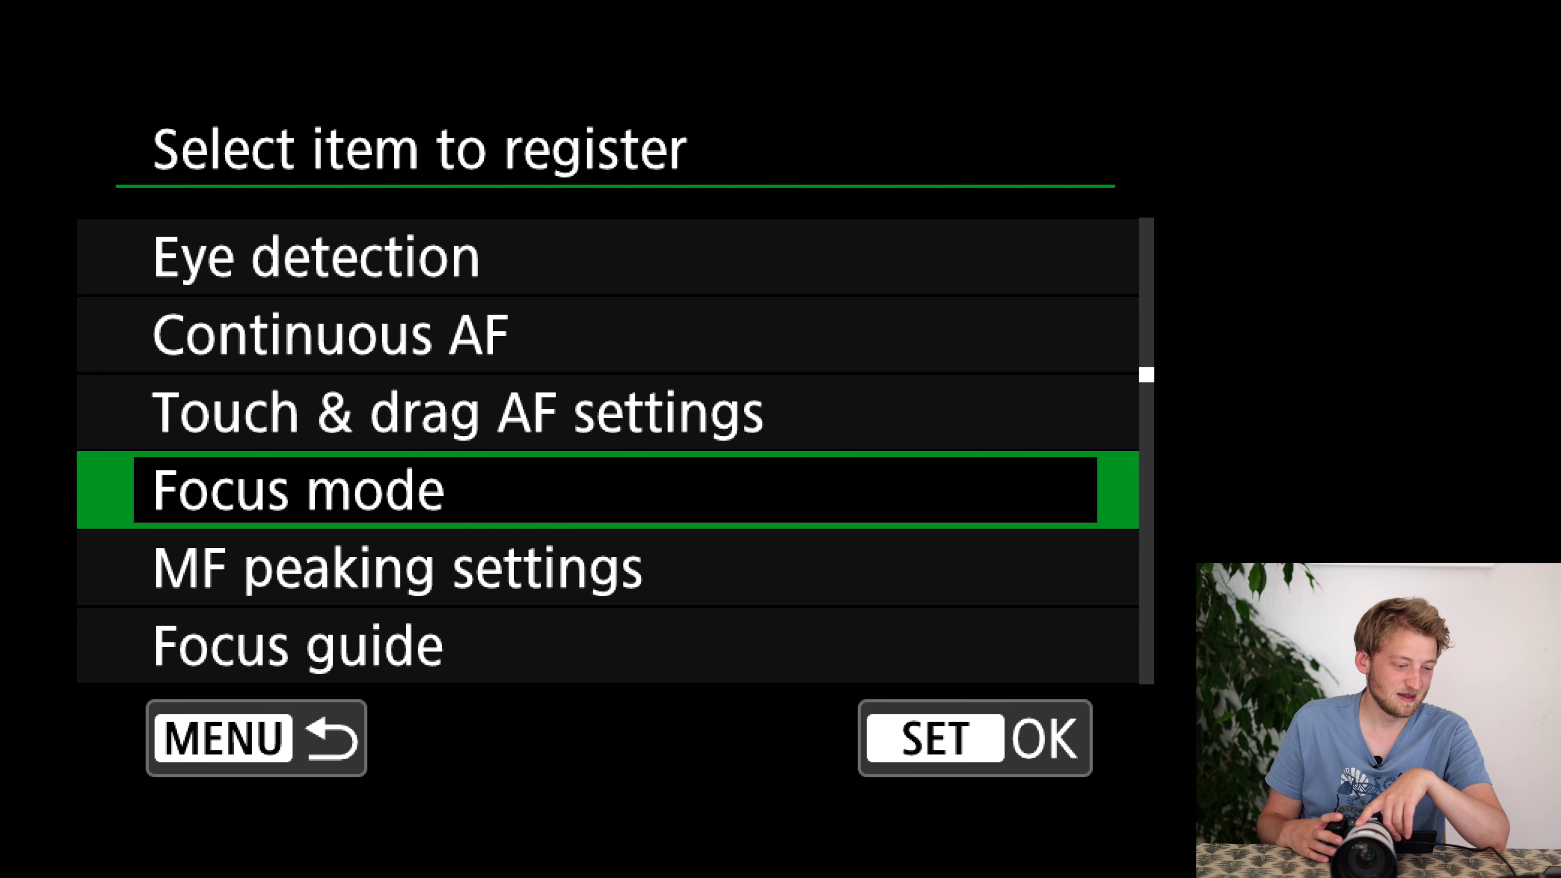
pyautogui.press('Down')
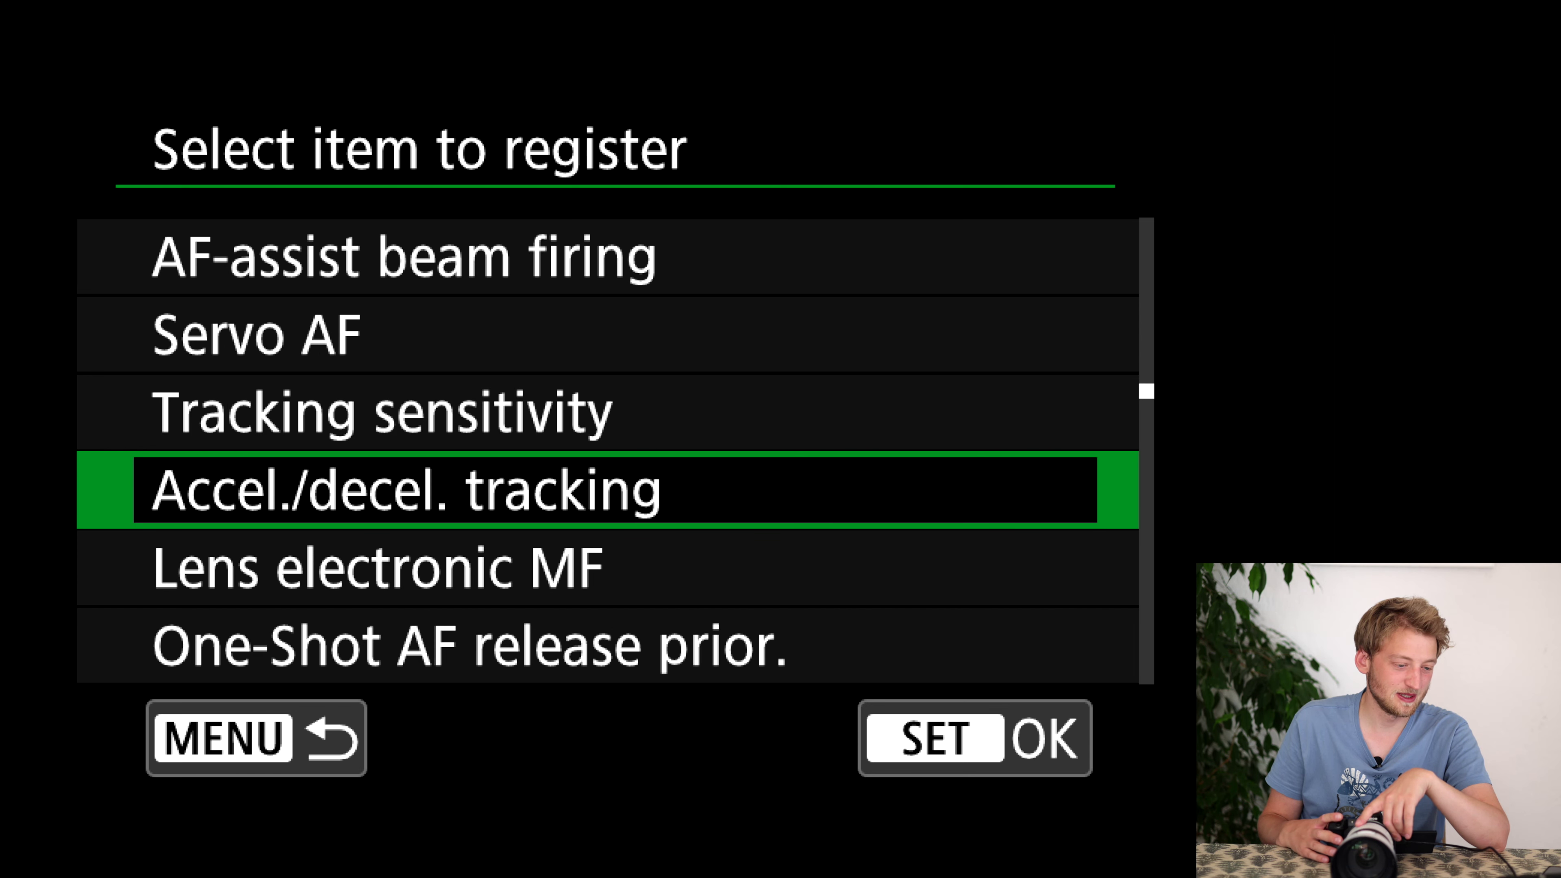
pyautogui.press('Down')
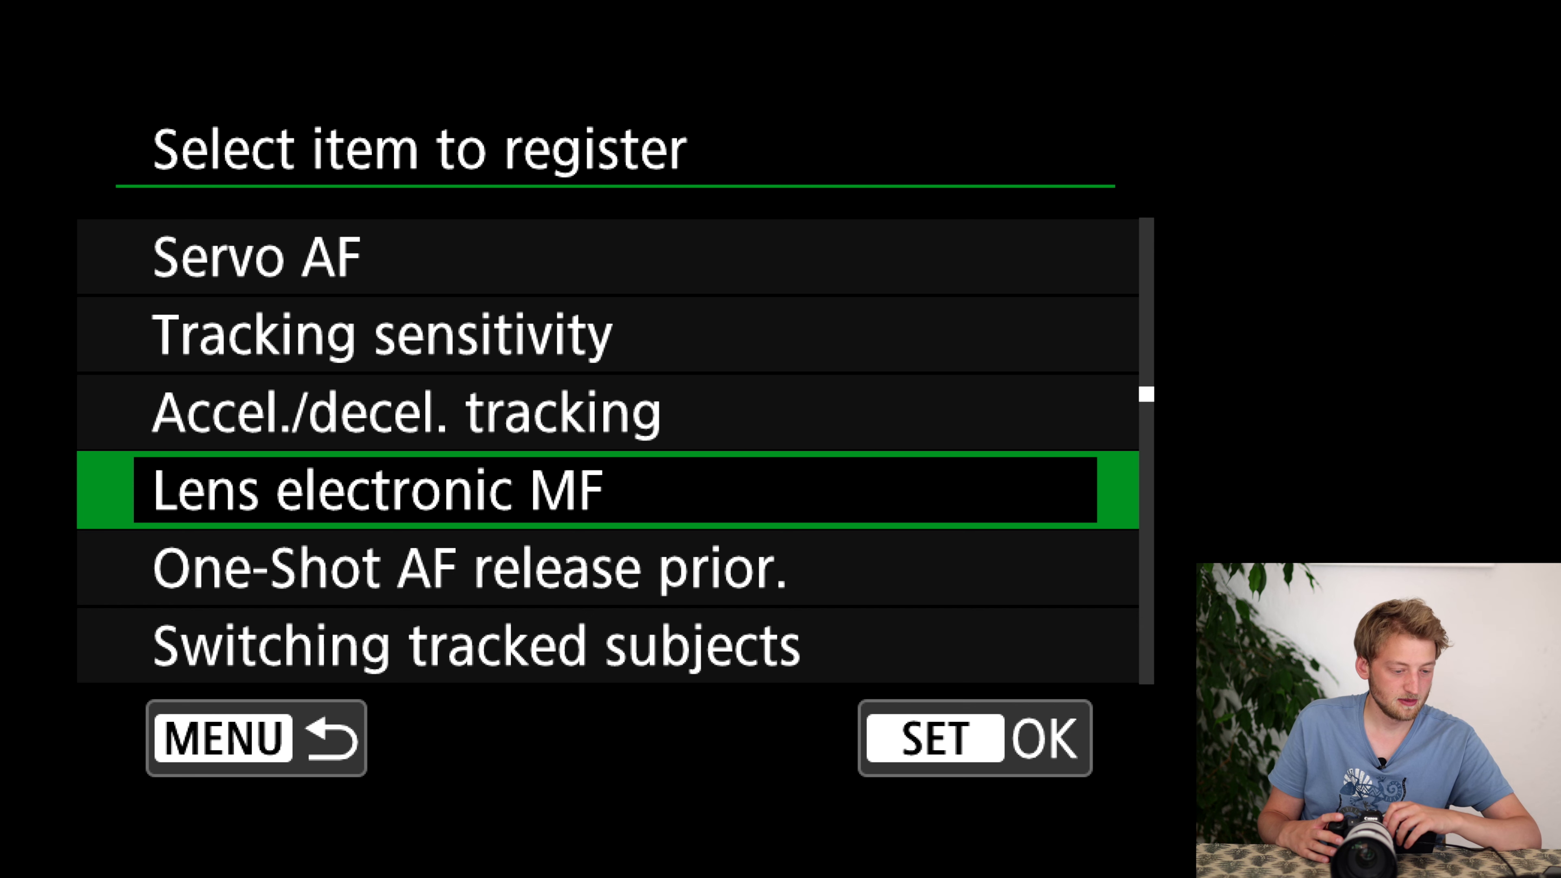
pyautogui.press('Return')
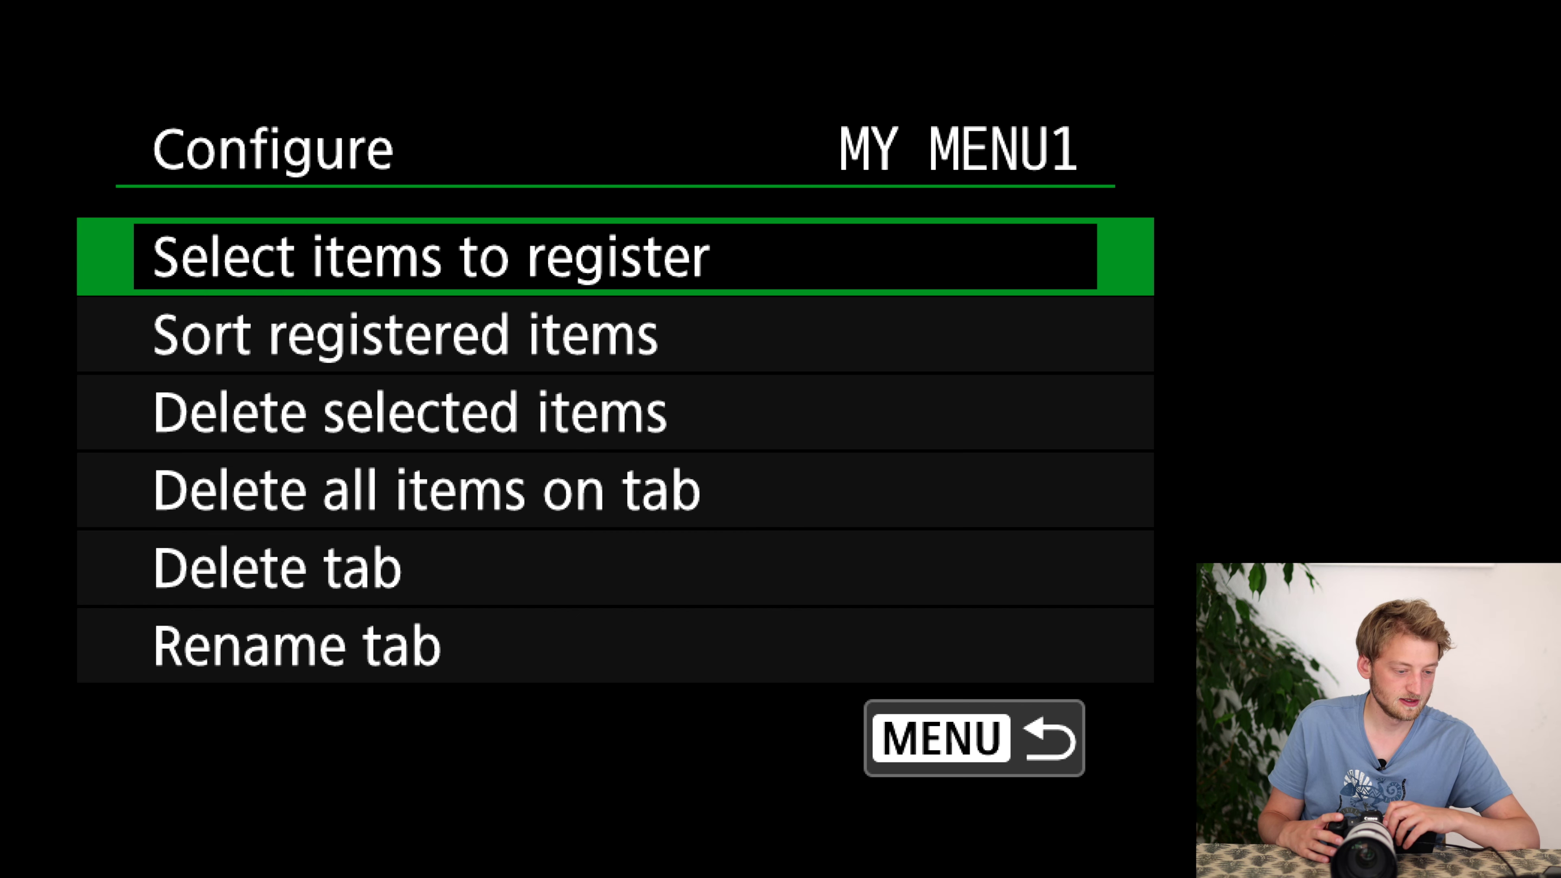
pyautogui.press('Escape')
pyautogui.press('Up')
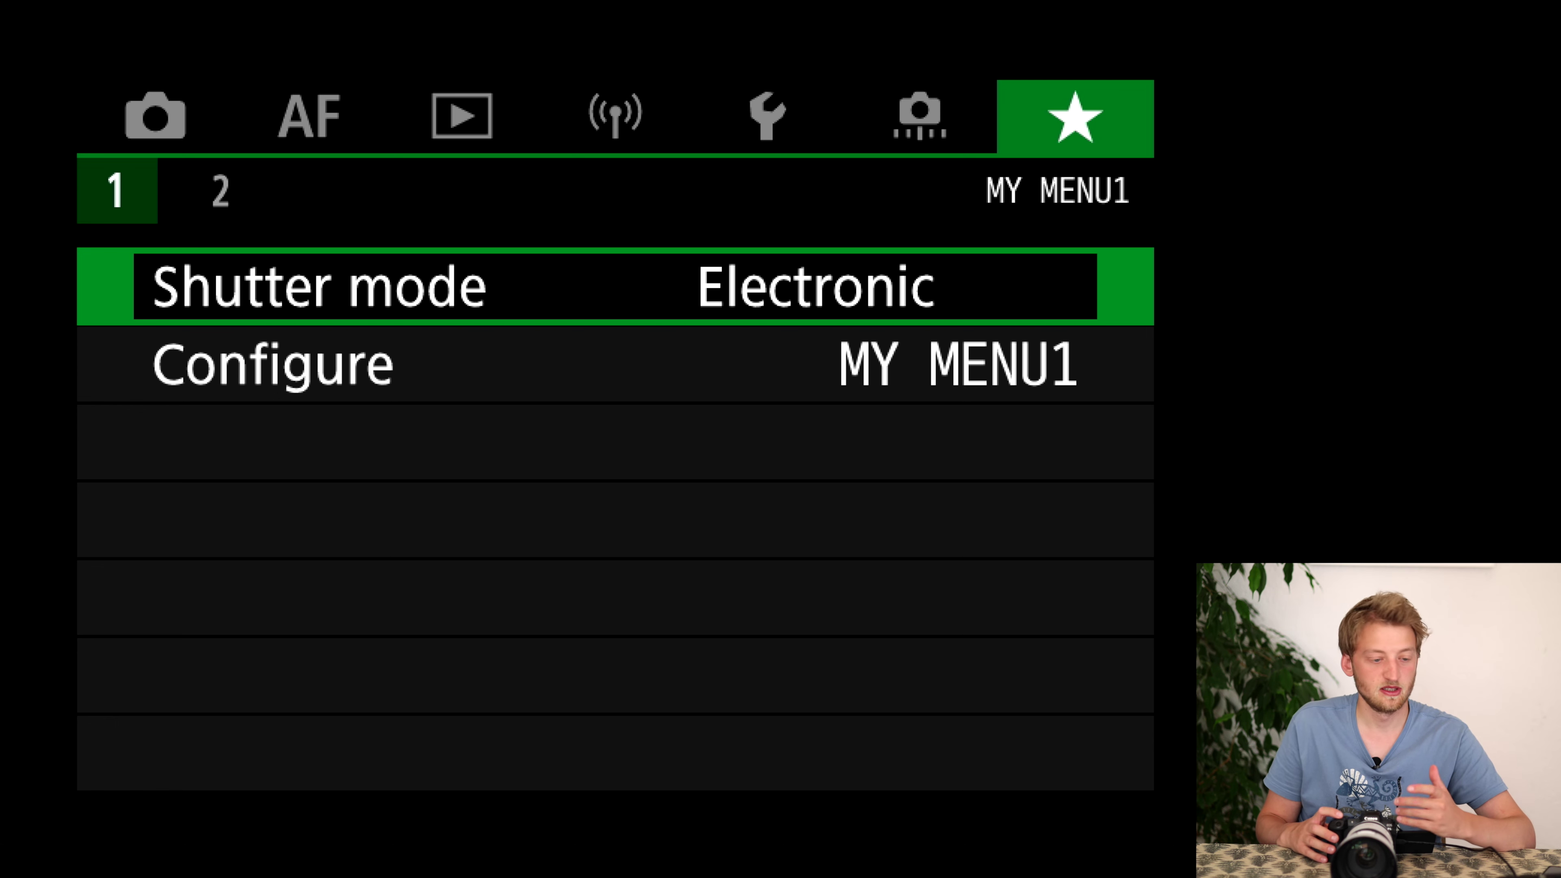
pyautogui.press('Down')
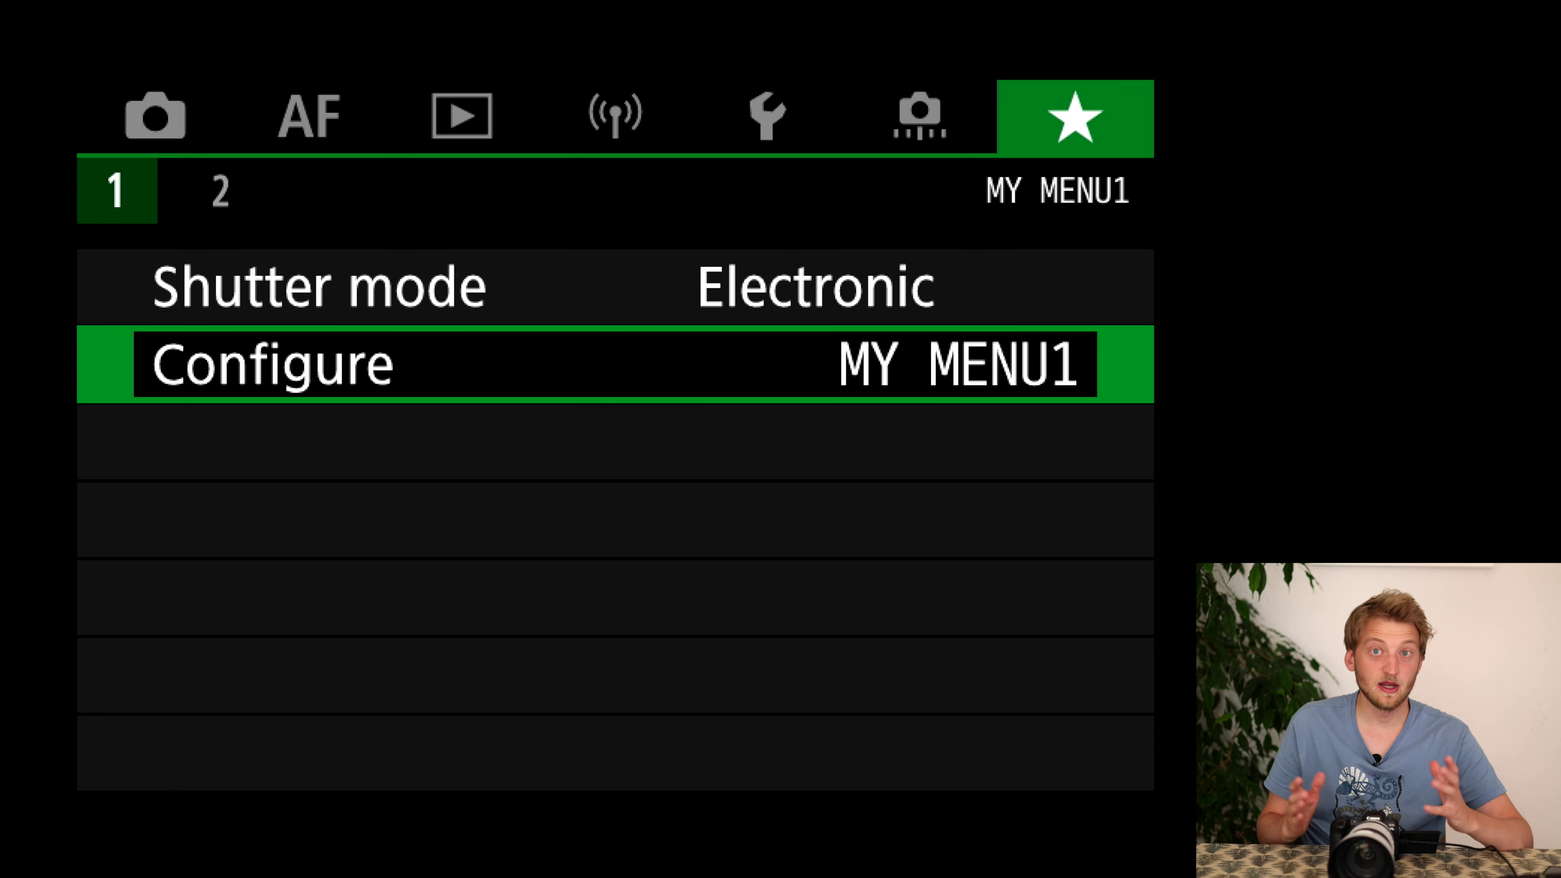
pyautogui.press('Escape')
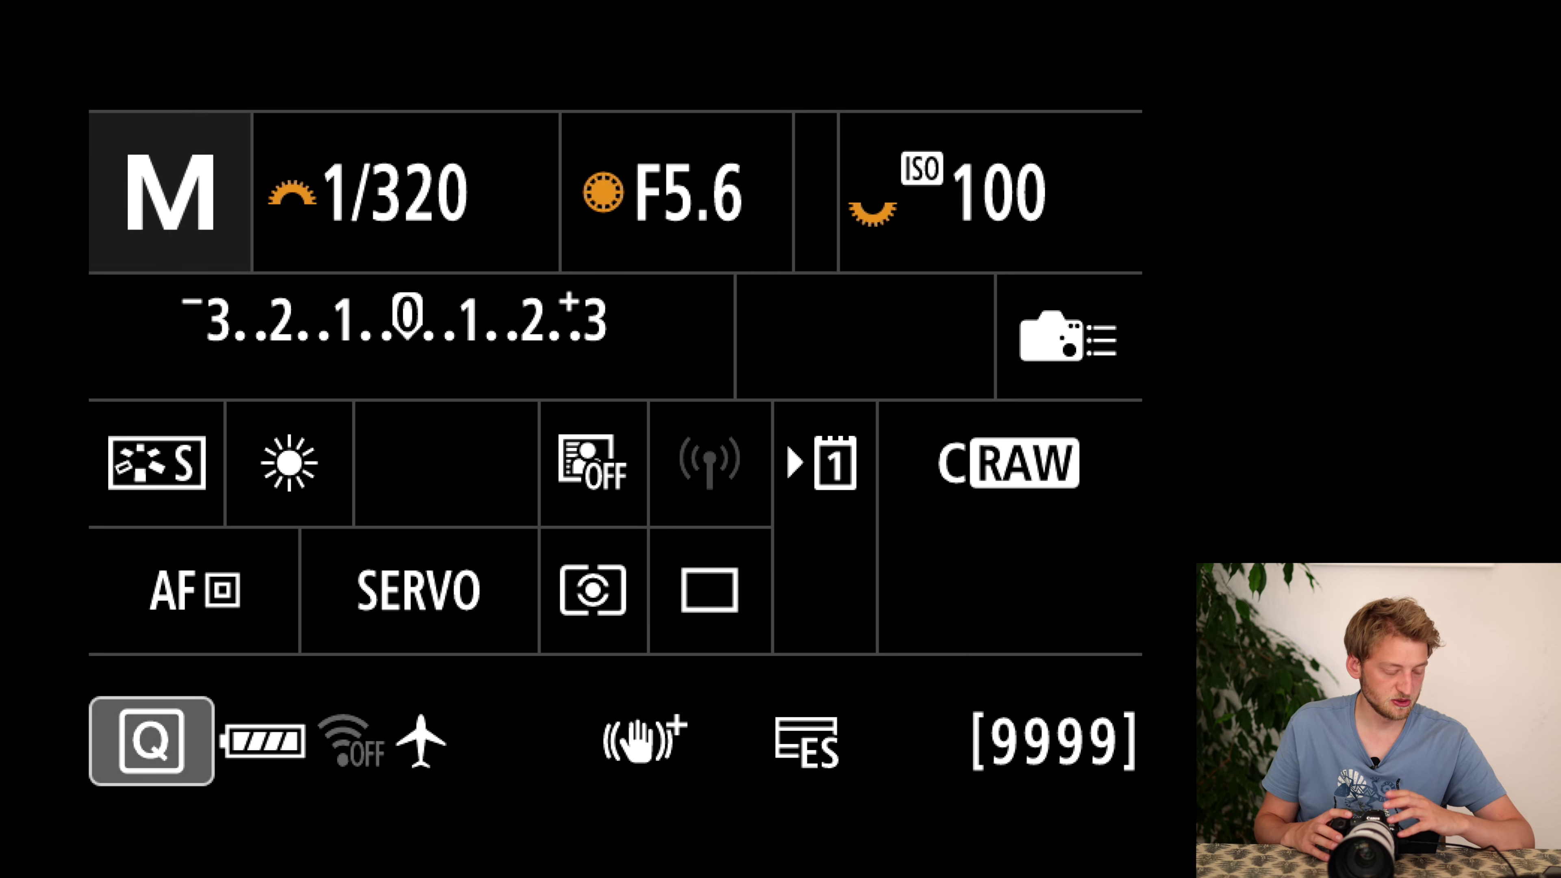